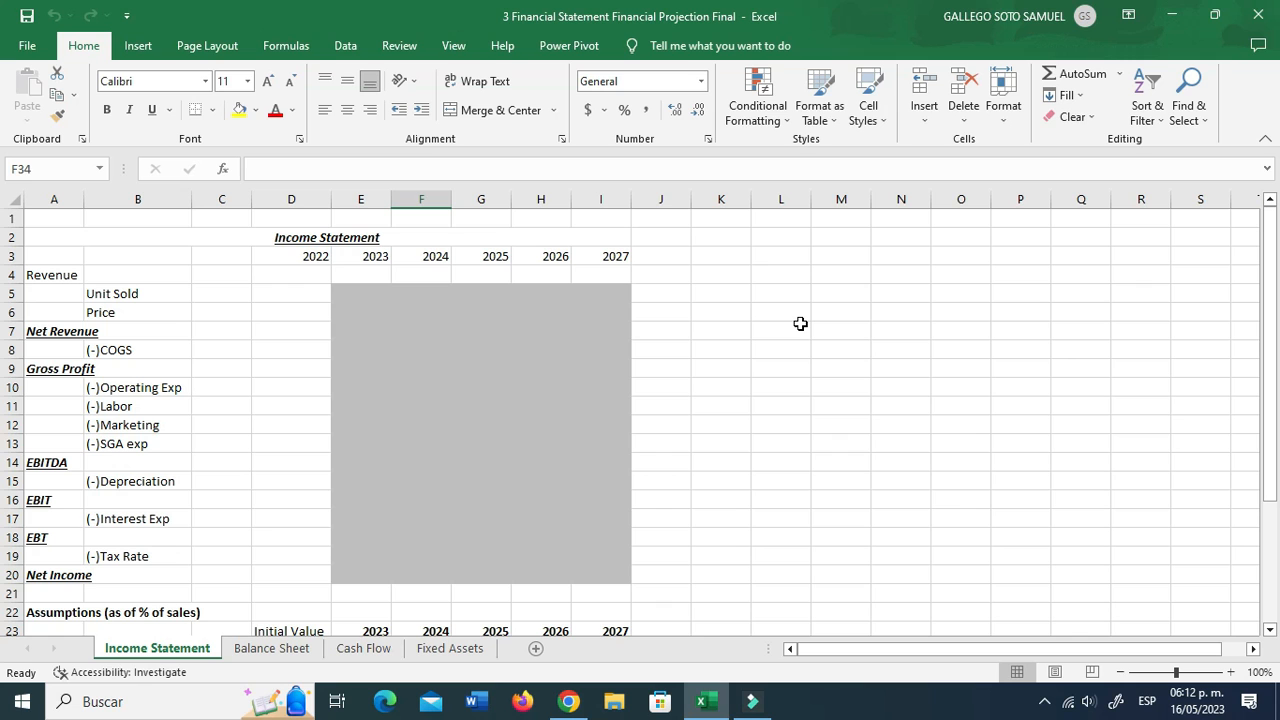
click(800, 324)
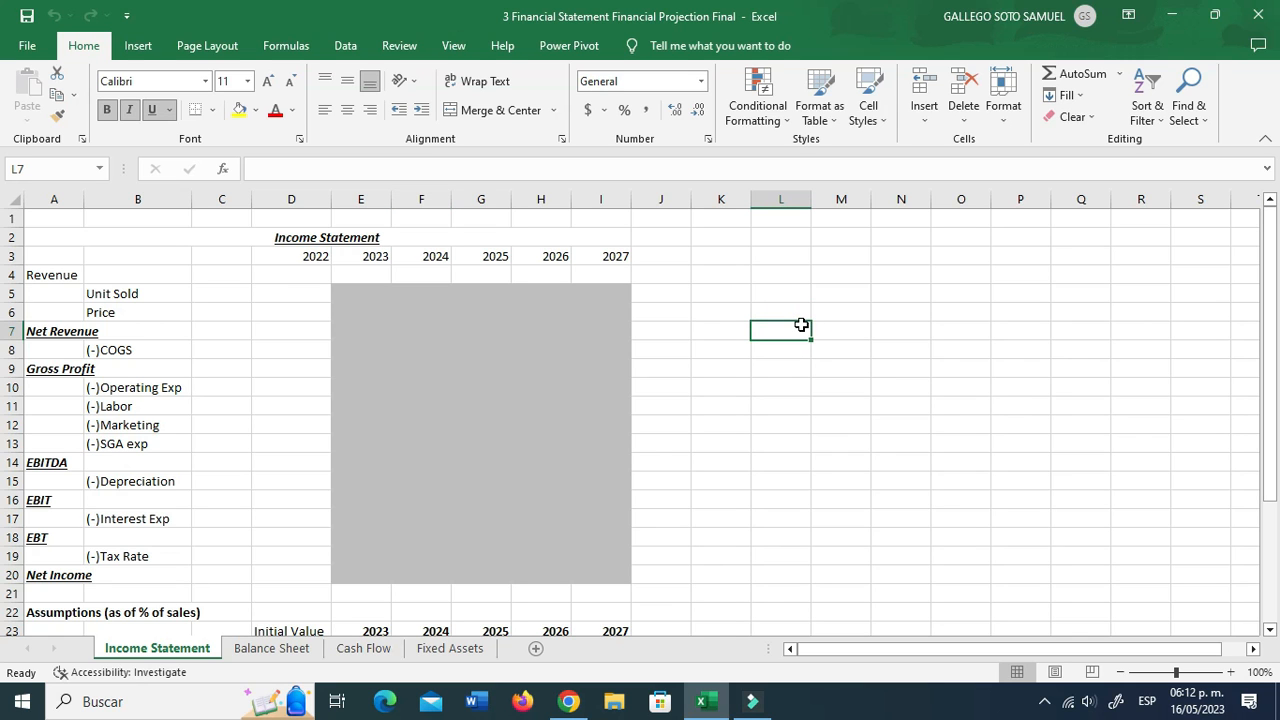
scroll(801, 325, down, 1)
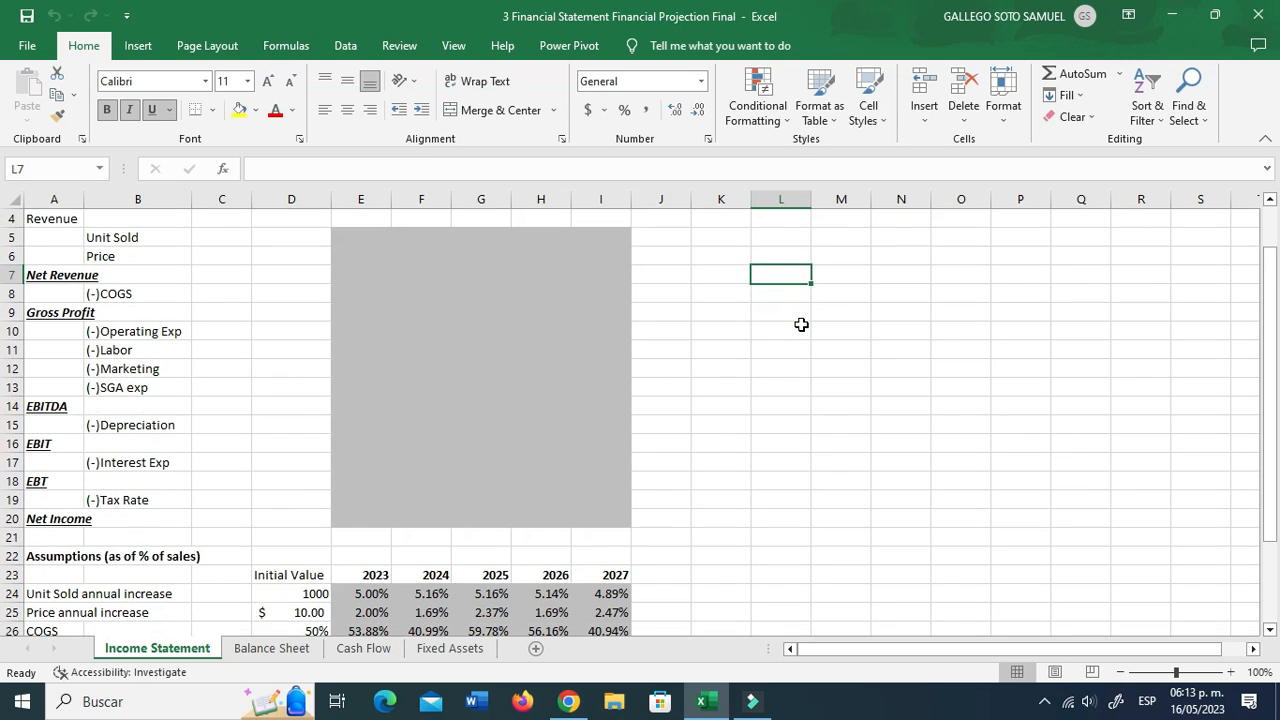
scroll(801, 324, up, 1)
click(796, 291)
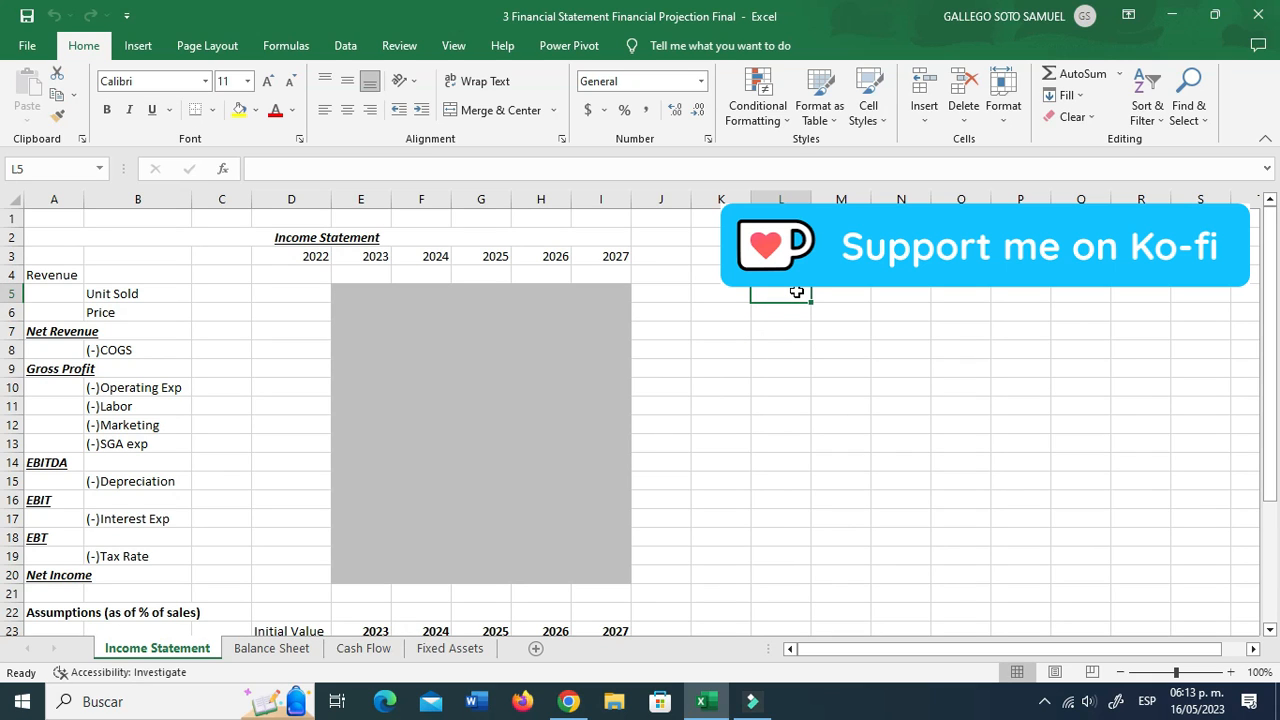
click(709, 294)
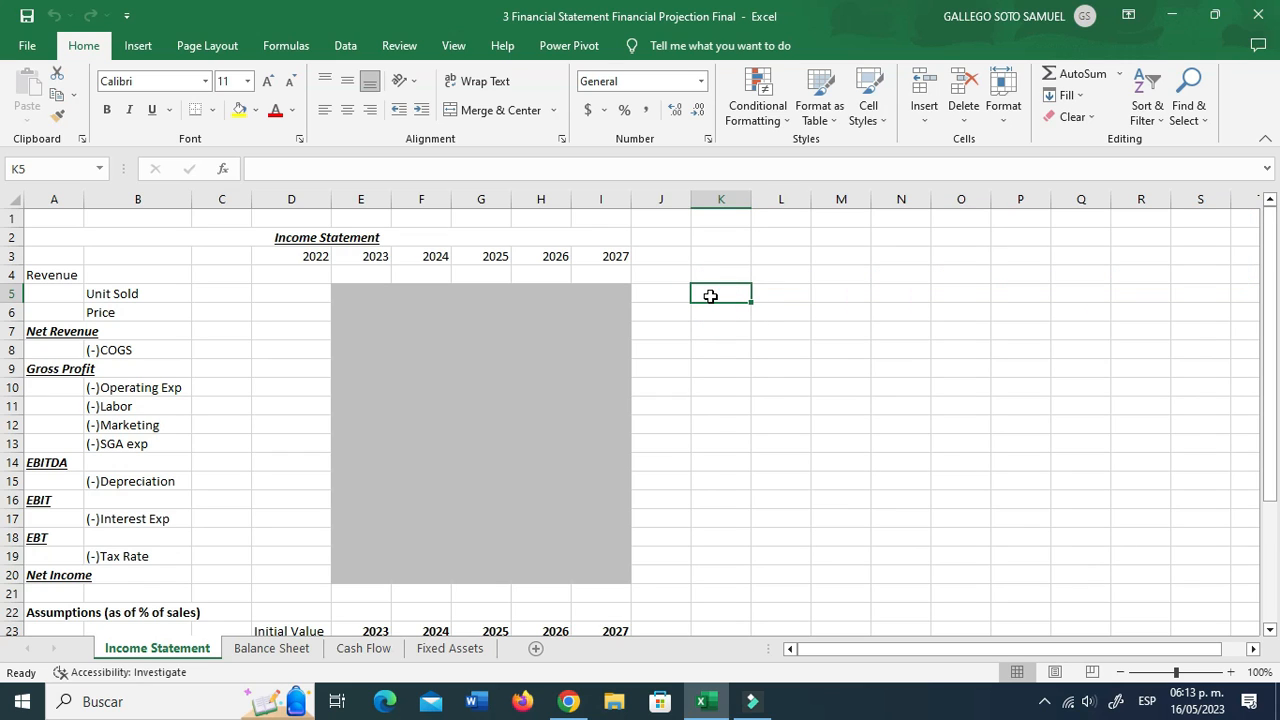
click(779, 292)
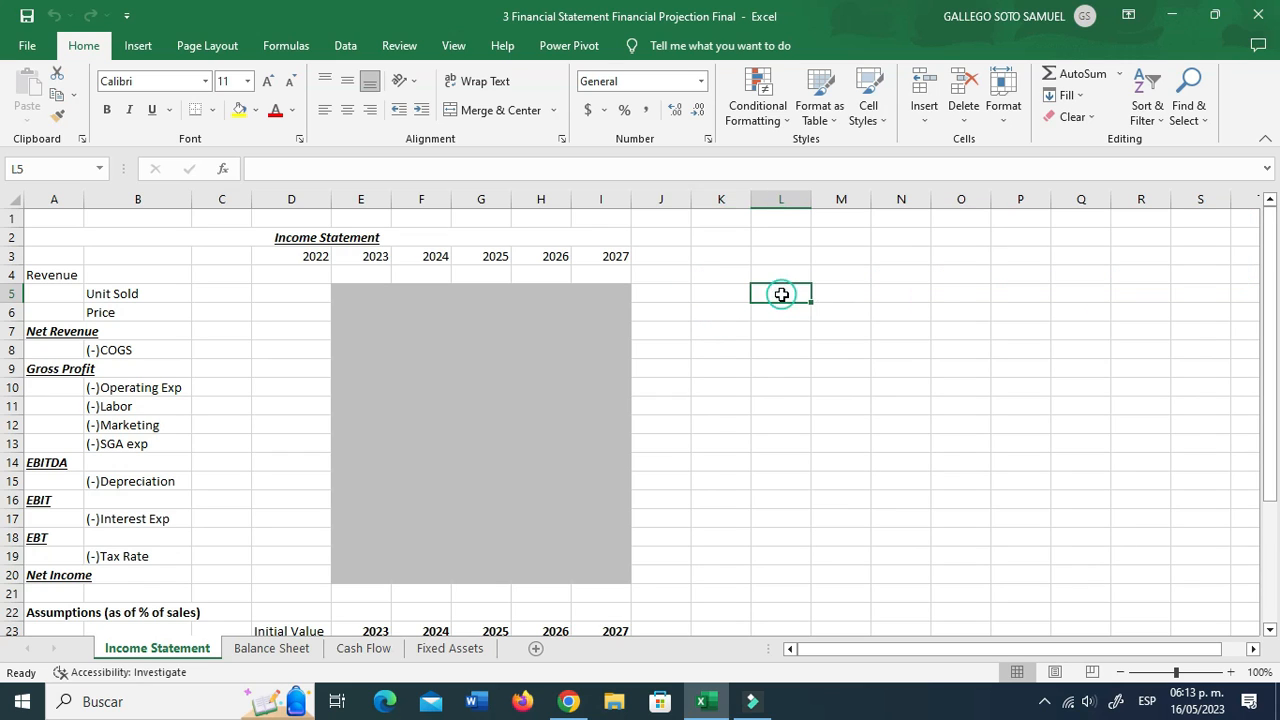
click(843, 290)
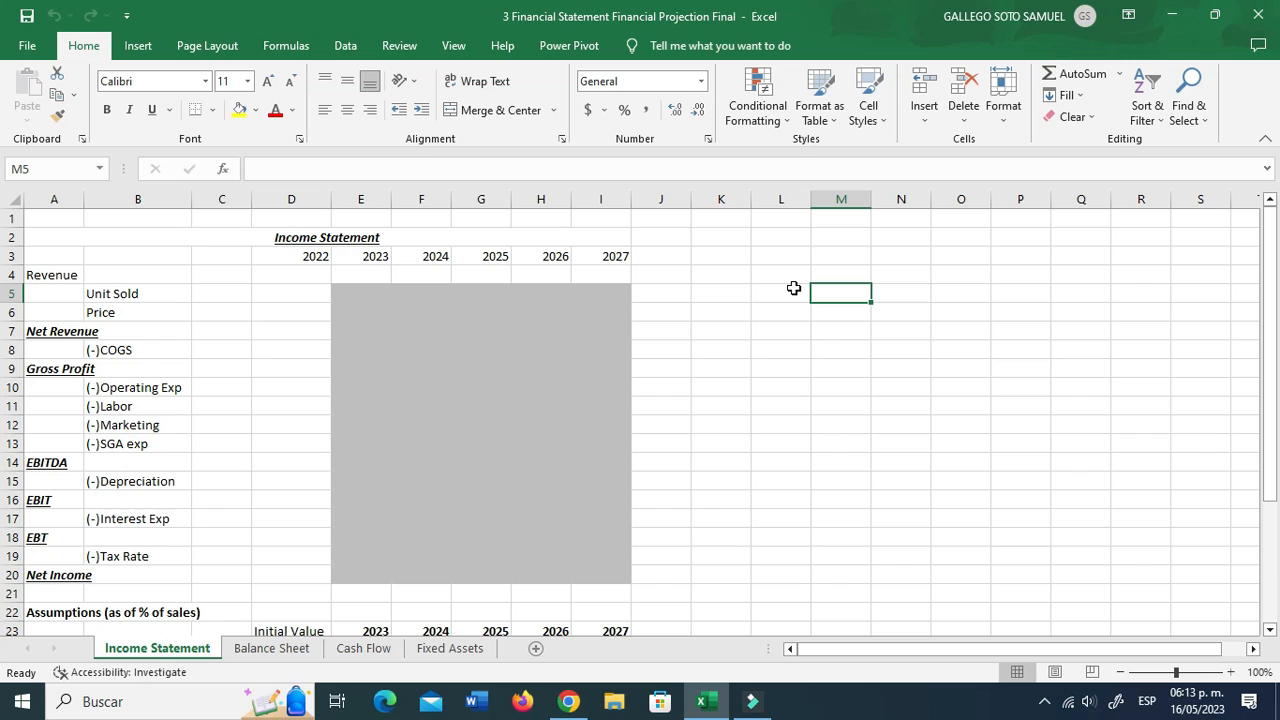
click(793, 288)
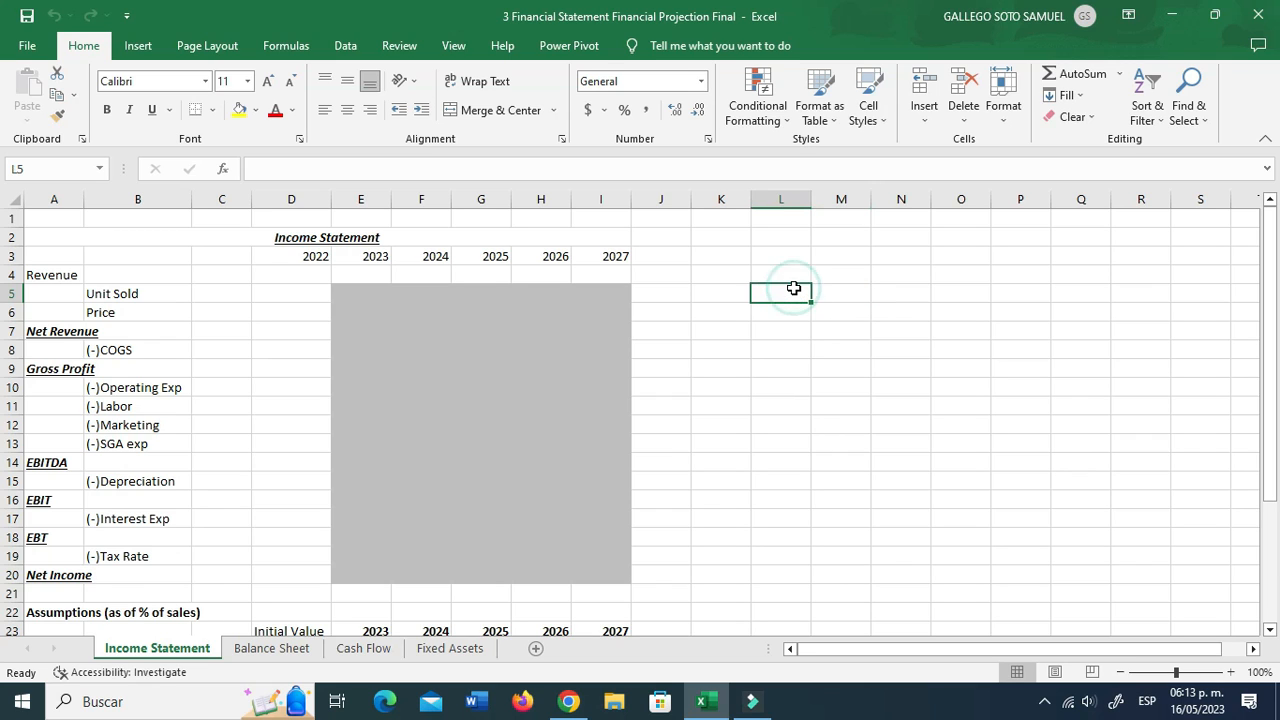
click(733, 295)
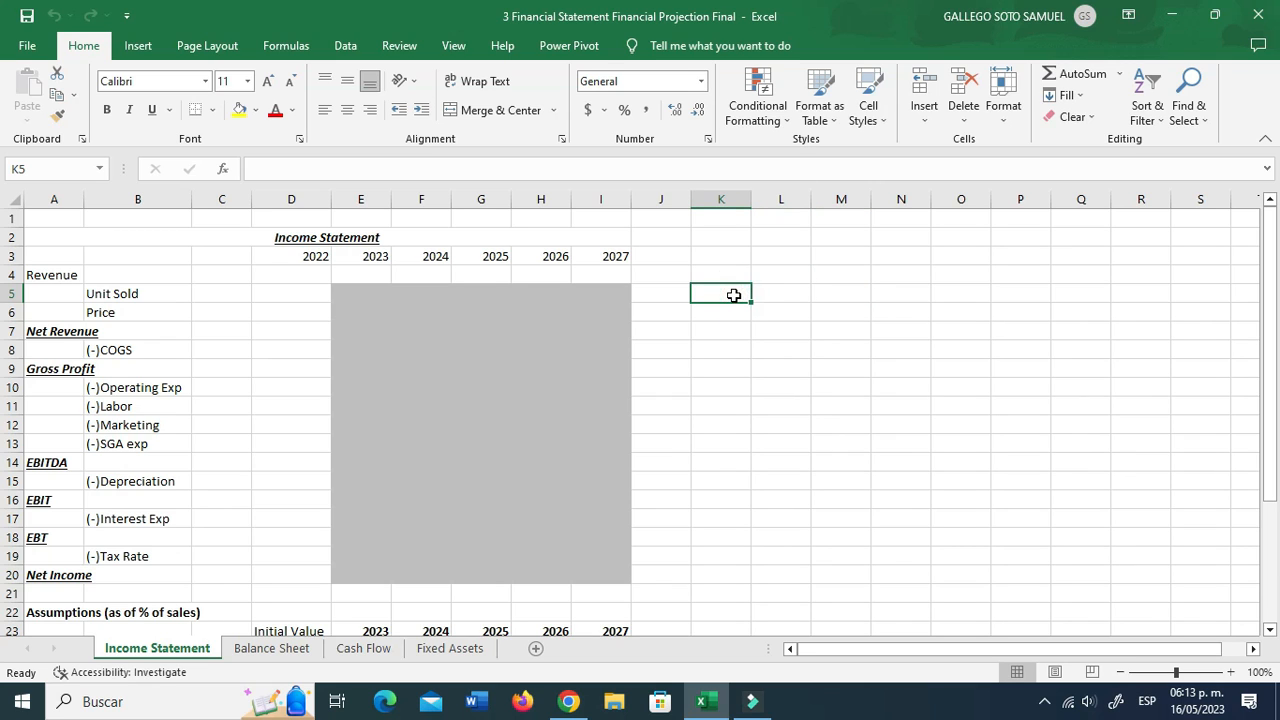
click(772, 349)
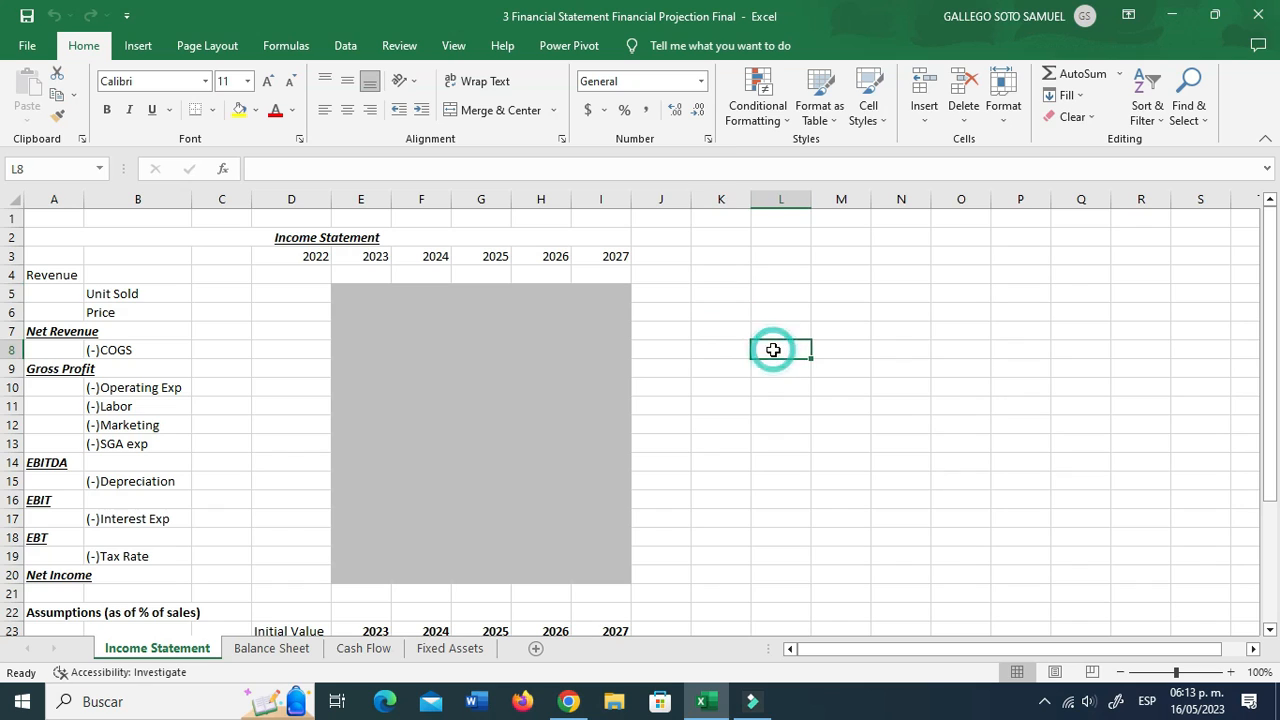
click(737, 294)
click(794, 290)
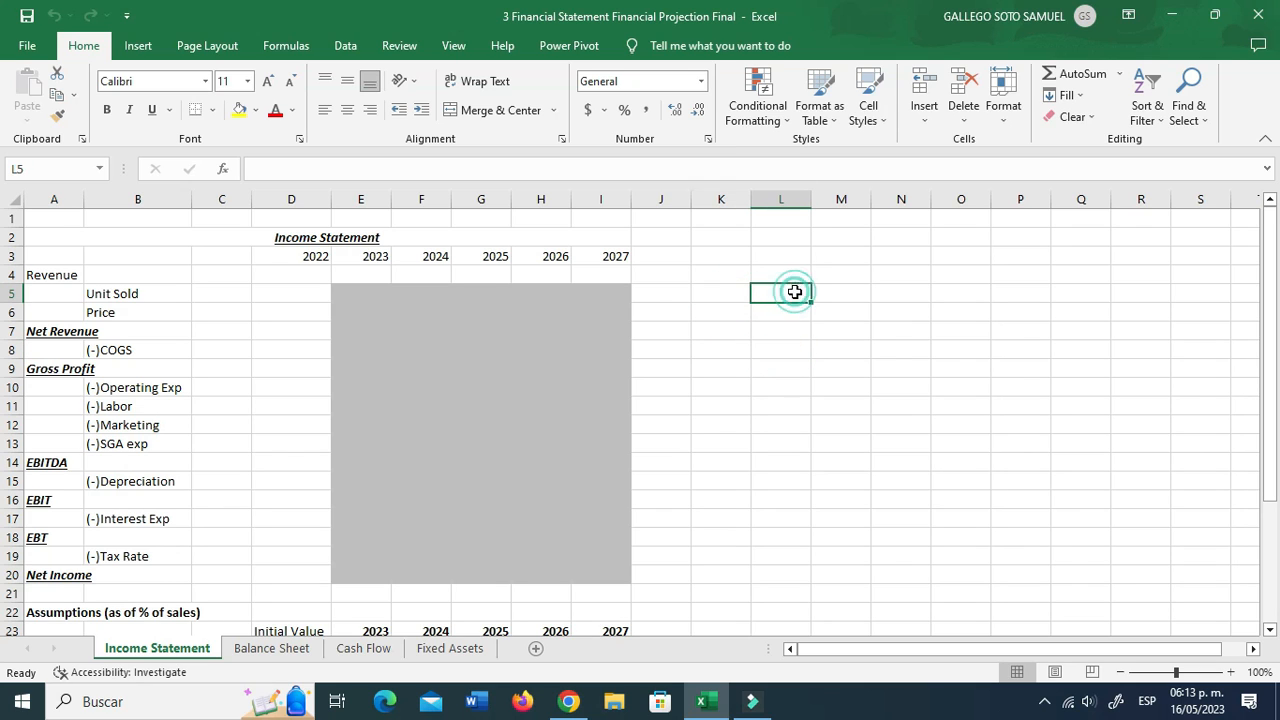
click(791, 457)
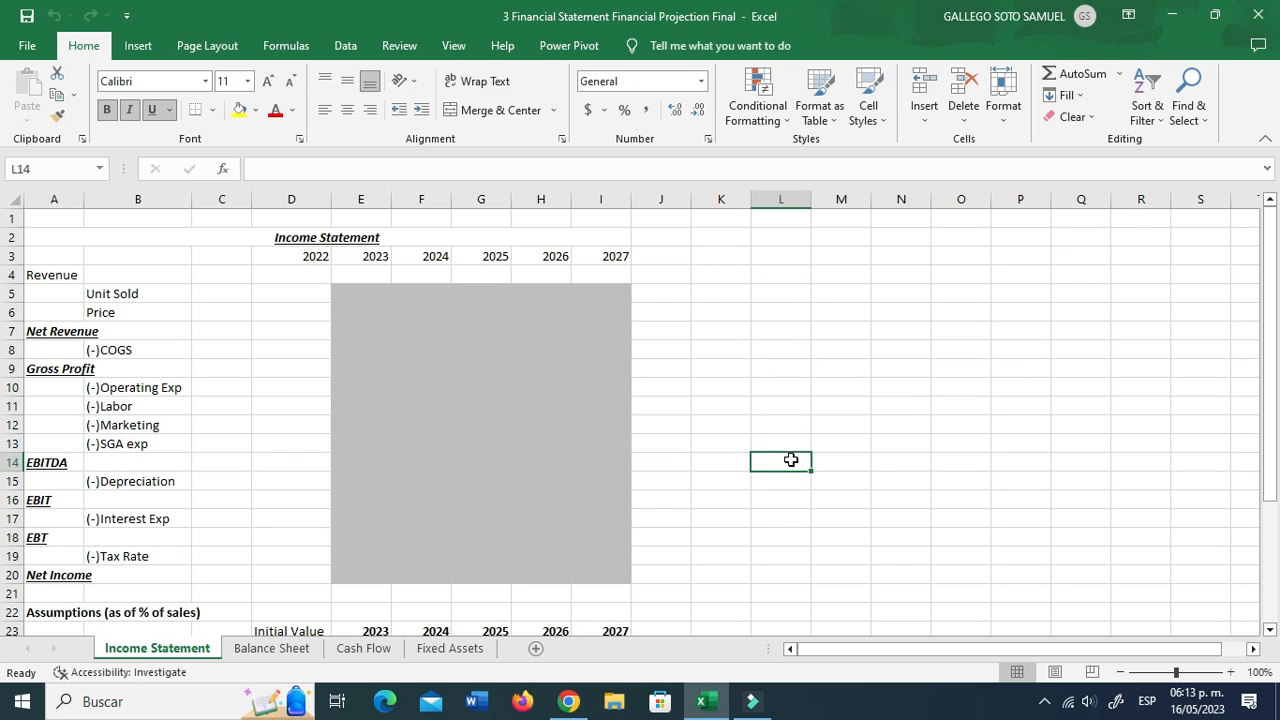
click(798, 364)
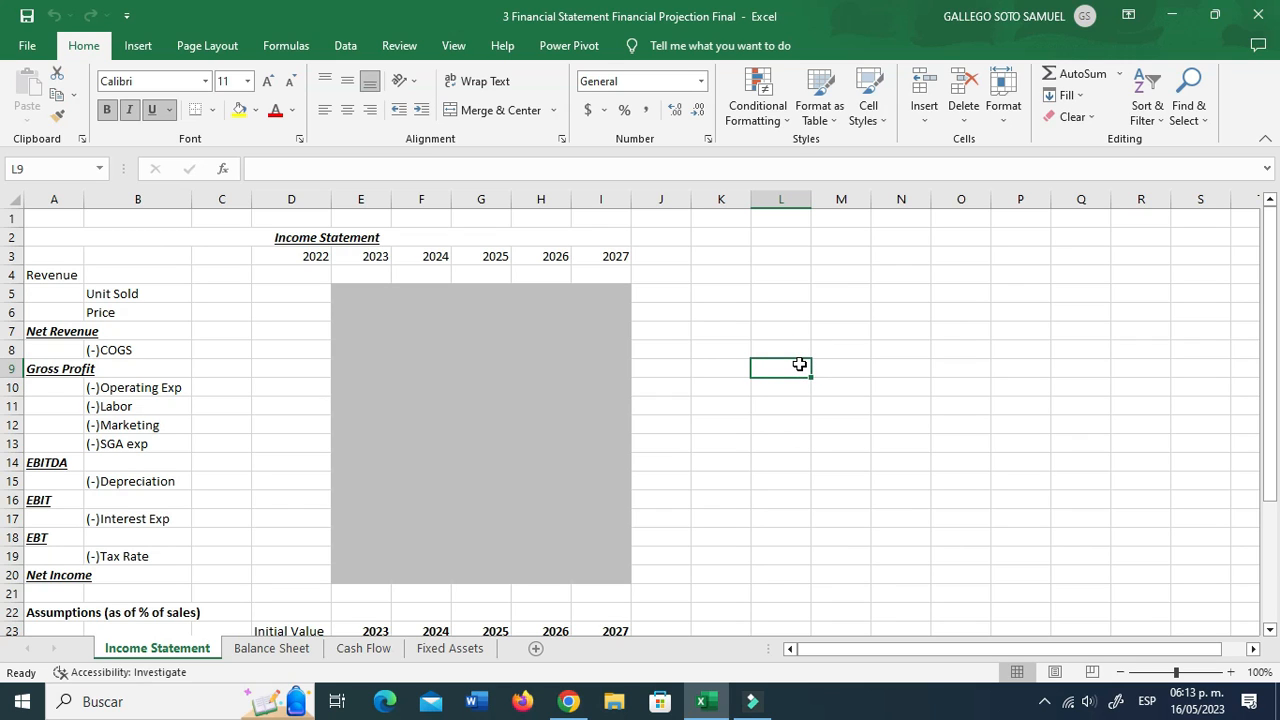
click(782, 310)
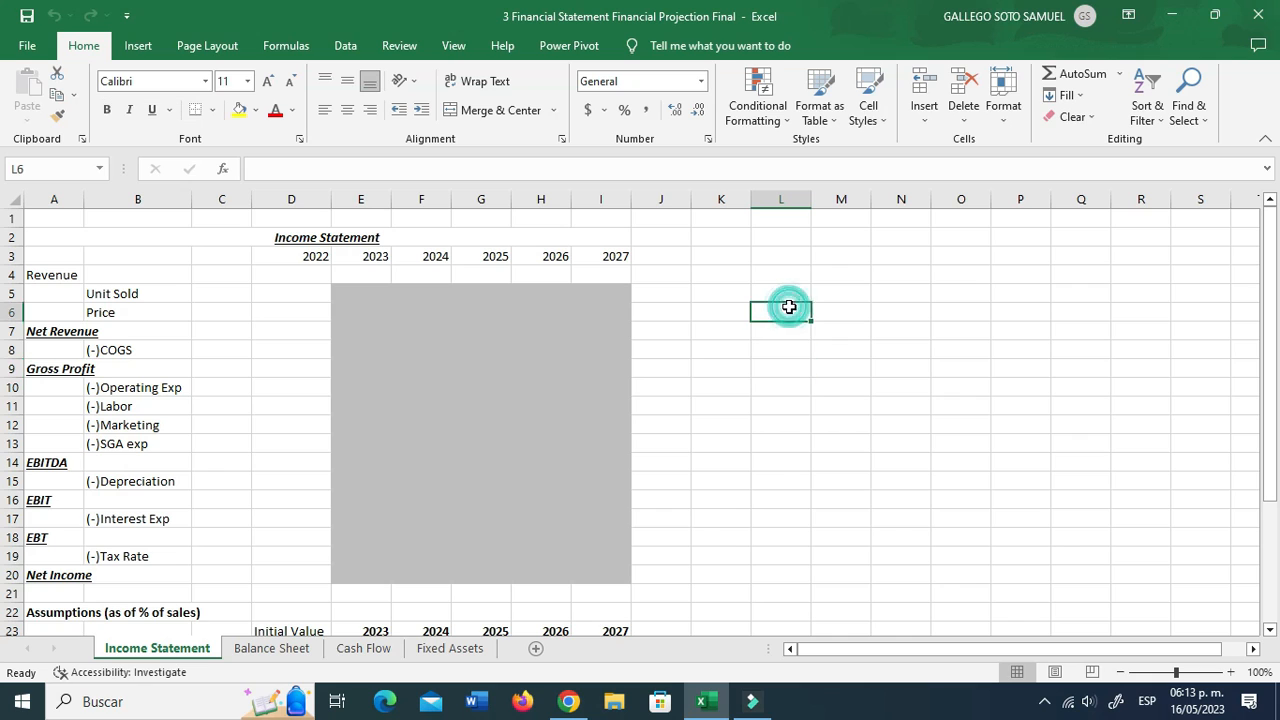
click(789, 290)
click(829, 295)
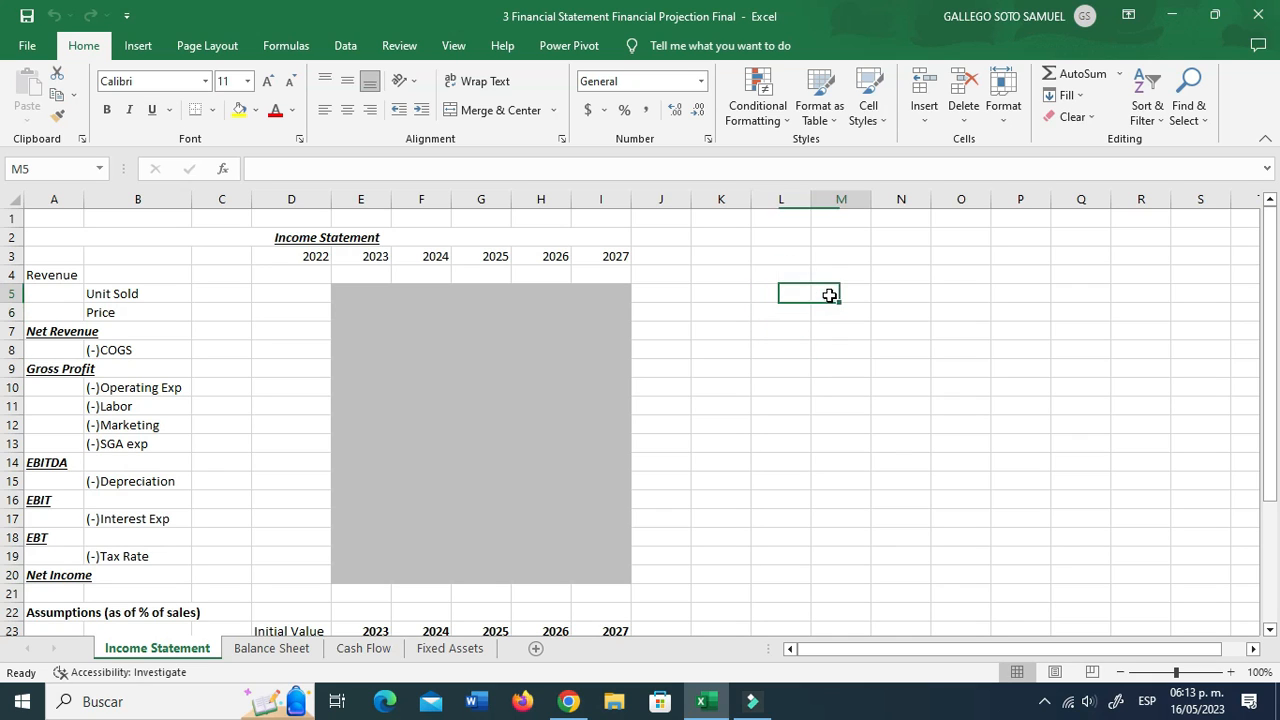
click(905, 295)
click(722, 288)
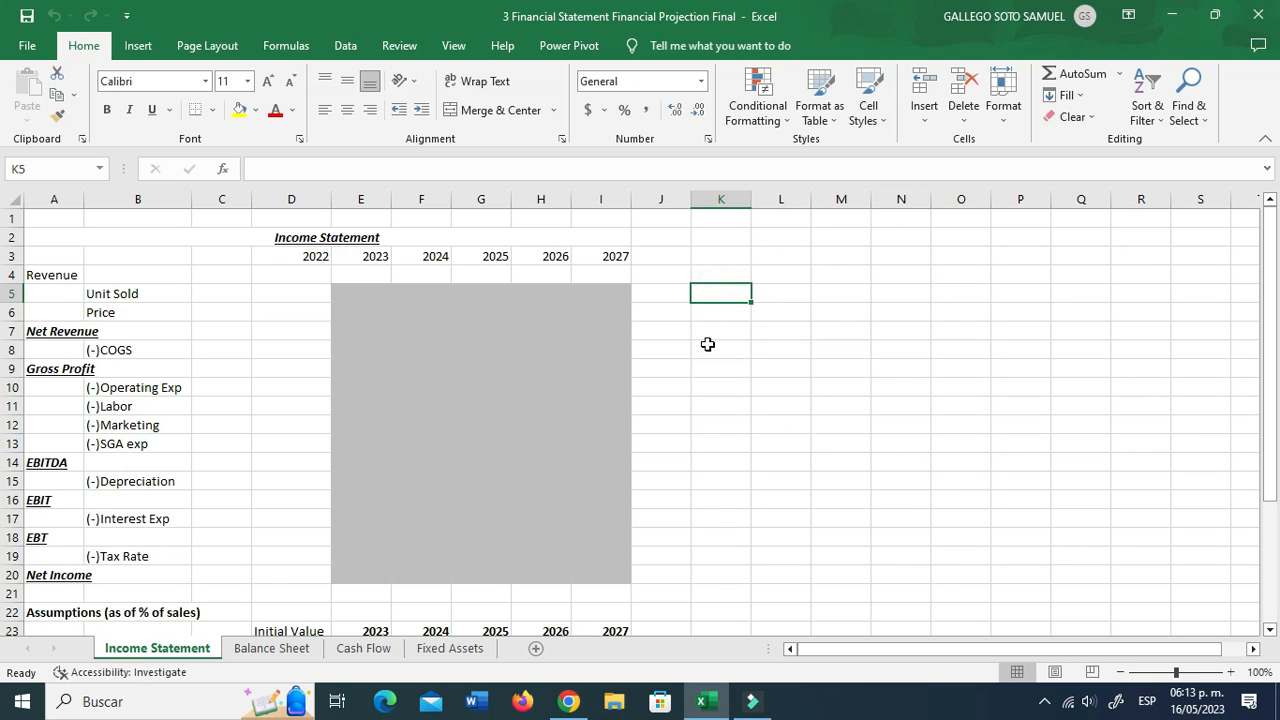
Step: Examine the percent-of-sales assumptions below the income statement, covering unit, price, COGS and expense rates for 2023 to 2027
scroll(708, 350, down, 2)
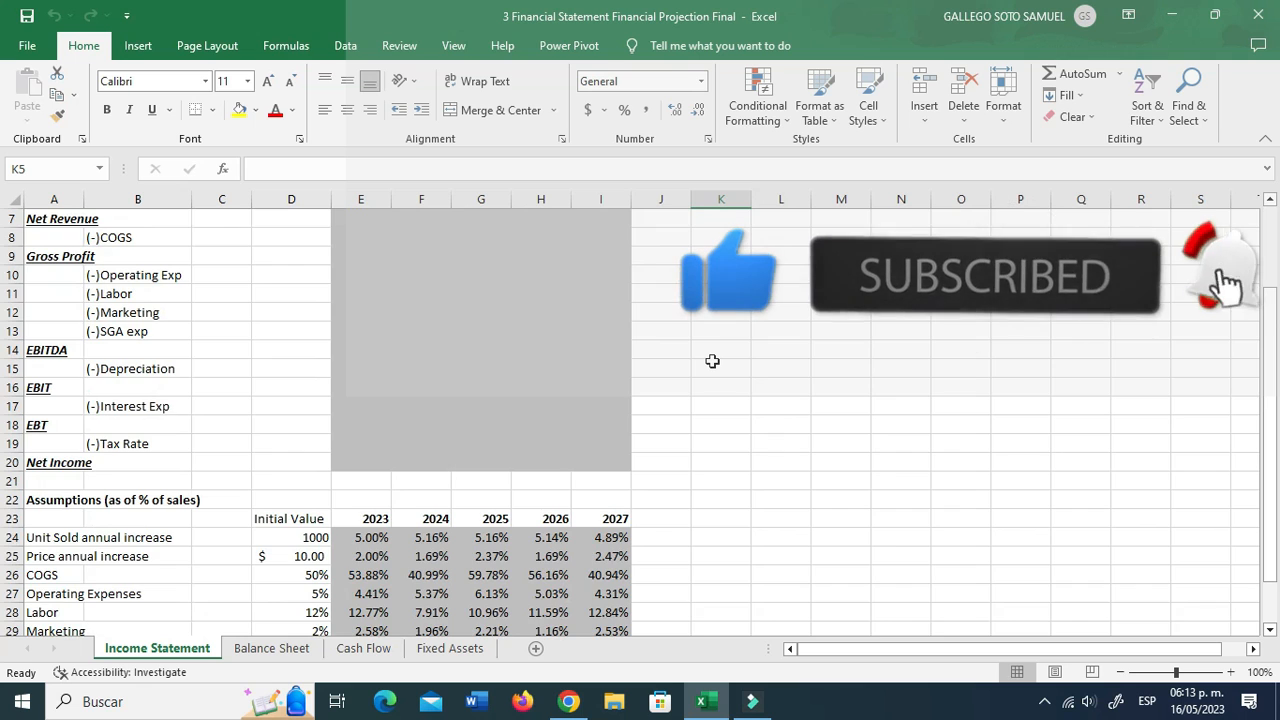
scroll(711, 370, down, 3)
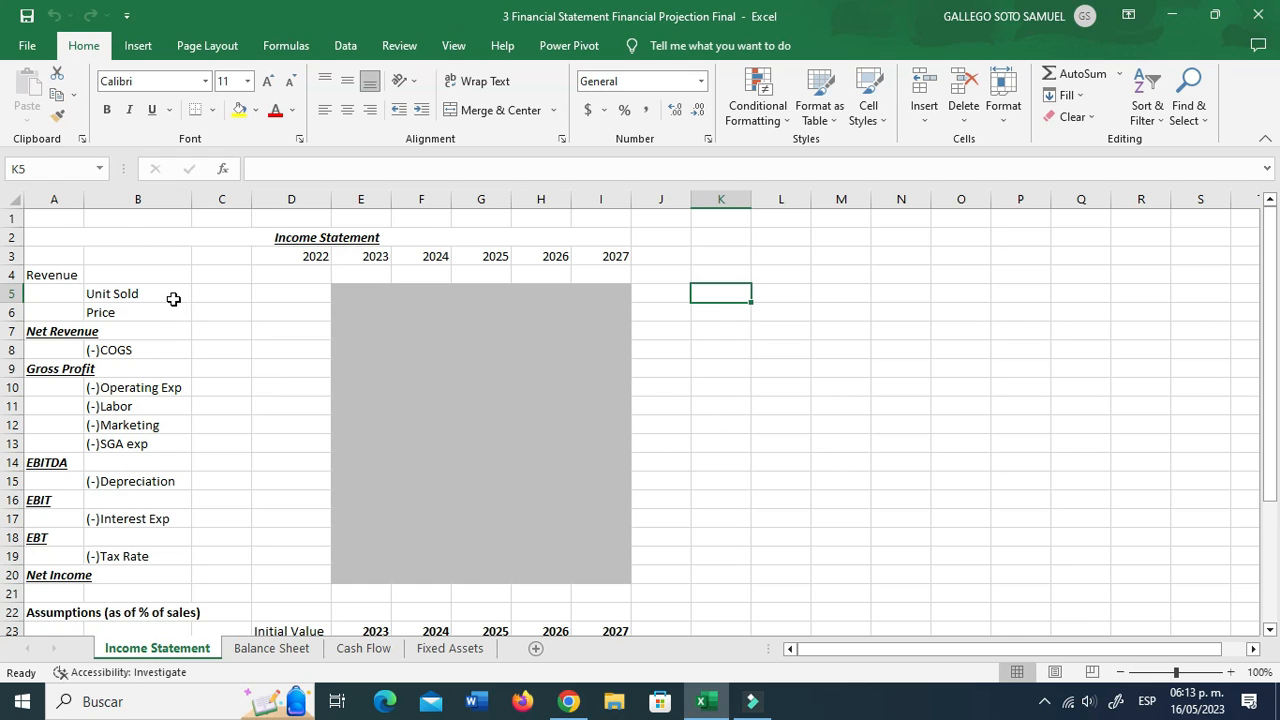
scroll(171, 292, down, 4)
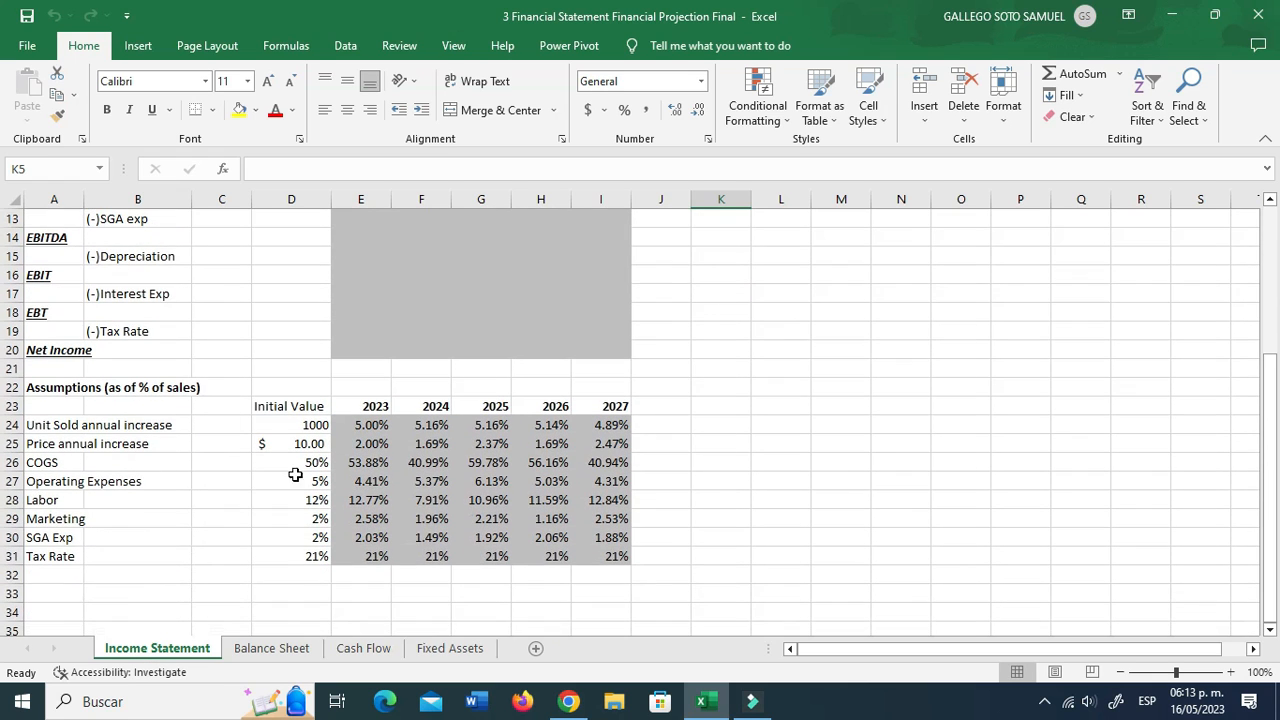
click(375, 443)
drag(376, 425, 578, 425)
drag(366, 443, 600, 447)
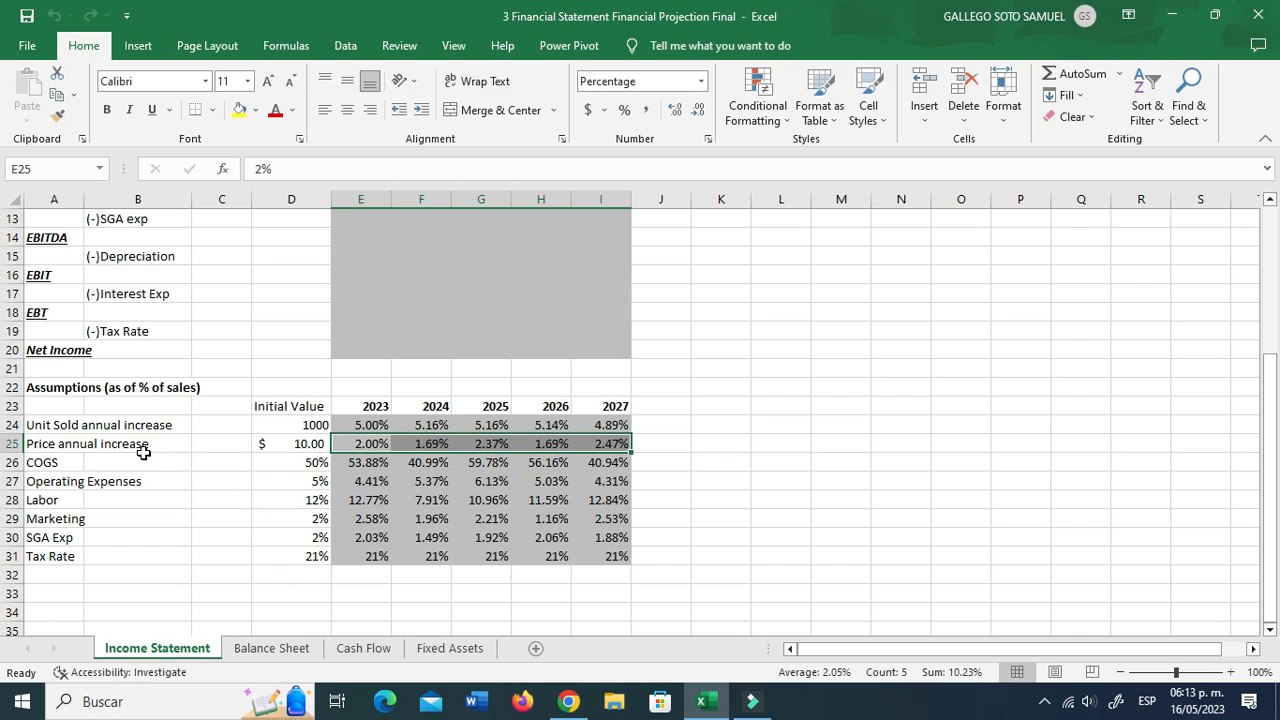
drag(368, 425, 488, 425)
click(423, 463)
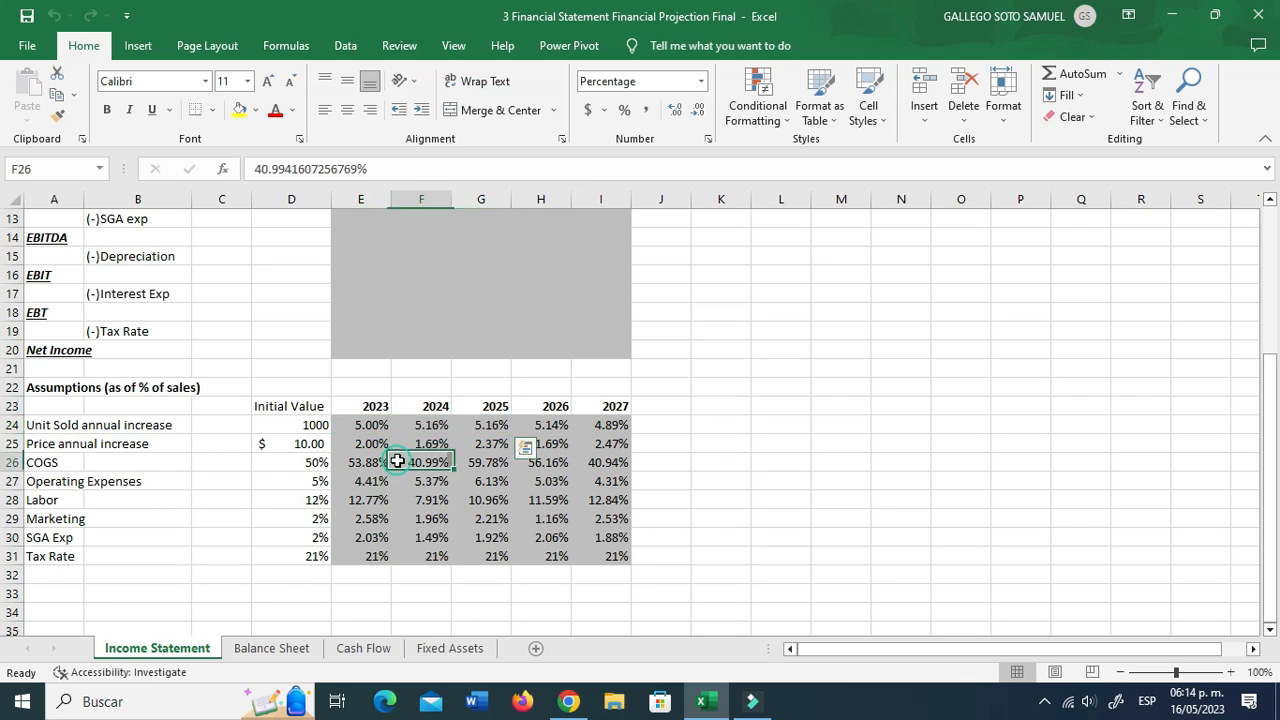
click(358, 463)
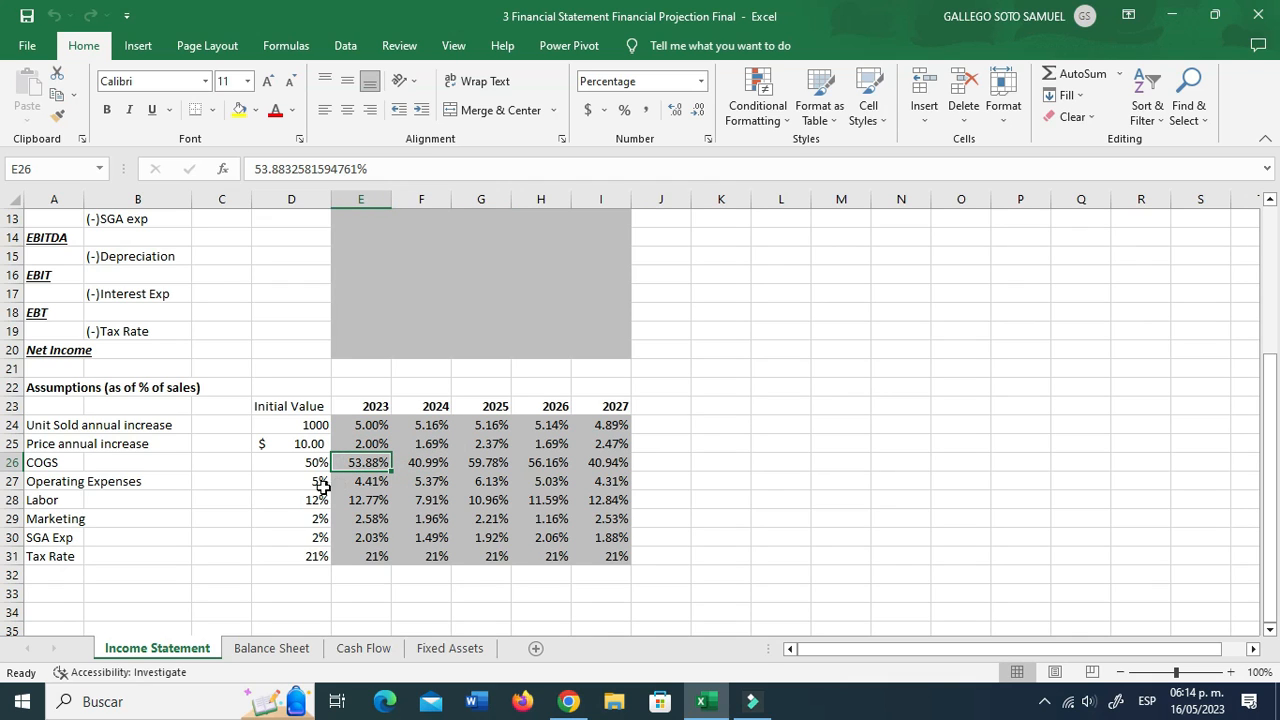
click(75, 499)
click(55, 537)
click(70, 575)
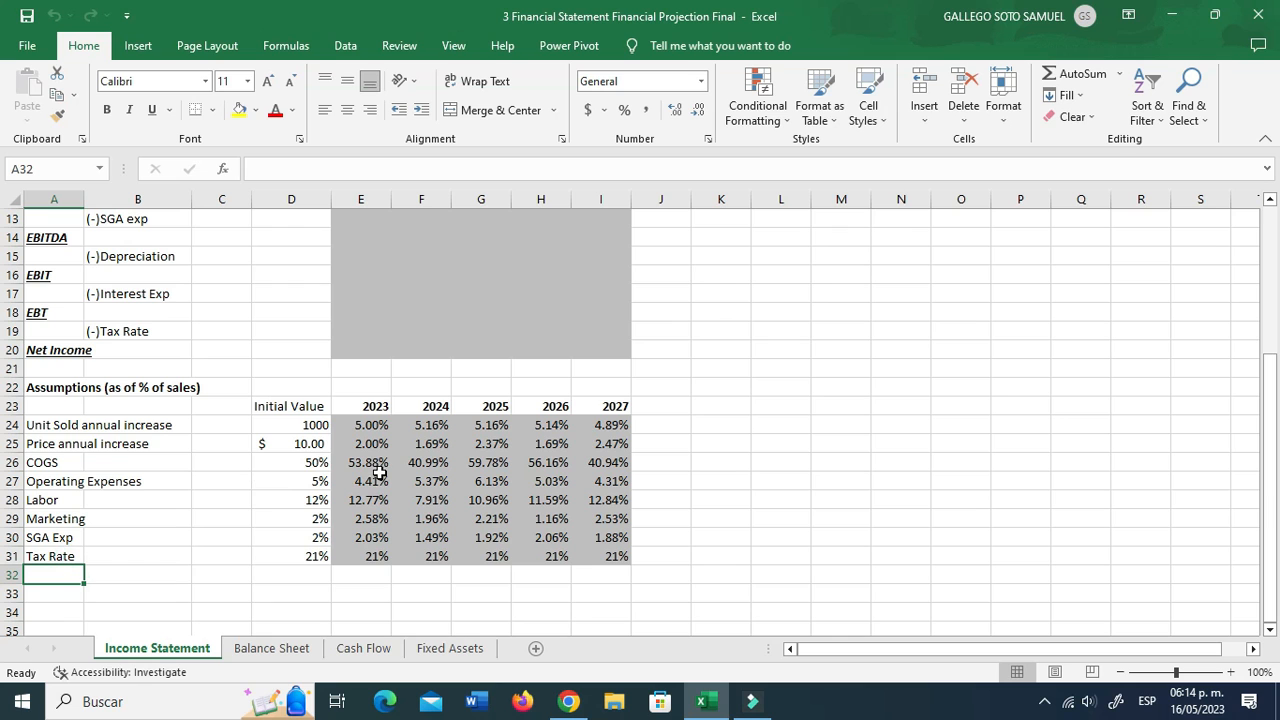
scroll(325, 520, down, 1)
Step: Review the Balance Sheet's current asset cells and the highlighted 2022 cells for fixed assets and long-term debt
click(285, 648)
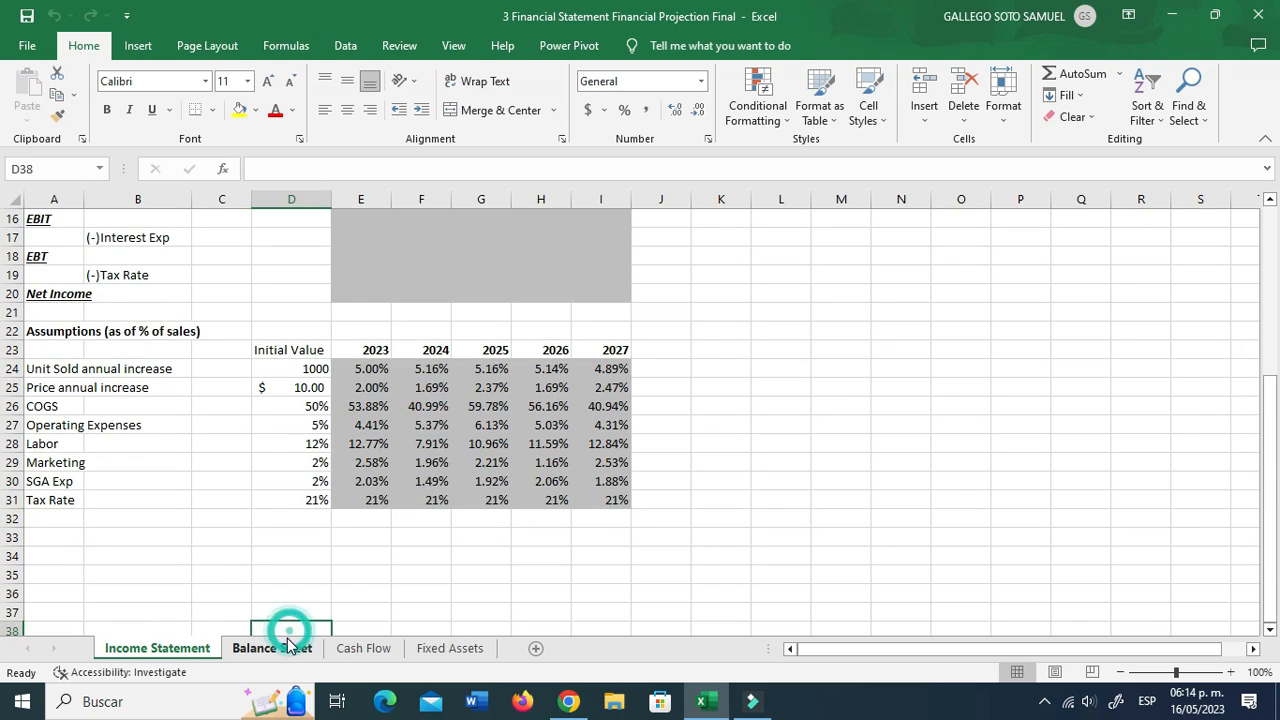
scroll(285, 650, up, 12)
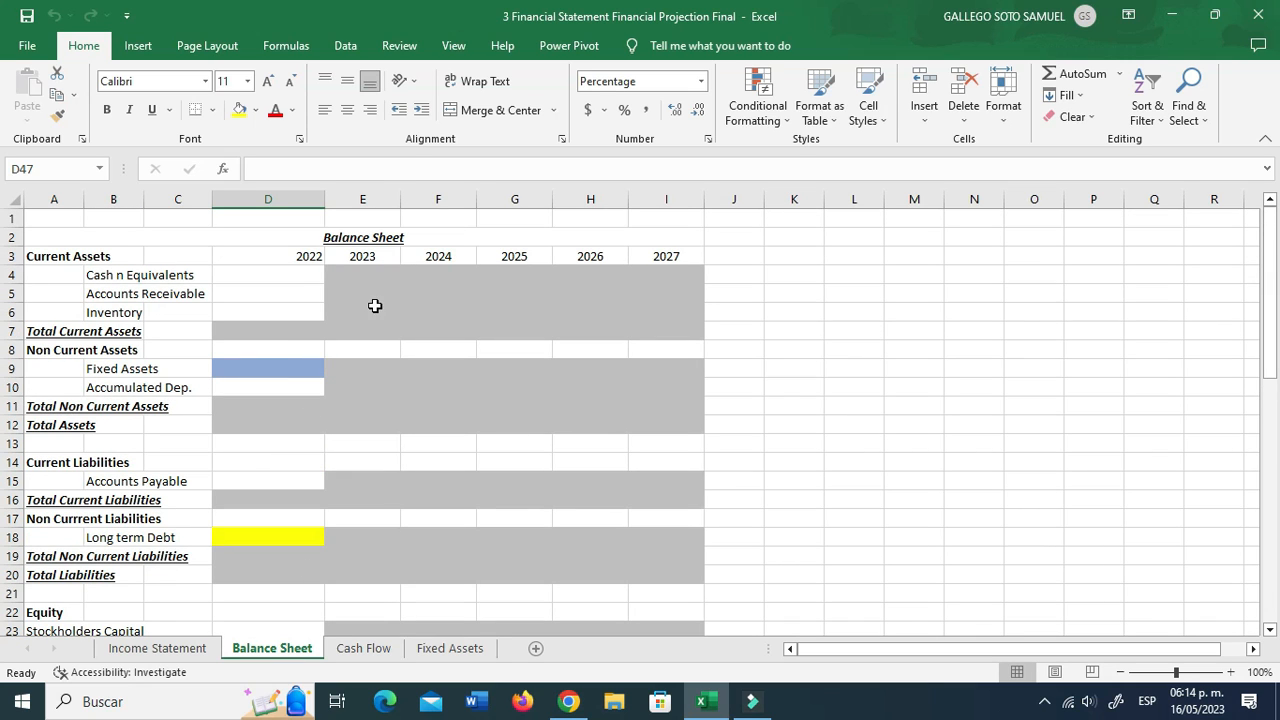
click(280, 372)
click(281, 536)
click(331, 403)
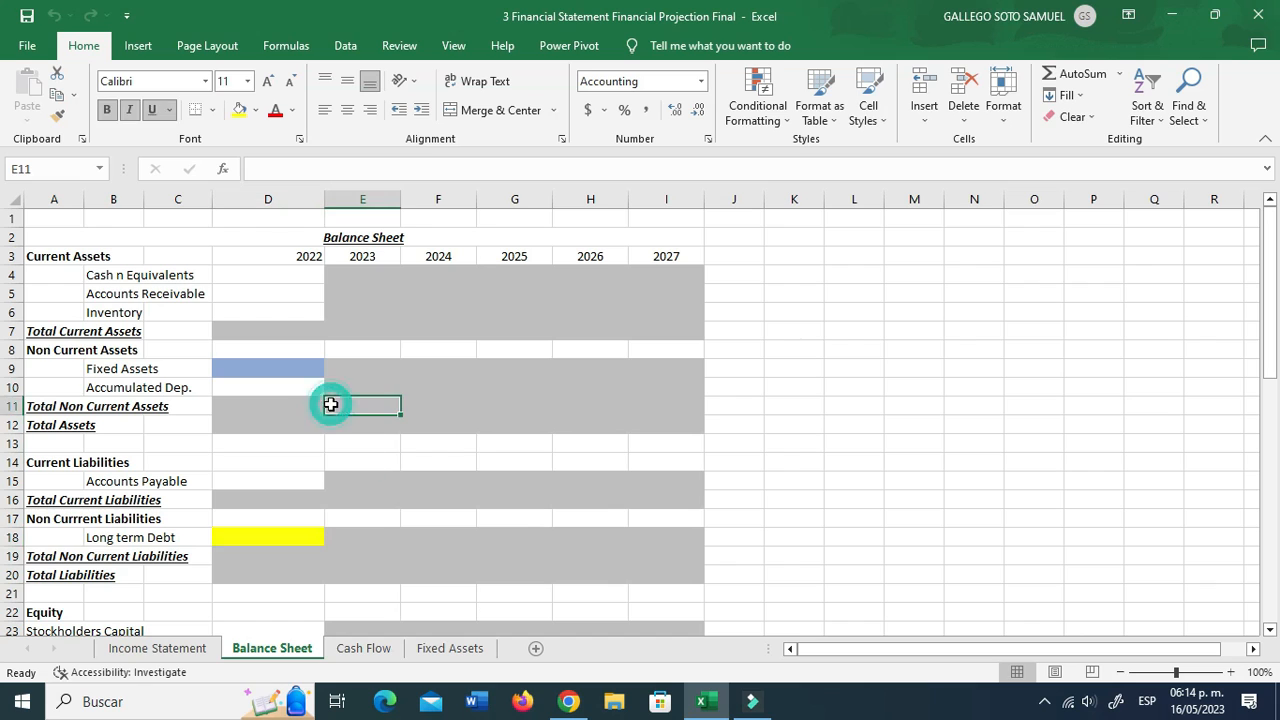
click(268, 324)
click(360, 314)
click(366, 277)
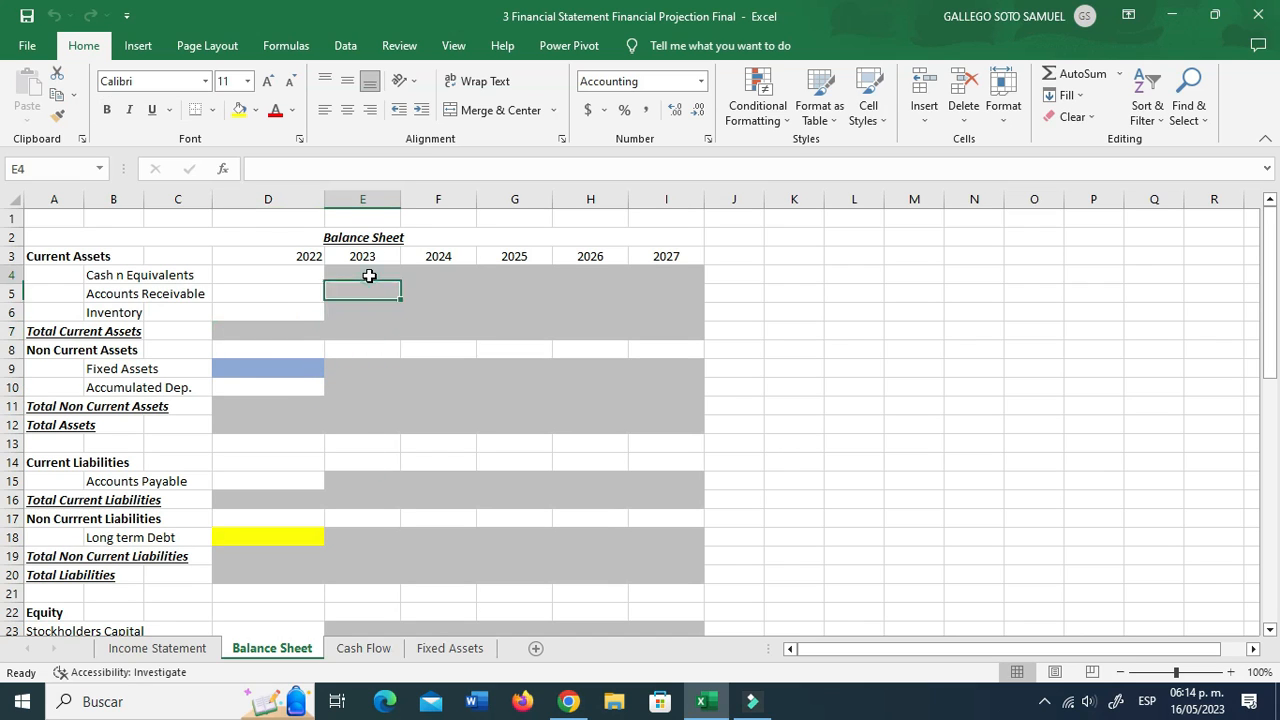
click(521, 288)
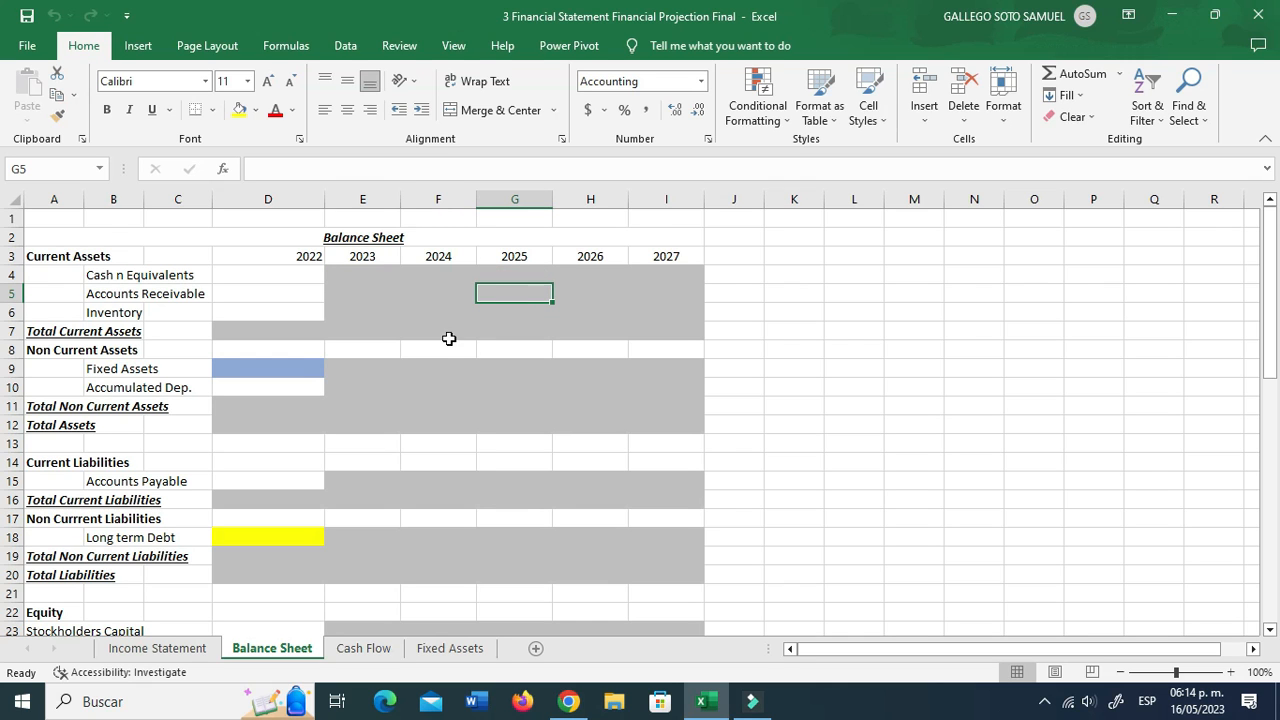
click(295, 368)
click(280, 536)
Step: Compare the yellow long-term debt cell with the matching yellow debt balance cell in the Balance Sheet's Investment section
scroll(280, 536, down, 10)
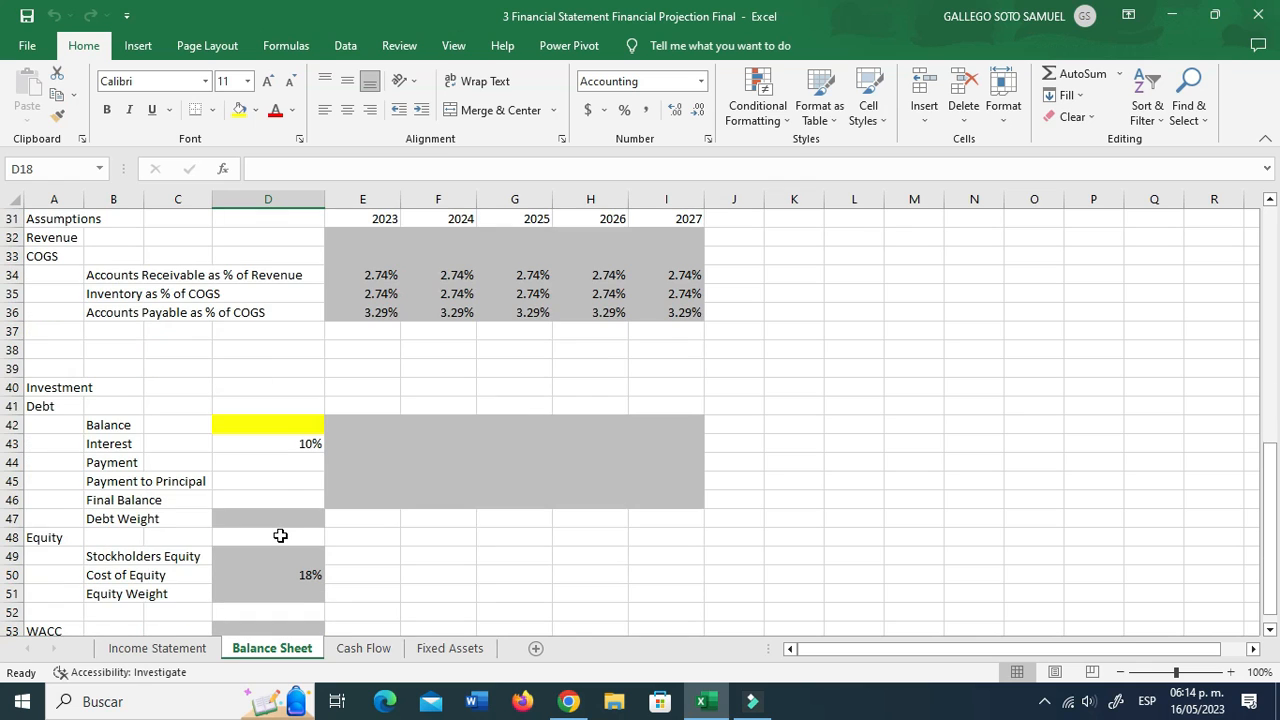
click(284, 432)
scroll(284, 432, up, 8)
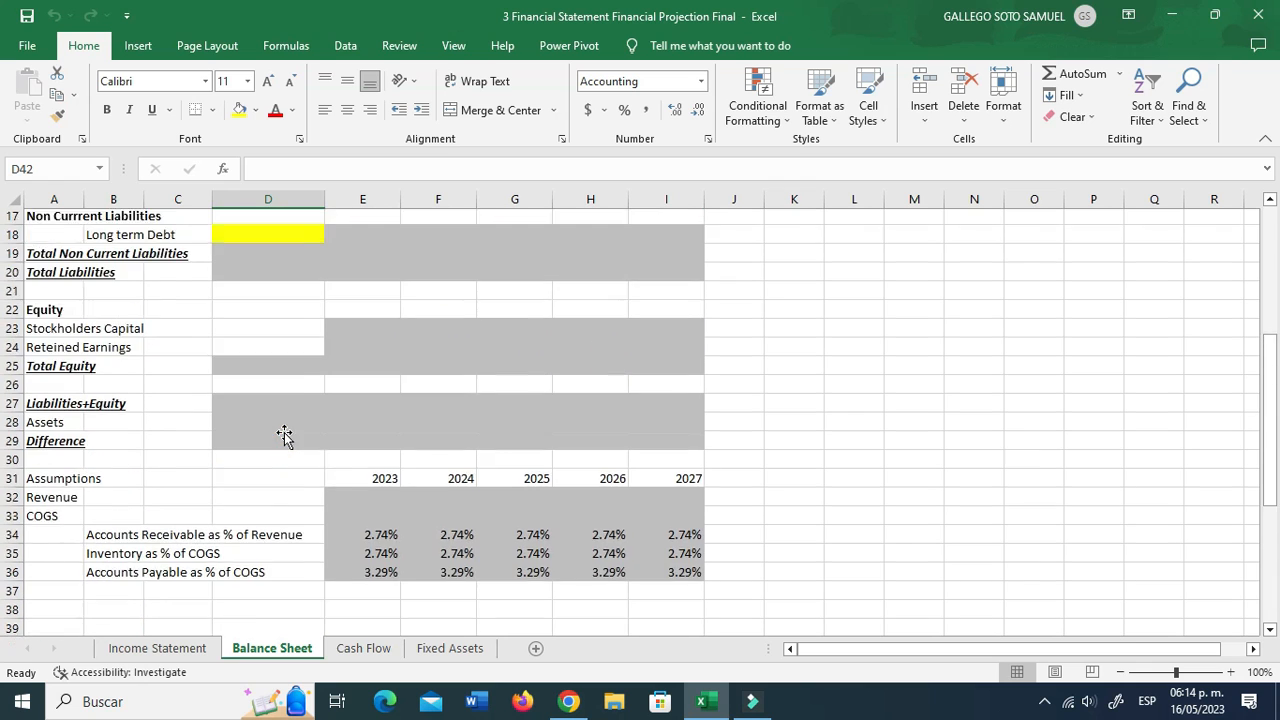
click(284, 433)
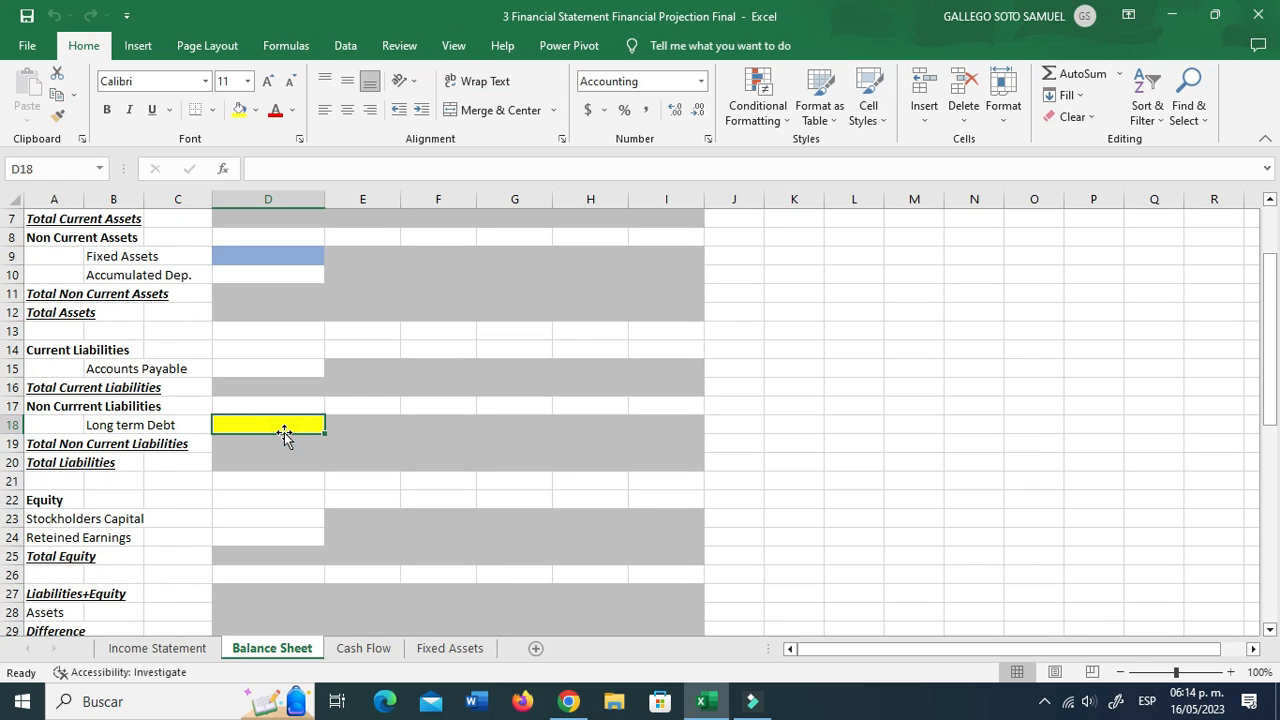
scroll(284, 432, down, 7)
click(276, 477)
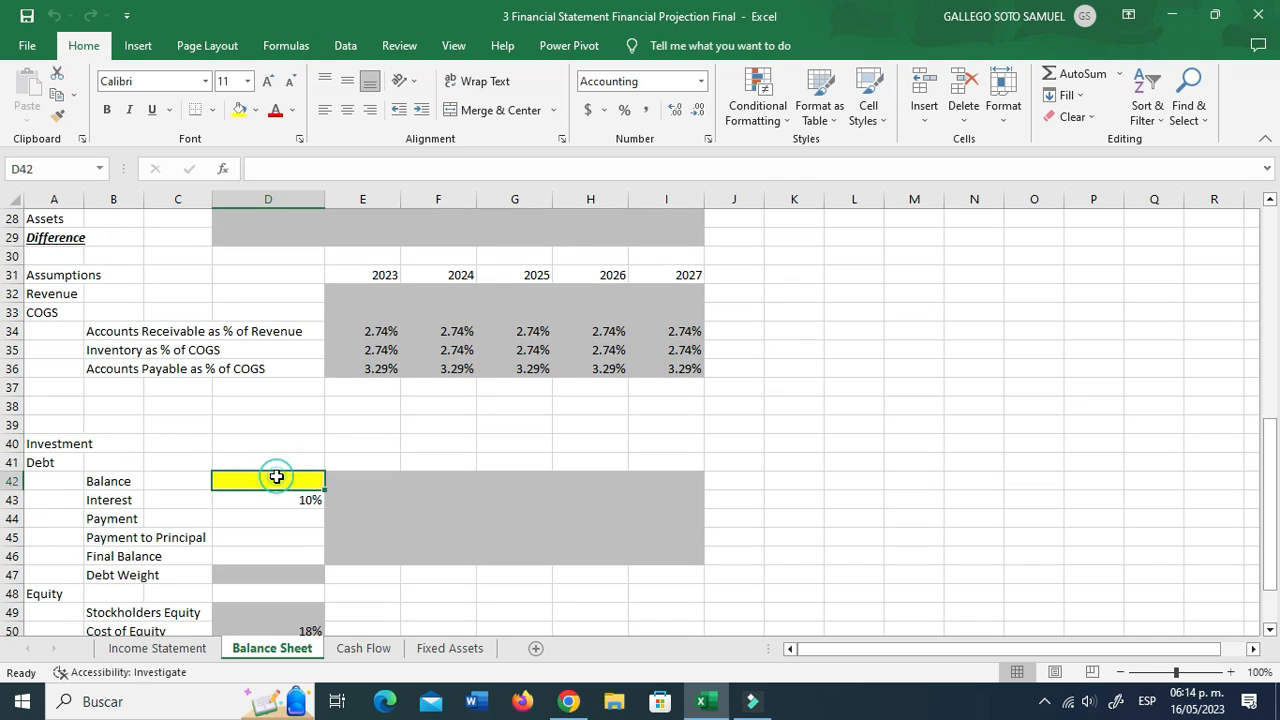
scroll(276, 477, up, 9)
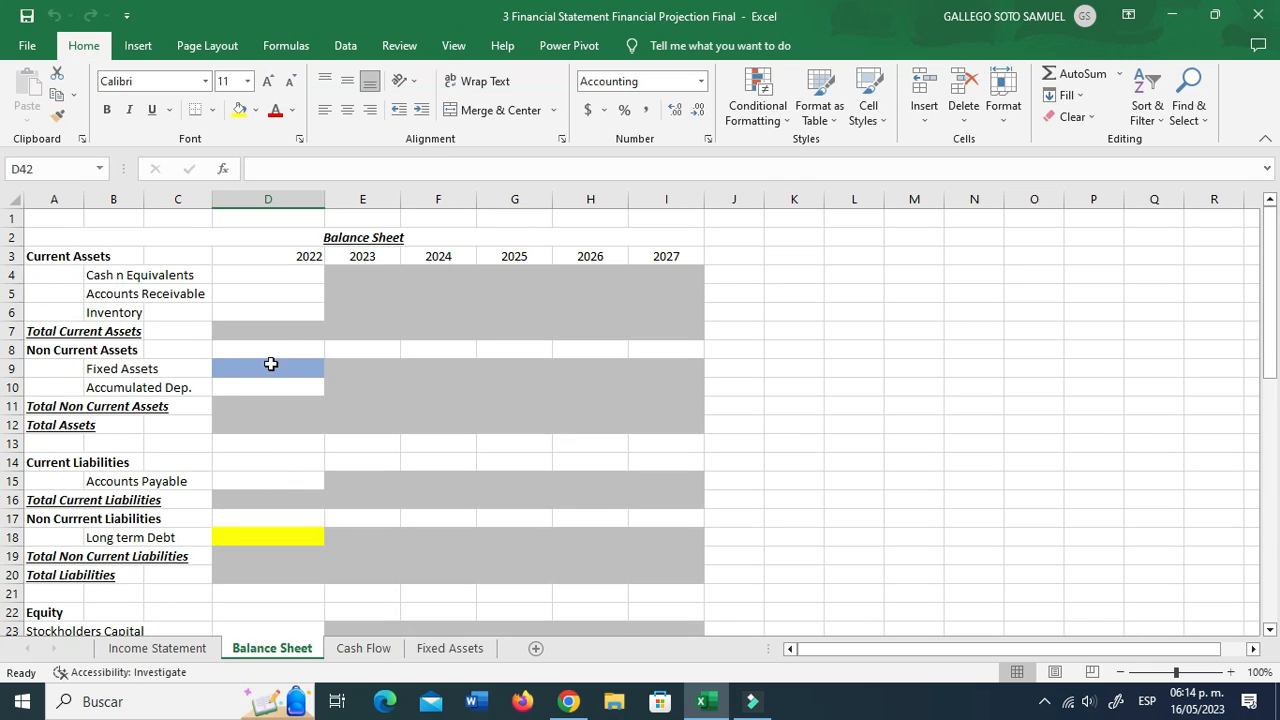
Step: Switch to the Cash Flow sheet and inspect the 2023 Net Cash Flow formula
click(364, 648)
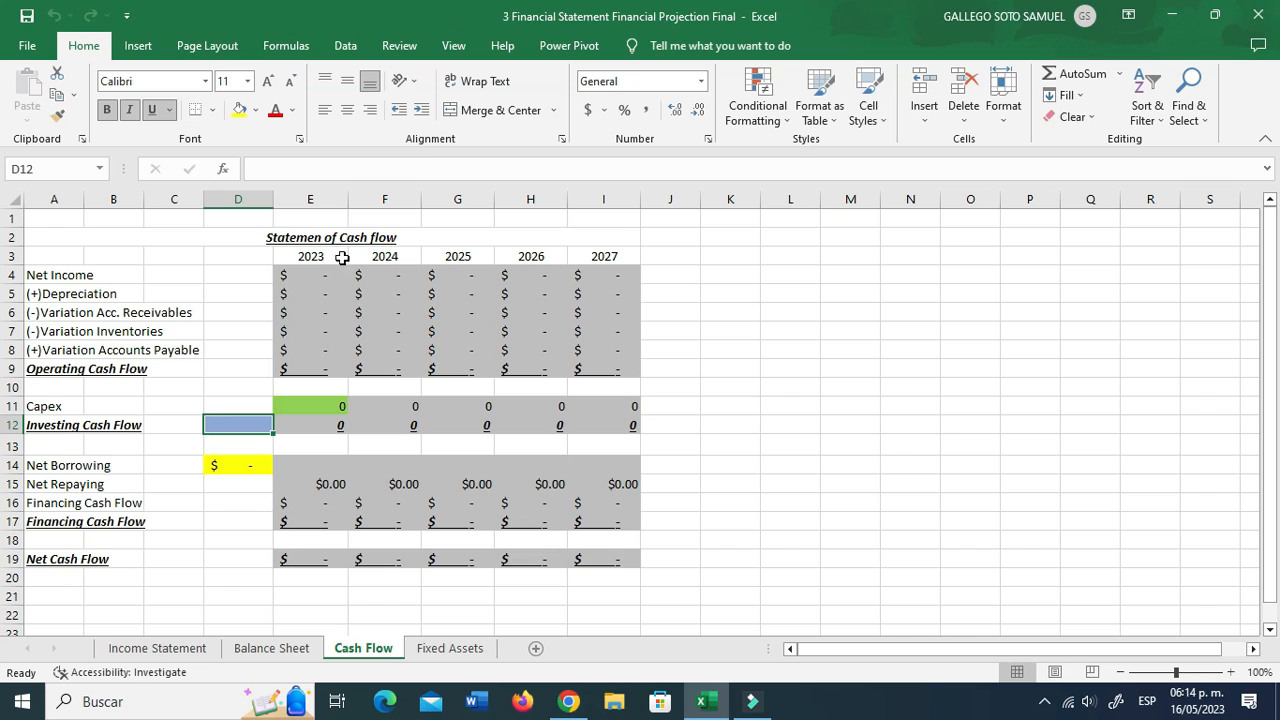
click(66, 558)
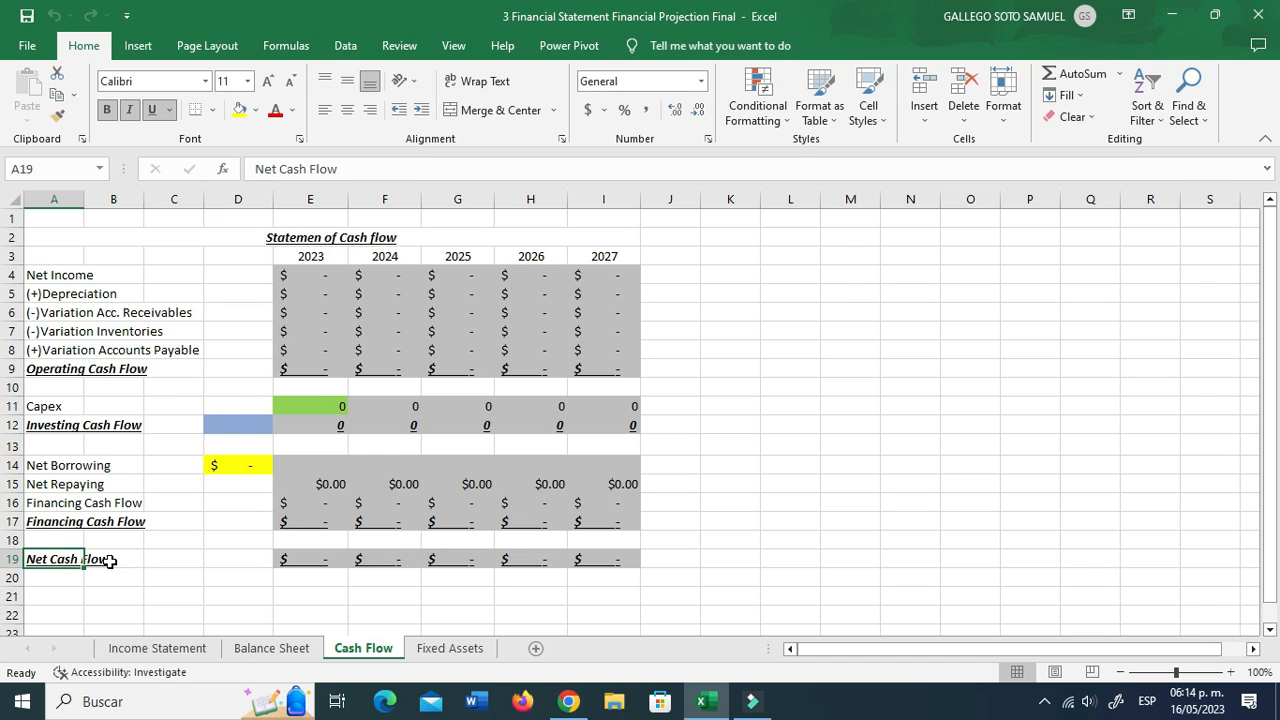
click(312, 557)
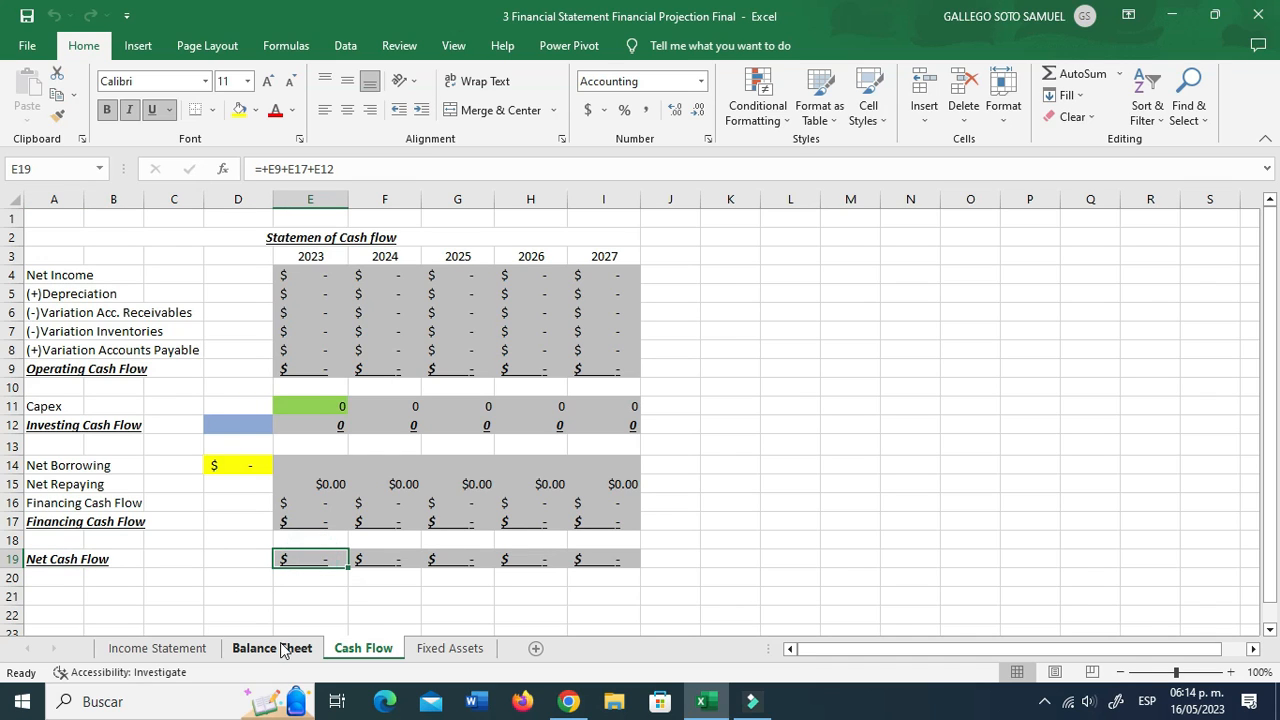
Step: Check the Balance Sheet's 2023 Cash n Equivalents cell against the Net Cash Flow row of the Cash Flow sheet
click(281, 650)
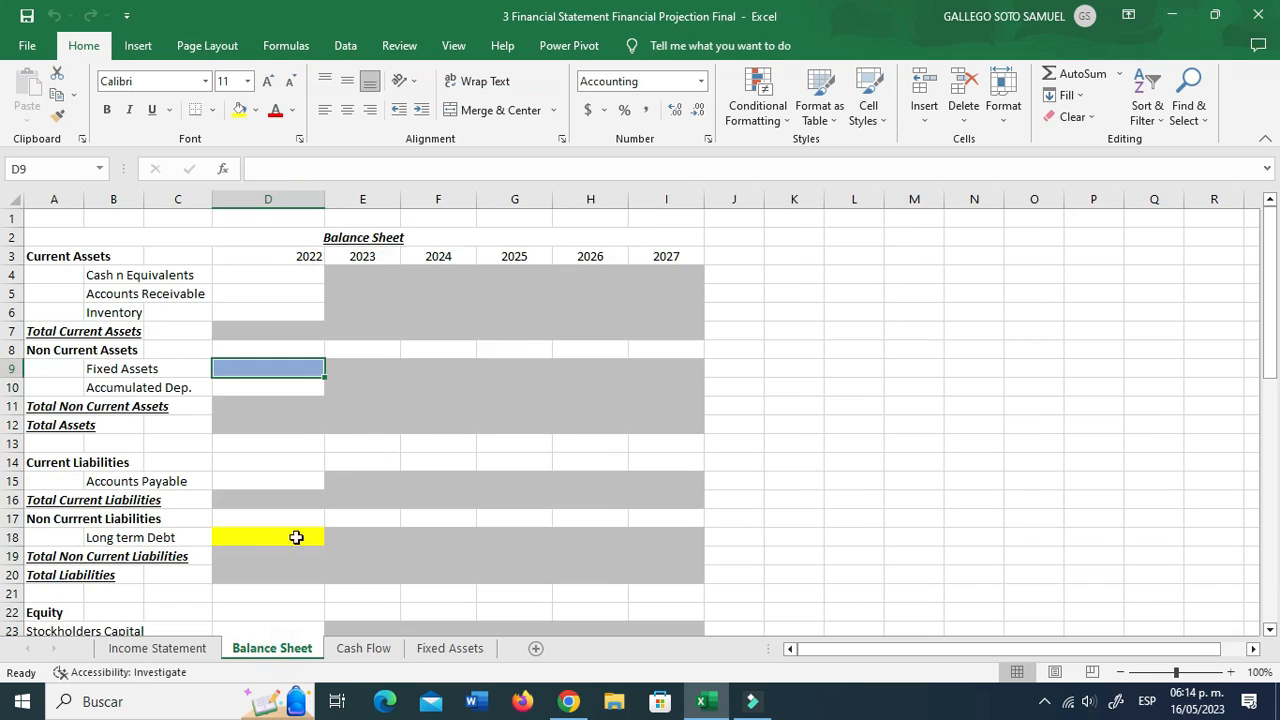
click(379, 276)
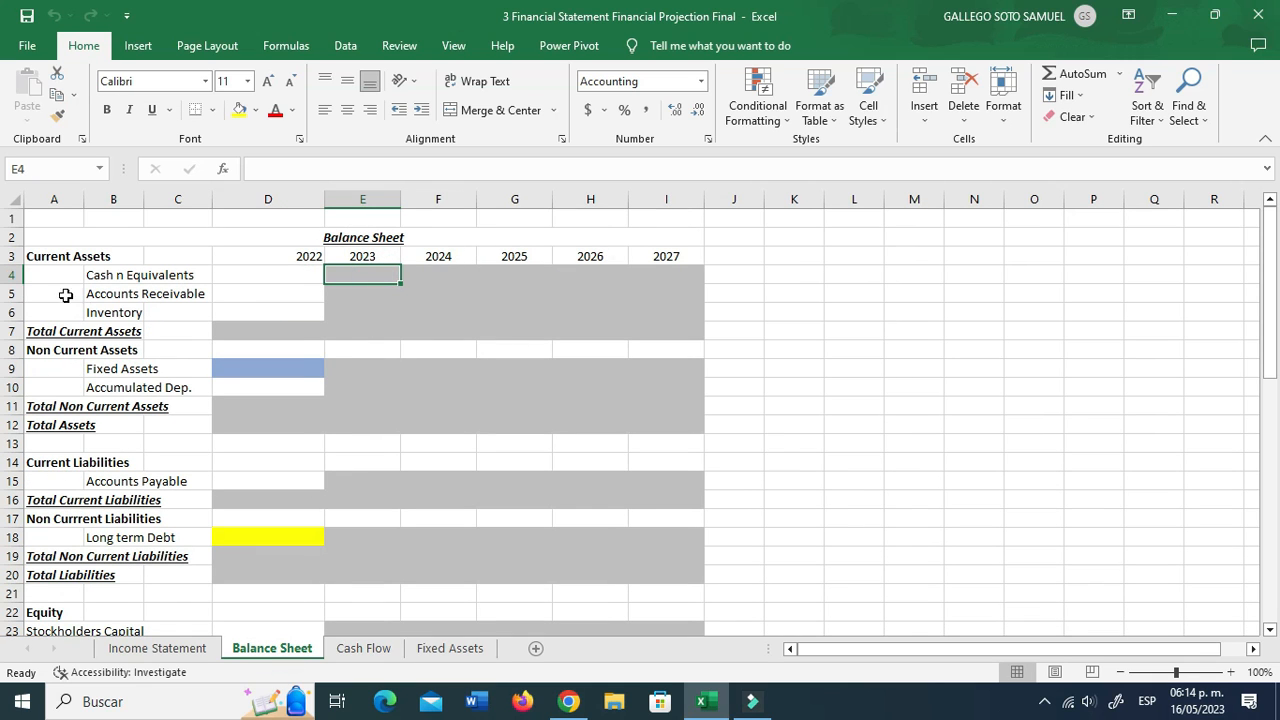
click(357, 650)
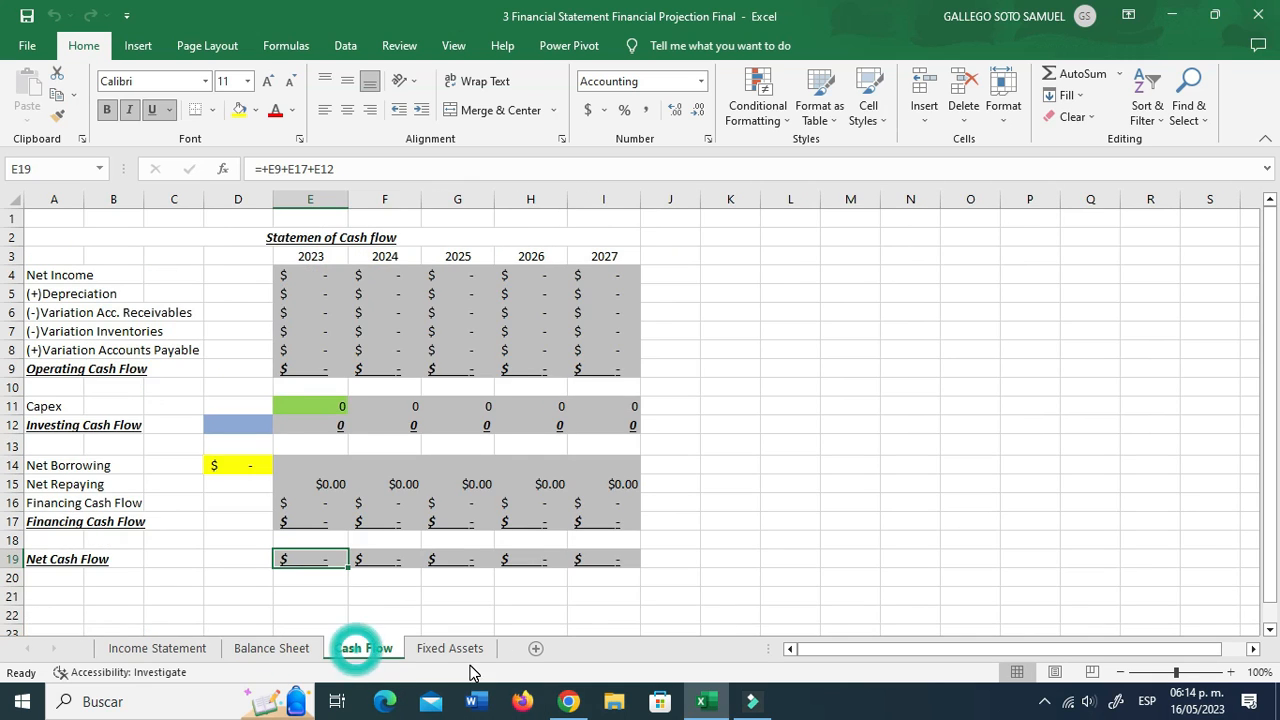
Step: Review the Fixed Assets sheet's machine CapEx table and its highlighted Total Capex cells for 2022 and 2023
click(458, 649)
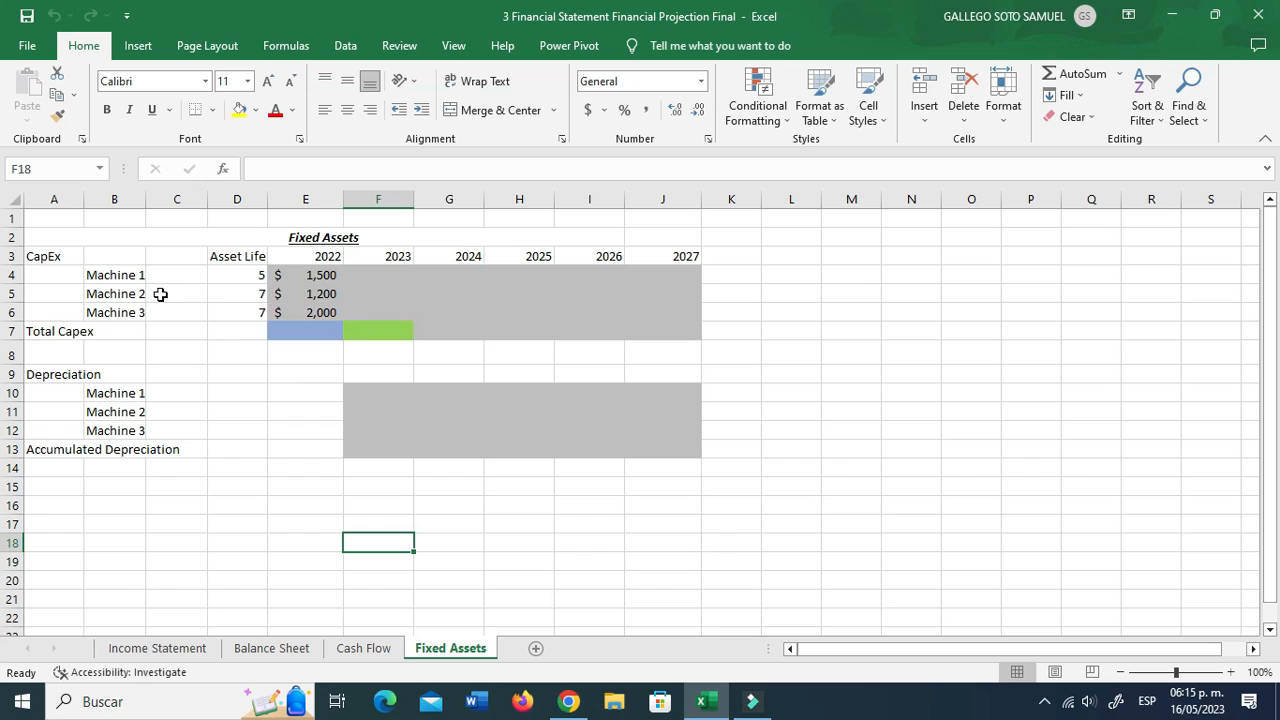
click(303, 332)
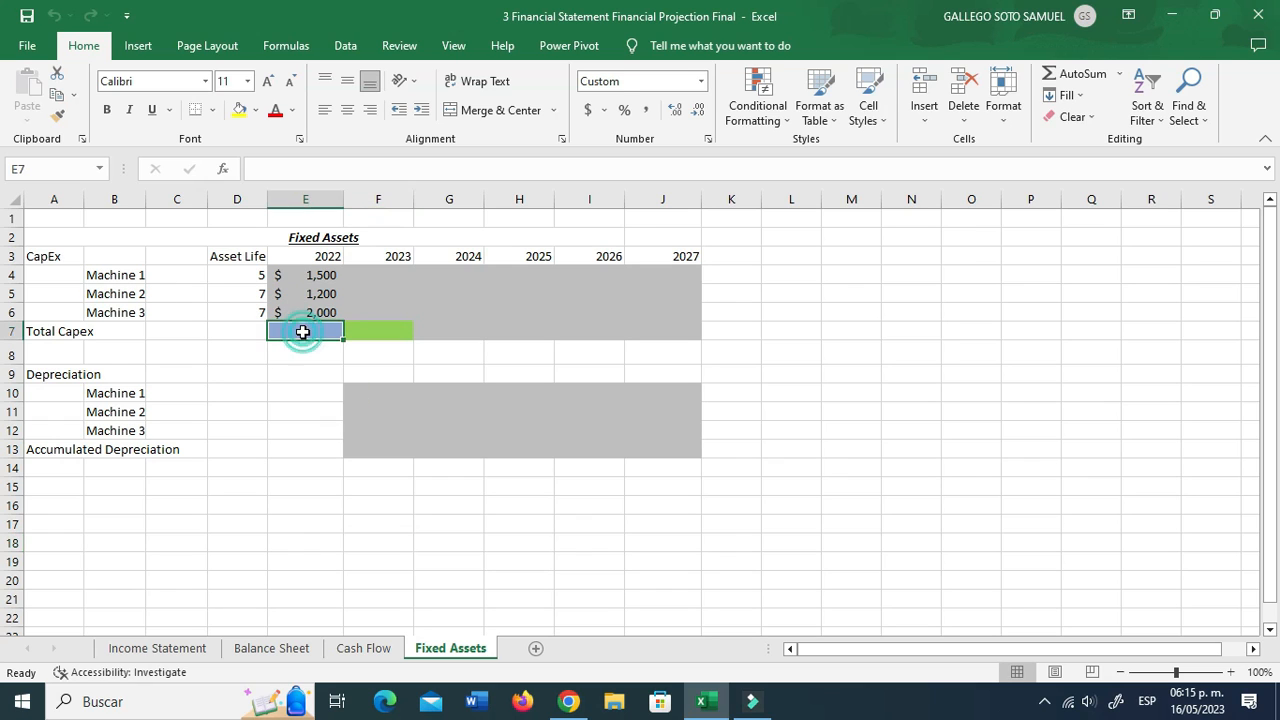
click(355, 315)
click(449, 320)
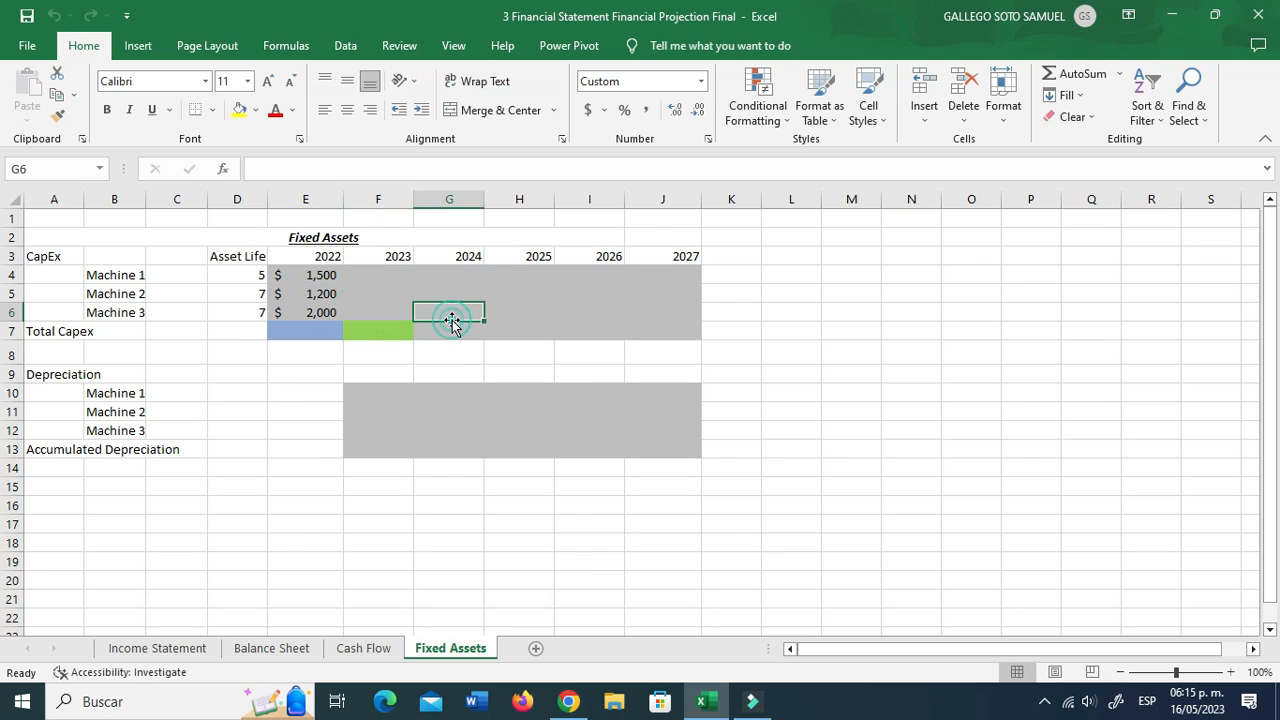
click(398, 331)
click(316, 332)
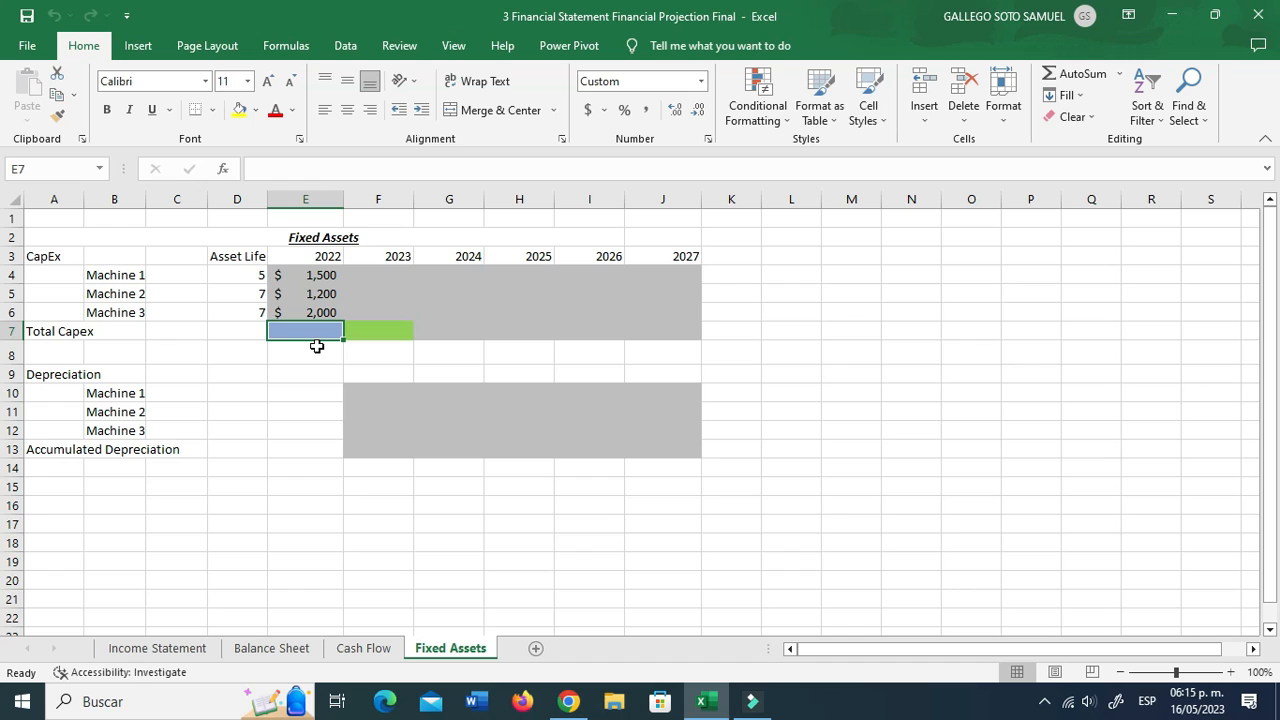
Step: Compare the blue Investing Cash Flow cell in Cash Flow with the blue 2022 Fixed Assets cell in the Balance Sheet
click(368, 649)
click(234, 427)
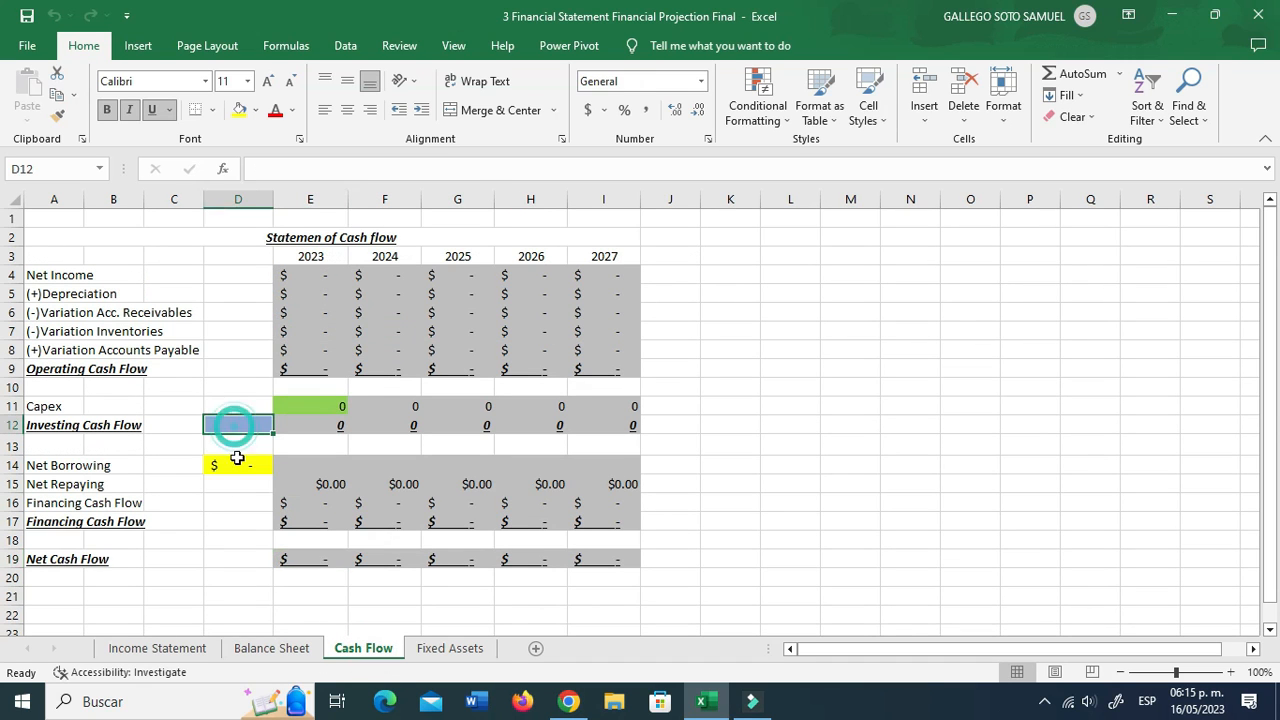
click(290, 648)
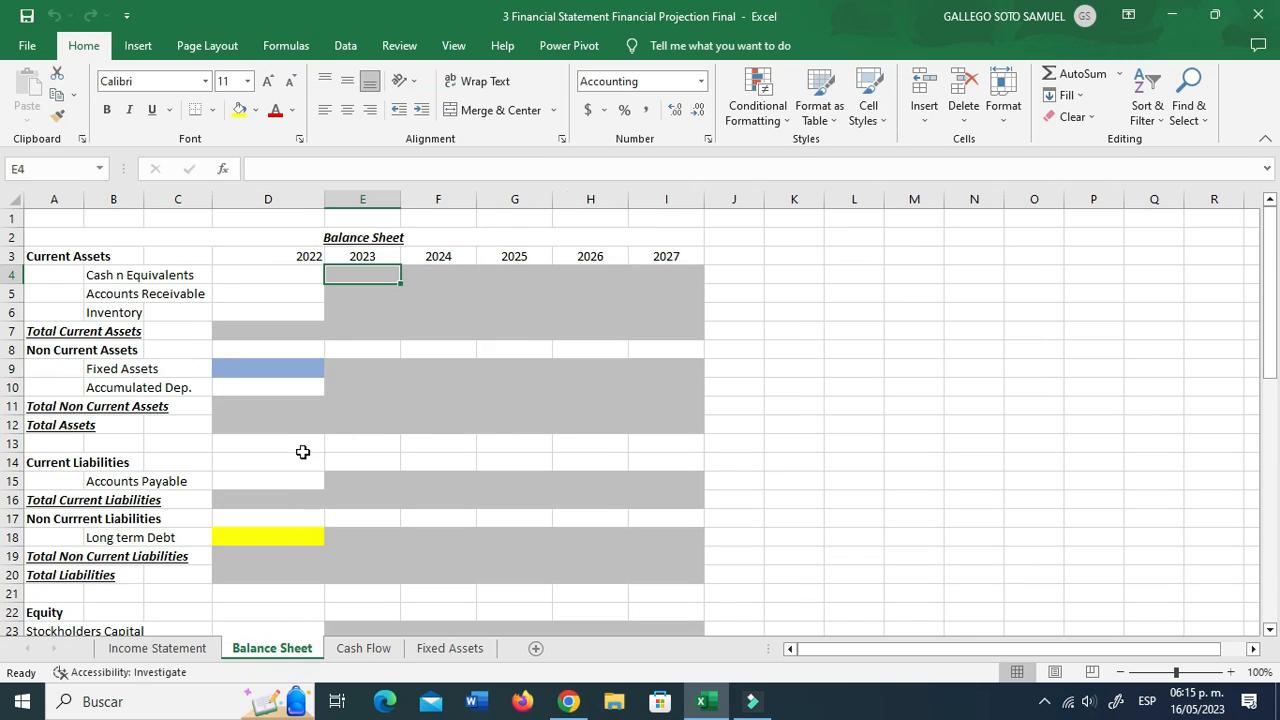
click(291, 366)
Step: Match the Balance Sheet's yellow 2022 long-term debt cell with the yellow Balance cell in its Debt section
click(257, 535)
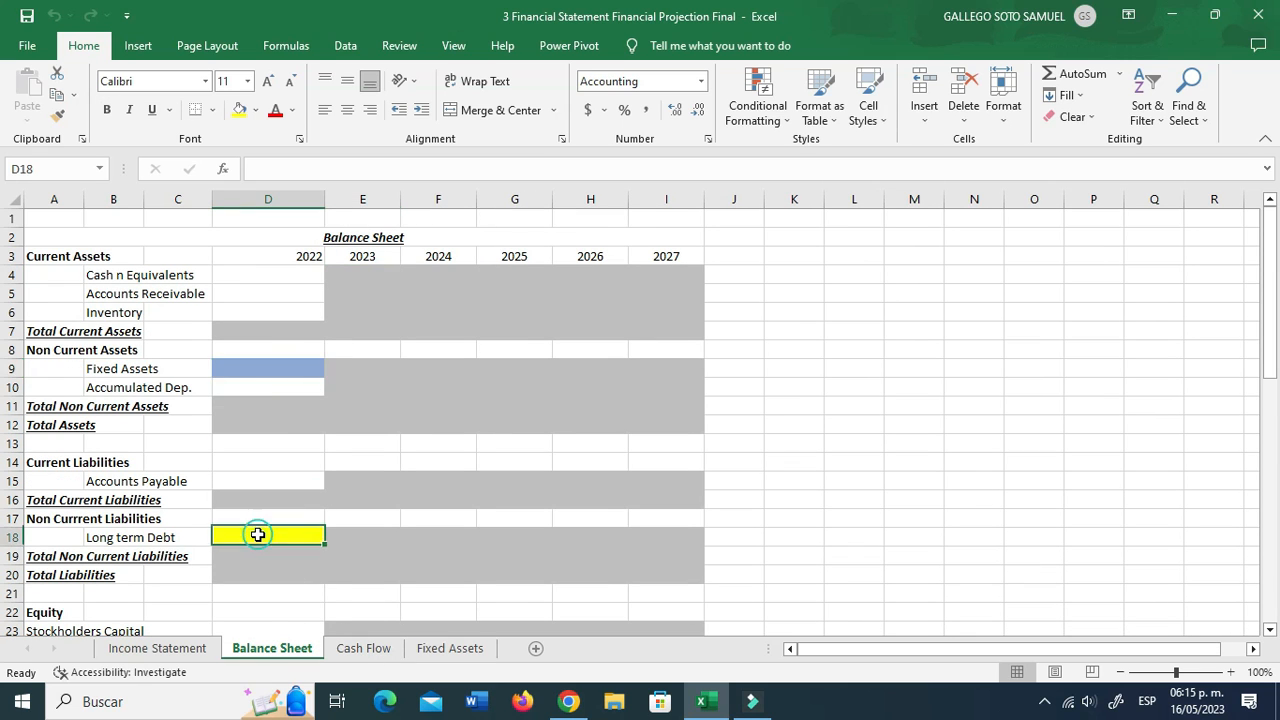
scroll(259, 538, down, 7)
click(271, 596)
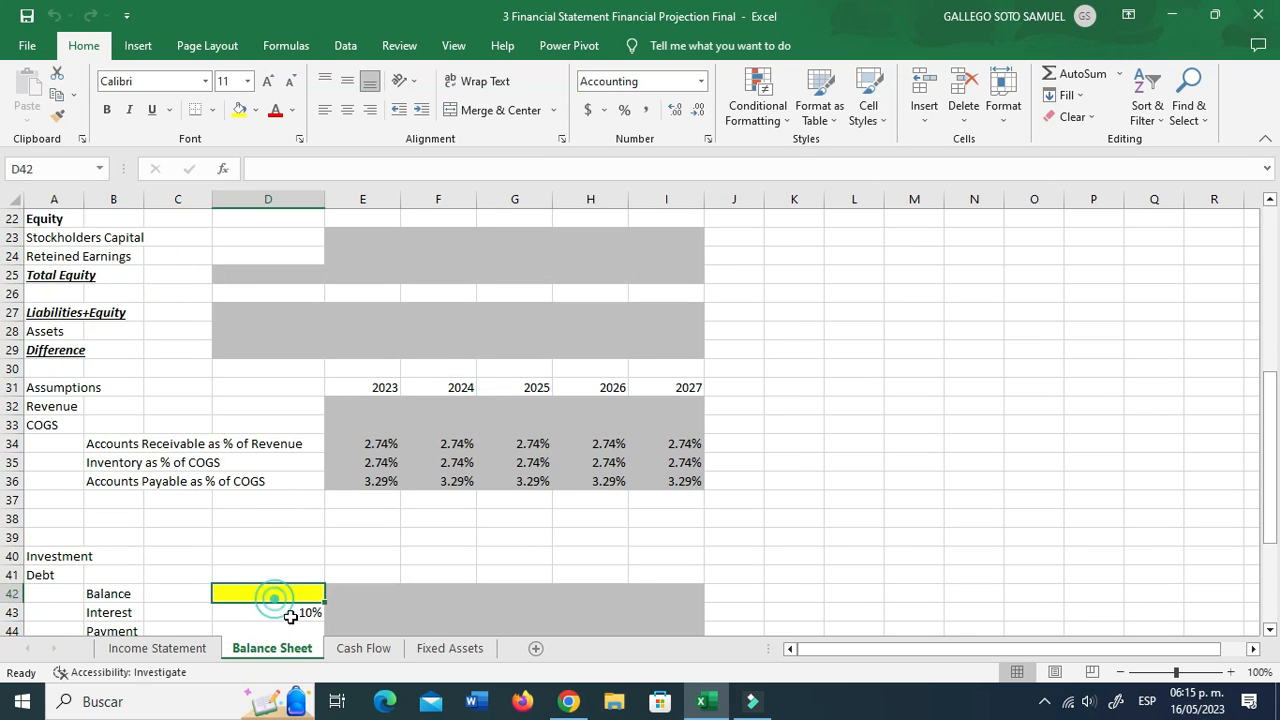
Step: Trace the green 2023 Total Capex cell in Fixed Assets to the green 2023 Capex cell in Cash Flow
click(441, 651)
click(380, 331)
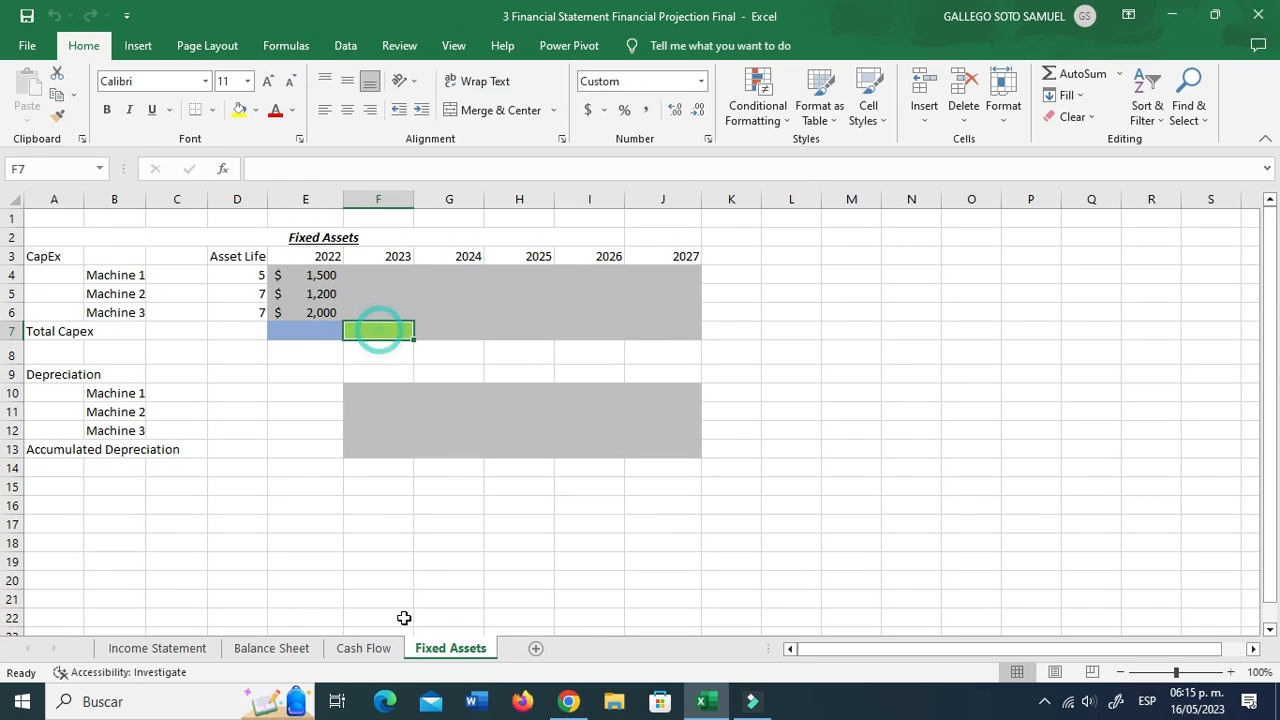
click(286, 646)
scroll(354, 526, up, 7)
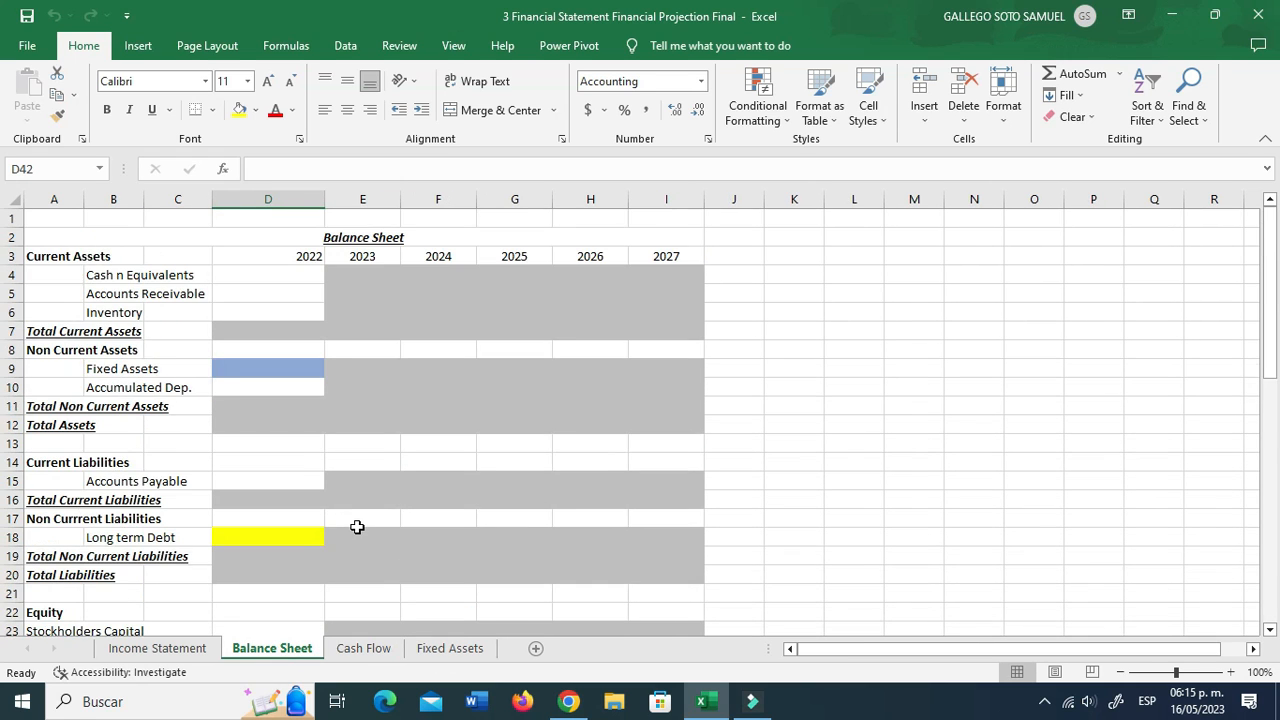
scroll(357, 526, down, 4)
click(362, 648)
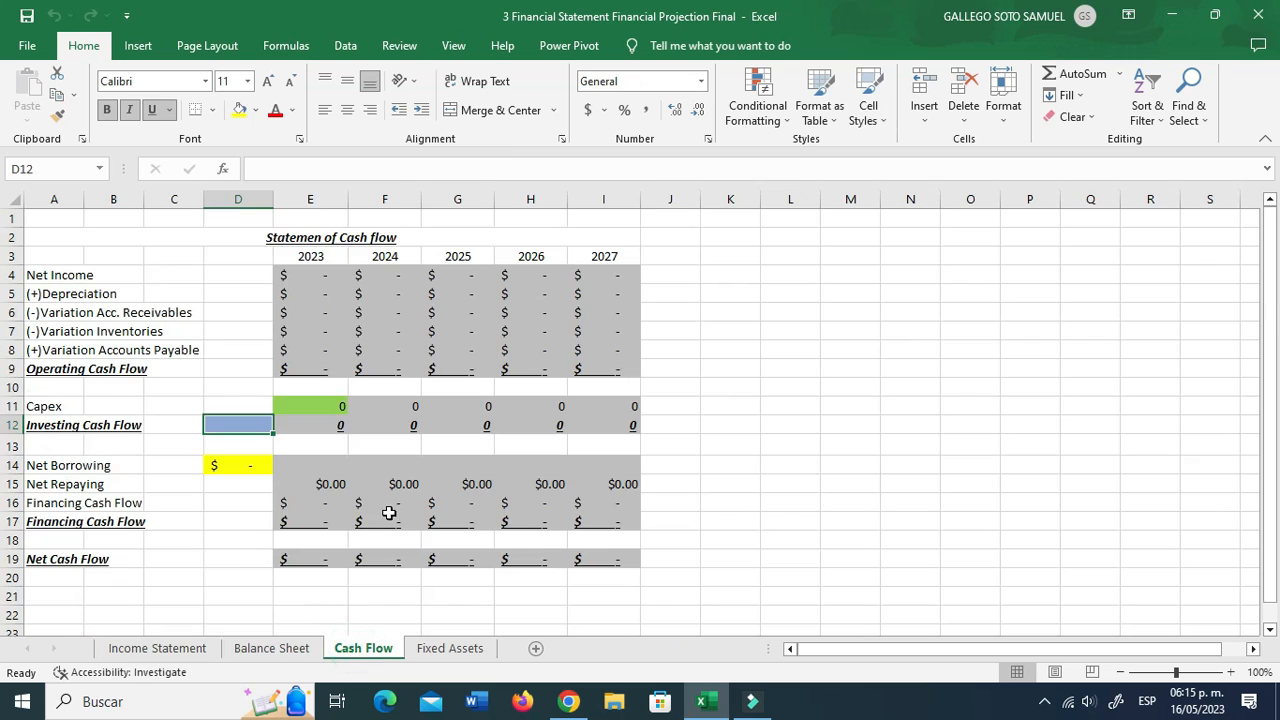
click(320, 407)
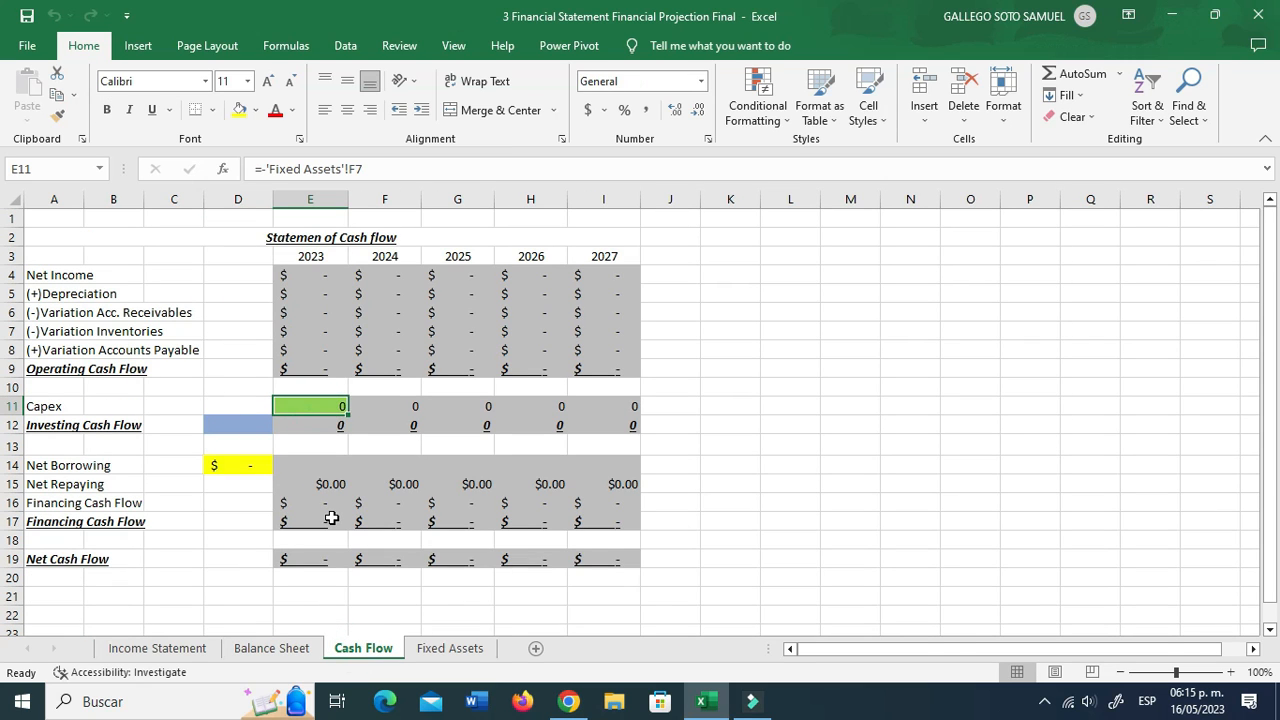
click(244, 611)
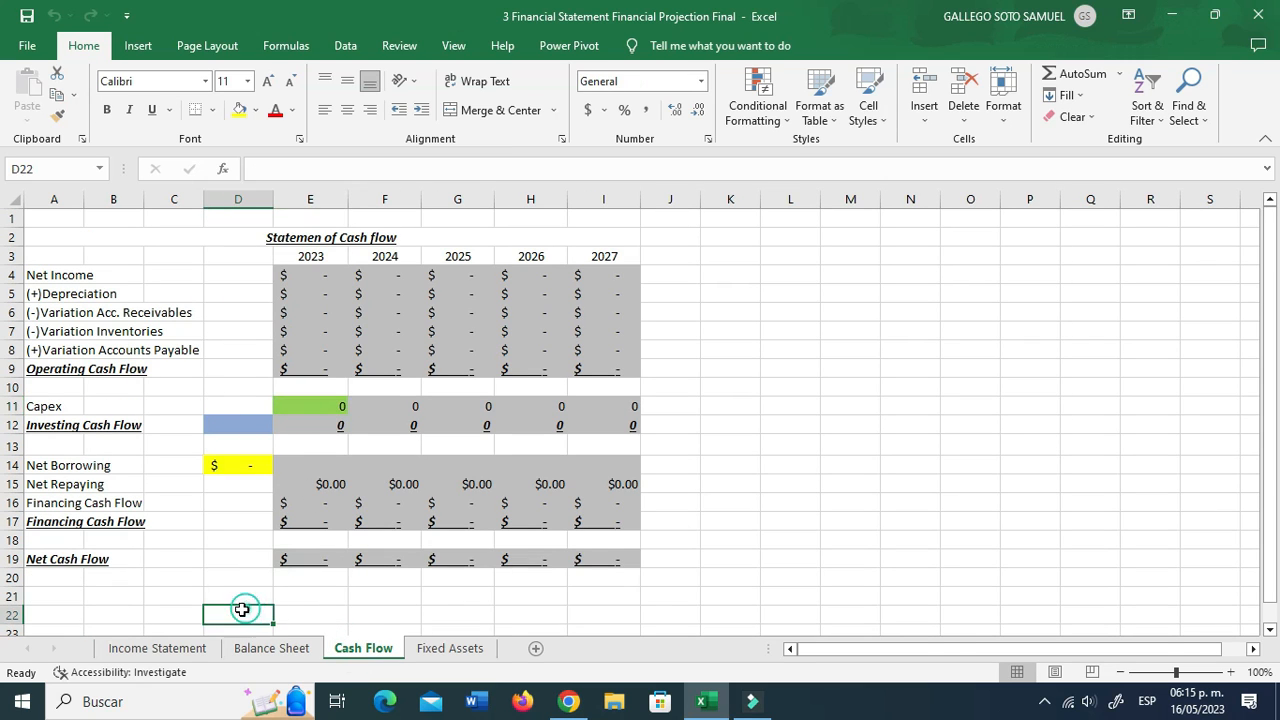
Step: Return to the Income Statement and inspect the 2023 interest expense cell and the 2023 unit growth assumption
click(188, 649)
scroll(360, 523, up, 6)
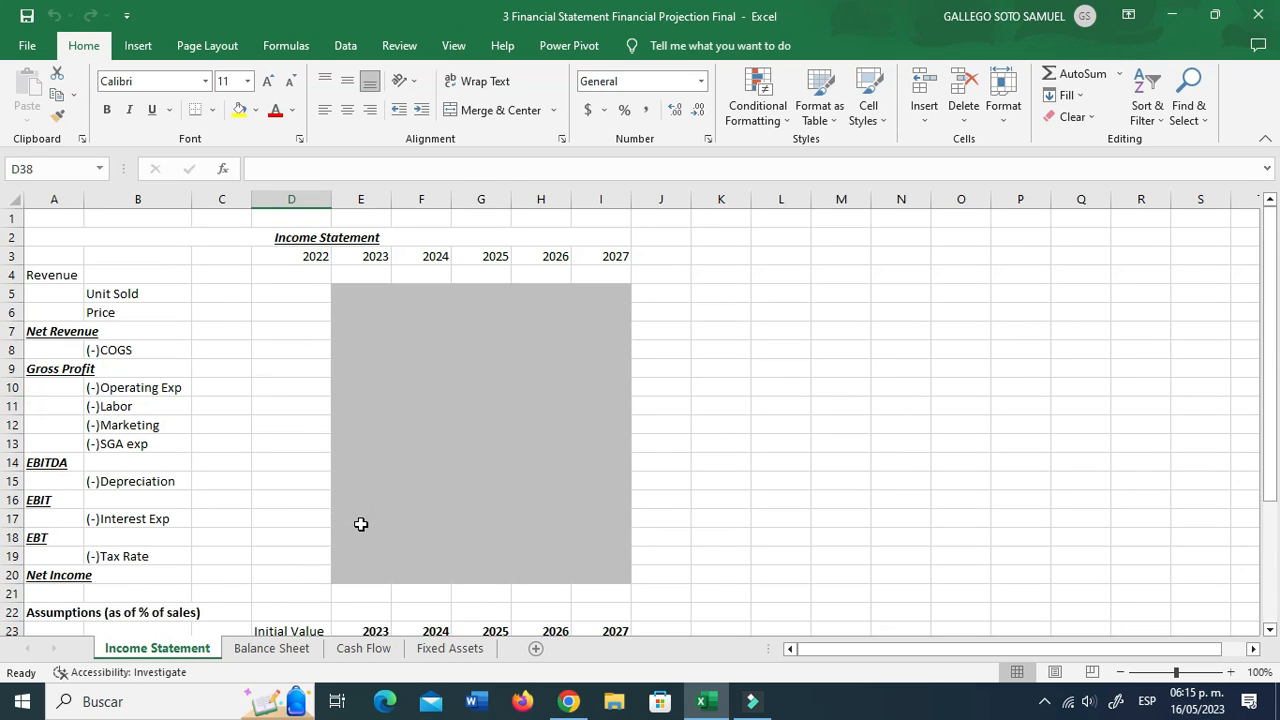
click(361, 524)
scroll(361, 524, down, 2)
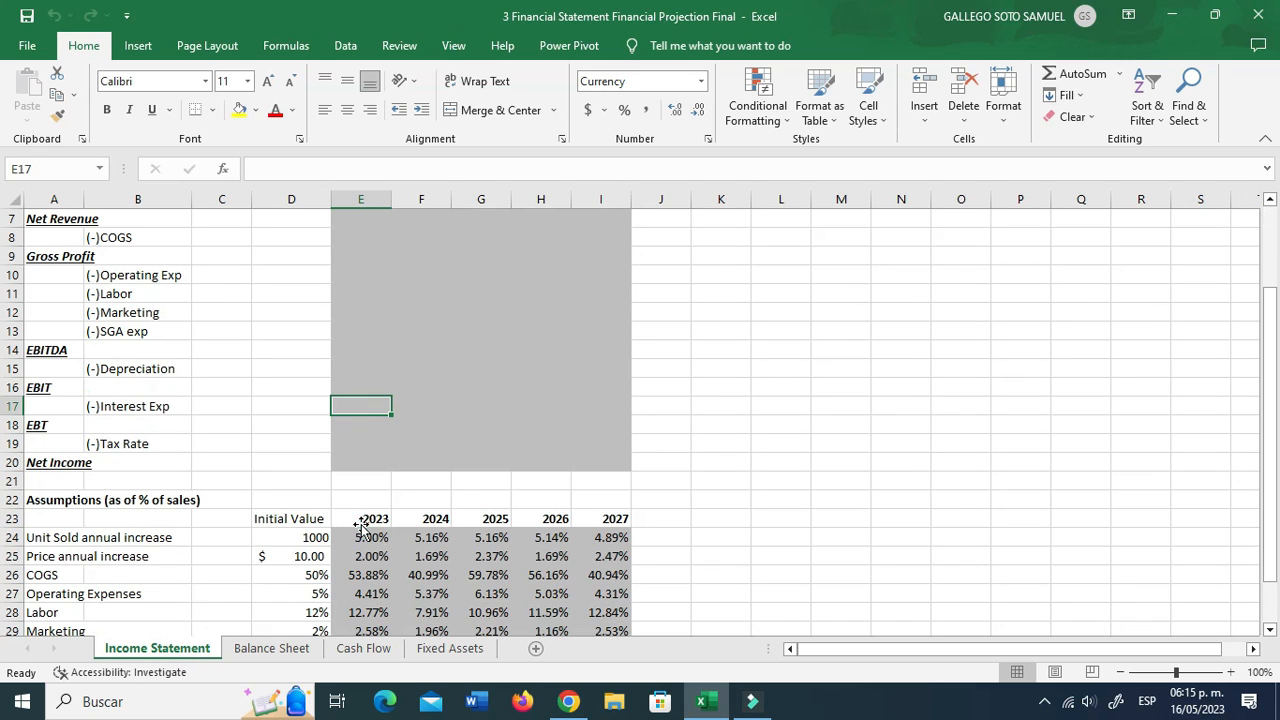
click(368, 537)
scroll(300, 517, up, 2)
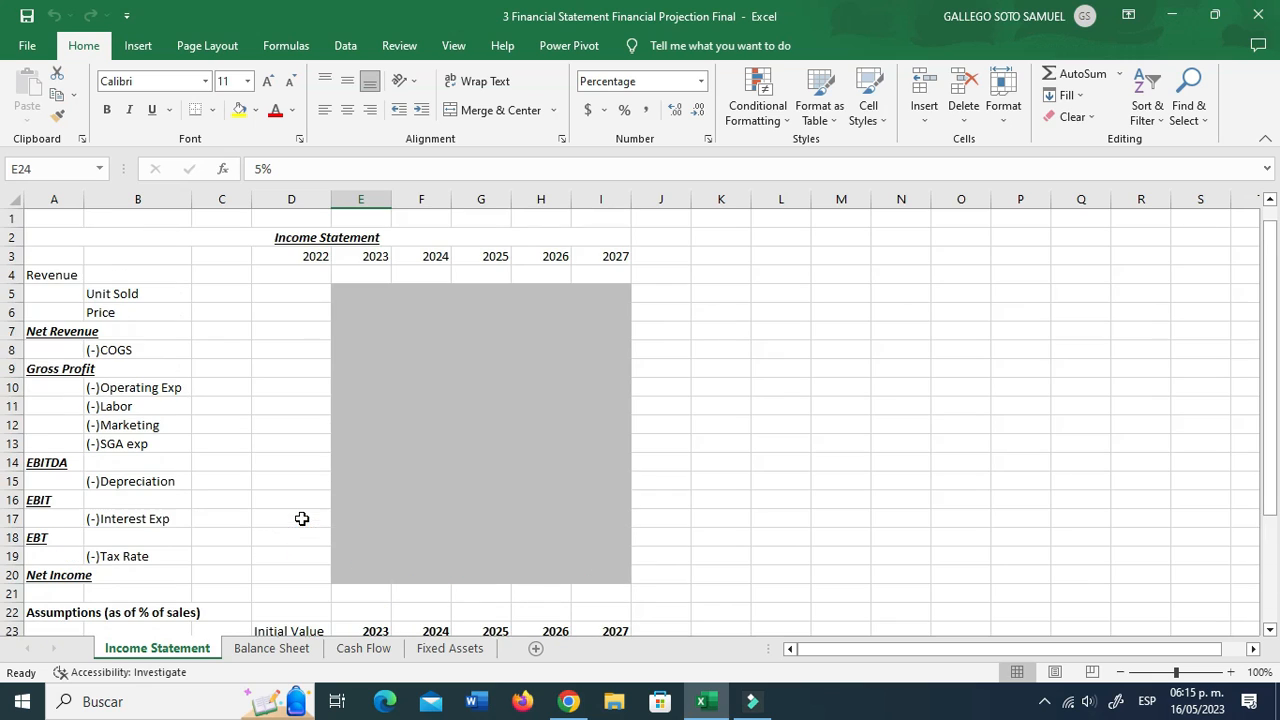
Step: Inspect the 2022 column heading and the 2022 Unit Sold cell of the Income Statement
click(307, 256)
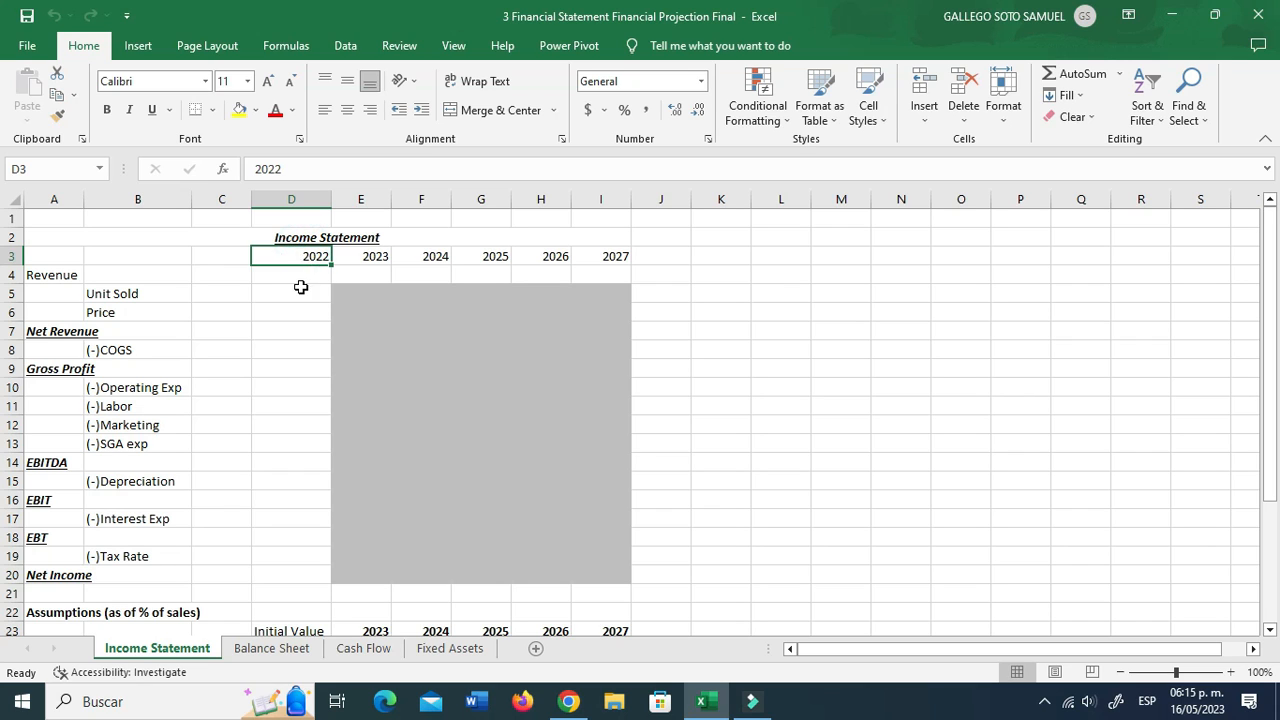
click(300, 292)
click(311, 261)
Step: Examine the Unit Sold and Price annual increase assumptions, including their labels and initial values
scroll(440, 475, down, 5)
click(378, 388)
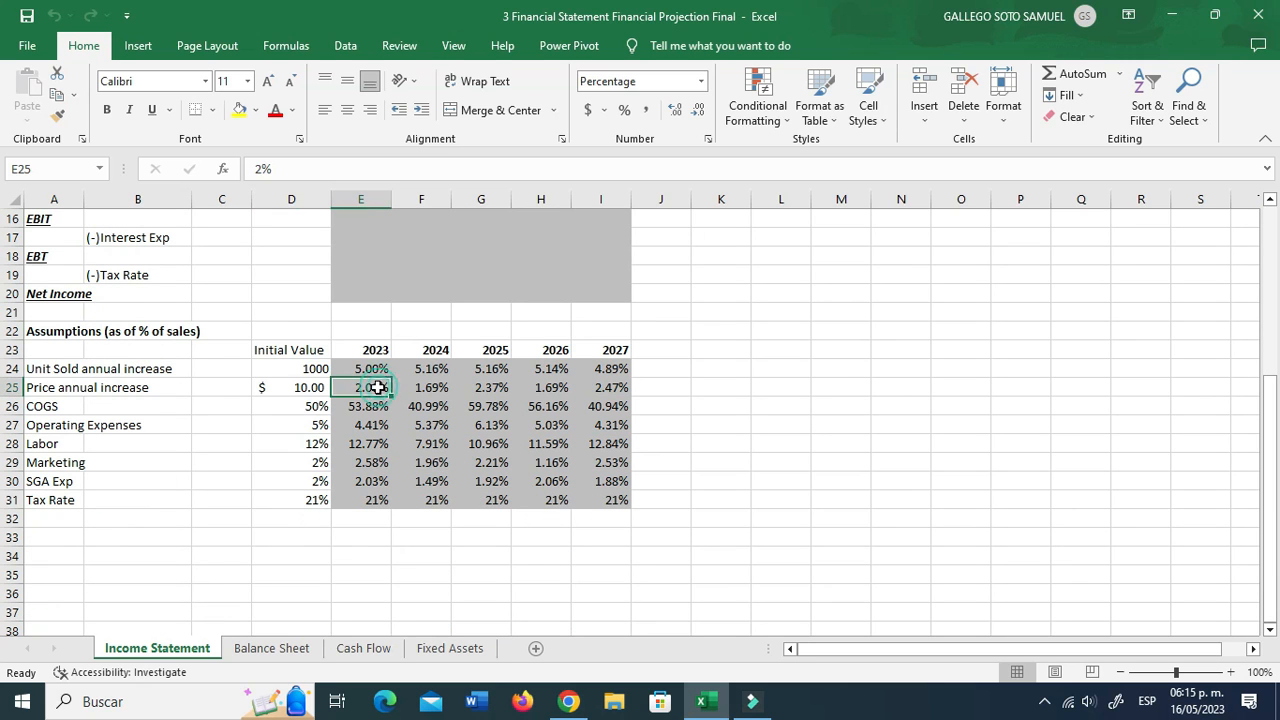
click(145, 384)
click(66, 368)
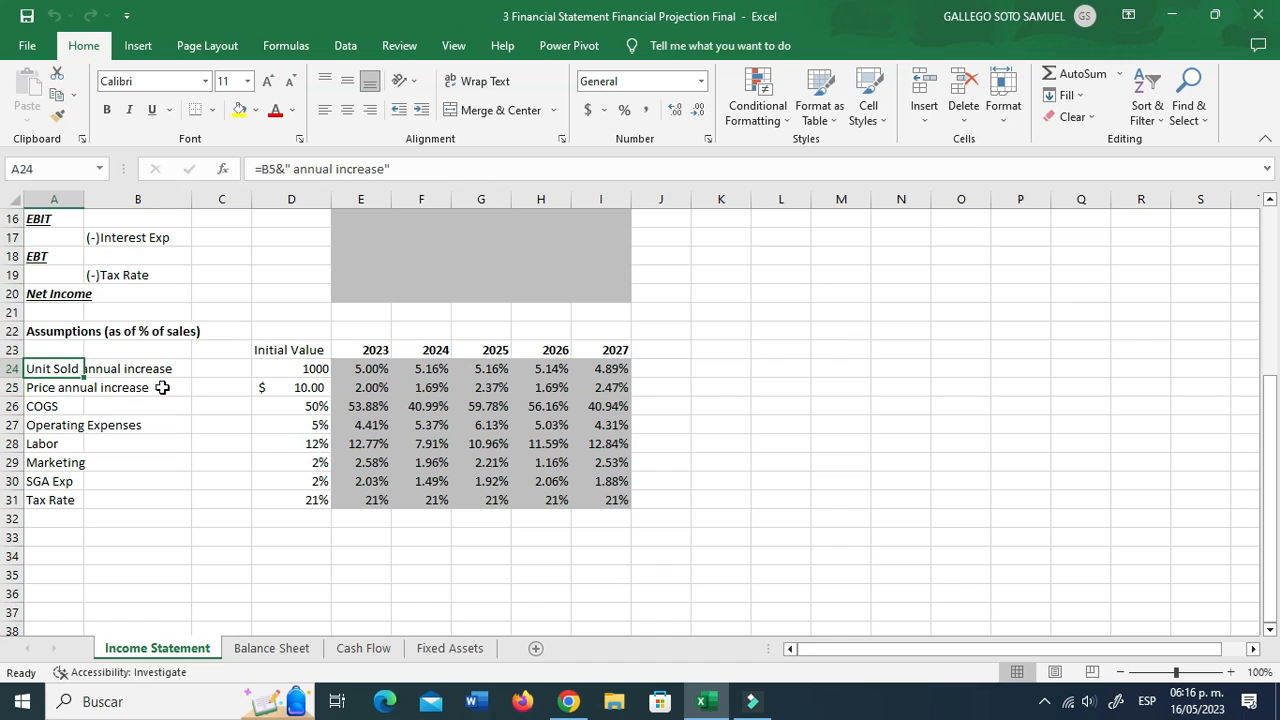
click(309, 372)
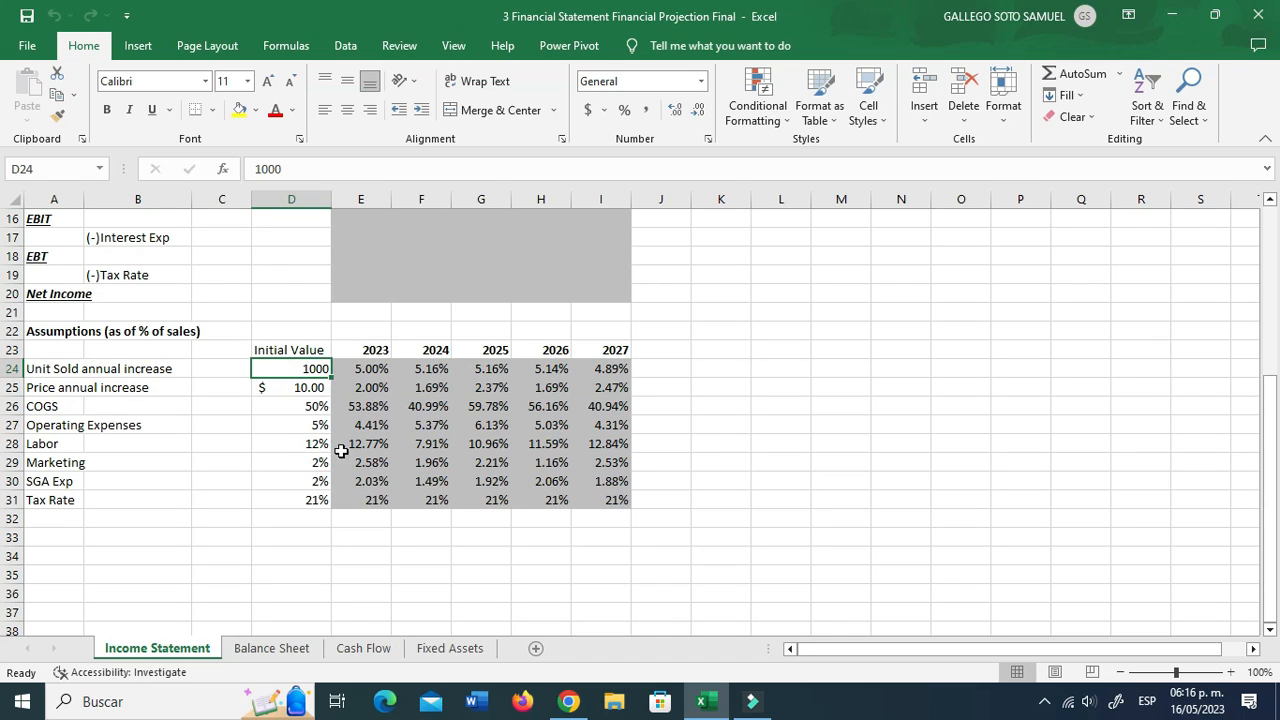
click(86, 388)
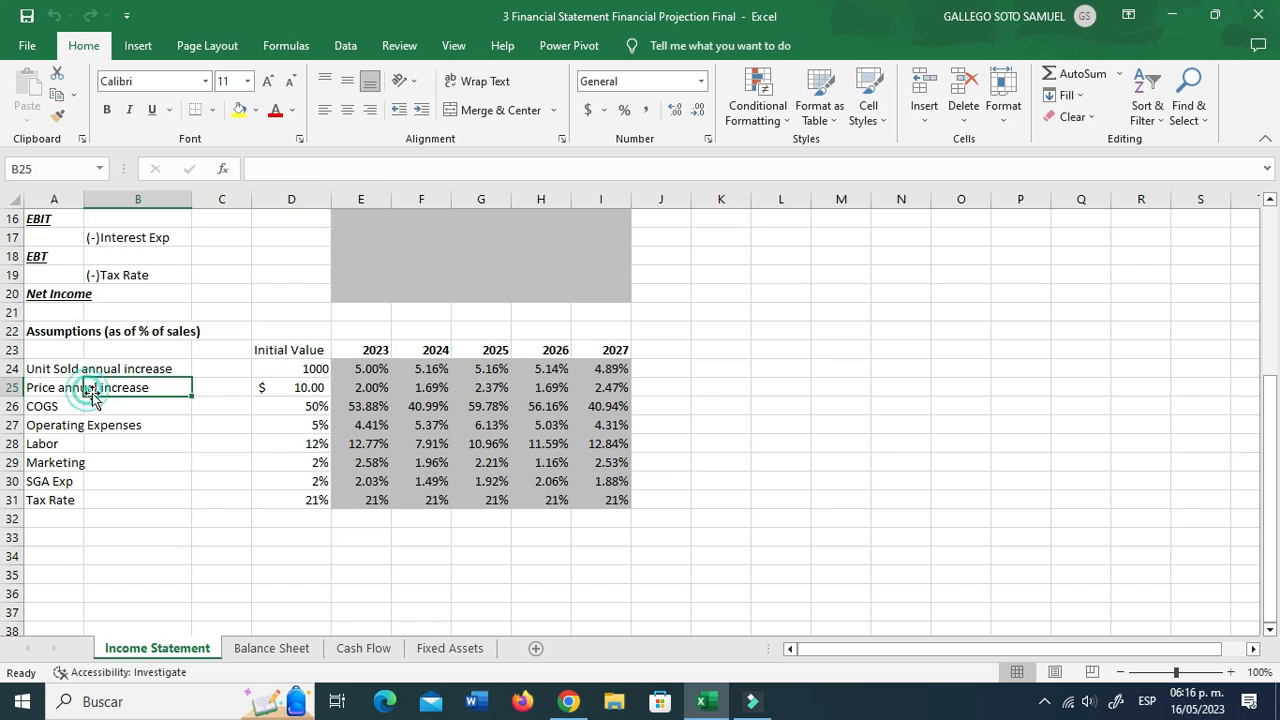
click(303, 389)
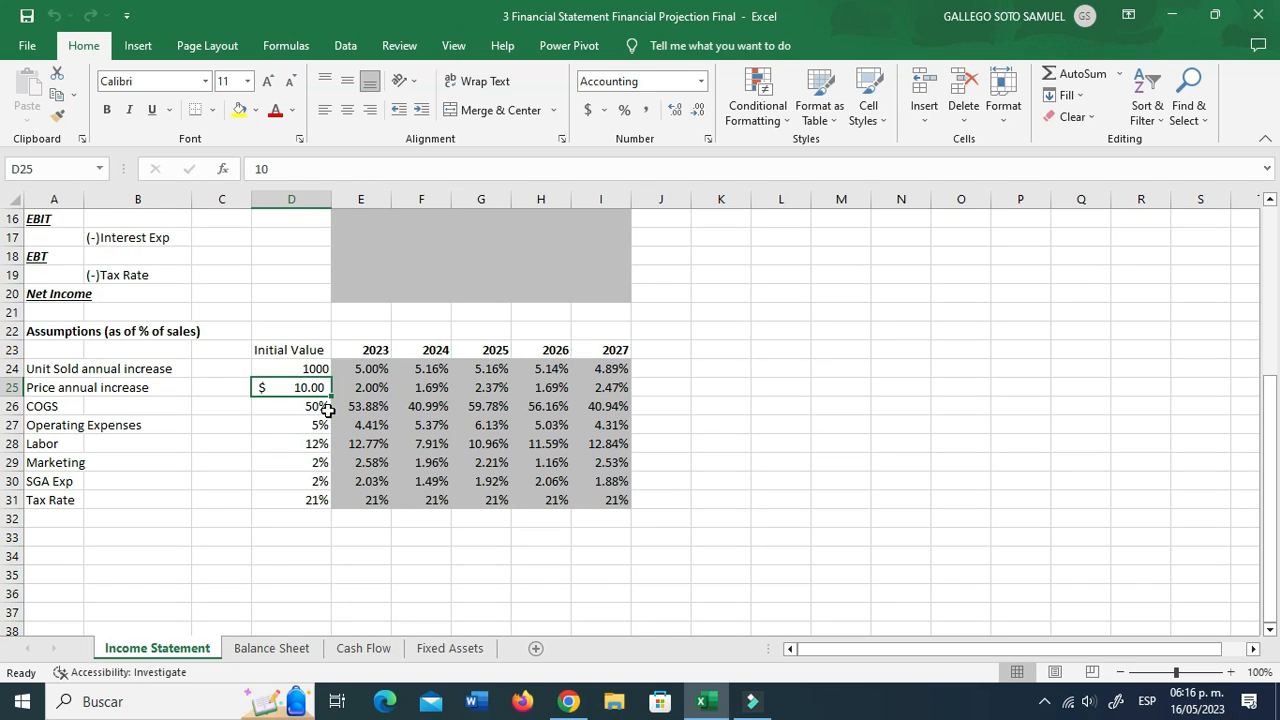
Step: Review the Unit Sold initial value and its annual increase rates for 2023 to 2027
click(311, 372)
click(360, 377)
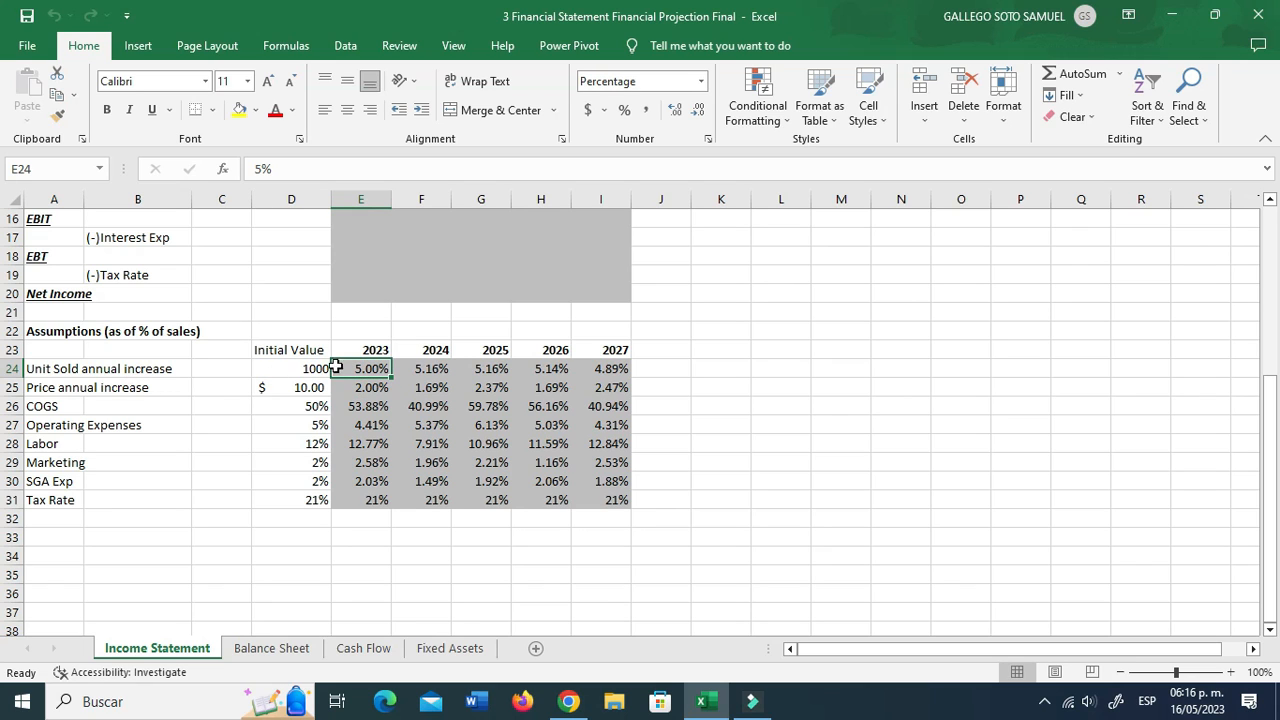
drag(425, 371, 596, 371)
click(466, 370)
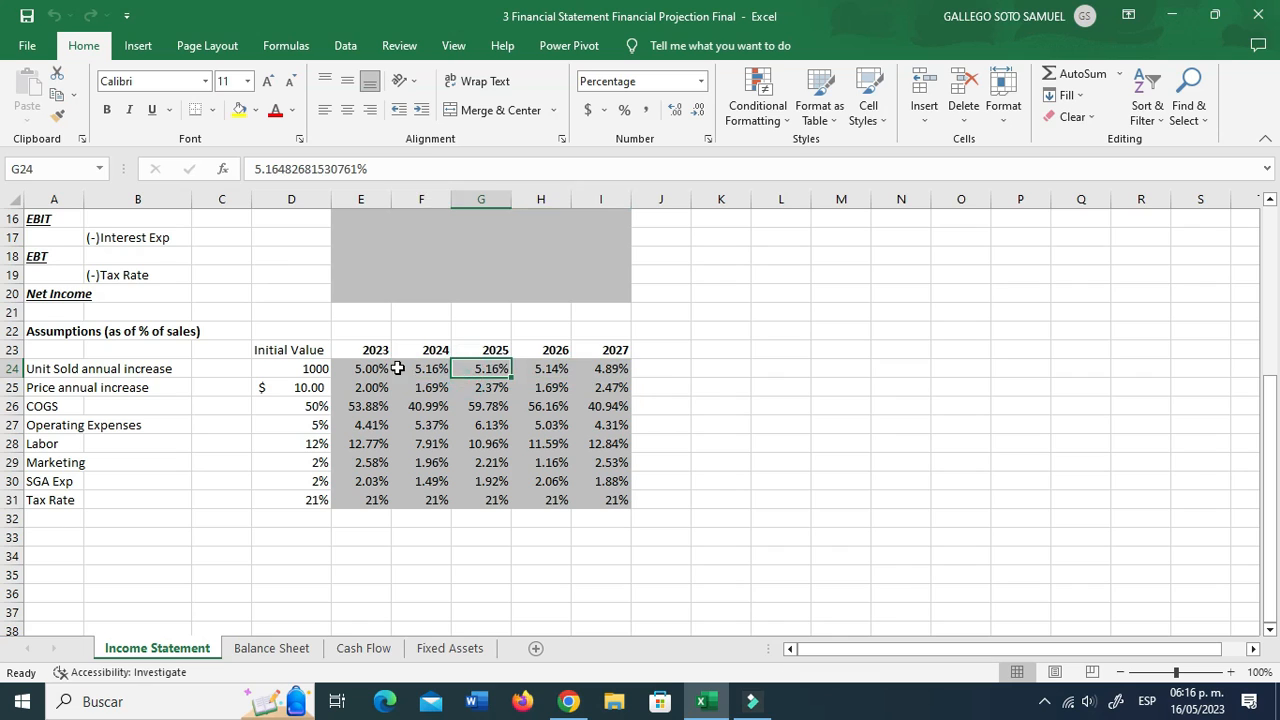
click(428, 369)
click(380, 368)
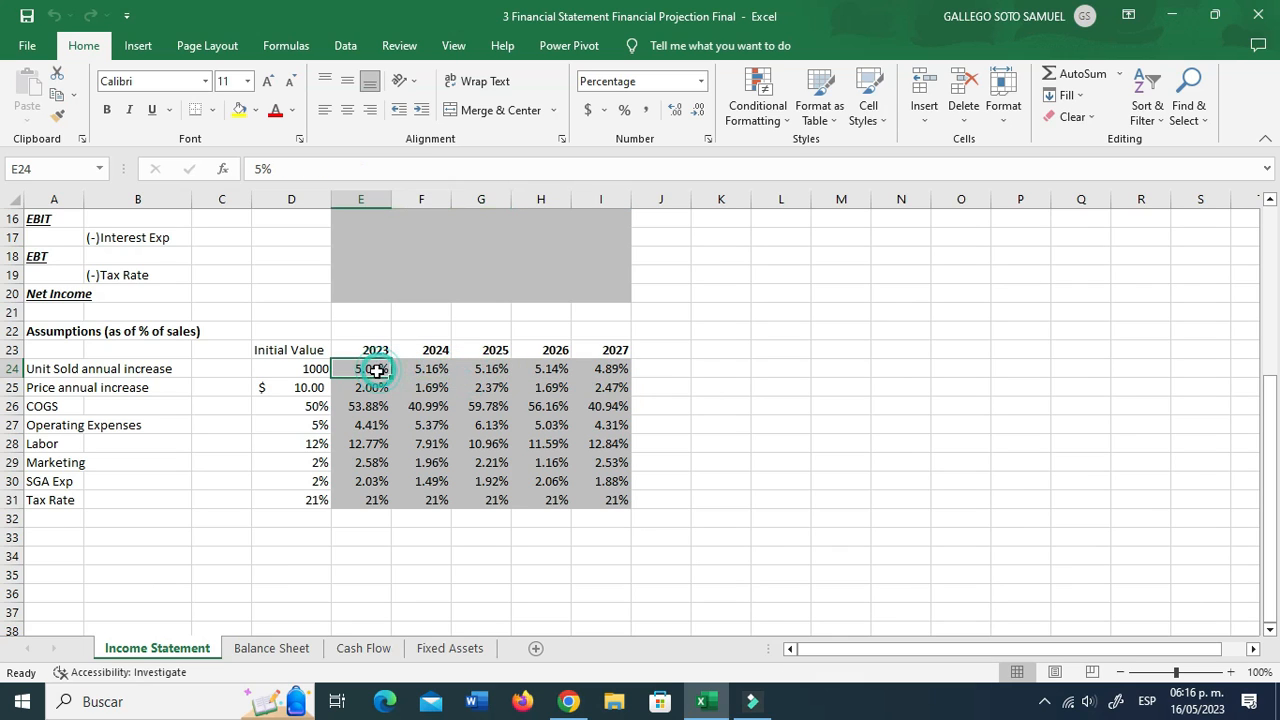
click(725, 367)
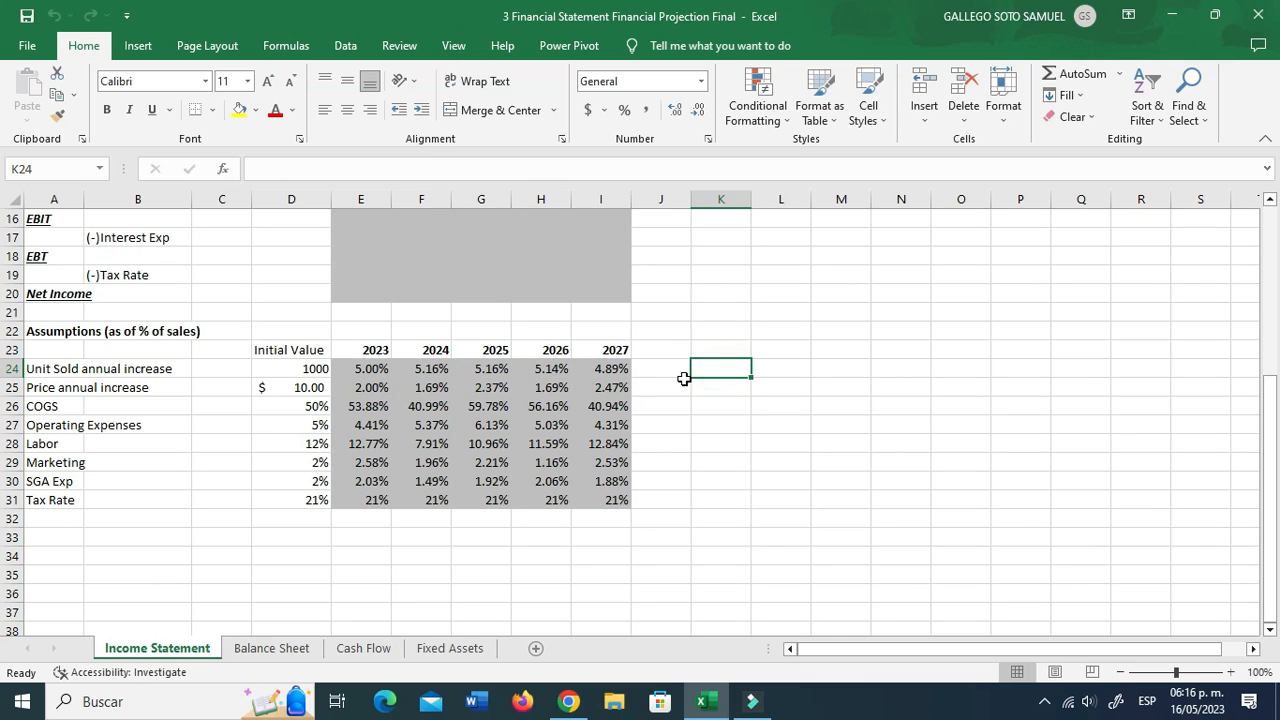
Step: Display the data analysis commands and select the Unit Sold annual increase rates for 2024 to 2027
click(426, 371)
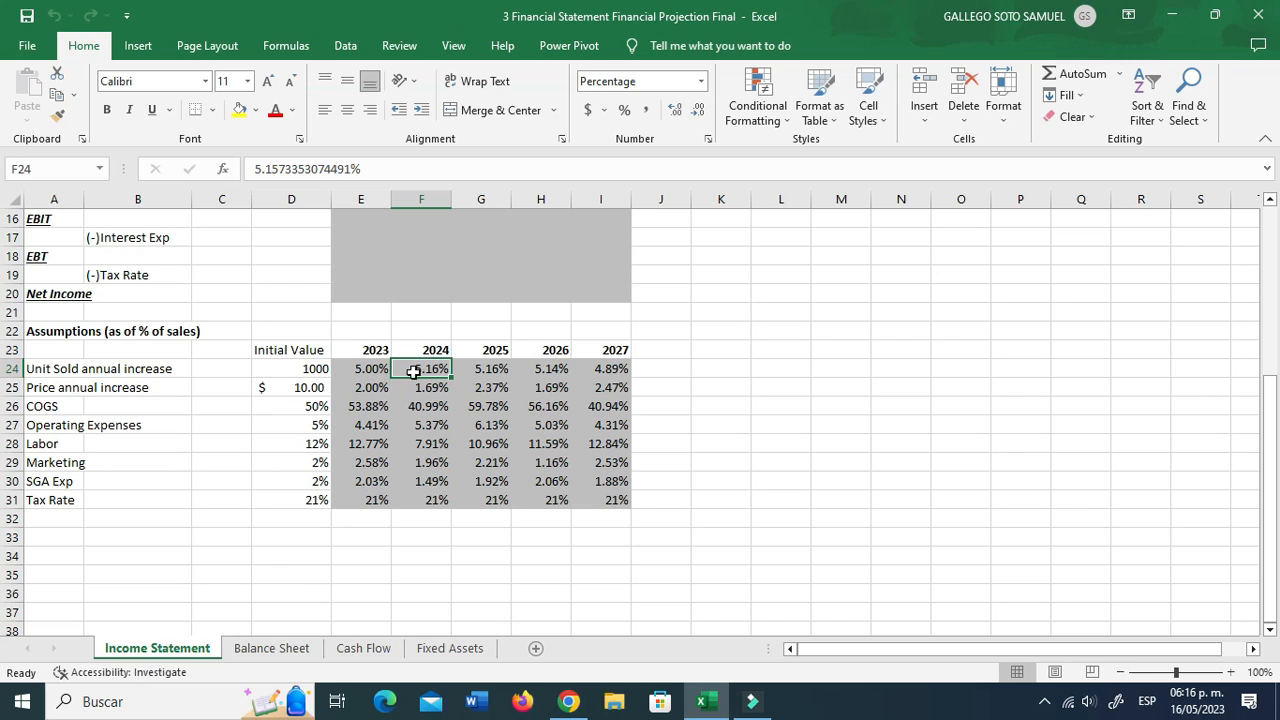
click(722, 369)
click(781, 369)
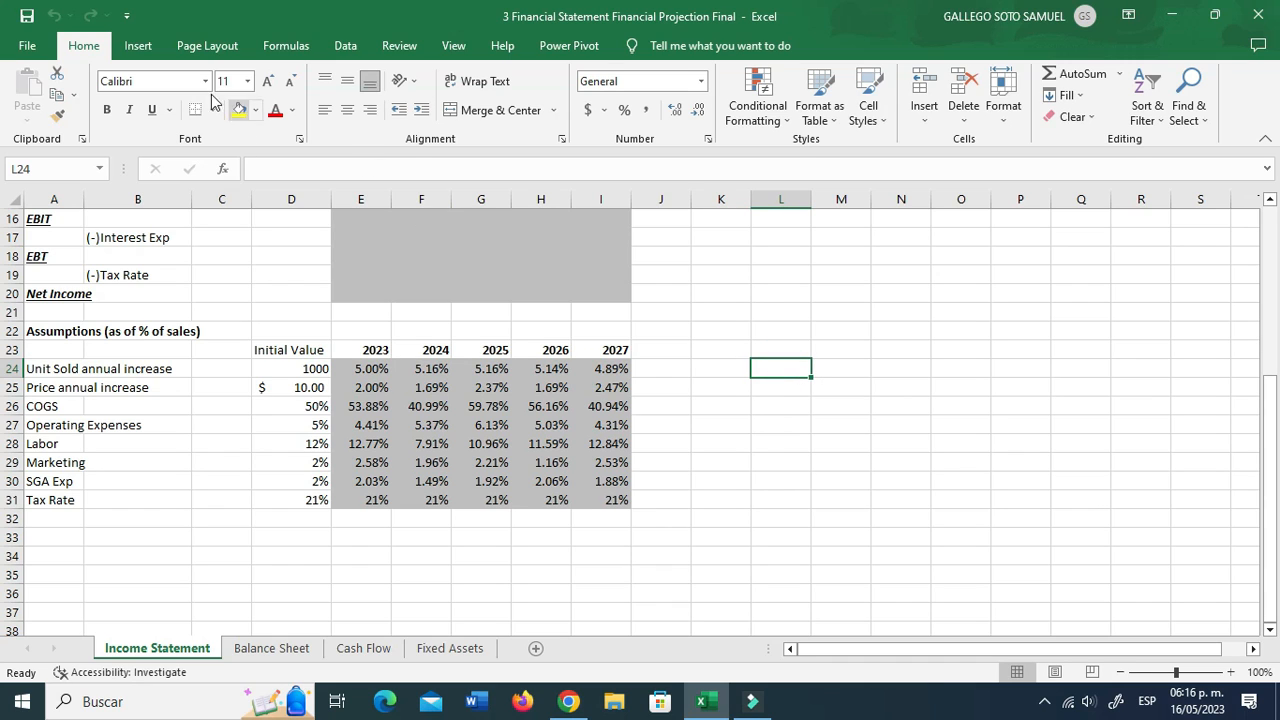
click(344, 48)
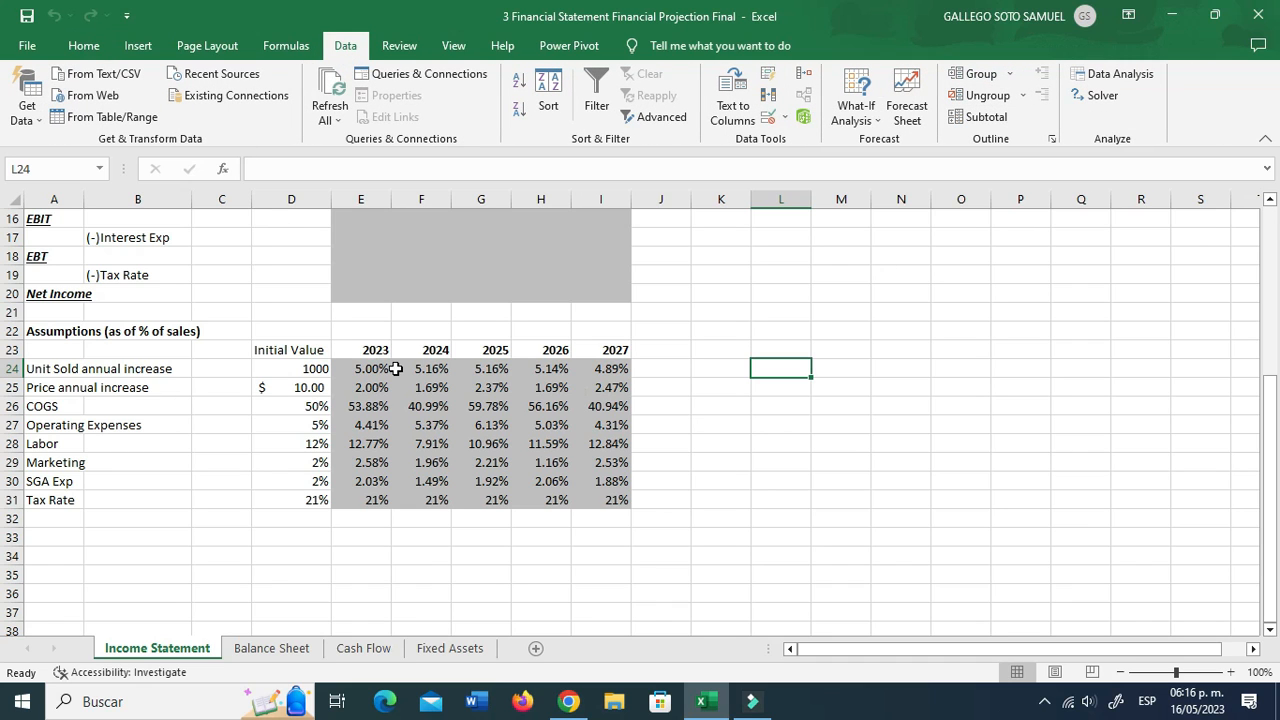
click(425, 370)
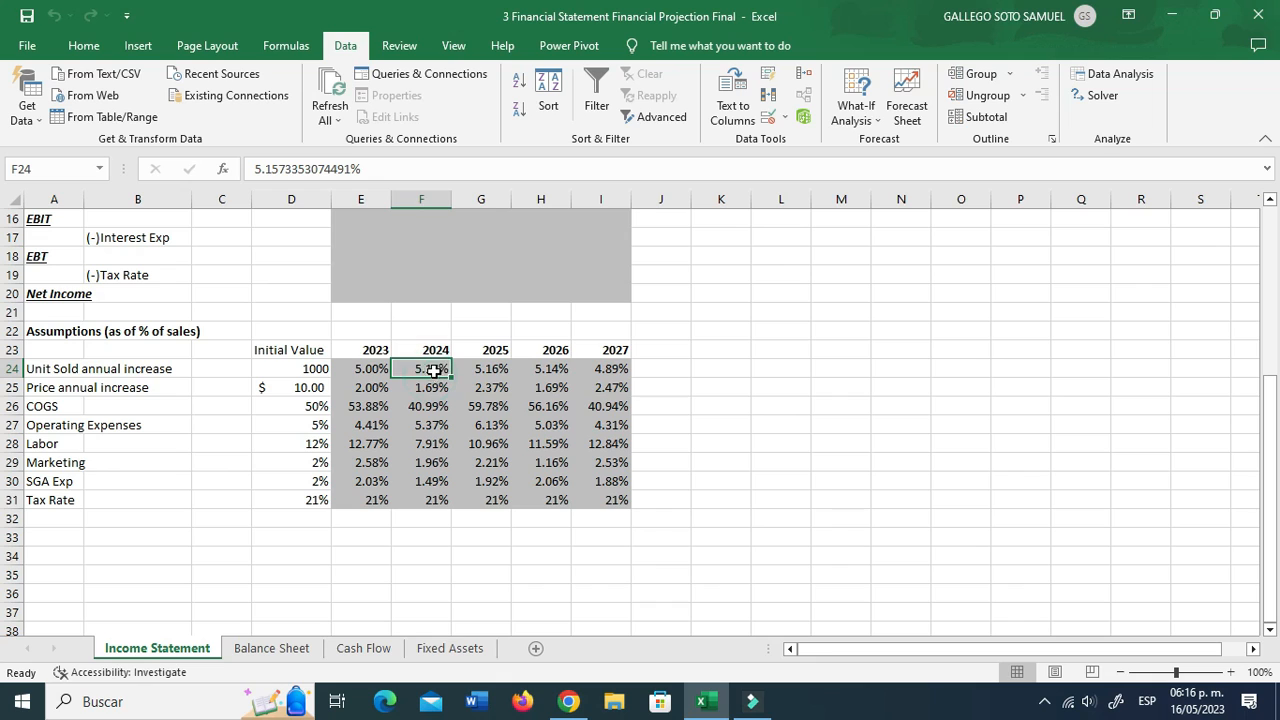
click(385, 366)
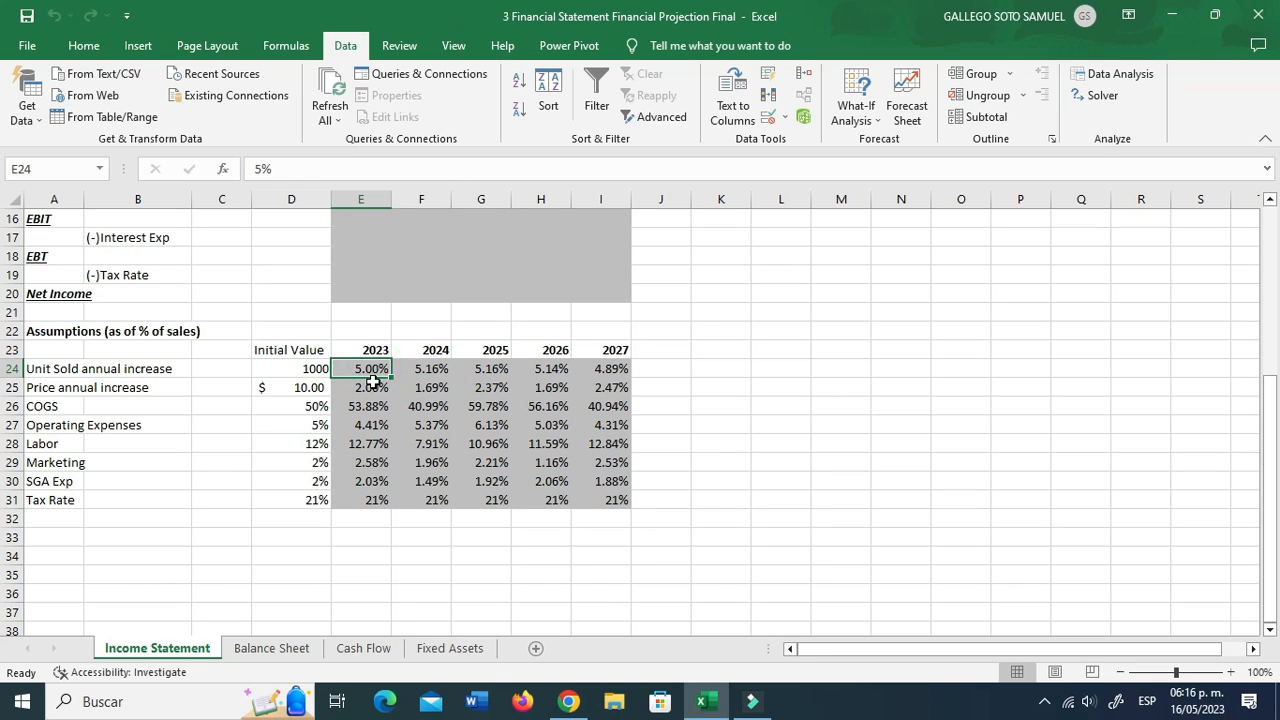
drag(431, 370, 620, 370)
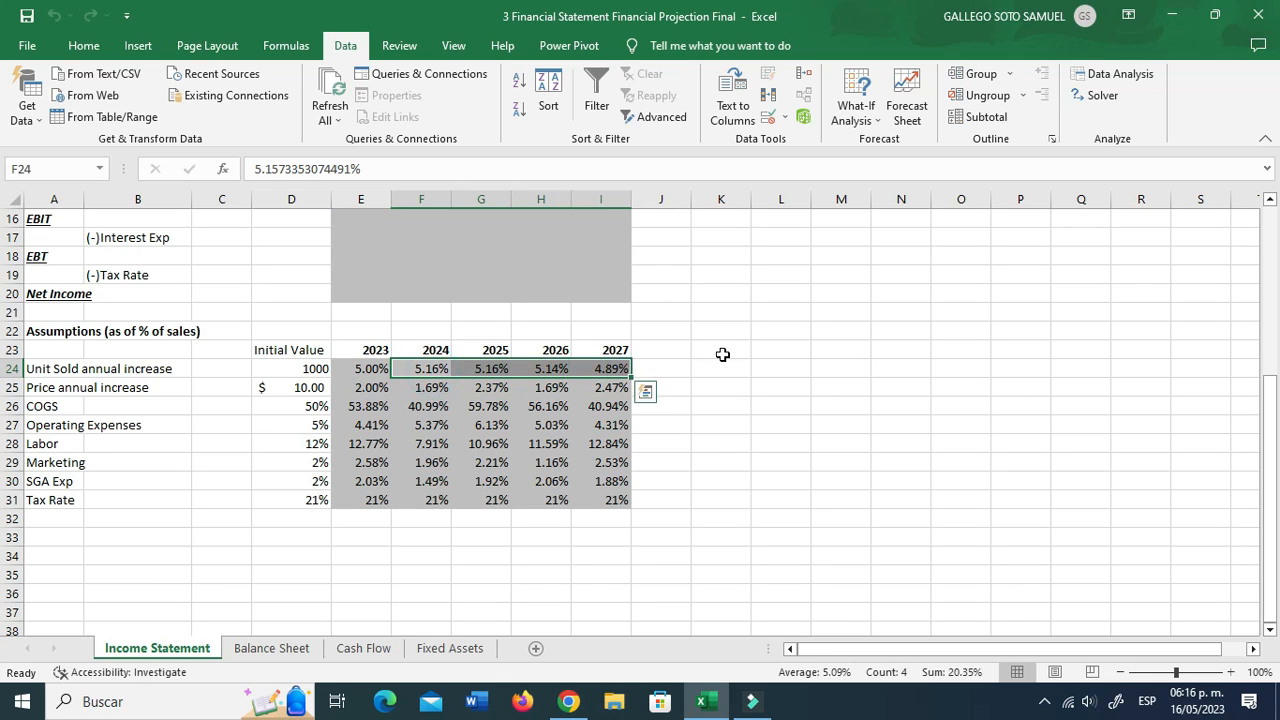
Step: Set up Random Number Generation for 1 variable and 4 random numbers with a Normal distribution
click(802, 348)
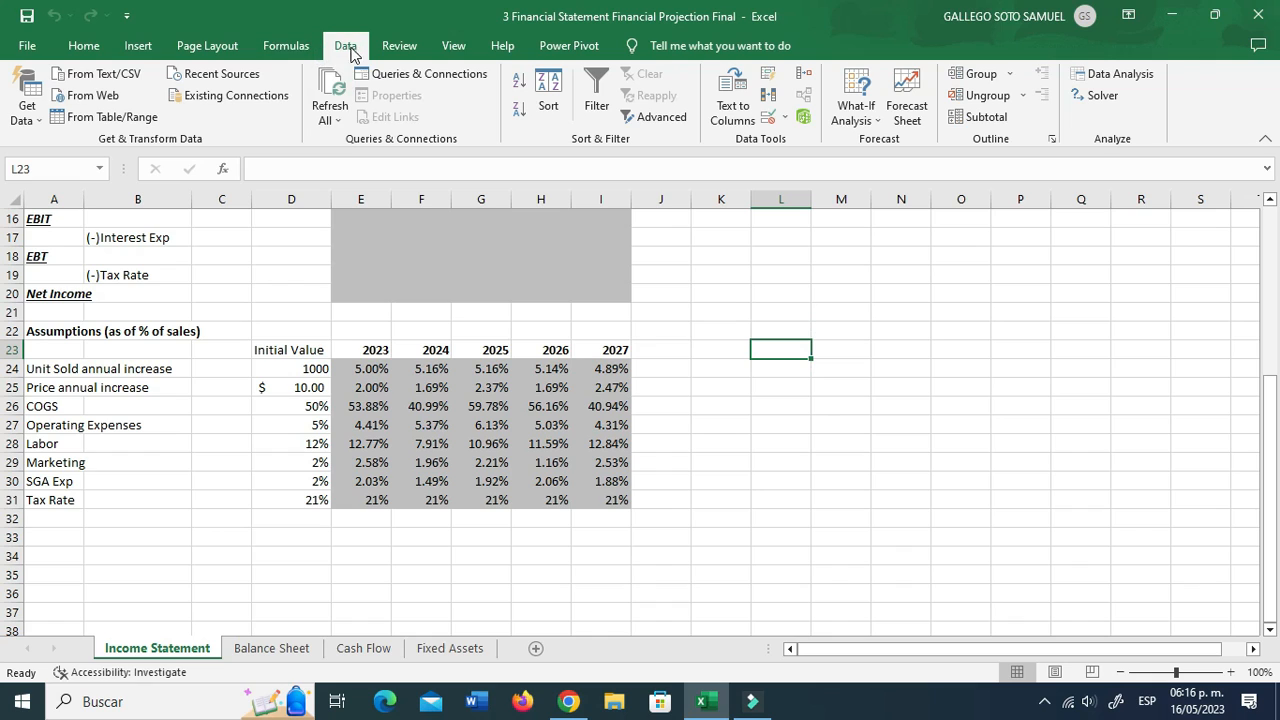
click(1120, 75)
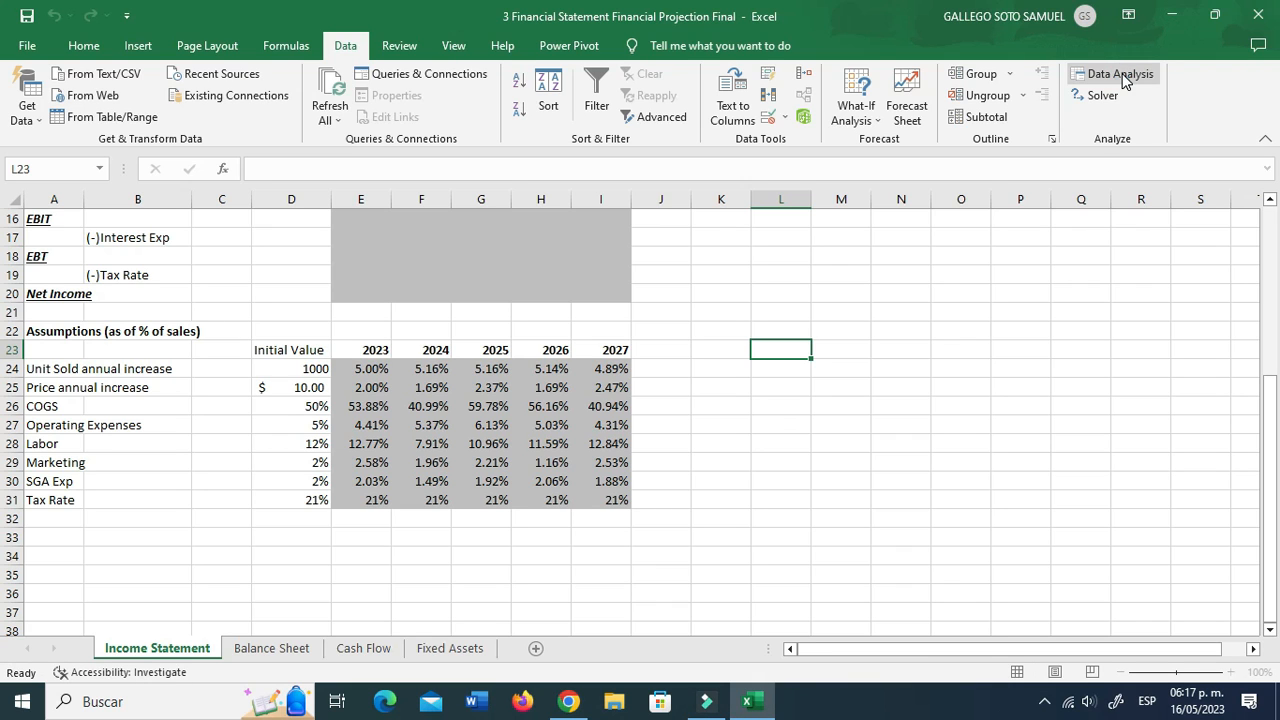
scroll(800, 428, down, 1)
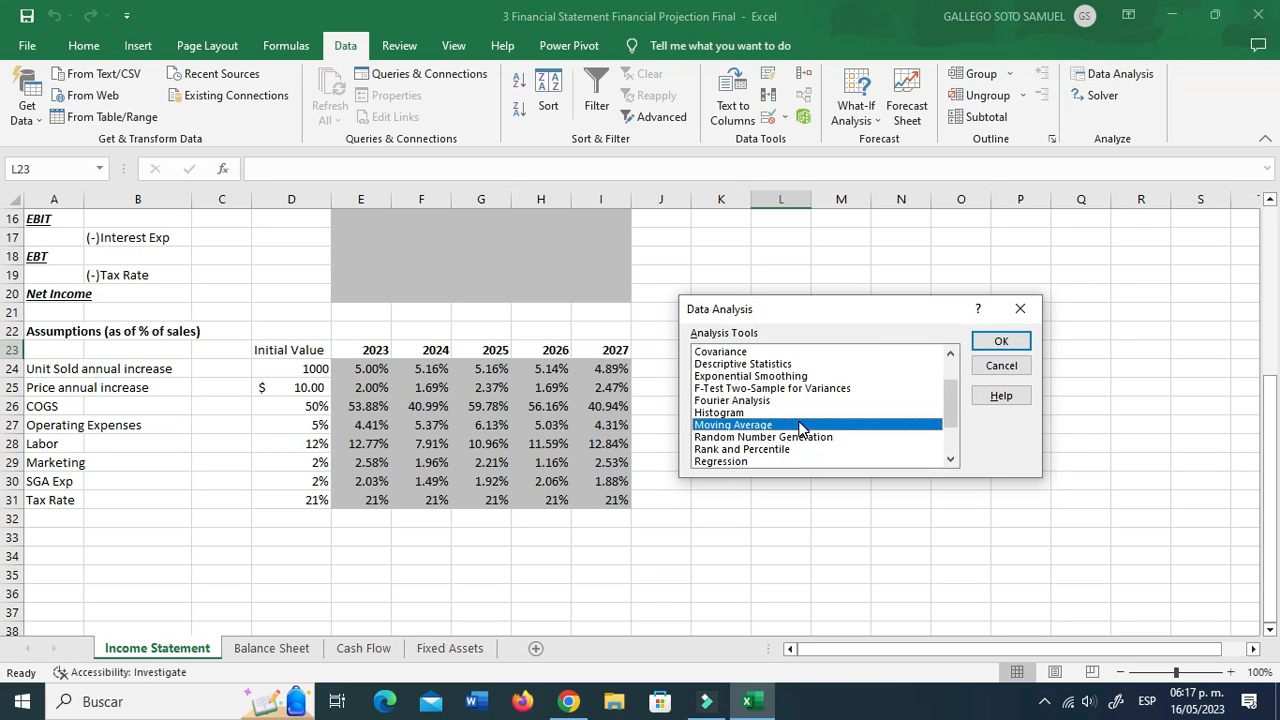
click(757, 438)
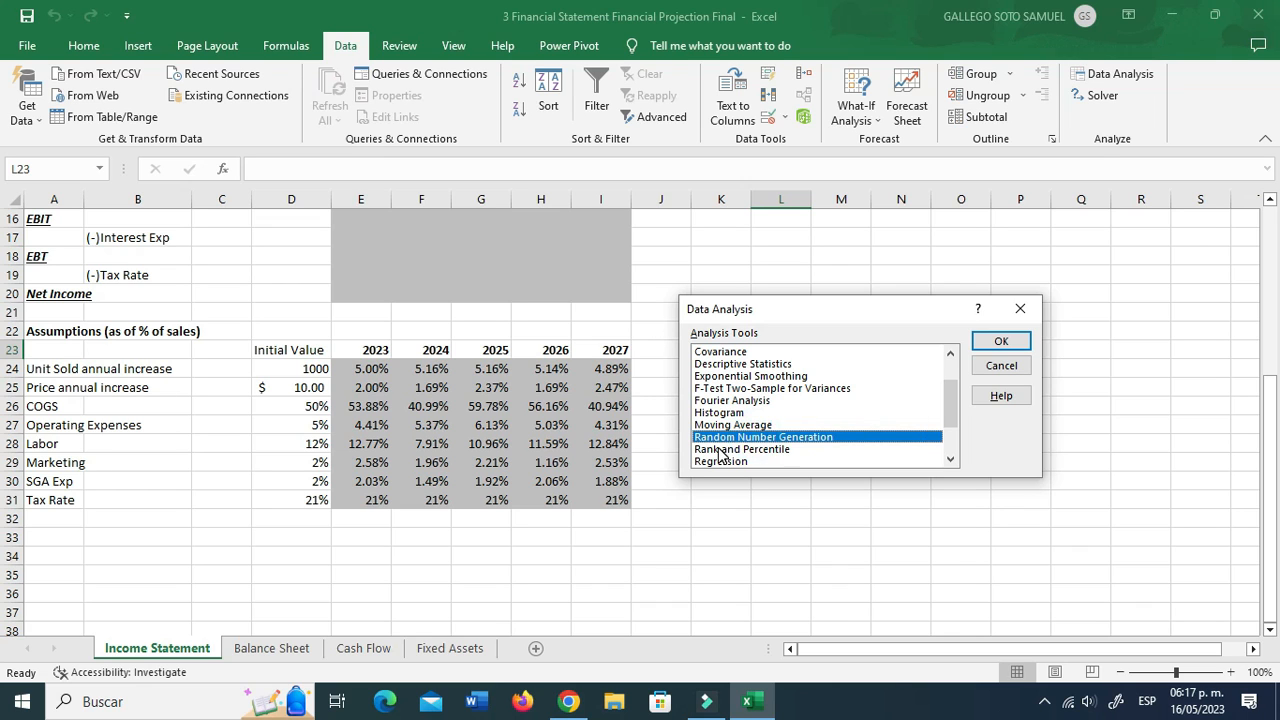
click(996, 343)
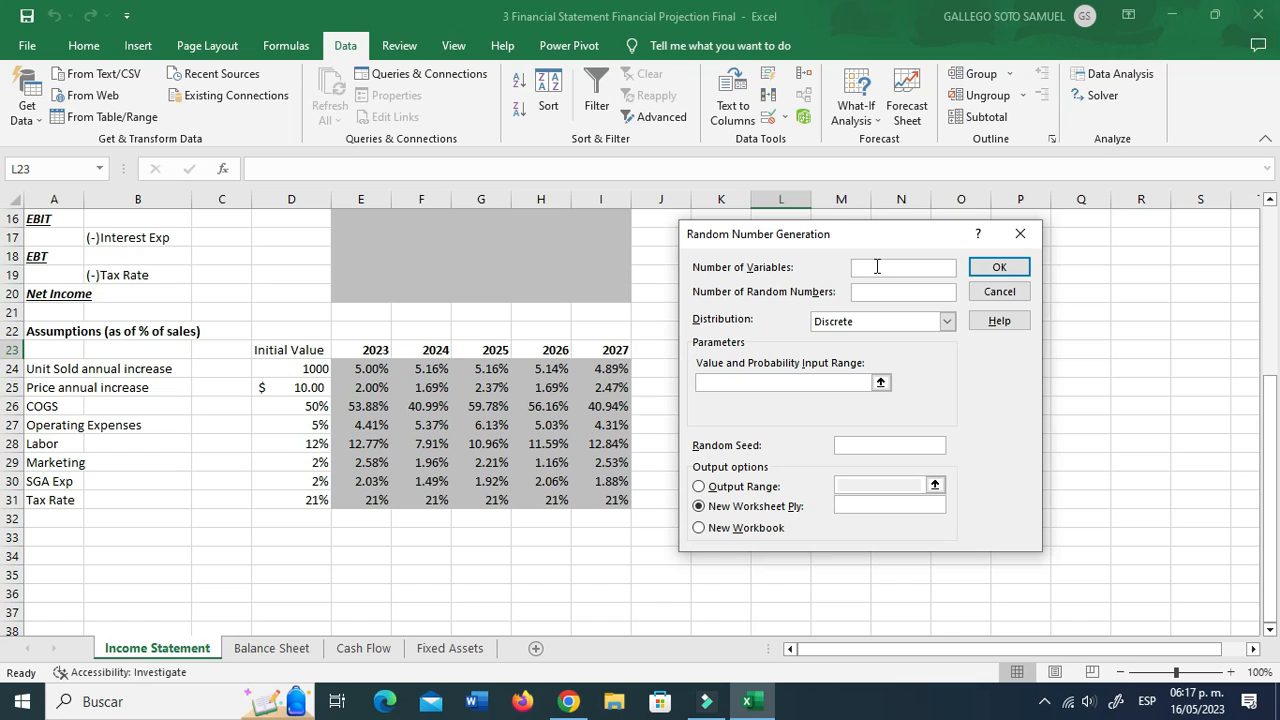
click(863, 292)
click(946, 322)
click(912, 346)
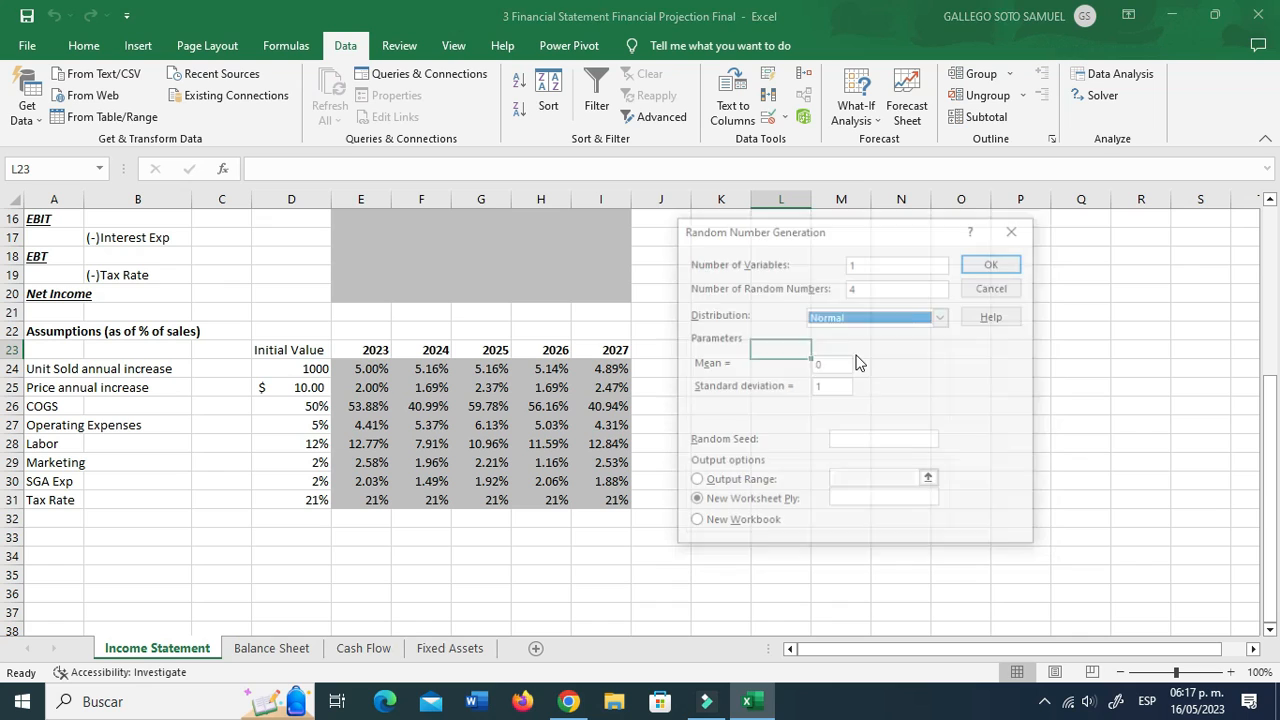
Step: Set the random numbers' mean to 5% and standard deviation to 0.005
drag(838, 364, 809, 366)
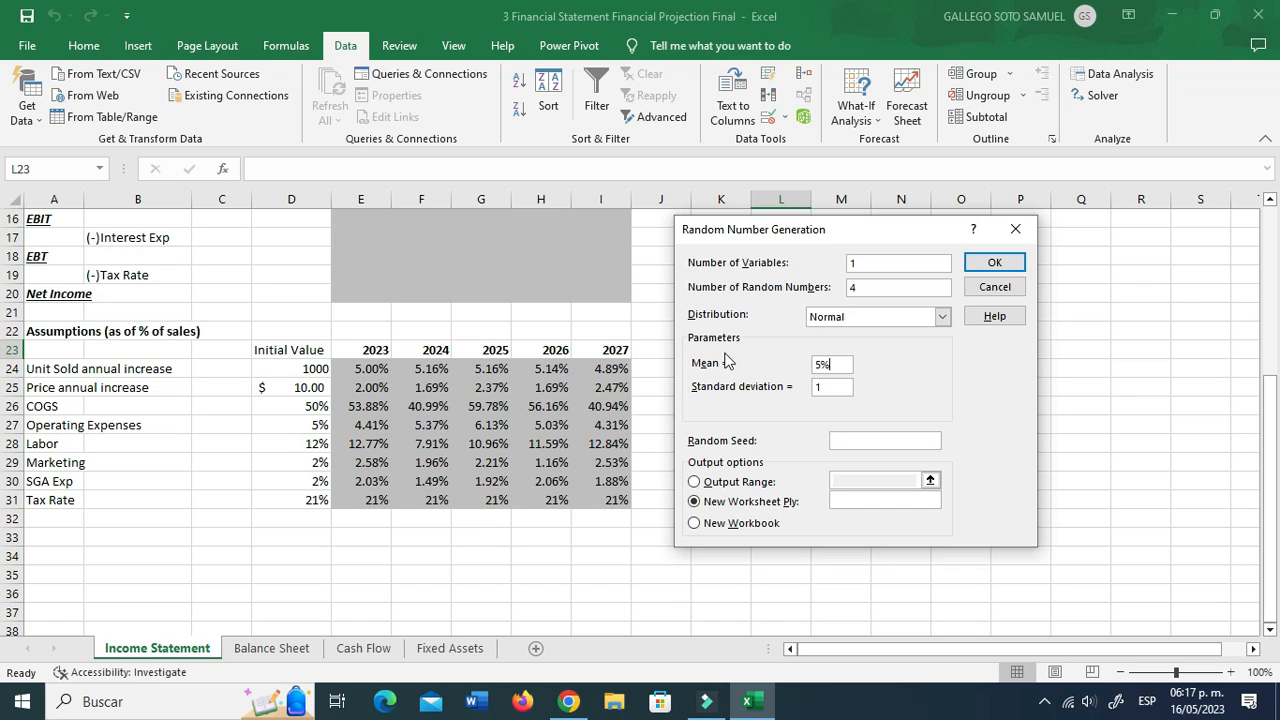
click(831, 389)
click(831, 389)
Step: Set the output range to cell L24 and generate the random numbers there
click(693, 482)
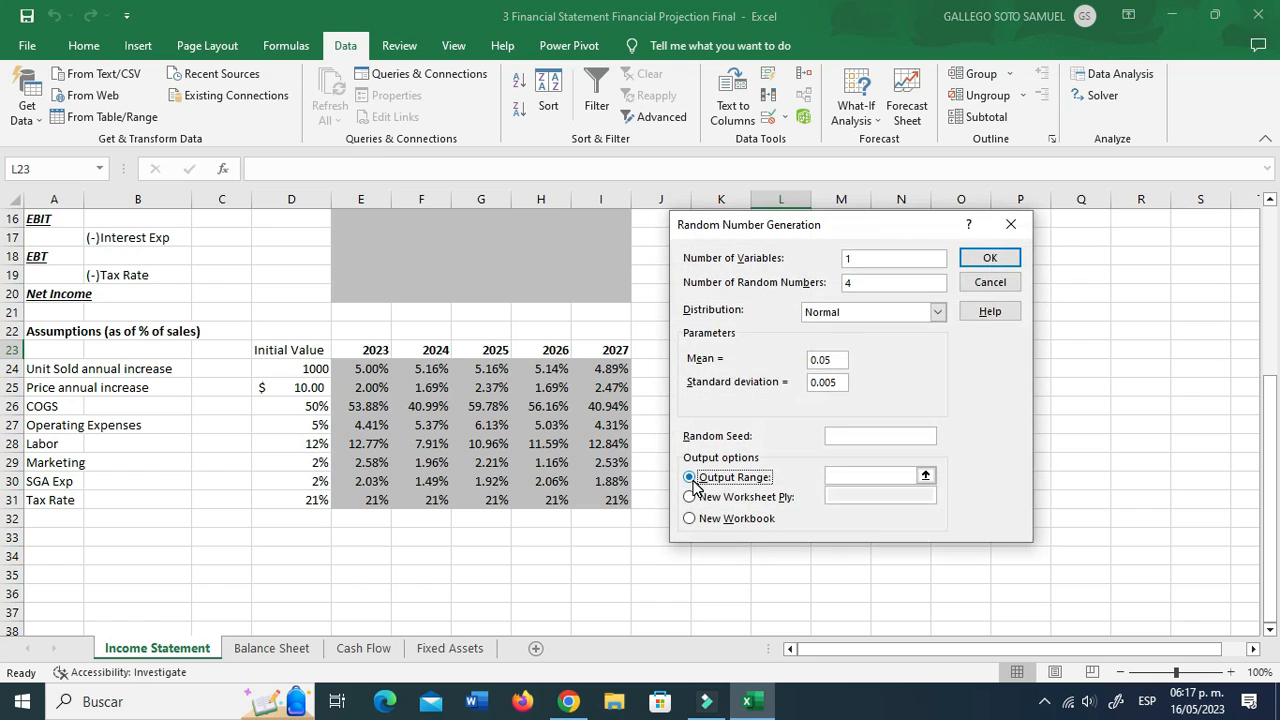
click(925, 477)
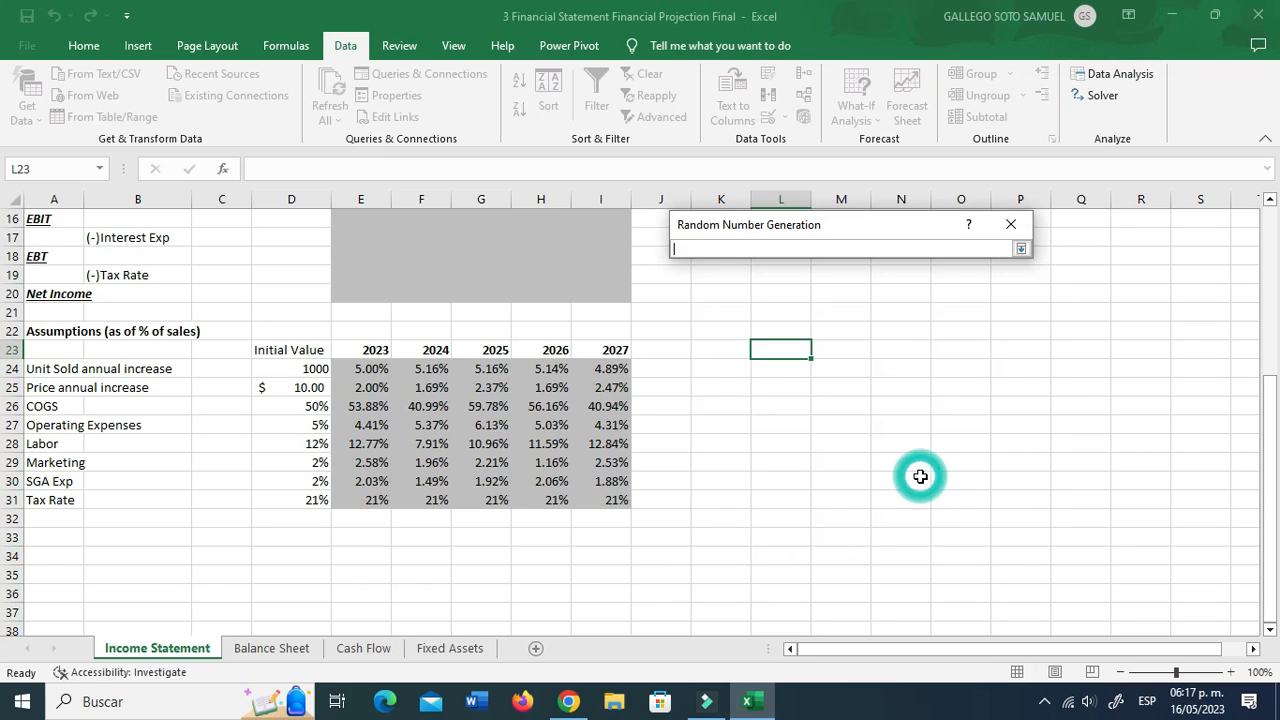
click(776, 366)
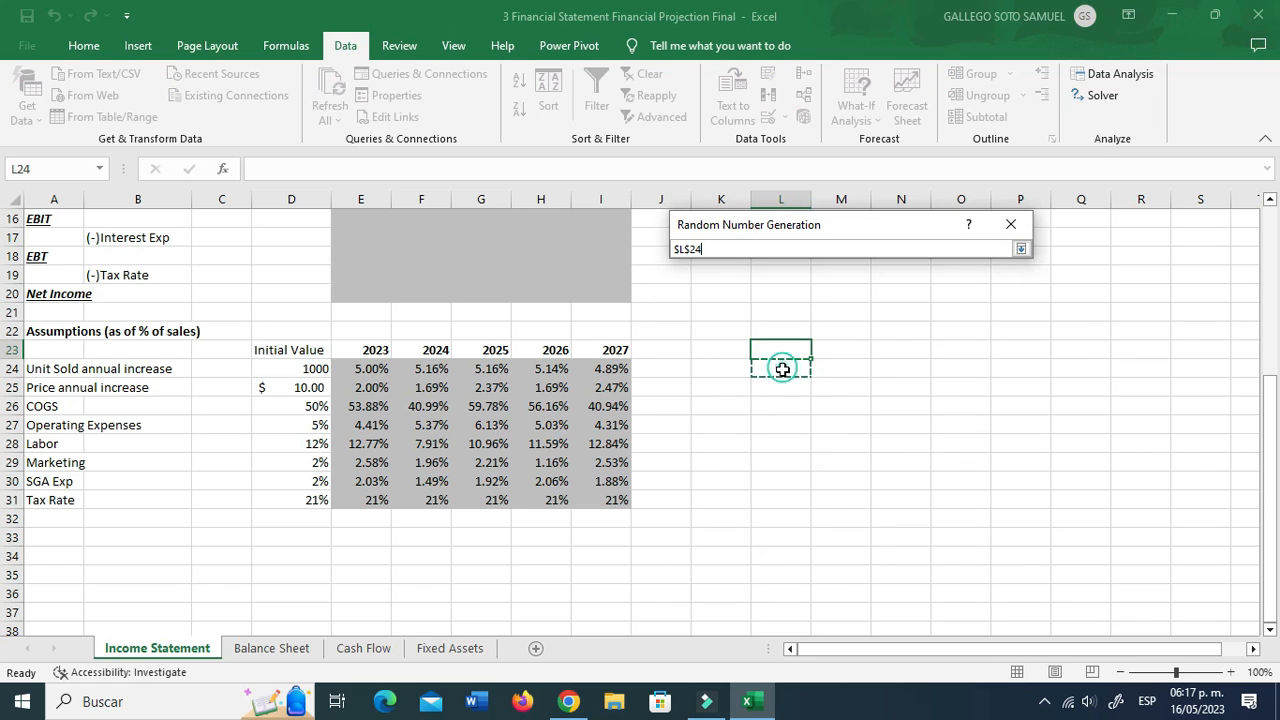
click(1021, 249)
click(1007, 256)
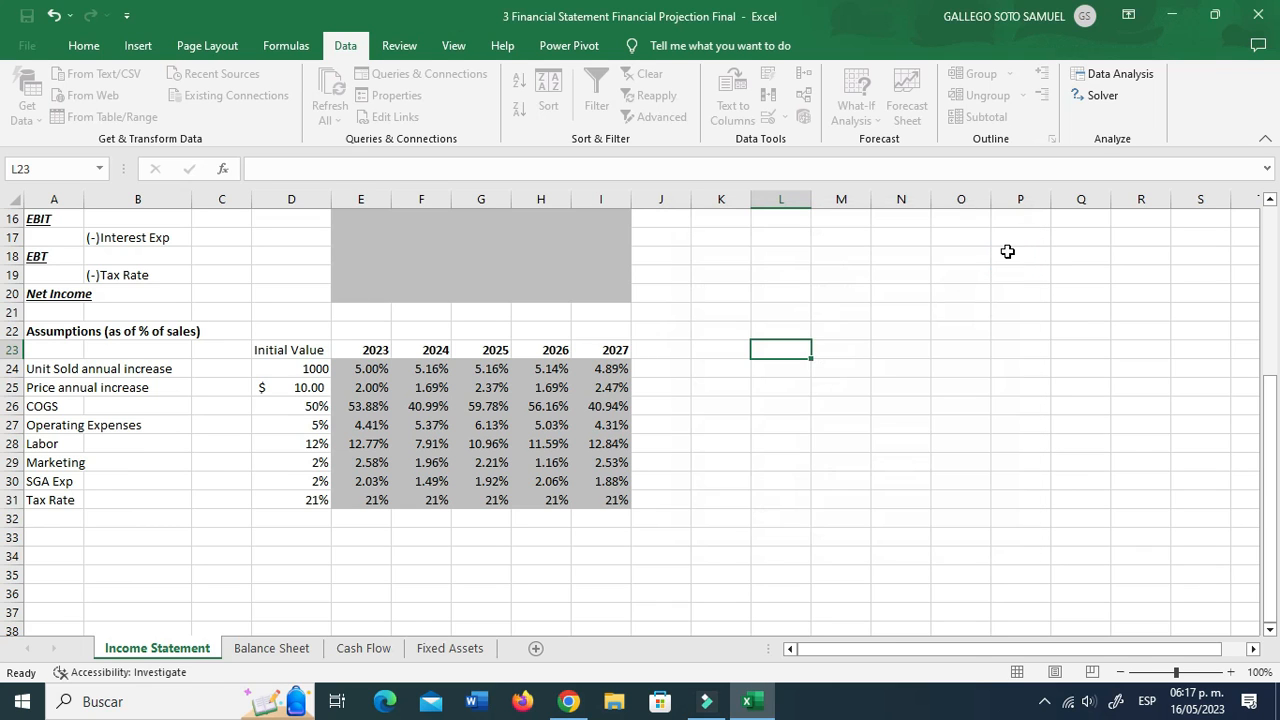
click(851, 483)
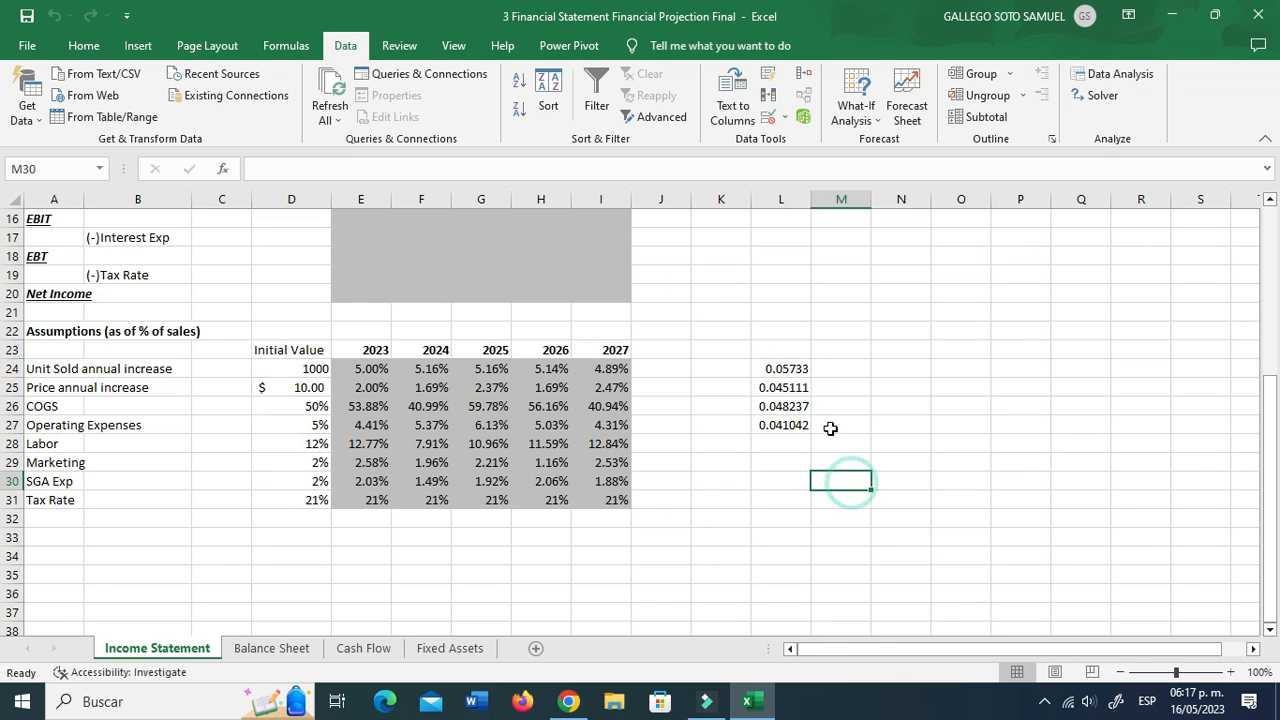
Step: Copy the generated numbers in L24:L27 and paste them transposed into the Unit Sold annual increase cells for 2024 to 2027
drag(794, 369, 795, 419)
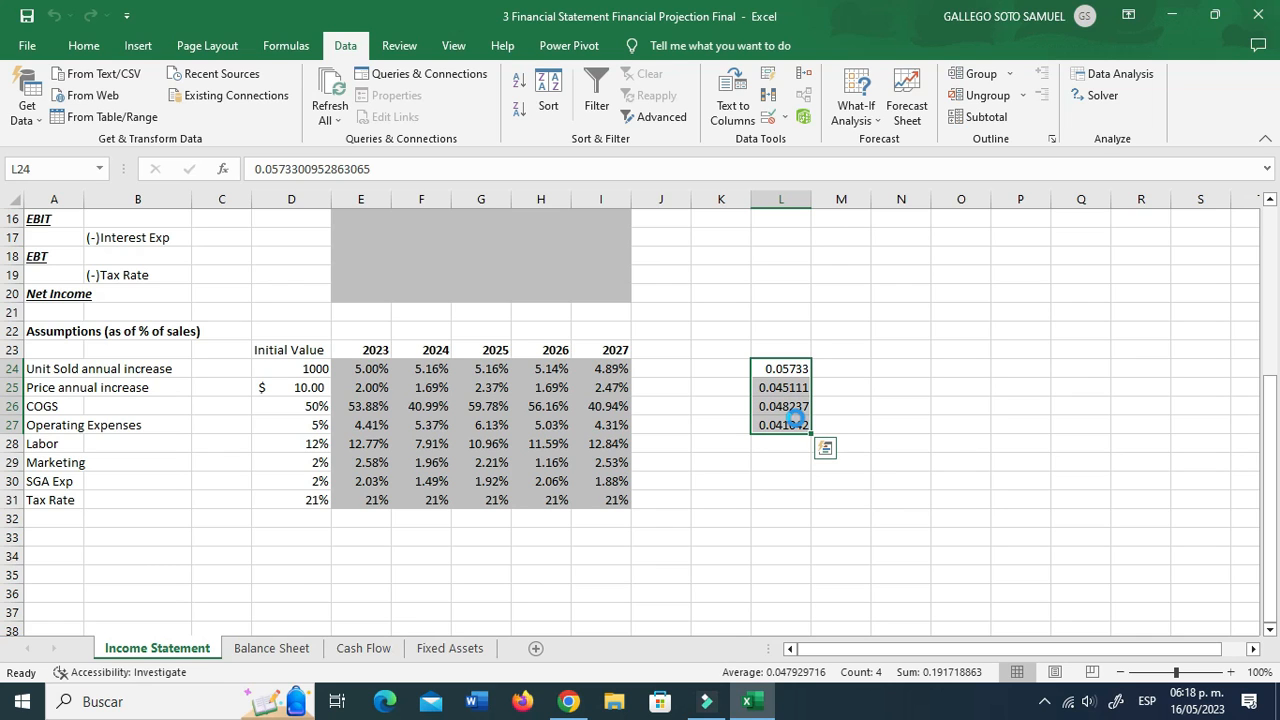
key(ctrl+c)
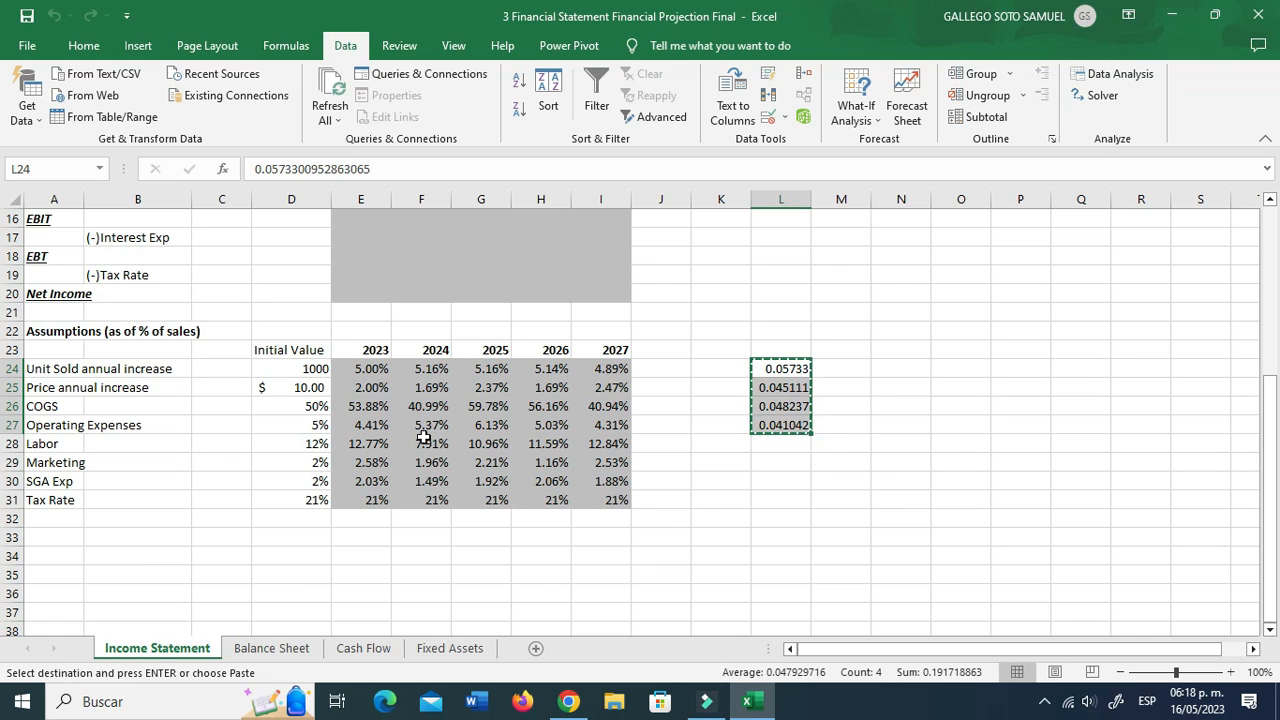
click(428, 368)
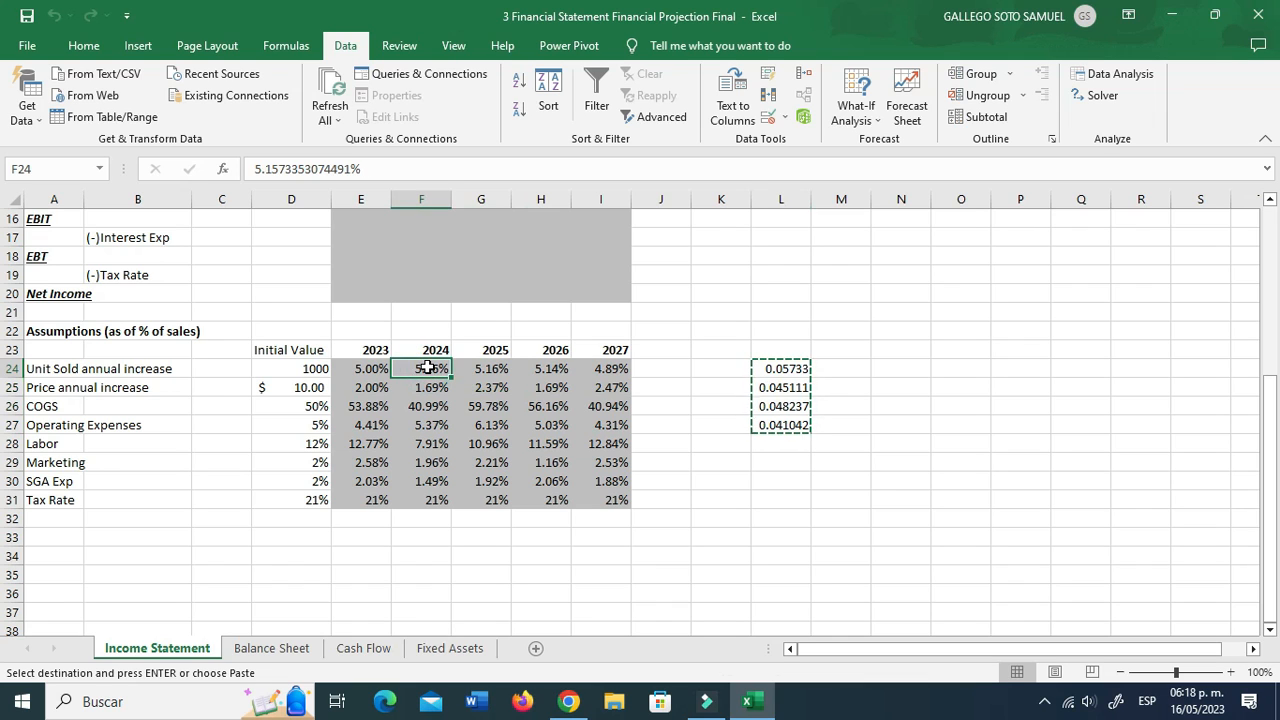
right_click(428, 368)
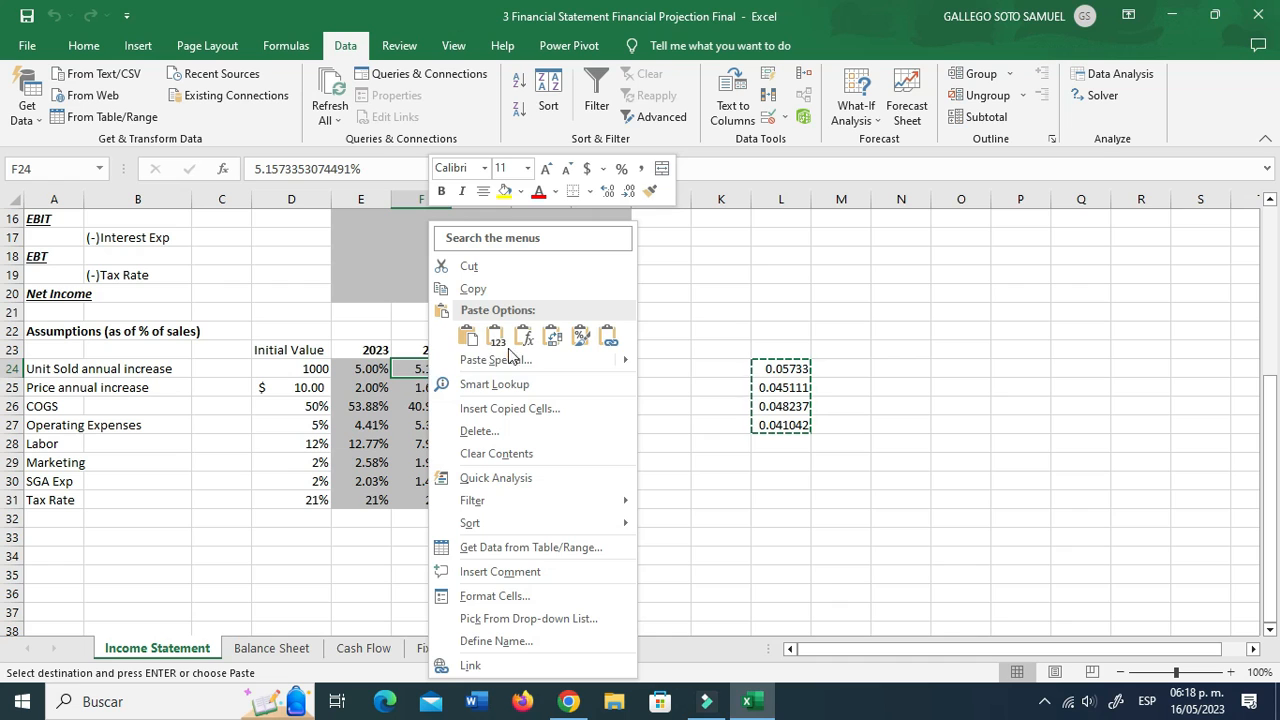
click(519, 357)
click(540, 480)
click(600, 507)
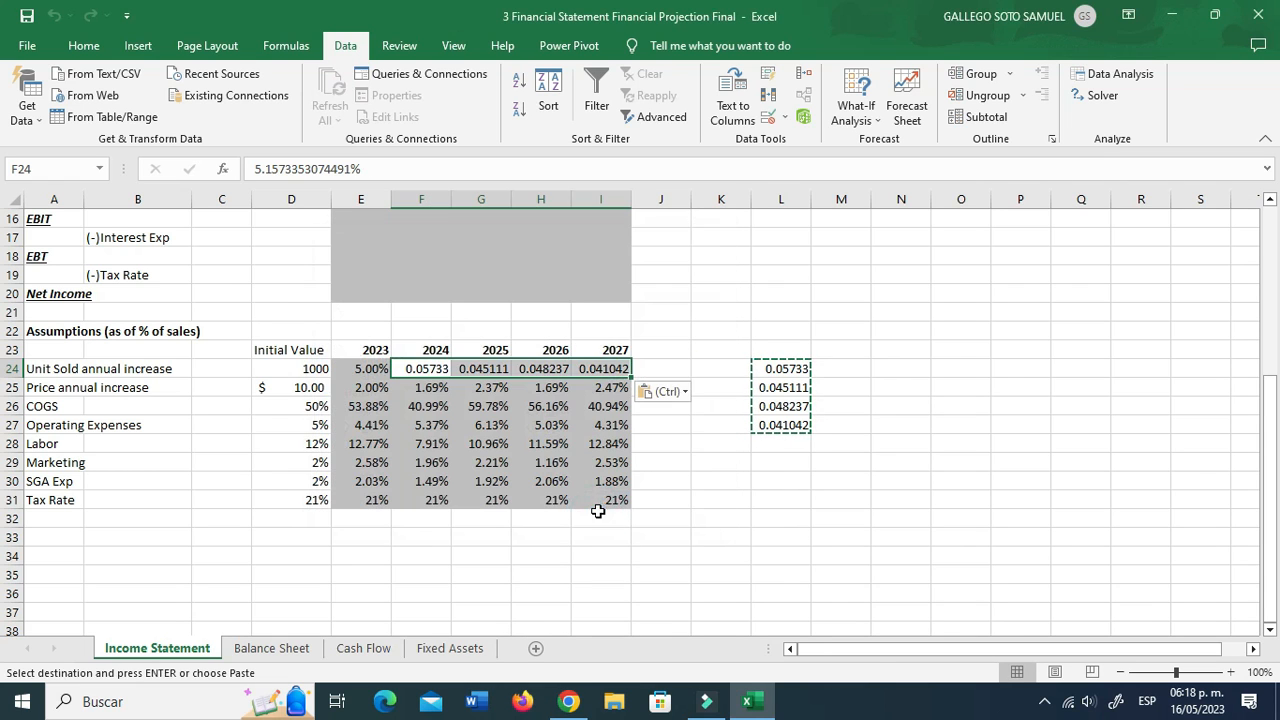
click(683, 520)
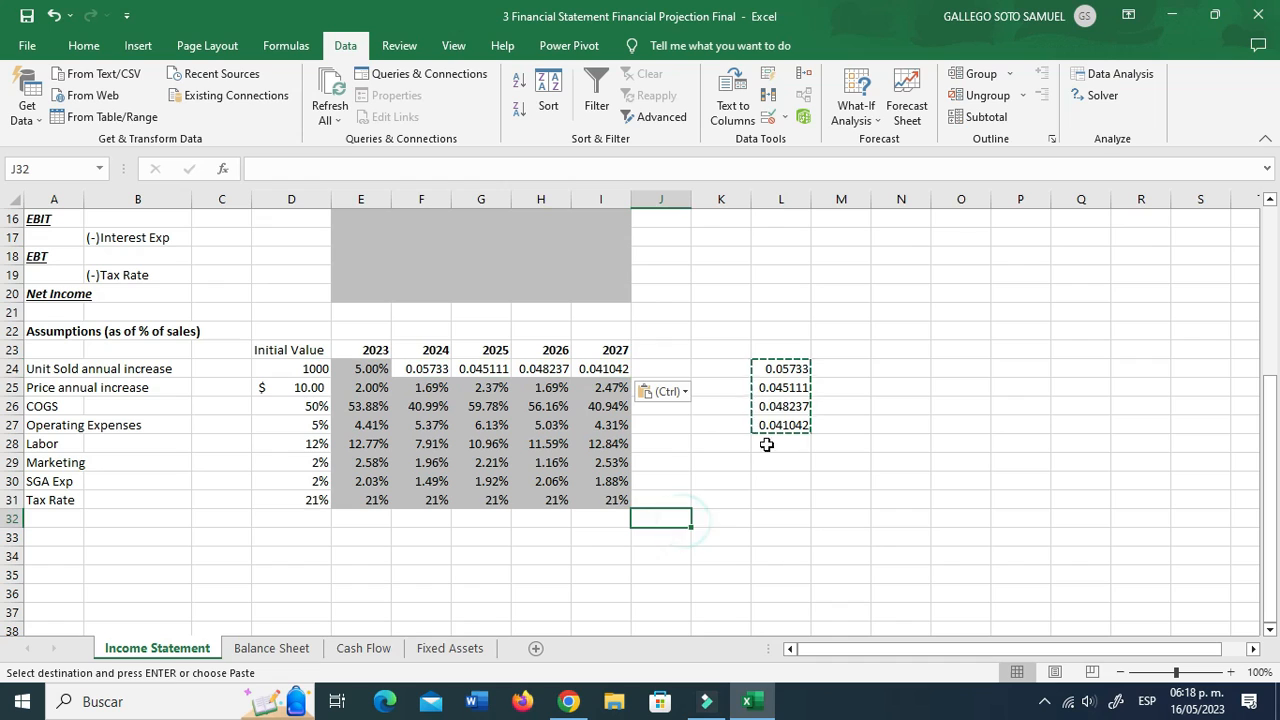
Step: Cancel the copy selection and delete the generated numbers from L24:L27
key(Escape)
click(775, 498)
drag(778, 367, 781, 421)
key(Delete)
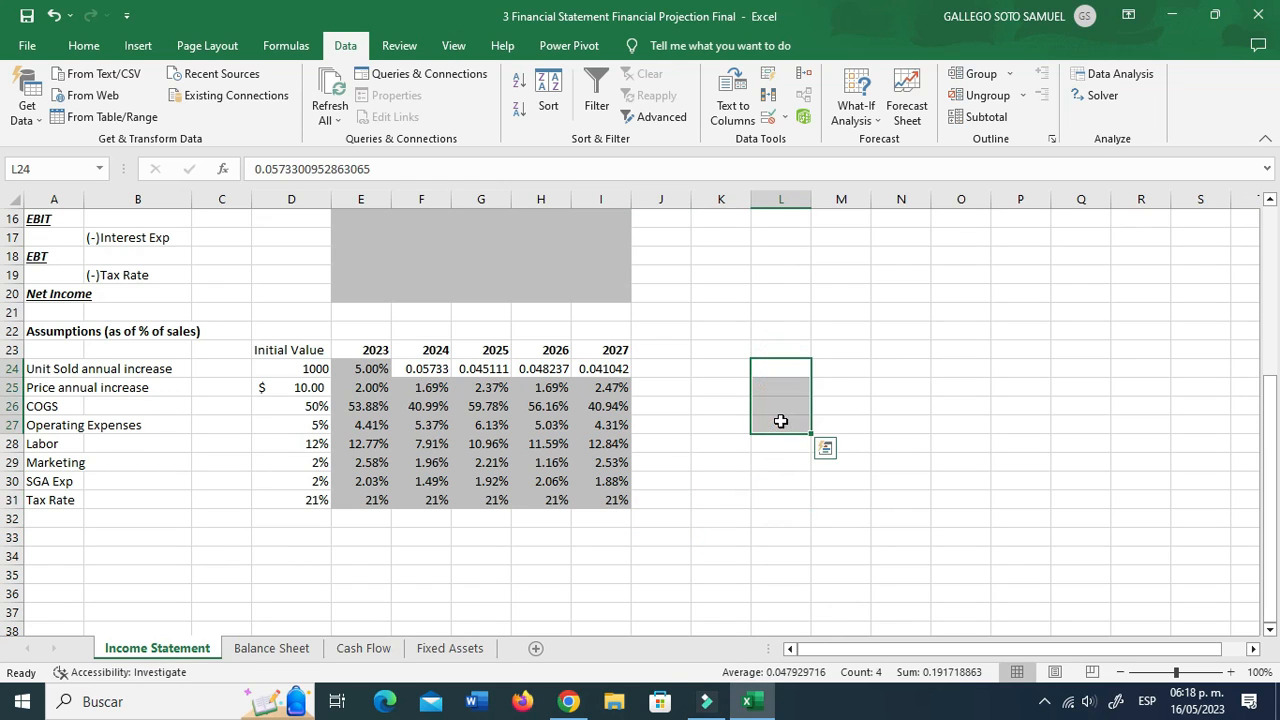
Step: Copy the formatting of the 2023 Unit Sold annual increase cell to the 2024 to 2027 cells
click(378, 367)
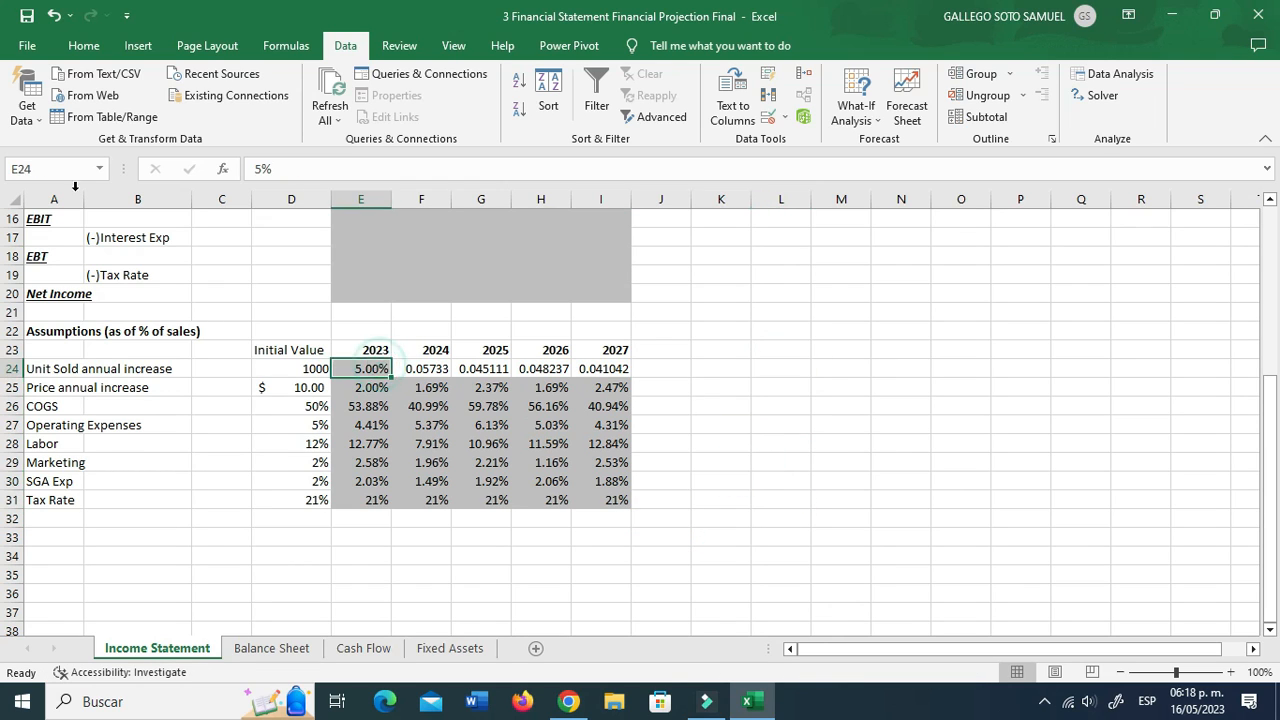
click(83, 45)
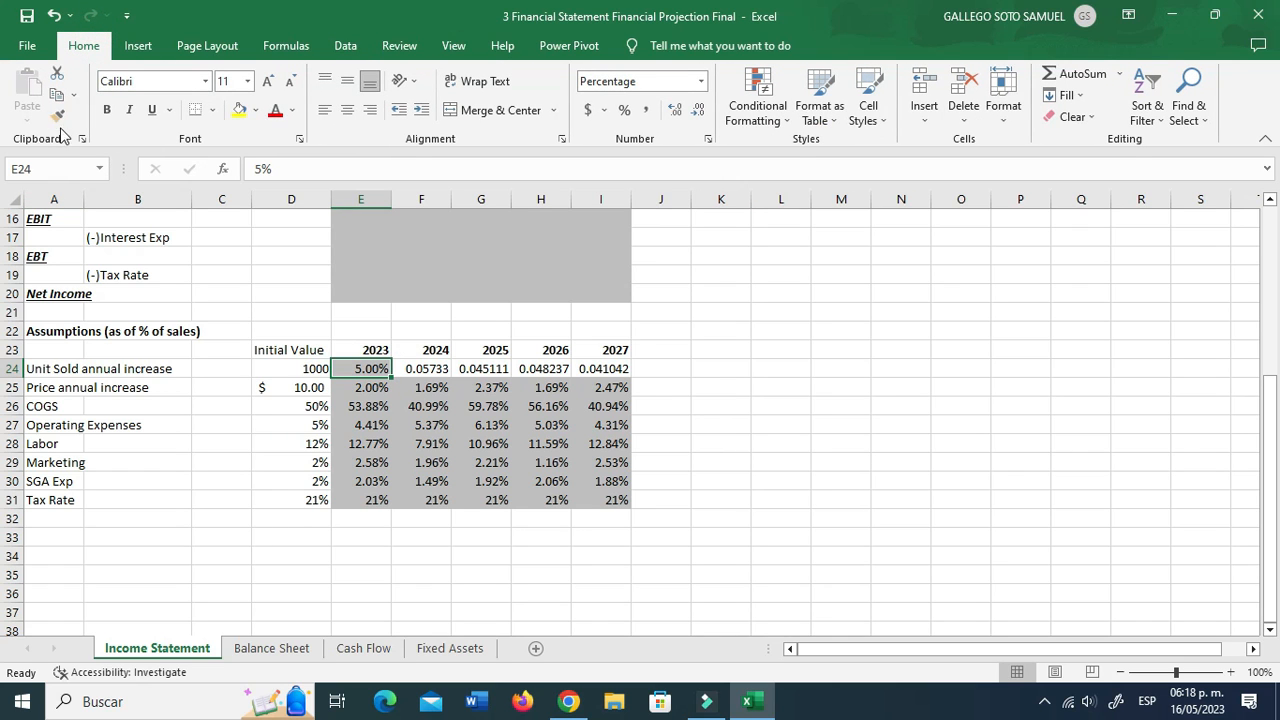
click(57, 117)
drag(420, 370, 612, 369)
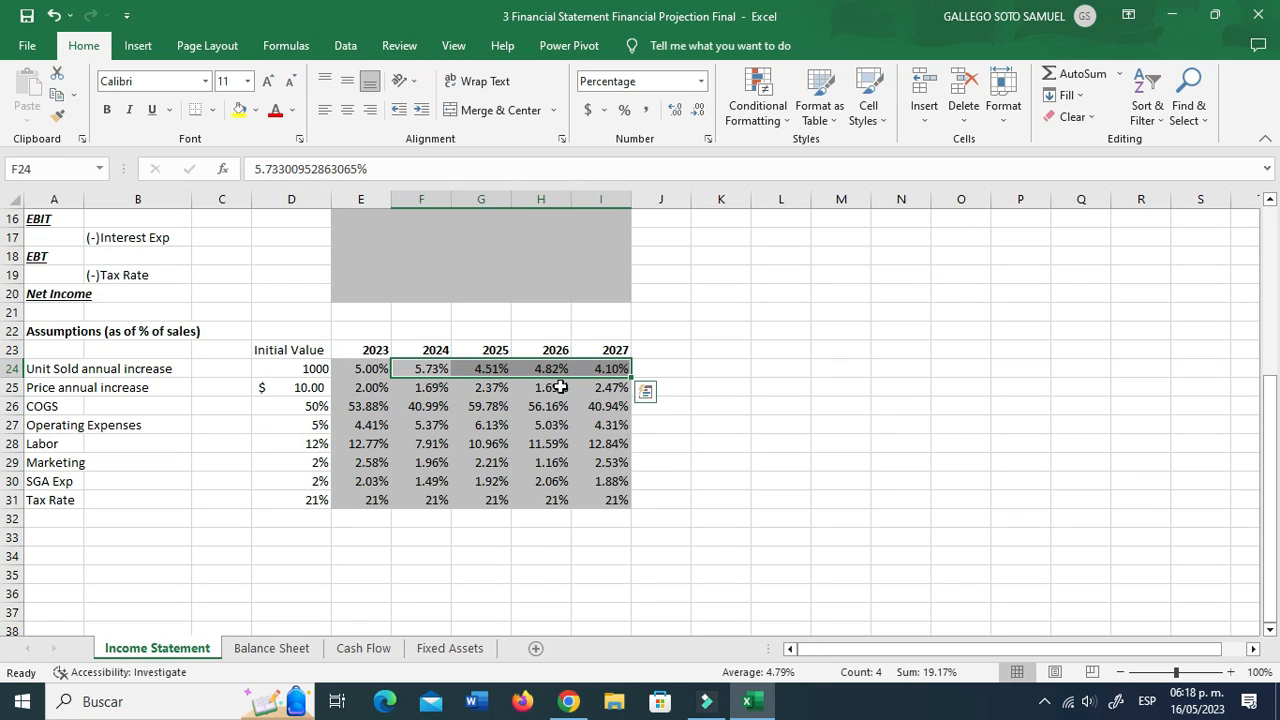
click(748, 404)
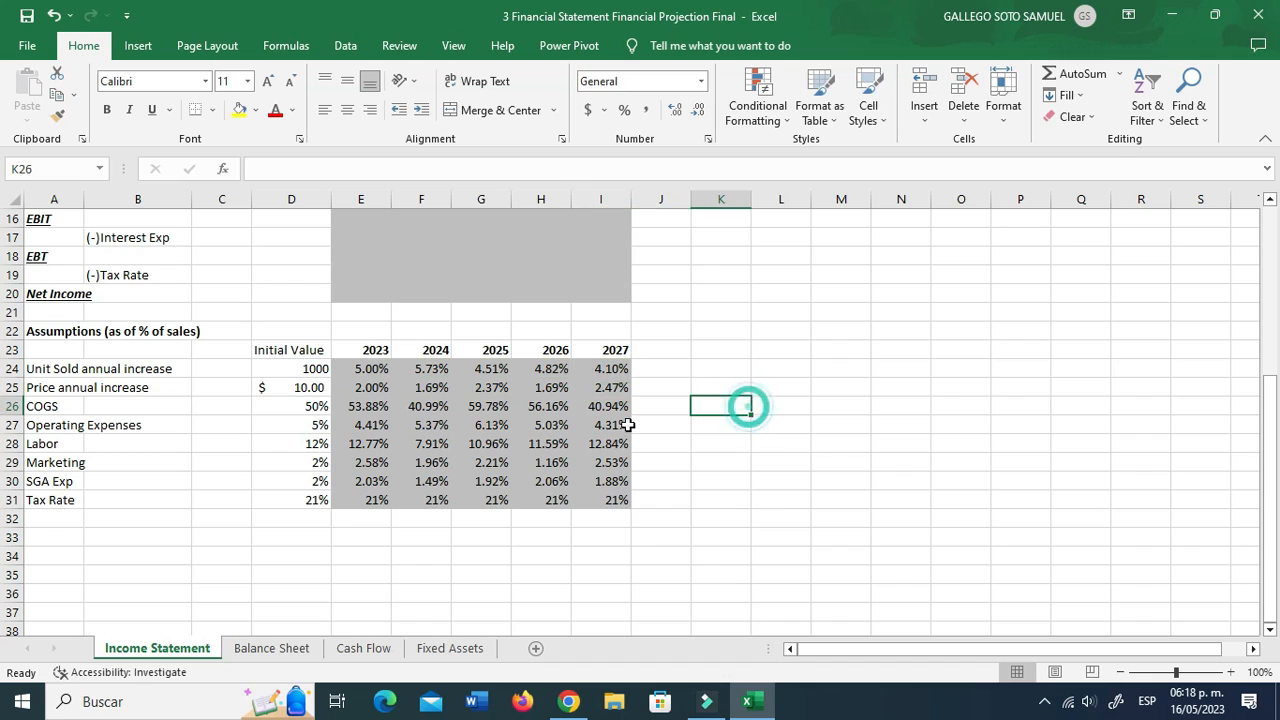
Step: Examine the COGS assumption's initial value and 2023 percentage, comparing it with the Unit Sold and Price rows and the percent-of-sales heading
click(362, 412)
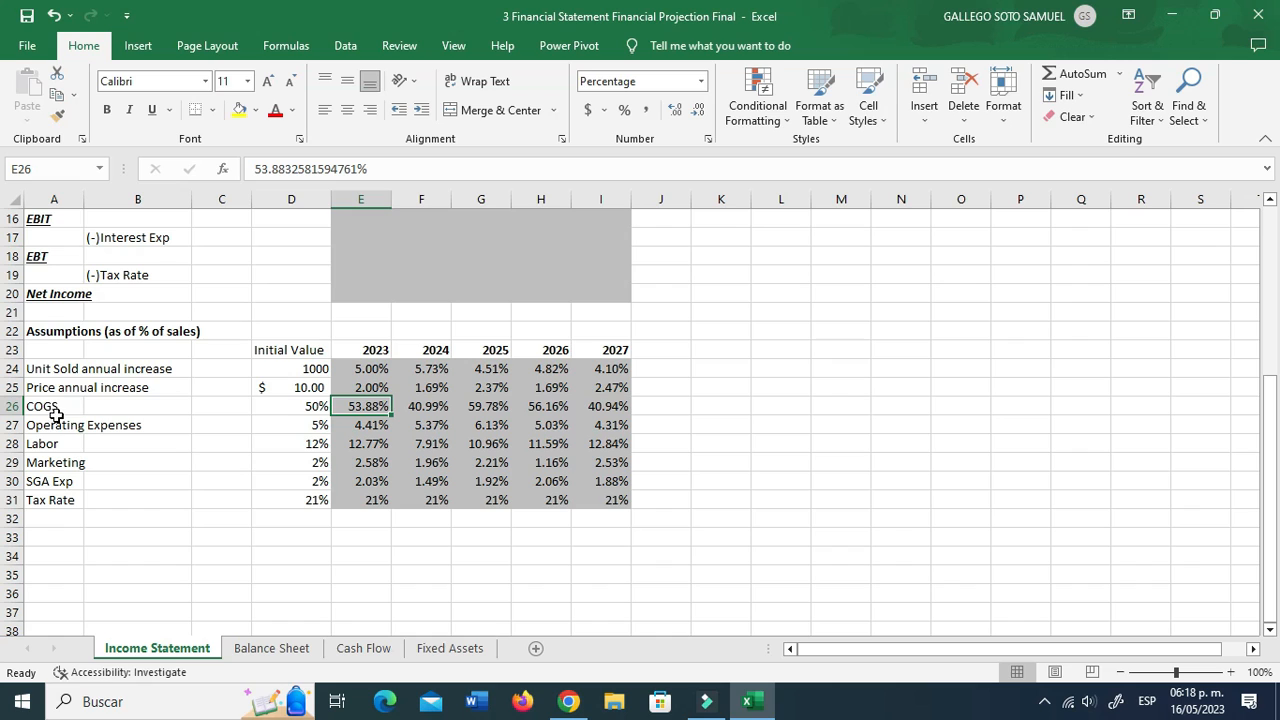
click(288, 408)
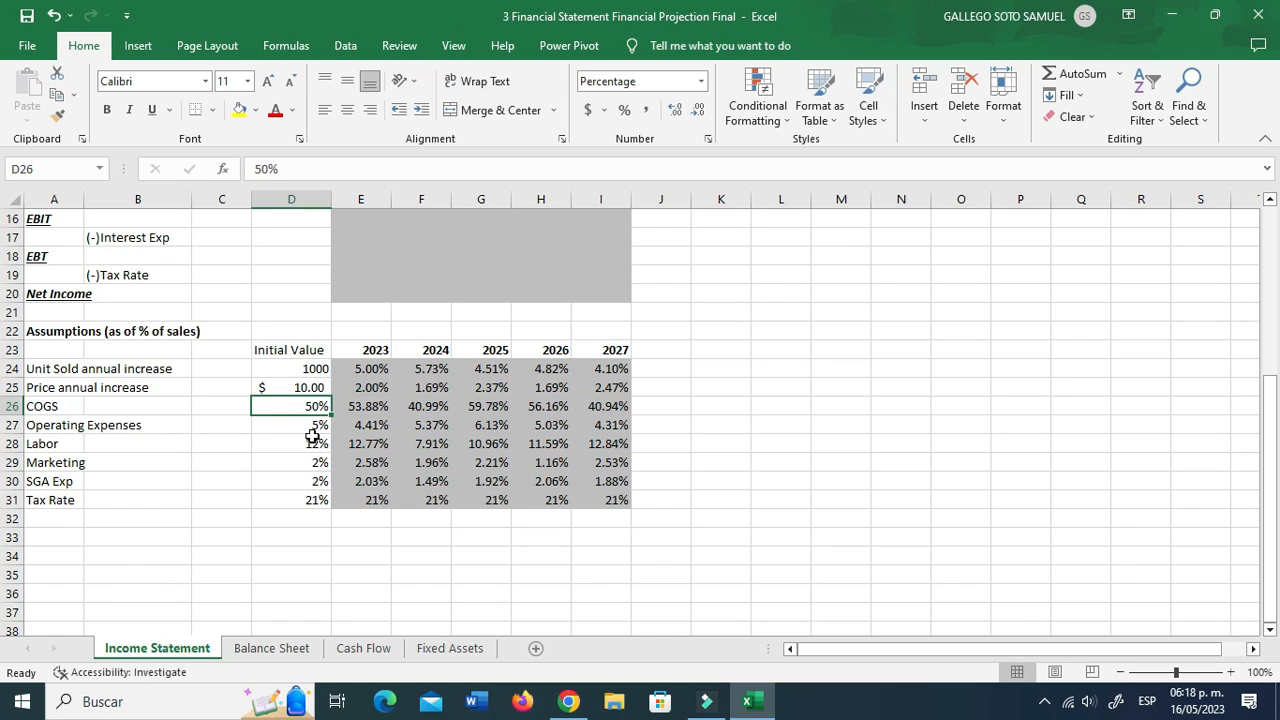
click(100, 336)
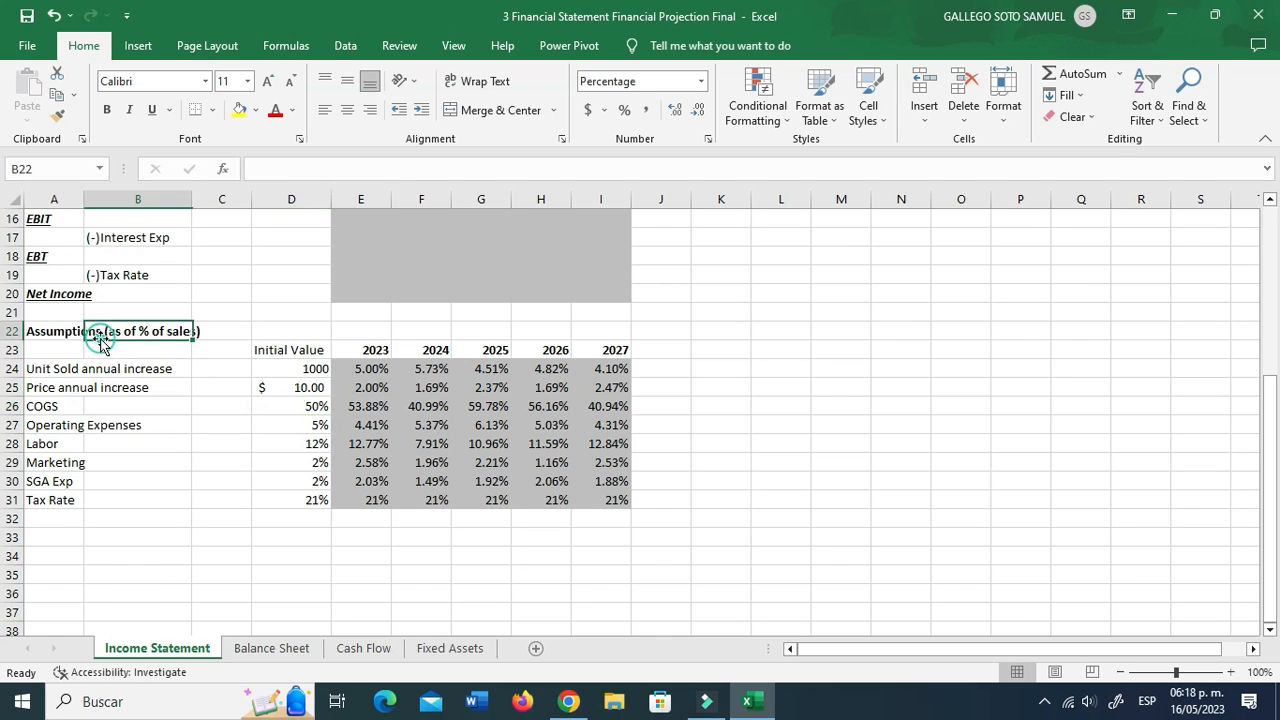
click(40, 335)
drag(312, 368, 615, 381)
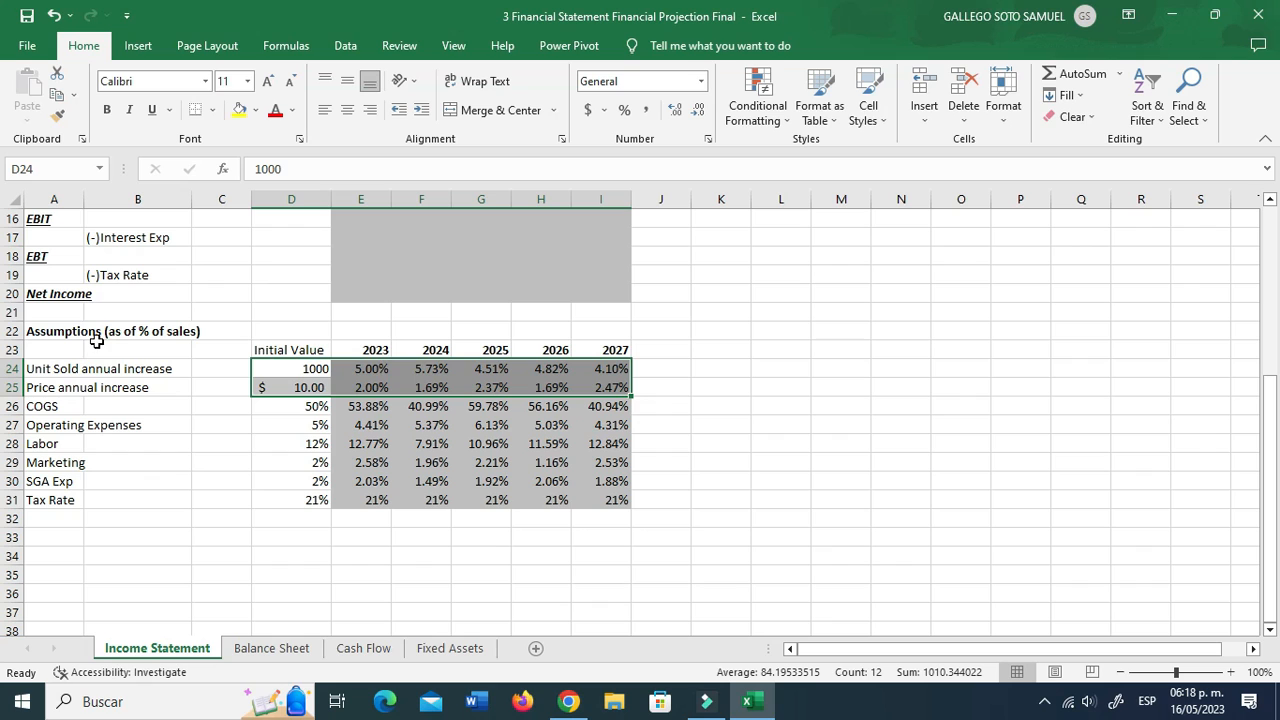
click(110, 405)
click(40, 404)
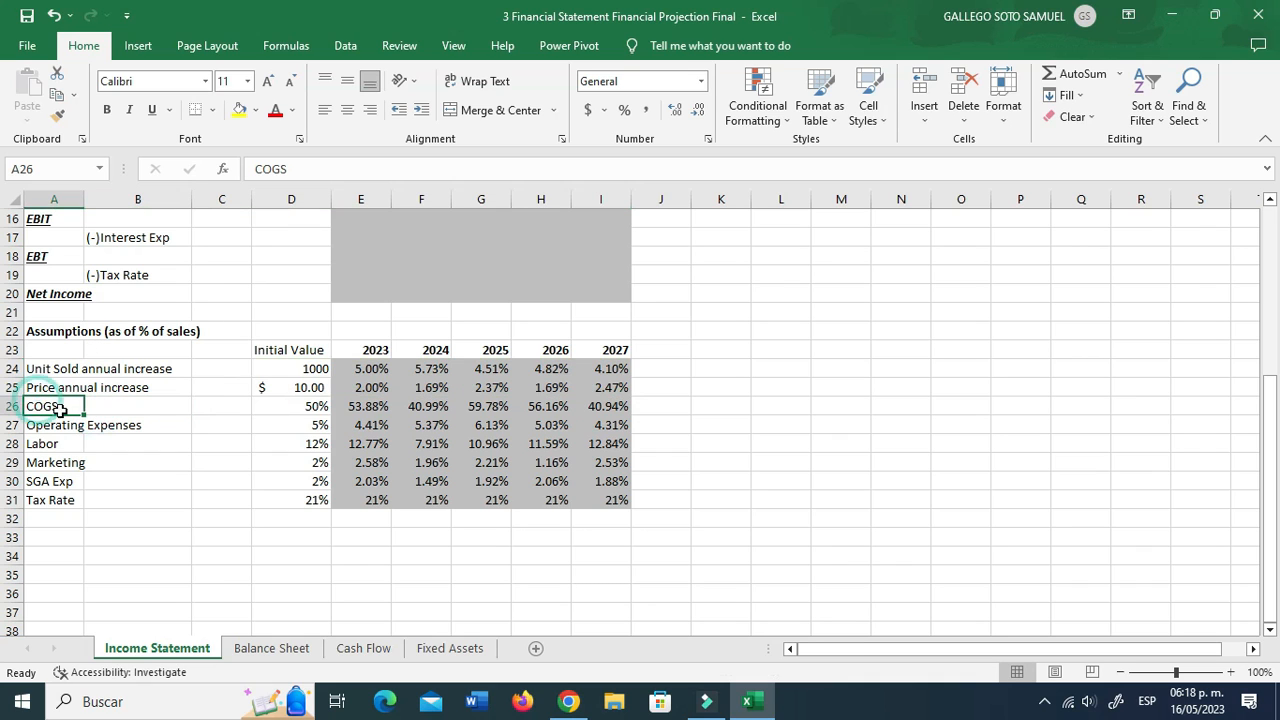
click(316, 407)
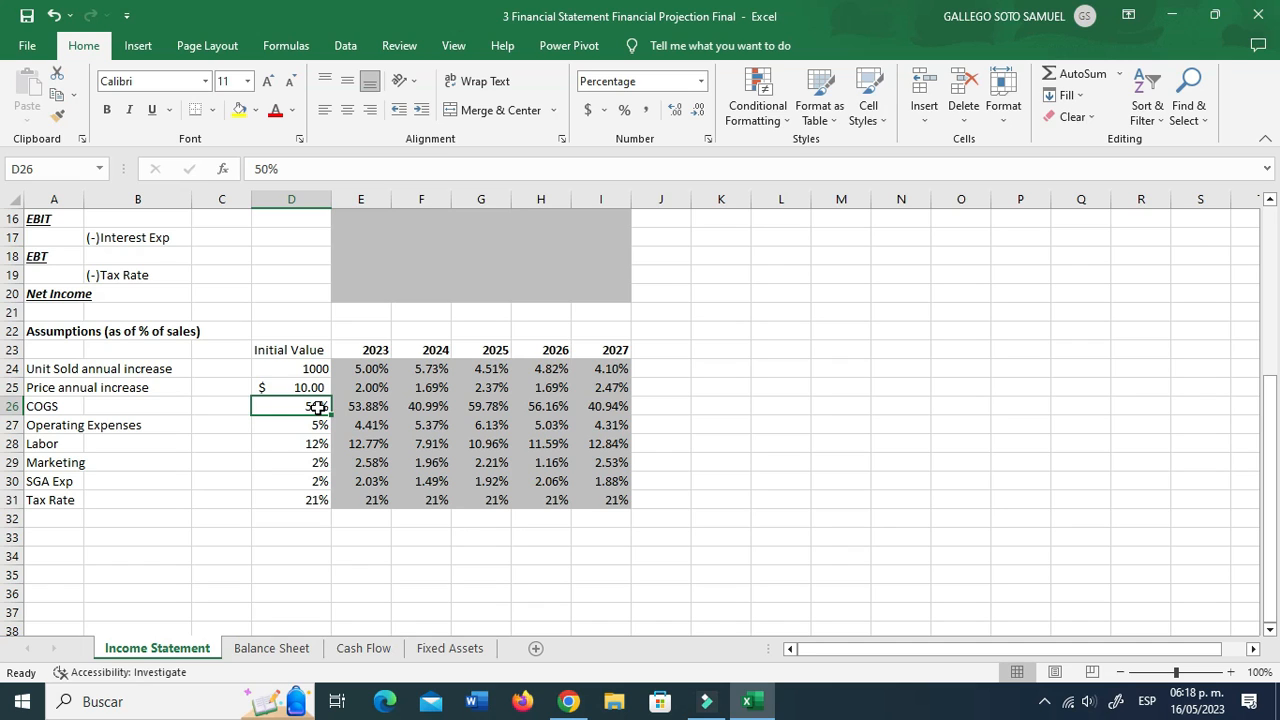
click(352, 410)
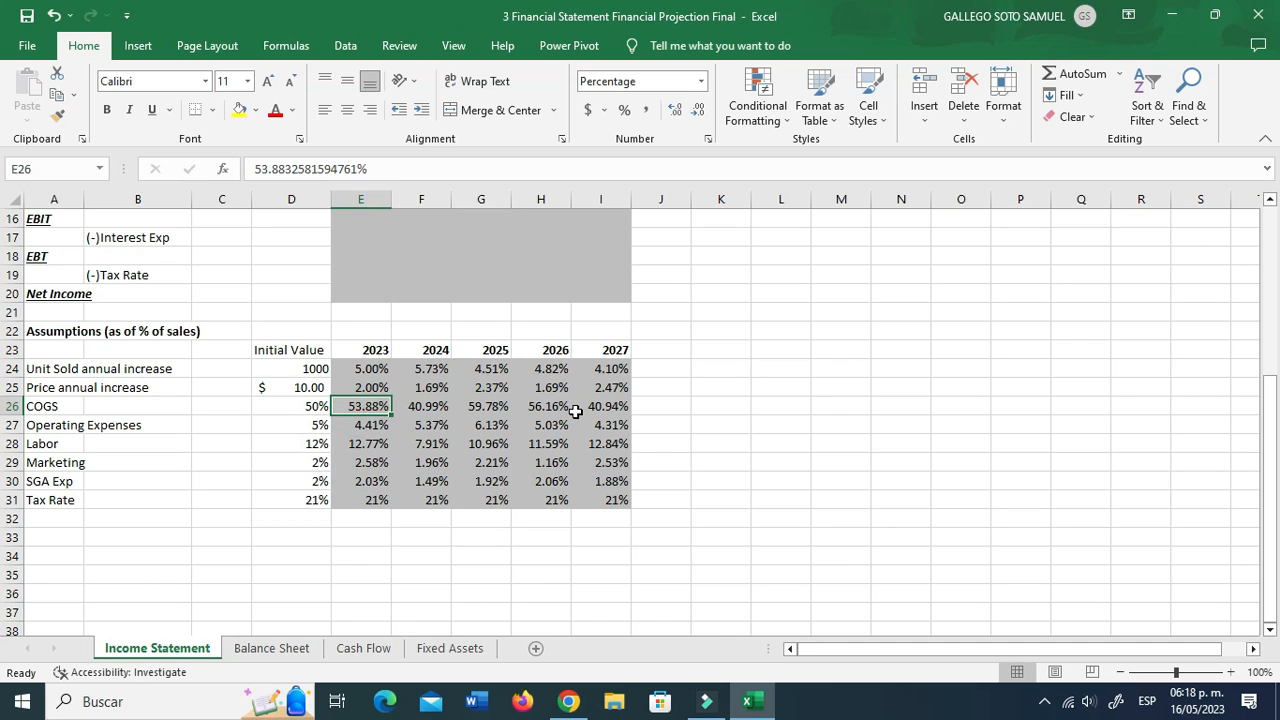
Step: Start Random Number Generation with L24 as the output cell, set for 5 random numbers with a normal distribution
click(723, 406)
click(737, 372)
click(779, 368)
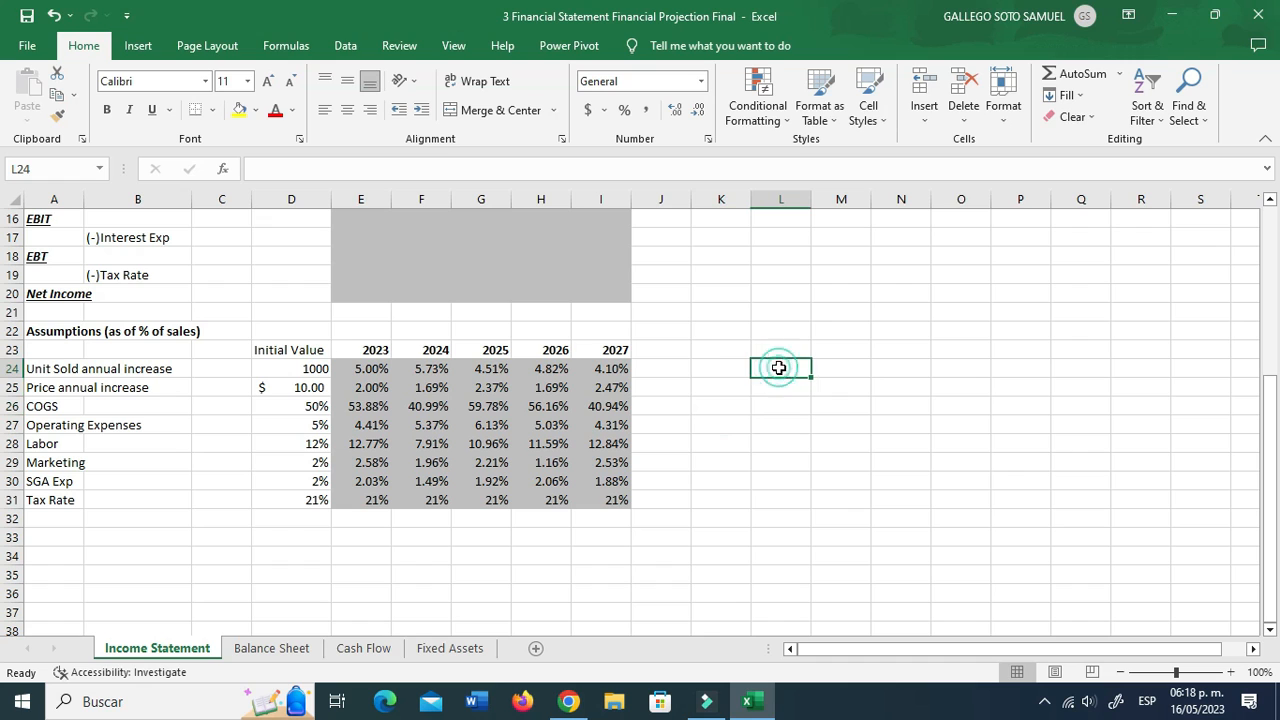
click(342, 45)
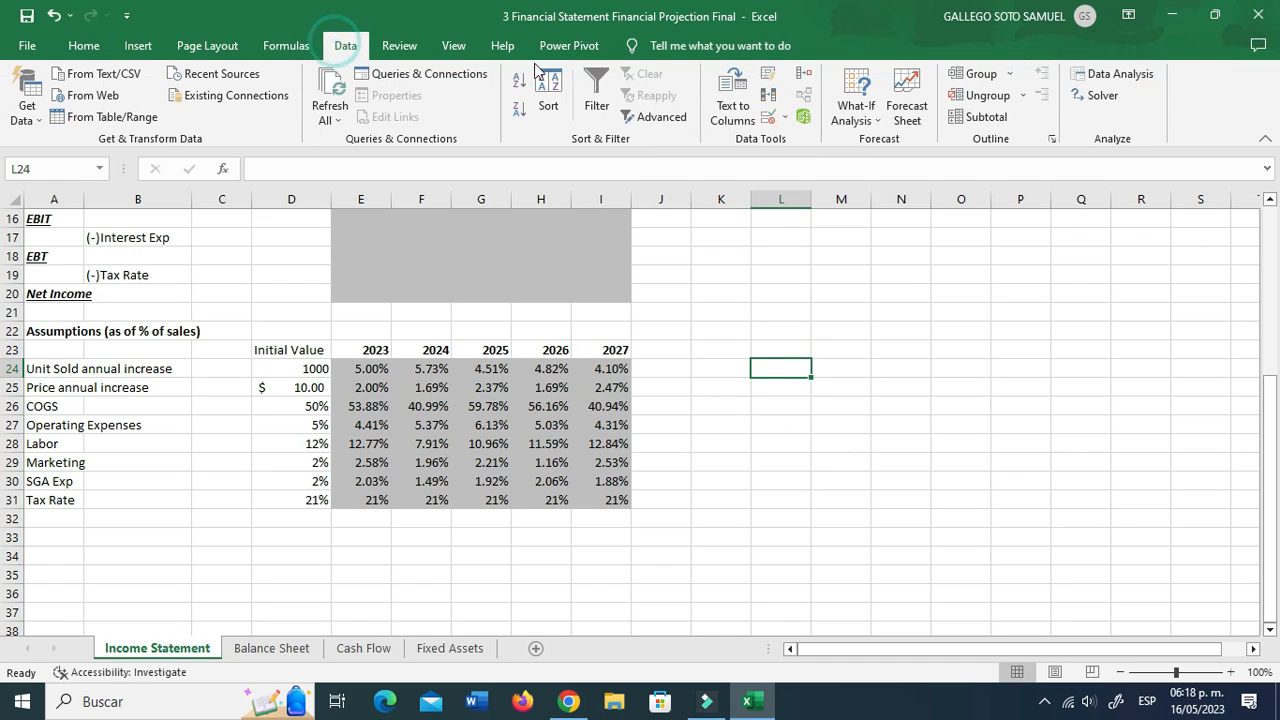
click(1118, 76)
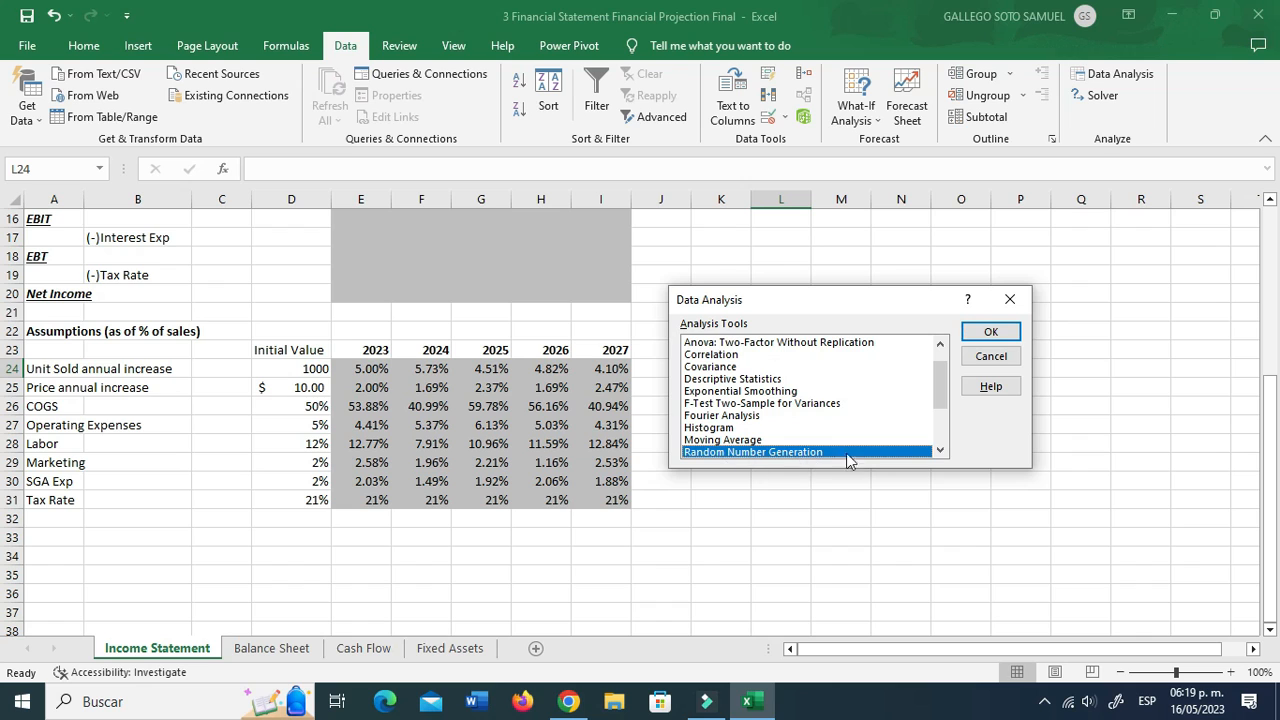
click(990, 331)
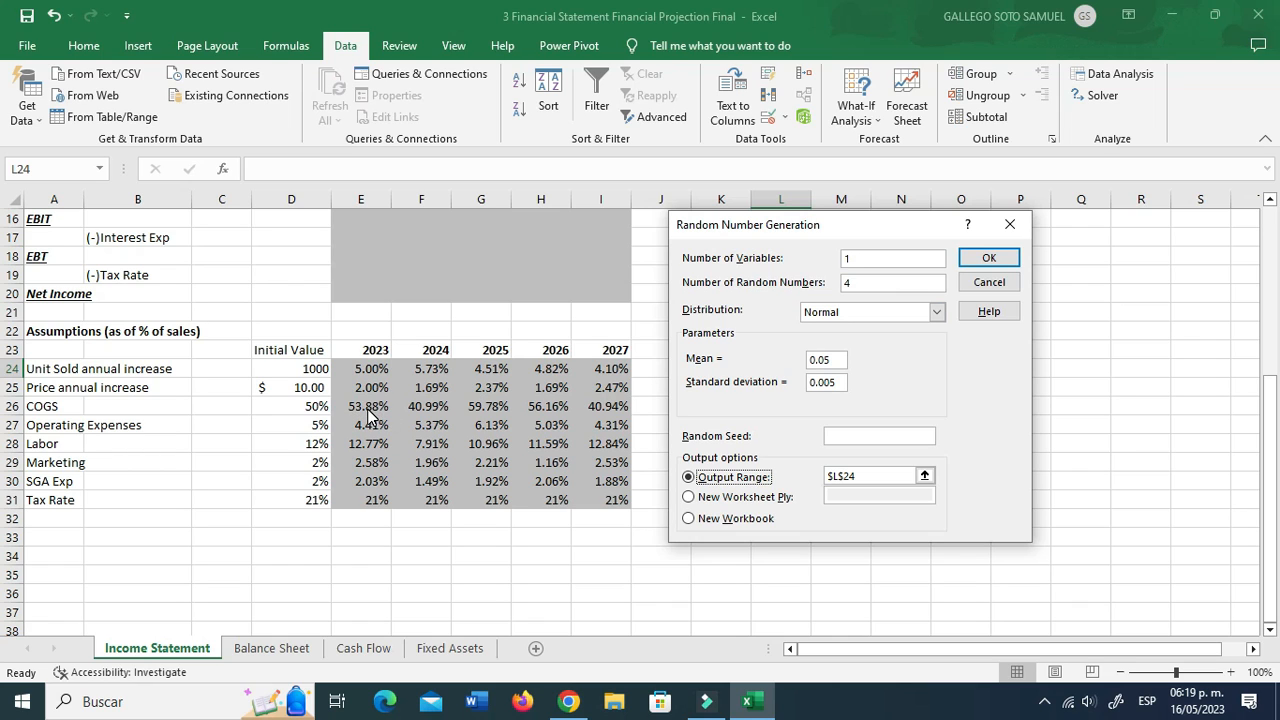
double_click(858, 282)
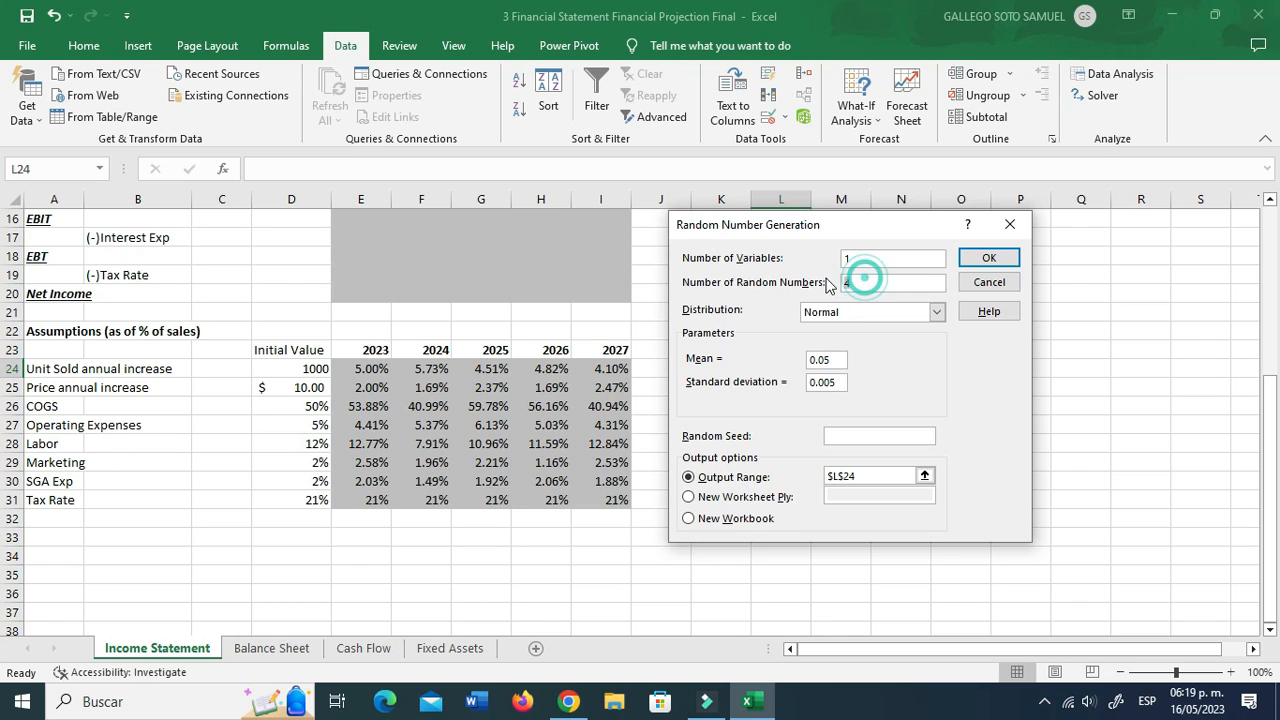
click(937, 312)
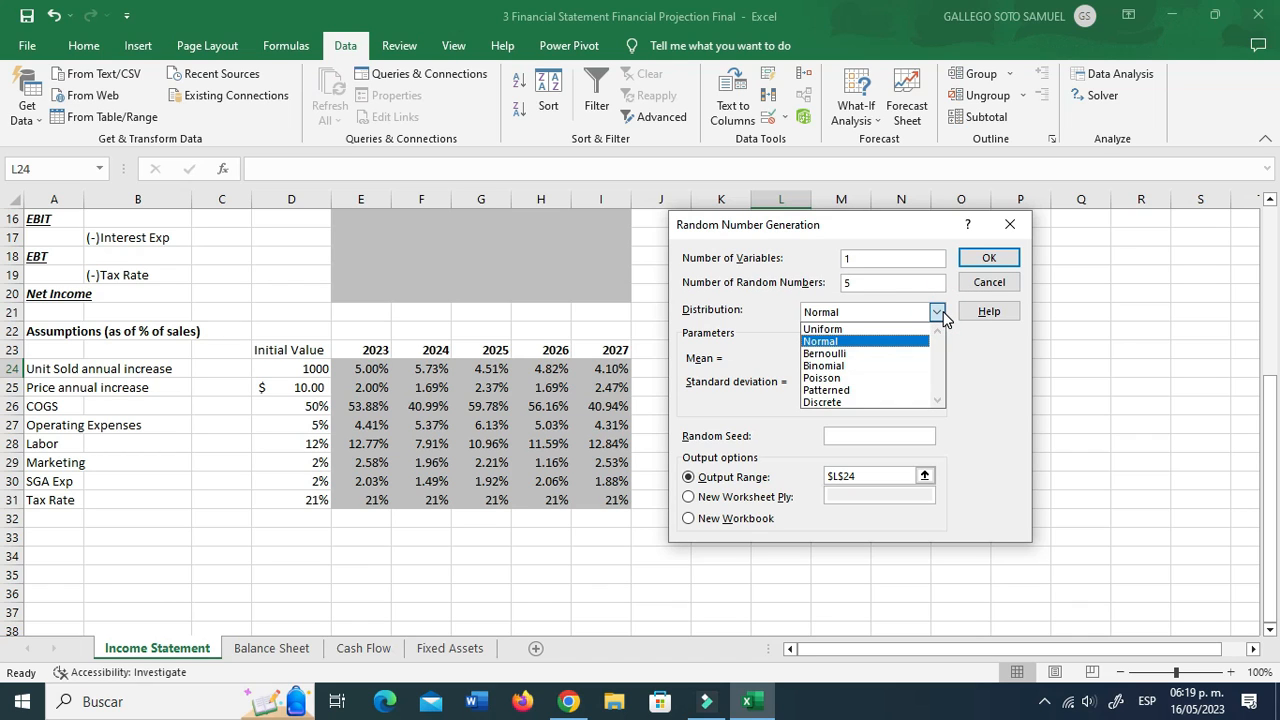
click(940, 313)
Step: Set the mean to 50% and the standard deviation to 5%, and generate the random COGS numbers
click(834, 360)
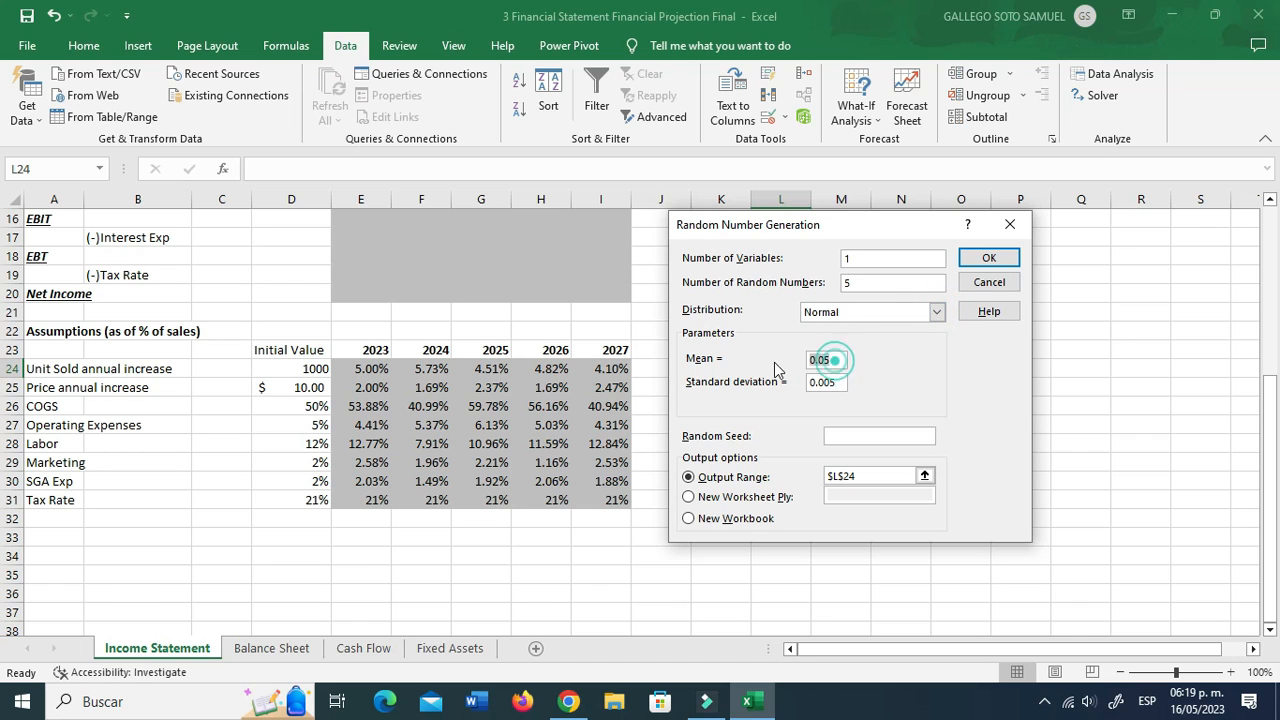
text(50)
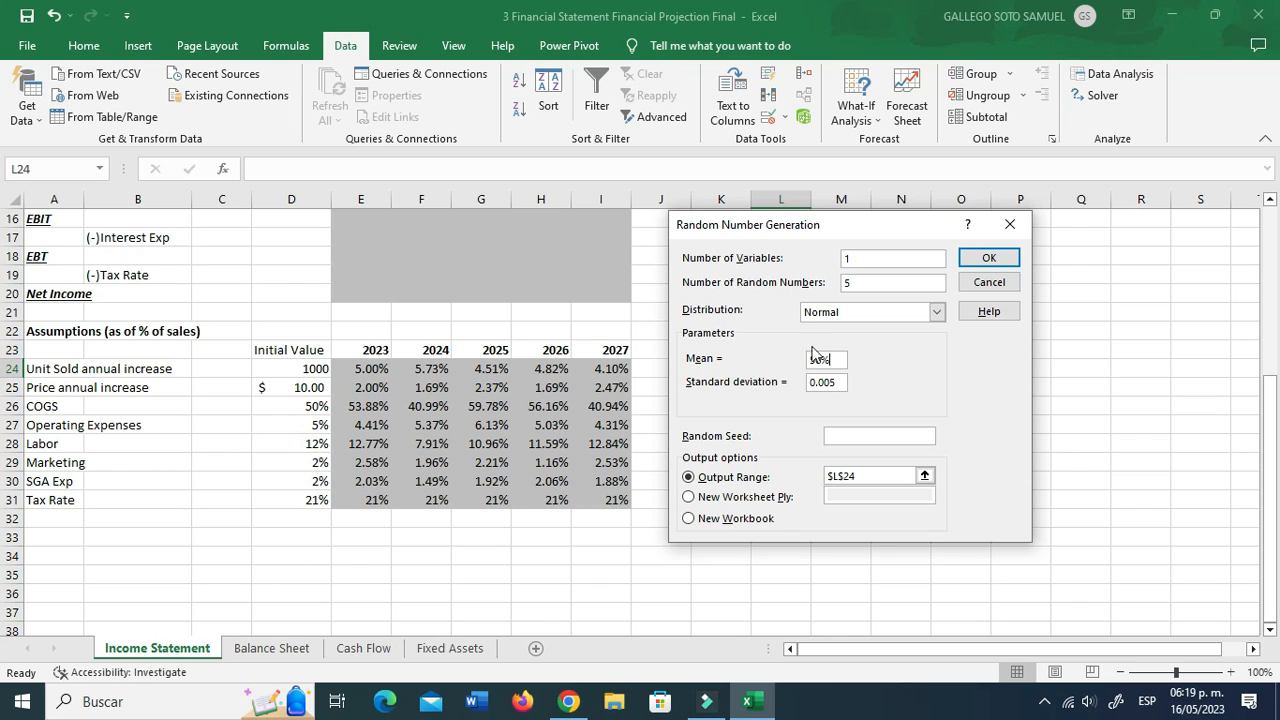
double_click(810, 385)
text(5)
click(988, 258)
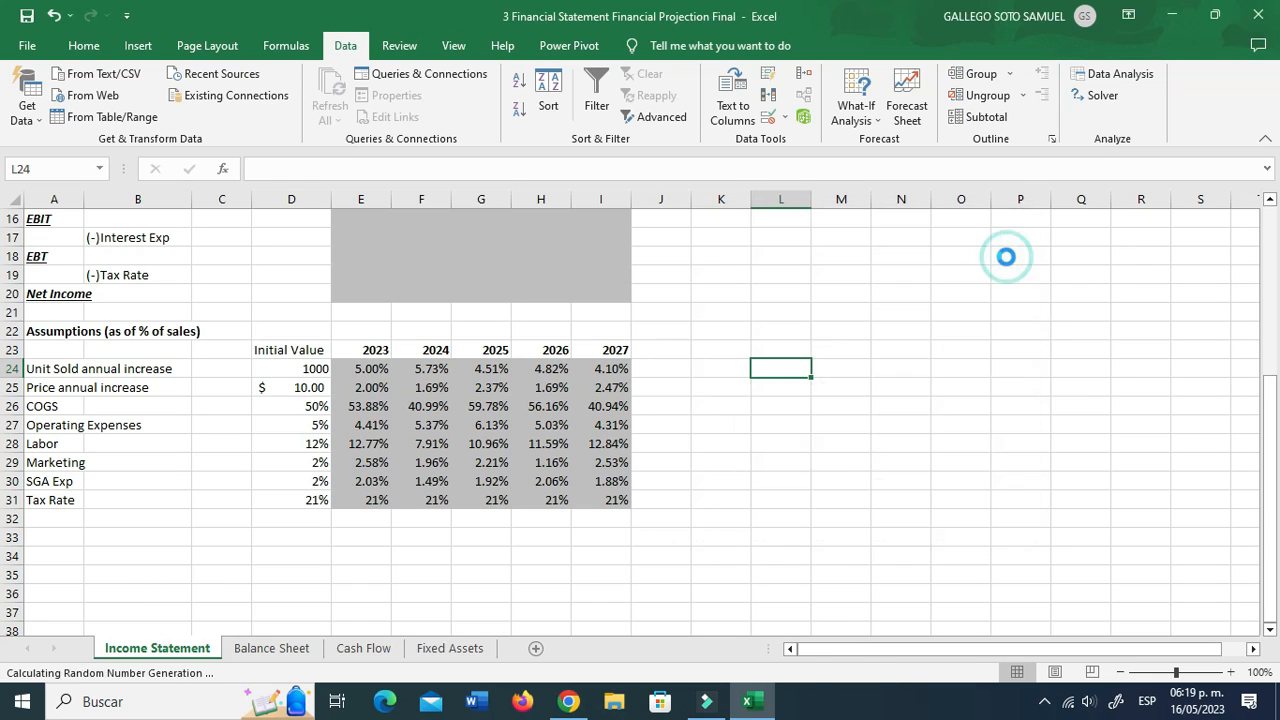
Step: Copy the generated numbers in L24:L28 and paste them transposed into the COGS cells for 2023 to 2027
click(918, 480)
drag(790, 369, 800, 443)
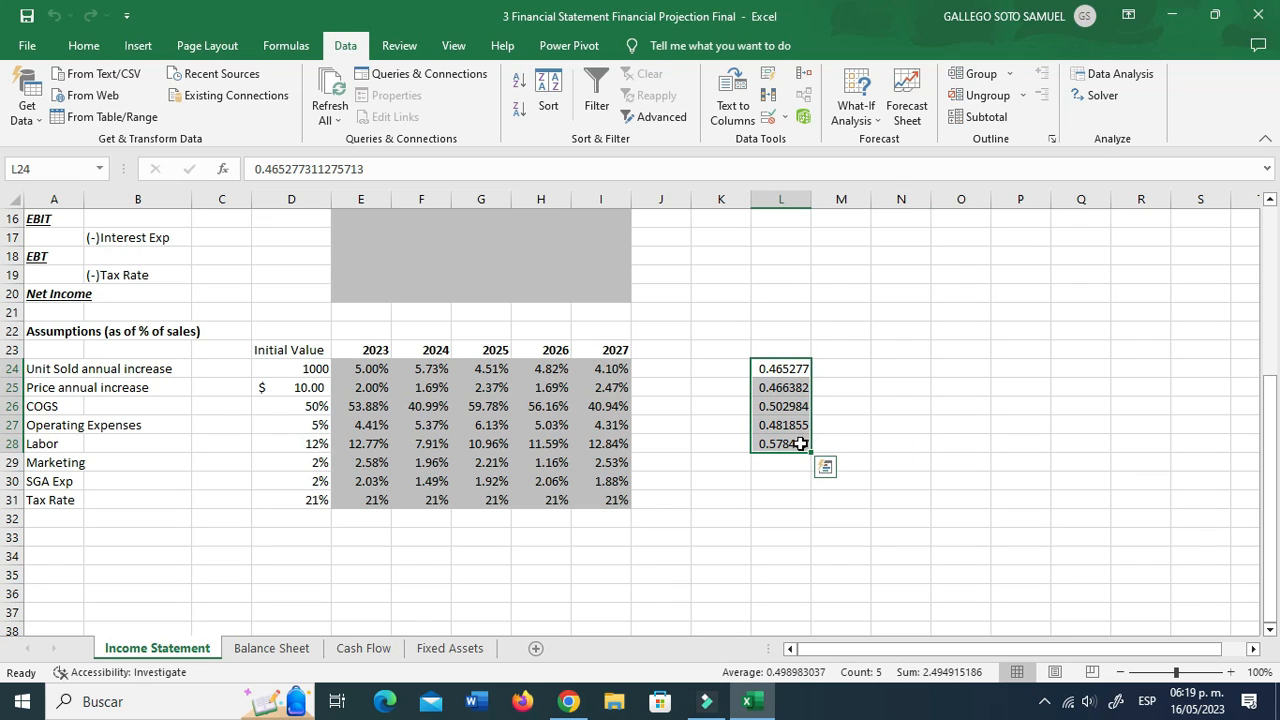
key(ctrl+c)
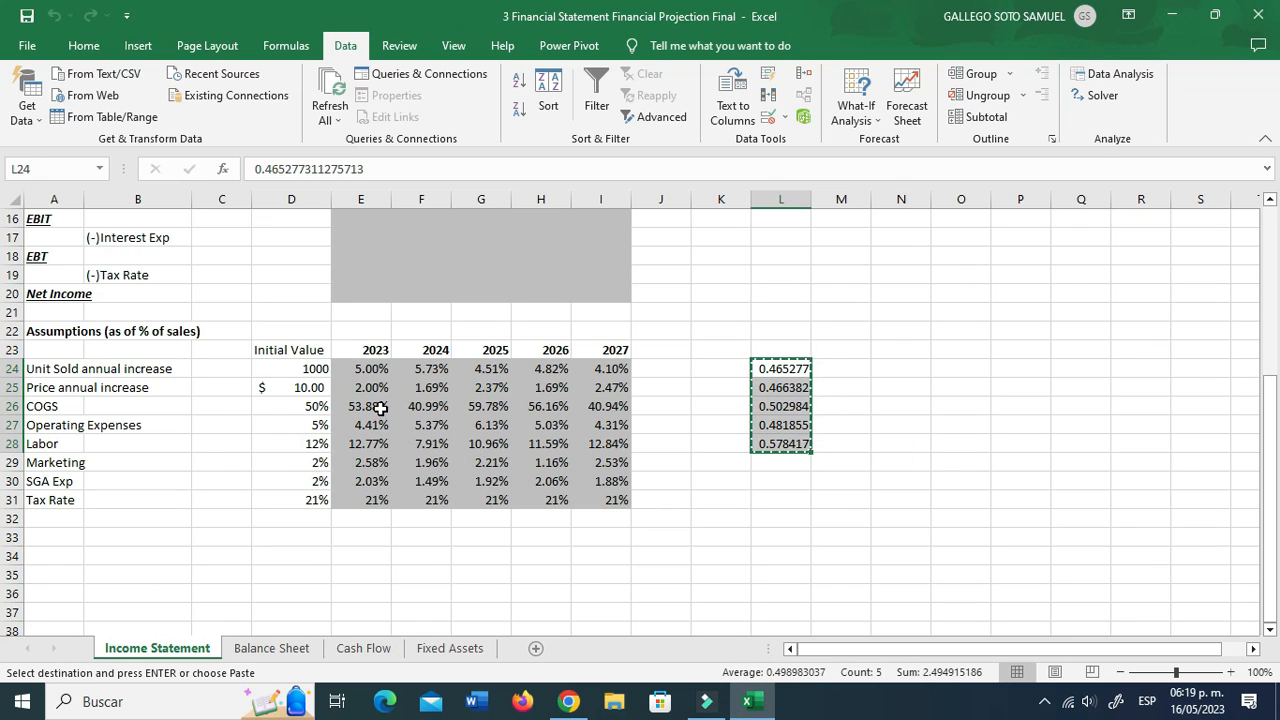
click(378, 407)
right_click(380, 408)
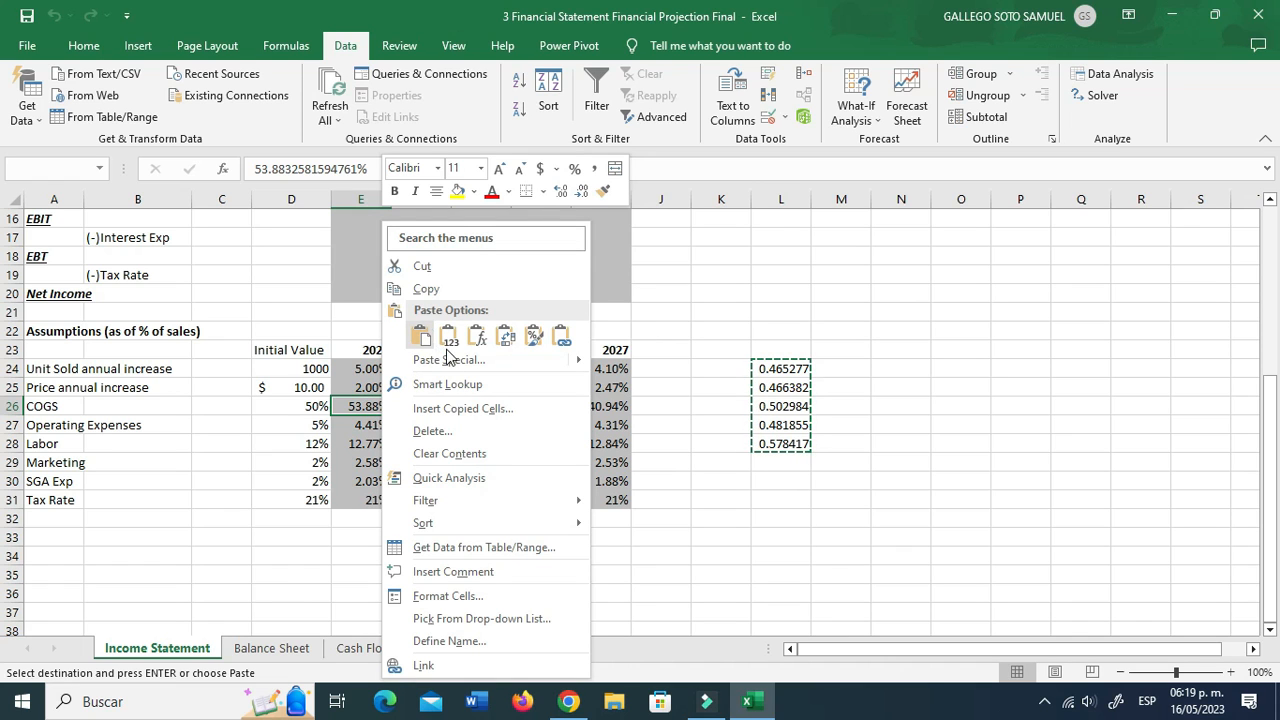
click(460, 362)
click(508, 487)
click(540, 515)
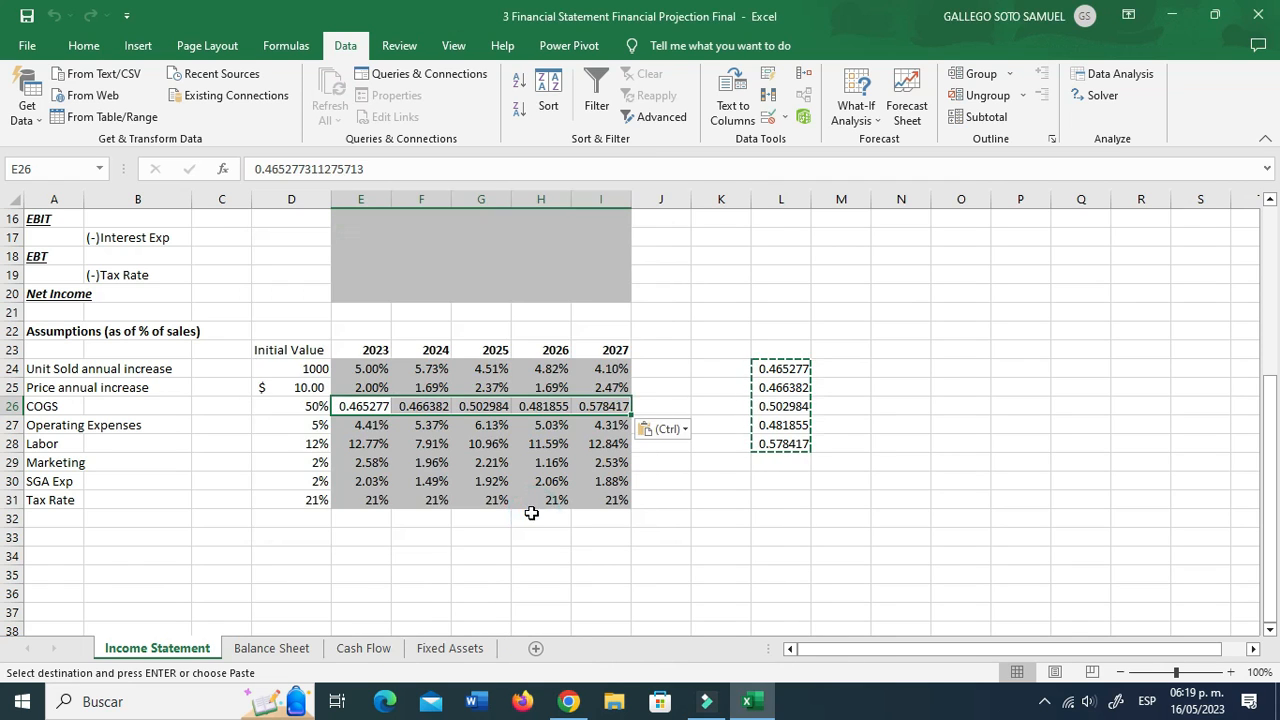
Step: Copy the formatting of the 2023 Price annual increase cell to the COGS cells for 2023 to 2027
click(320, 406)
click(362, 389)
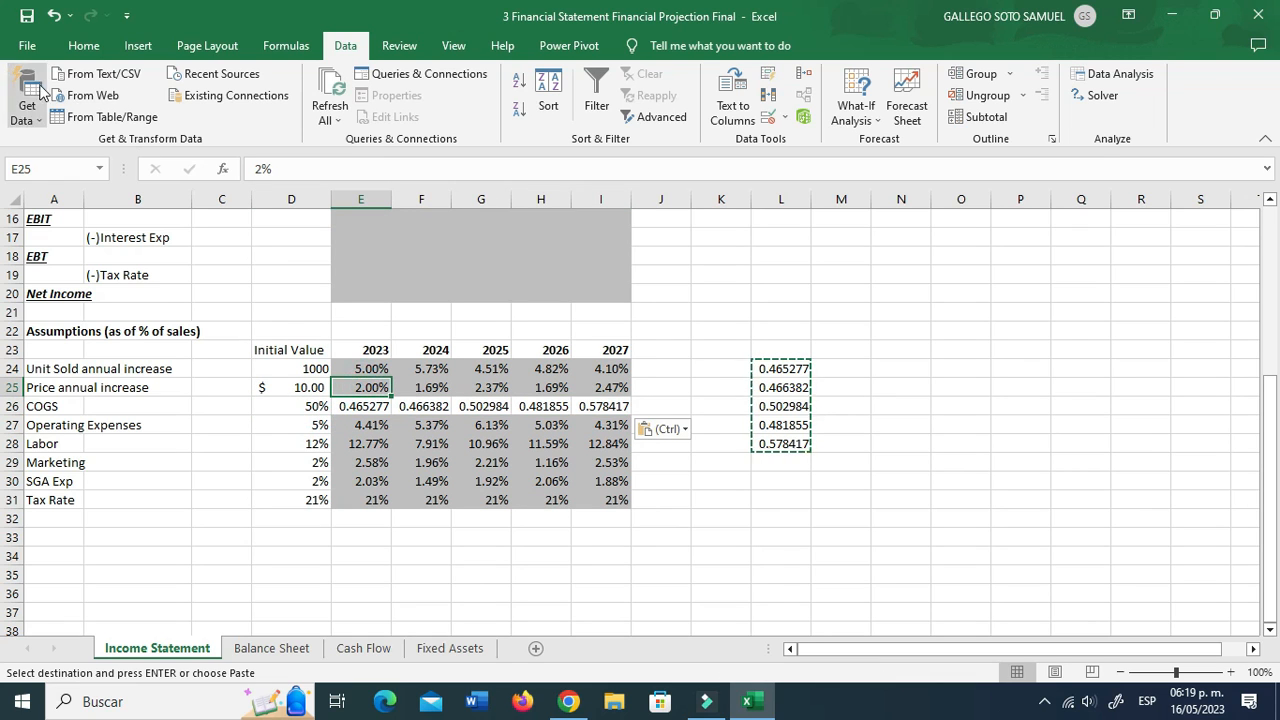
click(84, 46)
click(57, 116)
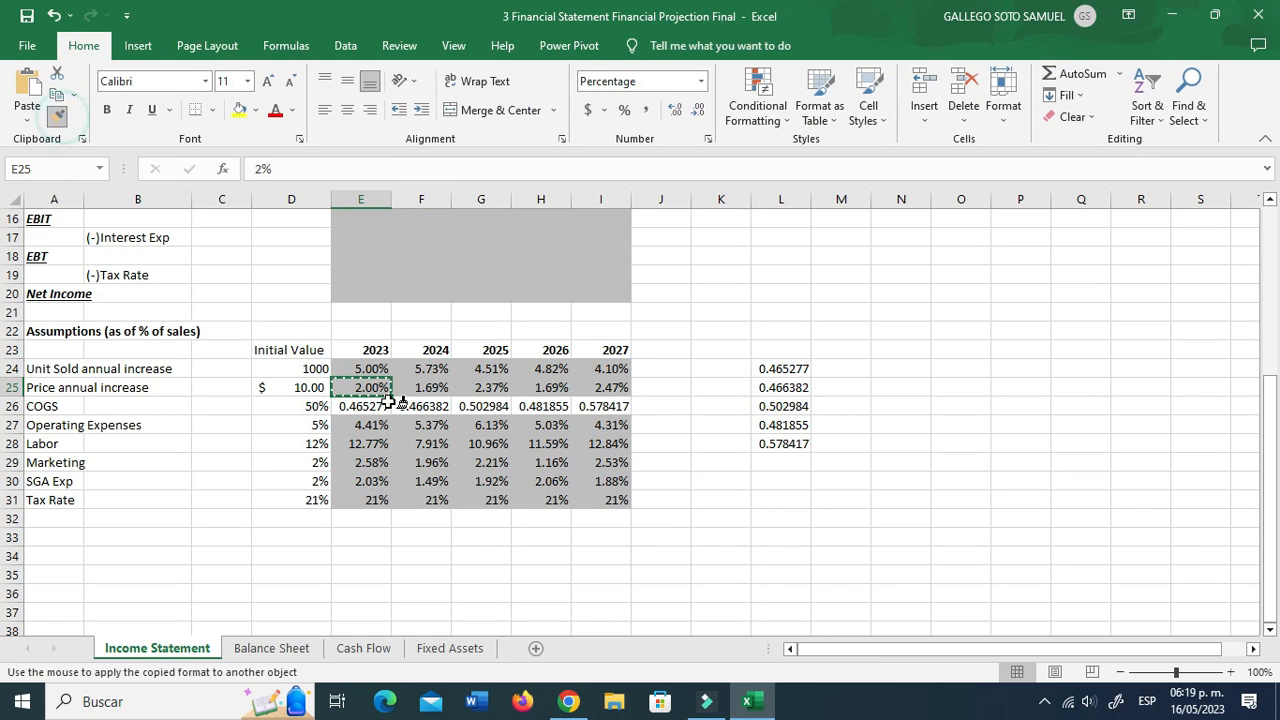
drag(385, 406, 614, 406)
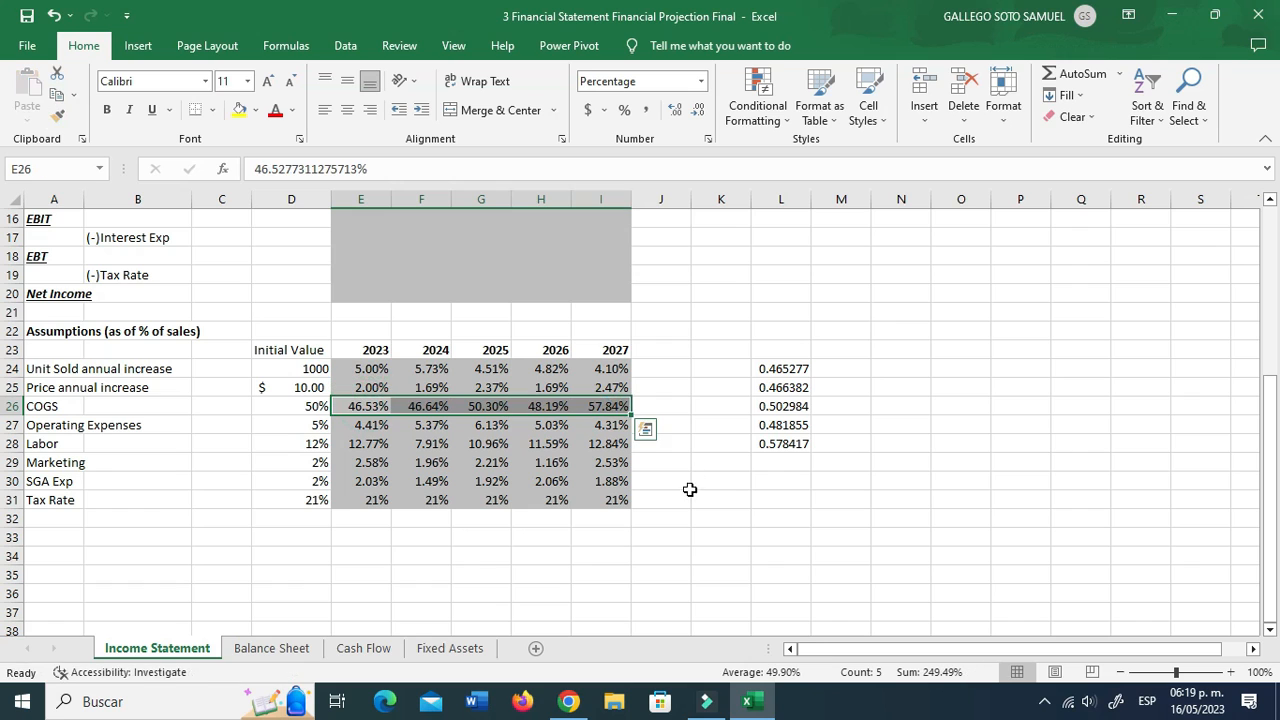
Step: Delete the generated numbers from L24:L28
click(780, 443)
drag(780, 350, 806, 446)
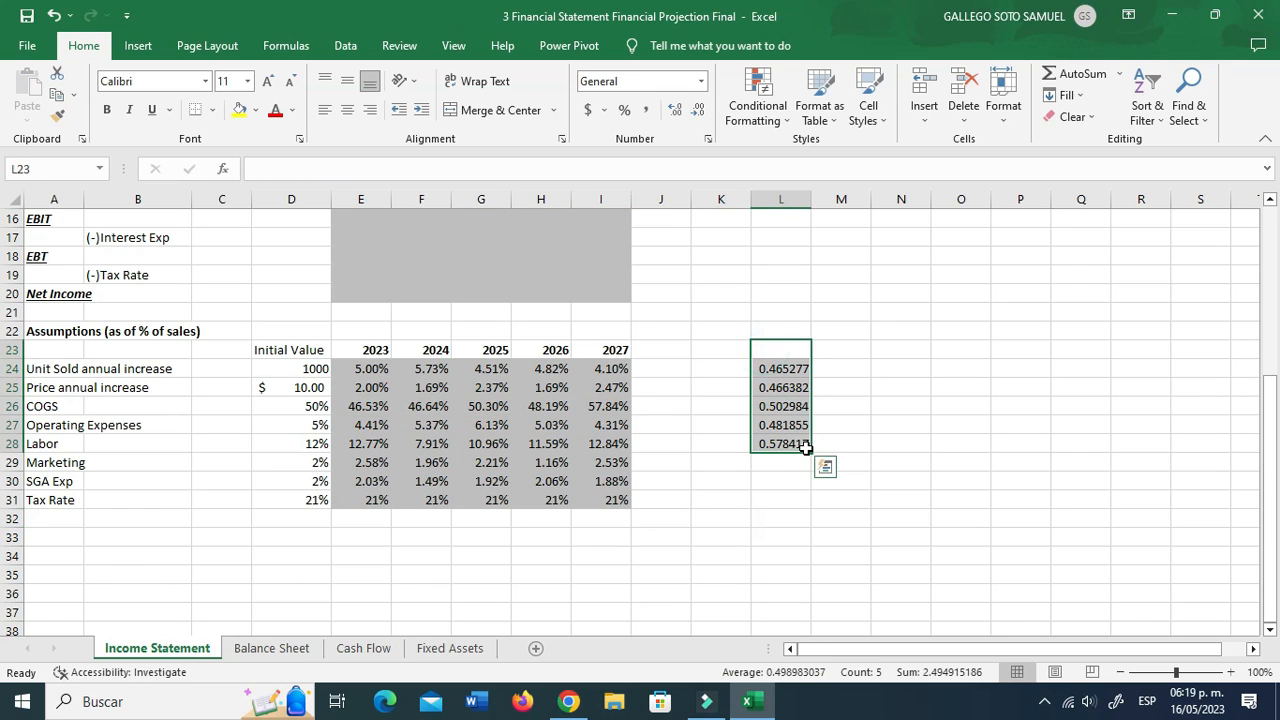
click(766, 517)
Step: Examine the remaining assumptions from Operating Expenses to Tax Rate, checking the tax rate cells across 2023 to 2027
click(176, 425)
click(155, 466)
click(157, 496)
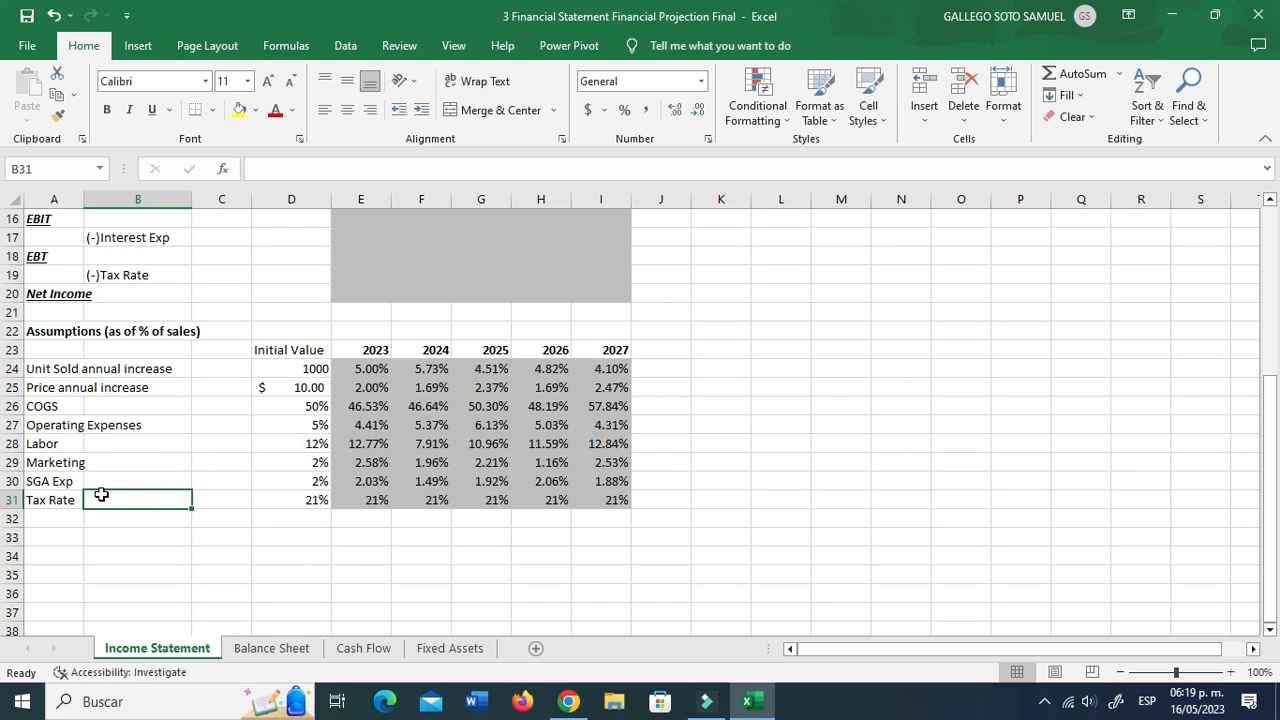
click(32, 480)
click(57, 496)
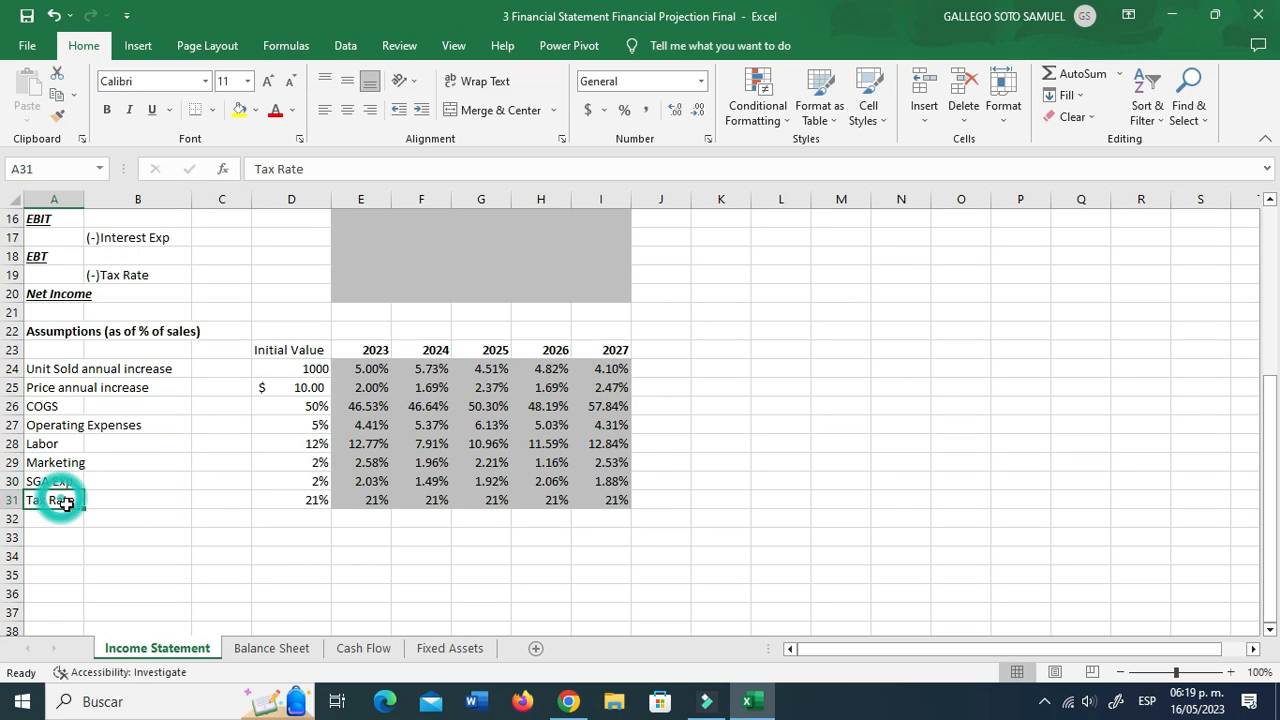
click(379, 504)
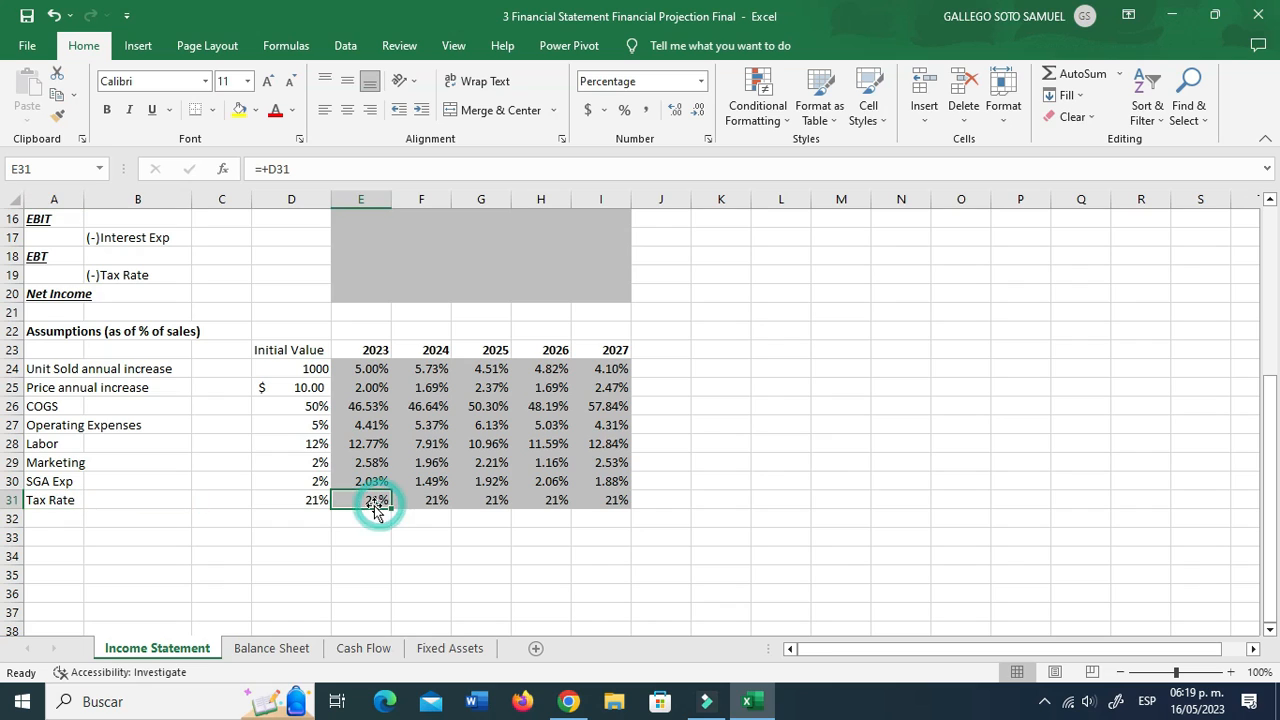
drag(370, 503, 612, 505)
click(478, 537)
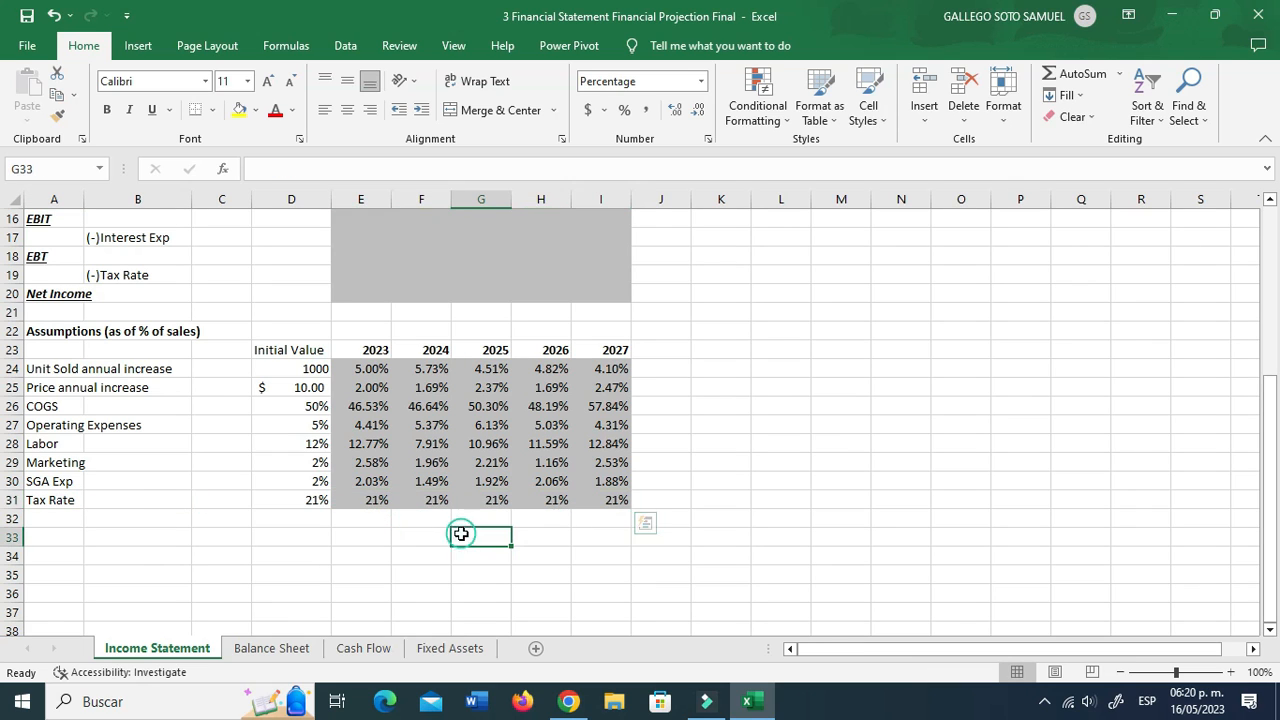
click(373, 500)
drag(360, 502, 612, 502)
click(540, 540)
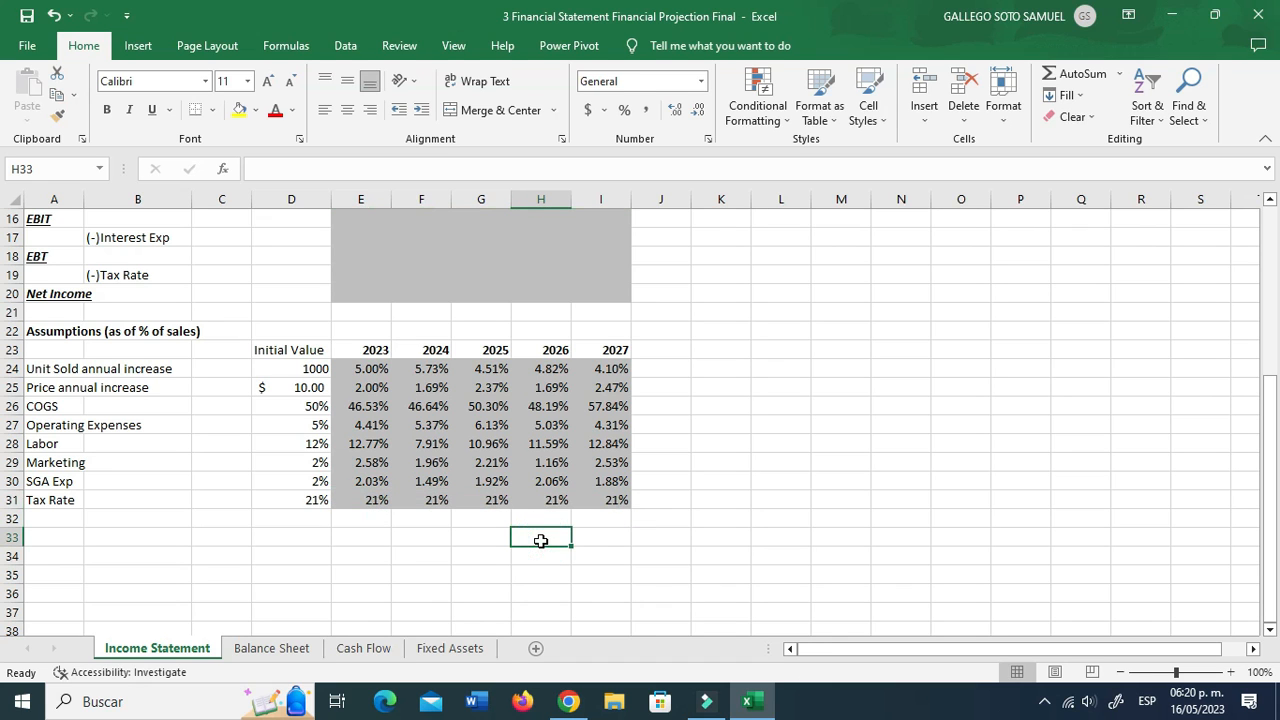
Step: Calculate the 2023 Unit Sold in E5 from the initial value and annual increase with the formula +D24*(1+E24)
scroll(540, 540, up, 4)
scroll(540, 540, up, 1)
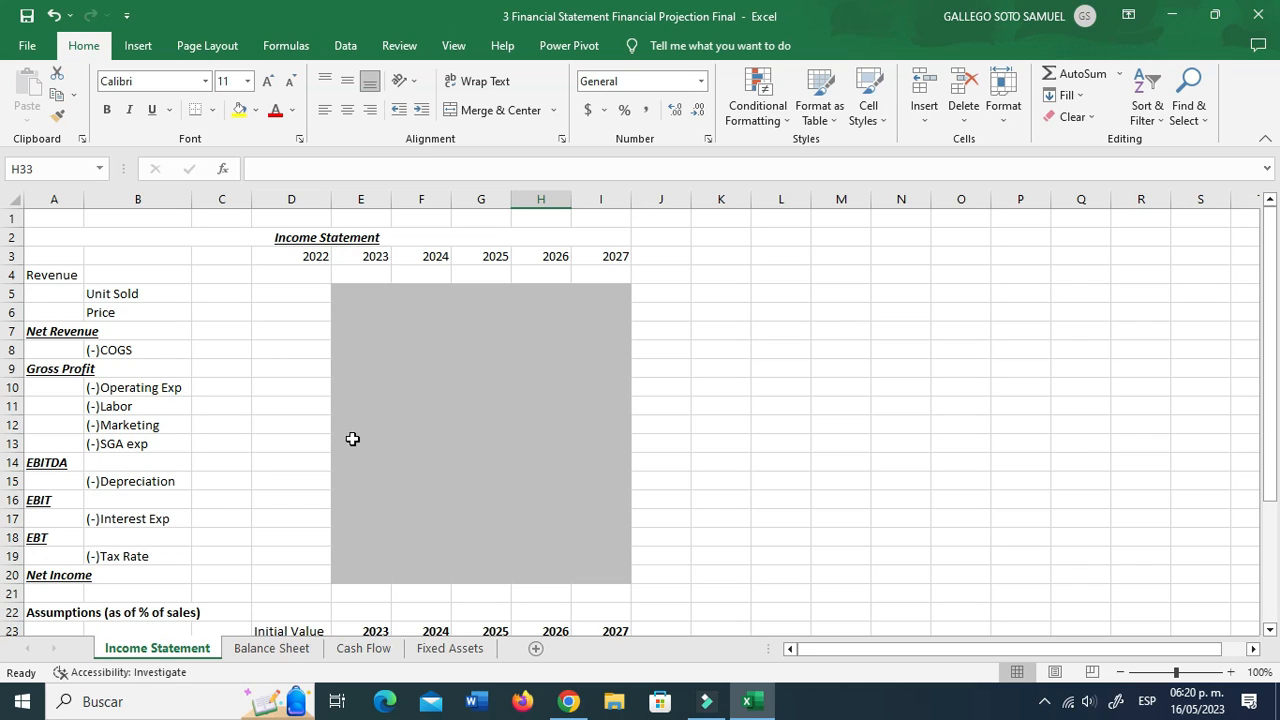
click(366, 293)
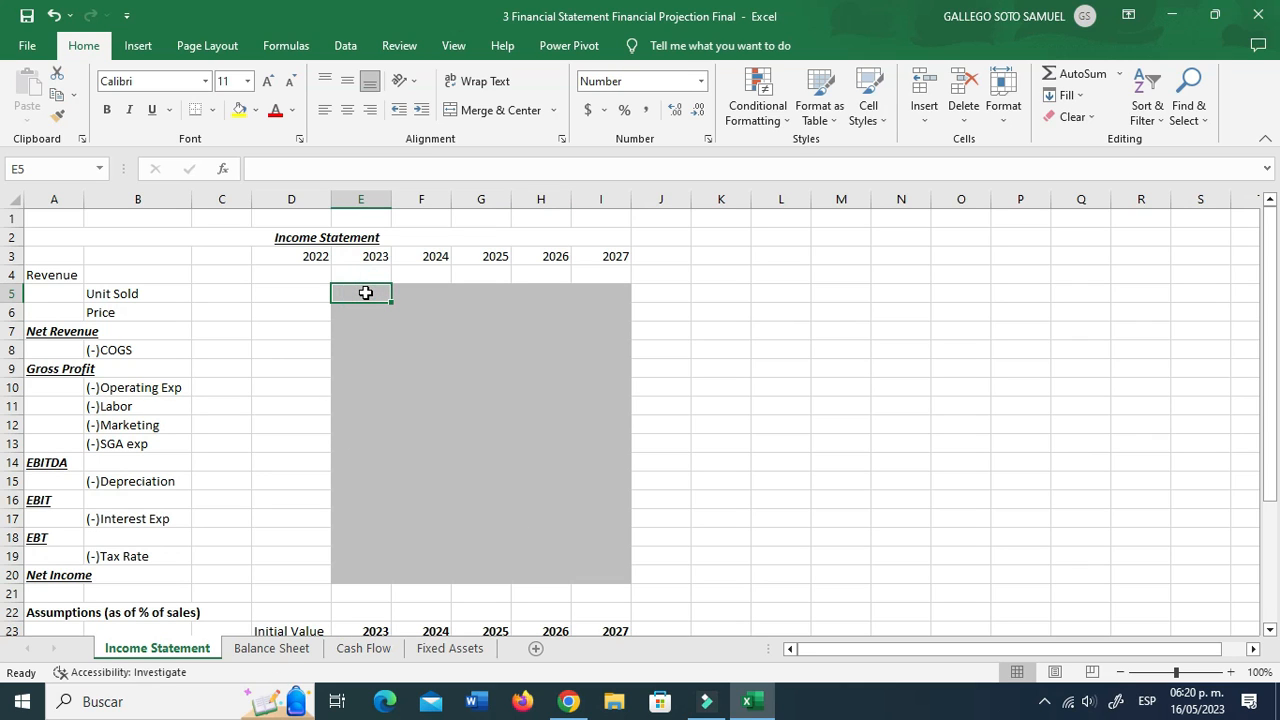
text(+)
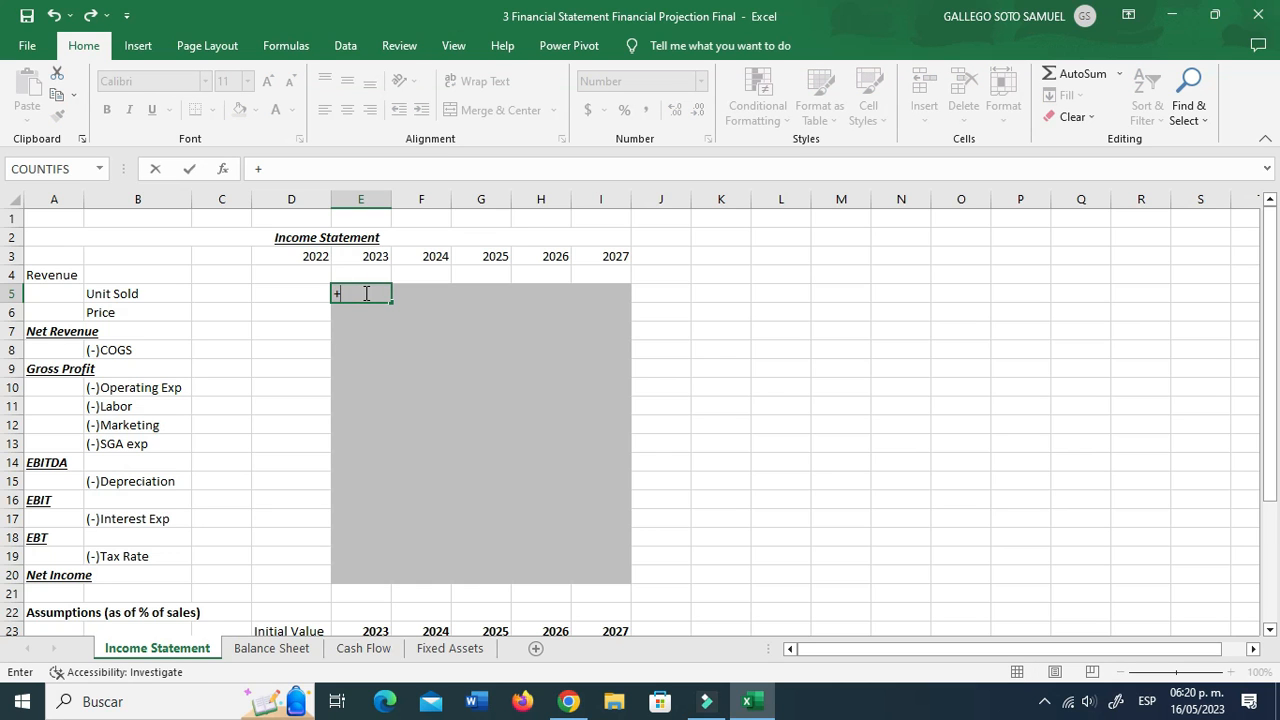
scroll(313, 556, down, 4)
click(312, 427)
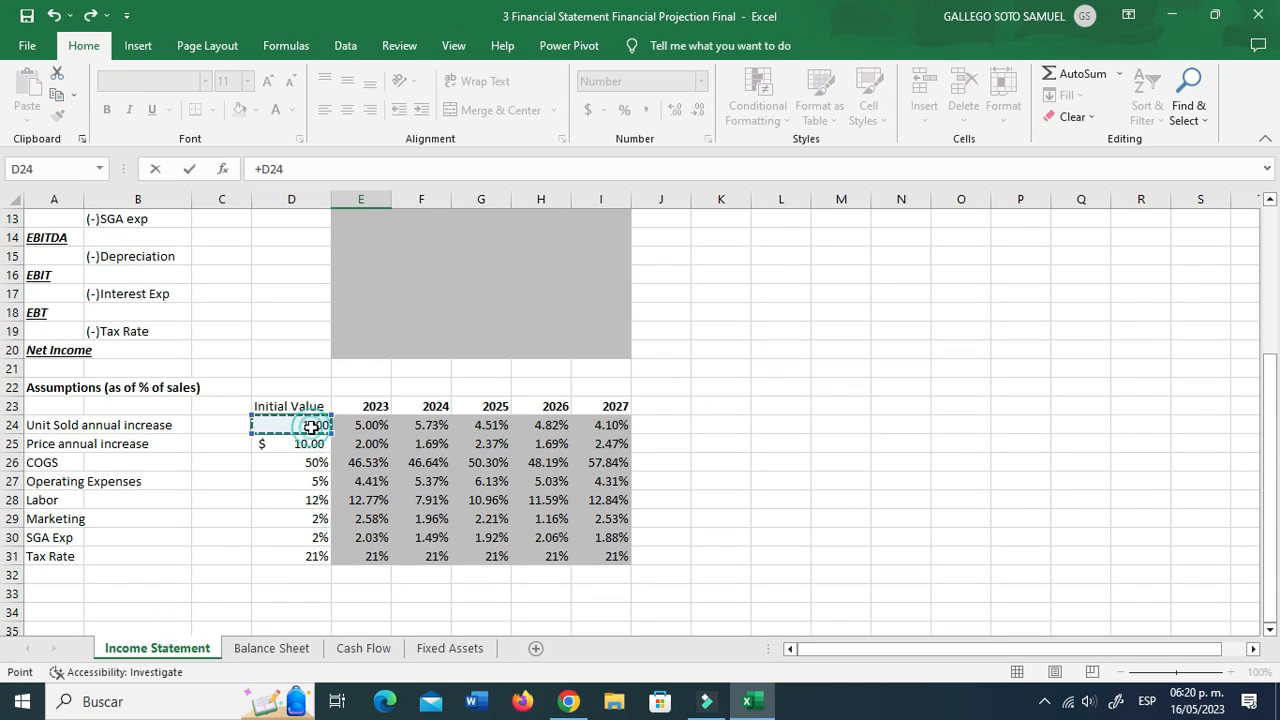
text(*)
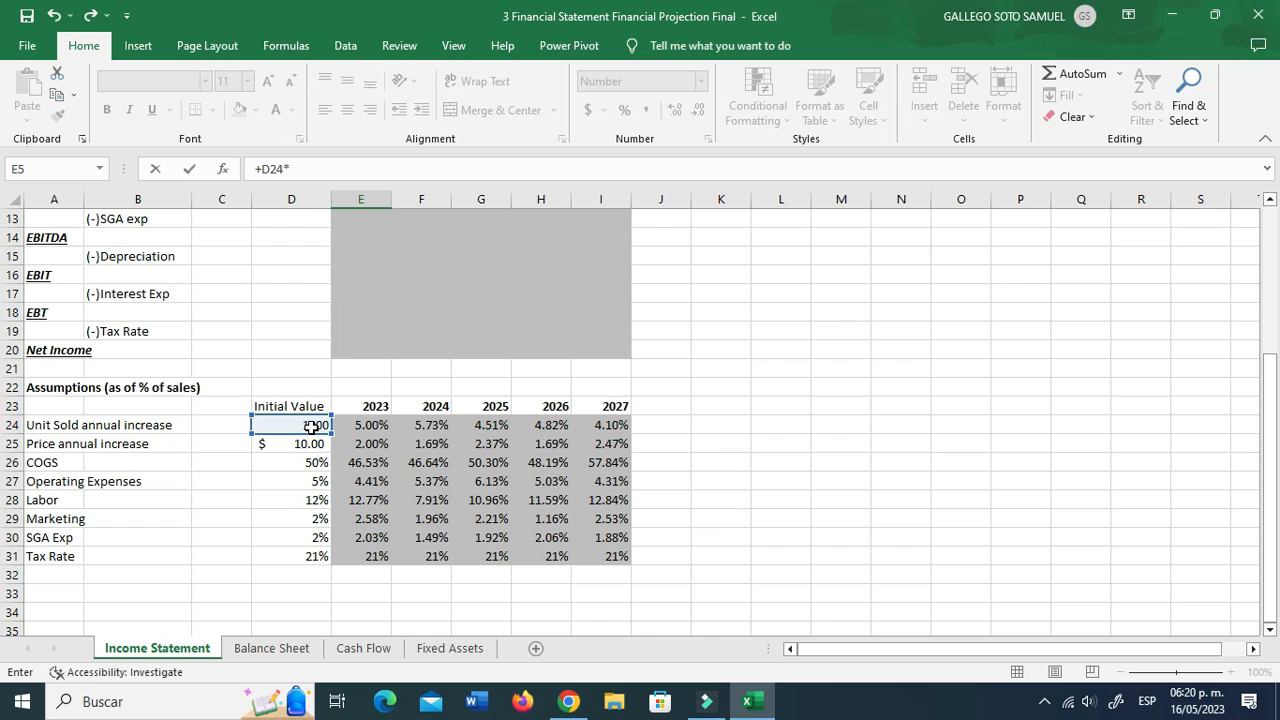
text((1+)
click(375, 428)
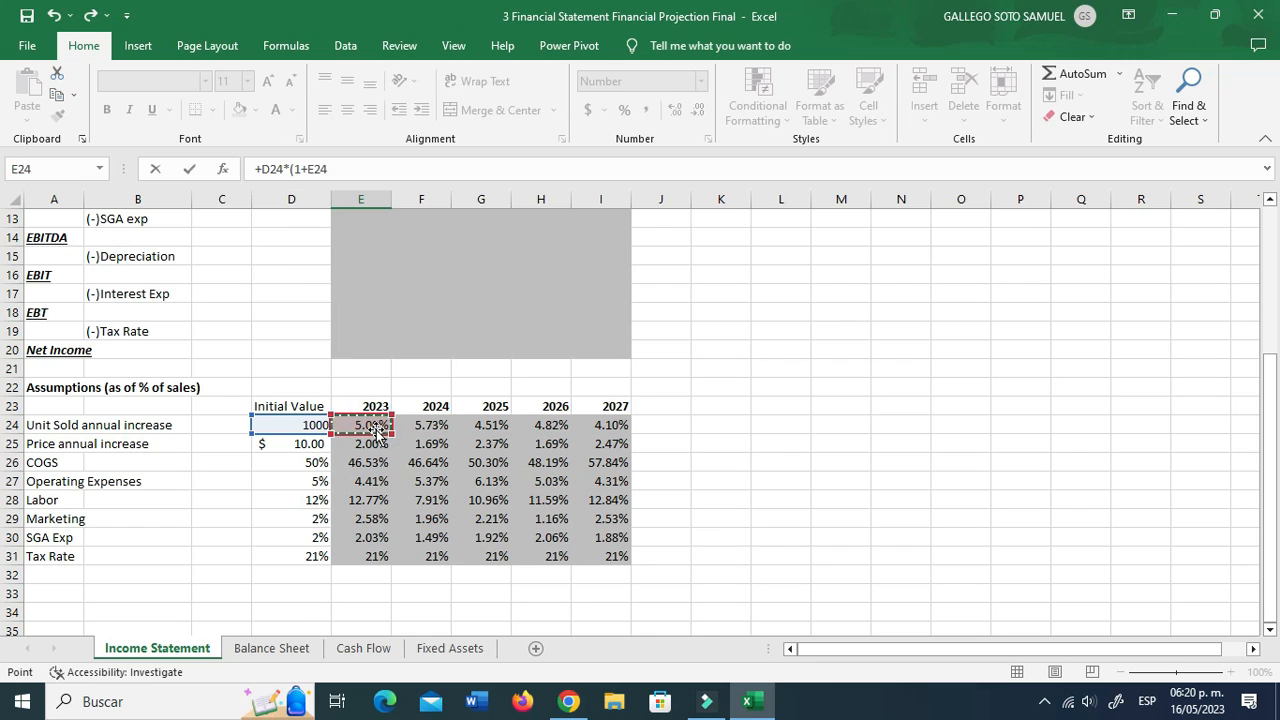
text())
key(shift+Return)
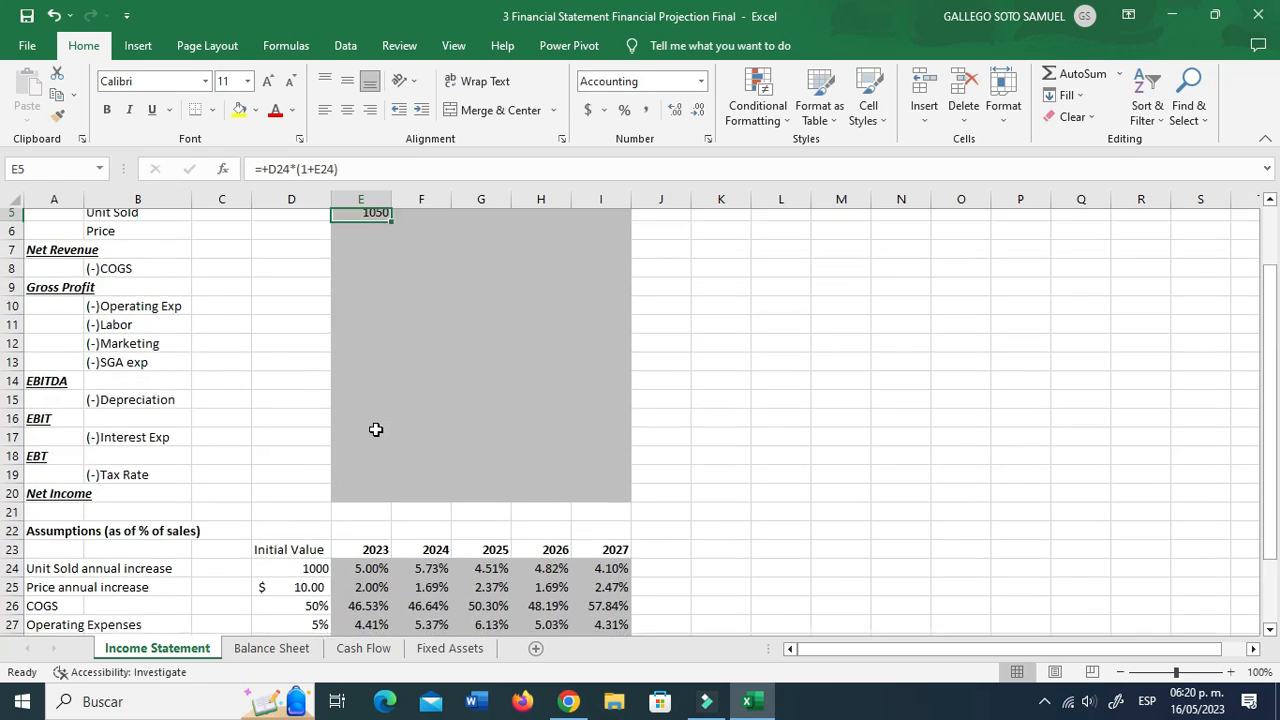
Step: Calculate the 2024 Unit Sold in F5 as +E5*(1+F24) and fill the formula across to 2027
key(Down)
key(Down)
key(Right)
key(Up)
text(+)
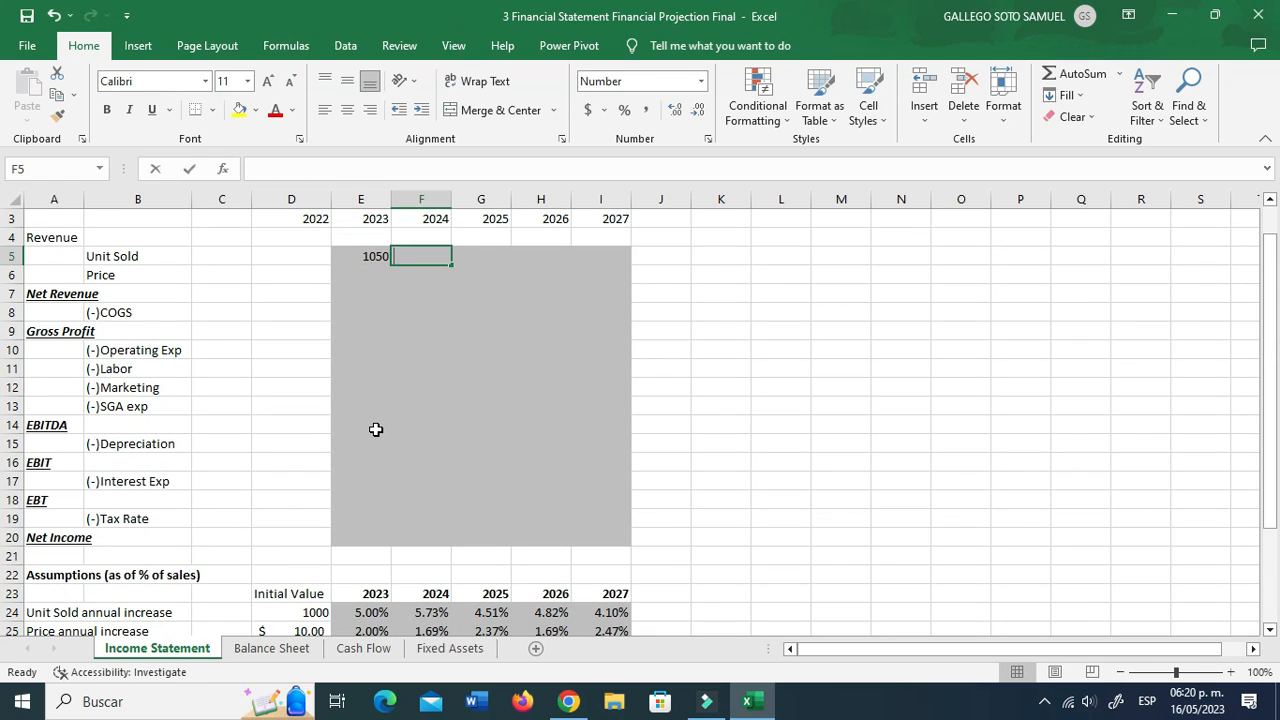
key(Left)
text(*)
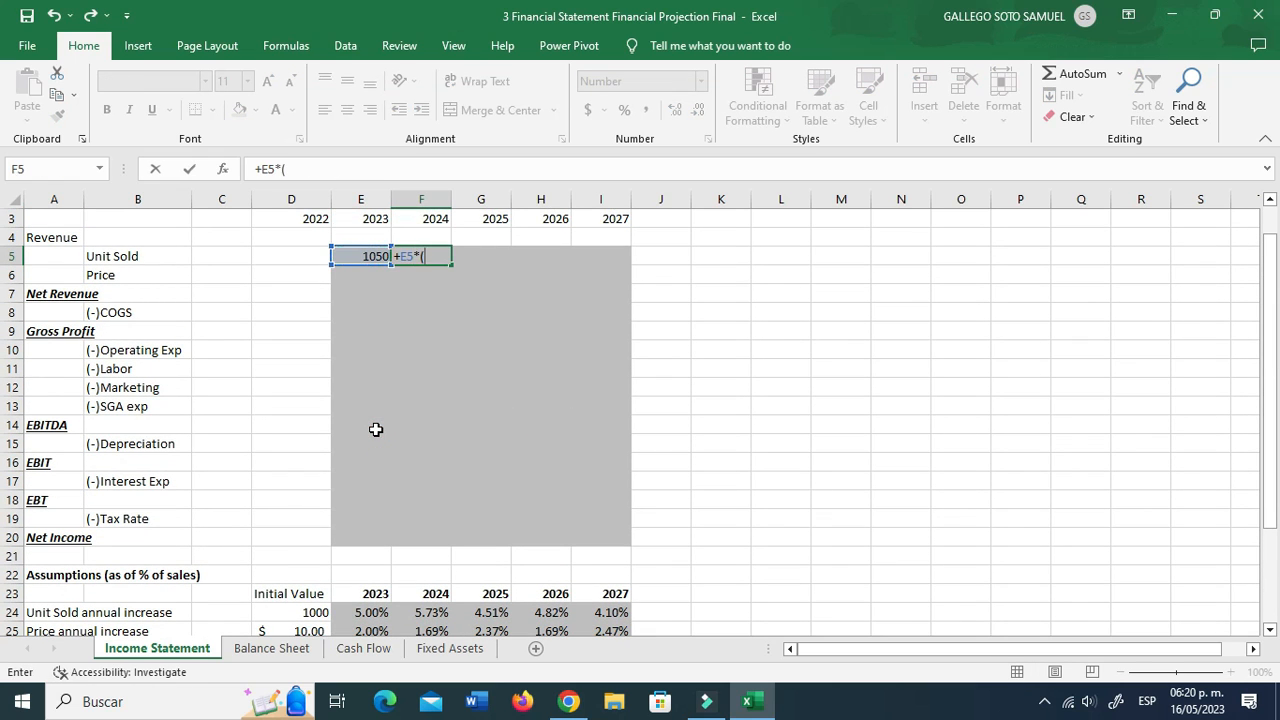
click(433, 610)
text())
key(Return)
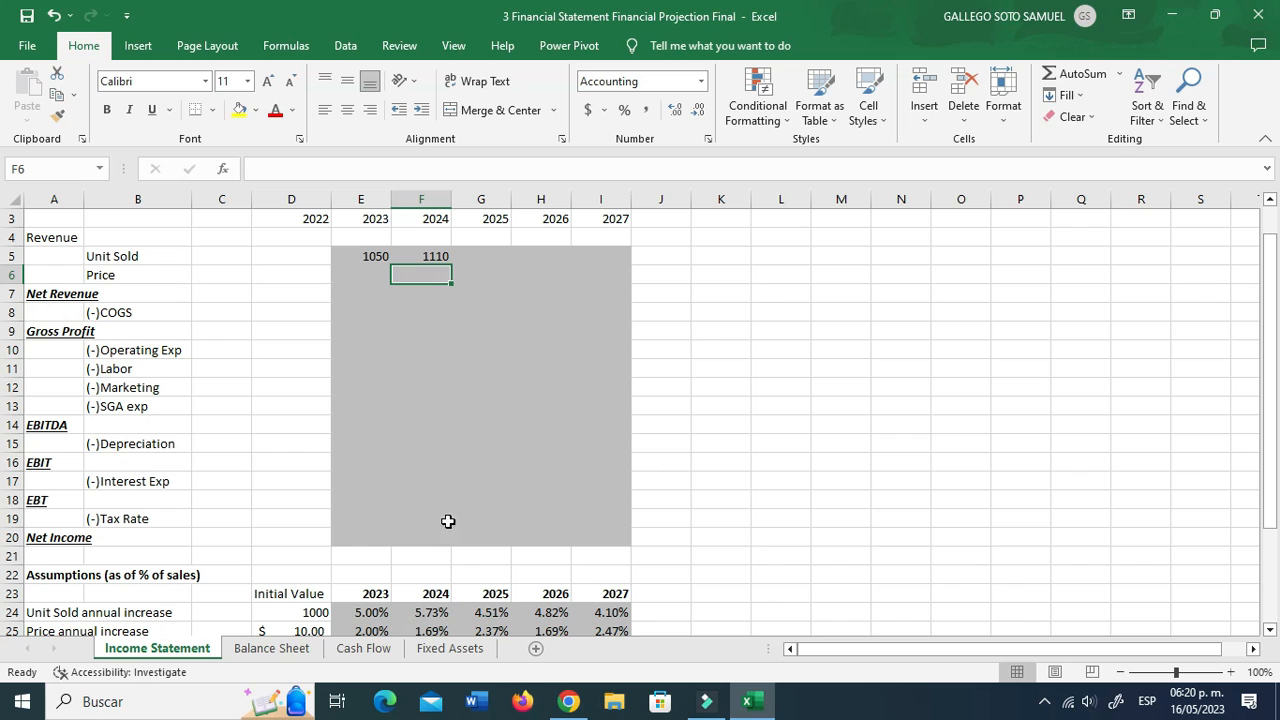
click(432, 256)
drag(459, 262, 612, 260)
Step: Calculate the 2023 Price in E6 from the initial price and its annual increase with the formula +D25*(1+E25)
click(371, 274)
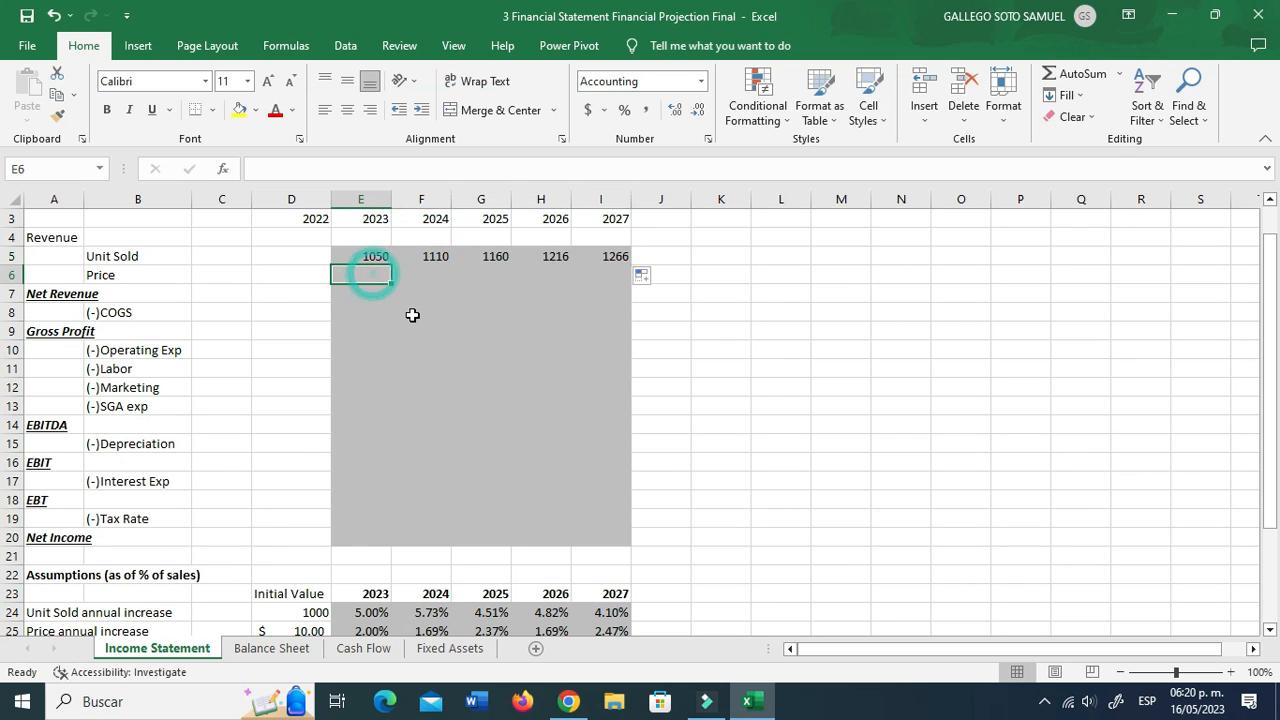
text(+)
scroll(355, 509, down, 1)
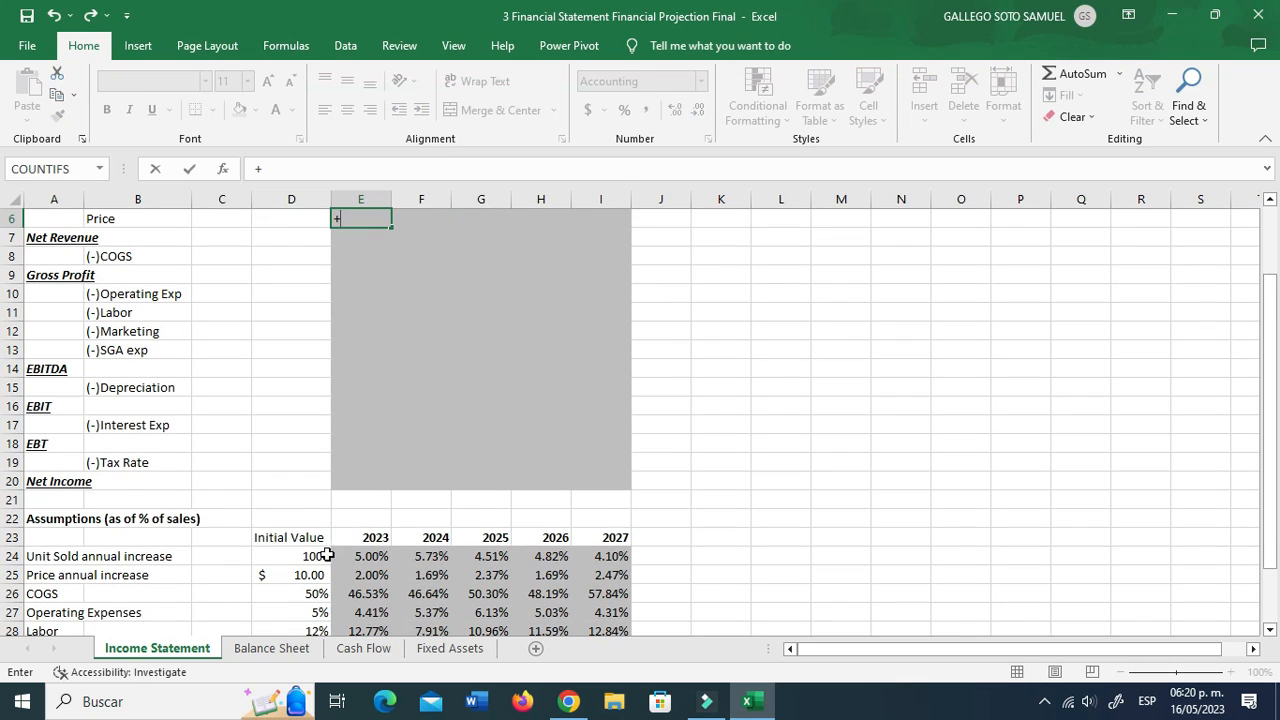
click(310, 575)
text(*)
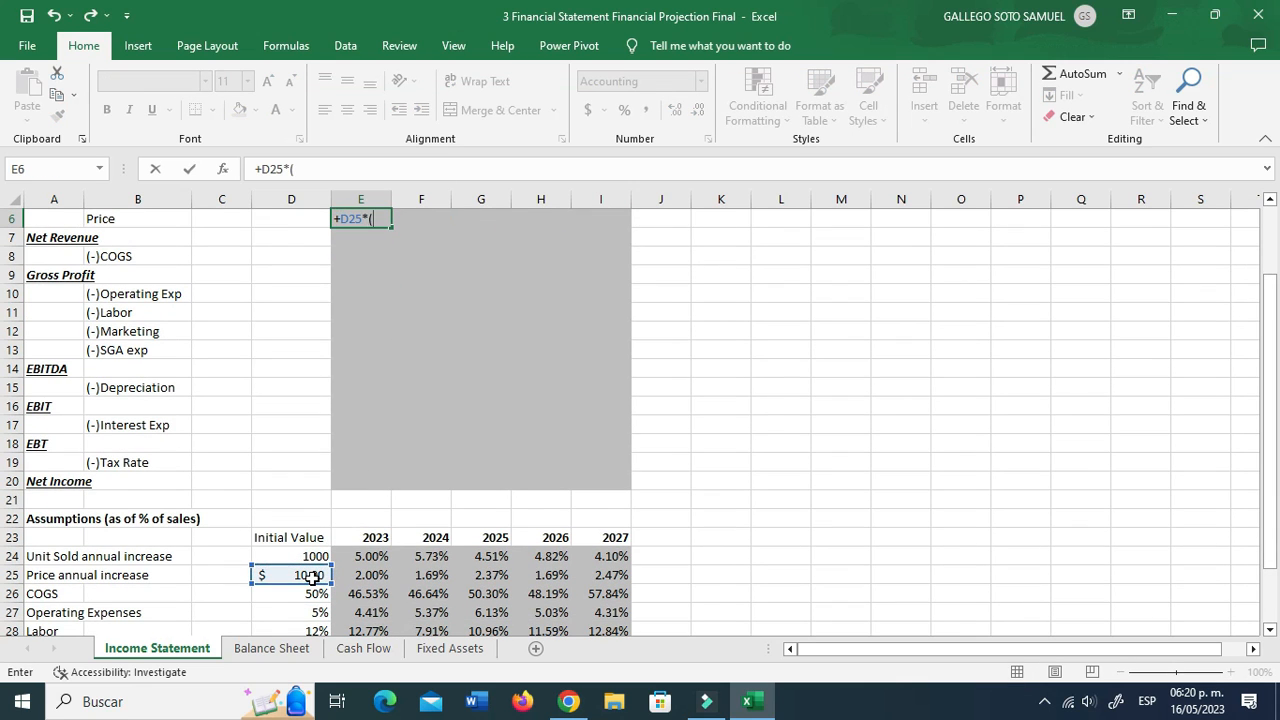
text((1+)
click(355, 573)
text())
key(ctrl+Return)
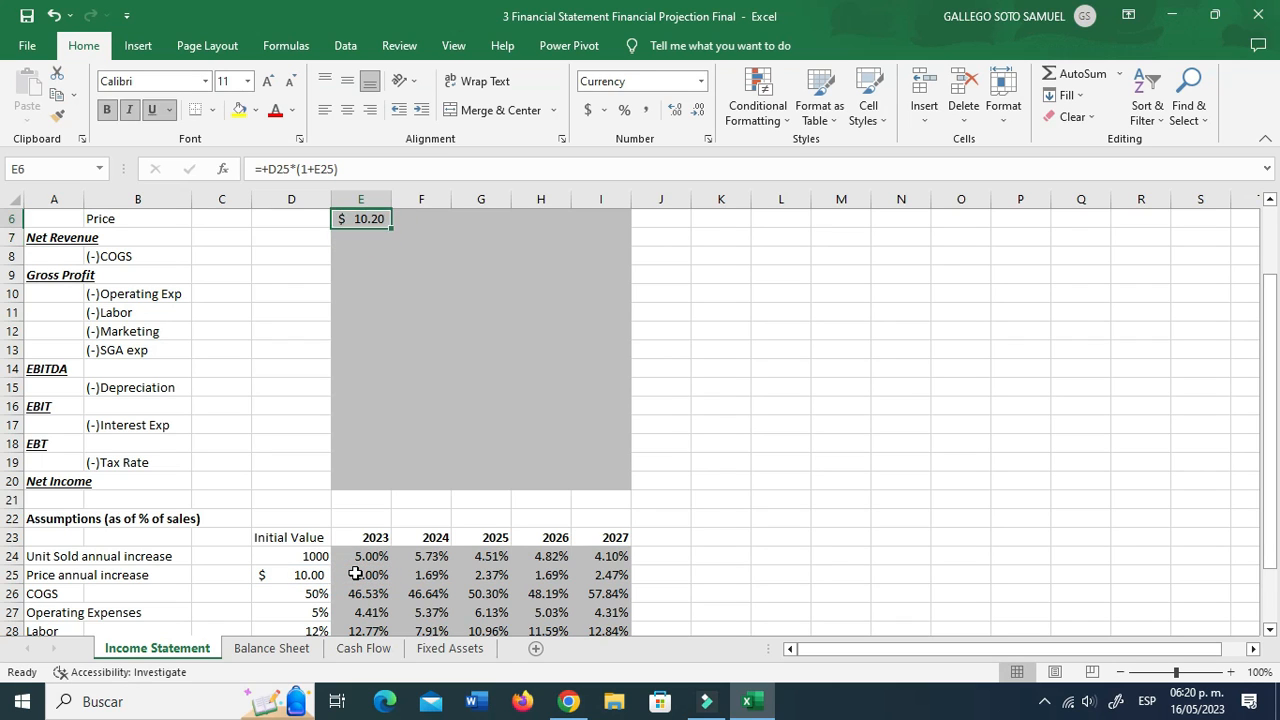
Step: Calculate the 2024 Price in F6 as +E6*(1+F25) and fill the formula across to 2027
key(Right)
text(+)
key(Left)
text(*)
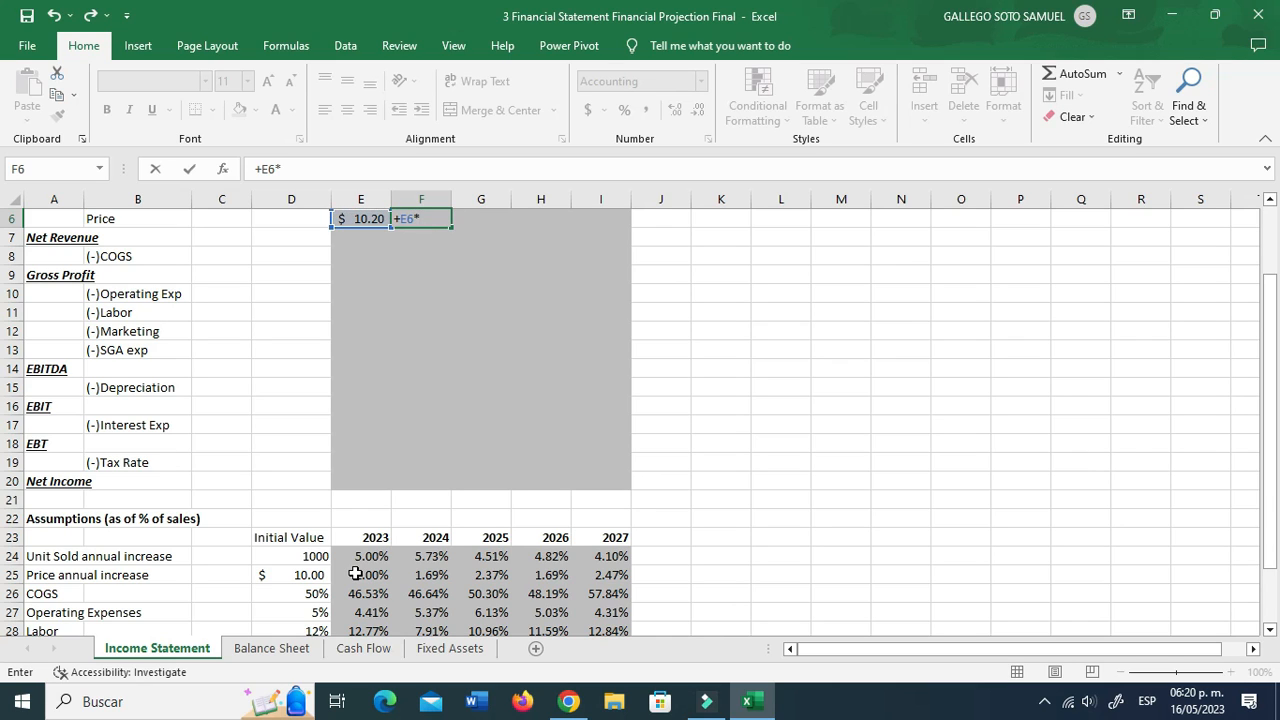
text((1+)
click(418, 577)
text())
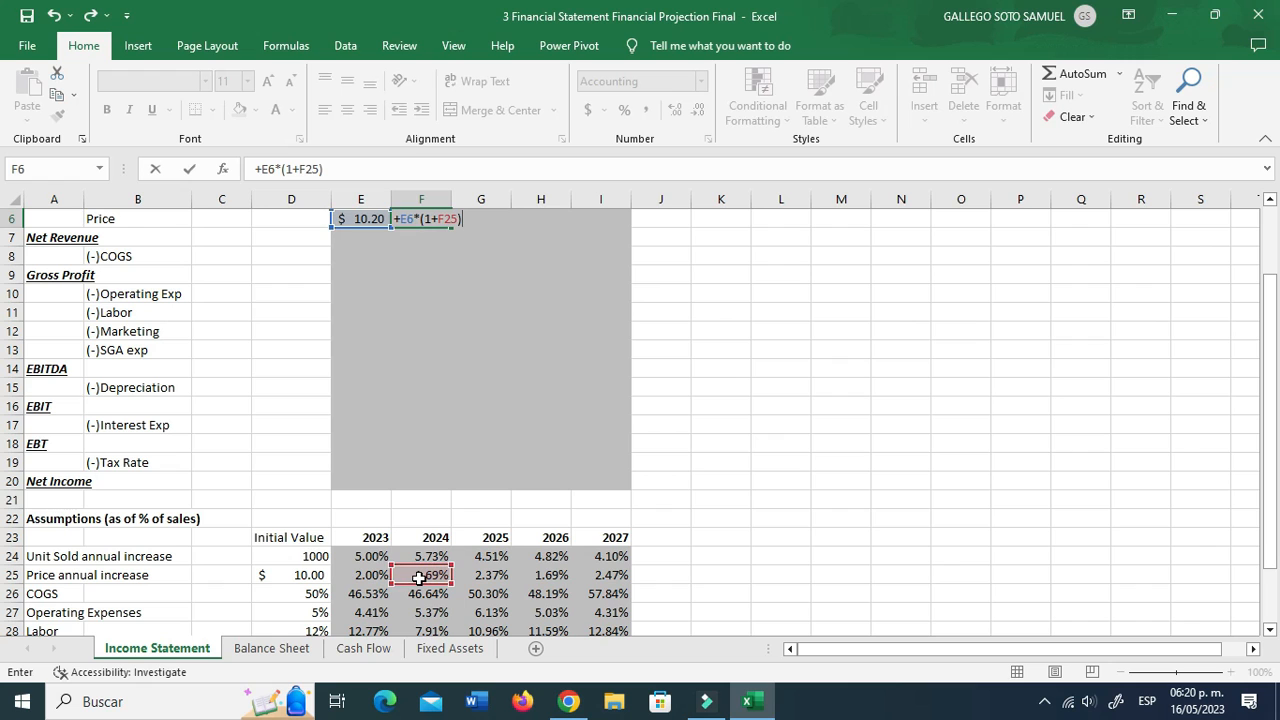
key(ctrl+Return)
scroll(418, 580, up, 2)
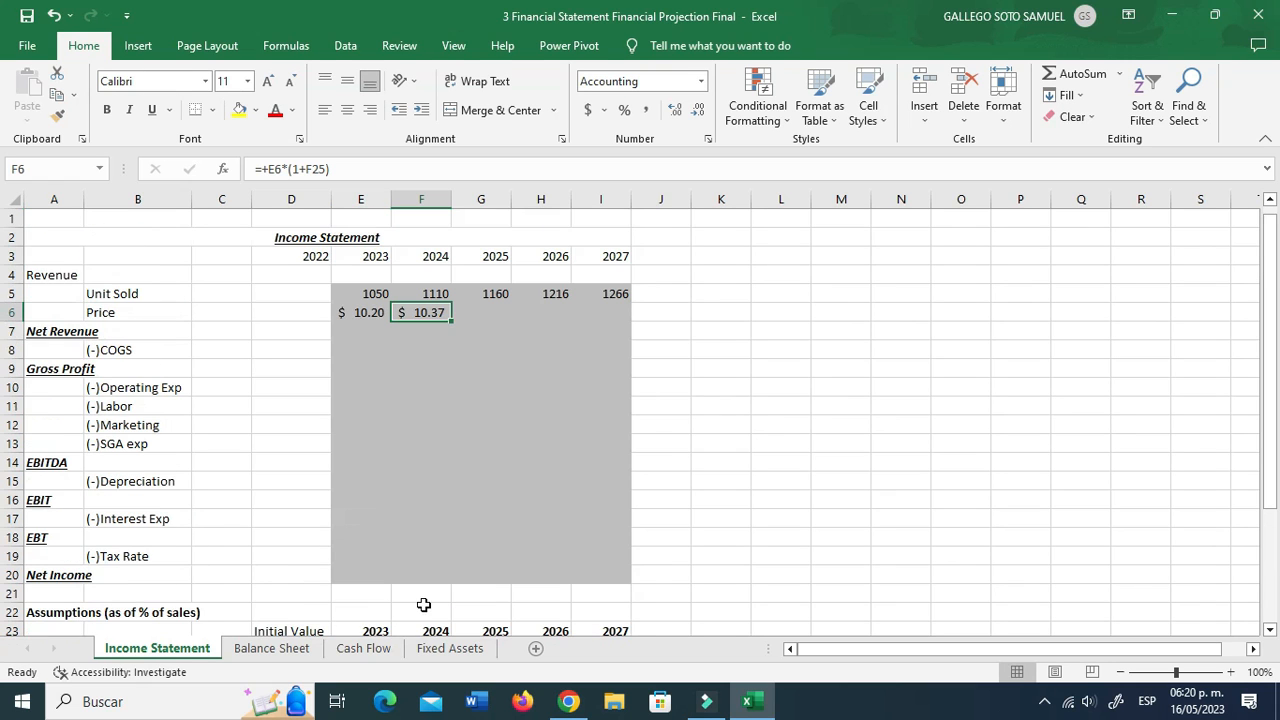
drag(451, 324, 601, 321)
Step: Round the 2023 Unit Sold in E5 to whole units with =ROUND(D24*(1+E24),0)
click(363, 289)
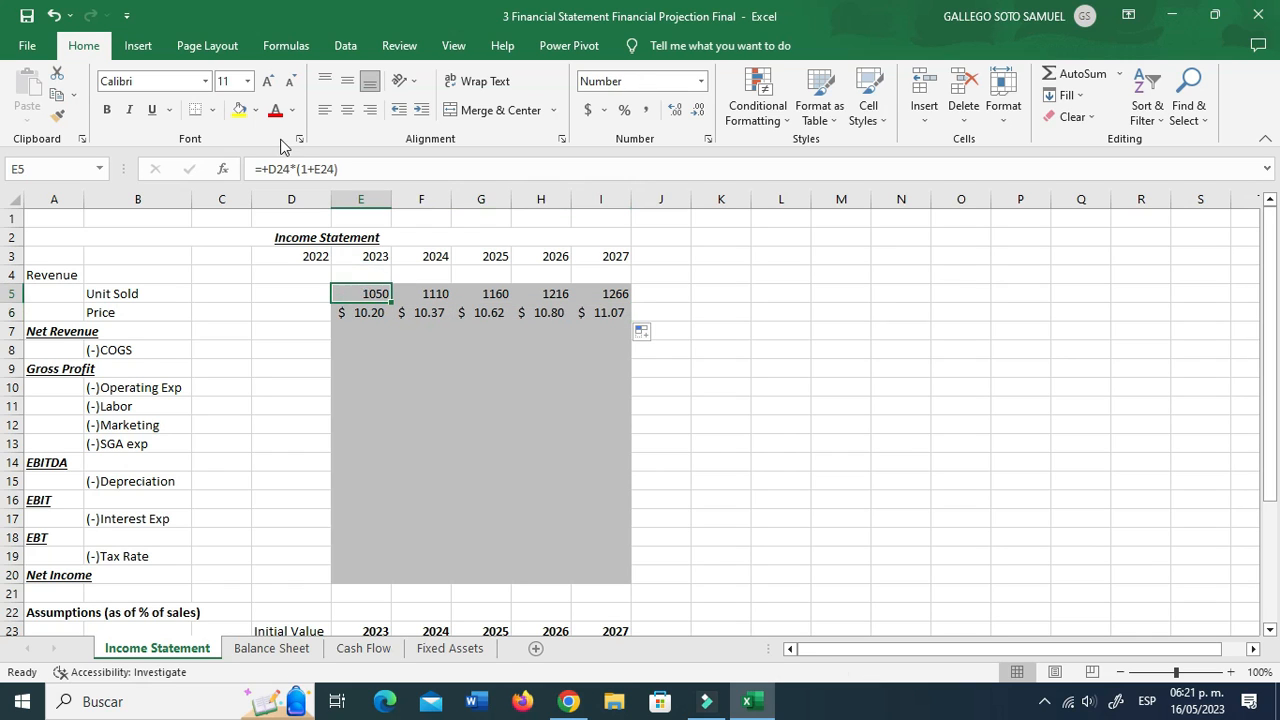
click(268, 168)
text(round)
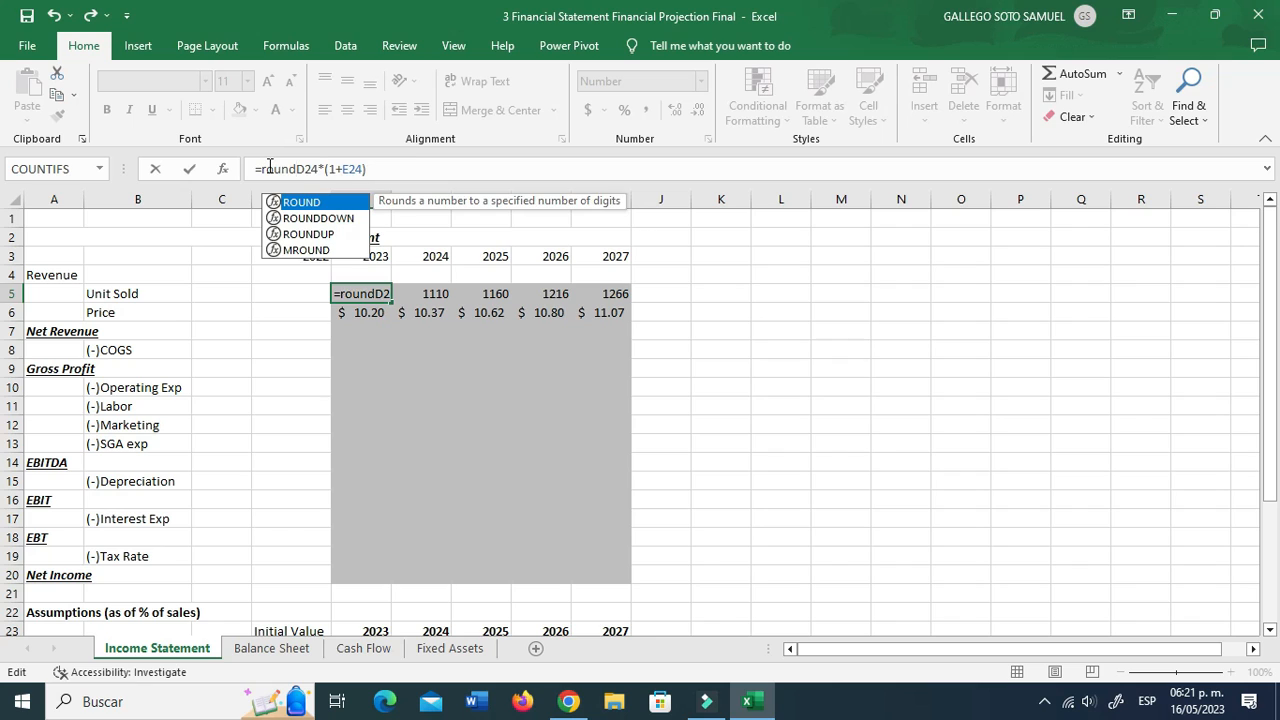
text(()
click(381, 168)
text(,0))
key(Return)
Step: Round the 2024 Unit Sold in F5 with =ROUND(E5*(1+F24),0) and fill the formula across to 2027
key(Up)
key(Right)
click(263, 168)
key(Delete)
text(round()
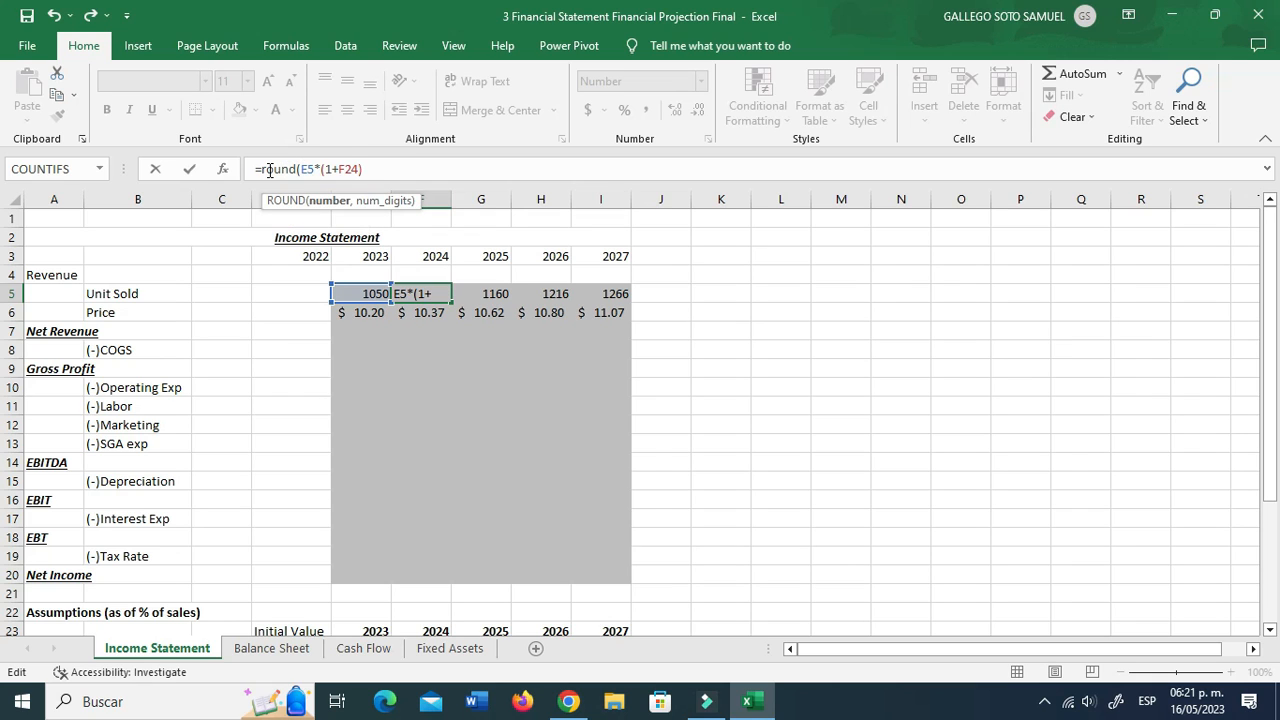
click(375, 167)
text(,)
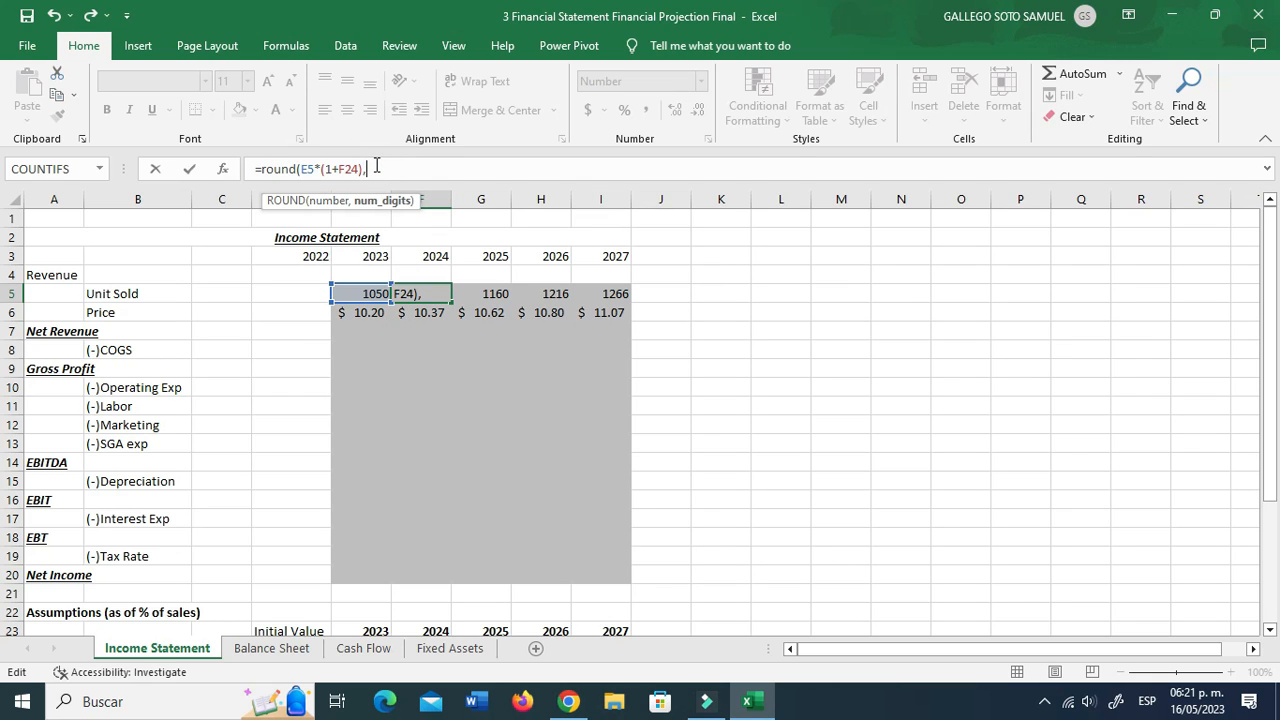
text(0))
key(Return)
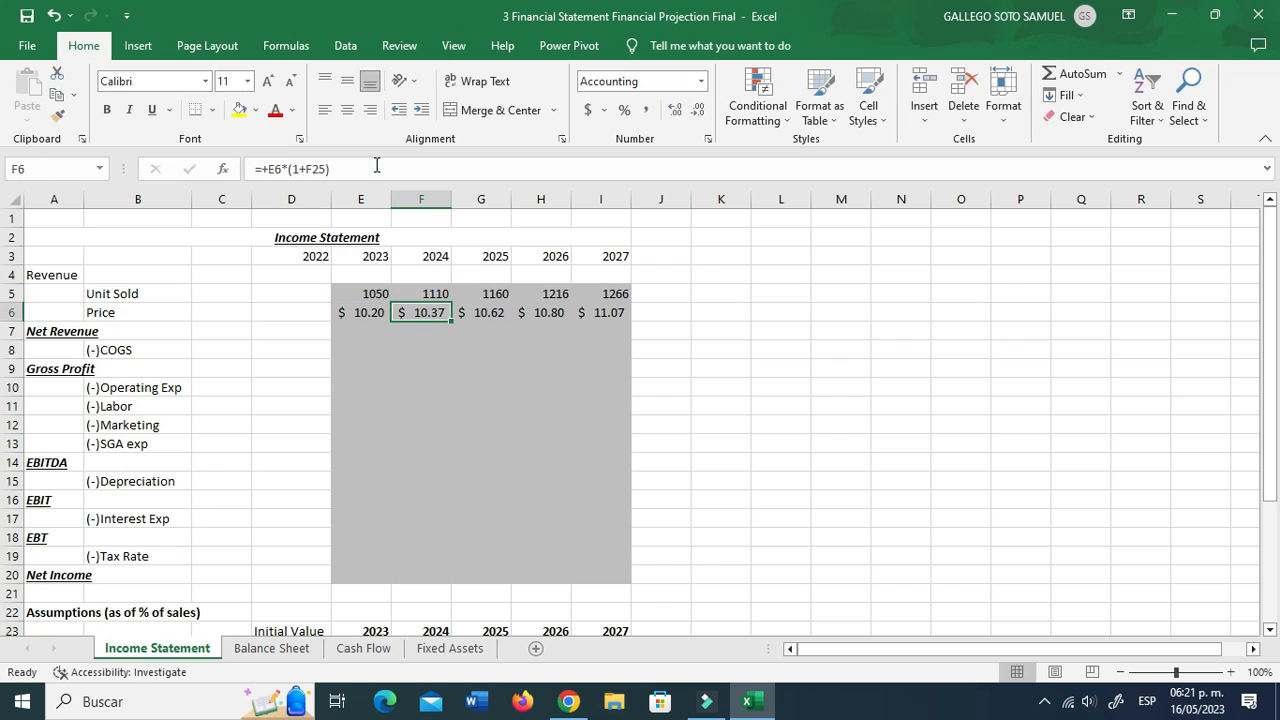
click(435, 291)
drag(451, 302, 622, 298)
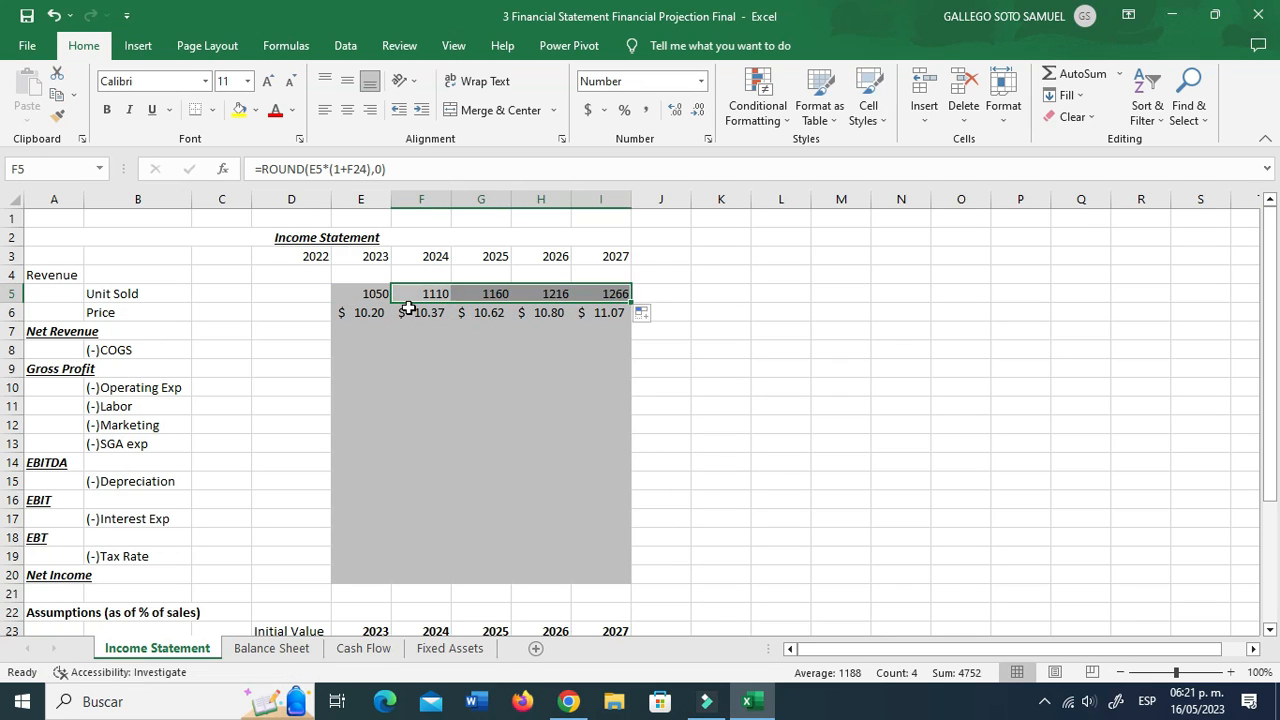
Step: Calculate the 2023 Net Revenue in E7 by multiplying Unit Sold by Price with +E5*E6
click(385, 333)
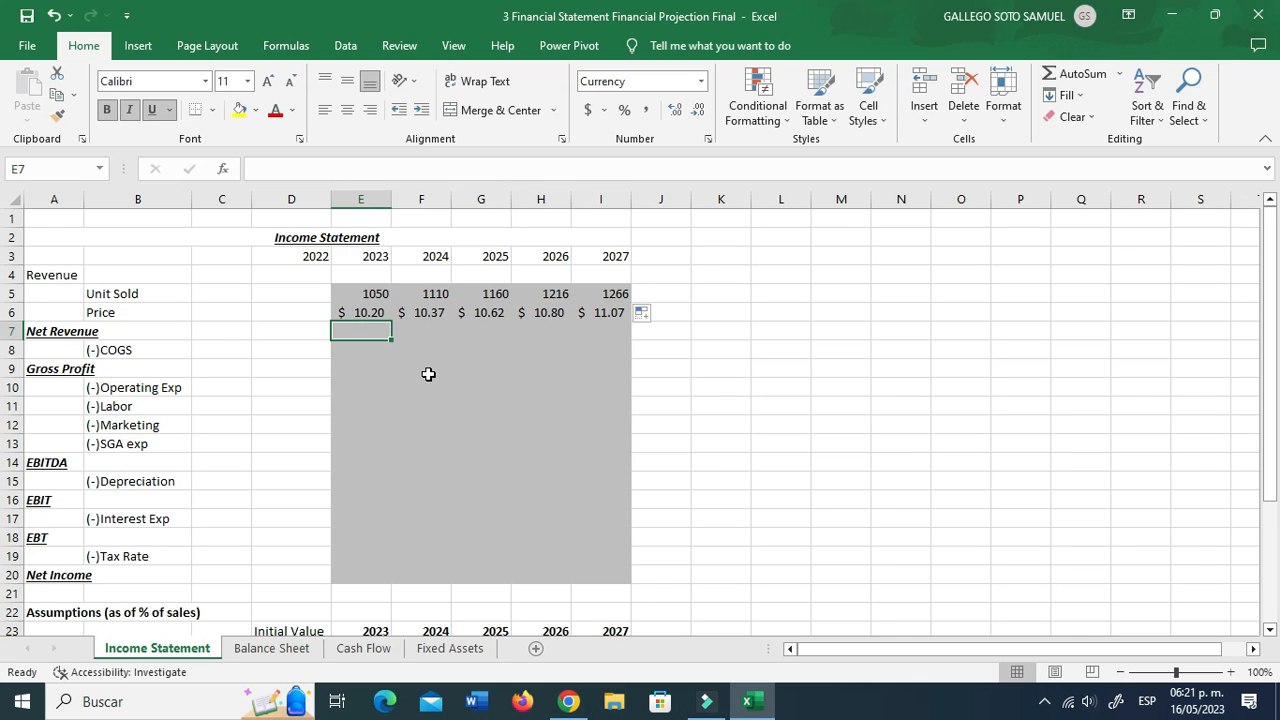
text(+)
key(Up)
key(Up)
text(*)
key(Up)
key(ctrl+Return)
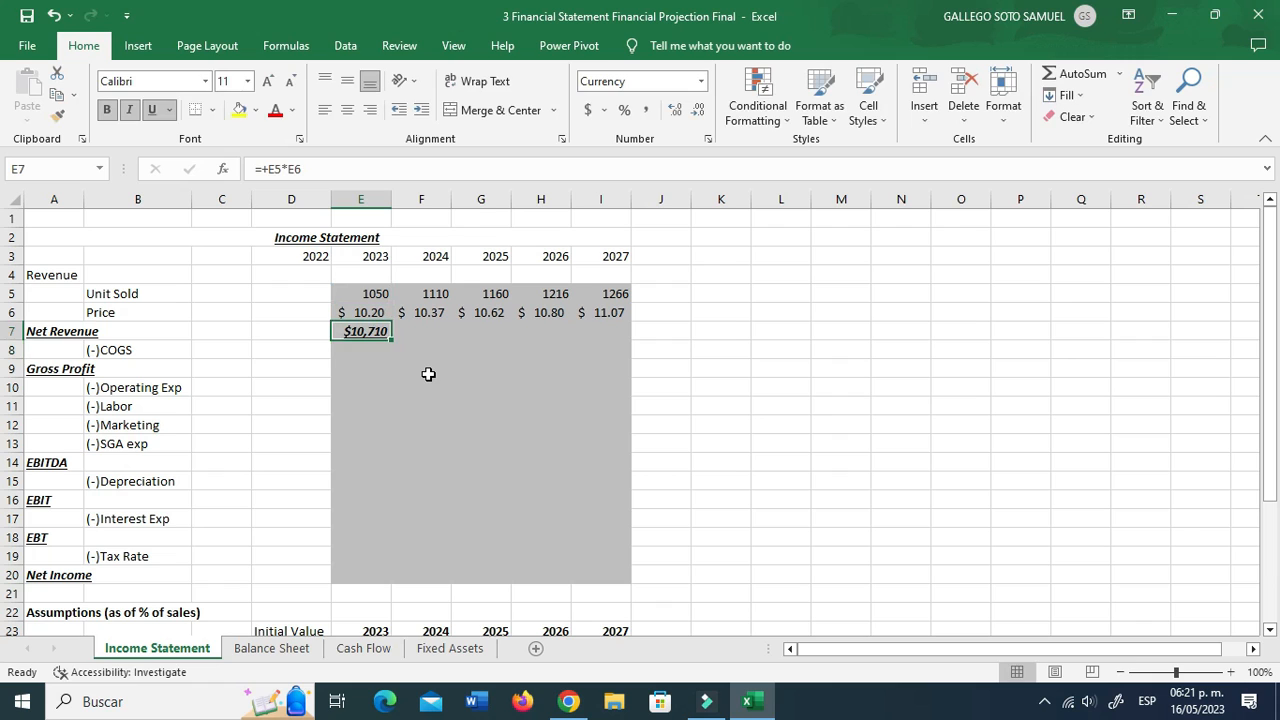
Step: Copy the 2023 Net Revenue formula across the row to 2027
key(ctrl+c)
key(shift+Right)
key(shift+Right)
key(shift+Right)
key(shift+Right)
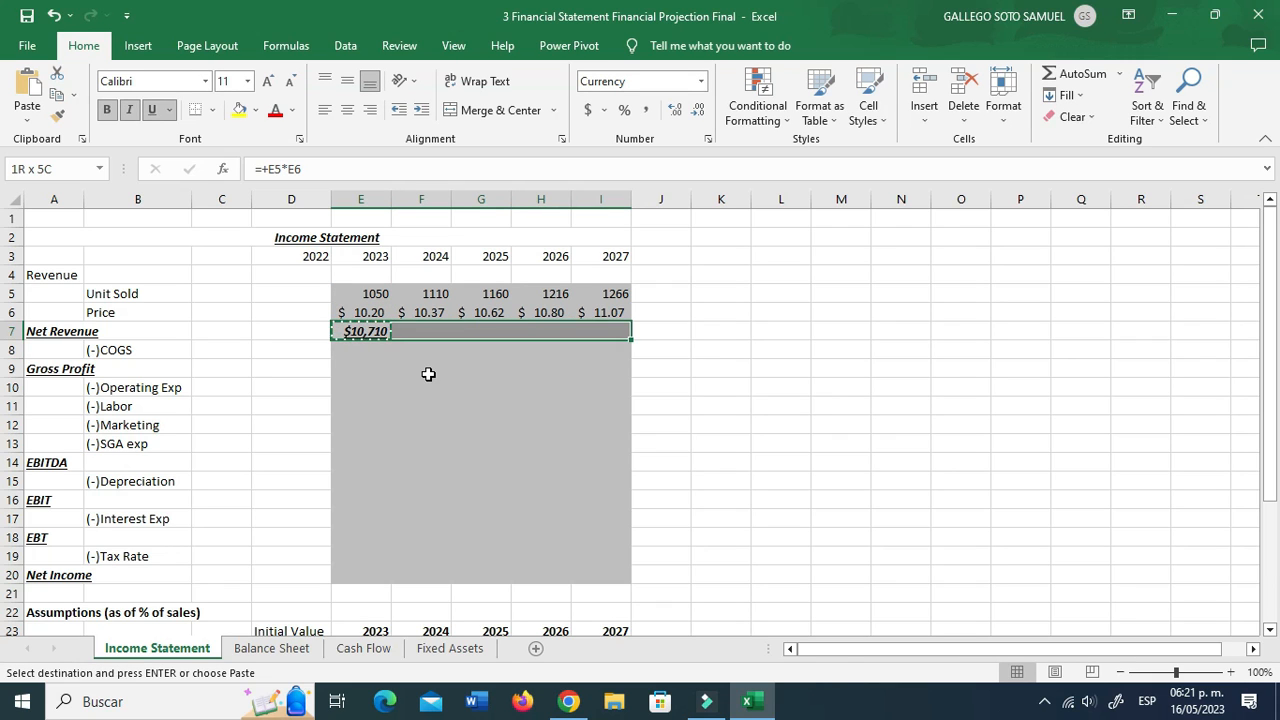
key(ctrl+v)
key(Escape)
Step: Calculate the 2023 COGS in E8 as +E7*E26 and fill the formula across to 2027
key(Down)
text(+)
key(Up)
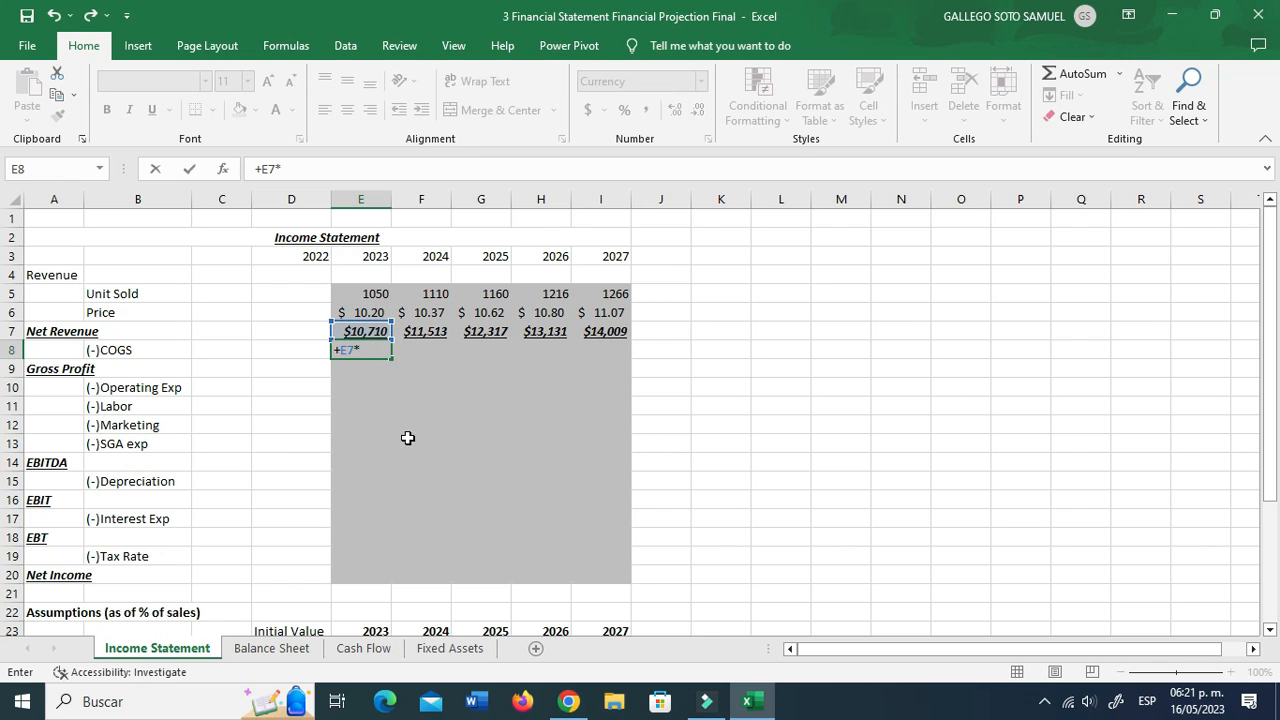
text(*)
scroll(406, 440, down, 3)
click(382, 521)
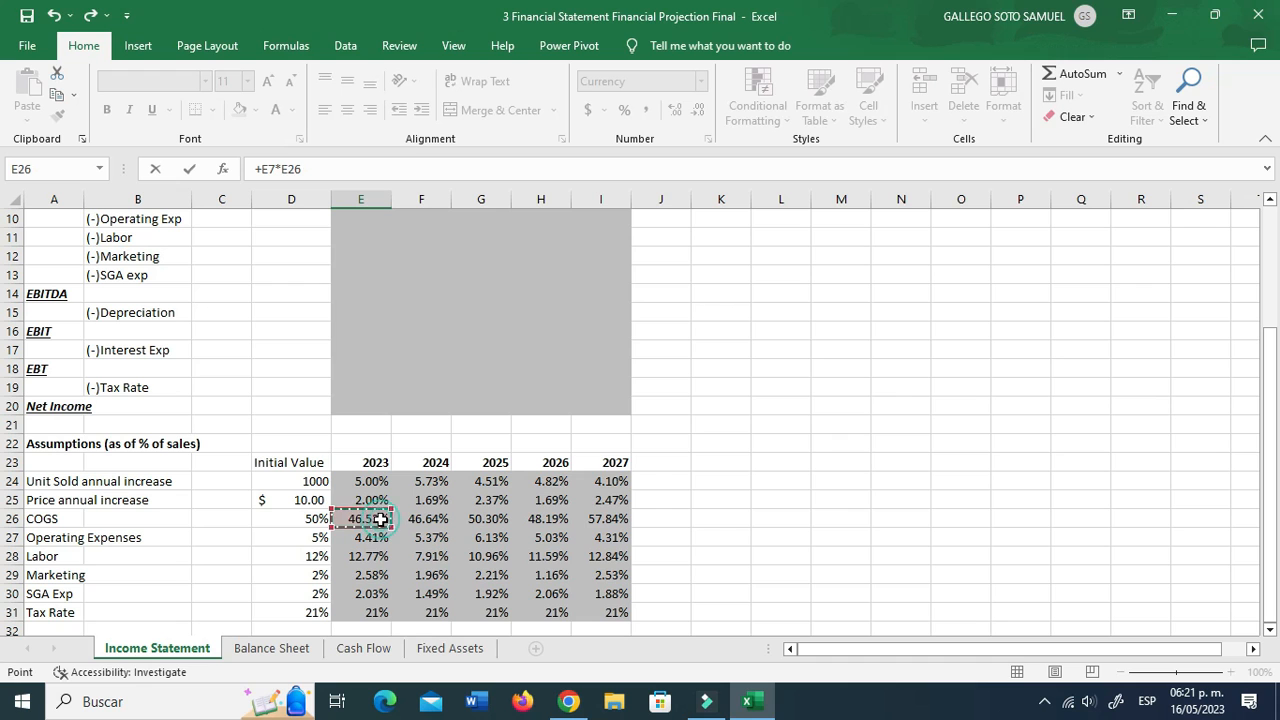
key(ctrl+Return)
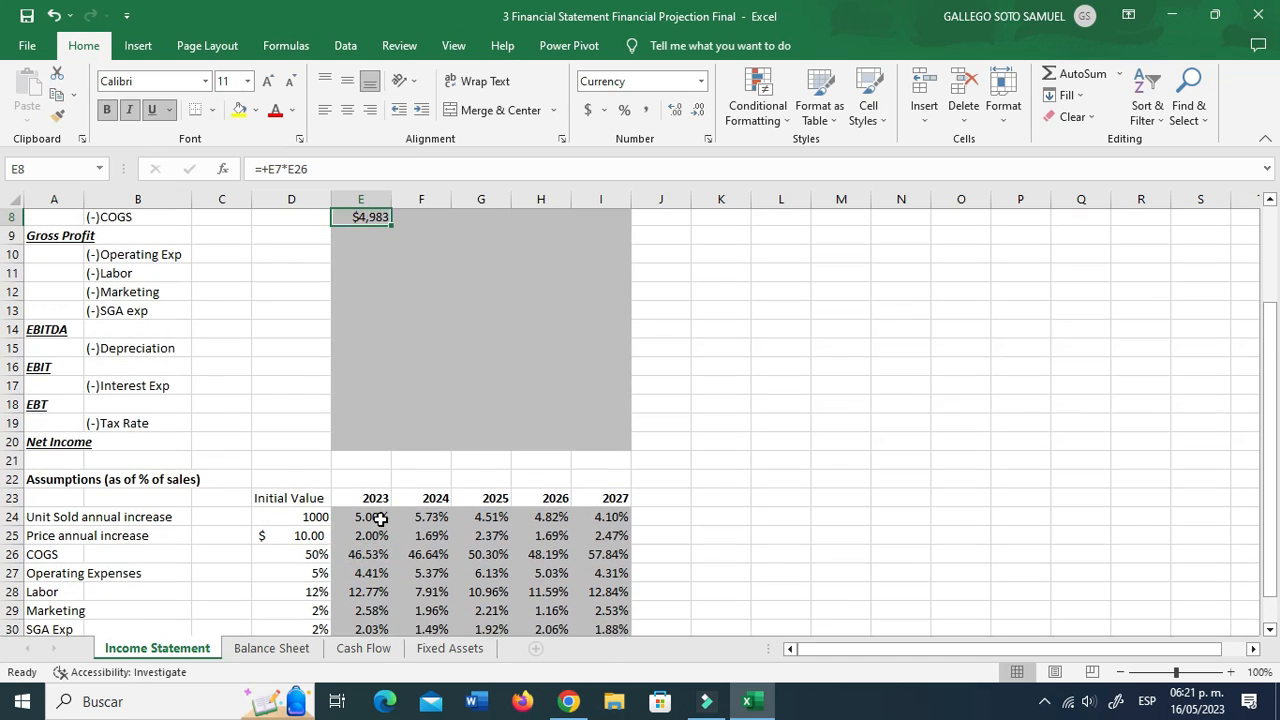
scroll(402, 444, up, 3)
drag(391, 357, 603, 355)
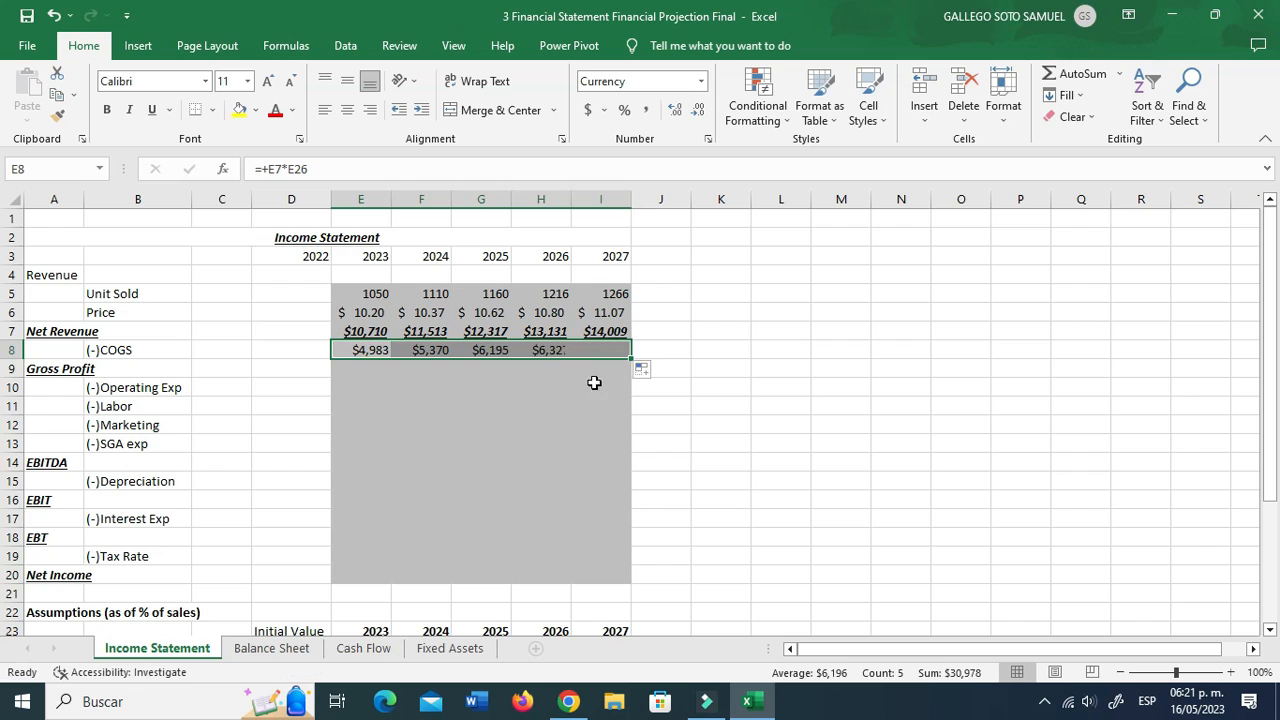
click(360, 369)
text(+)
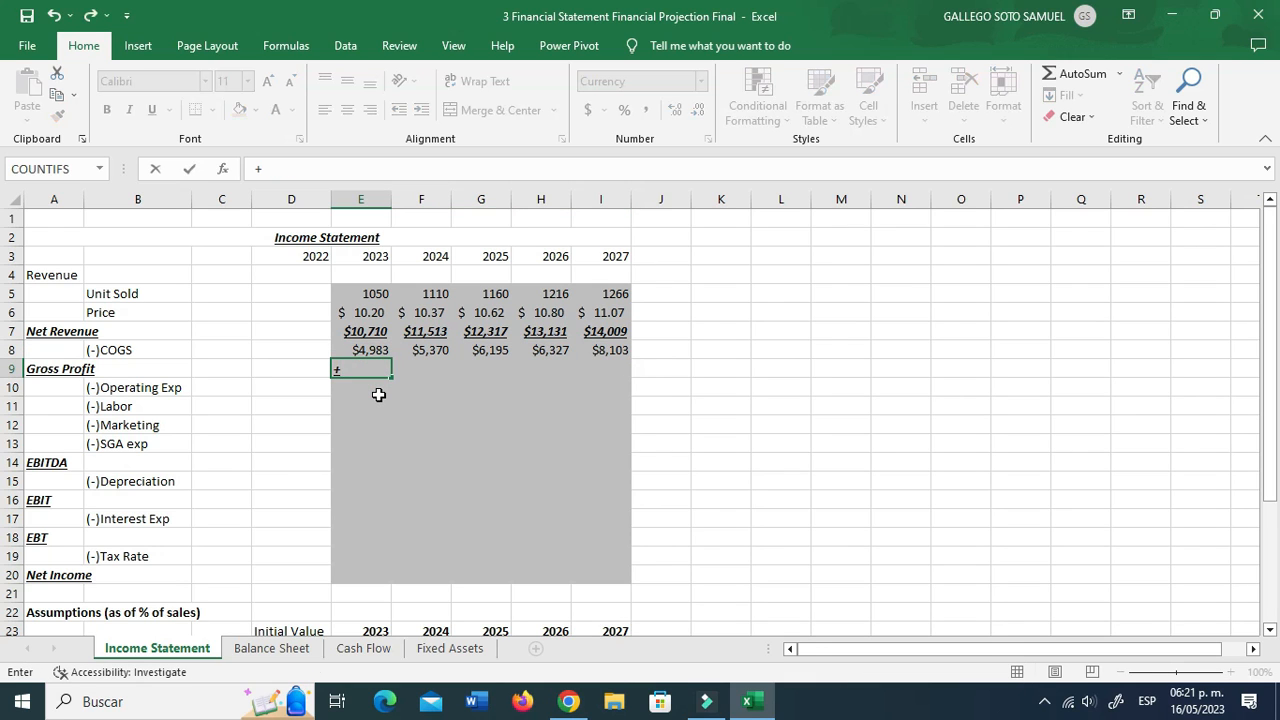
key(Escape)
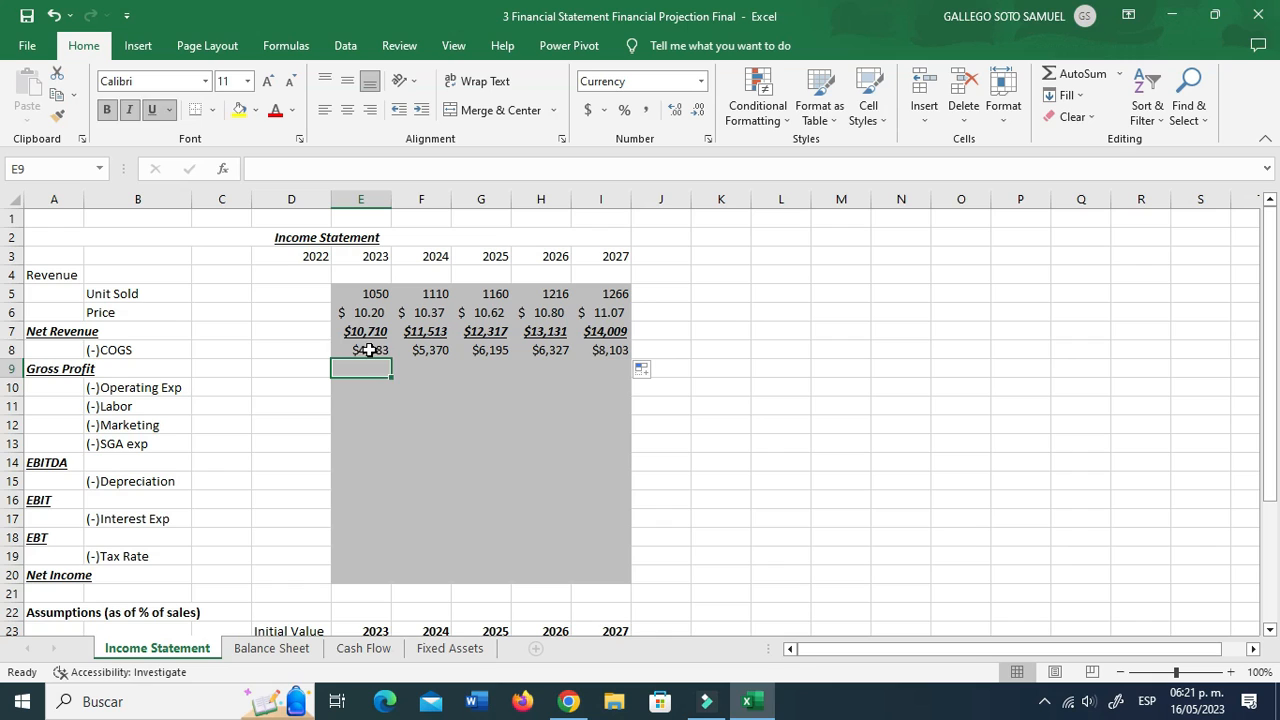
Step: Make the COGS formula in E8 negative as =-E7*E26 and fill it across to 2027 again
click(370, 350)
click(272, 170)
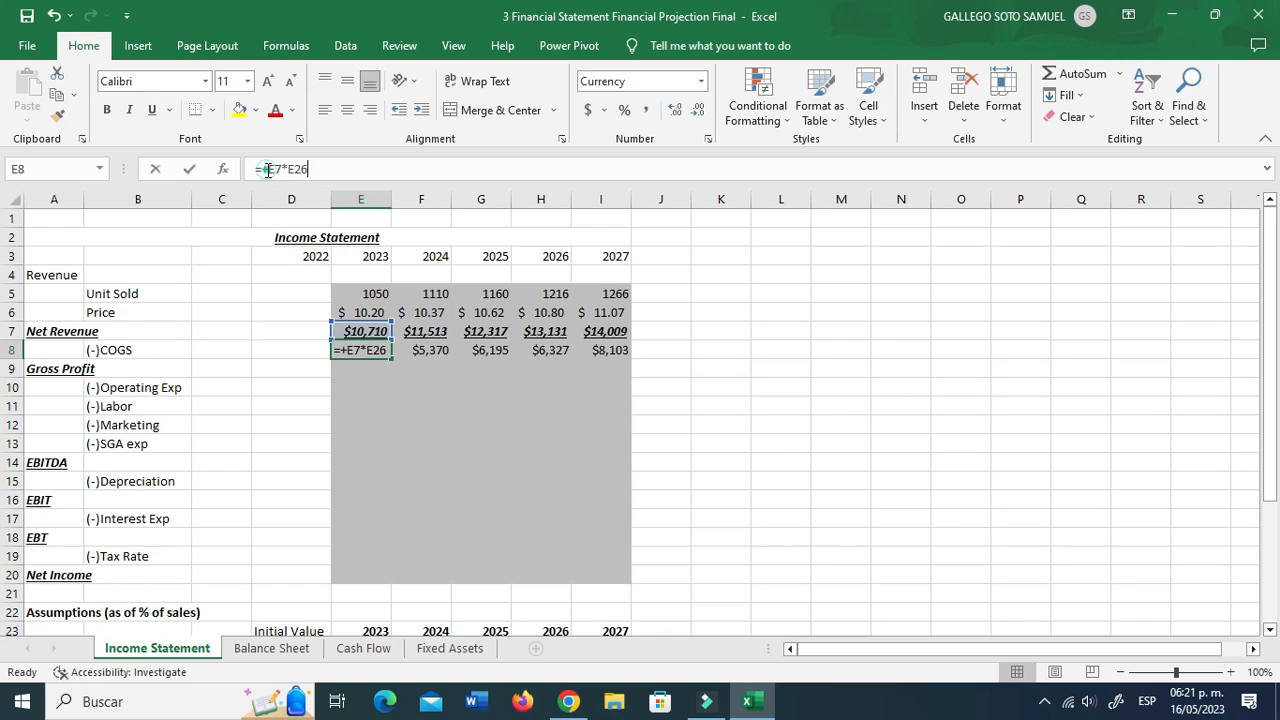
key(BackSpace)
text(-)
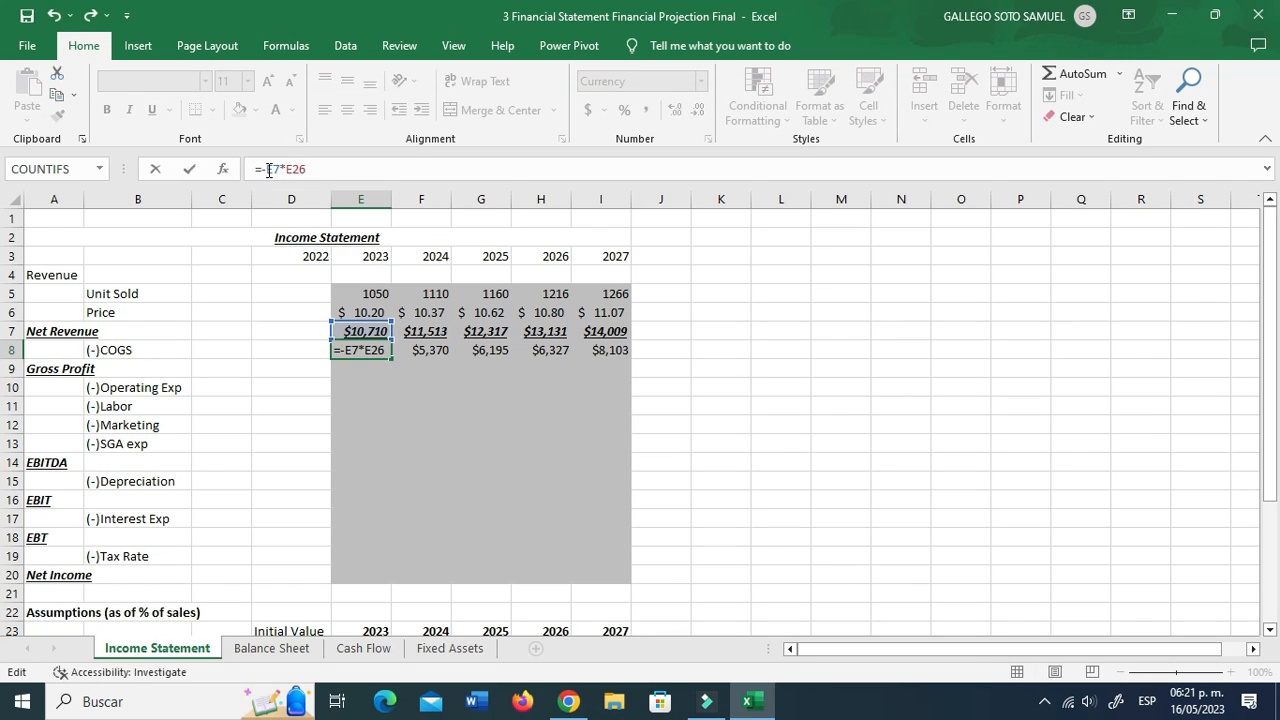
key(Return)
click(361, 344)
drag(391, 359, 615, 355)
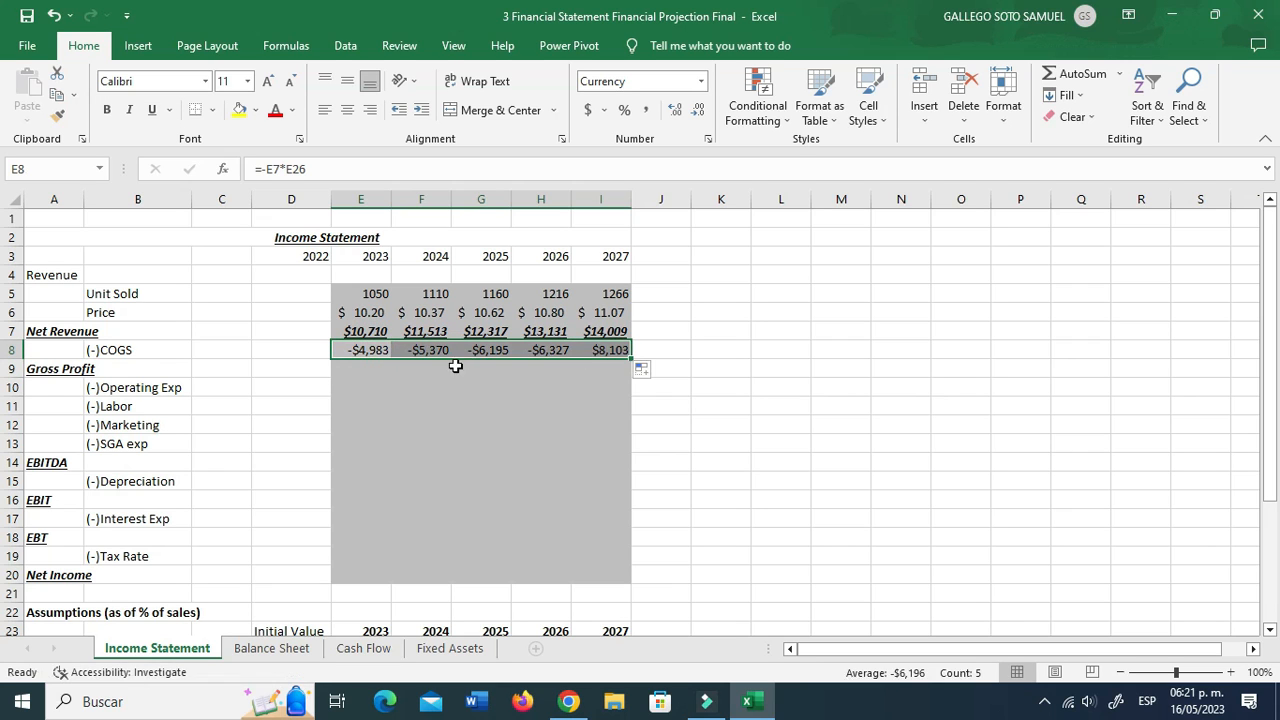
Step: Calculate the 2023 Gross Profit in E9 by adding Net Revenue and COGS with +SUM(E7:E8)
click(386, 372)
text(+sum)
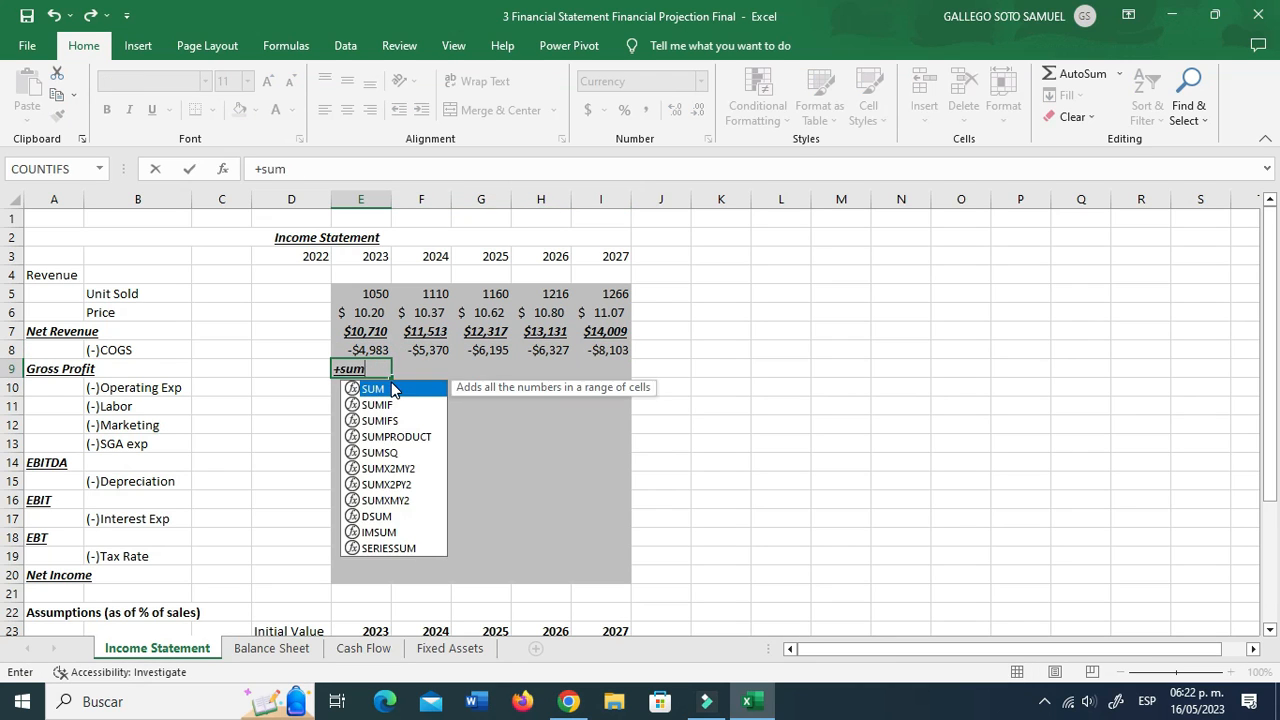
double_click(391, 389)
drag(365, 333, 368, 352)
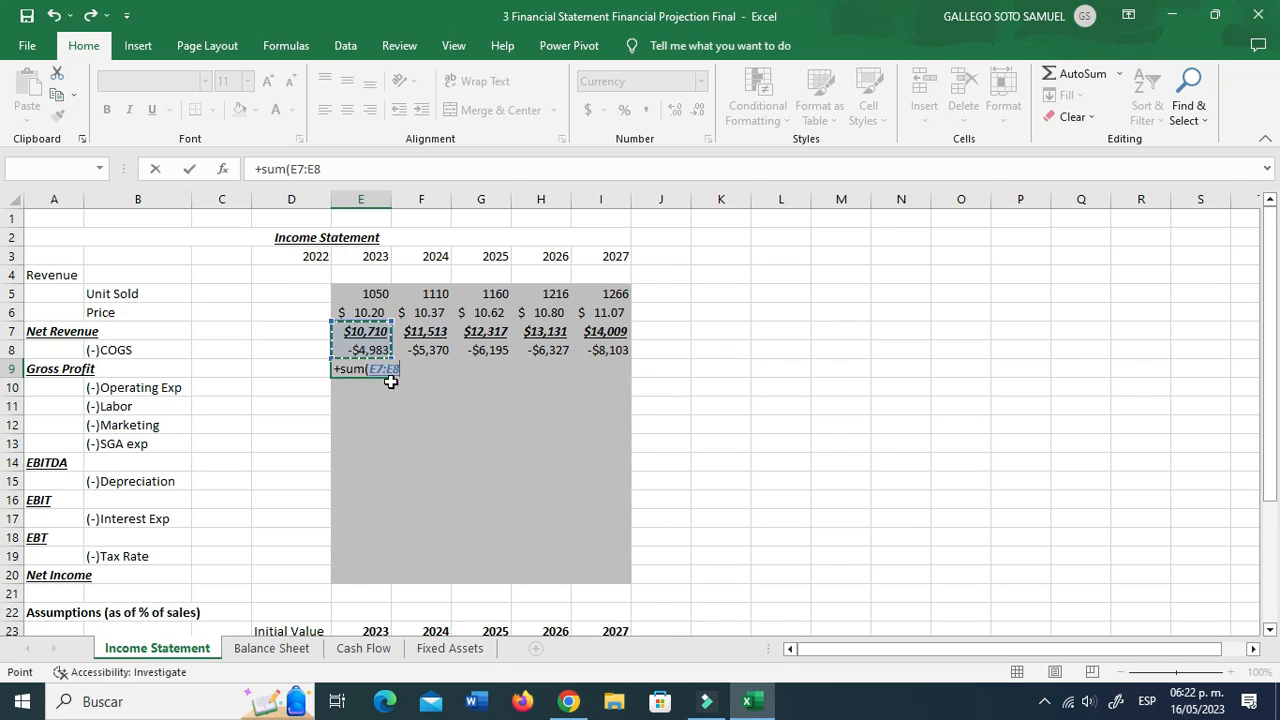
key(Return)
Step: Copy the 2023 Gross Profit formula across the row to 2027
key(ctrl+c)
key(shift+Right)
key(shift+Right)
key(shift+Right)
key(shift+Right)
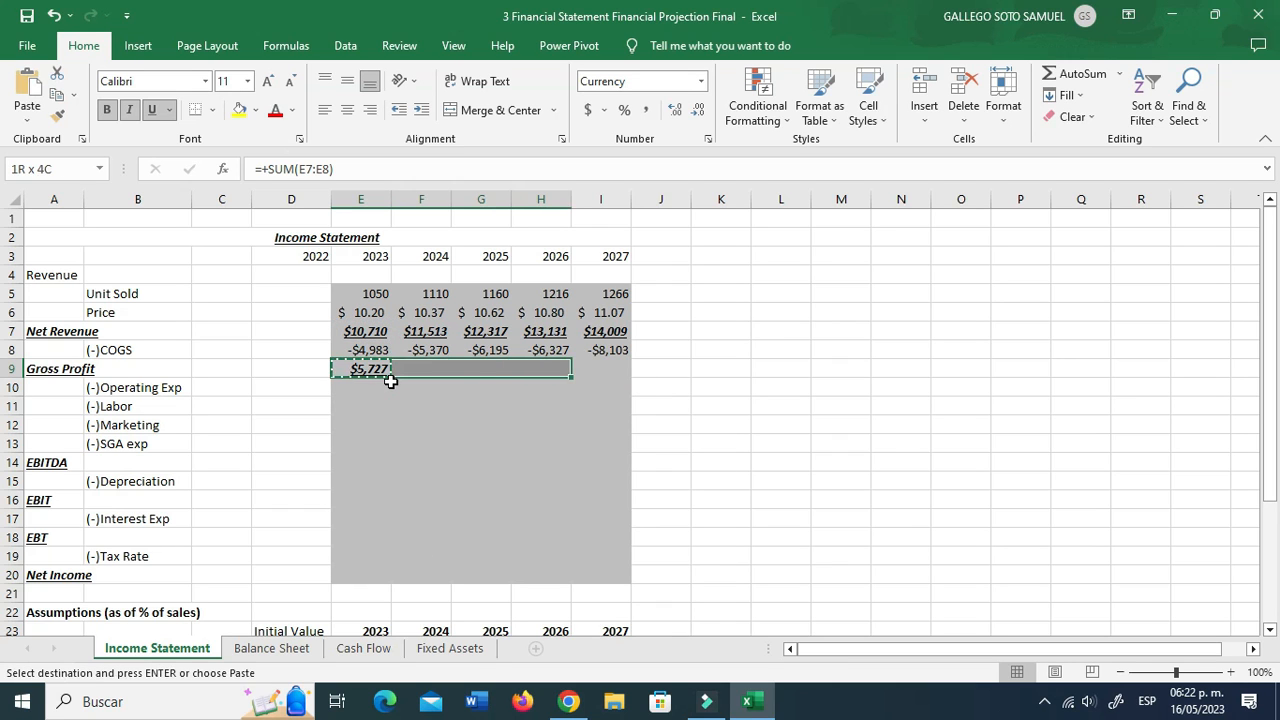
key(ctrl+v)
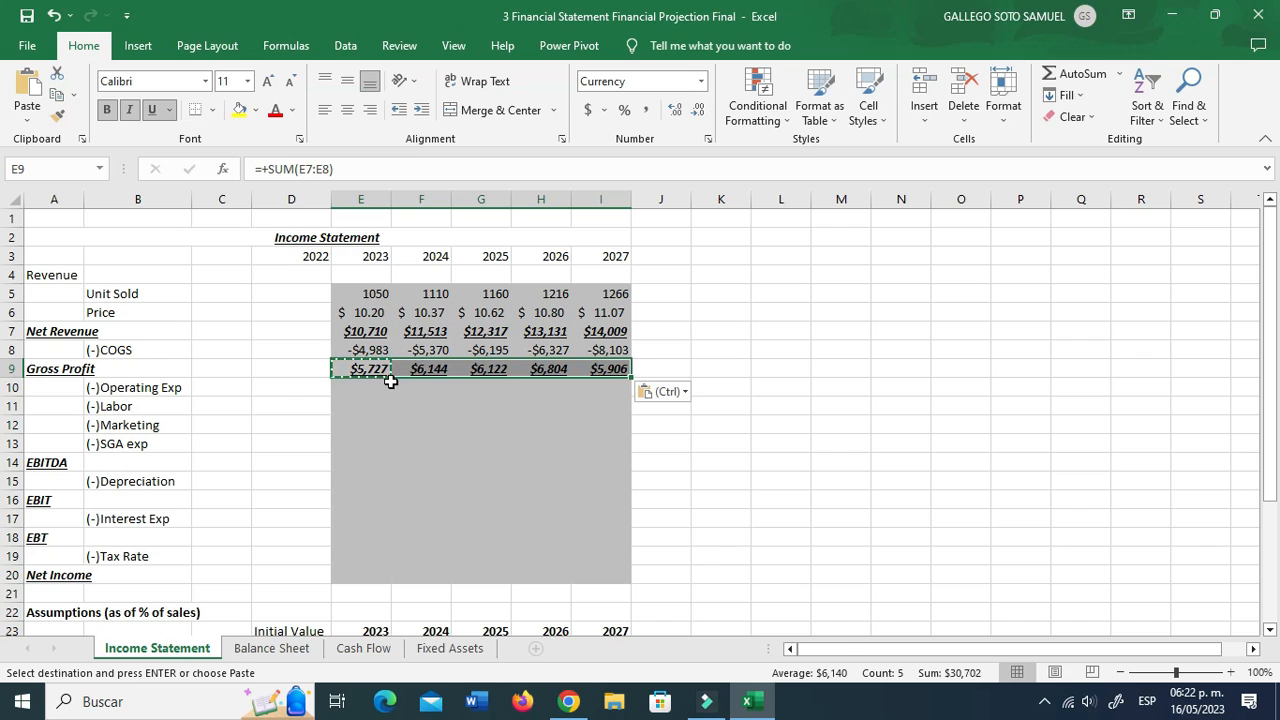
key(Down)
key(Escape)
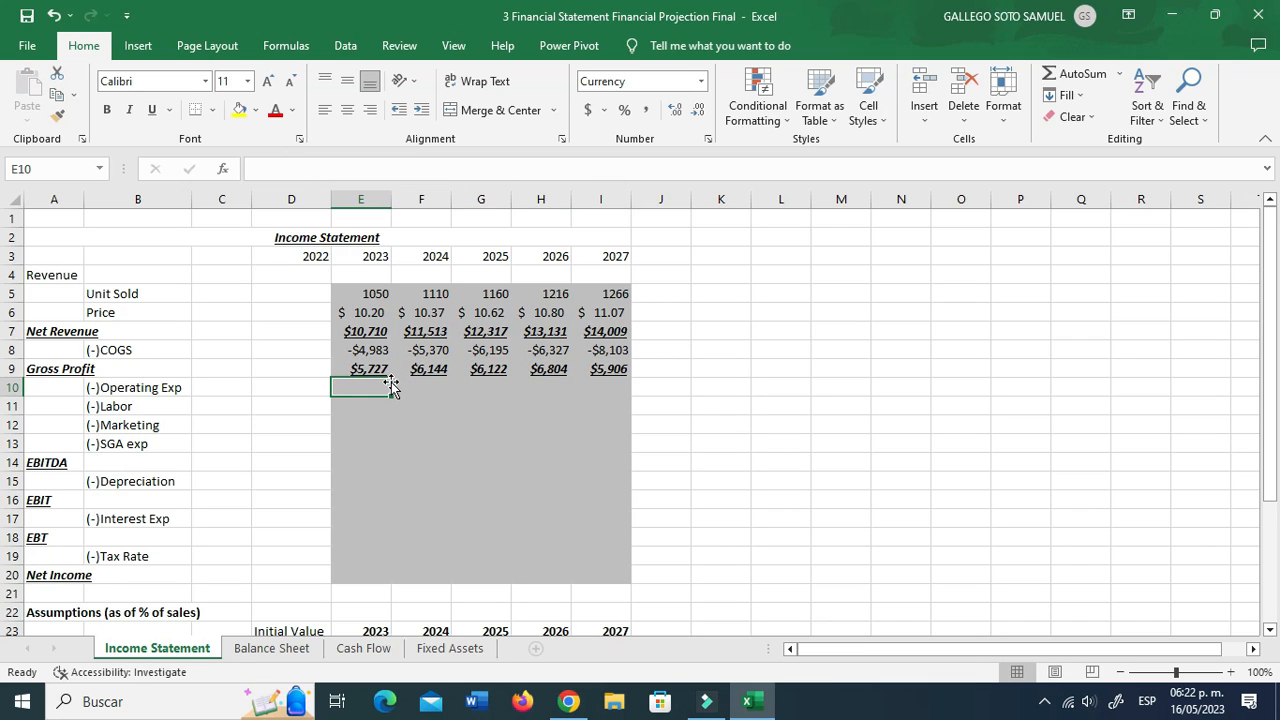
Step: Calculate the 2023 Operating Exp in E10 as -E$7*E27, locking only the row of the Net Revenue reference
text(-)
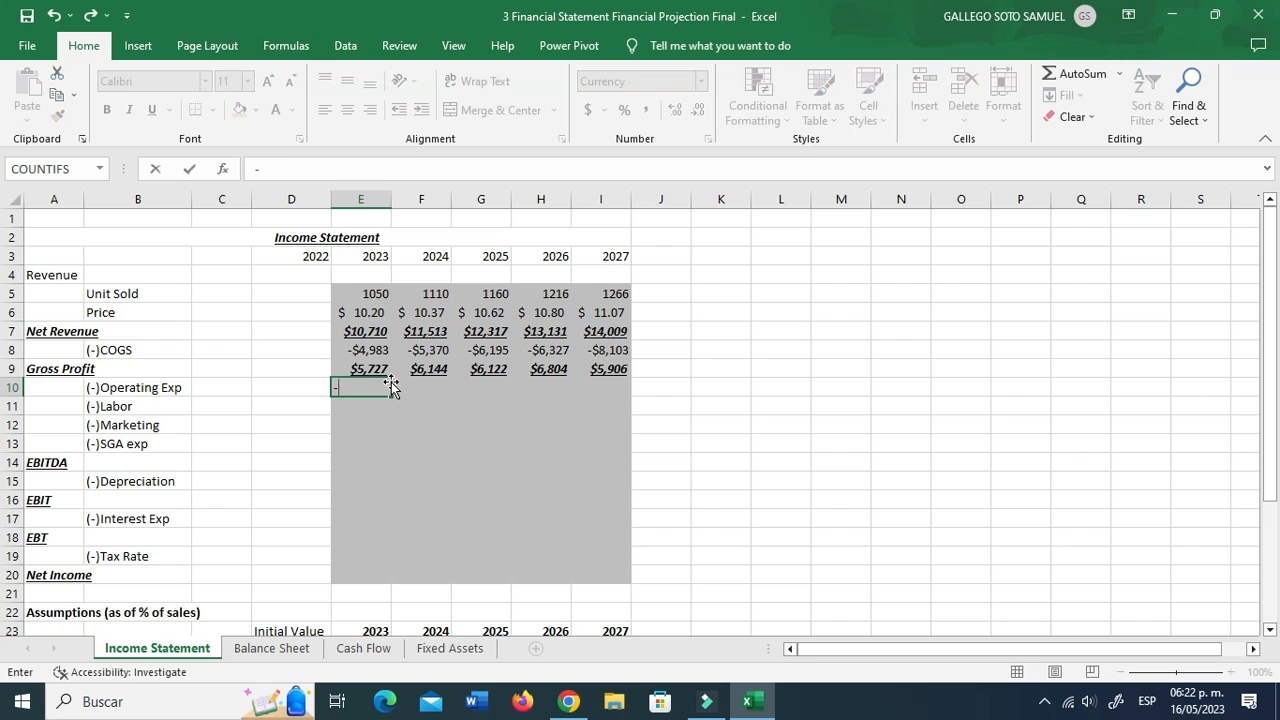
click(371, 331)
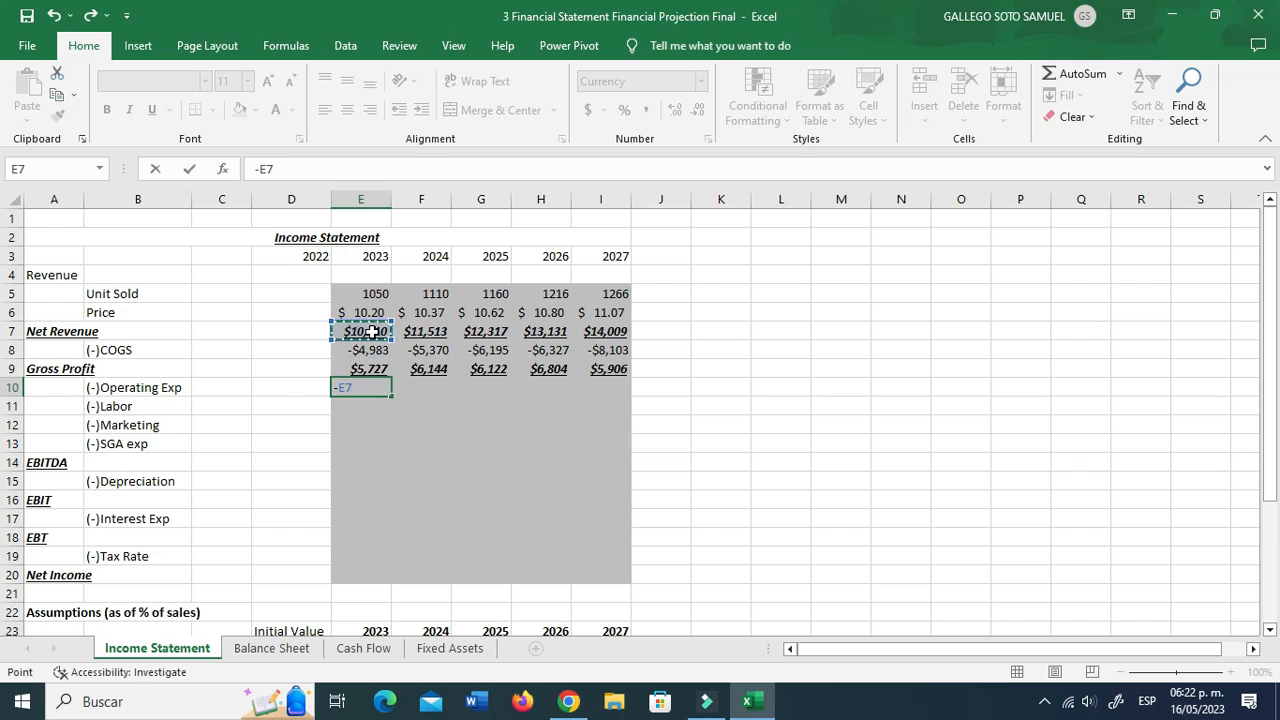
key(F4)
key(F4)
text(*)
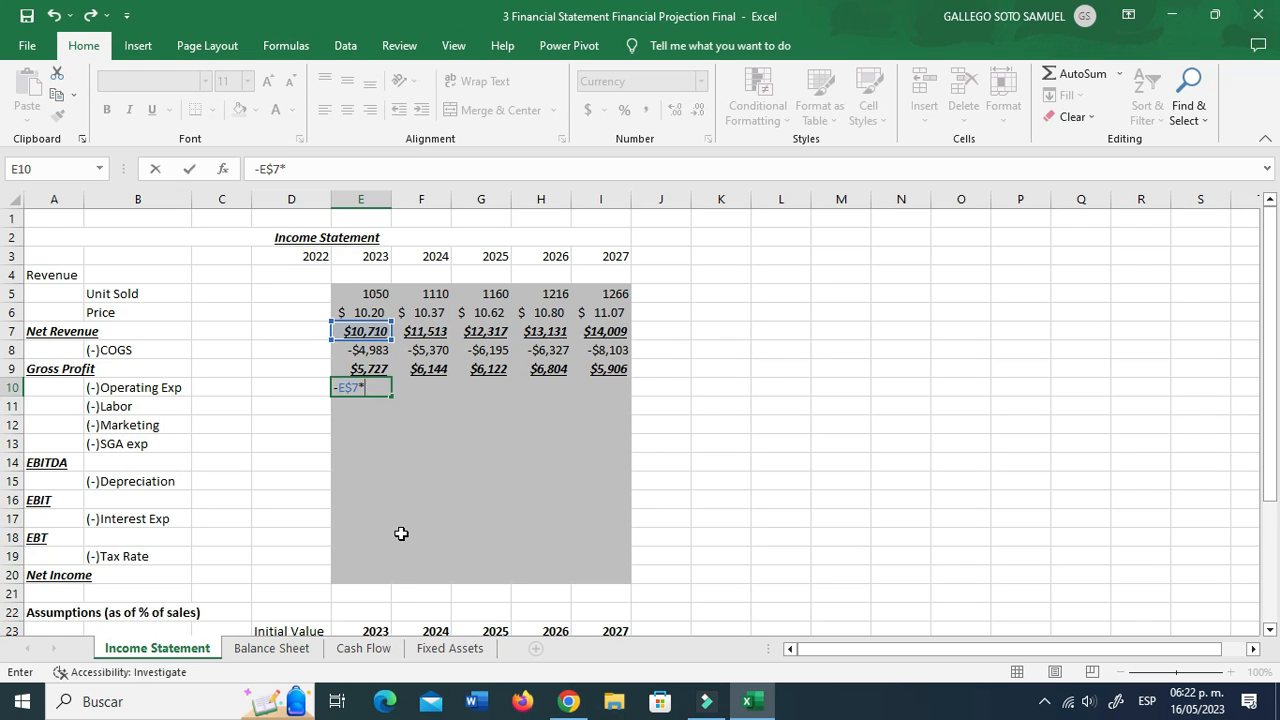
scroll(401, 538, down, 3)
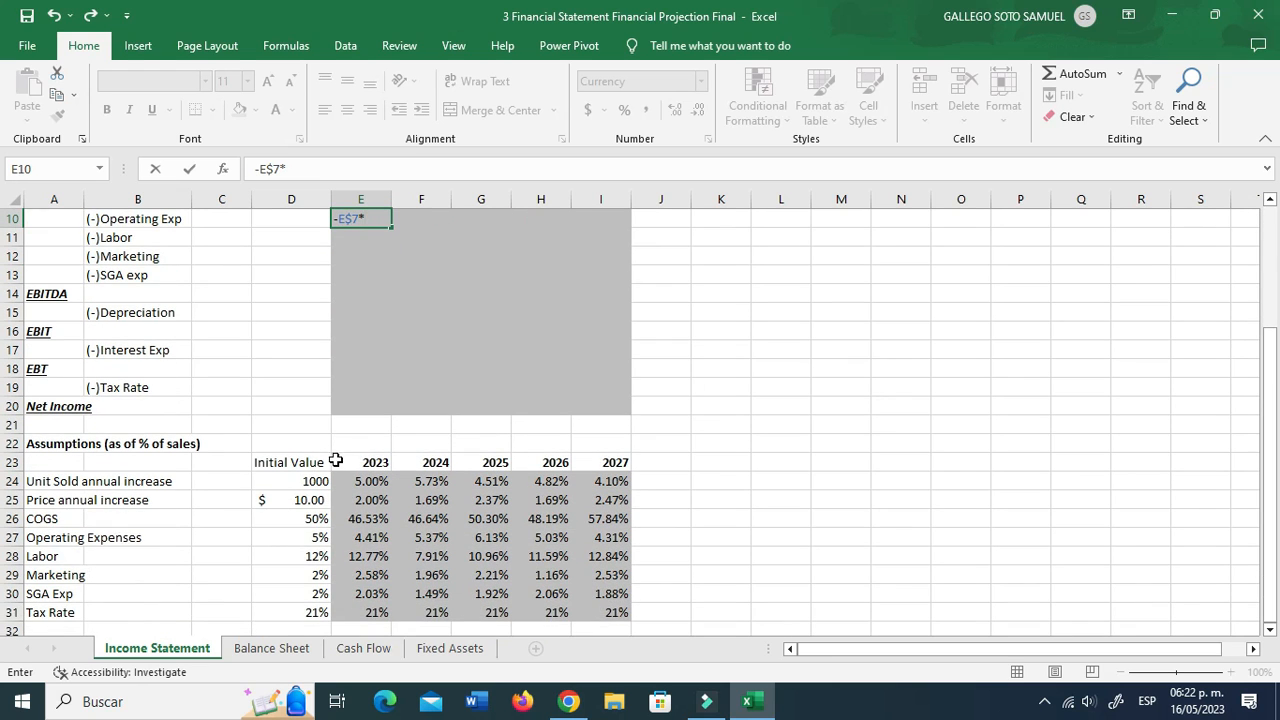
scroll(300, 420, up, 1)
scroll(256, 500, down, 2)
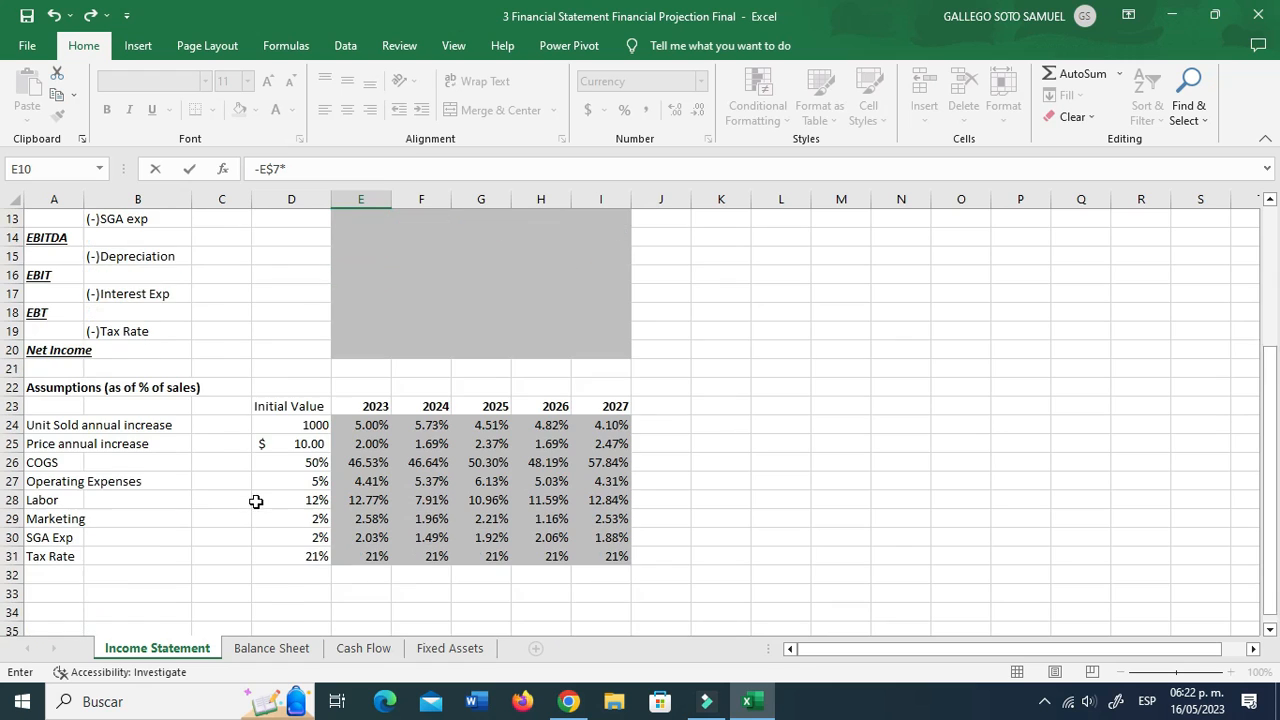
click(361, 483)
key(Return)
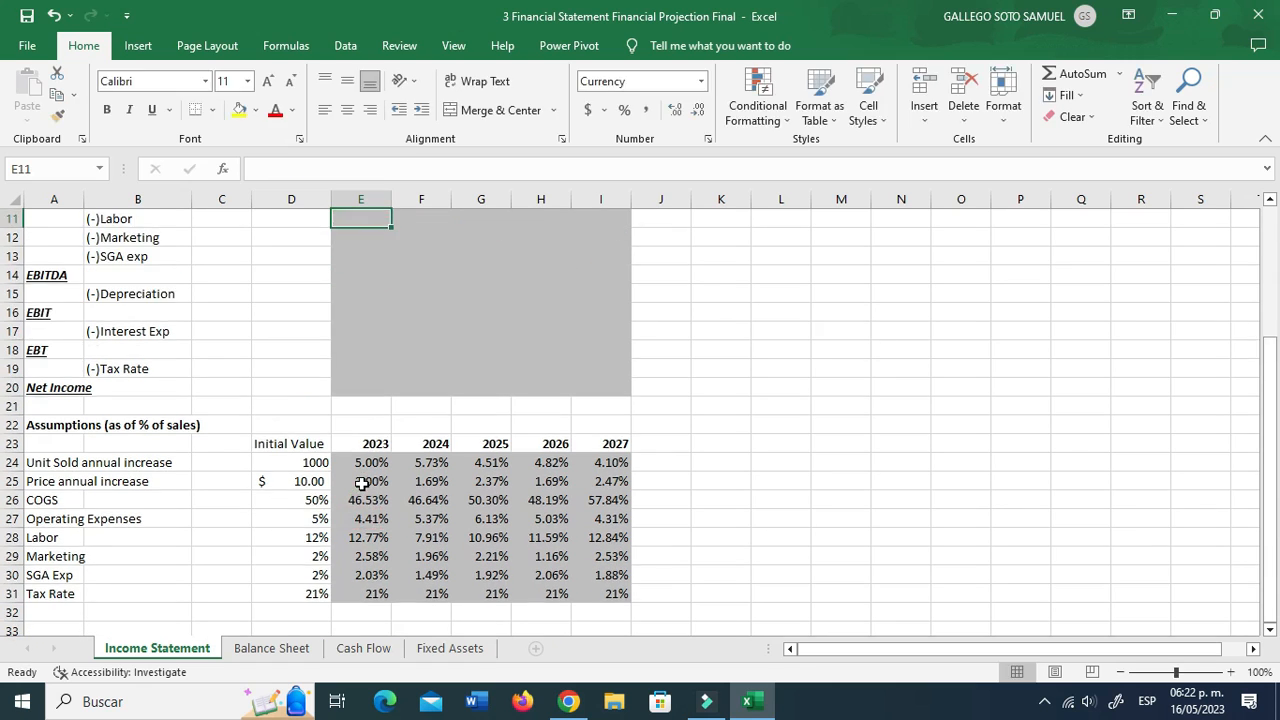
Step: Fill the 2023 Operating Exp formula down through Labor, Marketing and SGA exp, and across to 2027
key(Up)
key(Up)
key(Up)
click(355, 257)
drag(391, 264, 624, 318)
Step: Check that the 2026 Marketing and 2024 SGA exp formulas refer to Net Revenue and the matching assumption percentages
scroll(564, 305, up, 3)
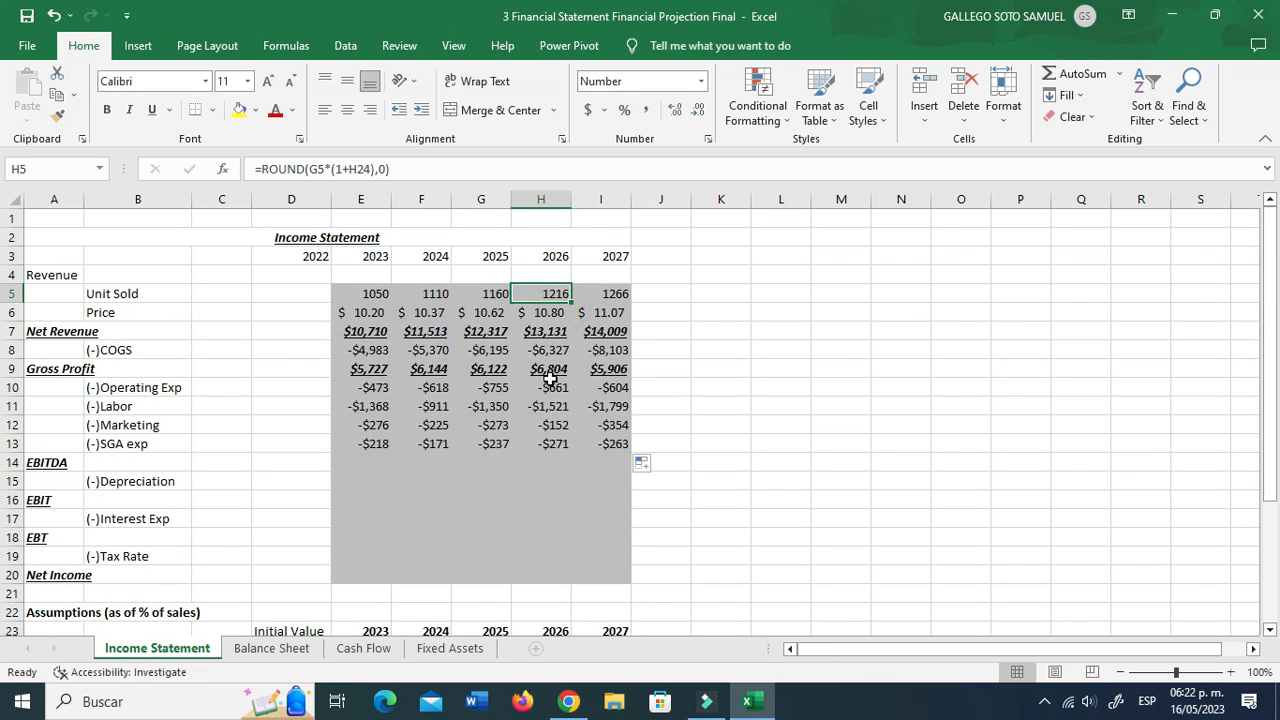
double_click(552, 425)
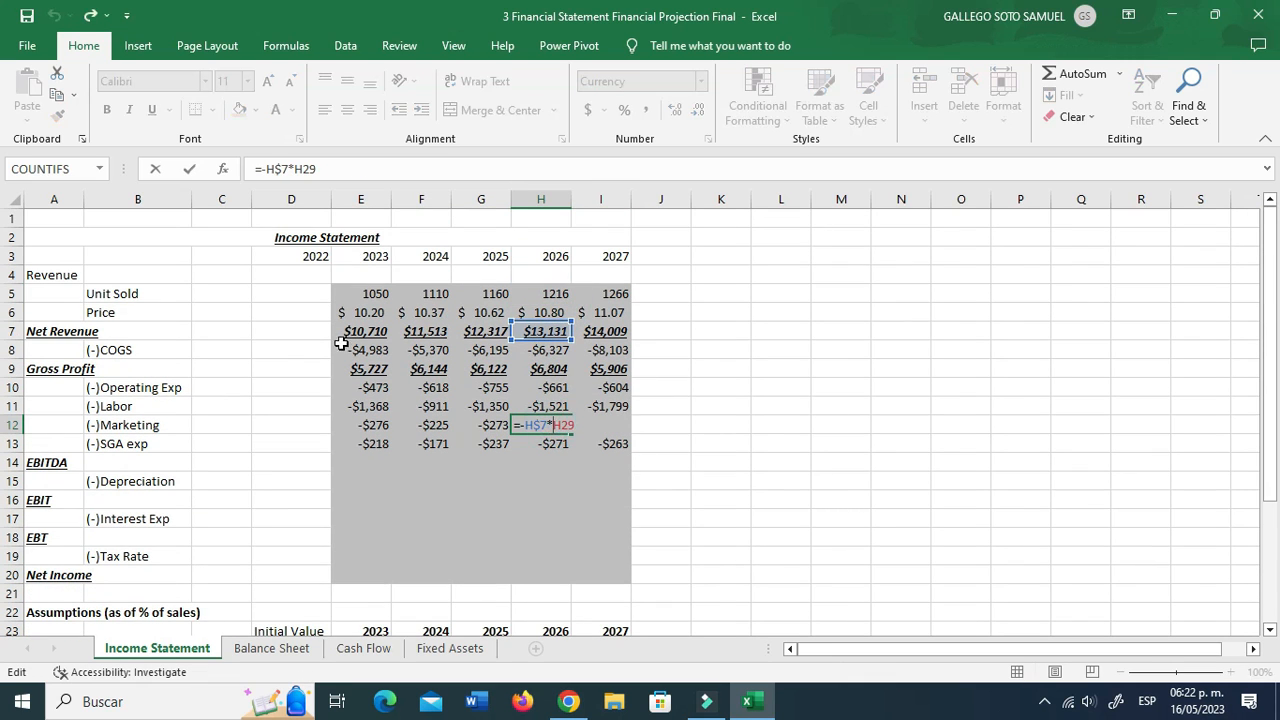
scroll(263, 363, down, 4)
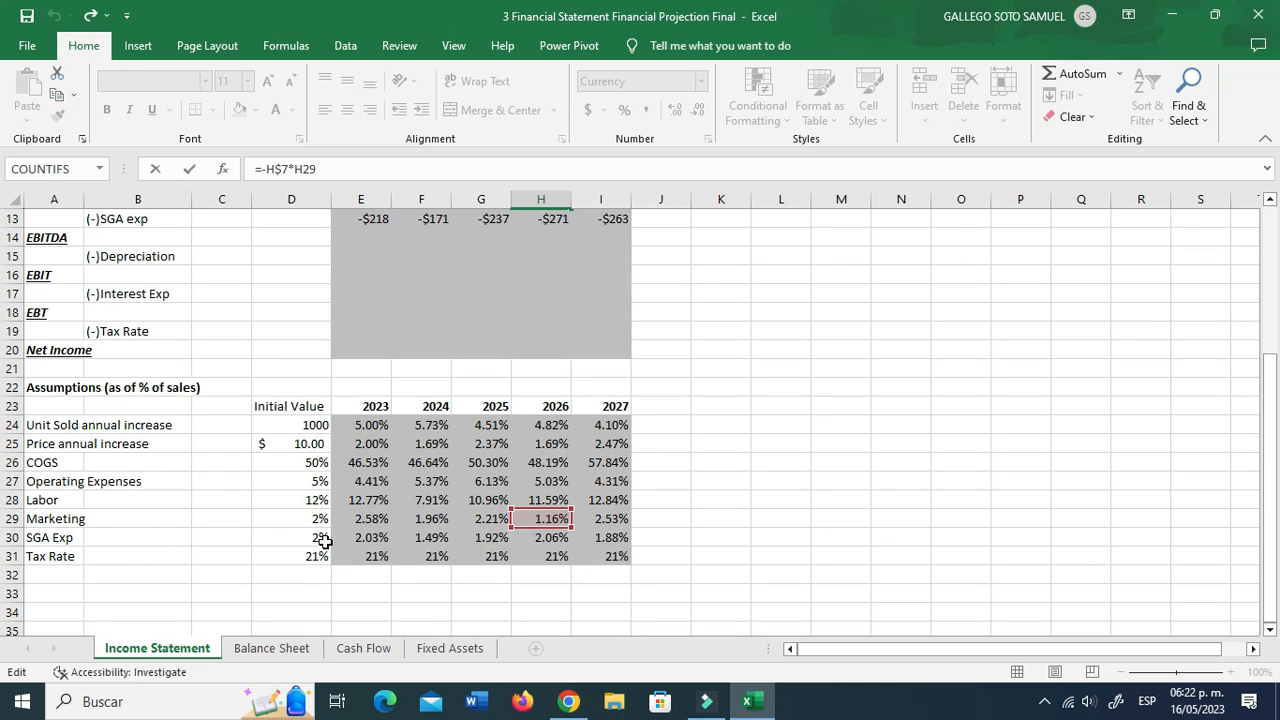
scroll(443, 530, up, 3)
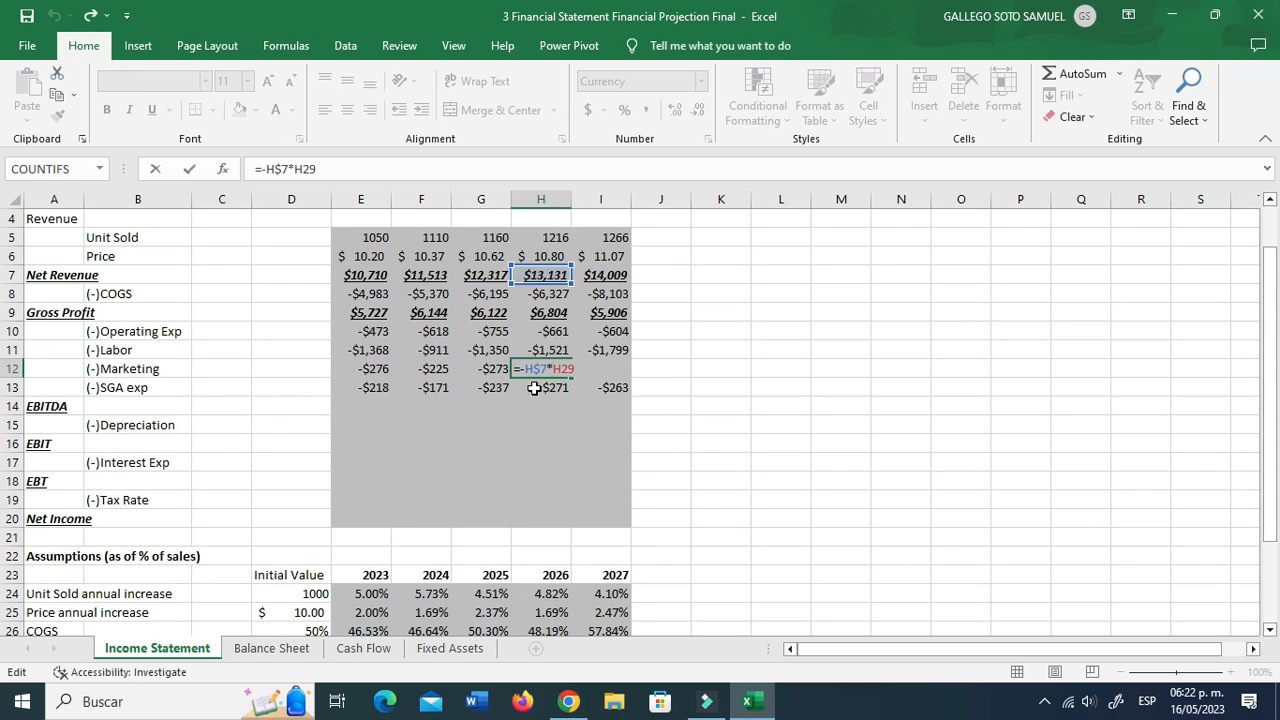
scroll(416, 388, down, 1)
key(Return)
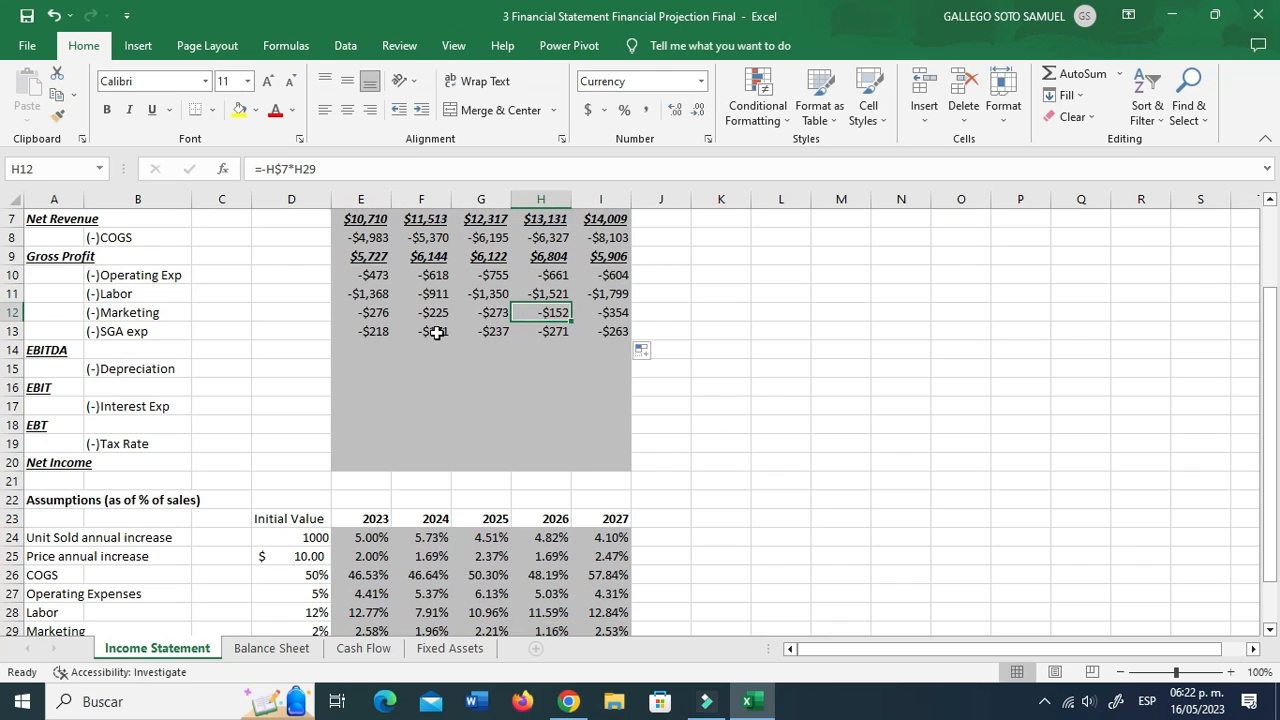
double_click(432, 332)
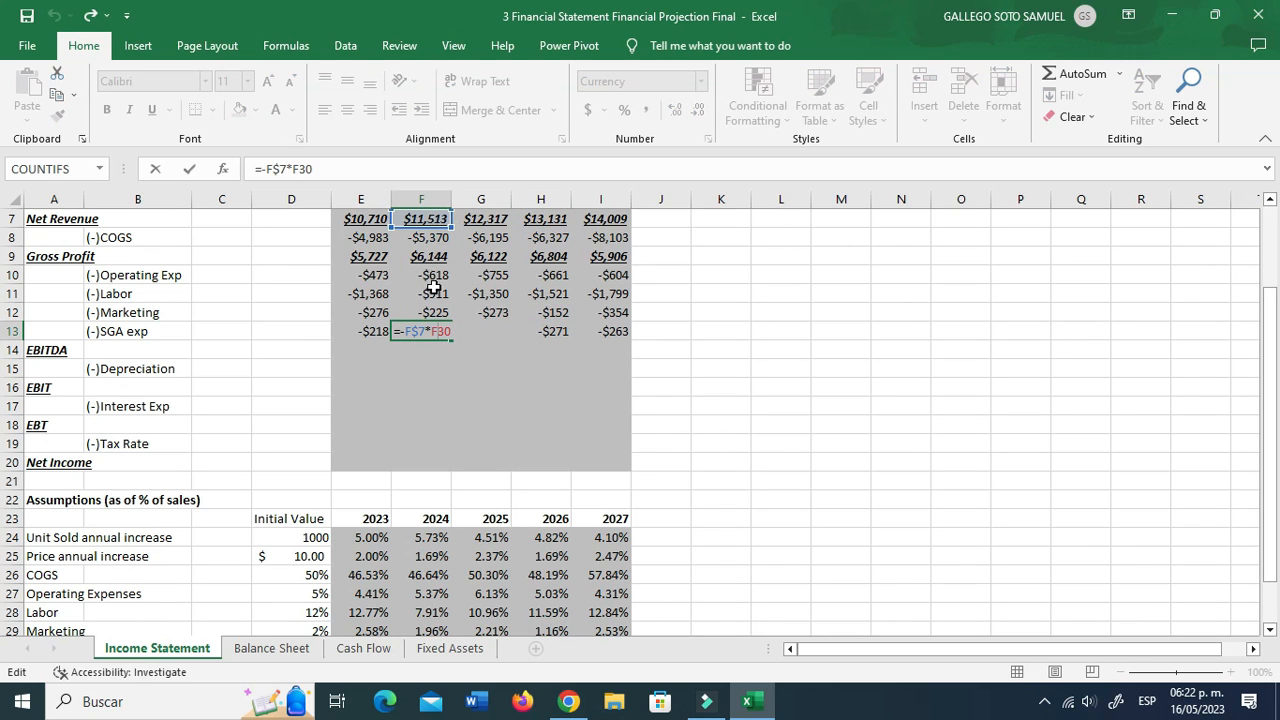
scroll(440, 325, down, 2)
key(Escape)
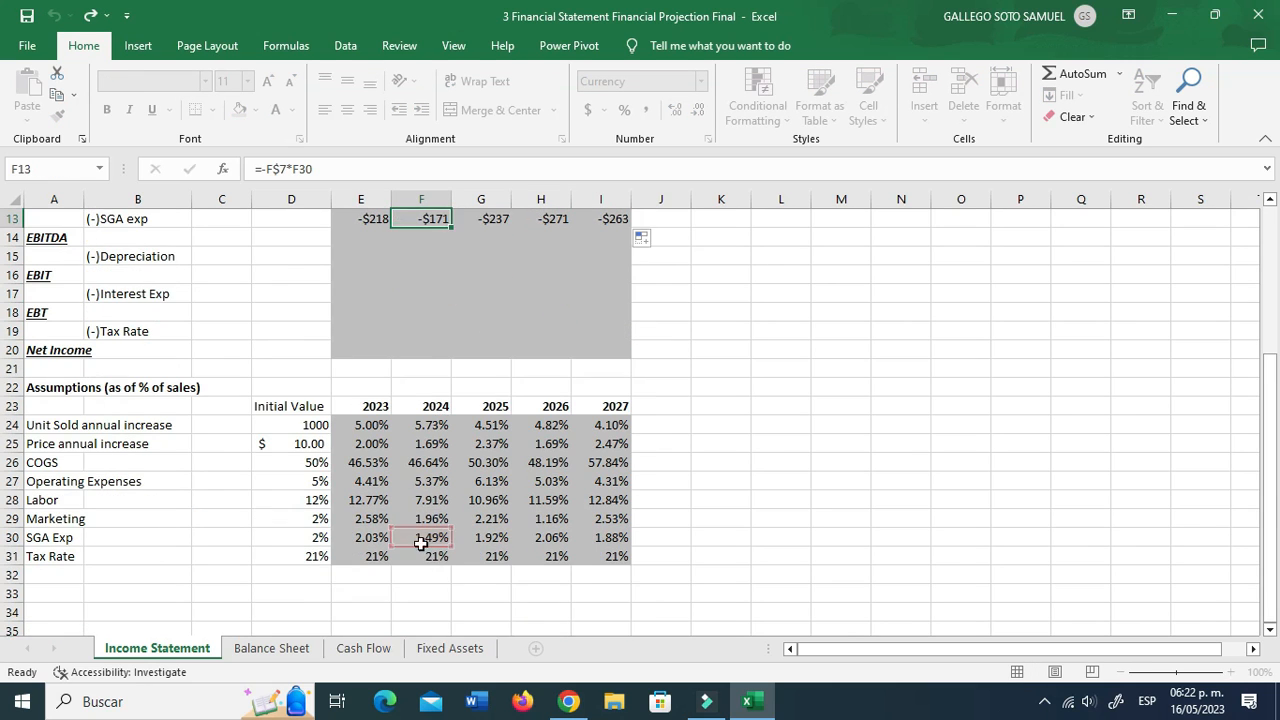
scroll(432, 365, up, 2)
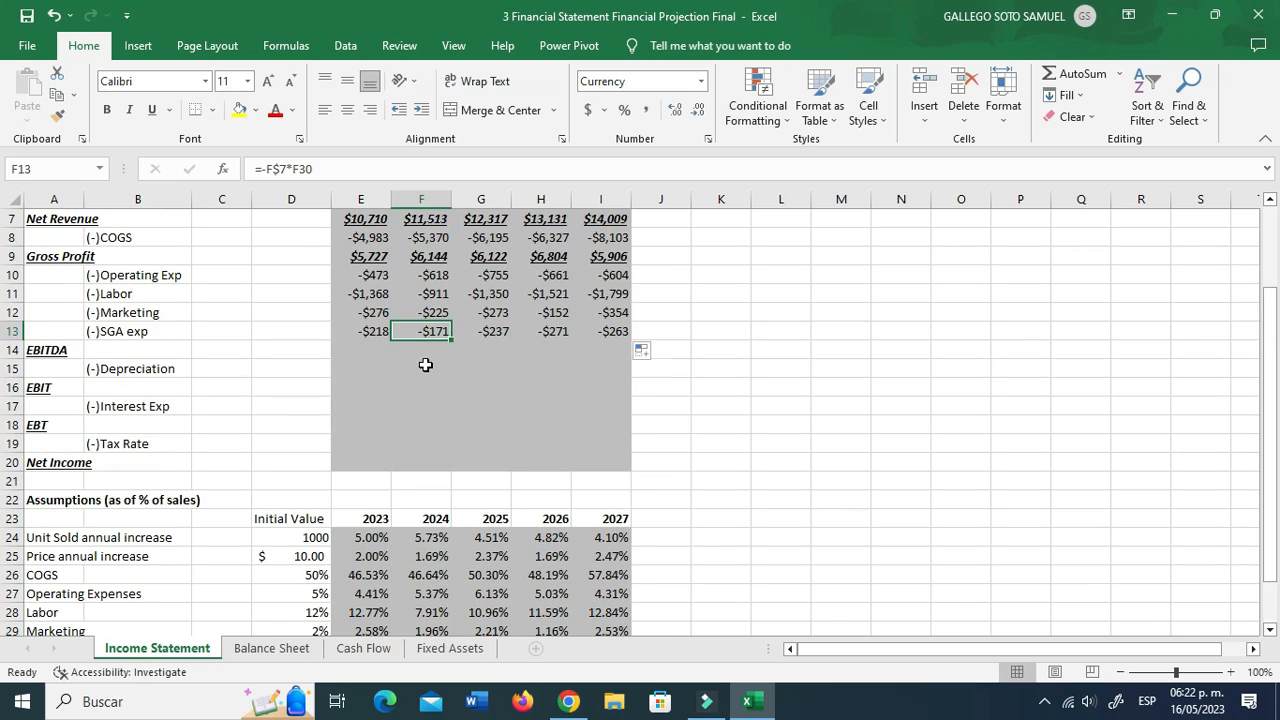
Step: Calculate the 2023 EBITDA in E14 as =SUM(E9:E13) and fill the formula across to 2027
click(362, 349)
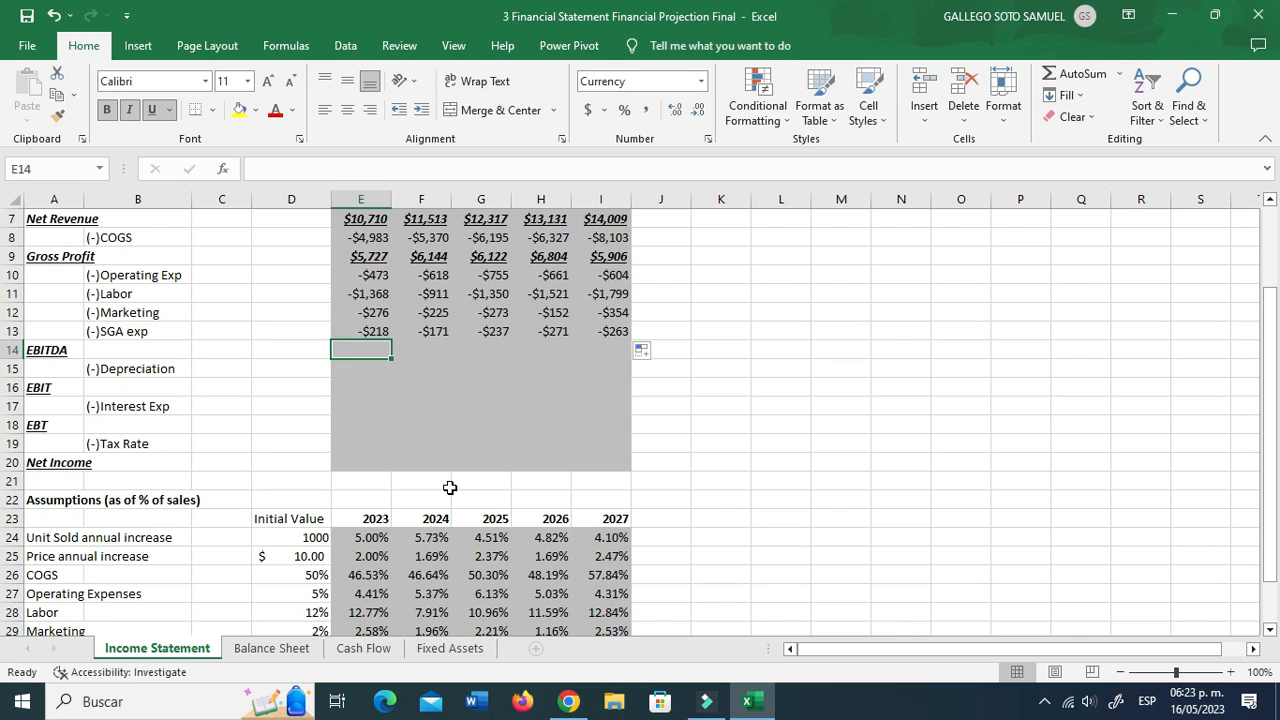
text(=)
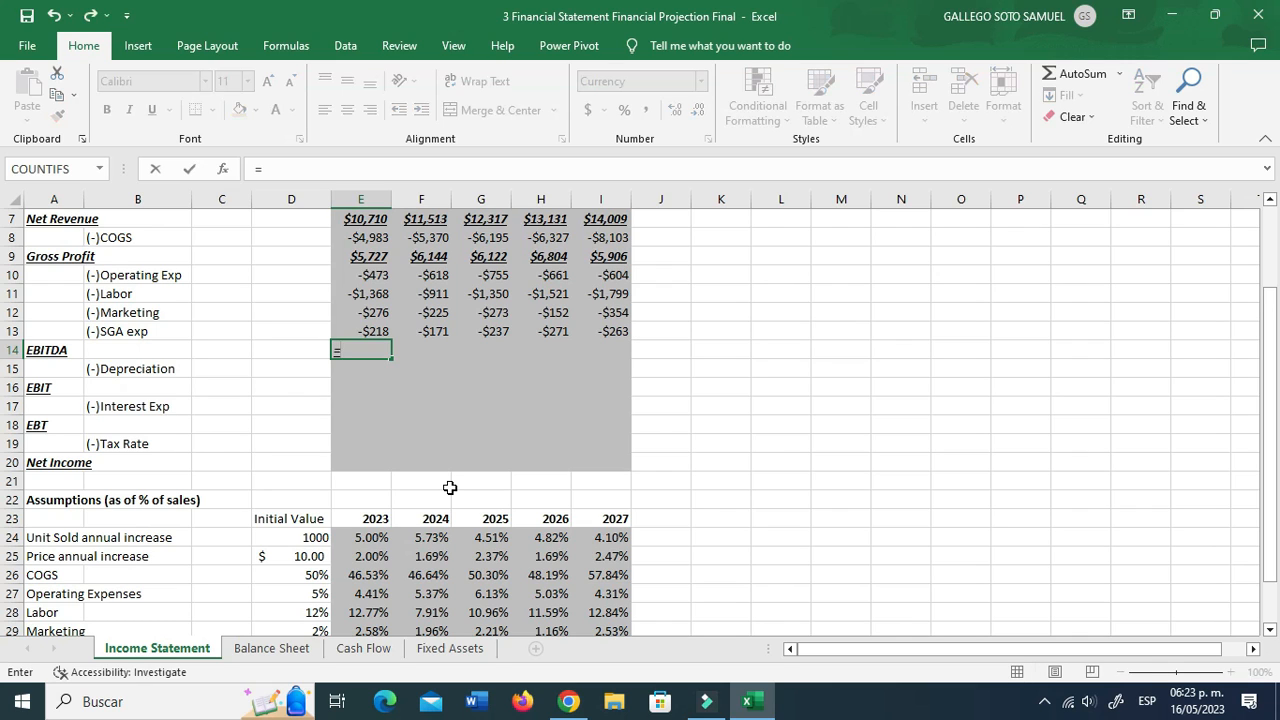
text(sum()
key(Up)
key(Up)
key(Up)
key(Up)
key(Up)
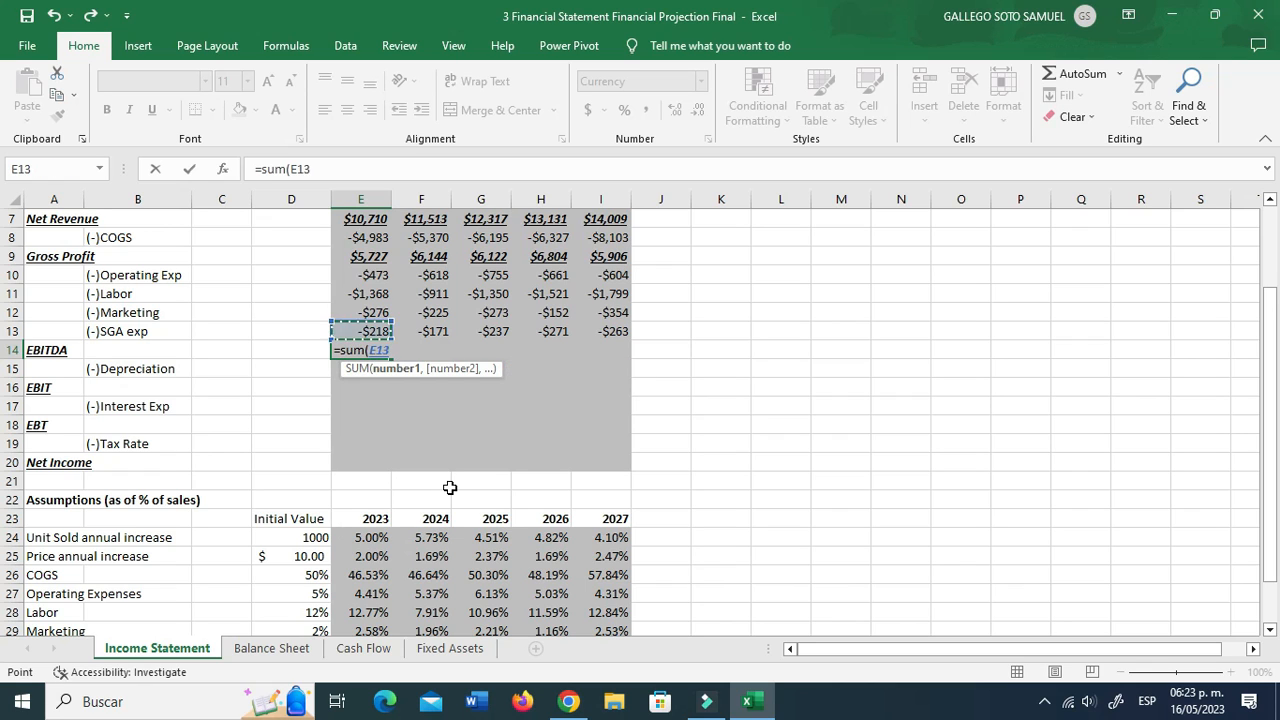
key(shift+Down)
key(shift+Down)
key(shift+Down)
key(shift+Down)
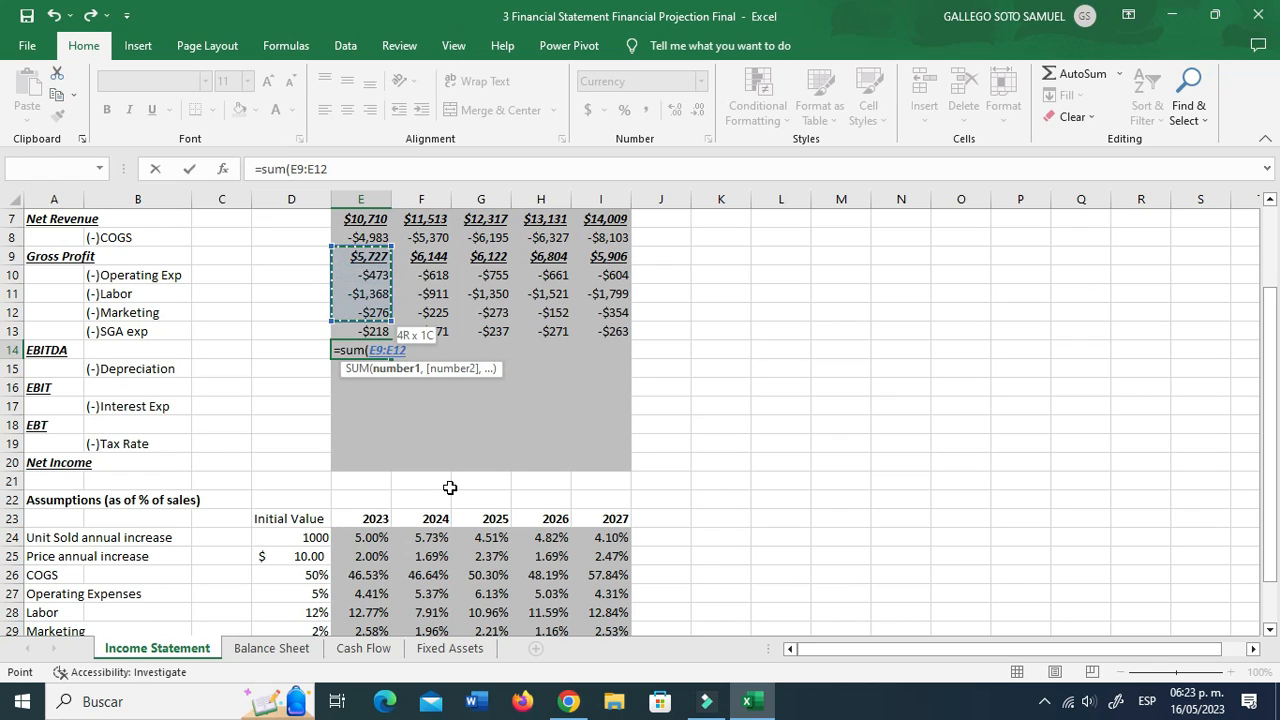
key(ctrl+Return)
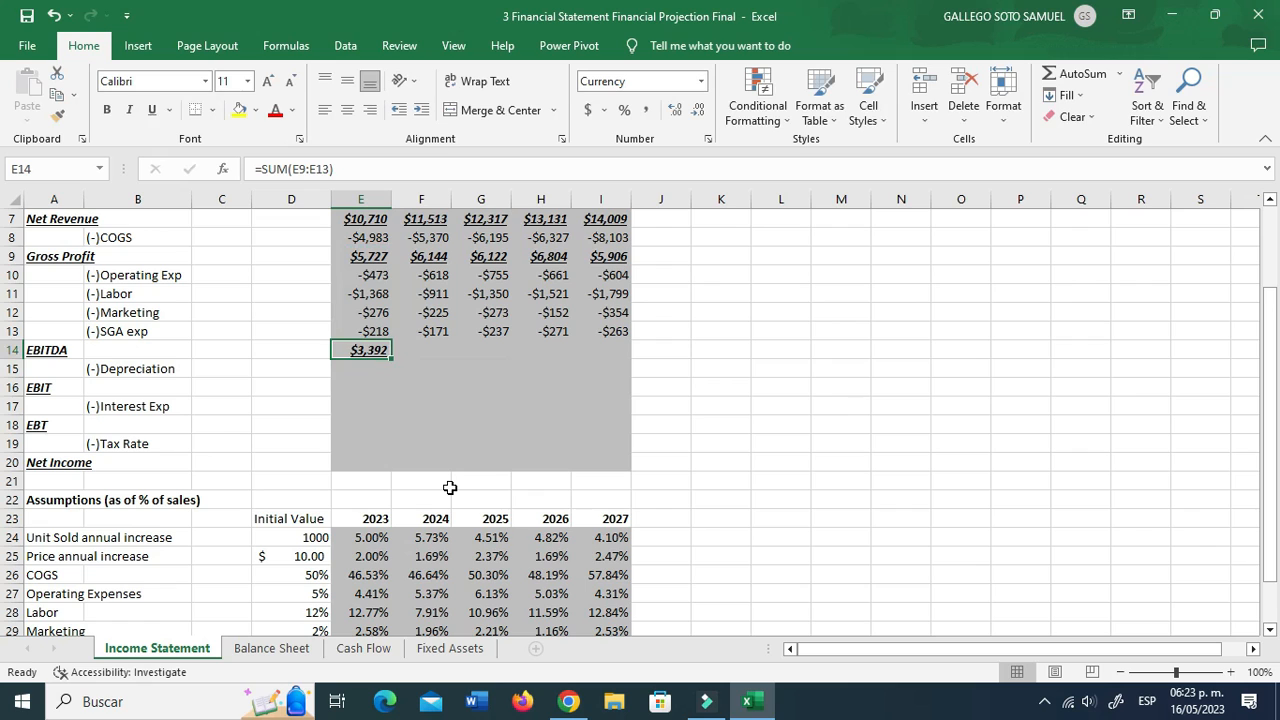
drag(391, 357, 620, 352)
Step: Calculate the 2023 EBIT in E16 by adding EBITDA and Depreciation with +E14+E15
click(378, 376)
click(350, 390)
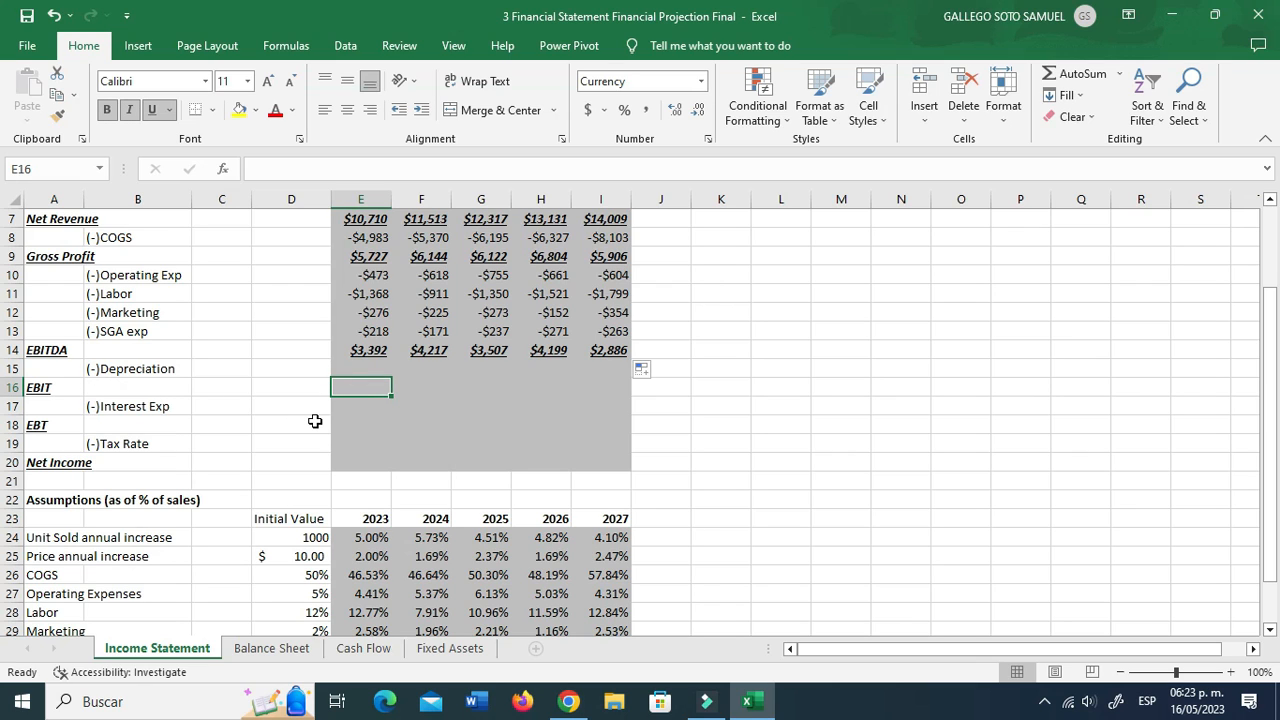
text(+)
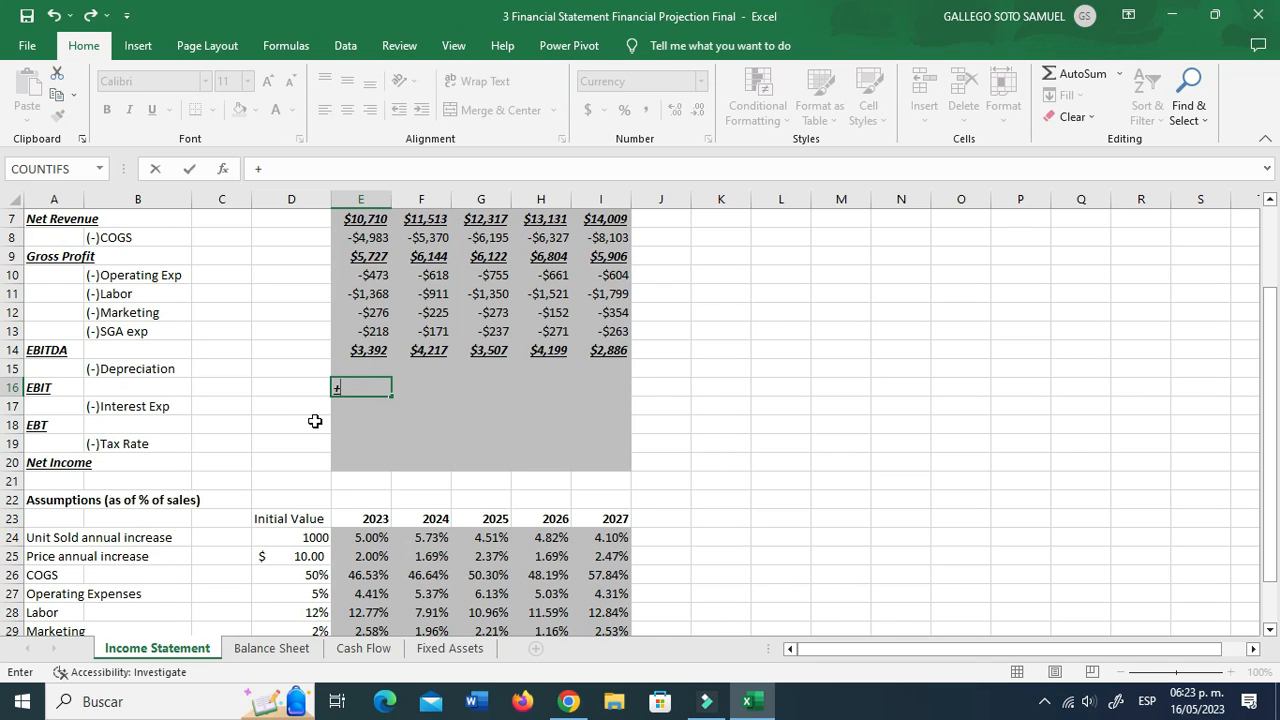
key(Up)
key(Up)
text(+)
key(Up)
key(Return)
key(Up)
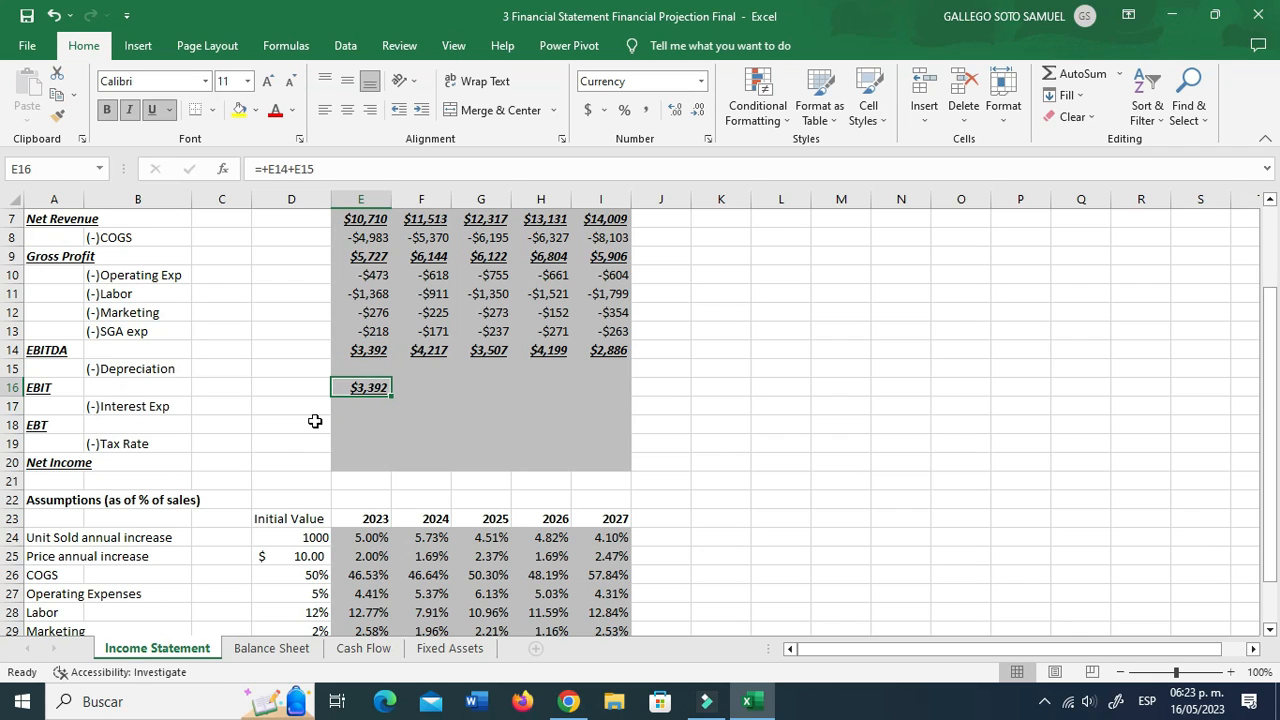
Step: Copy the 2023 EBIT formula across the row to 2027
key(ctrl+c)
key(shift+Right)
key(shift+Right)
key(shift+Right)
key(shift+Right)
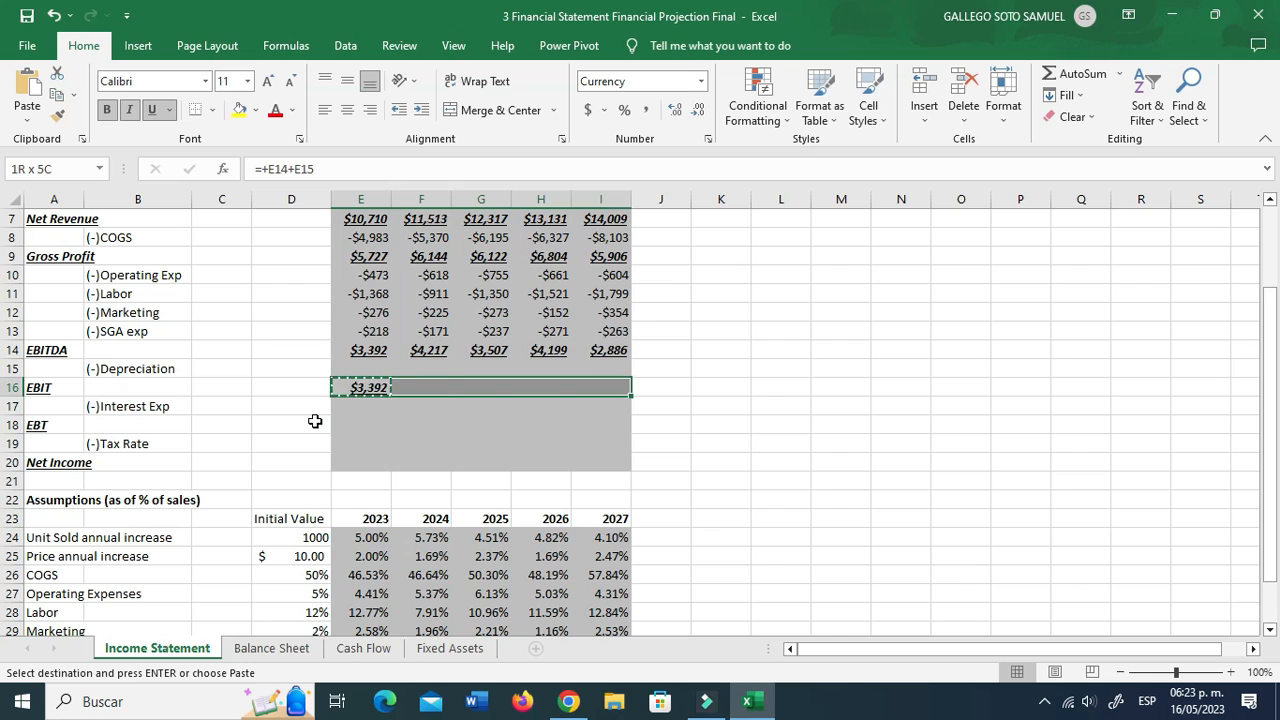
key(ctrl+v)
key(Down)
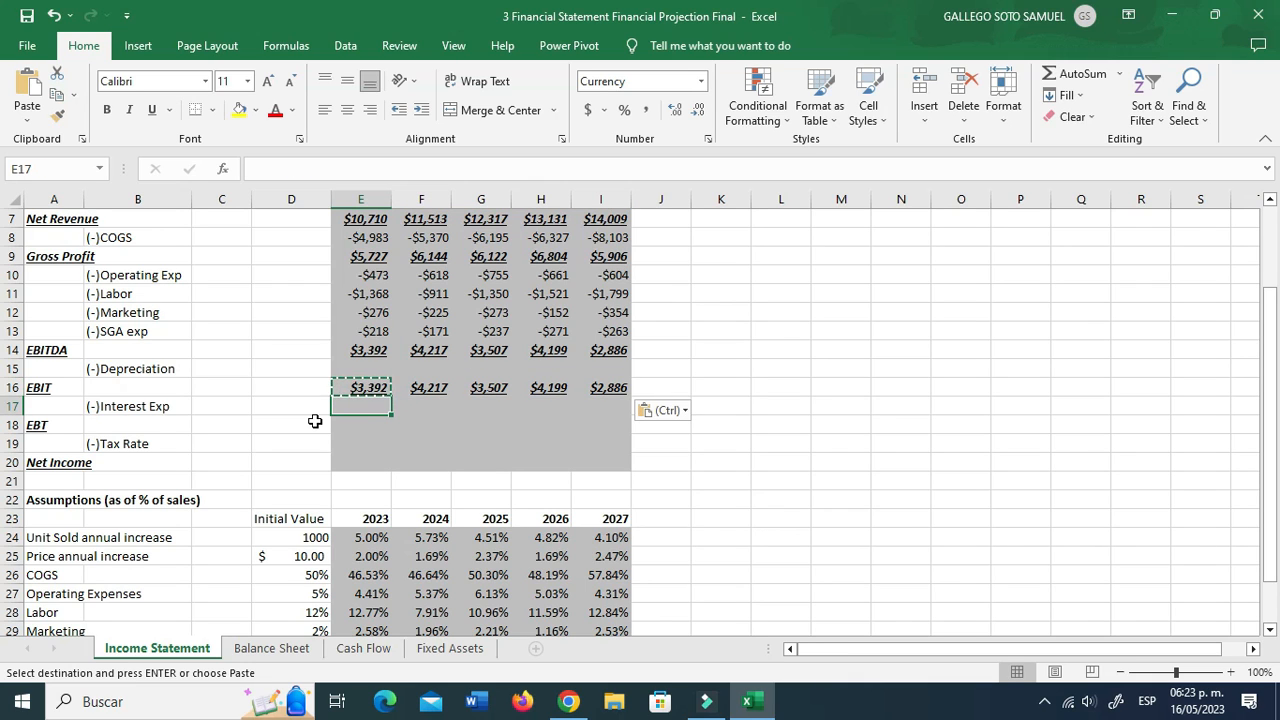
key(Down)
key(Escape)
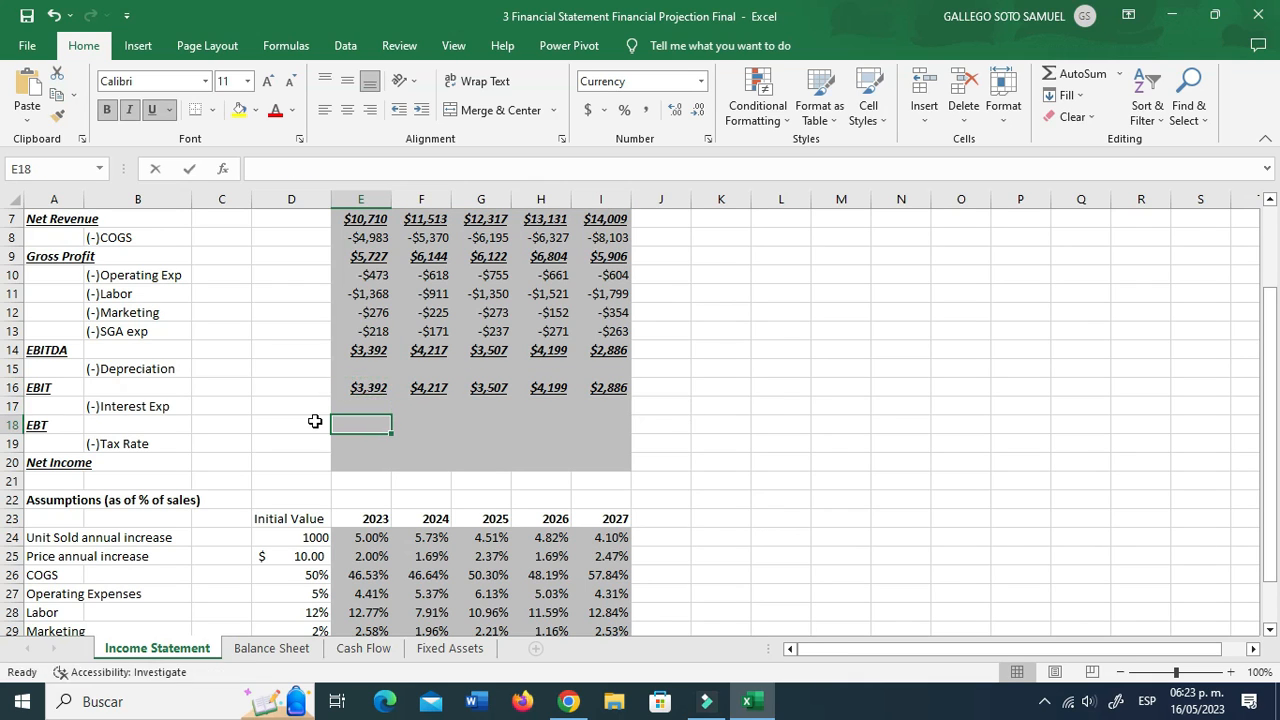
Step: Calculate the 2023 EBT in E18 by adding EBIT and Interest Exp with +SUM(E16:E17)
text(+suj)
key(BackSpace)
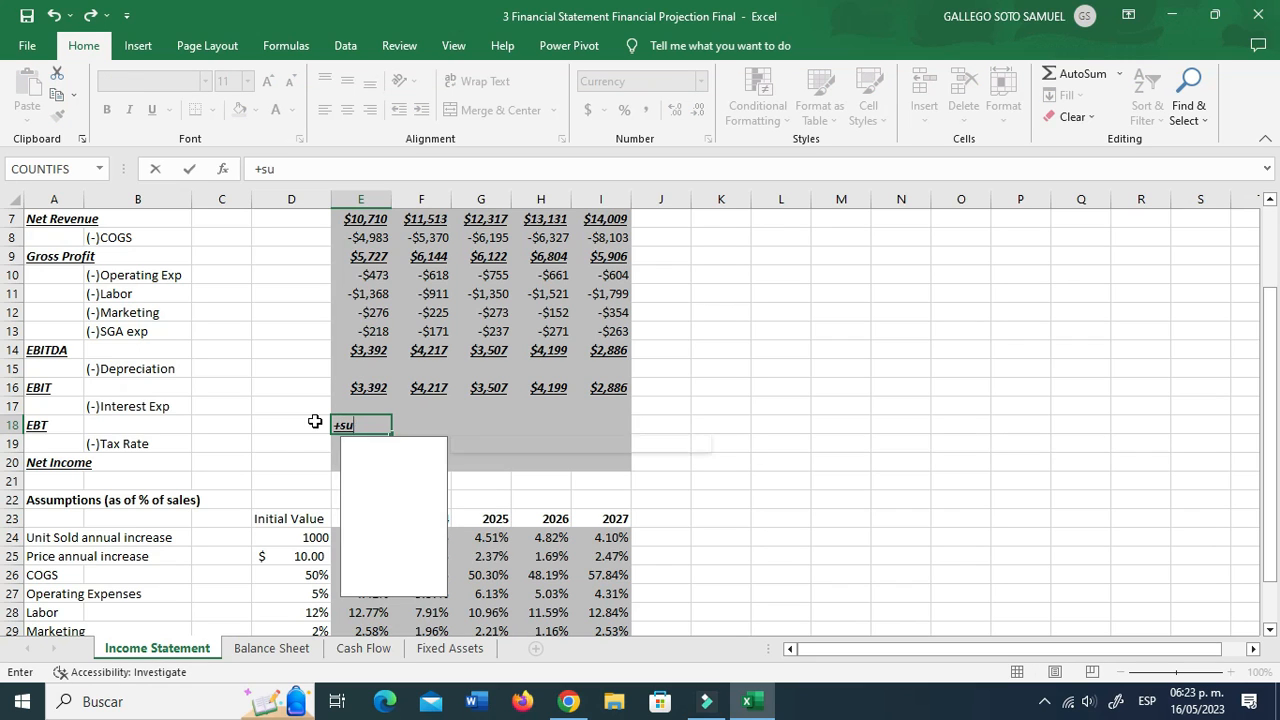
text(m()
key(Up)
key(Up)
key(shift+Down)
key(Return)
key(Up)
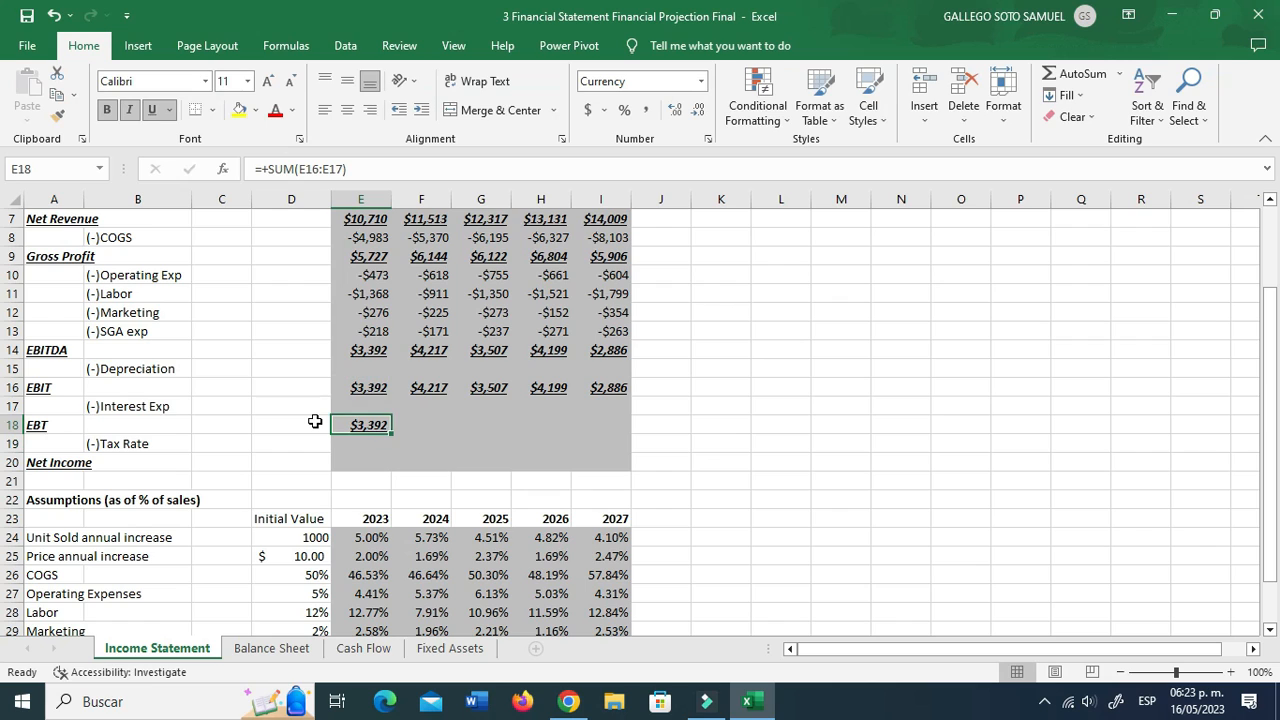
Step: Copy the 2023 EBT formula across the row to 2027
key(ctrl+c)
key(shift+Right)
key(shift+Right)
key(shift+Right)
key(shift+Right)
key(ctrl+v)
key(Escape)
Step: Calculate the 2023 tax in E19 as -E18*E31 and fill the formula across to 2027
key(Down)
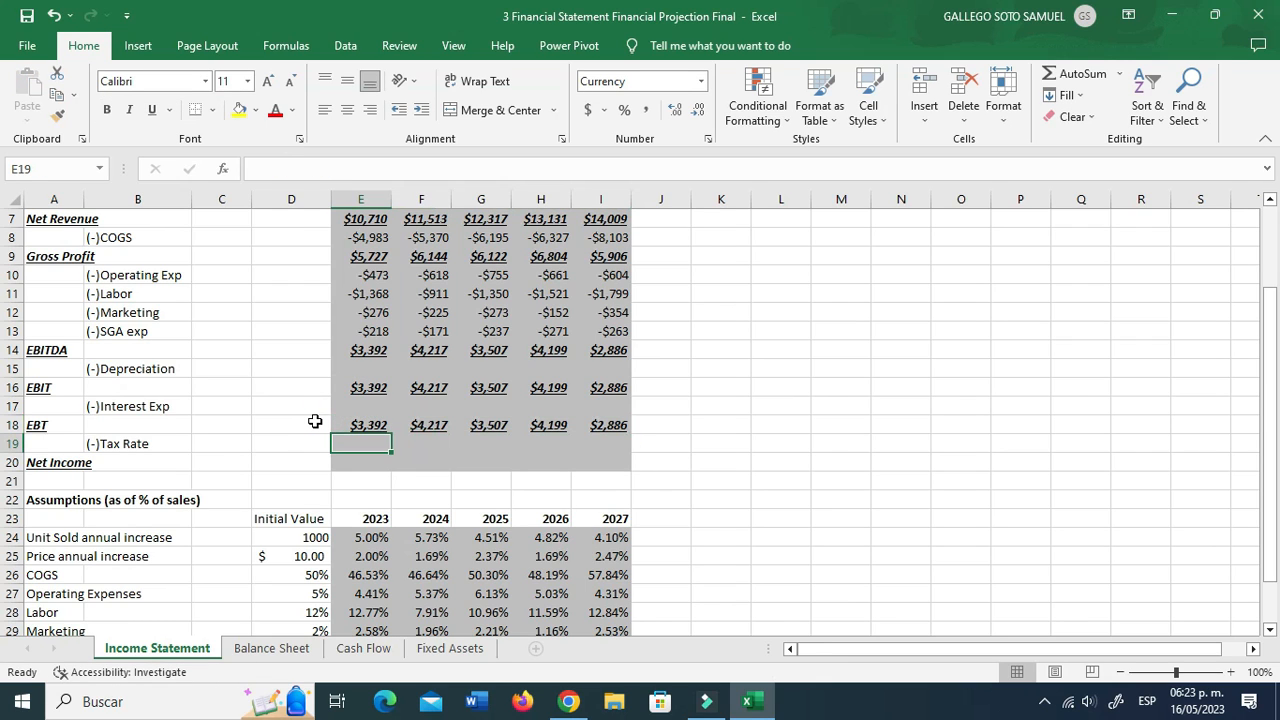
text(-)
key(Up)
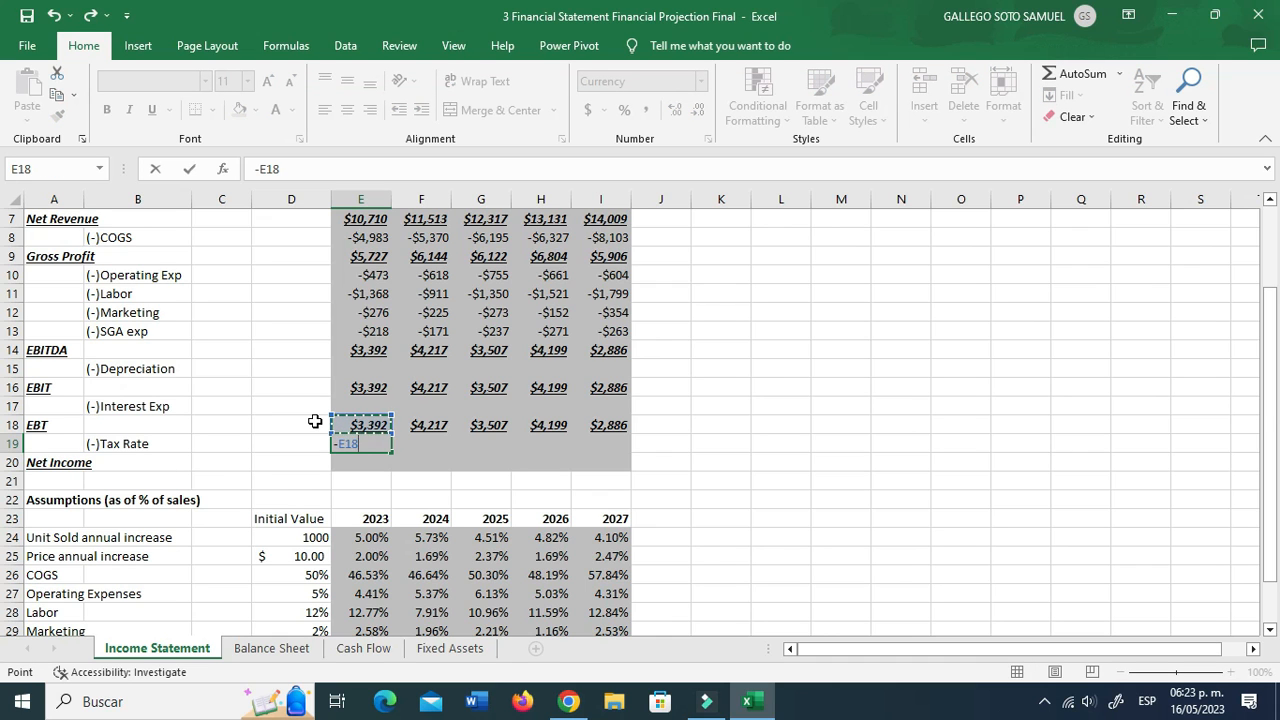
text(*)
scroll(326, 537, down, 2)
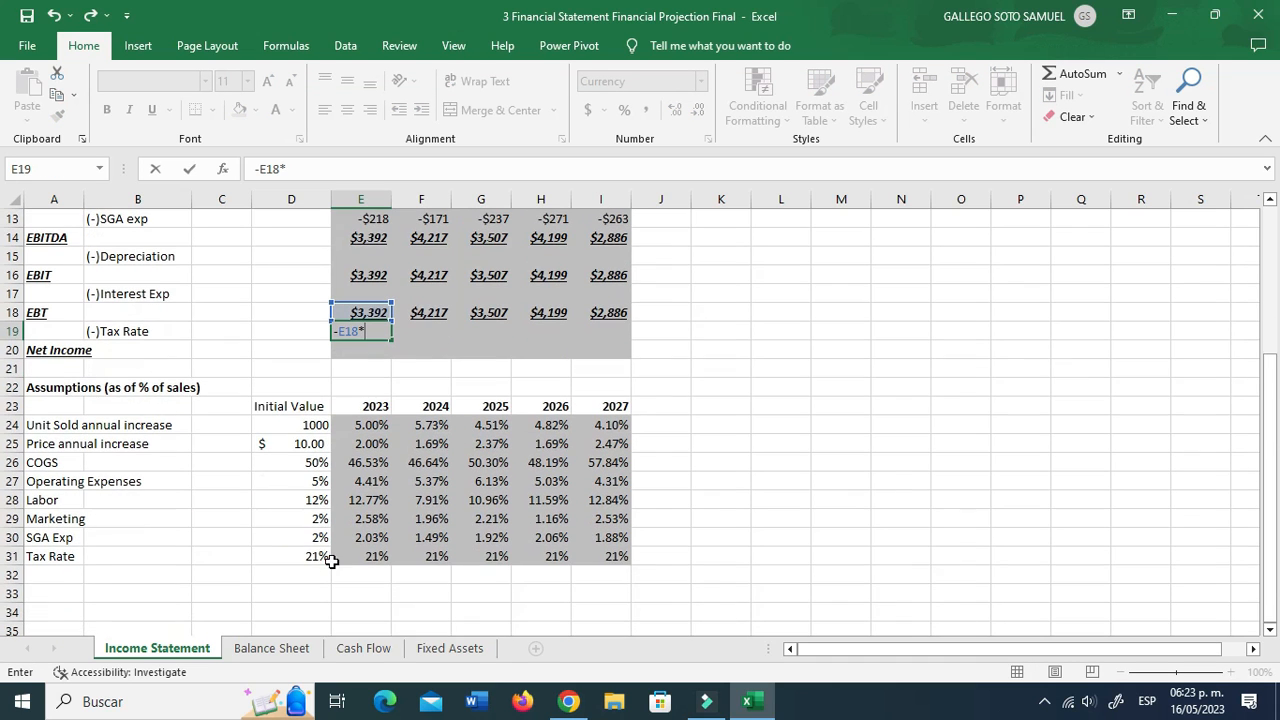
click(363, 560)
key(ctrl+Return)
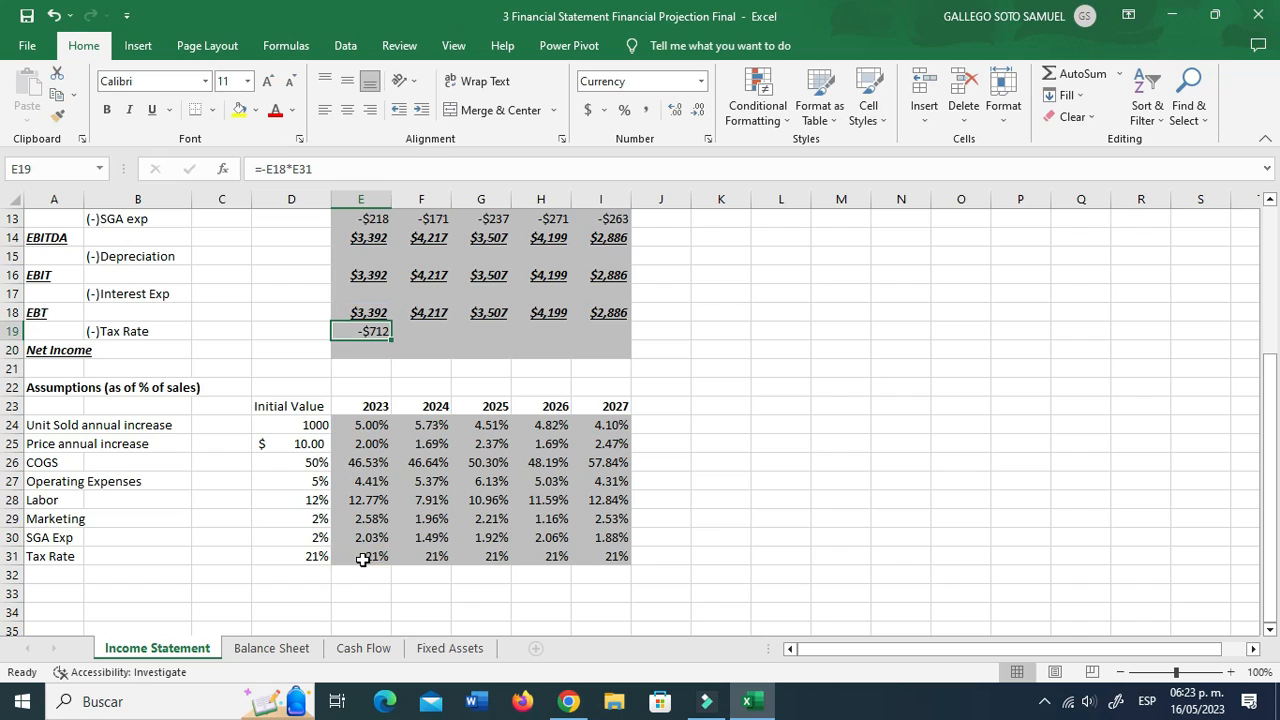
drag(391, 340, 612, 339)
Step: Calculate the 2023 Net Income in E20 by adding EBT and tax with +SUM(E18:E19)
click(374, 352)
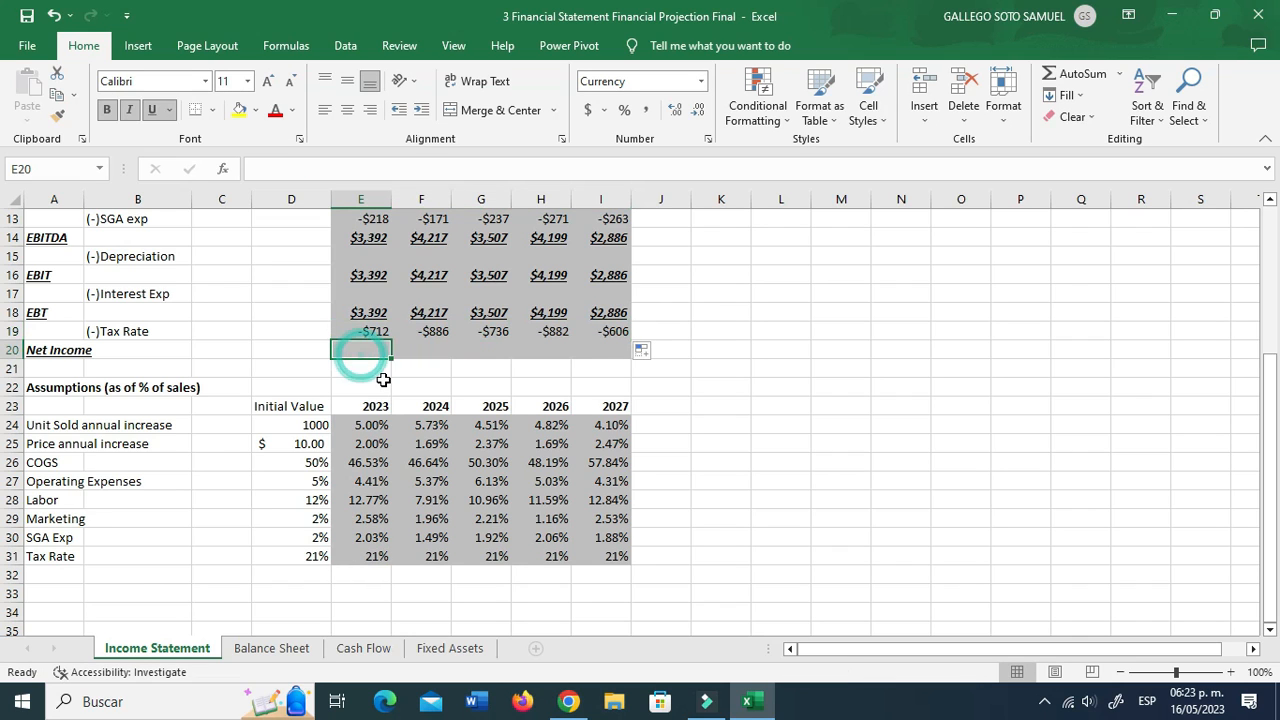
text(+sum()
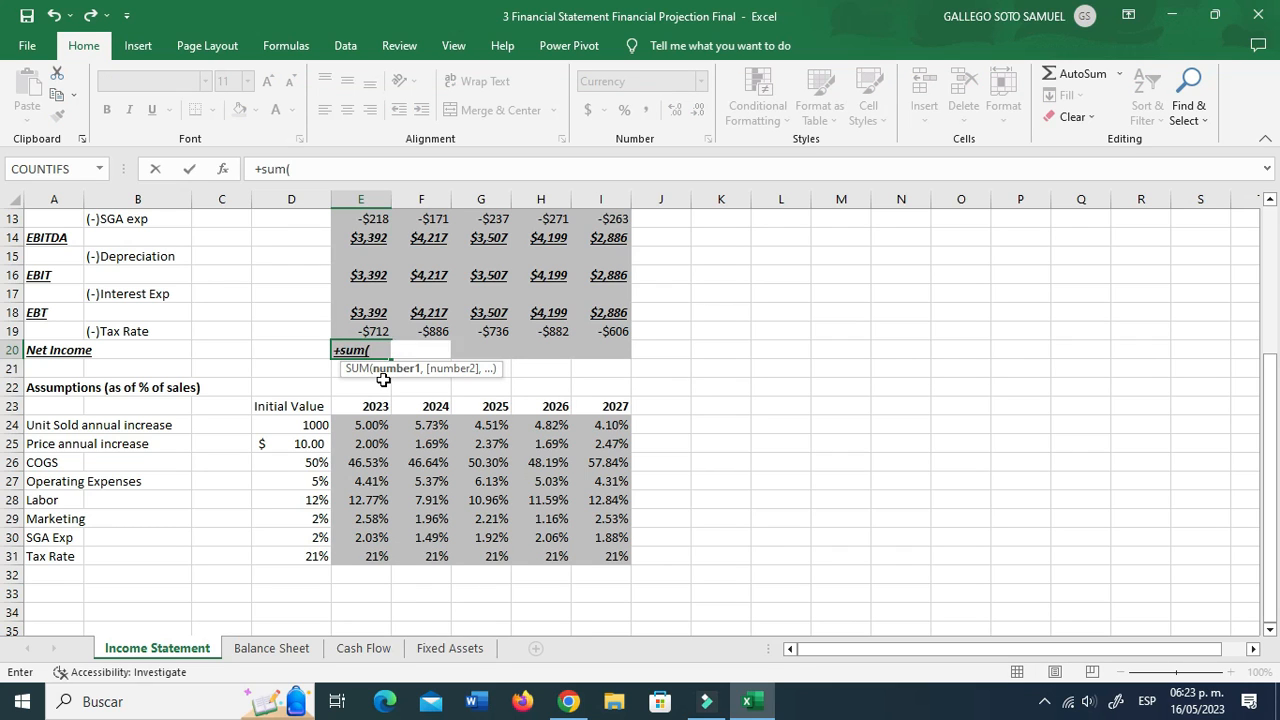
key(Up)
key(Up)
key(shift+Down)
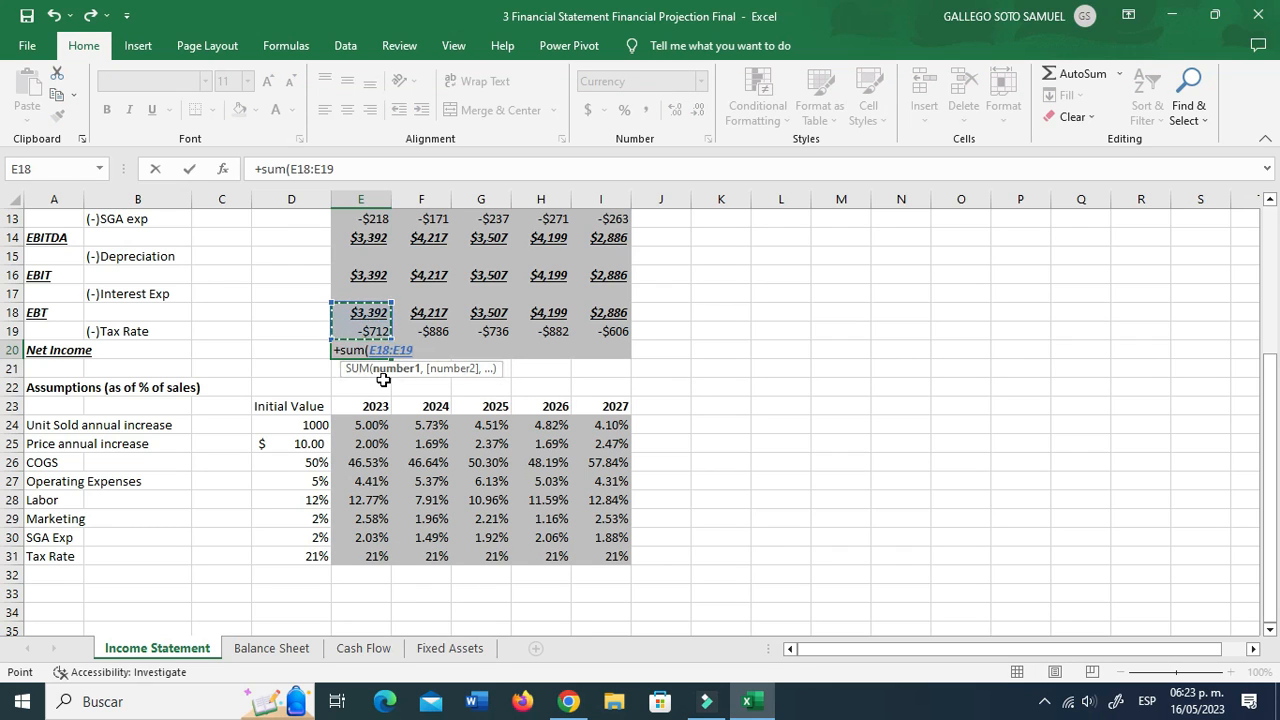
key(ctrl+Return)
Step: Copy the 2023 Net Income formula in E20 across the row to 2027
key(ctrl+c)
key(shift+Right)
key(shift+Right)
key(shift+Right)
key(shift+Right)
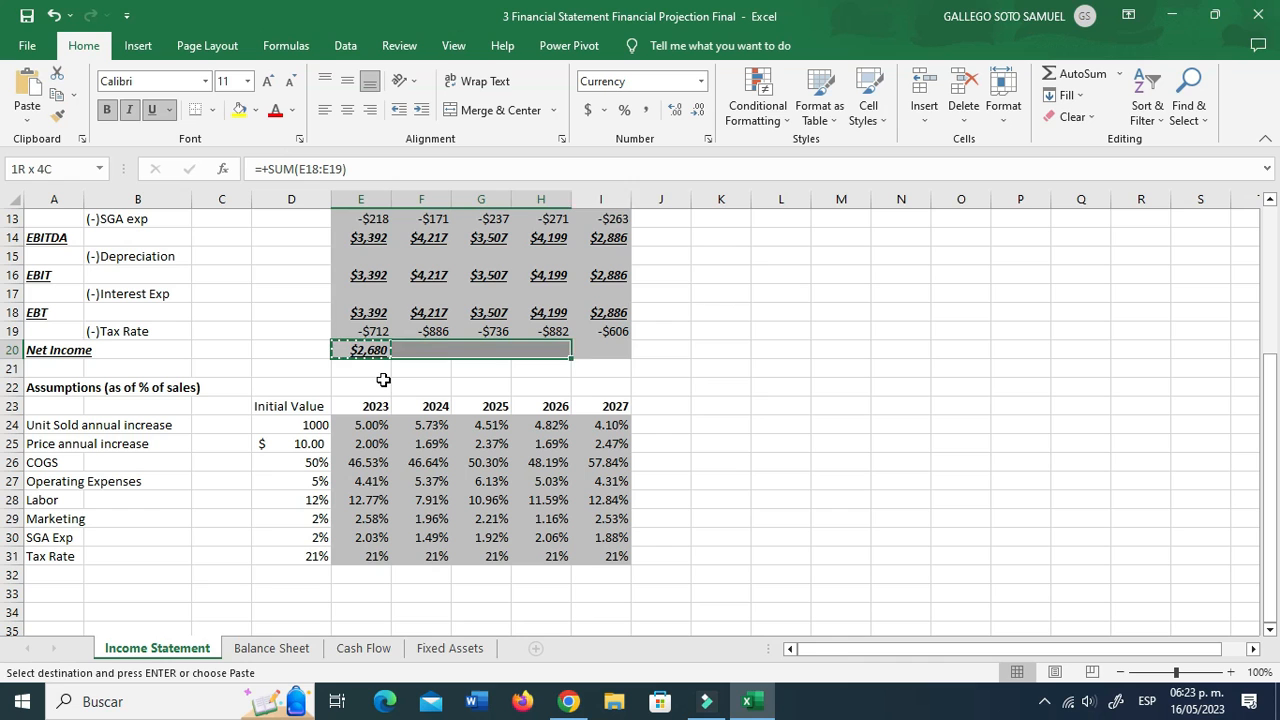
key(ctrl+v)
key(Return)
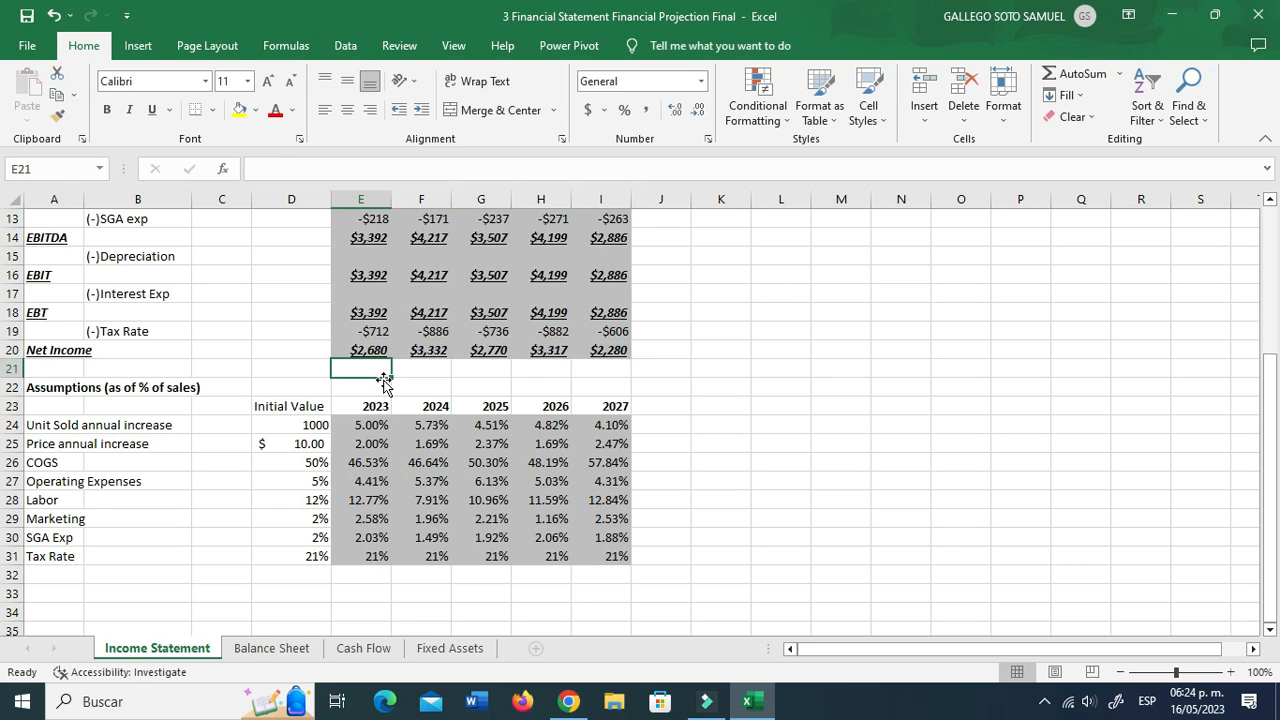
Step: Review the completed Income Statement projection, including the empty Depreciation and Interest Exp rows and the assumptions below
scroll(388, 478, up, 1)
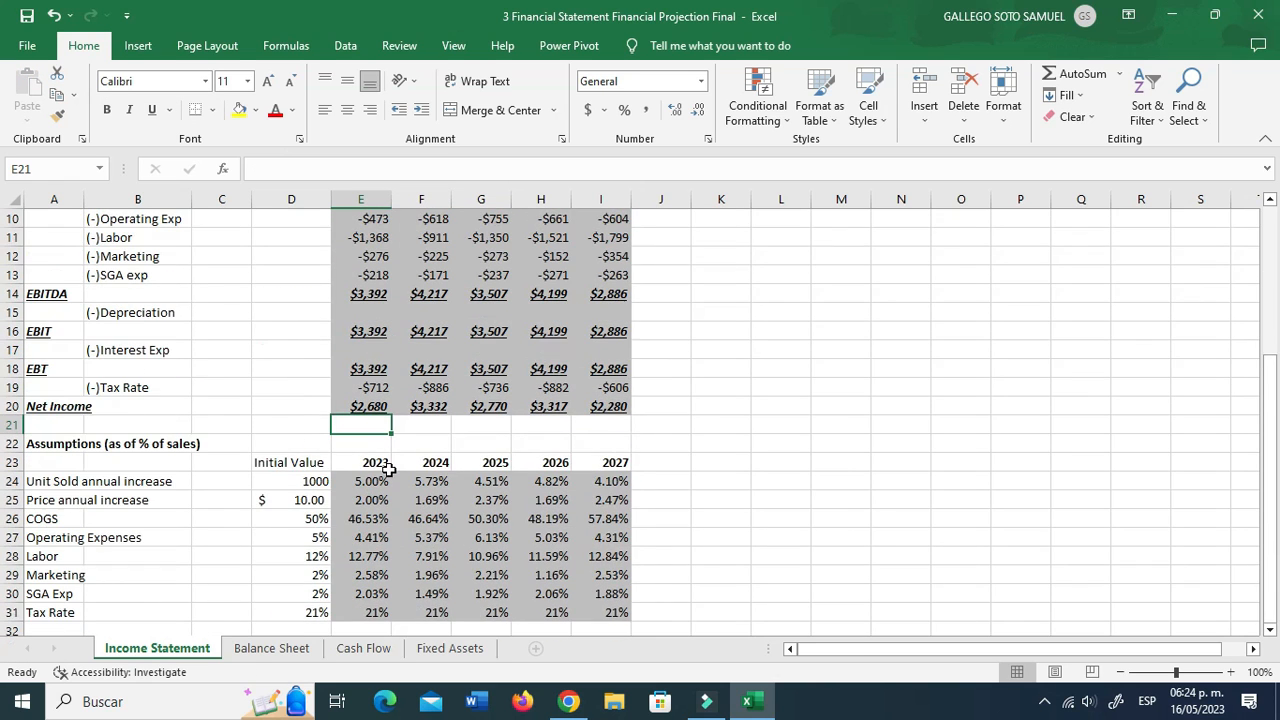
click(161, 313)
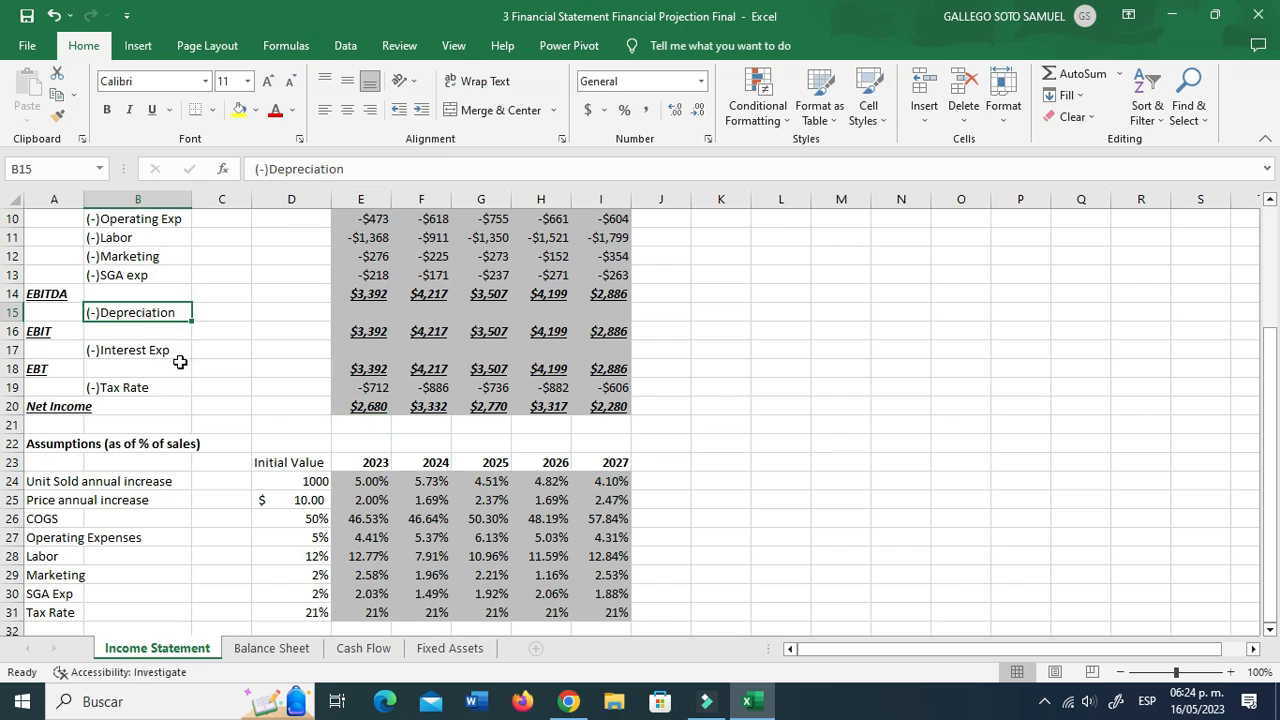
click(161, 352)
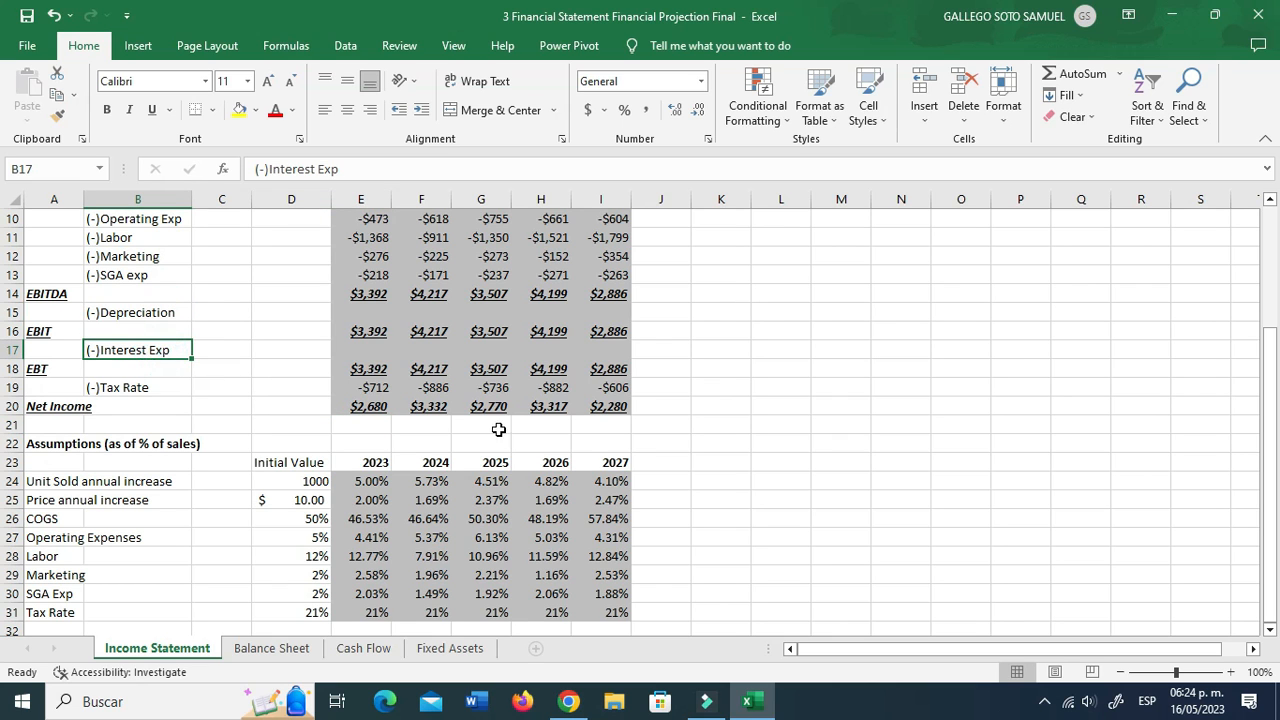
scroll(495, 455, down, 3)
scroll(420, 507, up, 6)
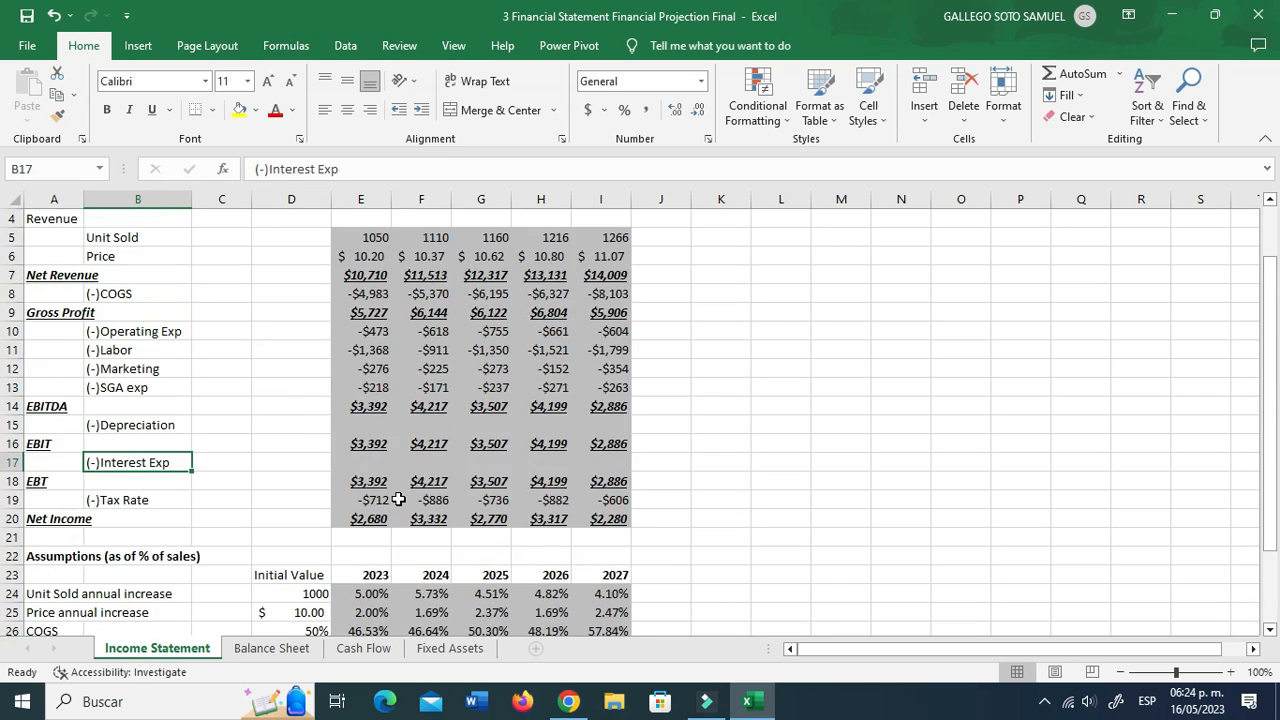
scroll(382, 453, down, 5)
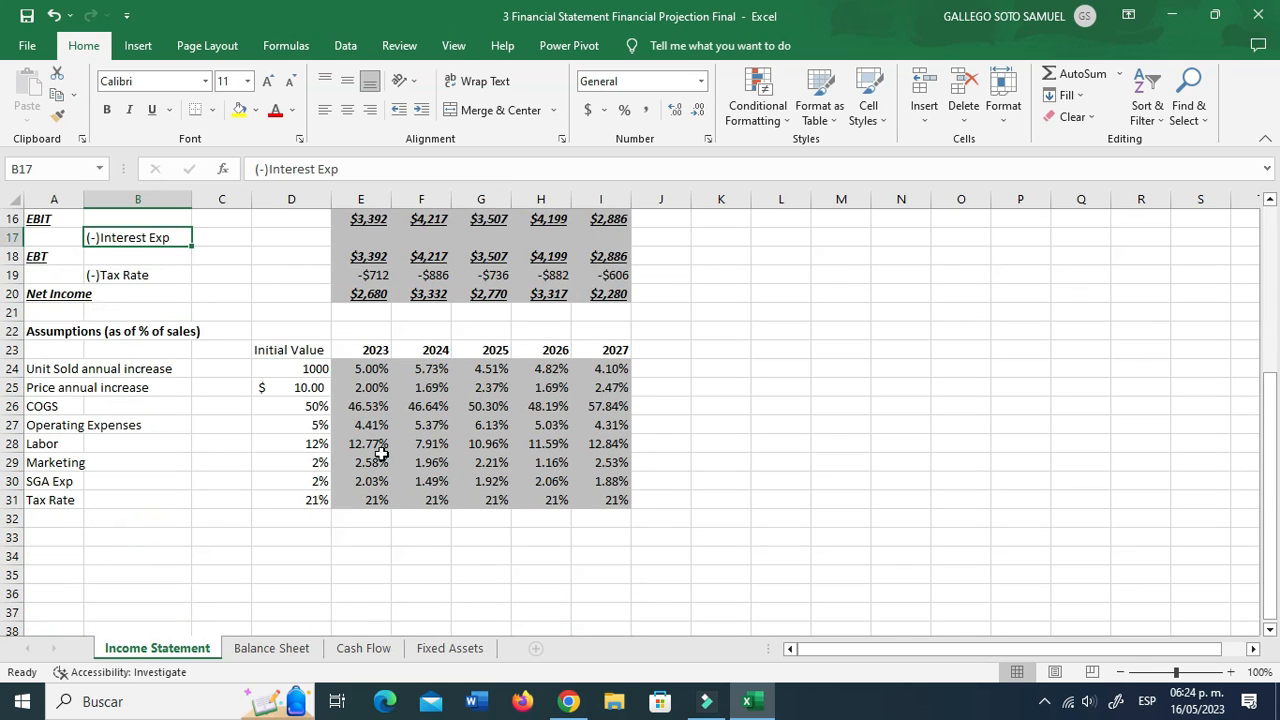
Step: Open the Balance Sheet worksheet and look through its sections down to the 2023 Accounts Receivable percentage in E34
click(298, 649)
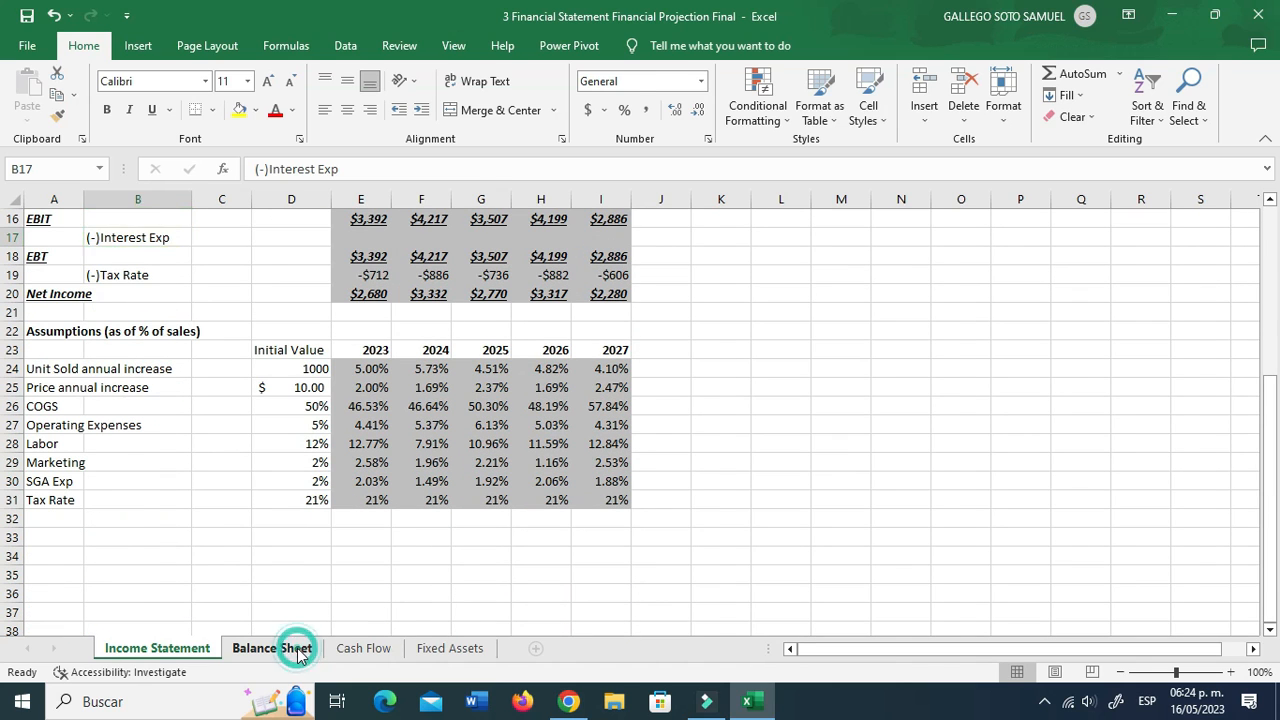
scroll(315, 537, up, 4)
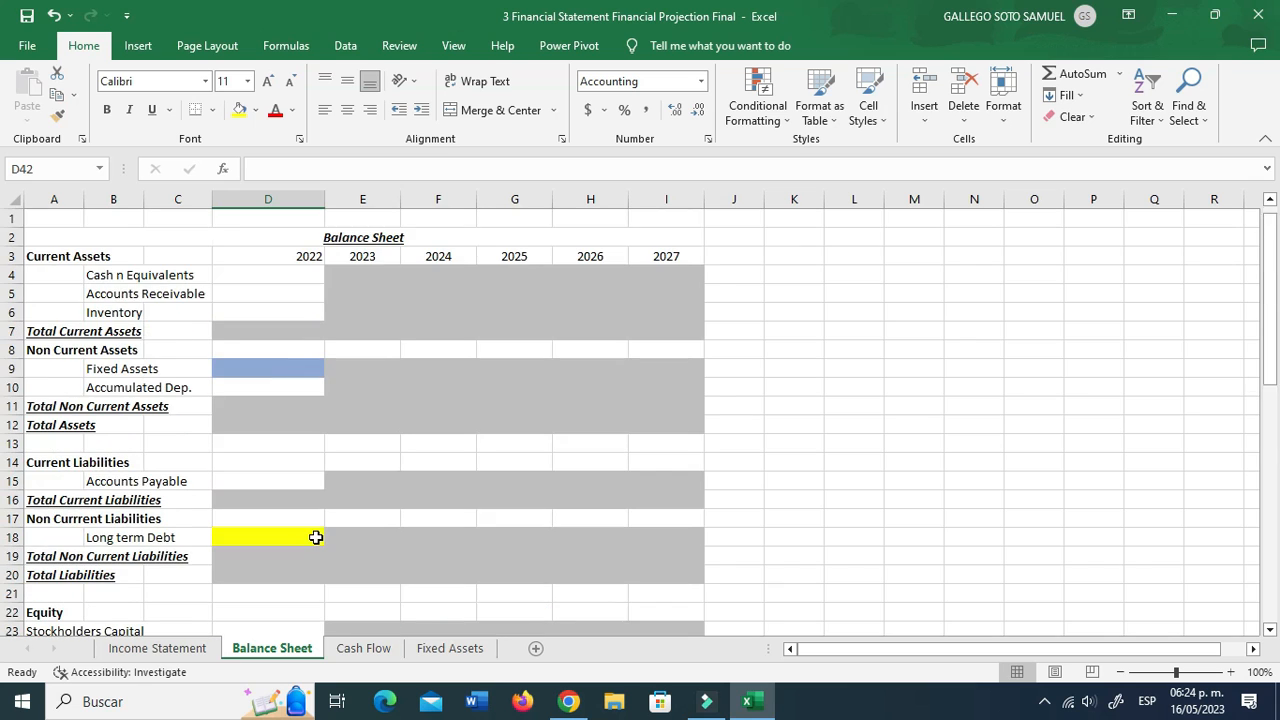
scroll(324, 508, down, 3)
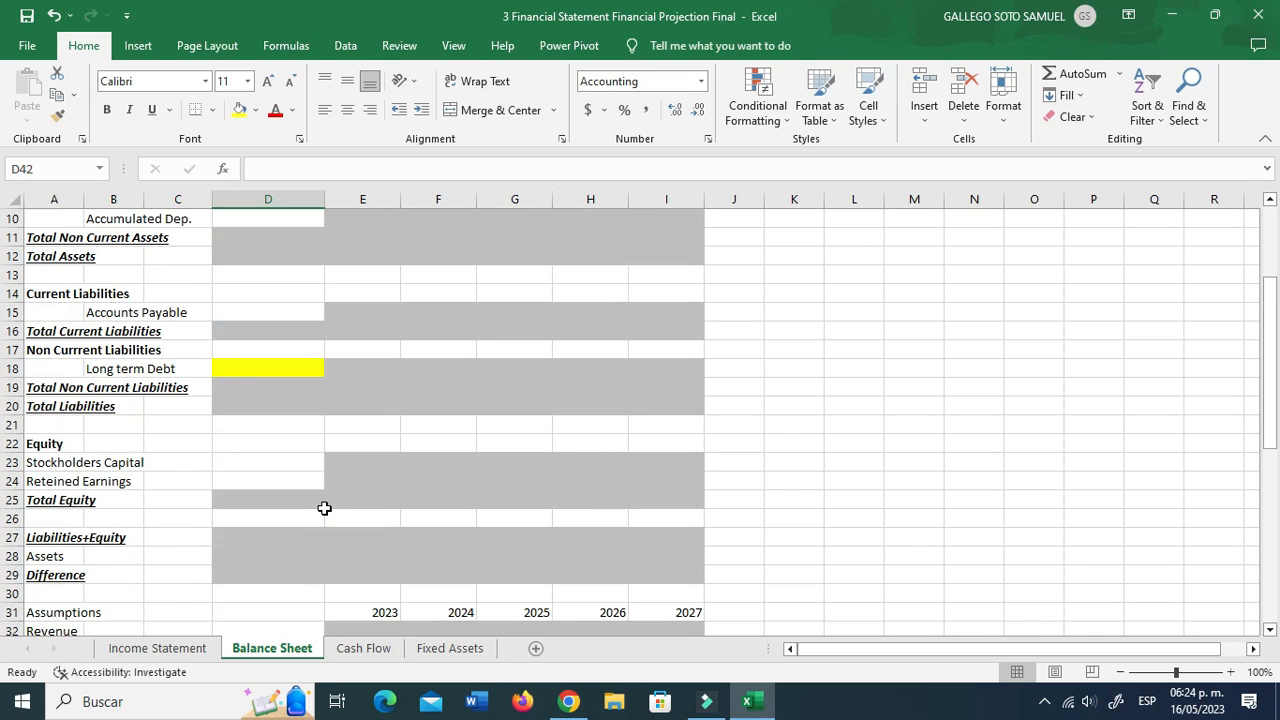
scroll(324, 508, down, 4)
click(335, 532)
click(356, 458)
click(370, 445)
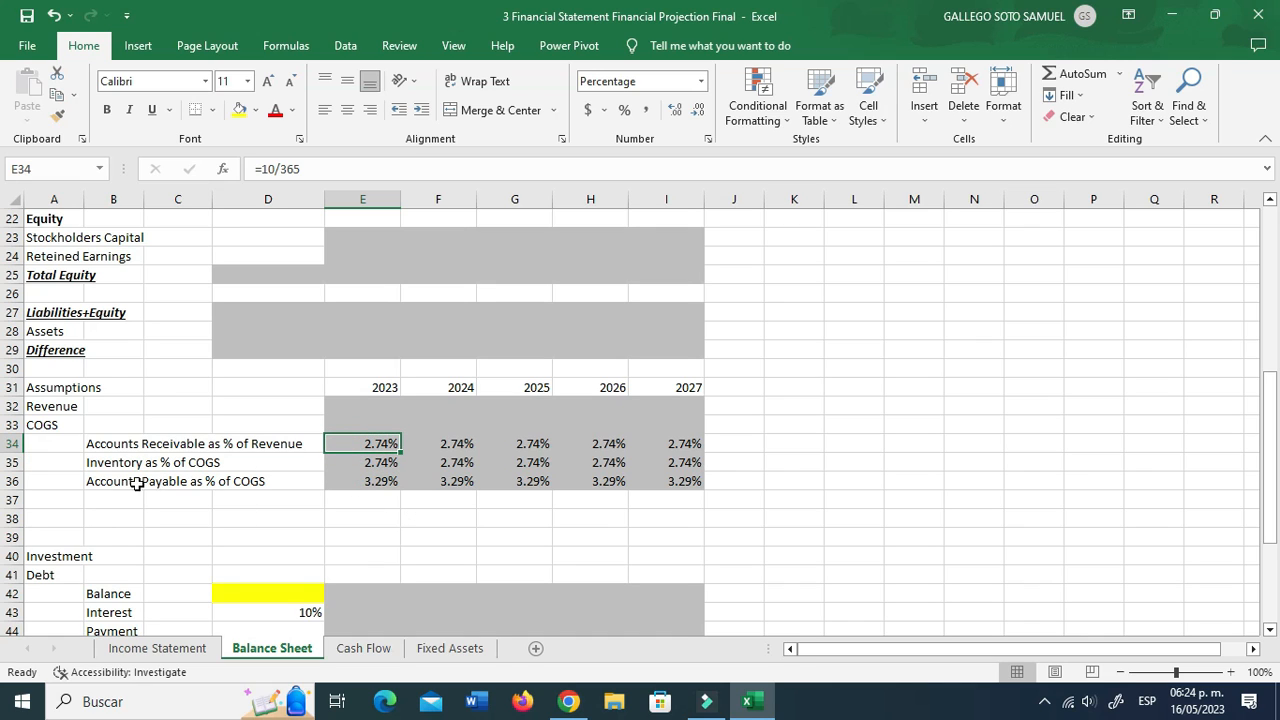
Step: Inspect the formula behind the Accounts Receivable assumption label in B34
click(113, 443)
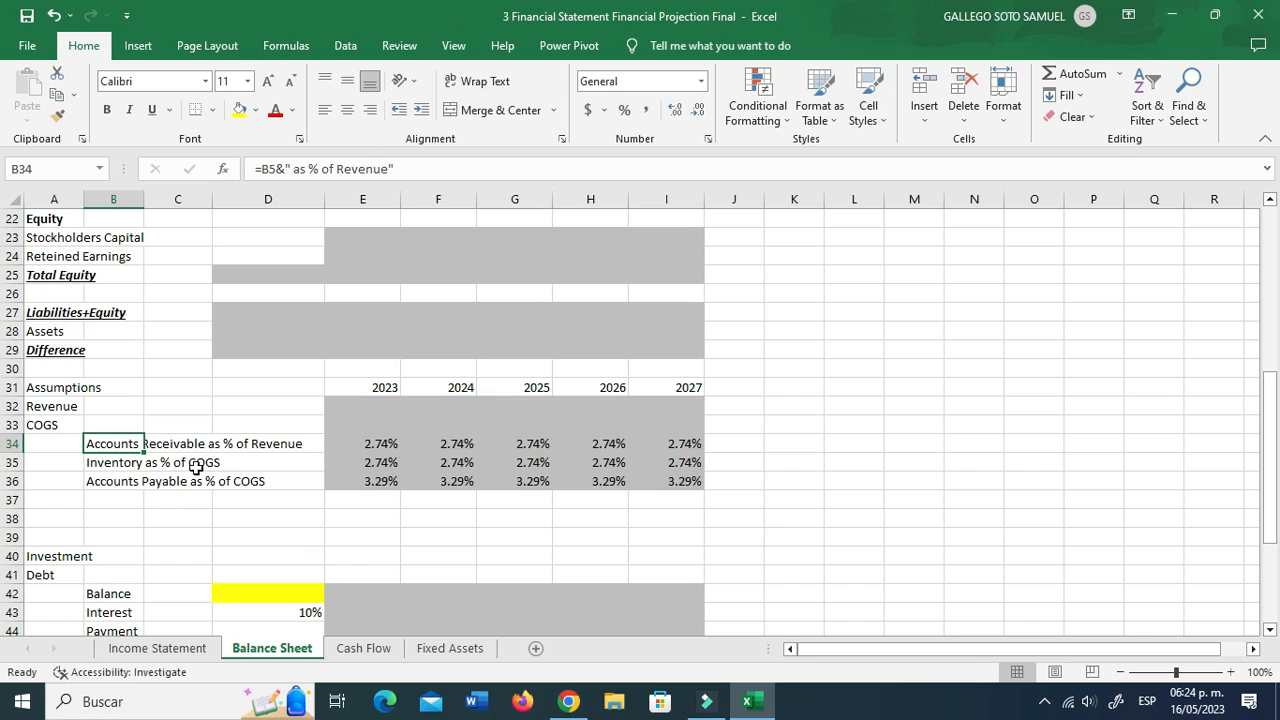
click(369, 530)
click(106, 443)
double_click(268, 169)
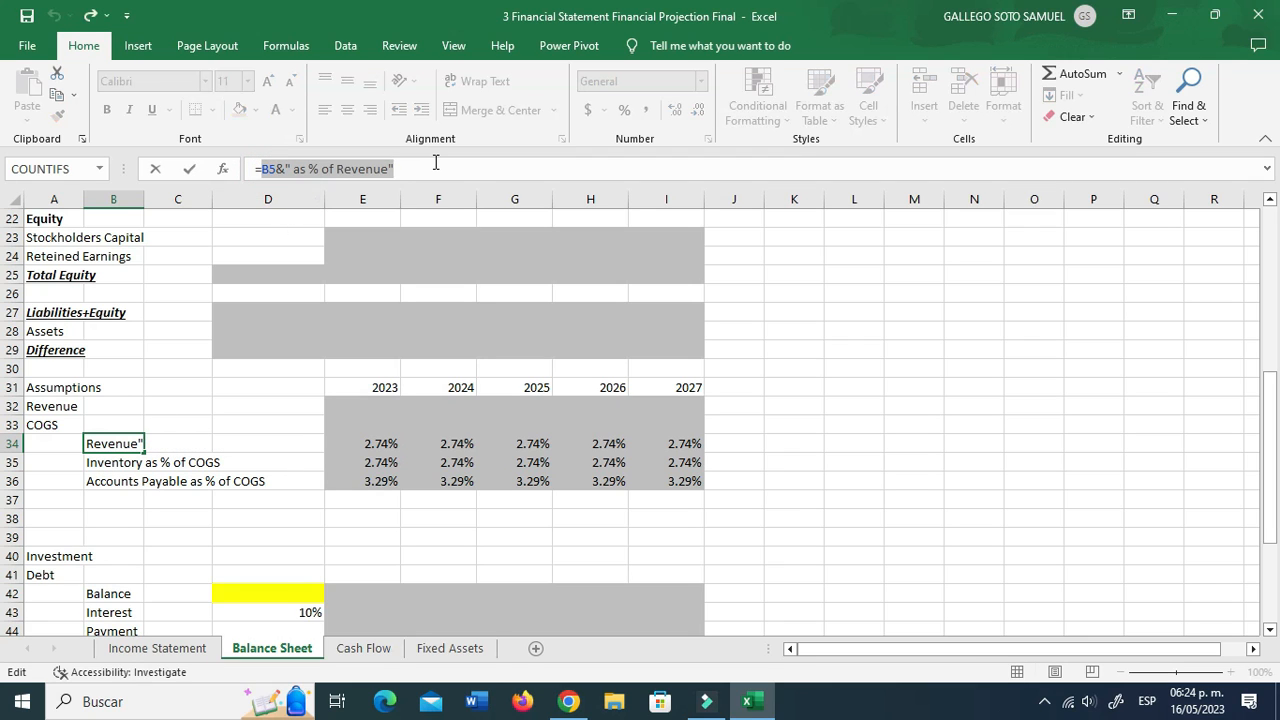
key(Return)
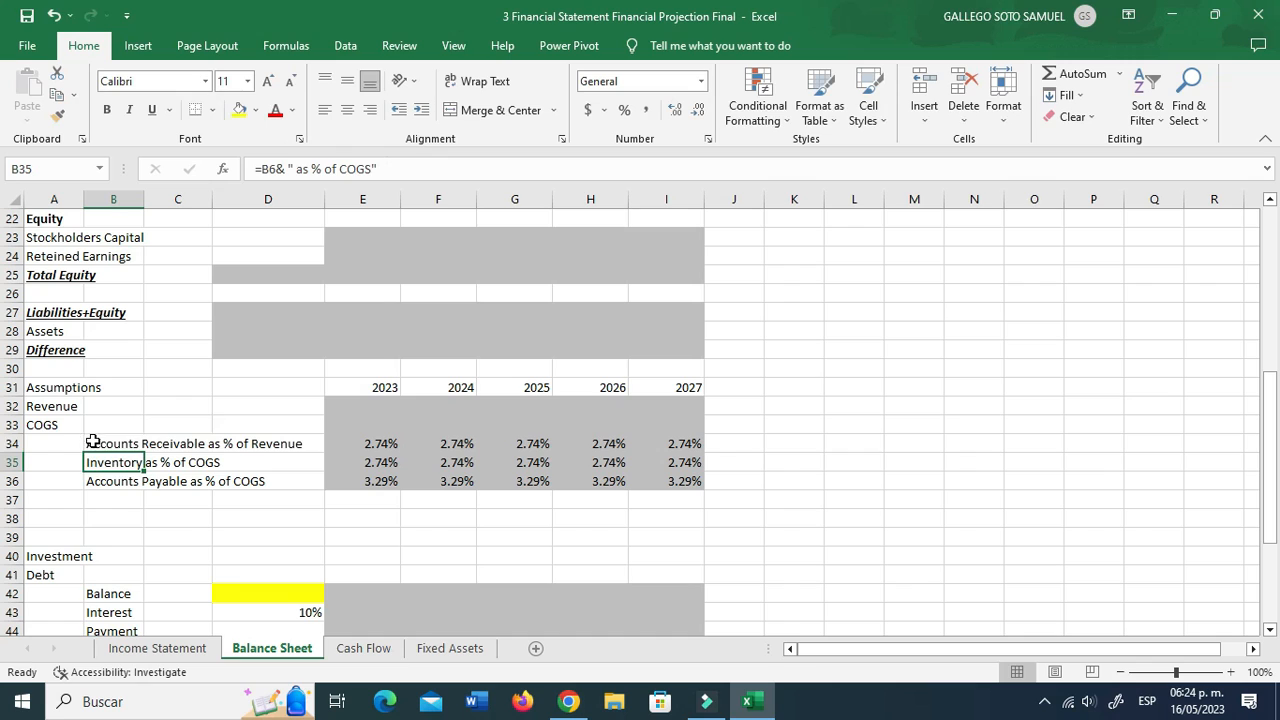
Step: Clear the label in B34 and rebuild it with the formula =B5&" as % of Revenue"
click(95, 444)
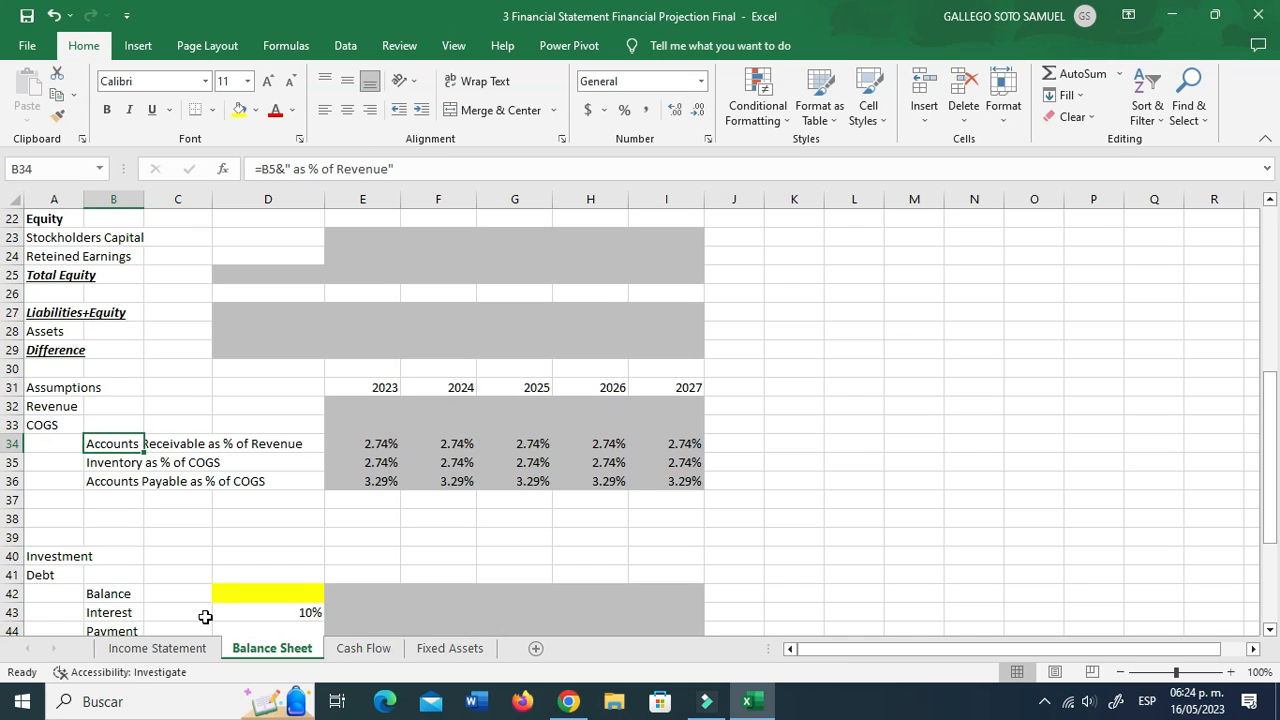
key(Delete)
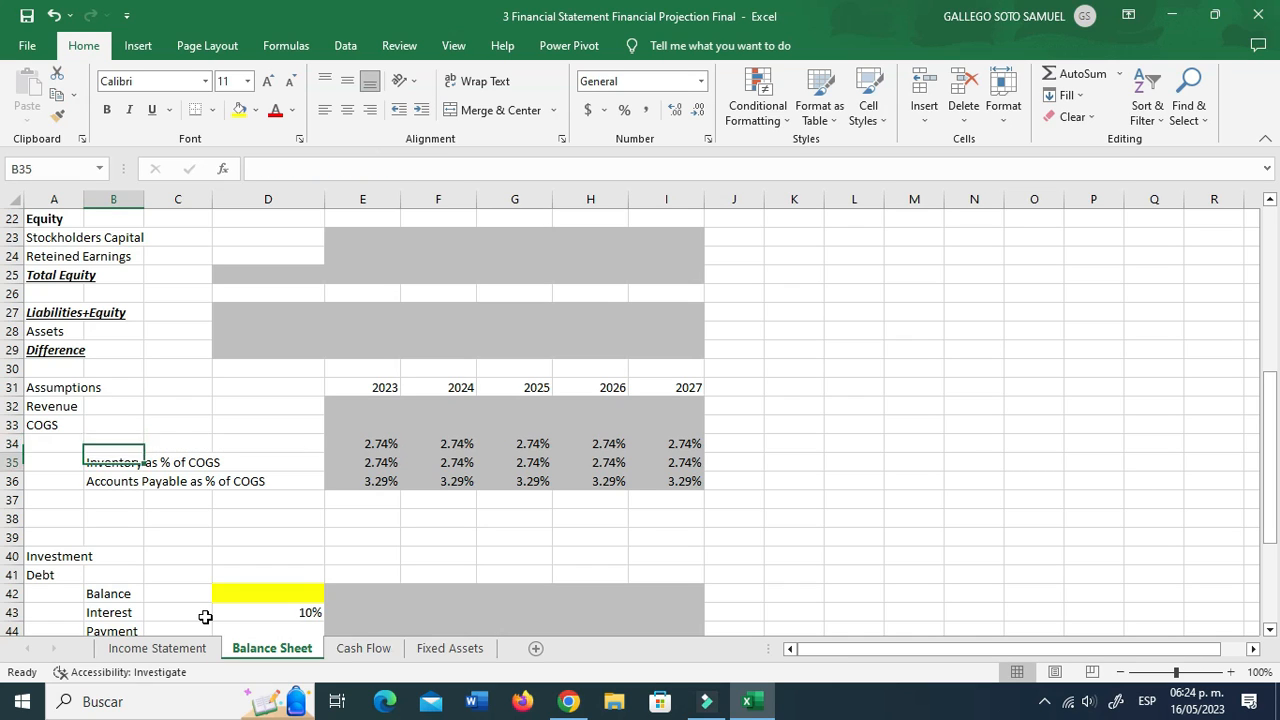
text(=)
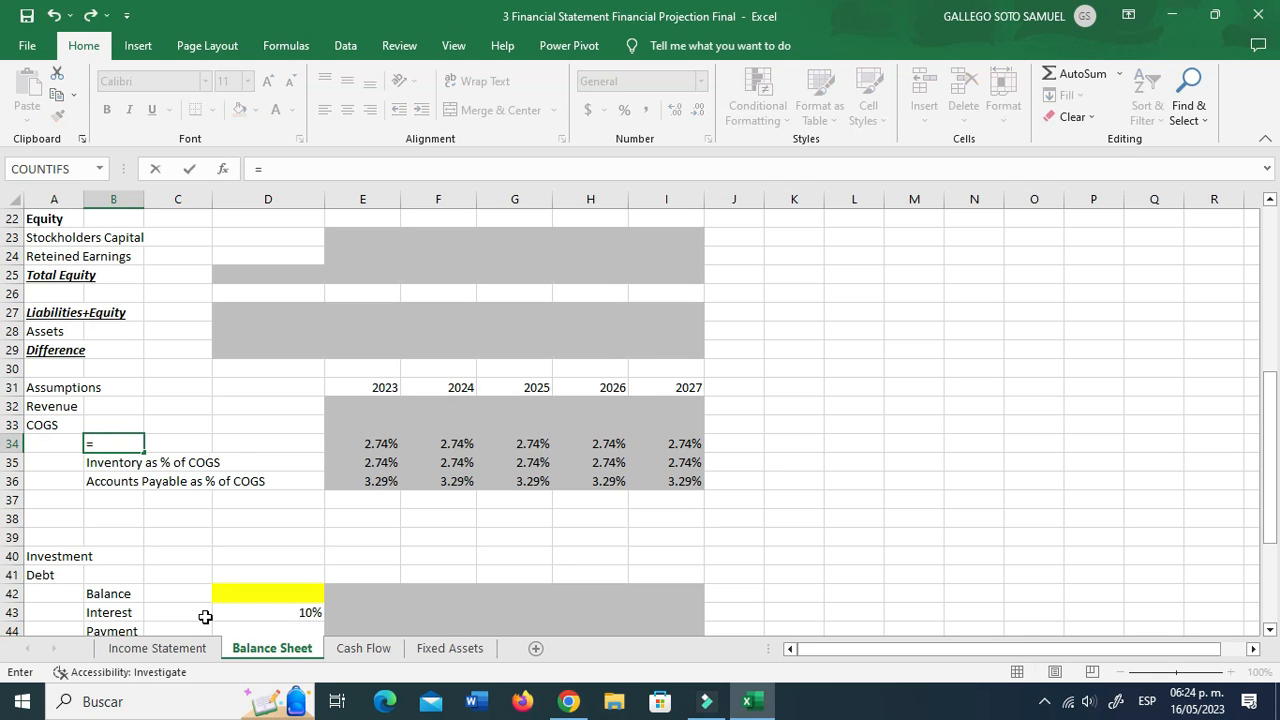
scroll(125, 463, up, 7)
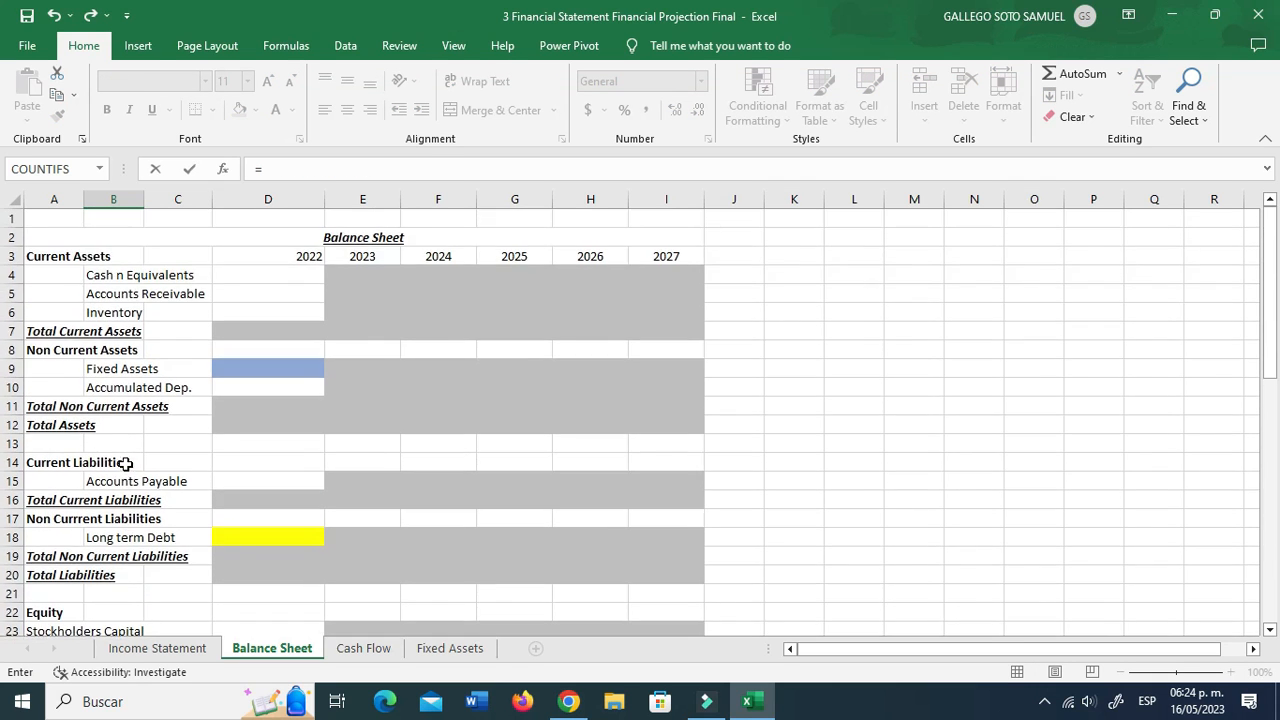
click(104, 294)
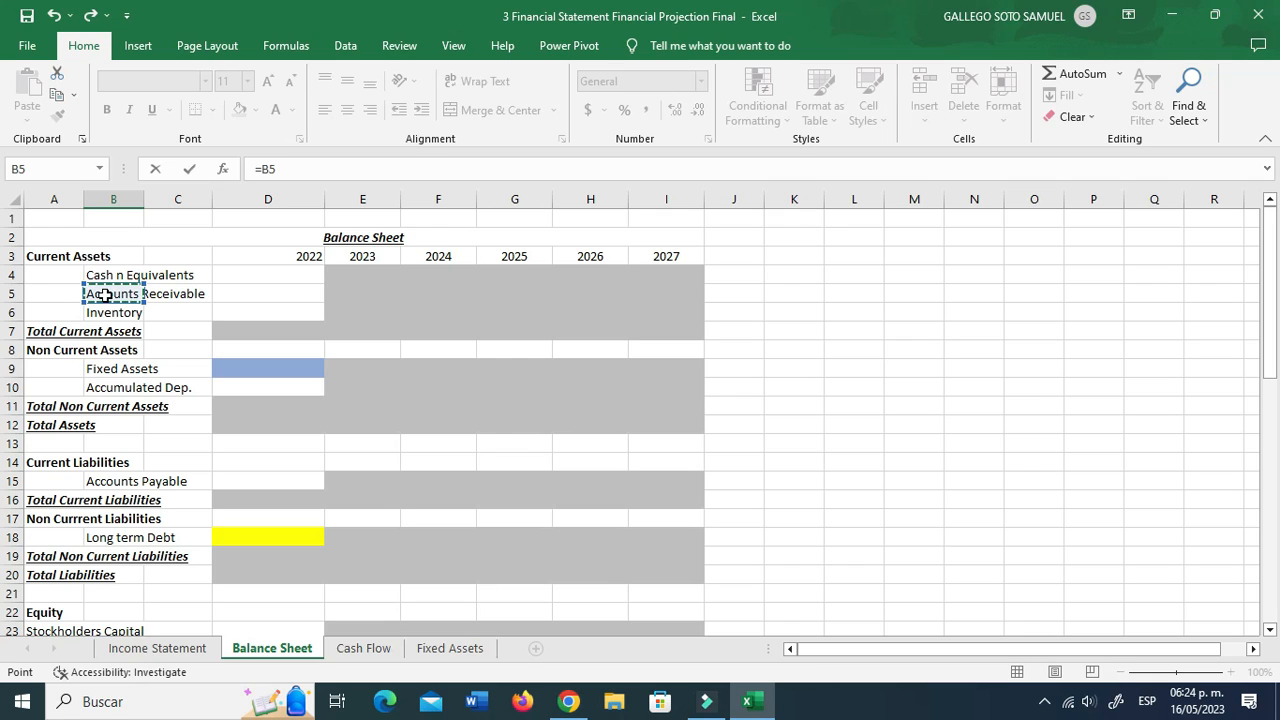
text(&" as % of Revenue)
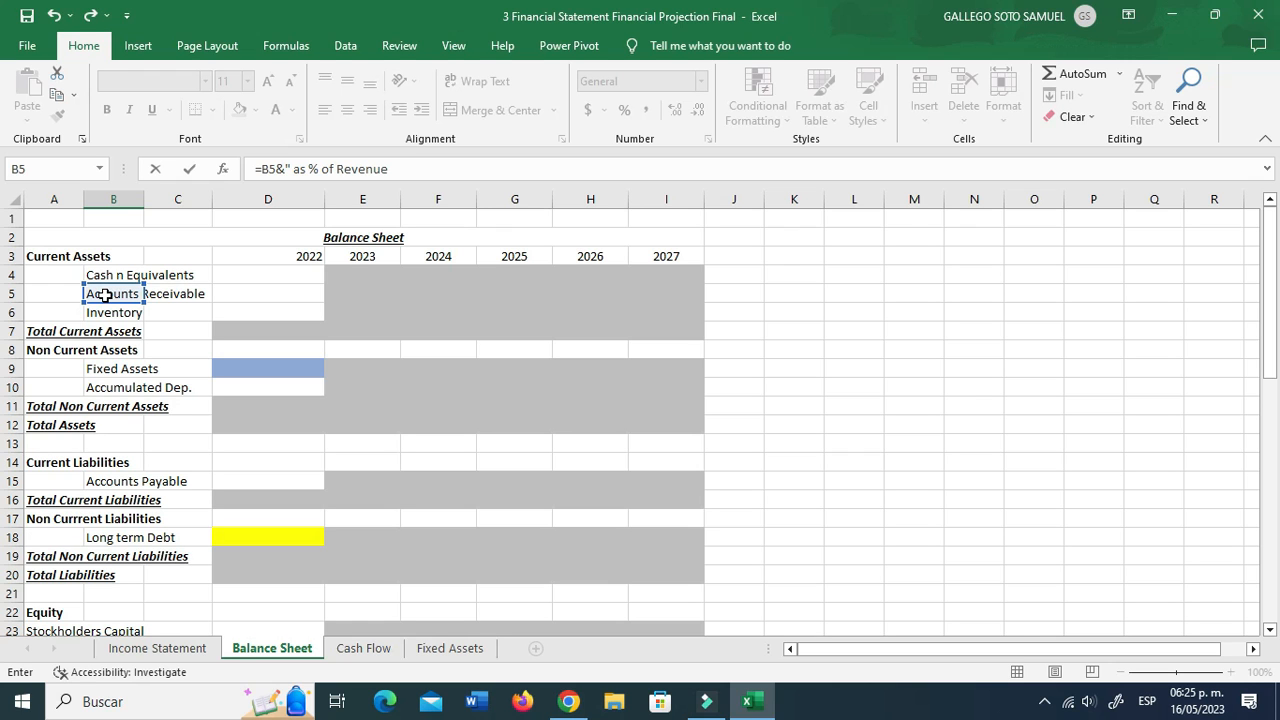
key(Return)
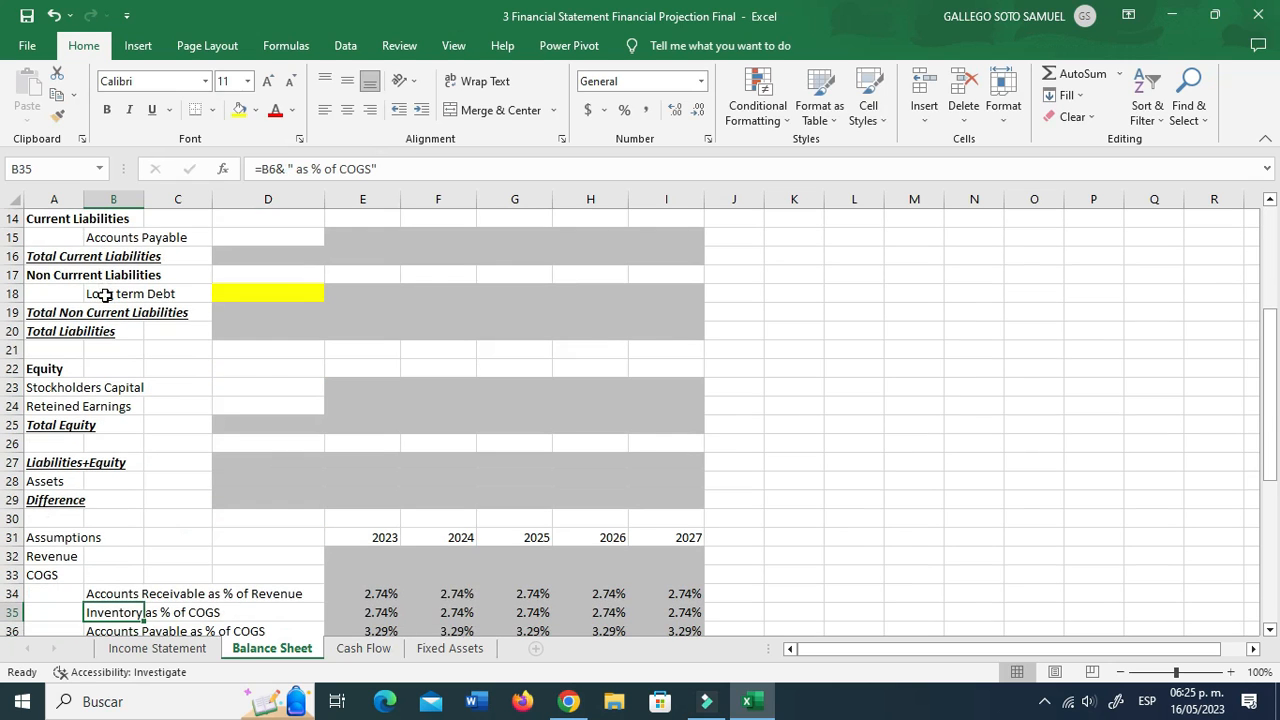
Step: Compare the label formulas for Accounts Receivable, Inventory and Accounts Payable in B34 to B36
scroll(108, 325, down, 1)
click(140, 481)
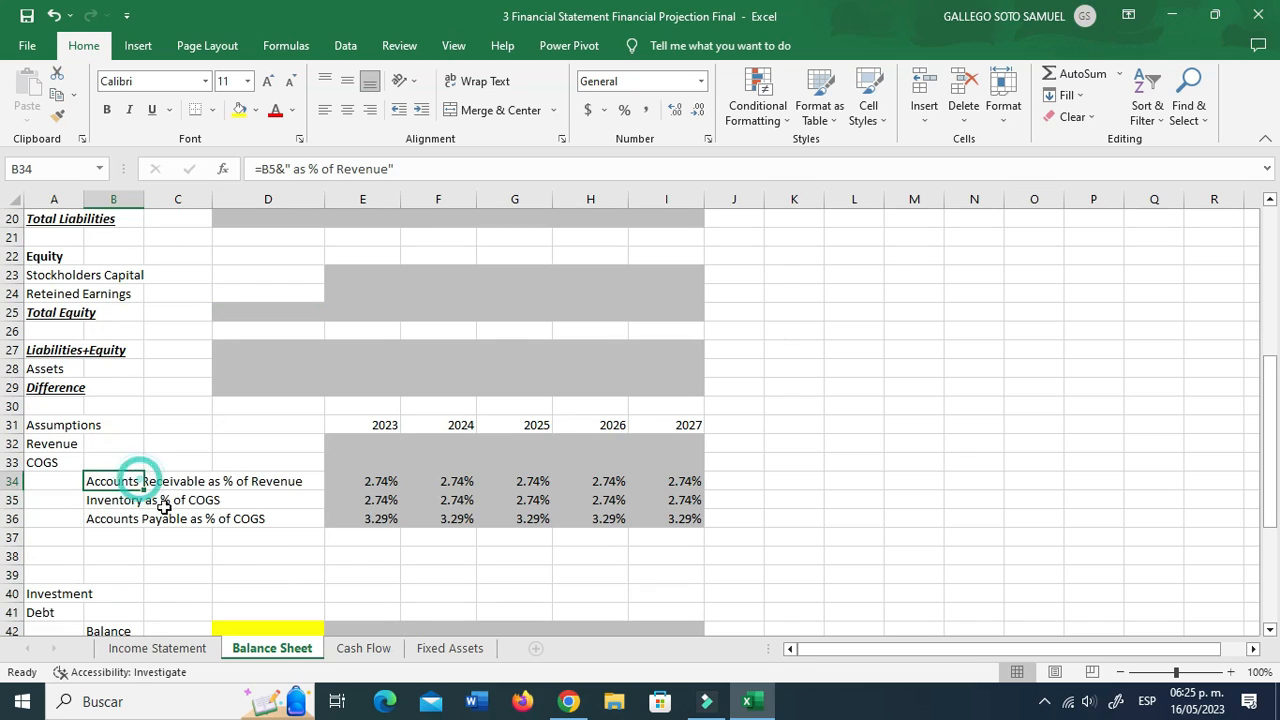
click(146, 505)
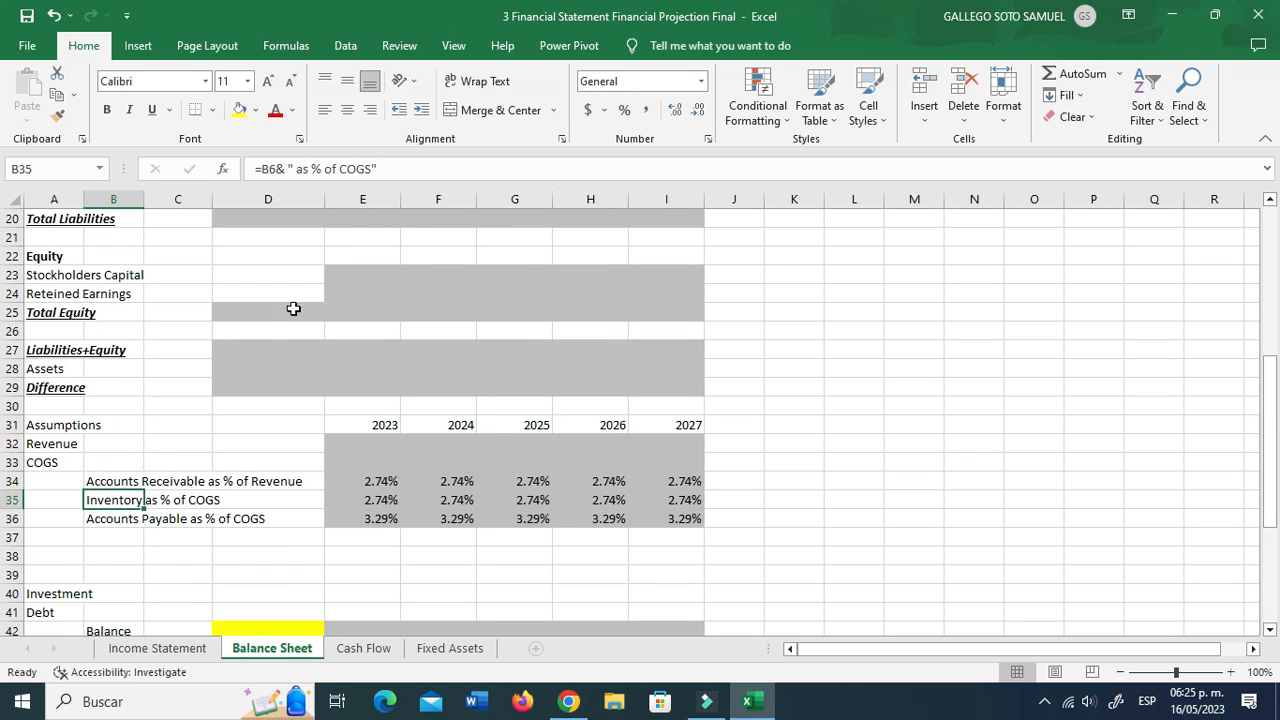
click(112, 516)
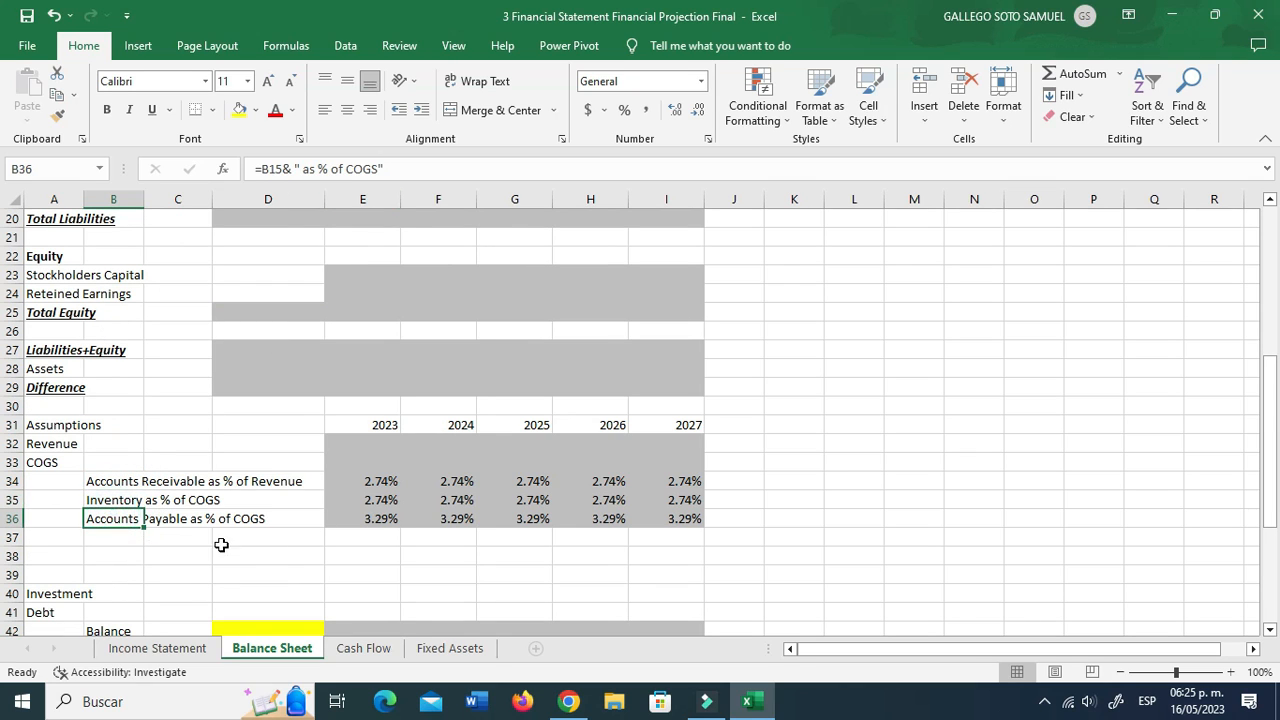
click(262, 476)
click(145, 482)
click(121, 497)
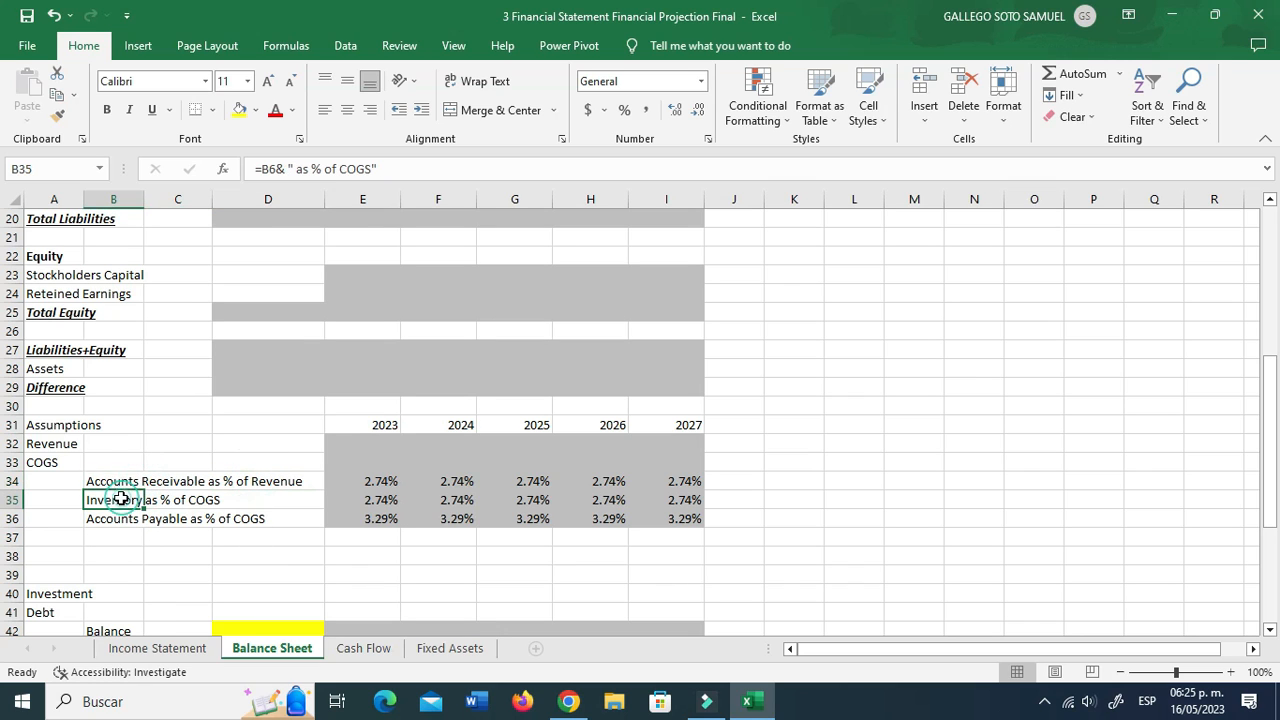
scroll(153, 542, down, 1)
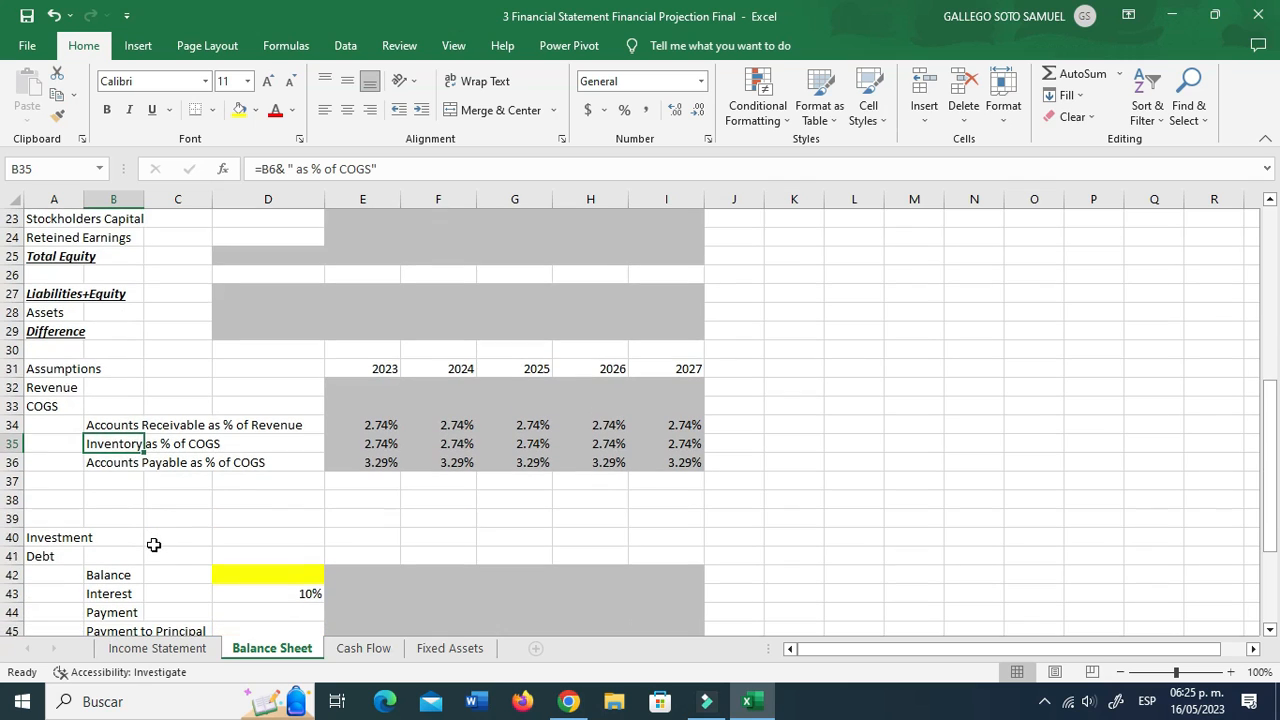
click(166, 510)
click(128, 458)
click(126, 444)
click(107, 464)
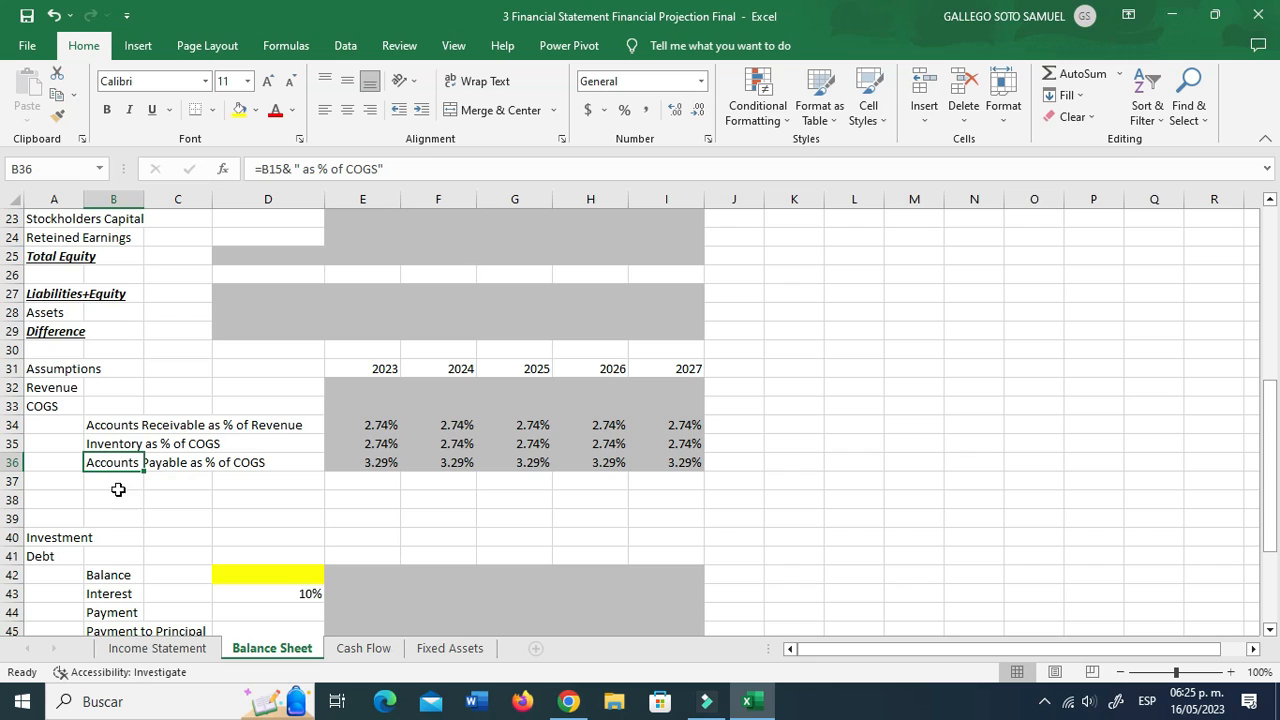
click(121, 427)
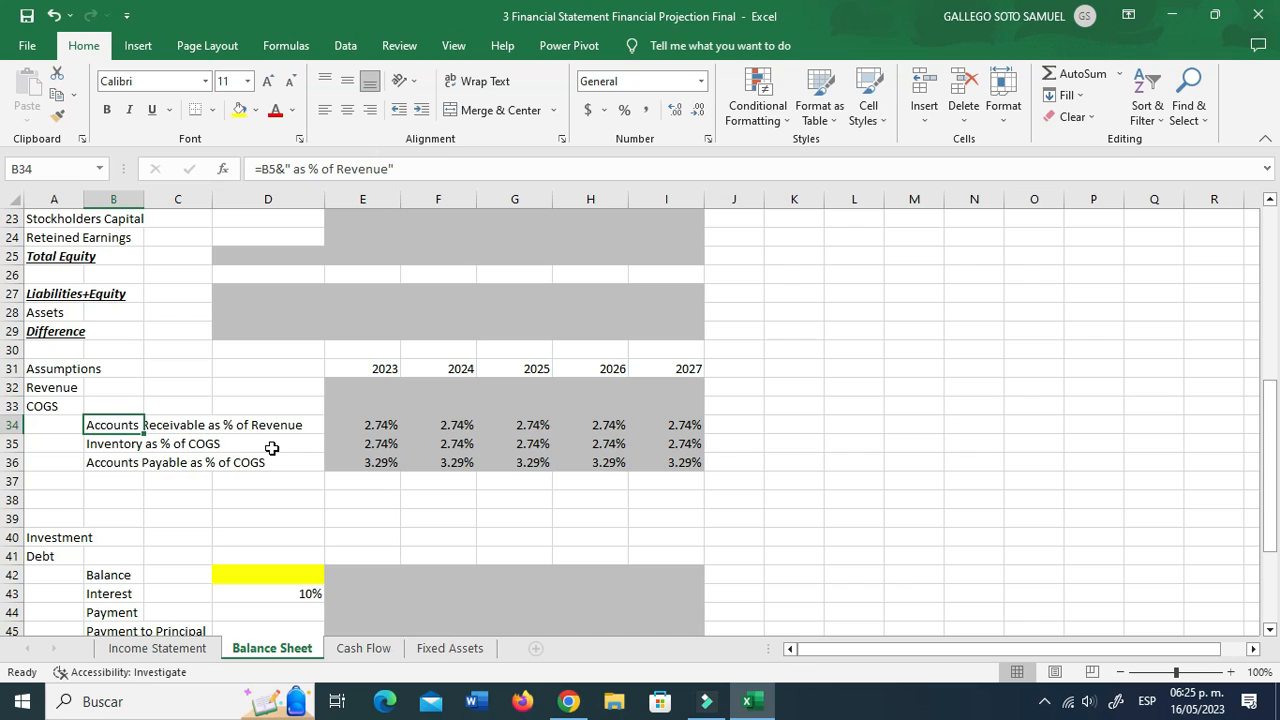
click(124, 446)
click(125, 465)
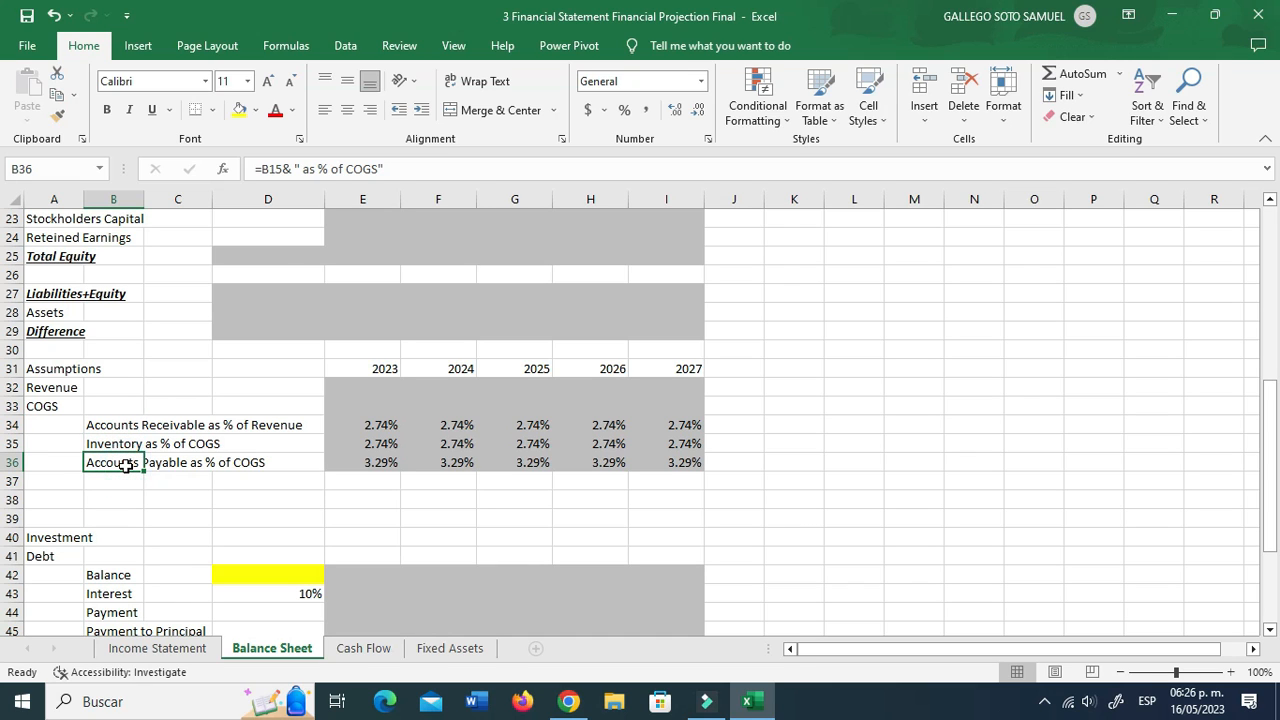
Step: Check the Accounts Receivable percentage formulas in row 34 from 2023 to 2027
click(350, 422)
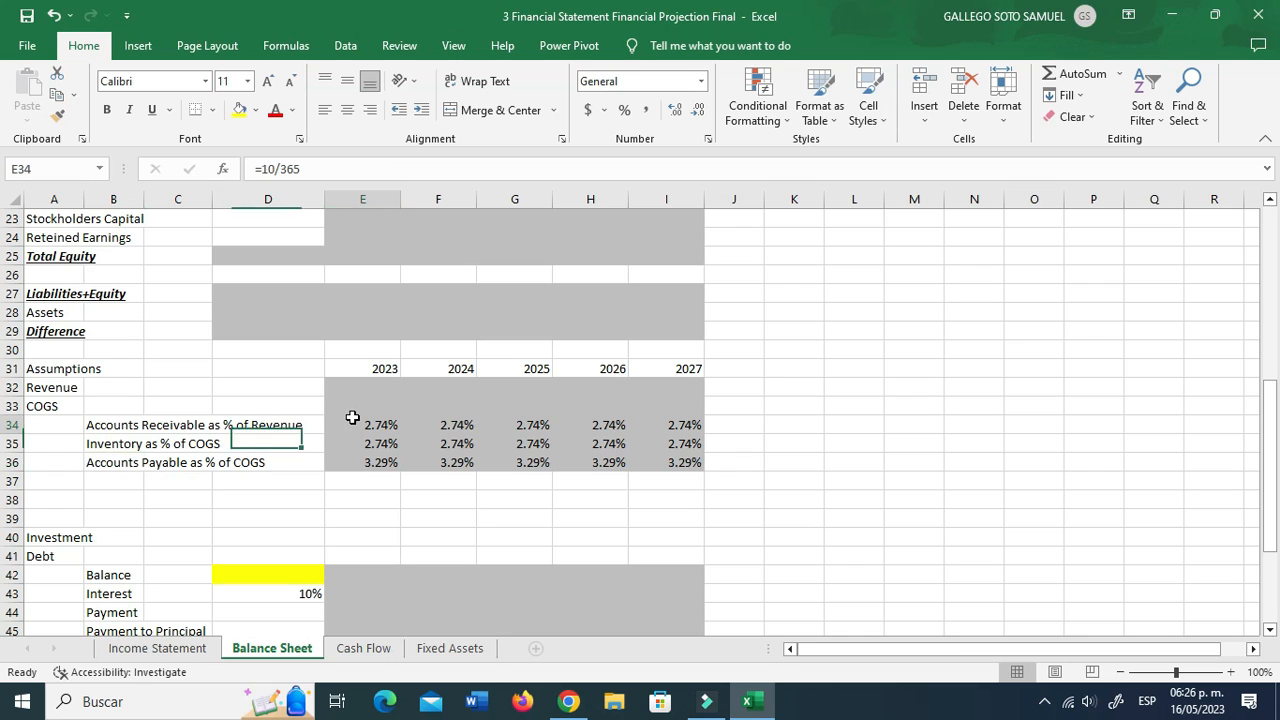
click(450, 423)
click(516, 423)
click(598, 423)
click(665, 423)
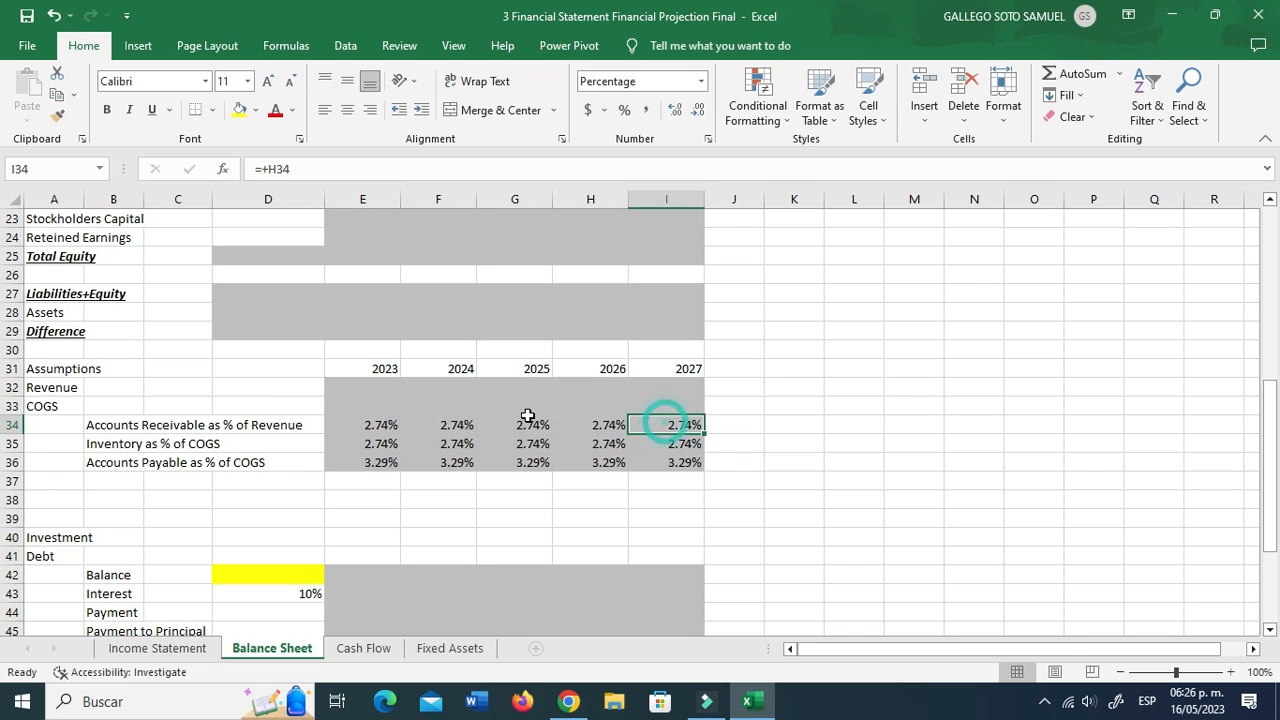
Step: Inspect the 2023 Accounts Receivable percentage formula in E34, along with the Accounts Receivable and Inventory labels
click(386, 424)
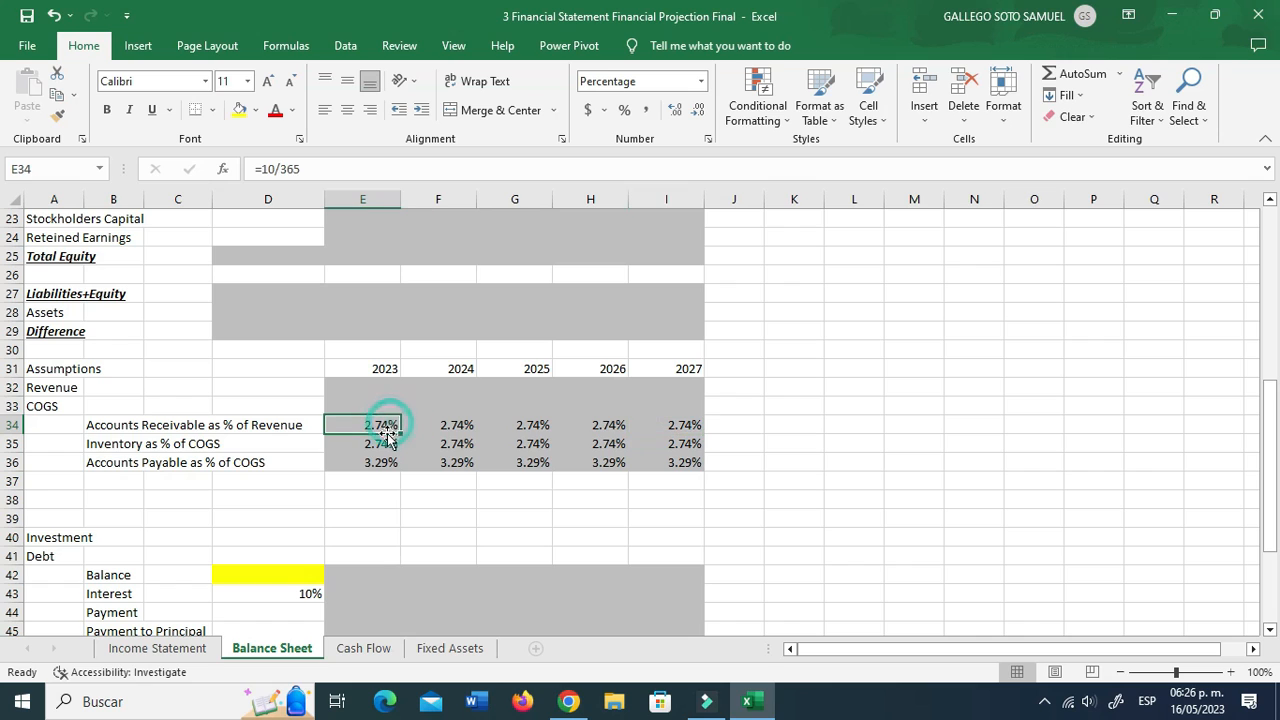
click(270, 168)
text(+()
click(312, 169)
text())
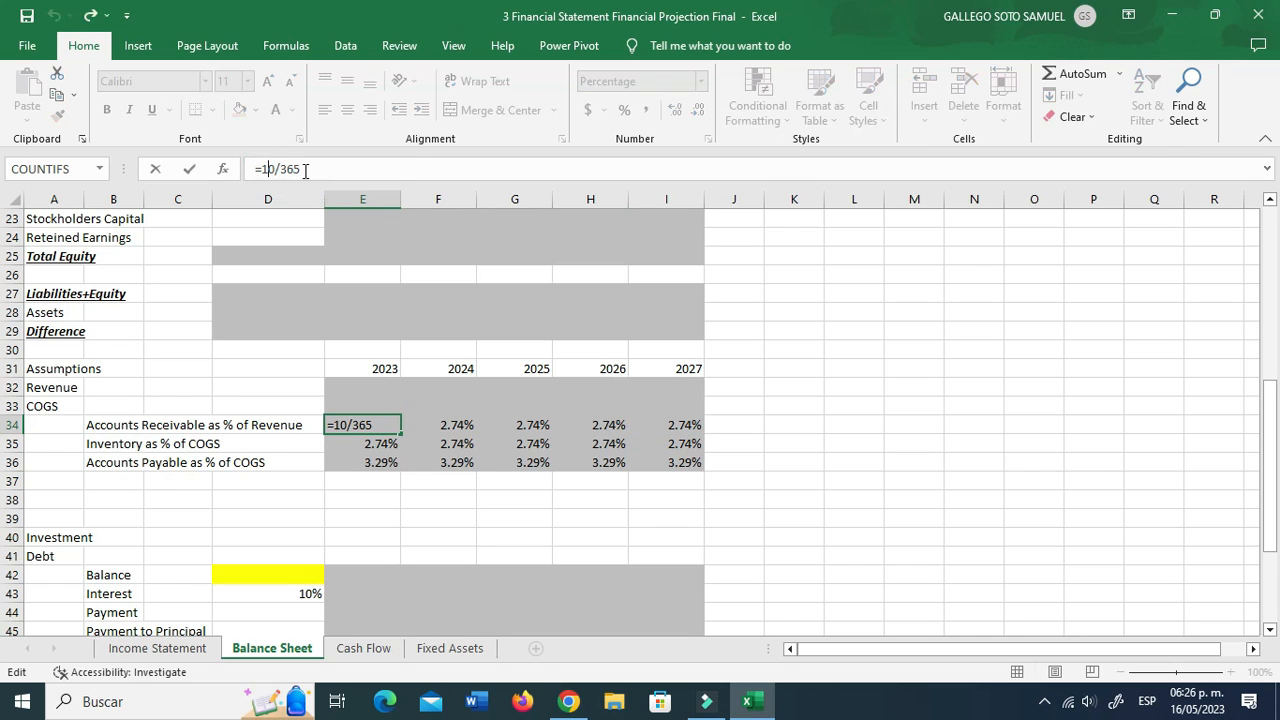
key(Return)
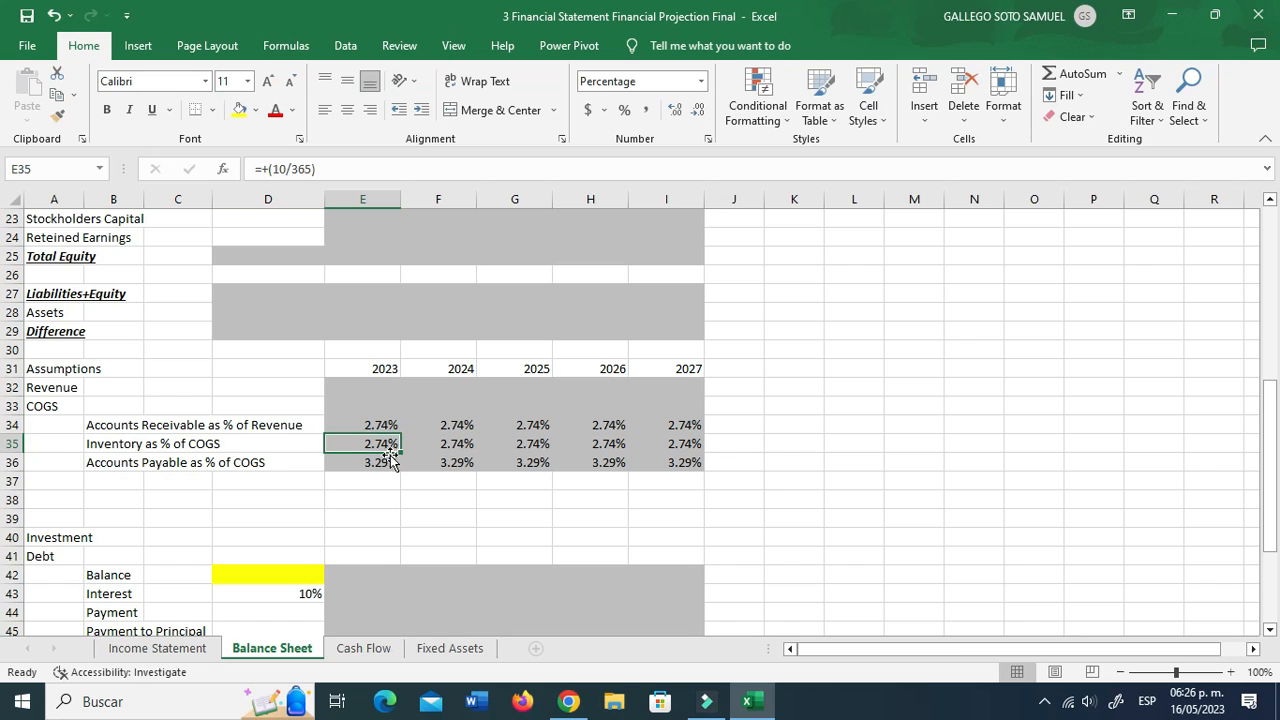
click(110, 427)
click(110, 443)
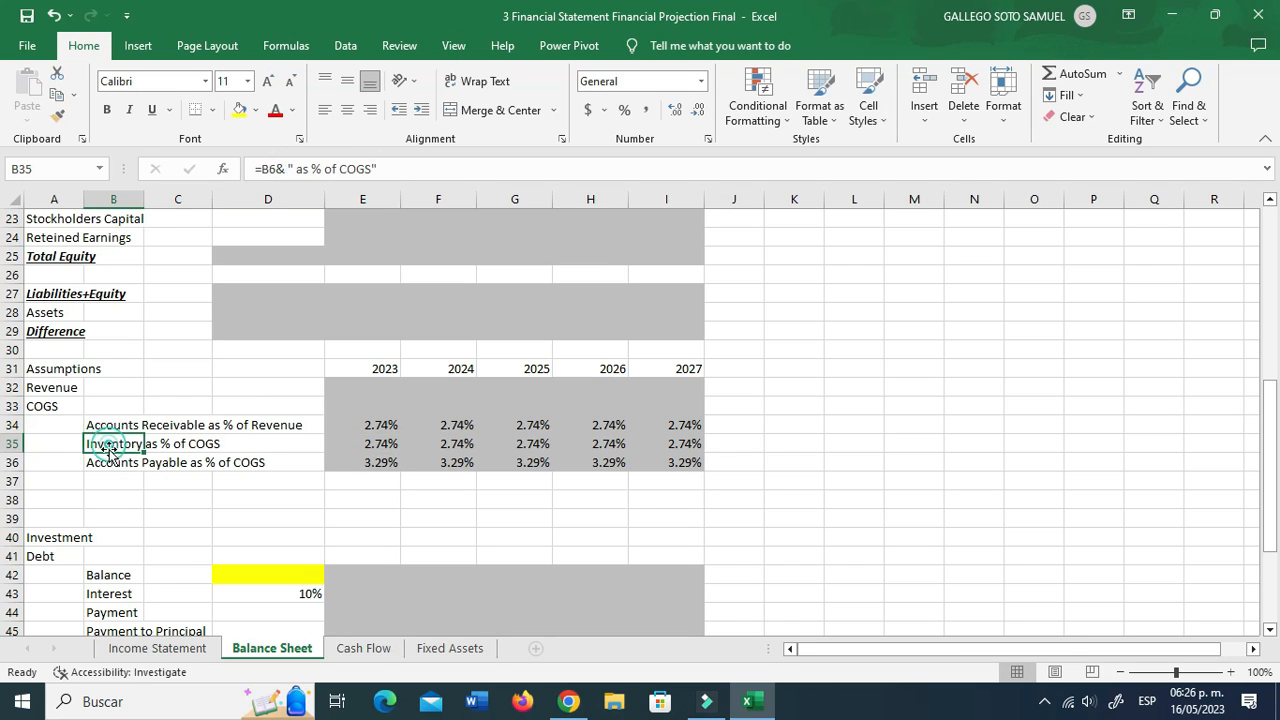
Step: Inspect the Inventory and Accounts Payable percentage formulas for 2023 and 2024 in rows 35 and 36
click(372, 445)
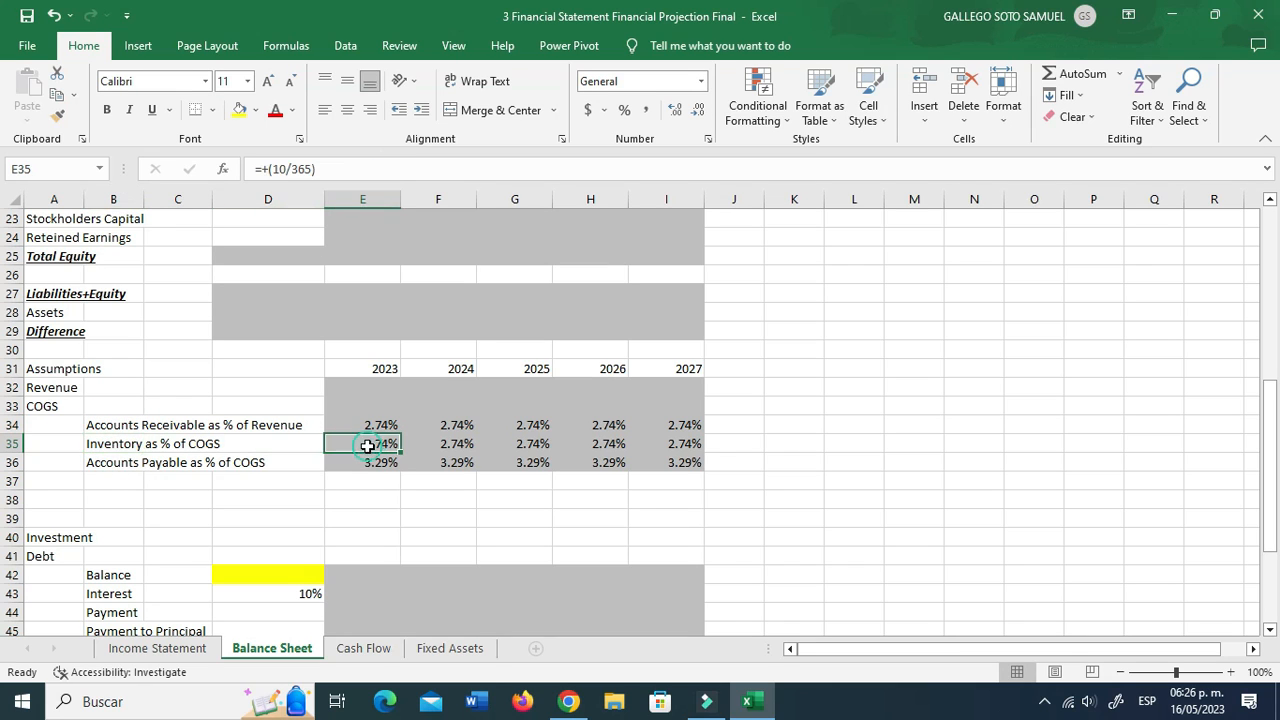
click(118, 462)
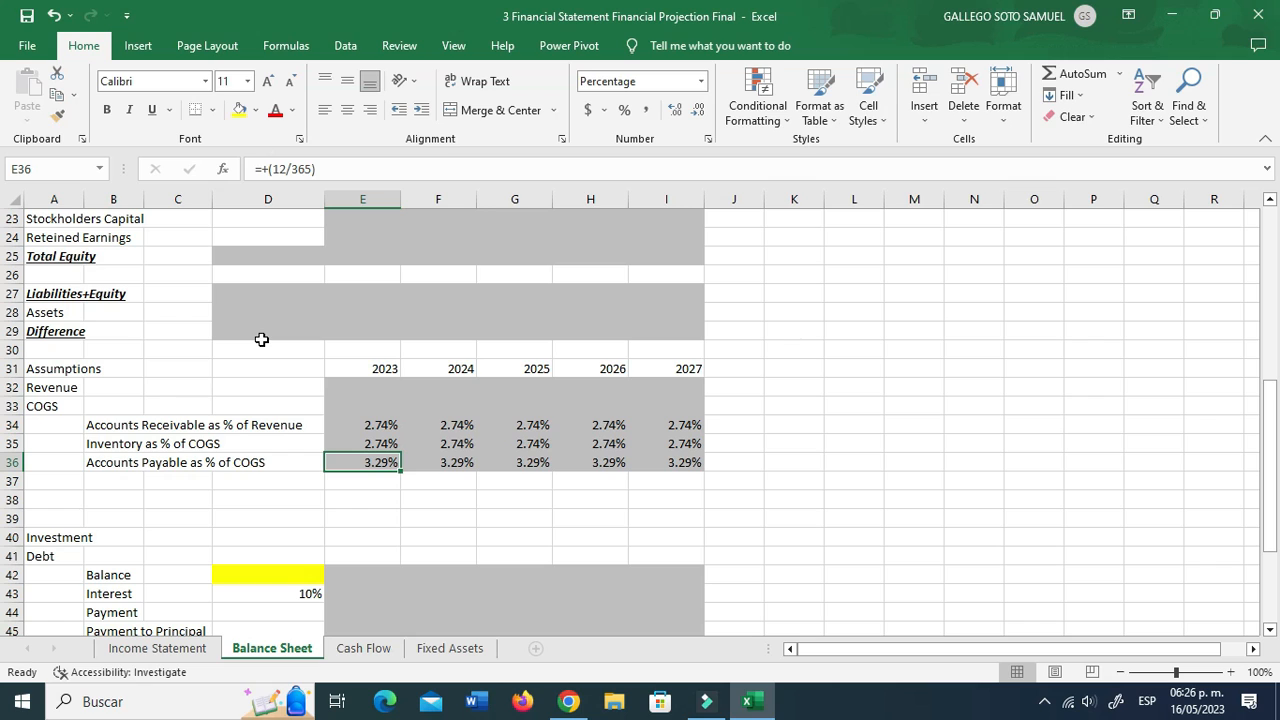
key(Down)
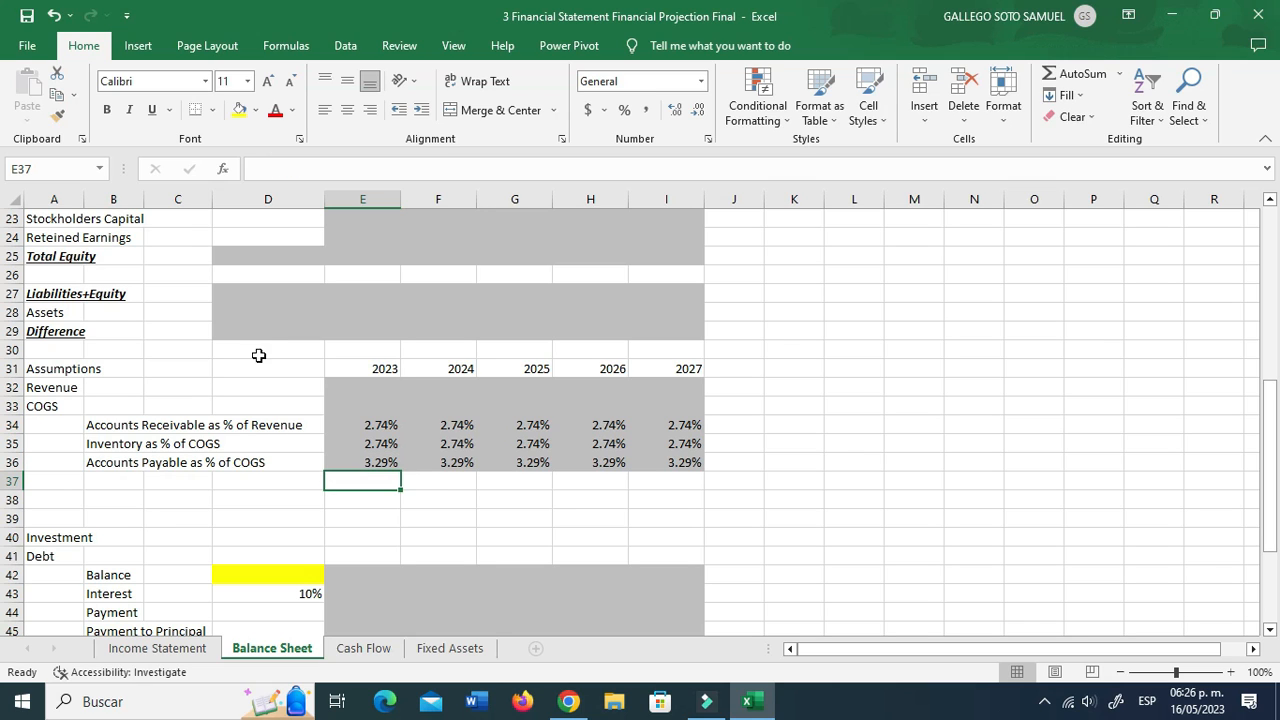
click(388, 427)
click(440, 427)
click(455, 447)
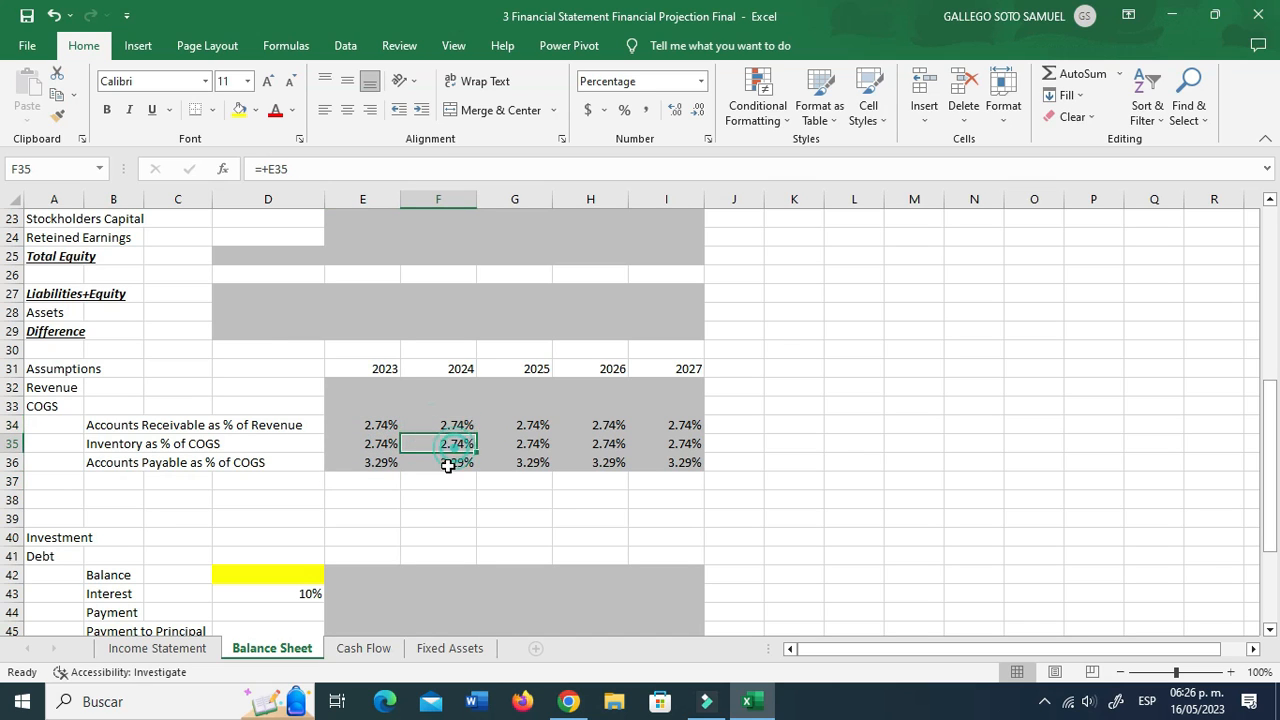
click(450, 463)
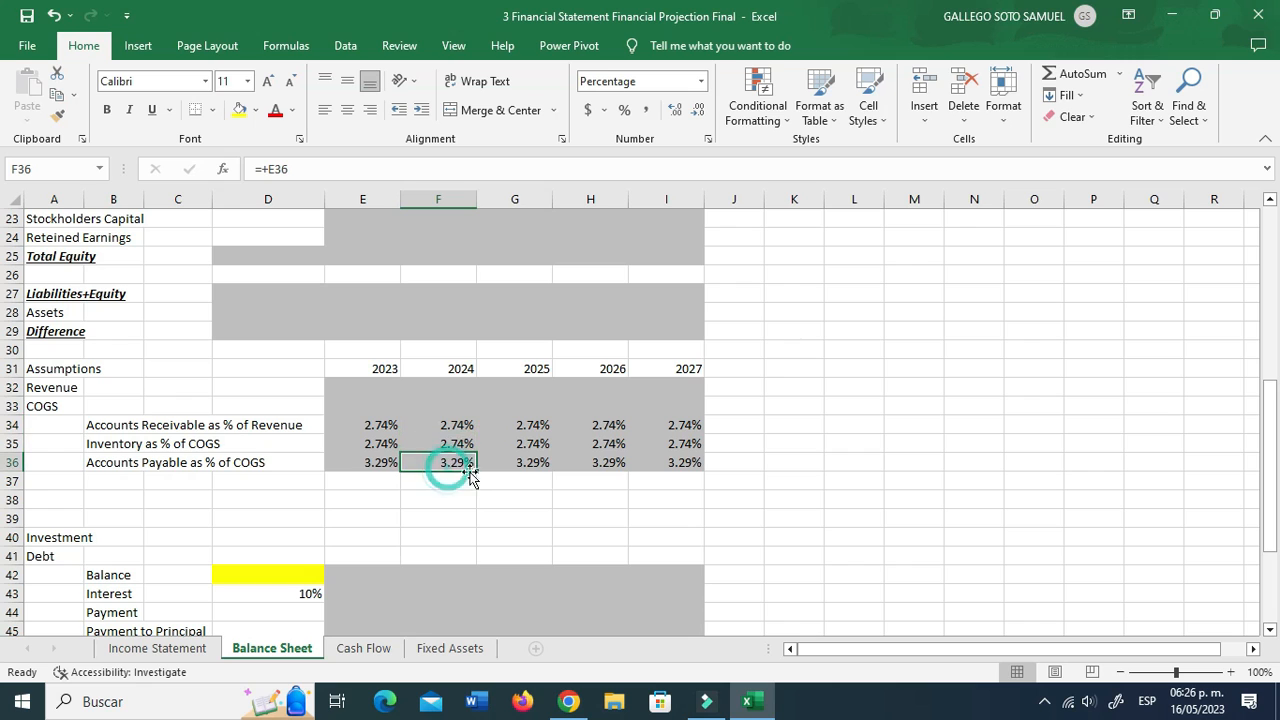
Step: Try 11/365 as the 2023 Accounts Receivable percentage in E34, and undo the change
click(376, 426)
click(273, 168)
key(BackSpace)
text(1)
key(Return)
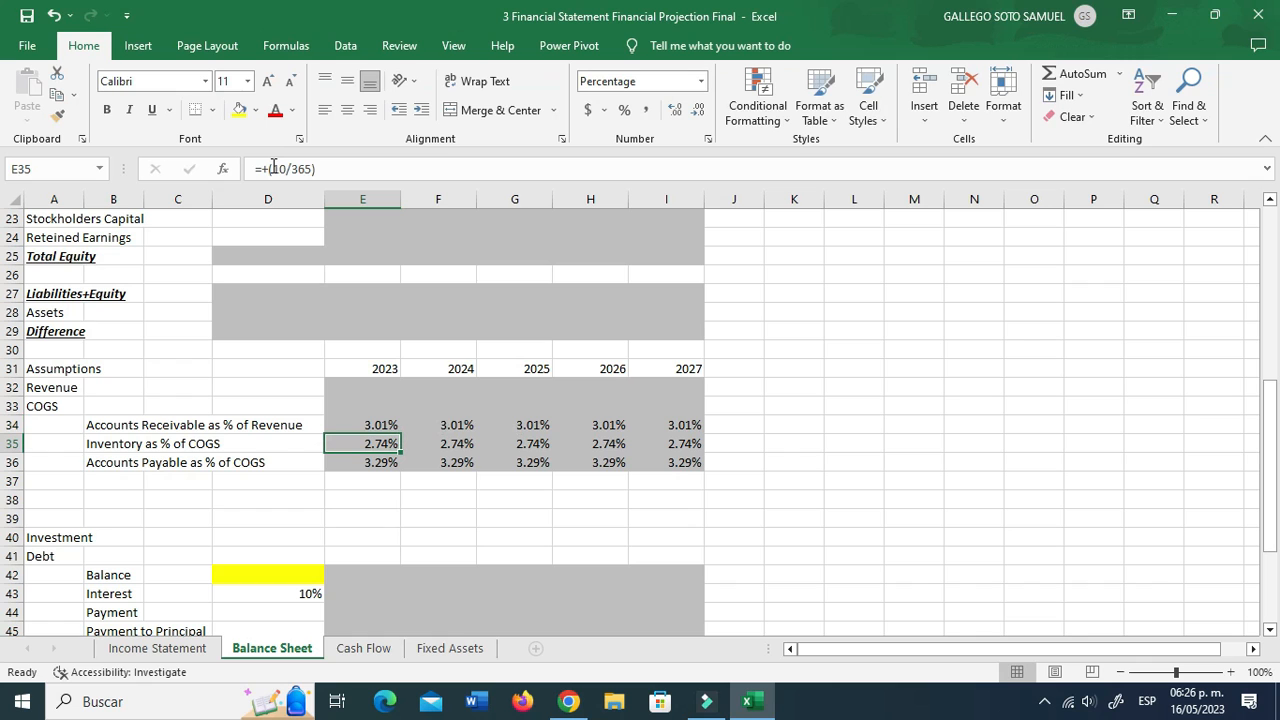
key(ctrl+z)
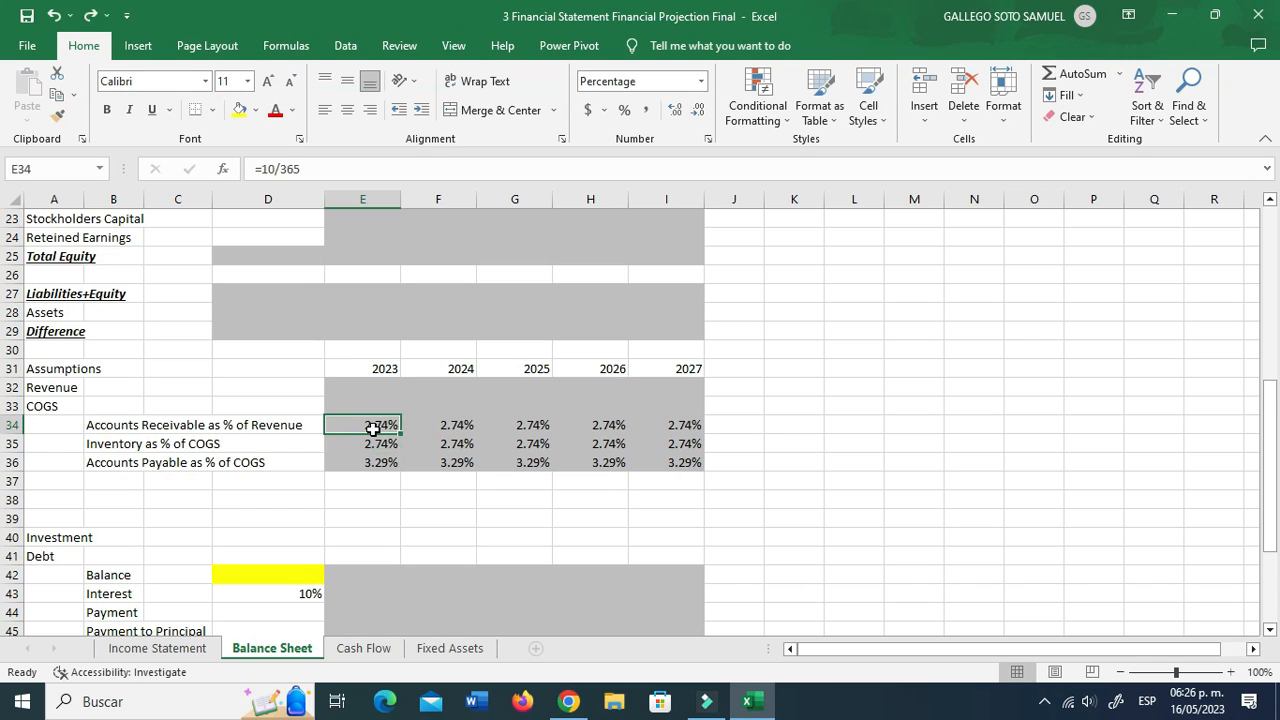
Step: Review the debt and equity assumptions and the Cash n Equivalents and Accounts Receivable rows of the Balance Sheet
scroll(374, 426, down, 1)
scroll(374, 429, down, 2)
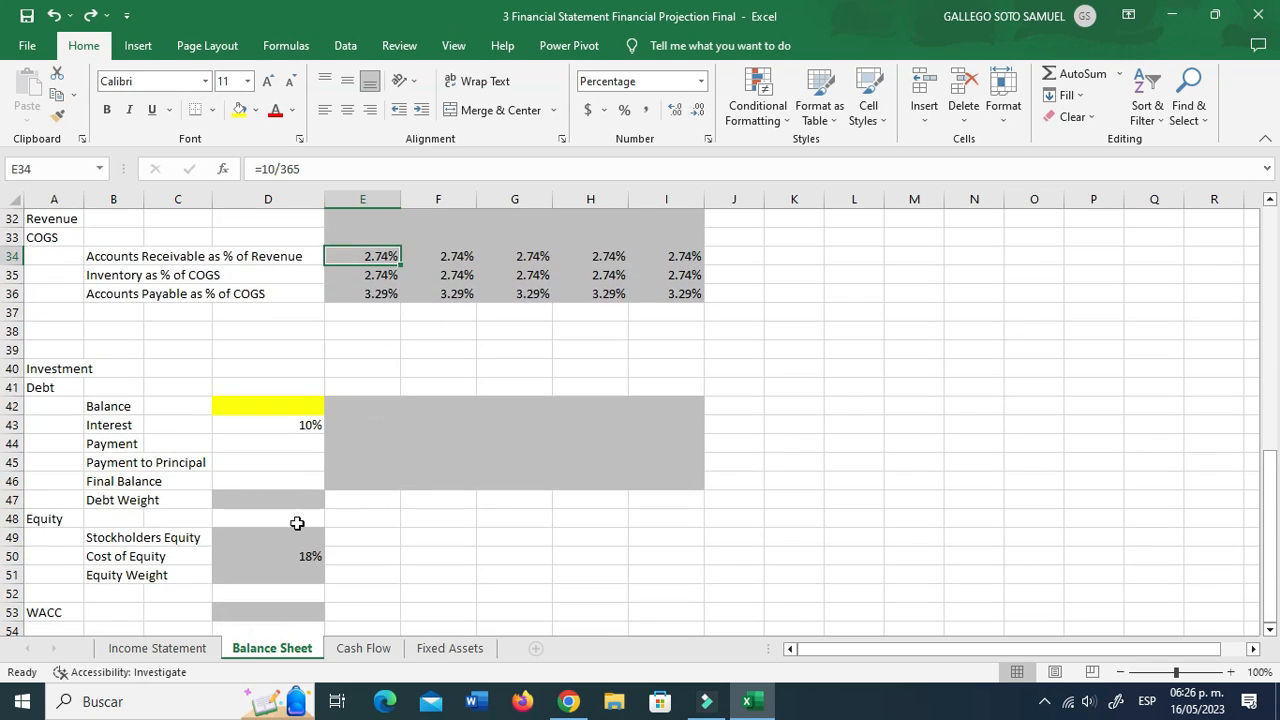
scroll(374, 570, up, 10)
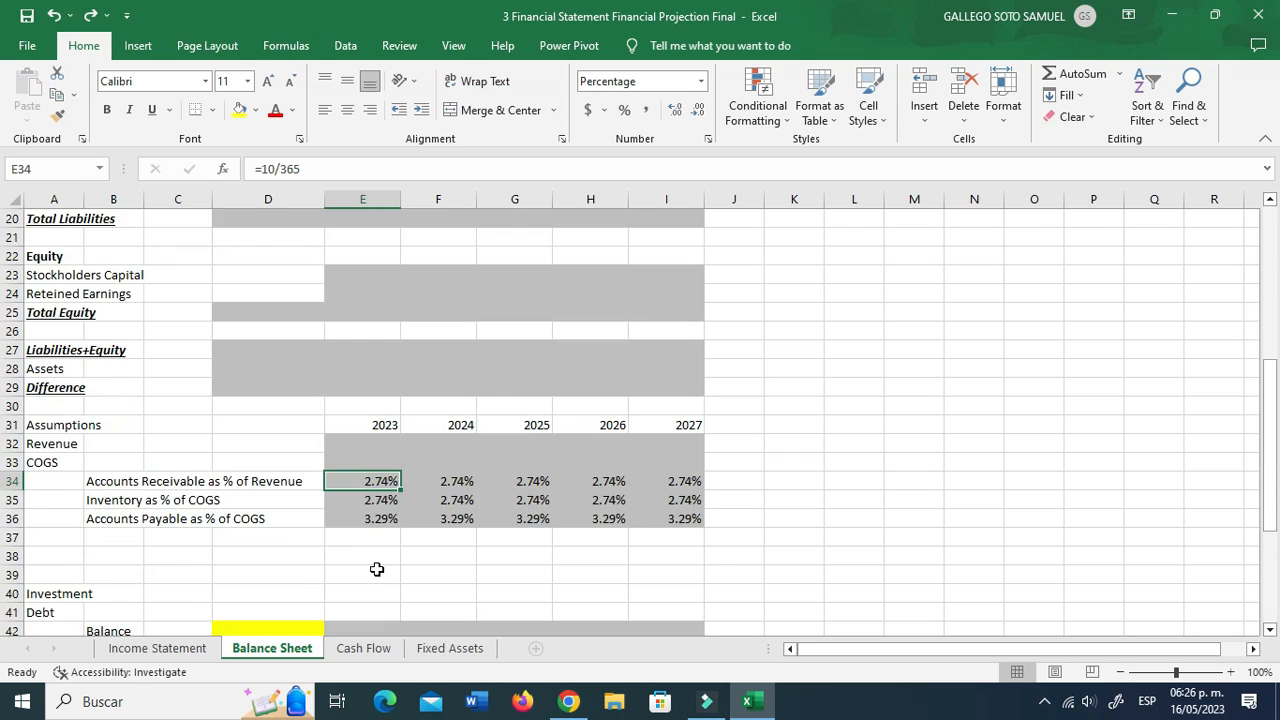
click(343, 347)
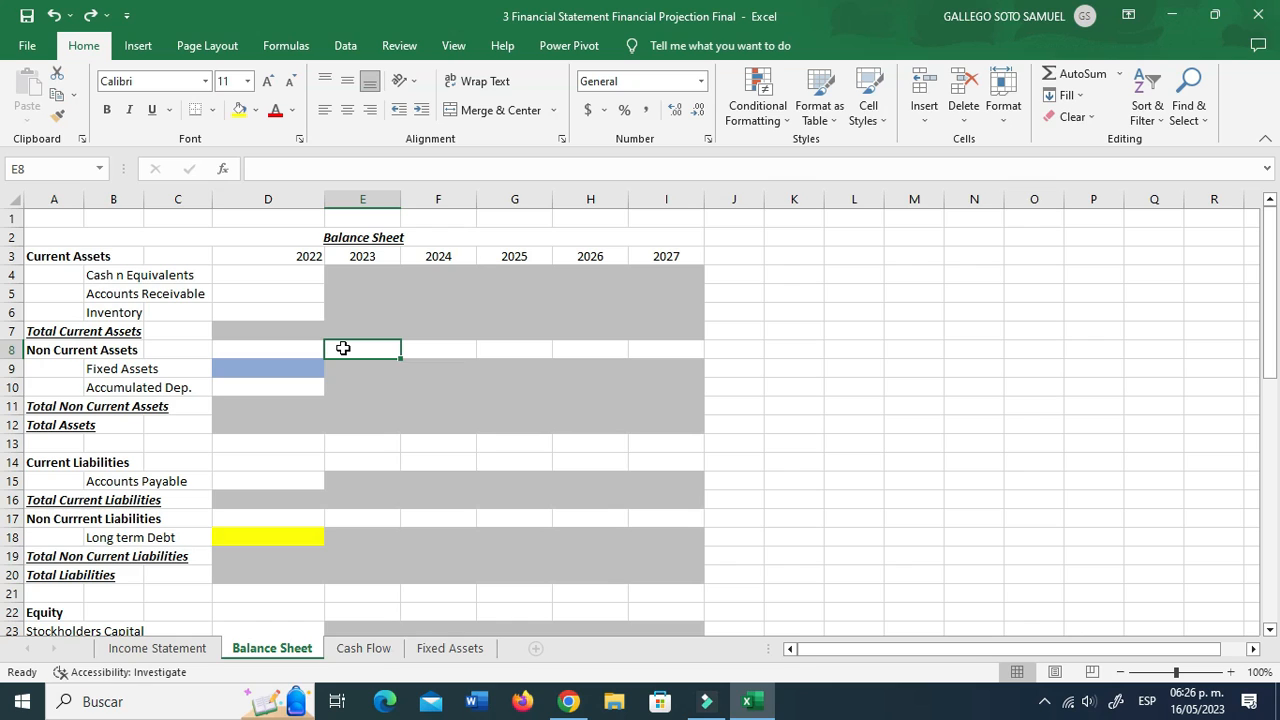
click(343, 290)
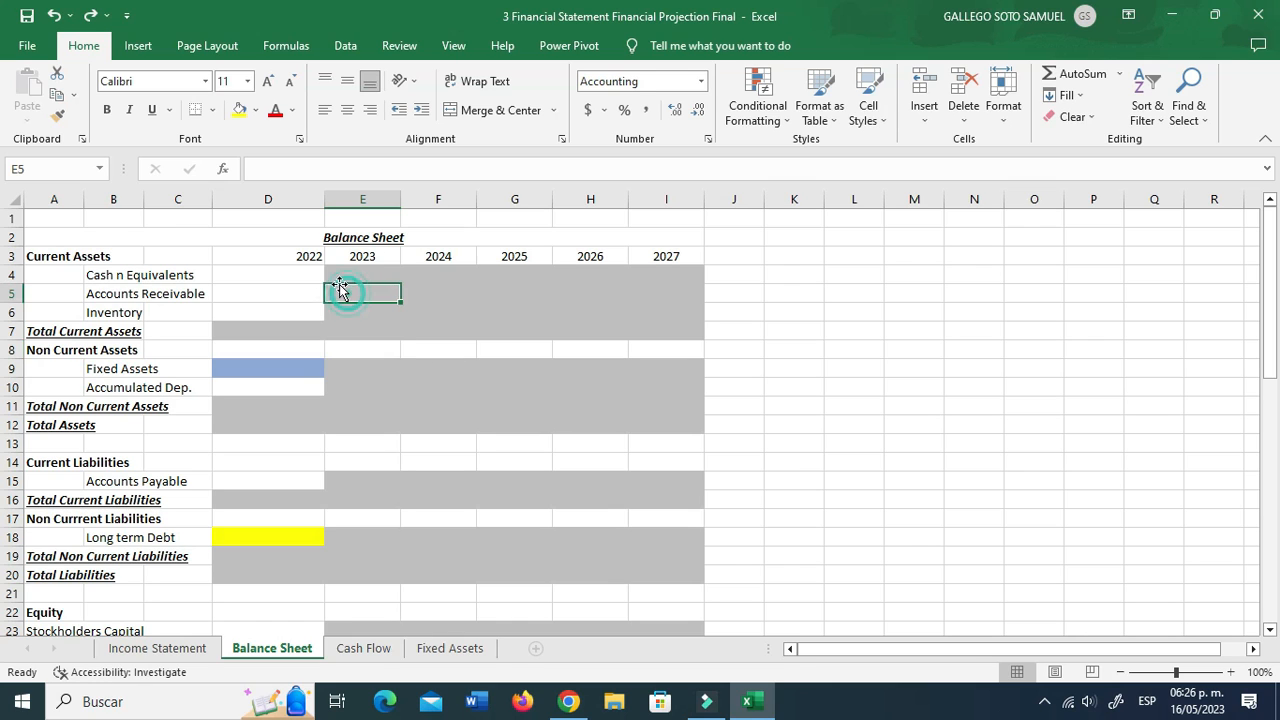
click(177, 277)
click(120, 280)
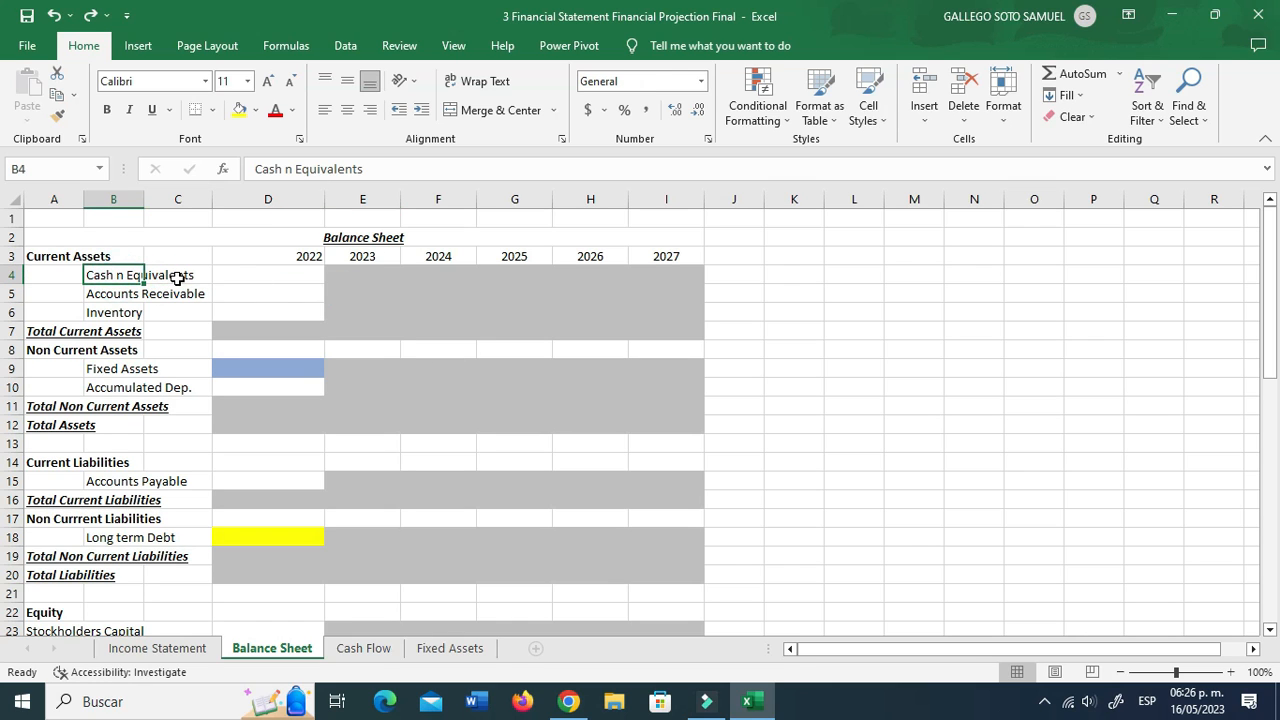
click(355, 276)
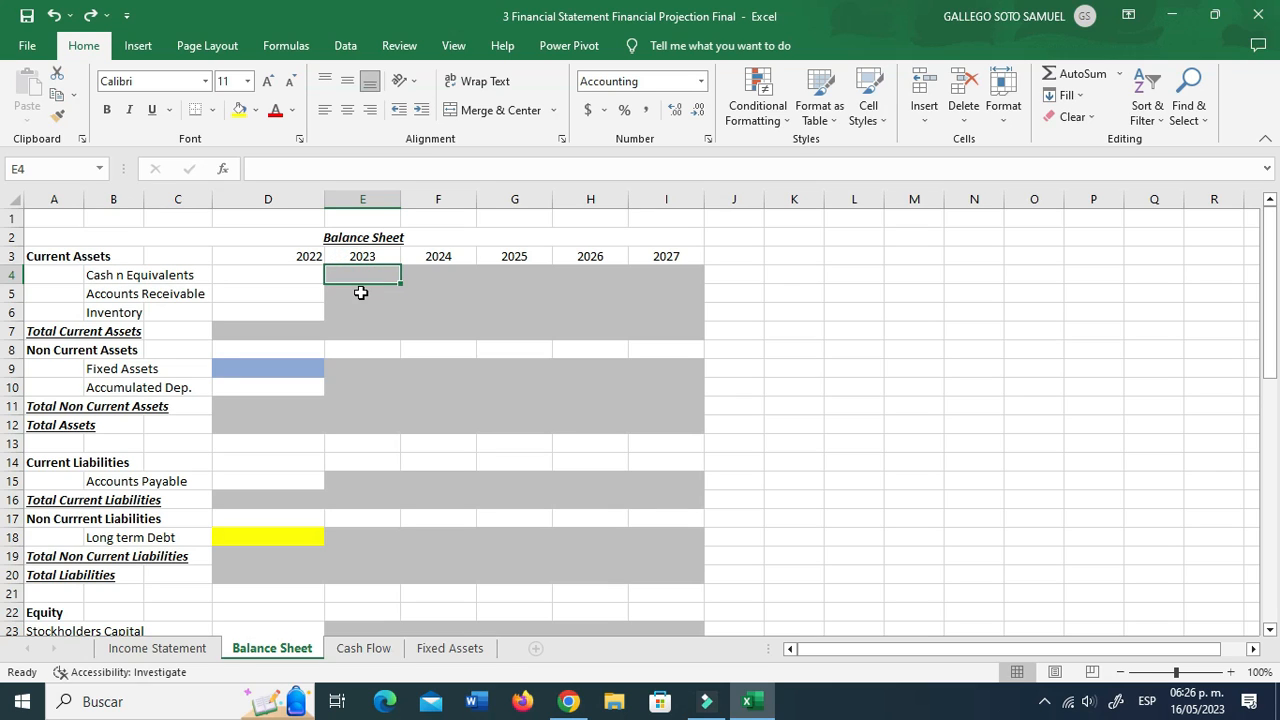
click(360, 296)
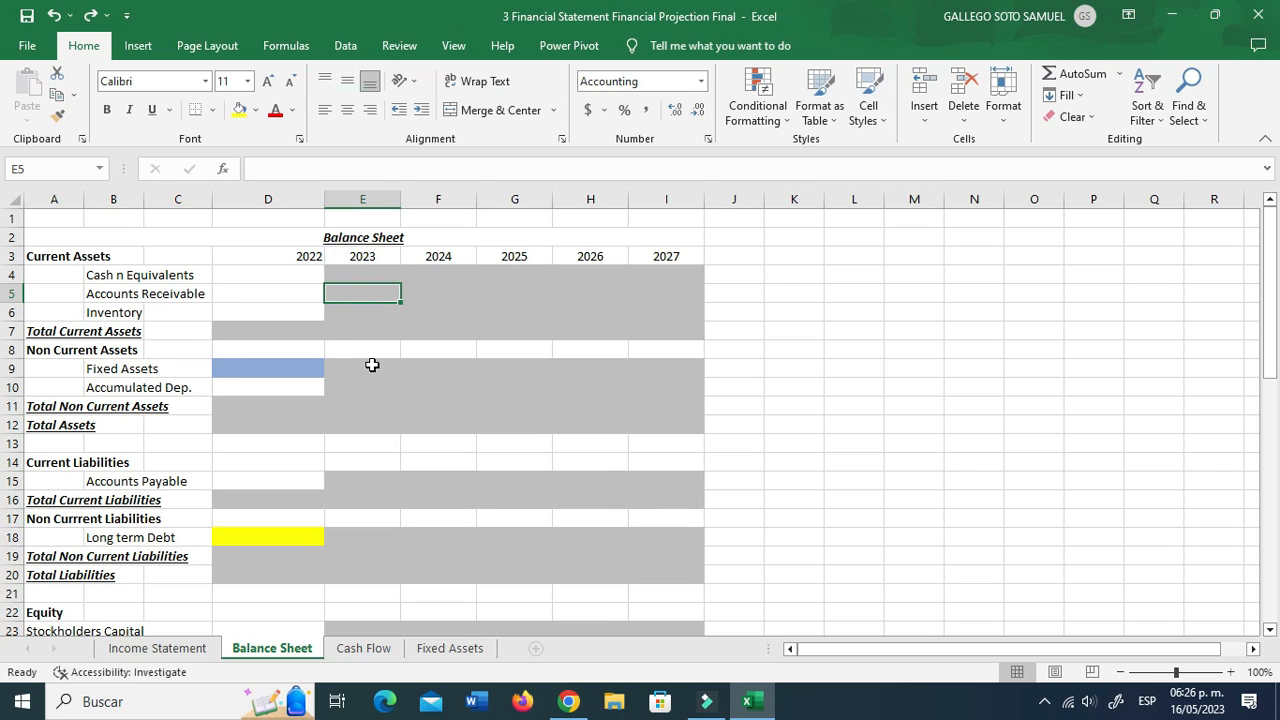
text(+)
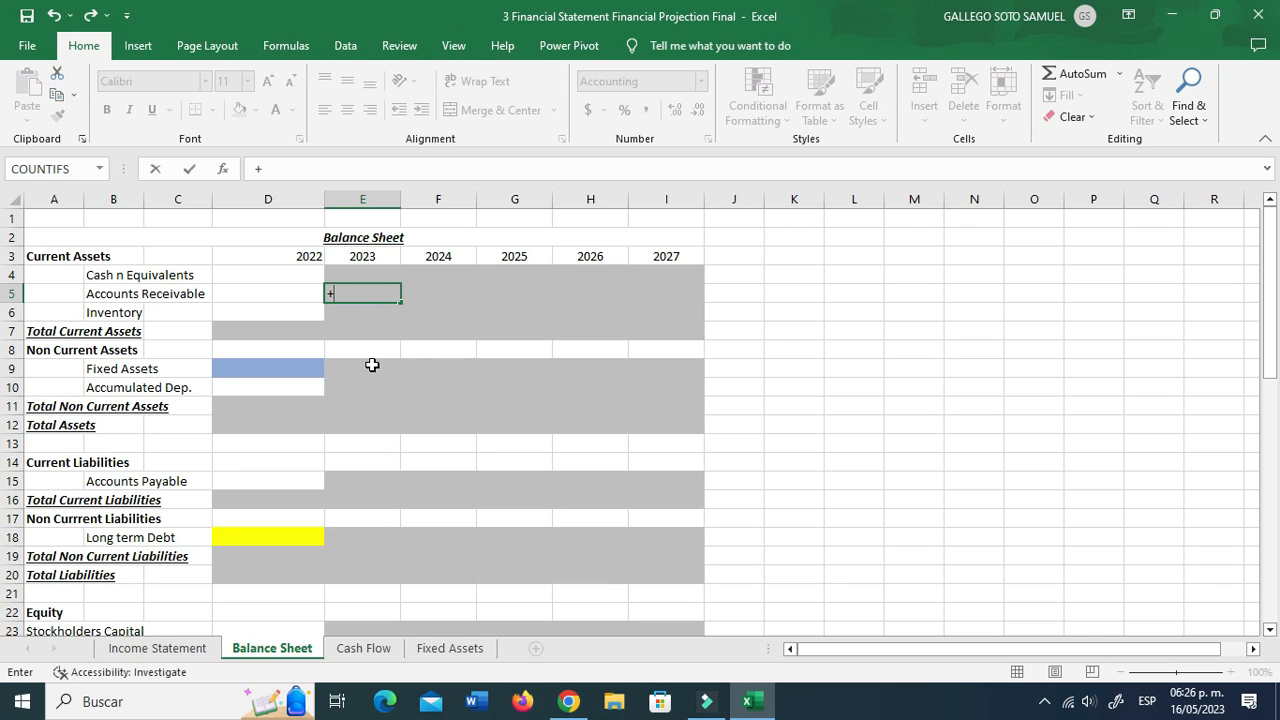
scroll(372, 365, down, 6)
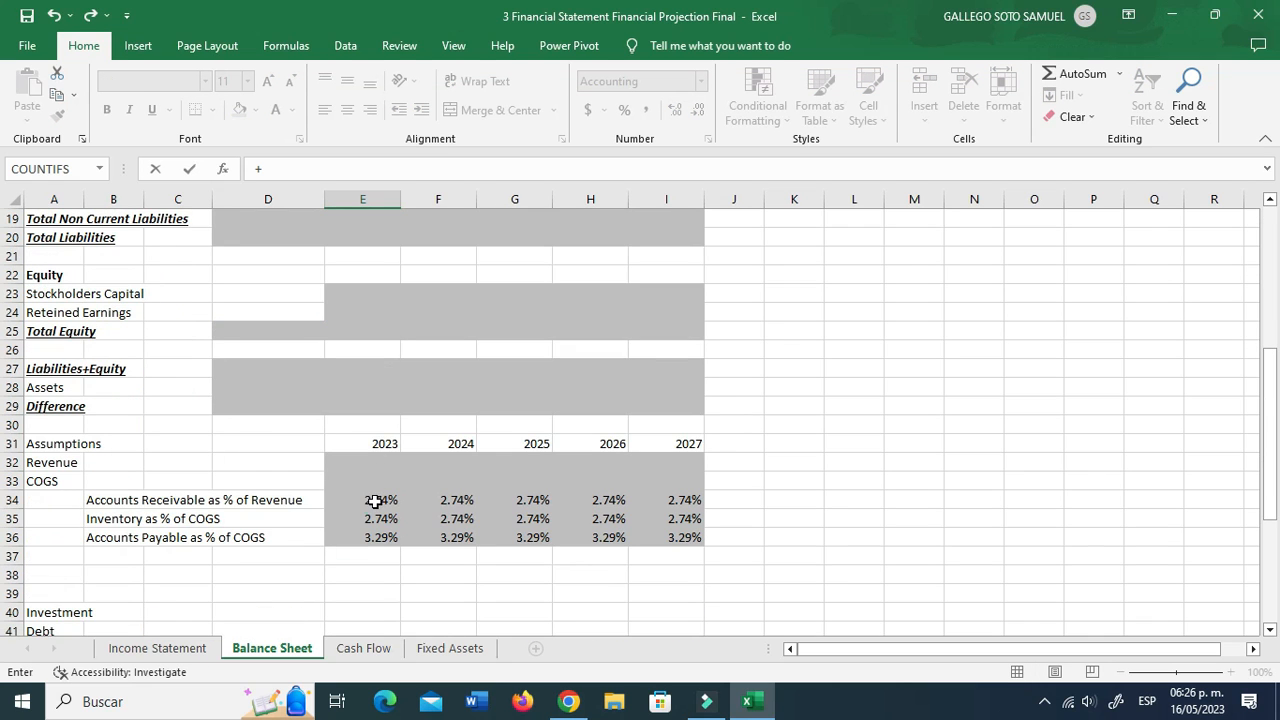
click(373, 500)
key(Escape)
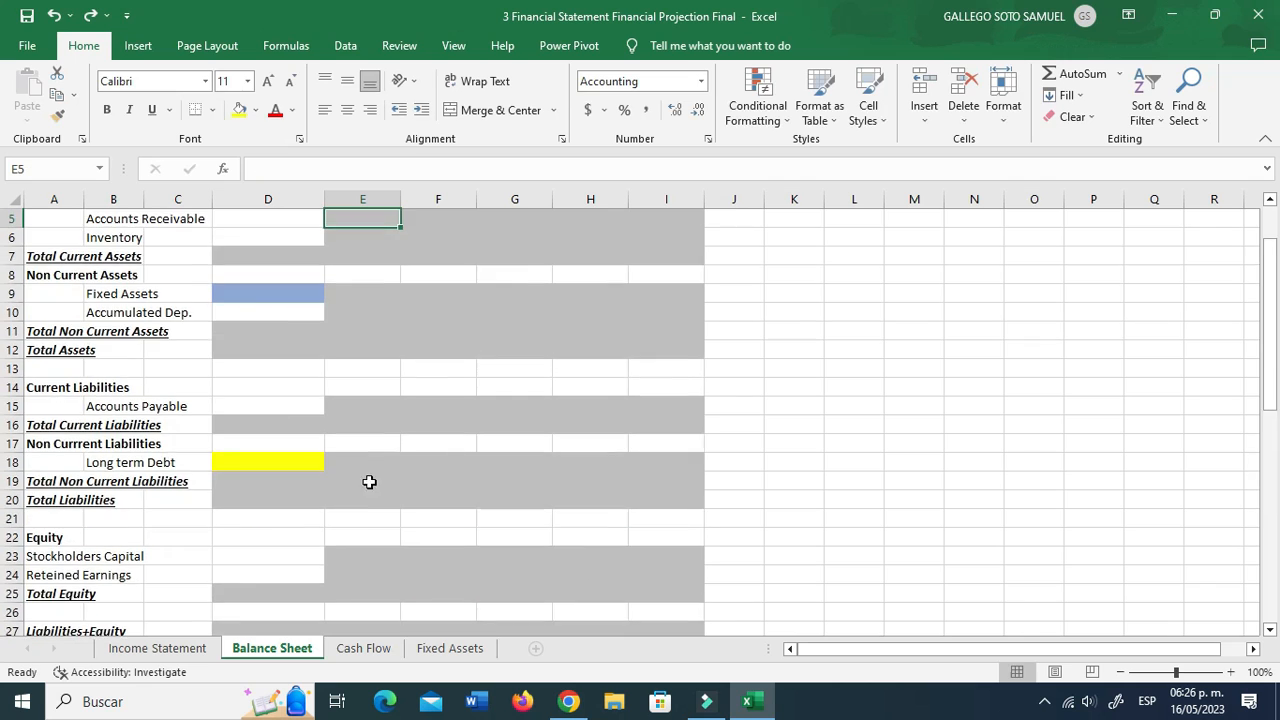
Step: Link the 2023 Revenue assumption in E32 to Net Revenue with the formula +'Income Statement'!E7
scroll(366, 500, down, 4)
click(366, 500)
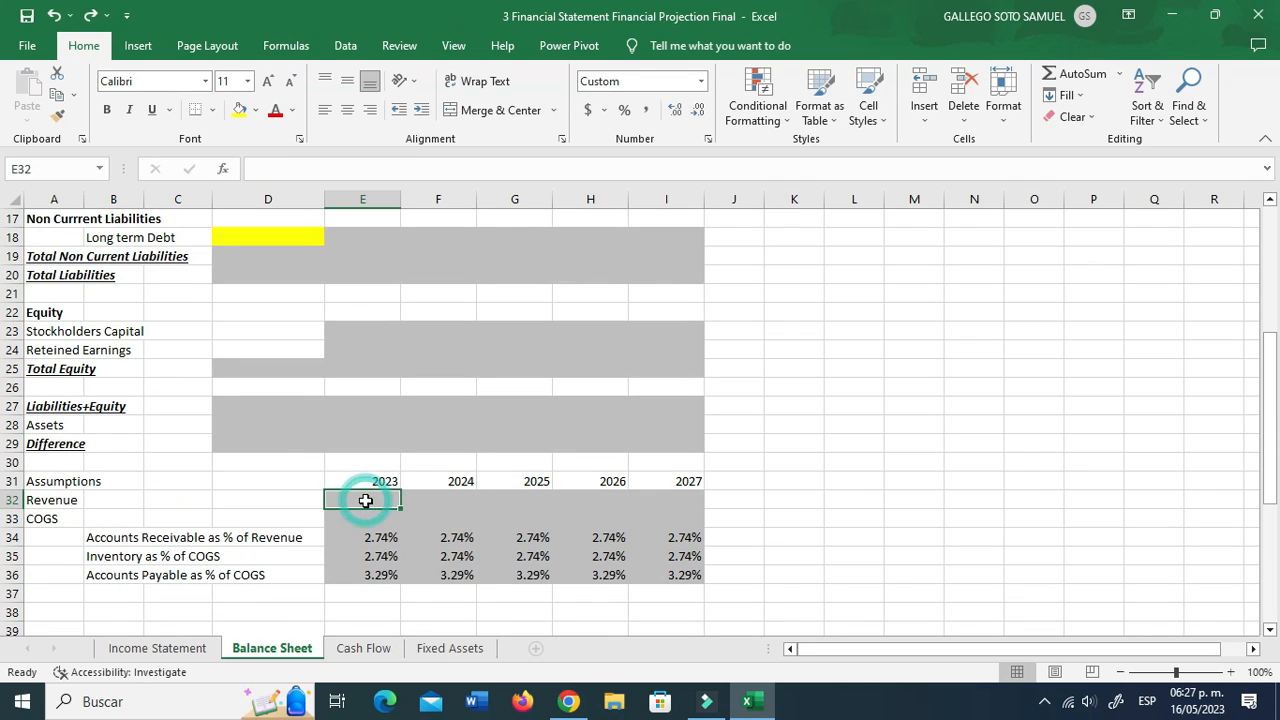
text(+)
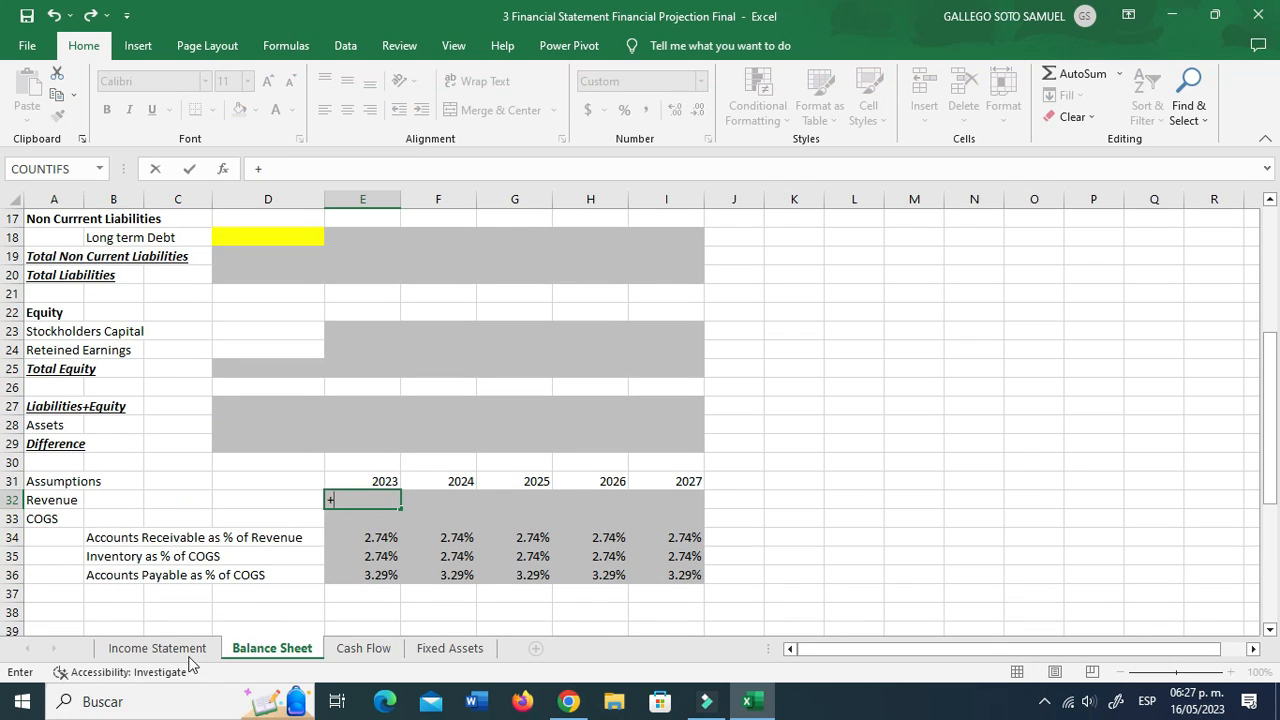
click(160, 648)
scroll(270, 540, up, 2)
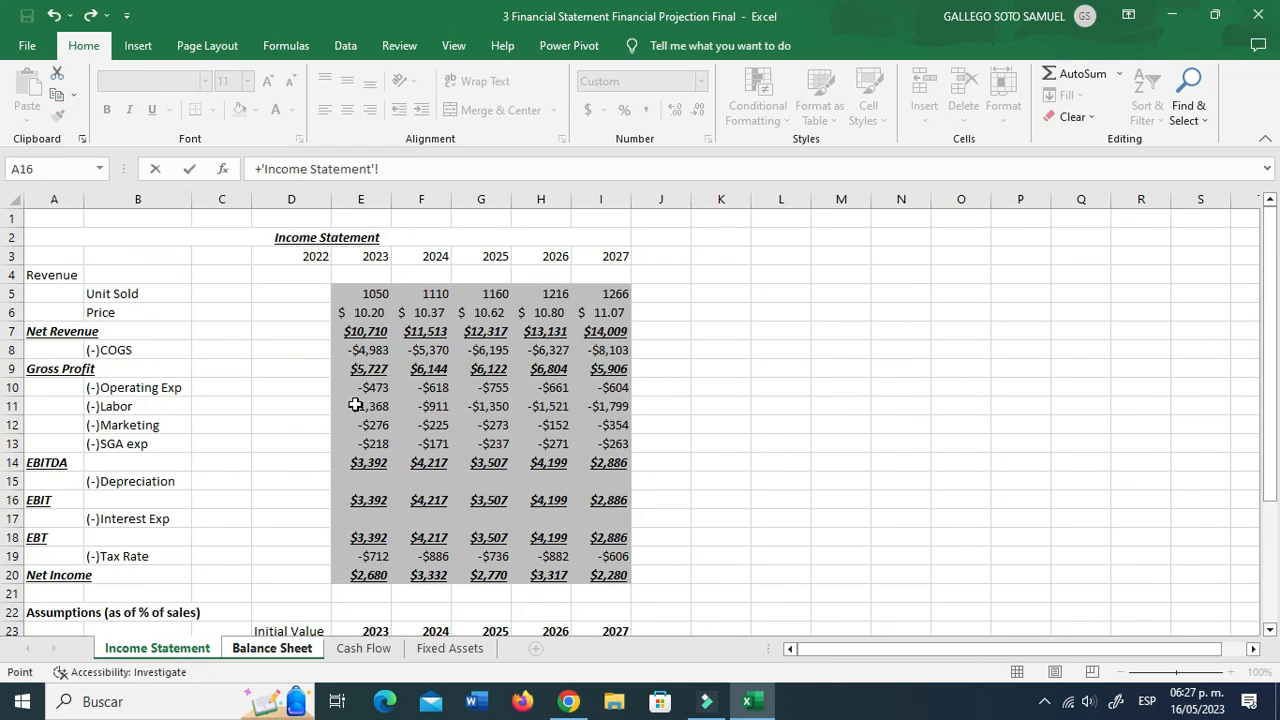
click(355, 331)
key(Return)
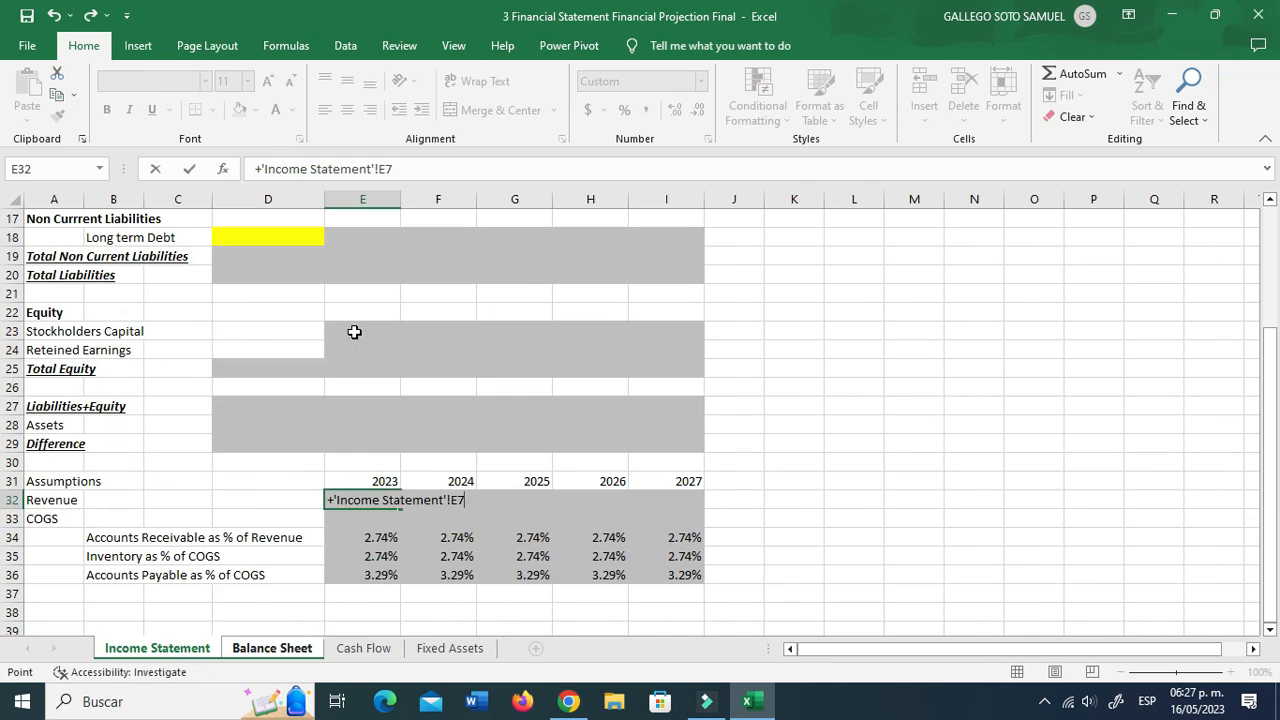
Step: Link 2023 COGS in E33 with -'Income Statement'!E8, and fill the Revenue and COGS formulas across through 2027
text(-)
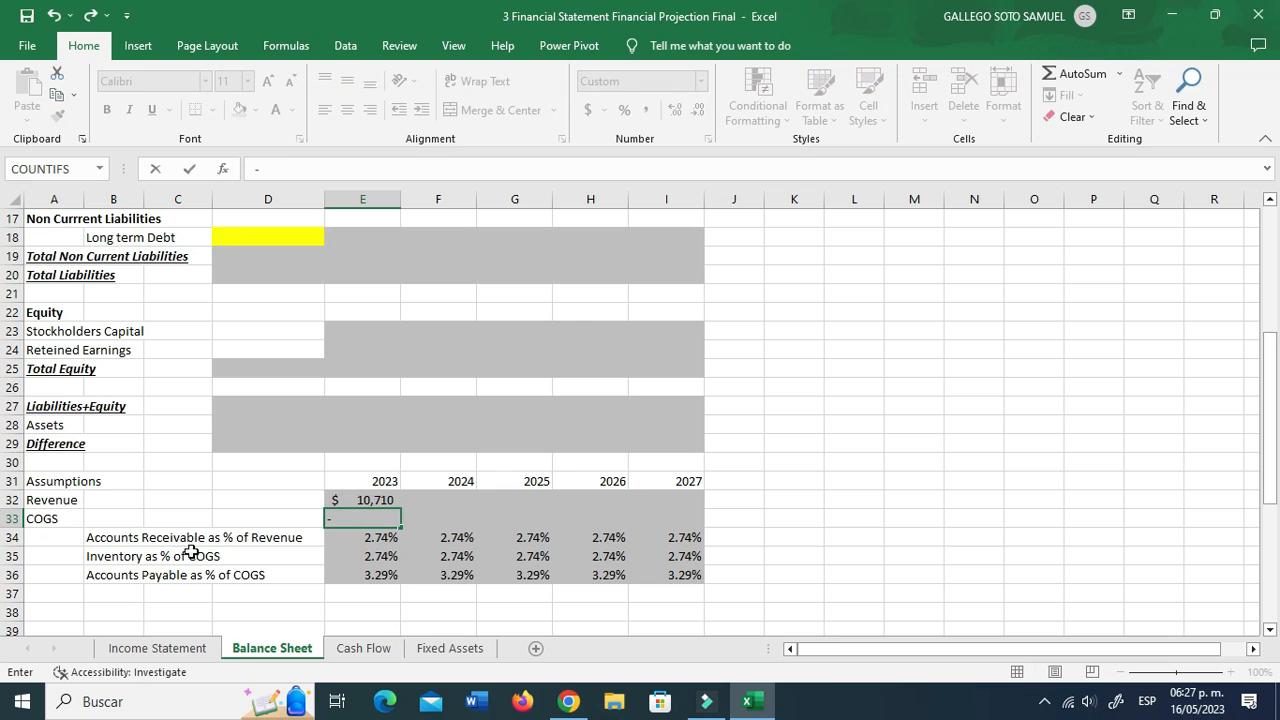
click(183, 651)
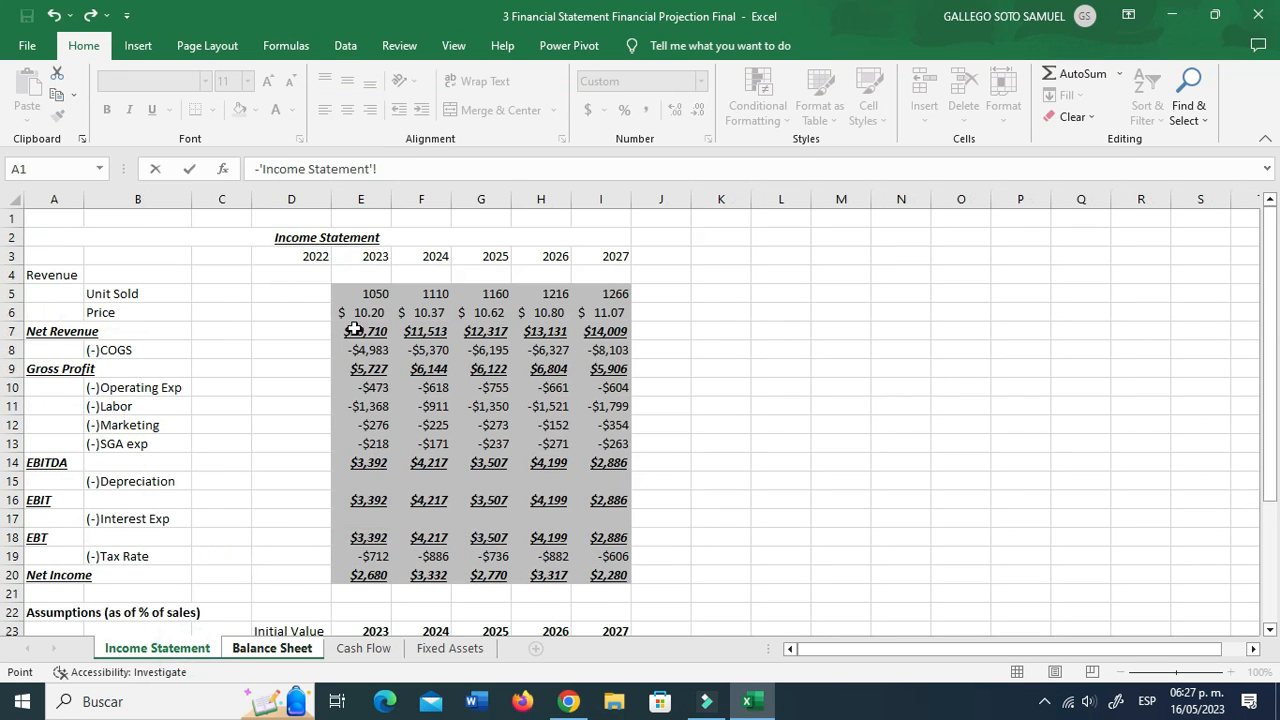
click(370, 350)
key(Return)
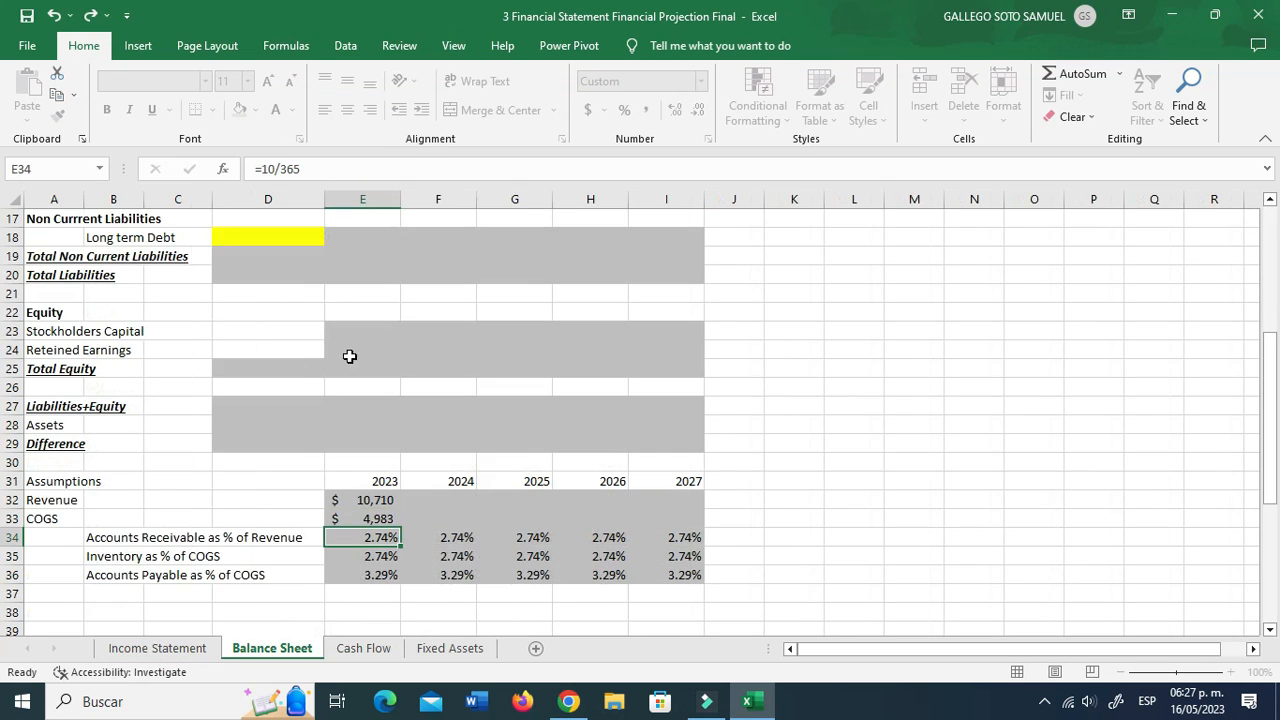
drag(362, 446, 700, 468)
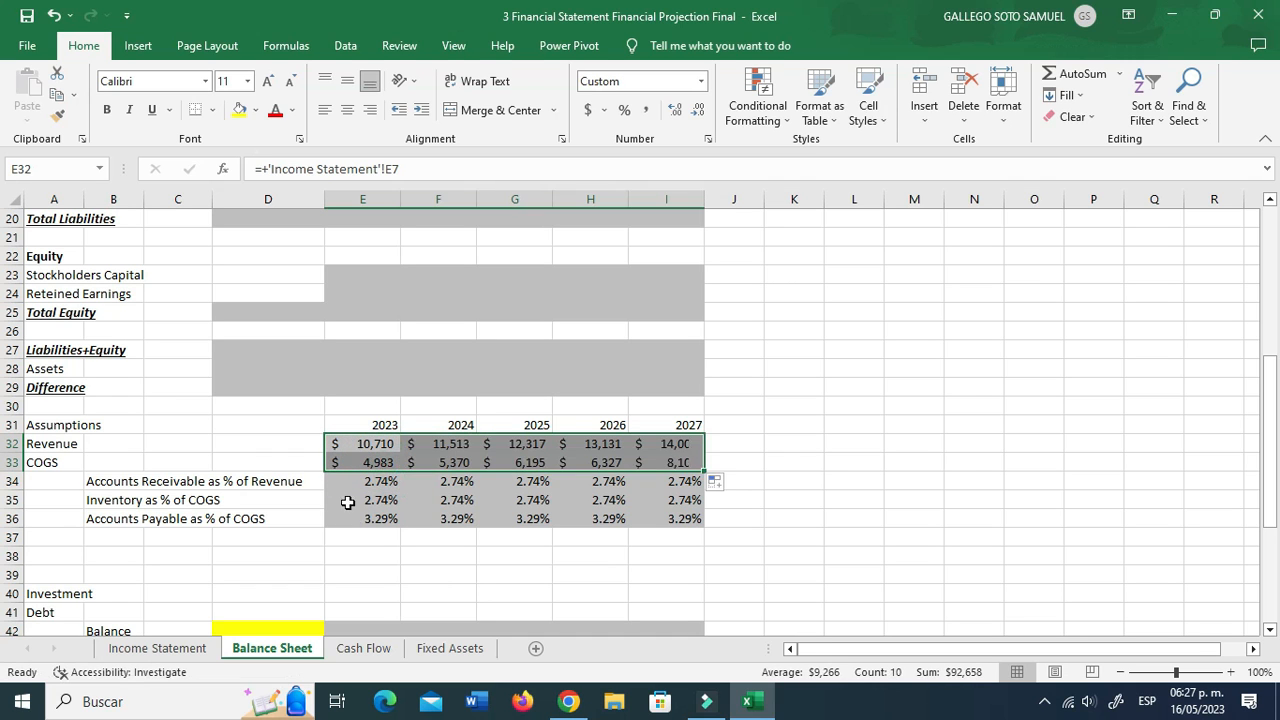
Step: Calculate 2023 Accounts Receivable in E5 as Revenue times its percentage assumption with the formula +E32*E34
scroll(377, 495, up, 4)
scroll(377, 495, up, 3)
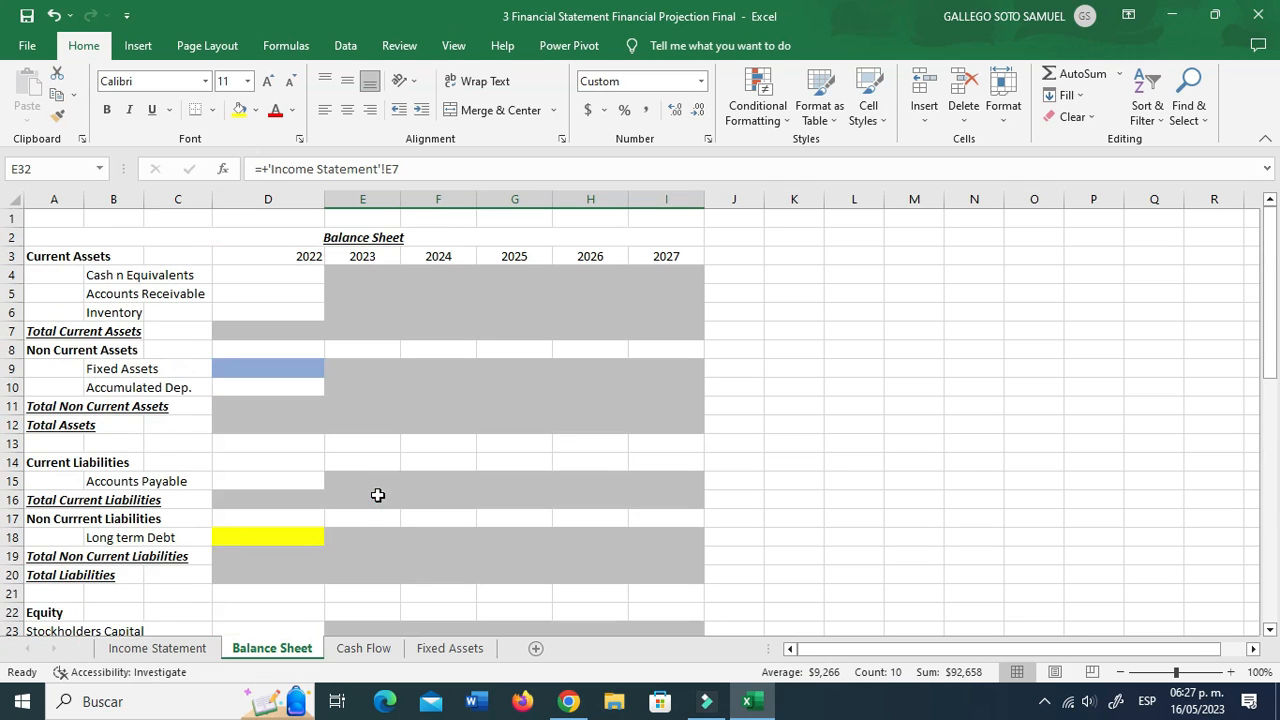
click(370, 292)
text(+)
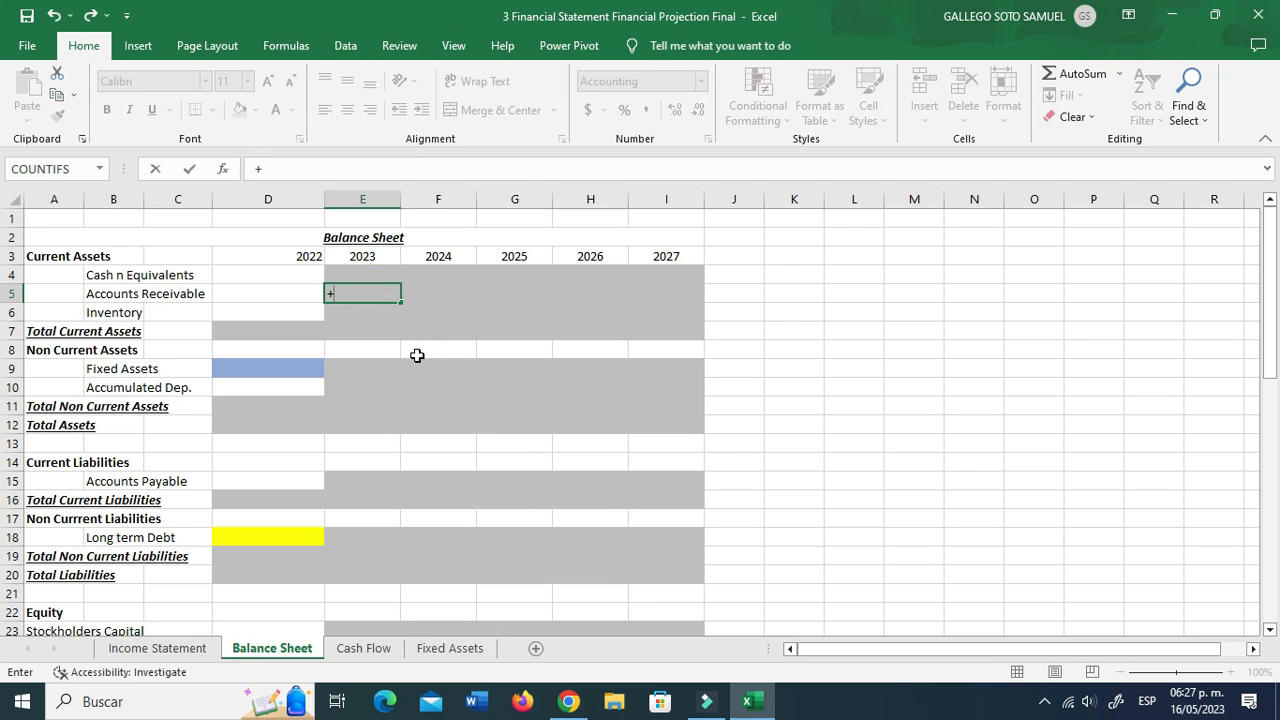
scroll(414, 443, down, 4)
click(383, 578)
text(*)
scroll(383, 578, down, 1)
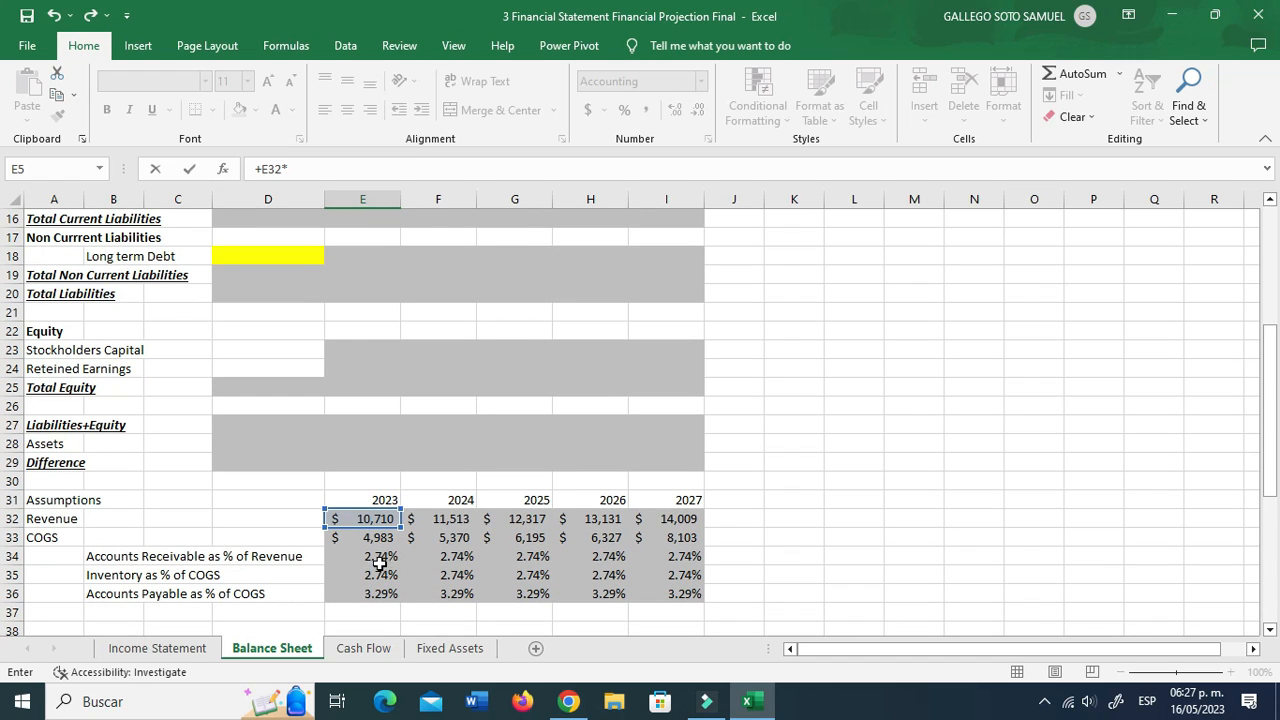
click(381, 558)
key(Return)
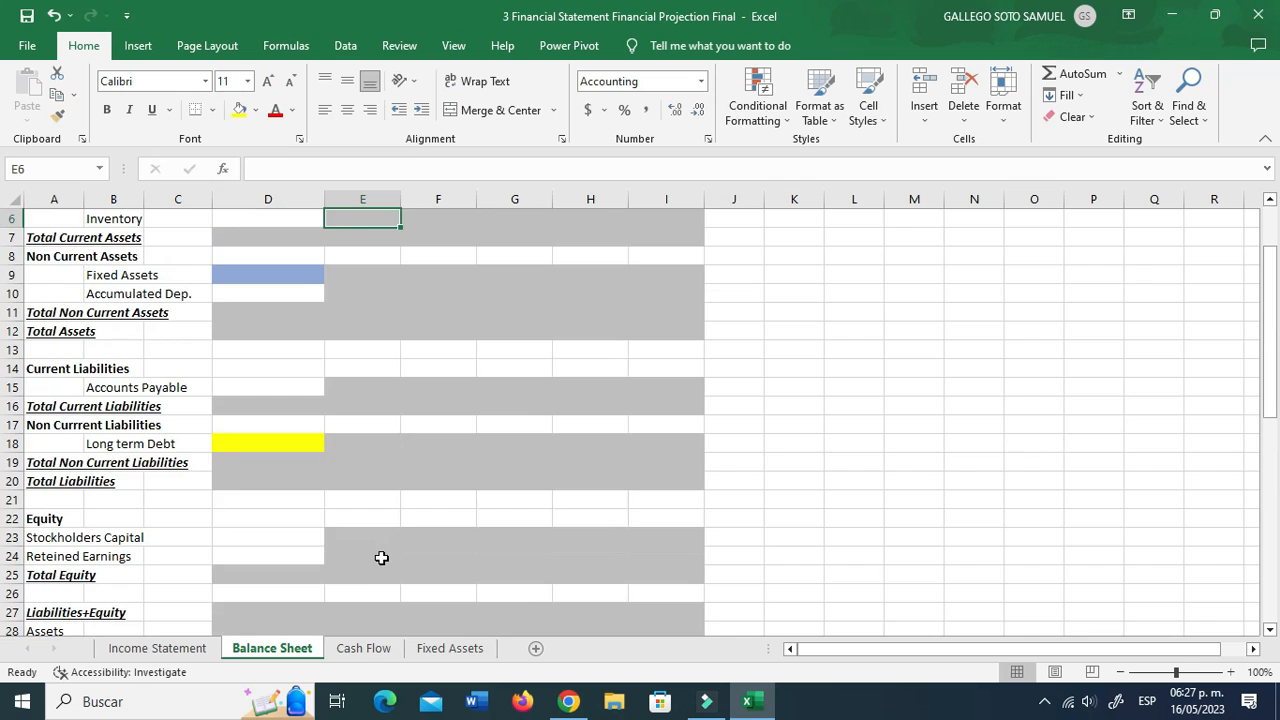
Step: Calculate 2023 Inventory in E6 as COGS times its percentage assumption with the formula +E33*E35
text(+)
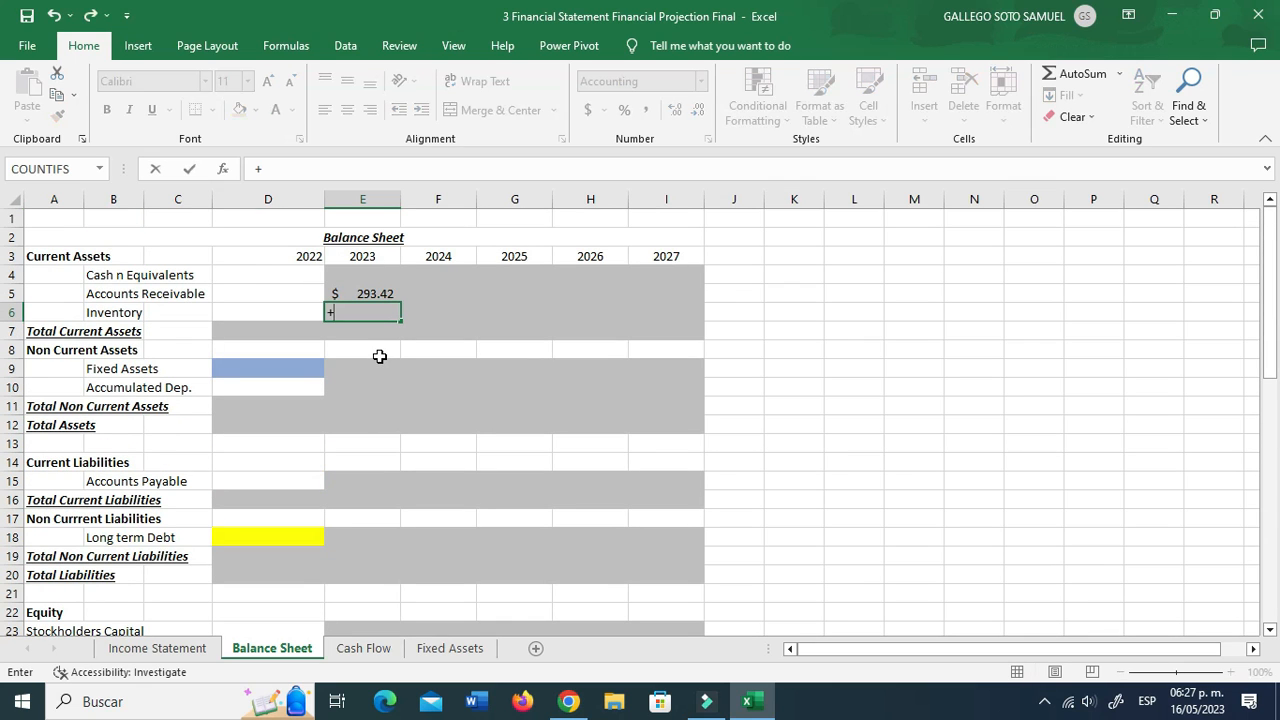
scroll(376, 357, down, 6)
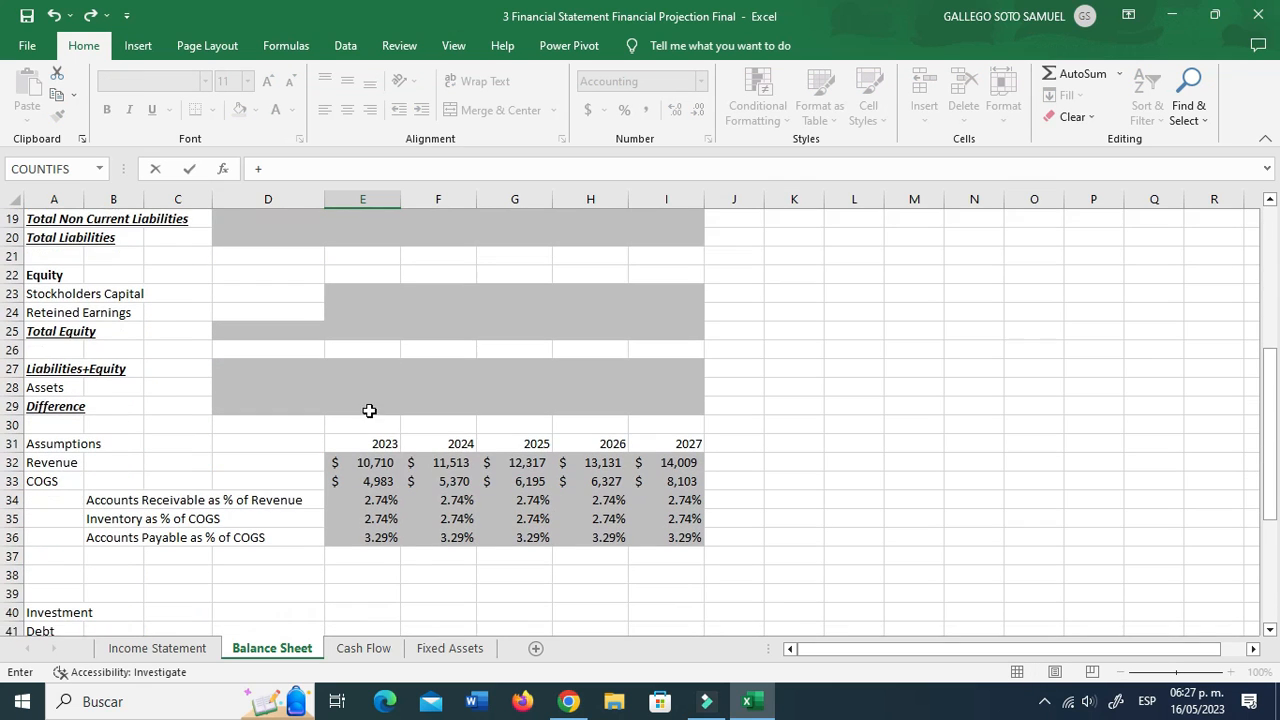
click(376, 482)
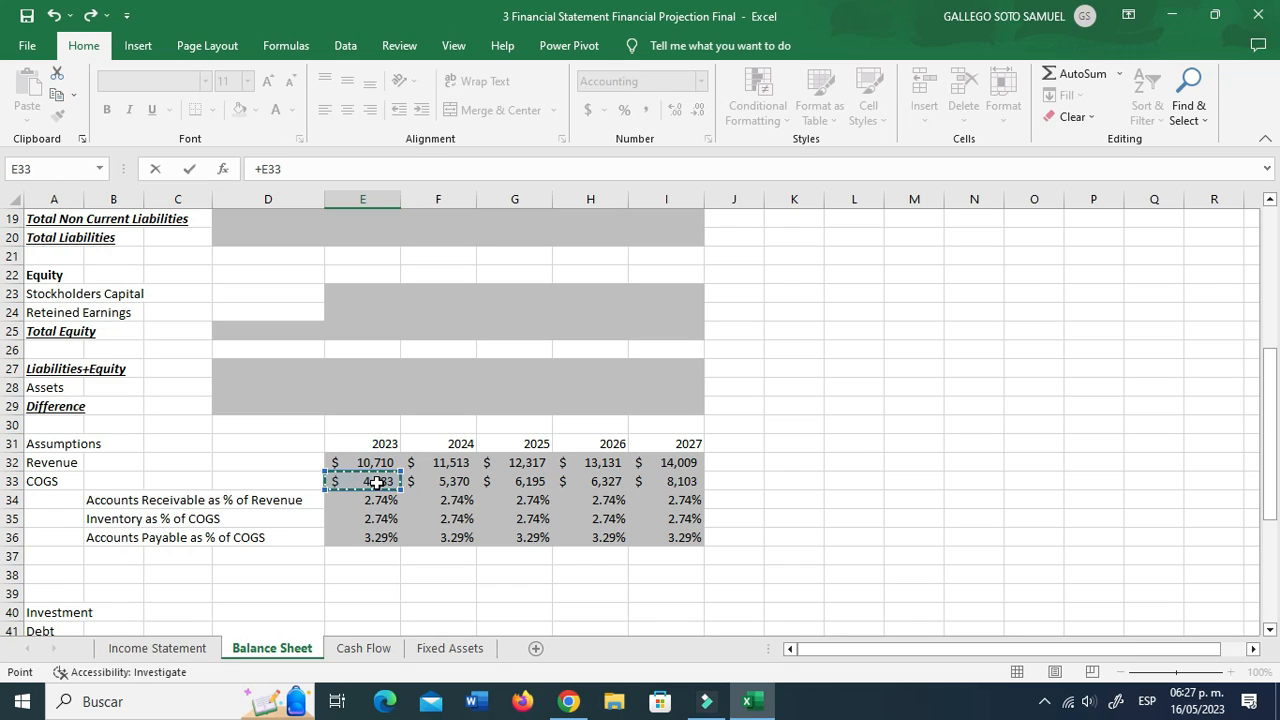
text(*)
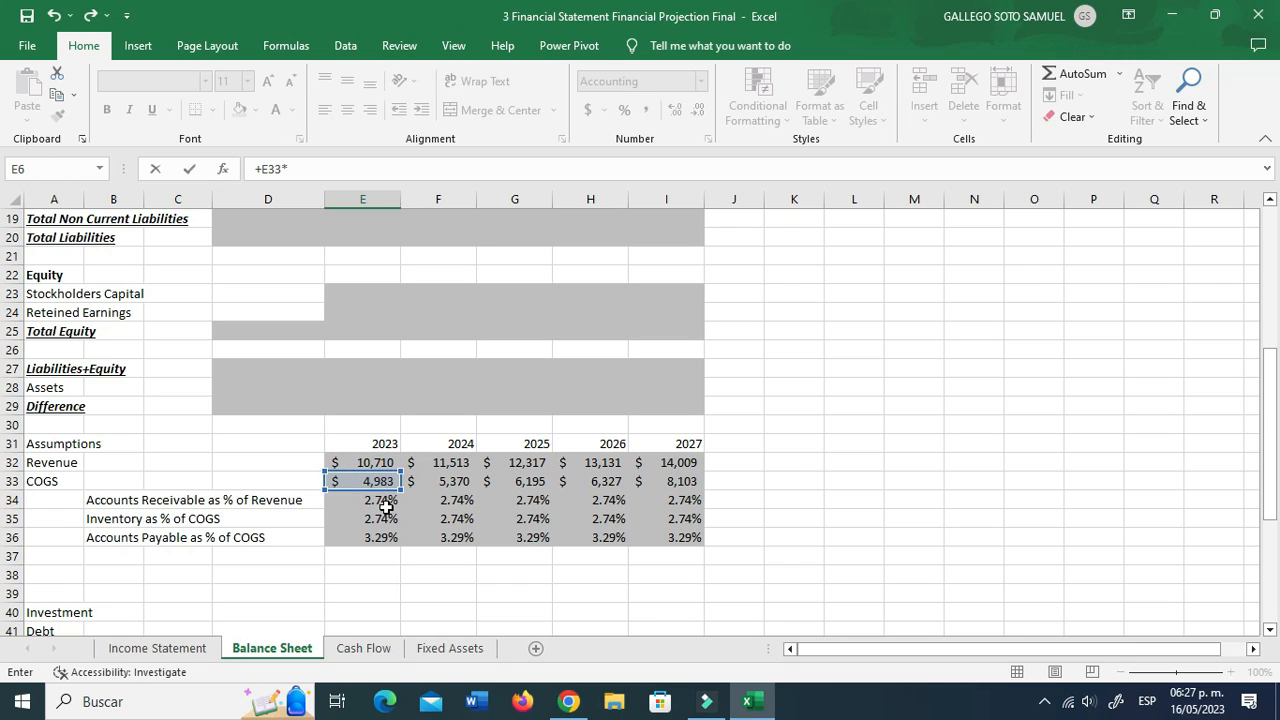
click(383, 519)
key(Return)
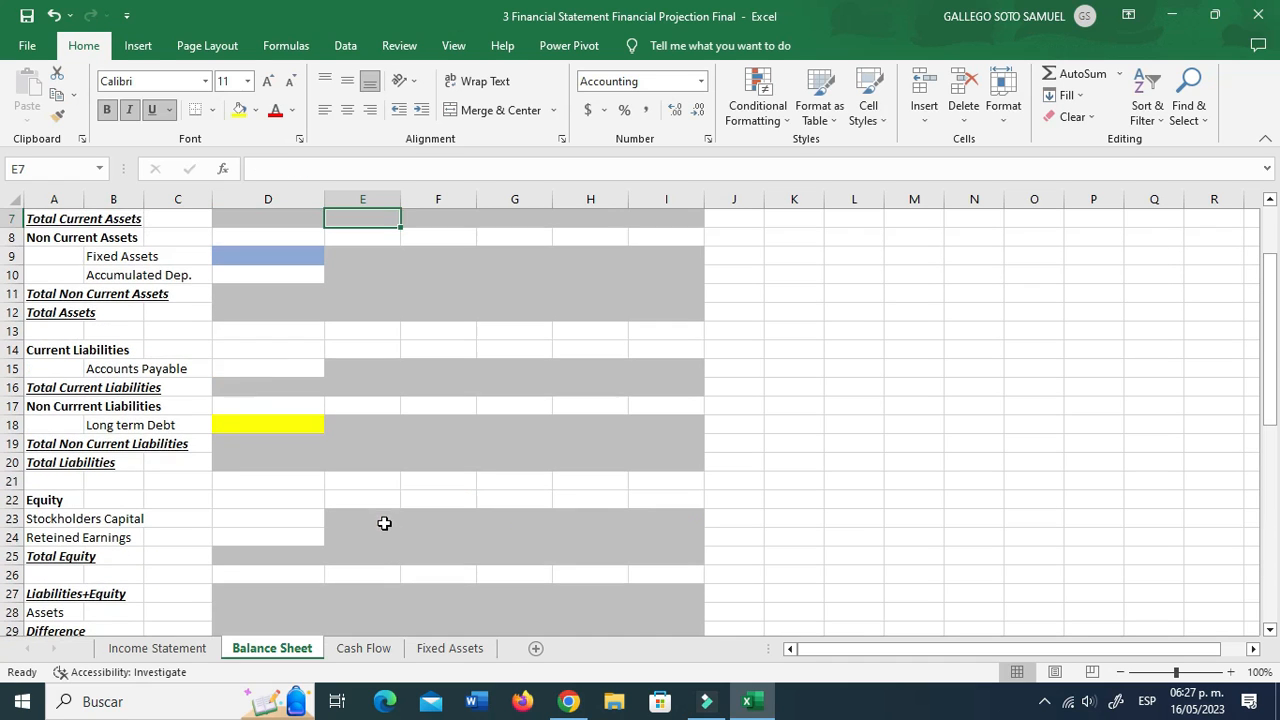
Step: Fill the Accounts Receivable and Inventory formulas from E5:E6 across through 2027
scroll(382, 560, up, 2)
click(378, 312)
drag(372, 293, 680, 316)
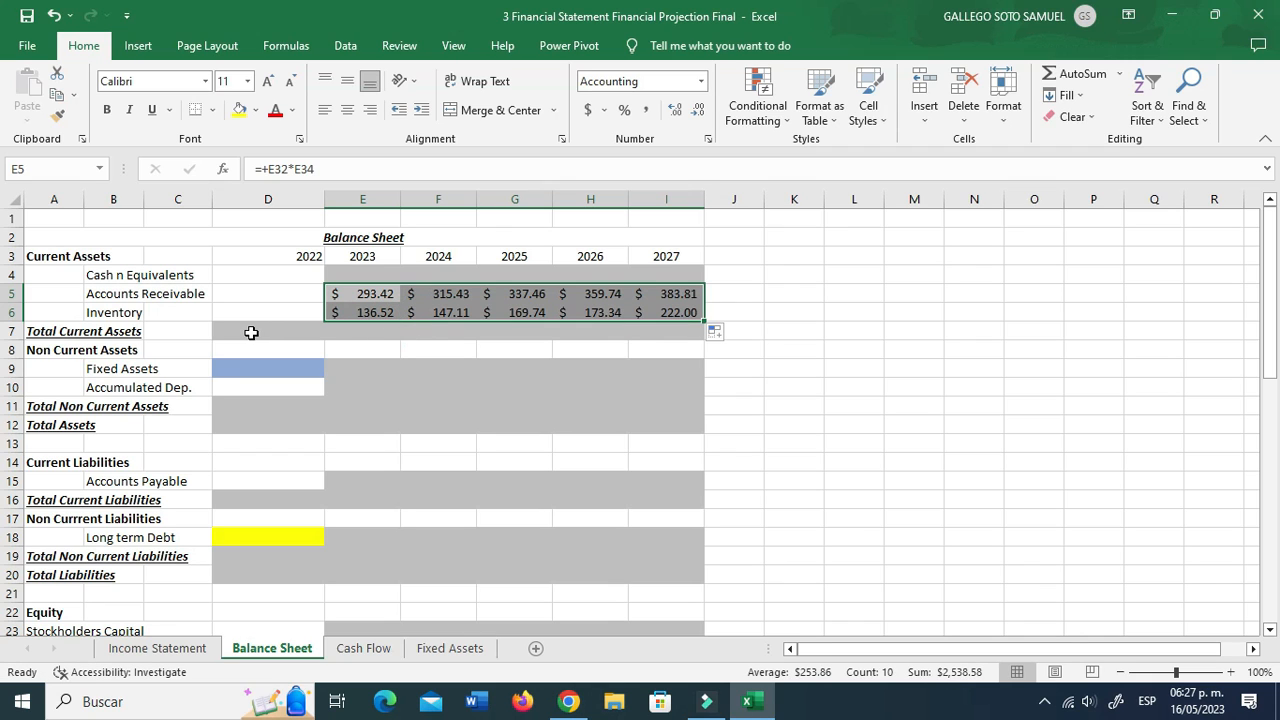
Step: Calculate 2022 Total Current Assets in D7 by summing Cash, Accounts Receivable and Inventory with the formula +SUM(D4:D6)
click(251, 332)
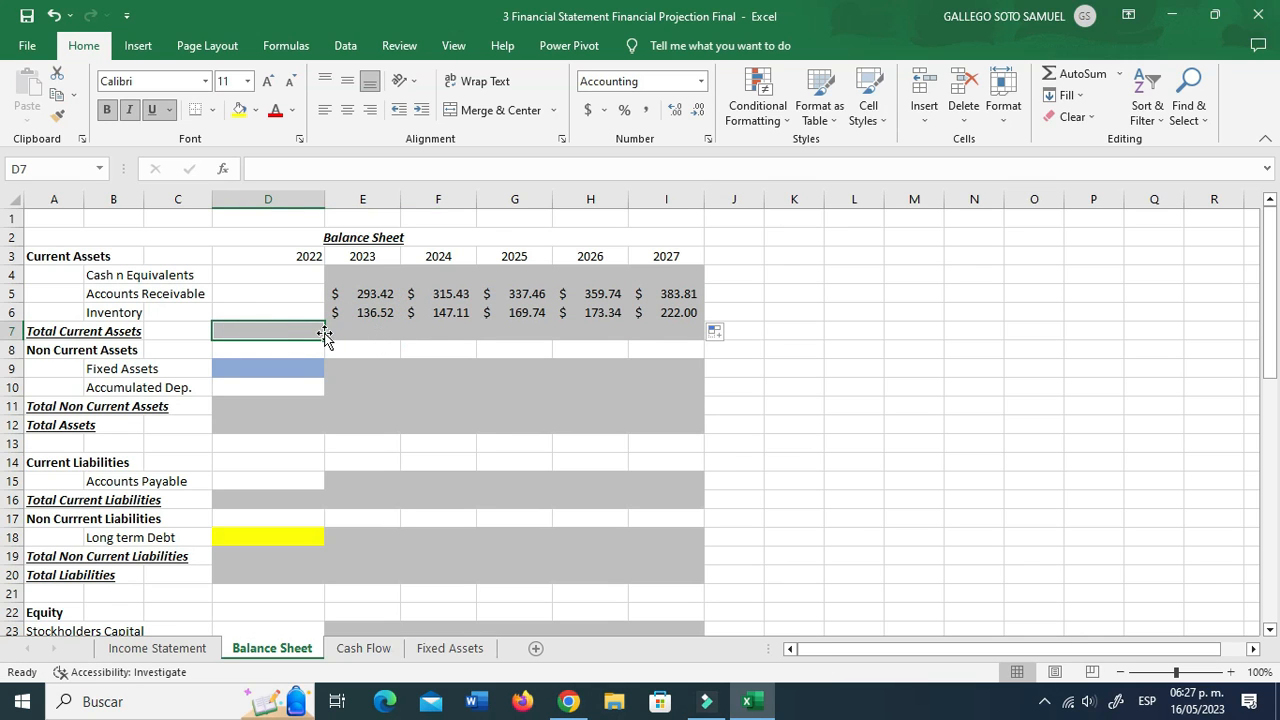
text(+sum()
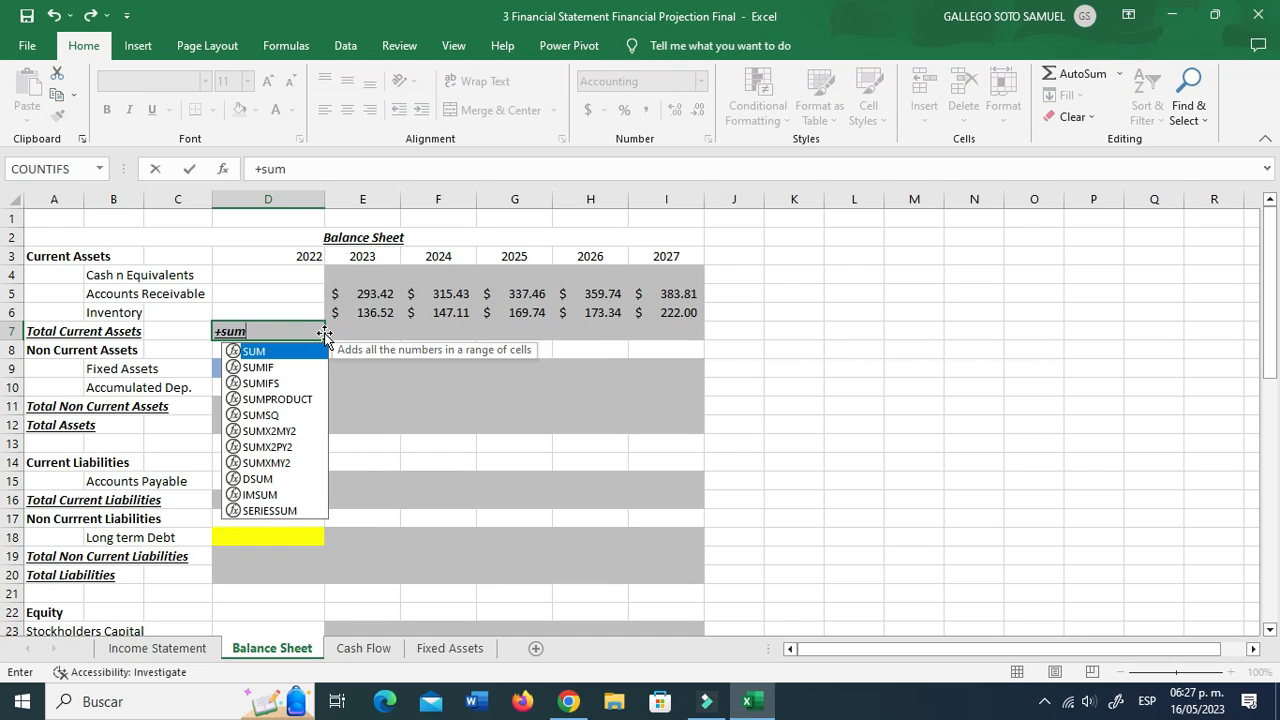
key(Up)
key(Up)
key(Up)
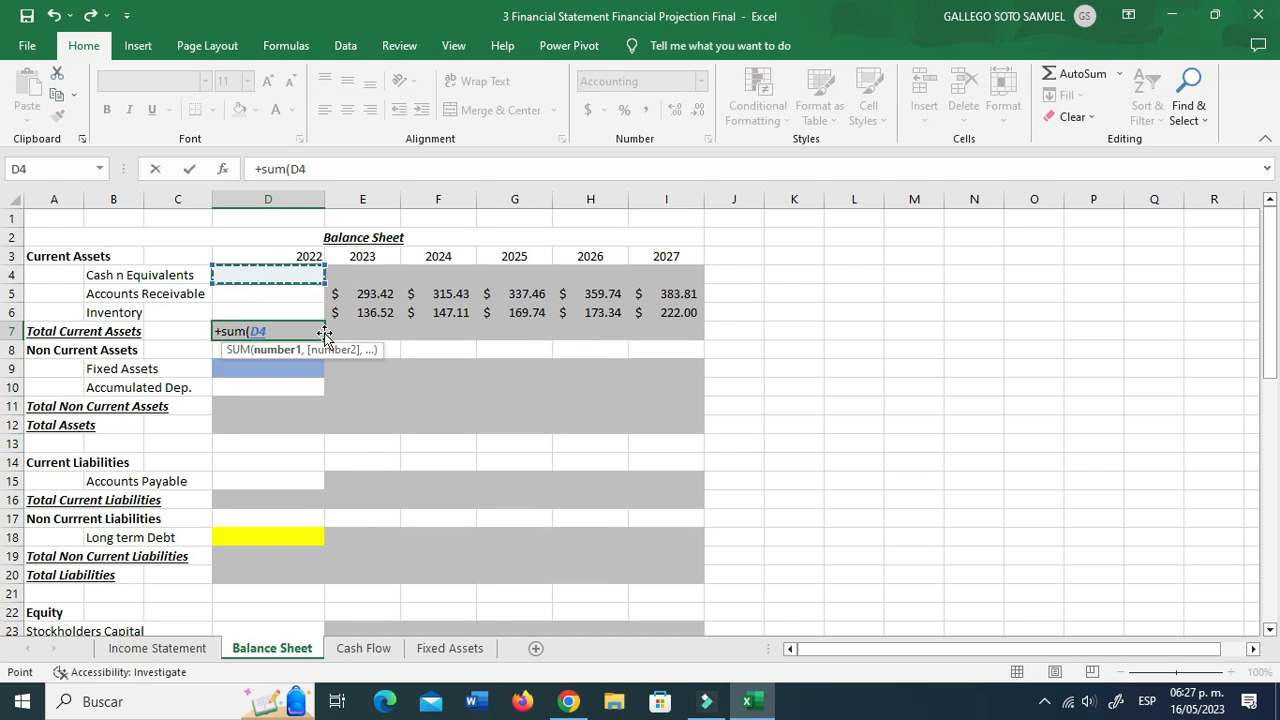
key(shift+Down)
key(shift+Down)
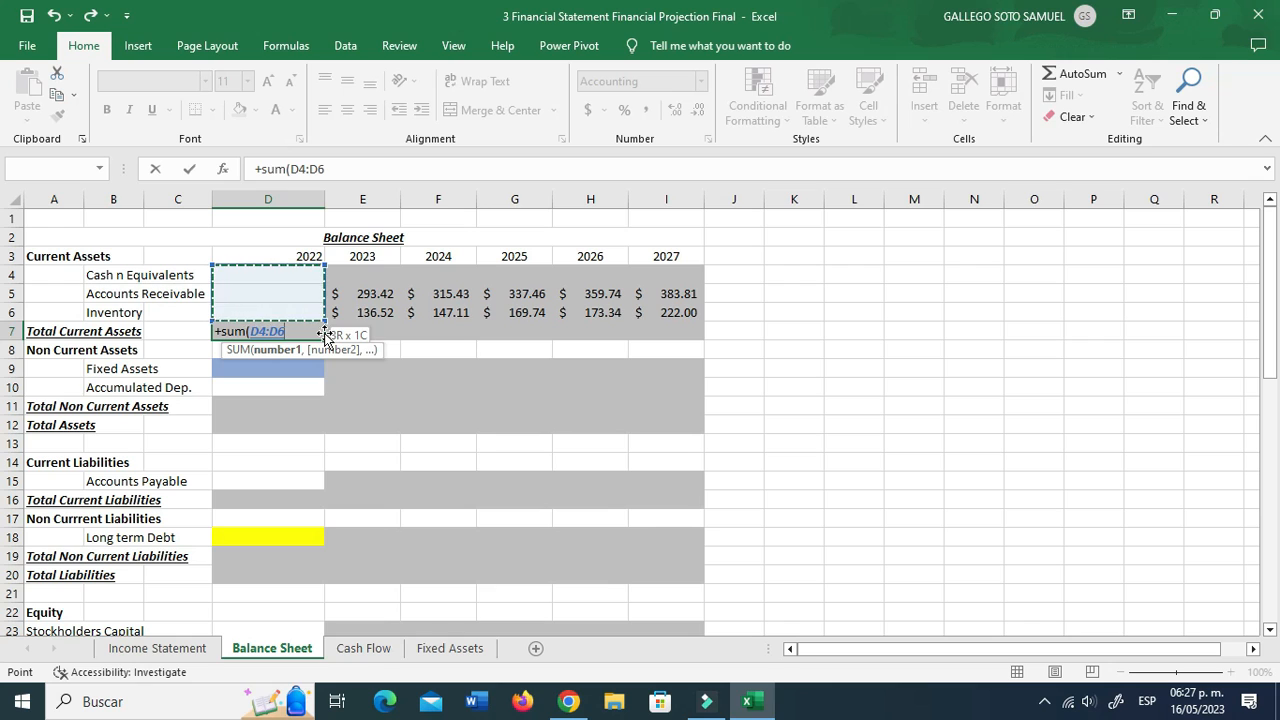
key(Return)
Step: Copy the Total Current Assets formula from D7 across row 7 through 2027
click(322, 332)
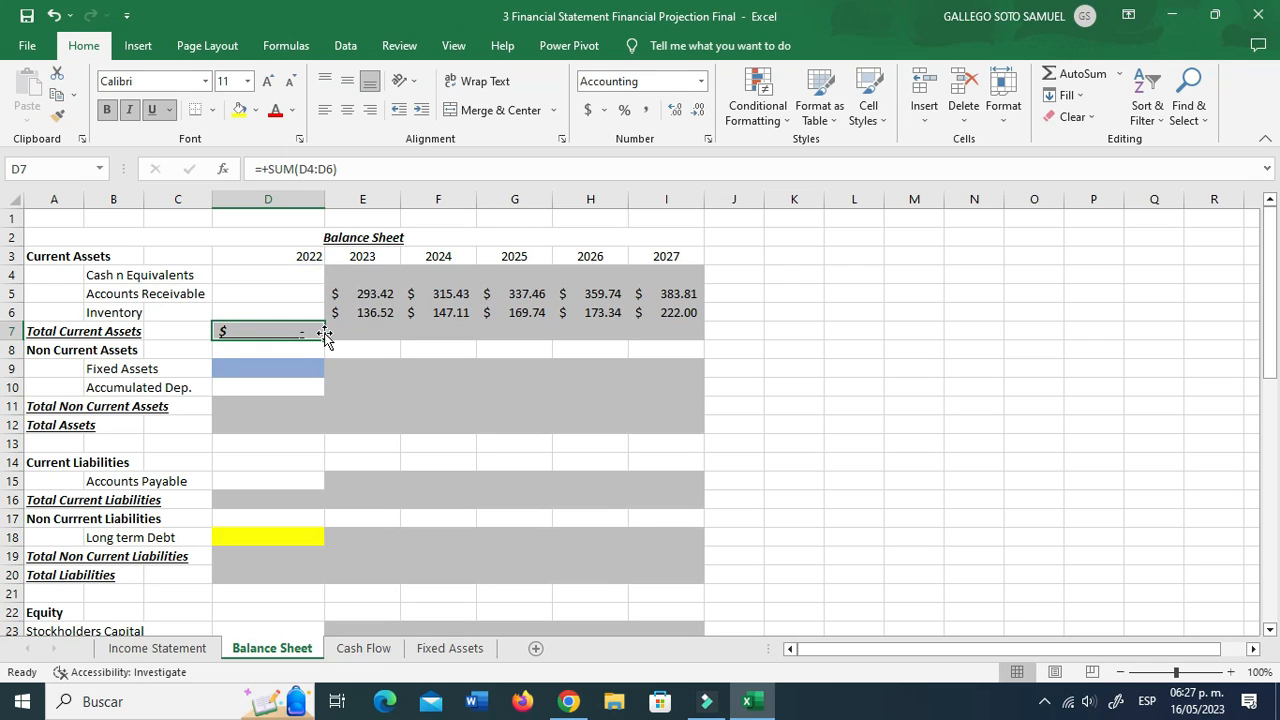
key(ctrl+c)
drag(322, 332, 326, 332)
key(shift+Right)
key(shift+Right)
key(shift+Right)
key(shift+Right)
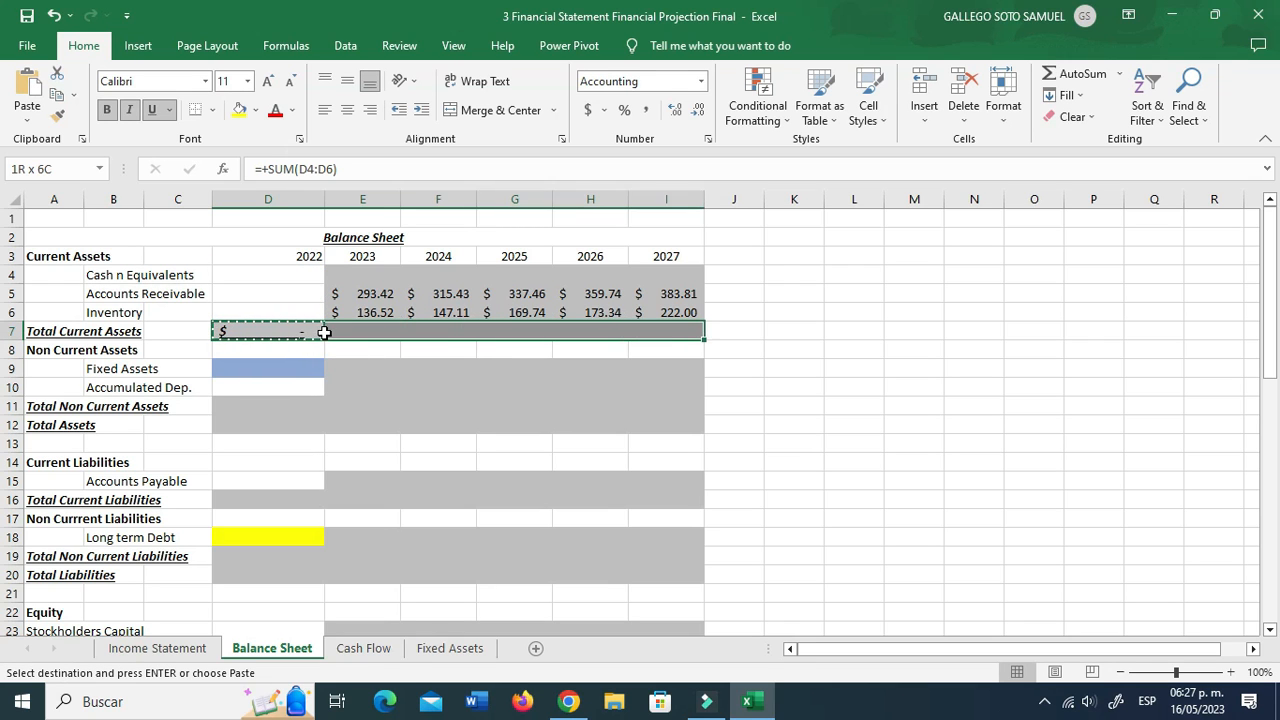
key(ctrl+v)
key(Escape)
Step: Examine the 2022 column of the Balance Sheet from Cash n Equivalents through the fixed asset rows
key(Down)
key(Down)
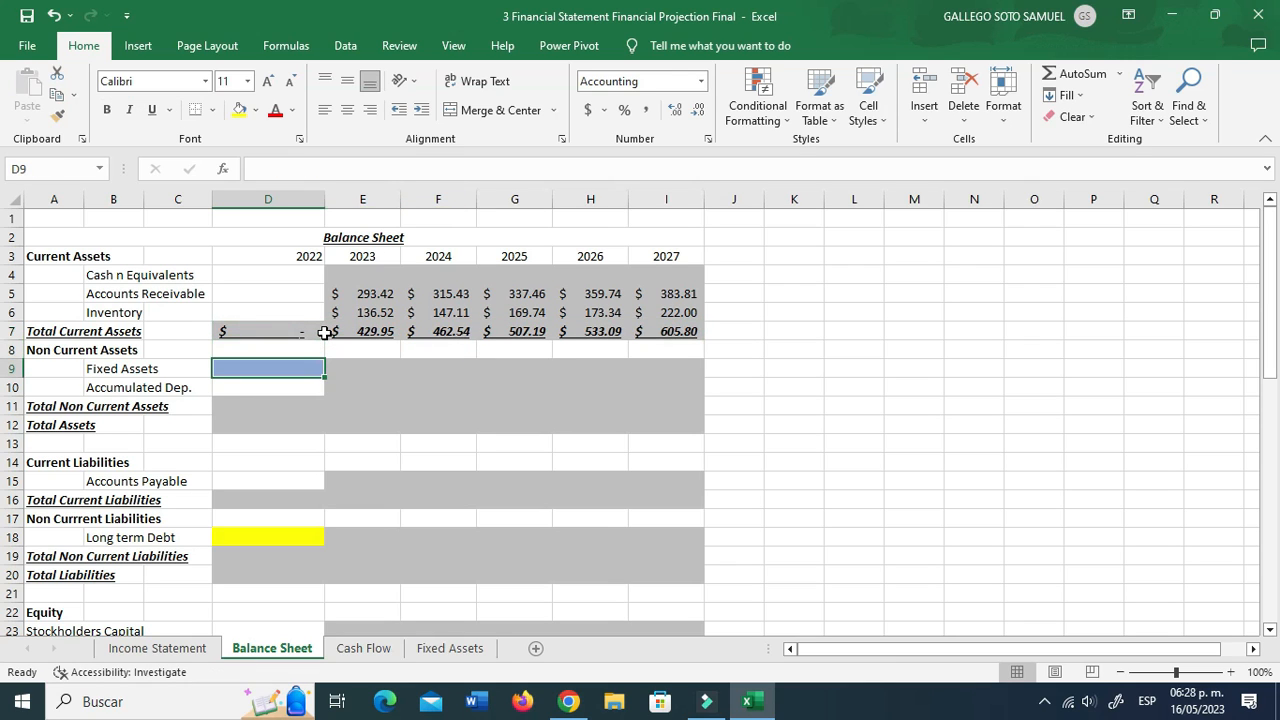
key(Up)
key(Up)
key(Up)
key(Up)
key(Up)
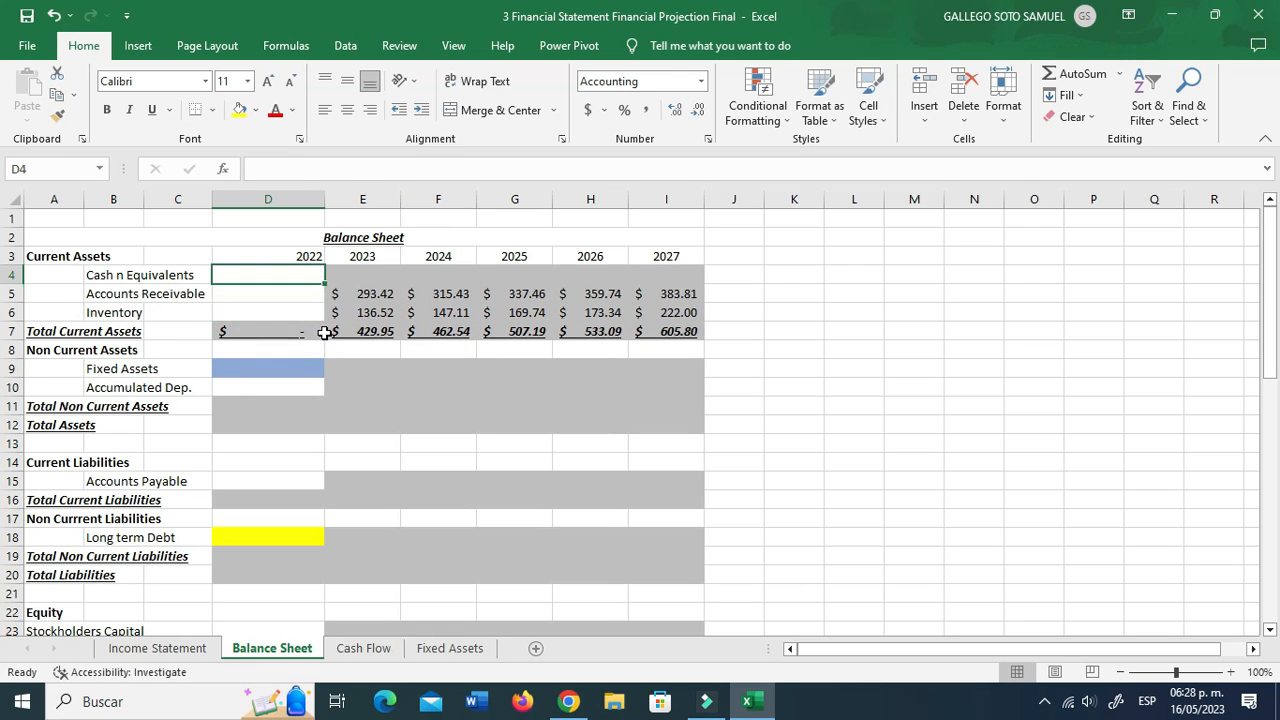
key(Down)
key(Down)
key(Down)
key(Down)
key(Down)
key(Down)
key(Down)
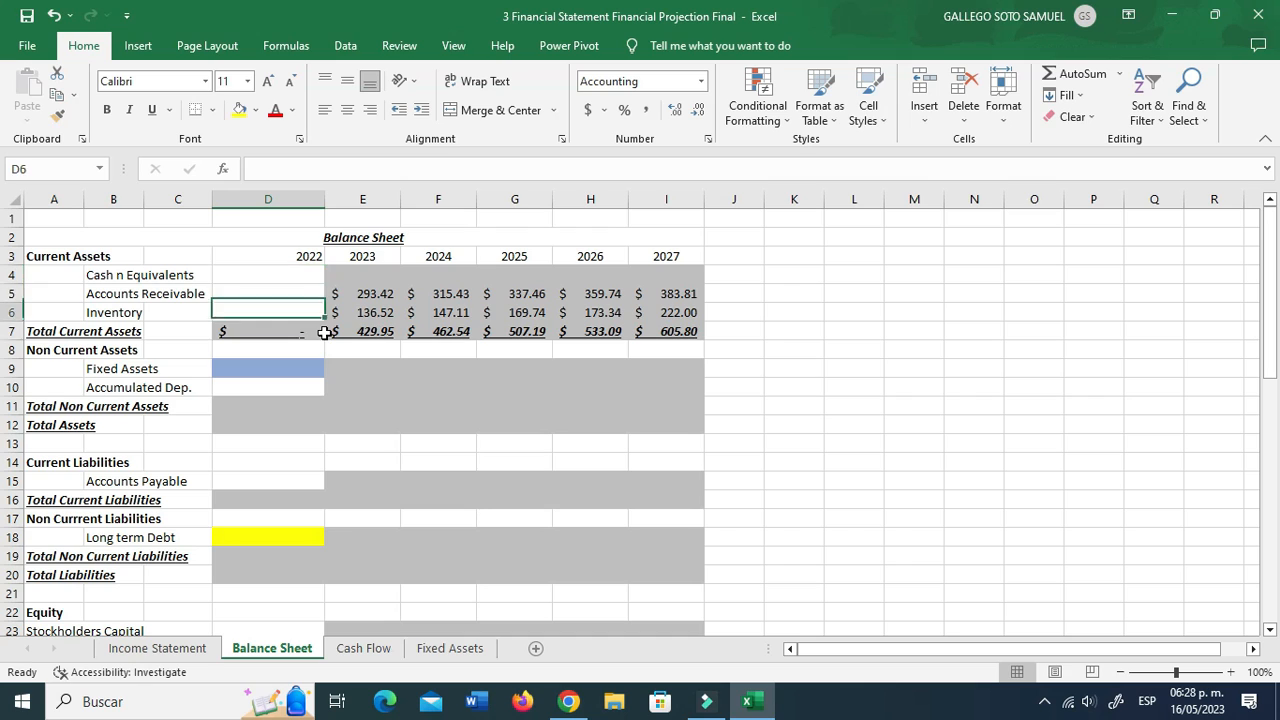
key(Down)
key(Down)
key(Down)
key(Down)
key(Down)
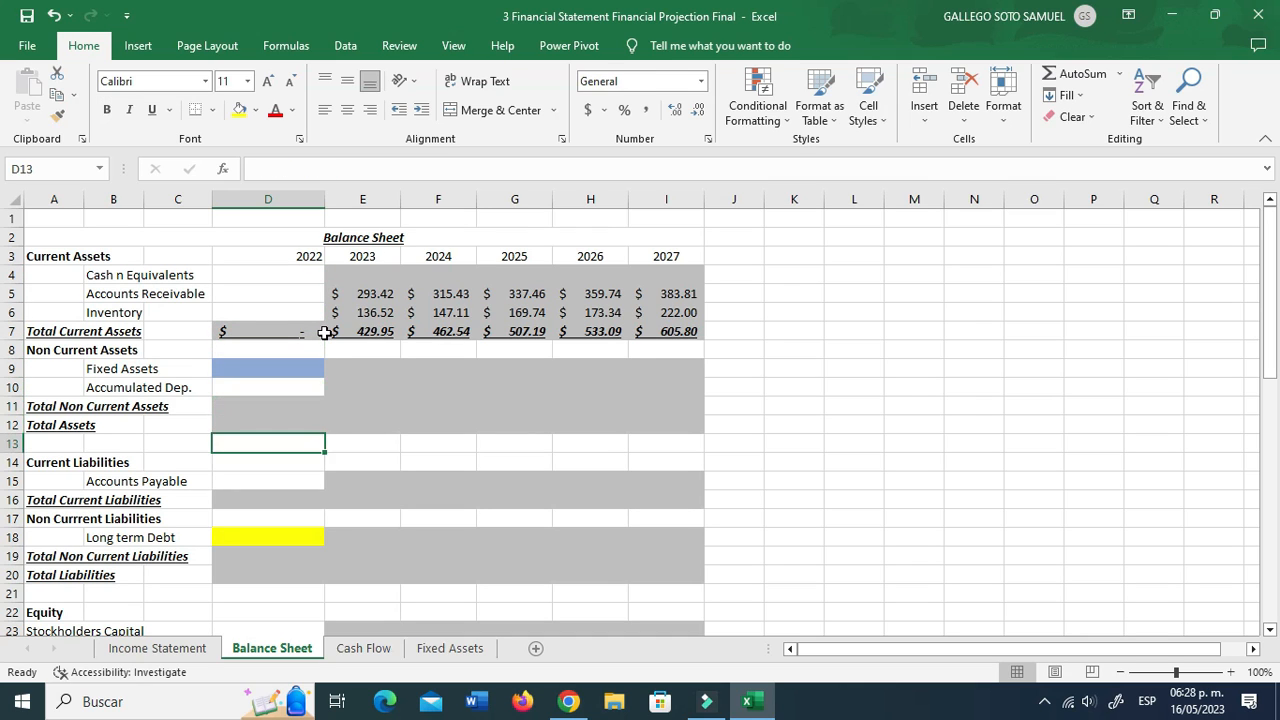
key(Up)
key(Up)
key(Up)
key(Up)
key(Up)
key(Up)
key(Up)
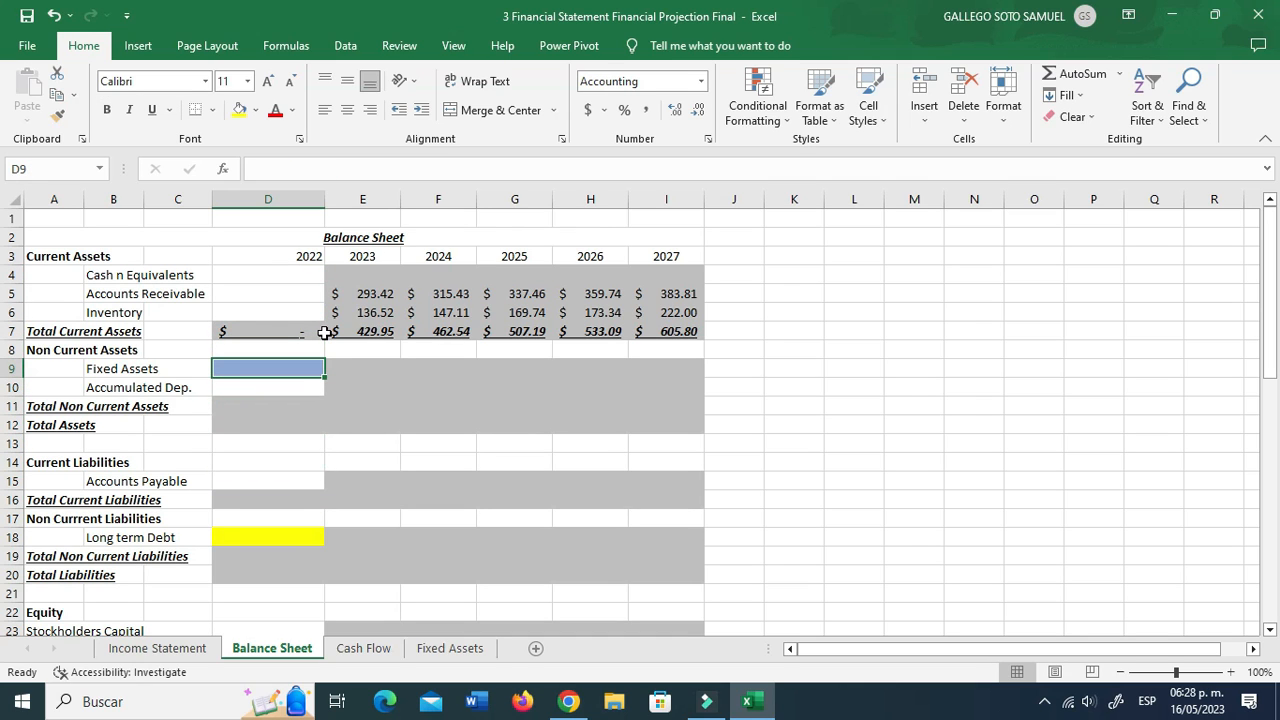
key(Down)
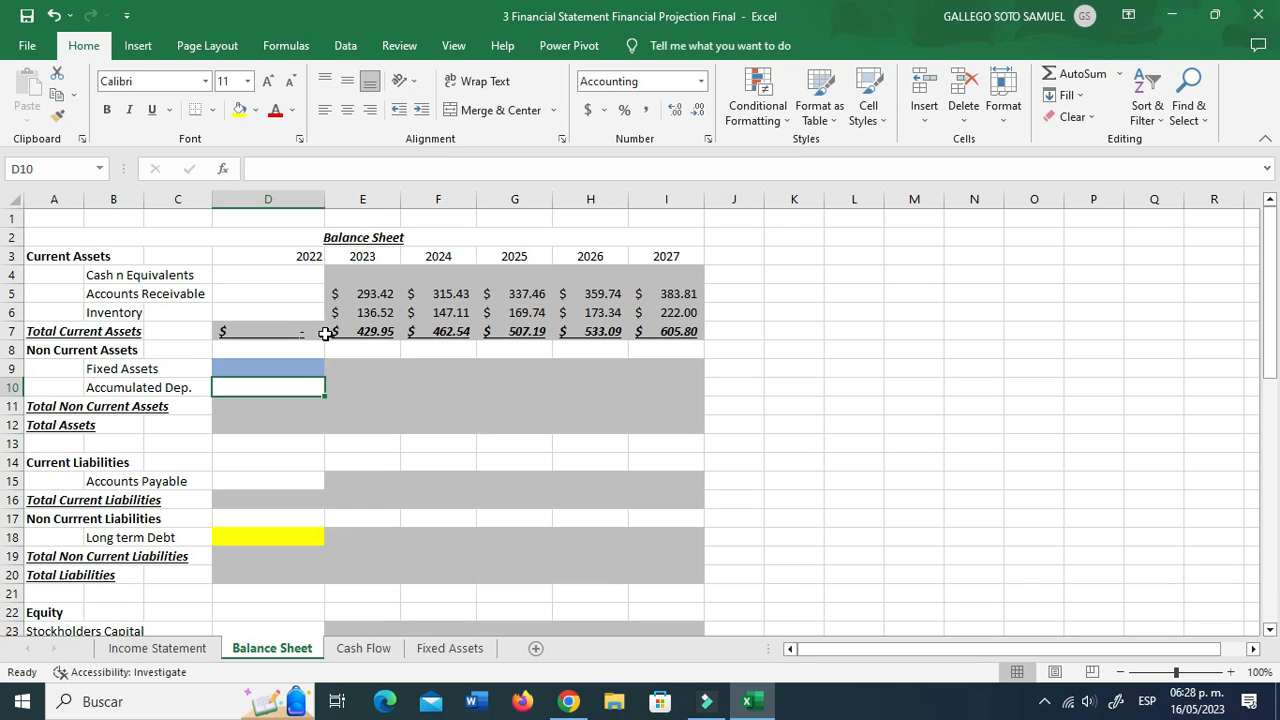
scroll(359, 401, down, 1)
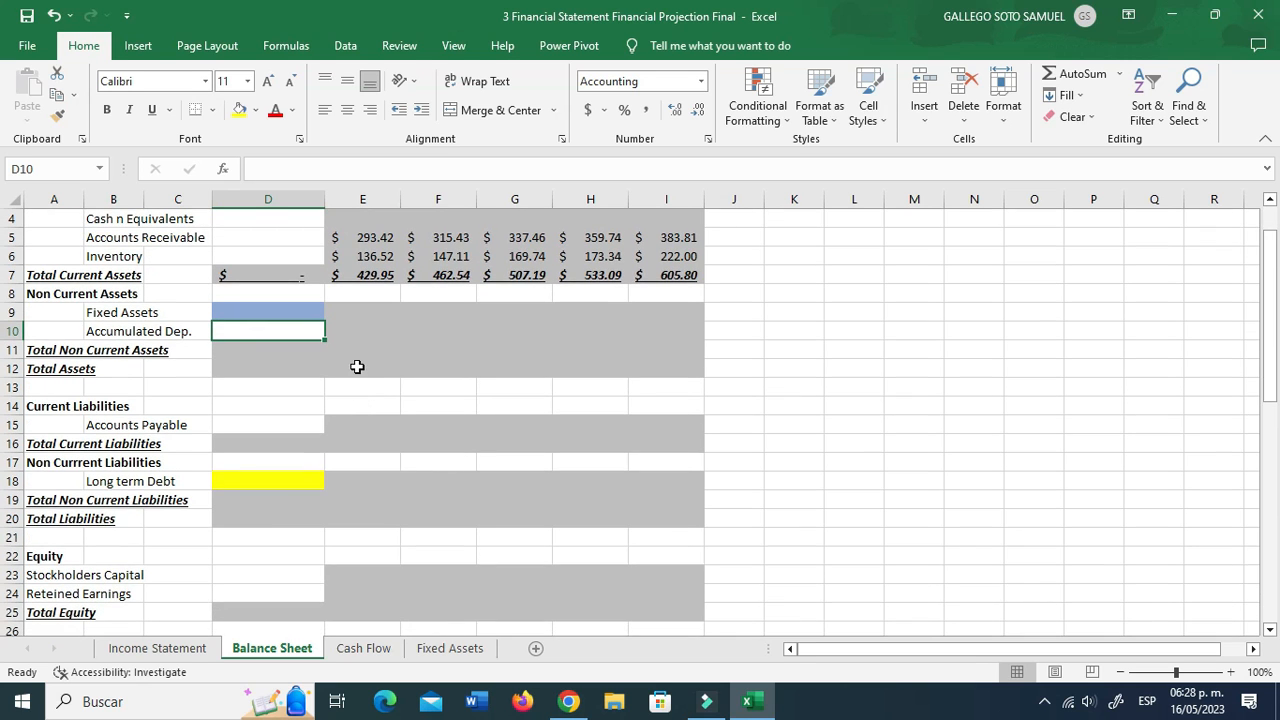
scroll(360, 370, up, 1)
click(294, 369)
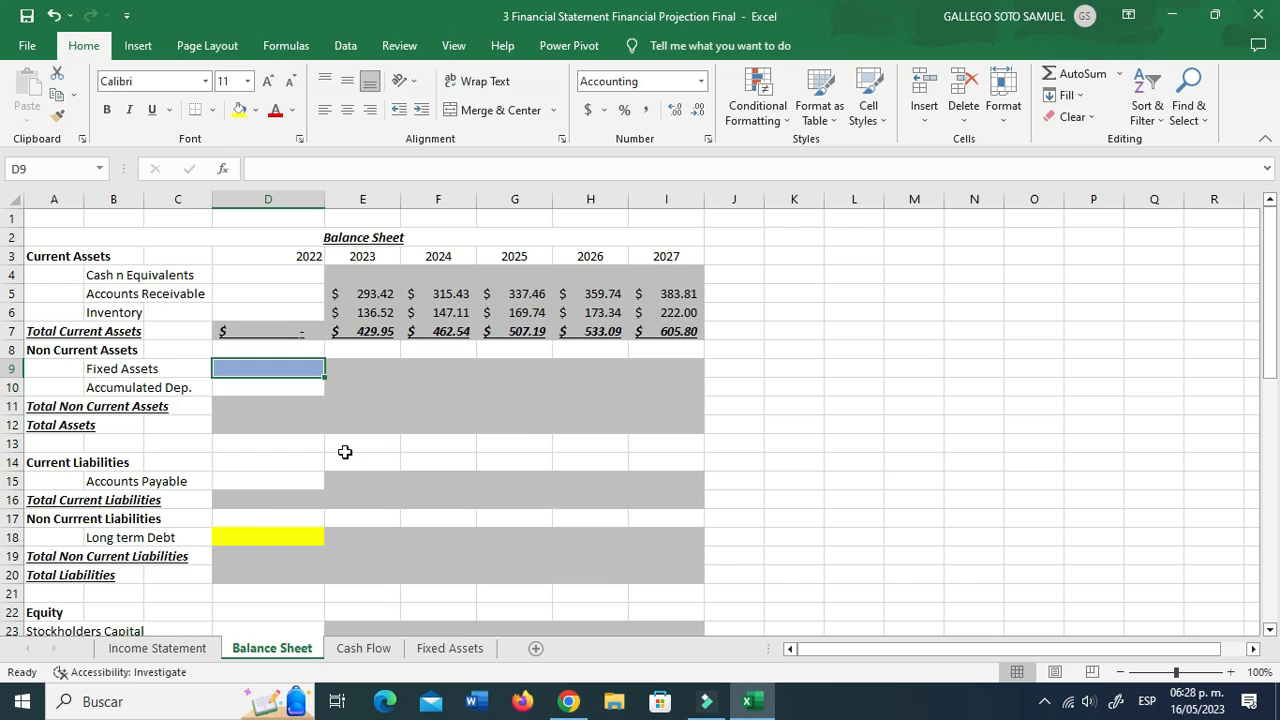
Step: Open the Fixed Assets sheet and examine the CapEx list of three machines with their asset lives
click(452, 648)
click(330, 454)
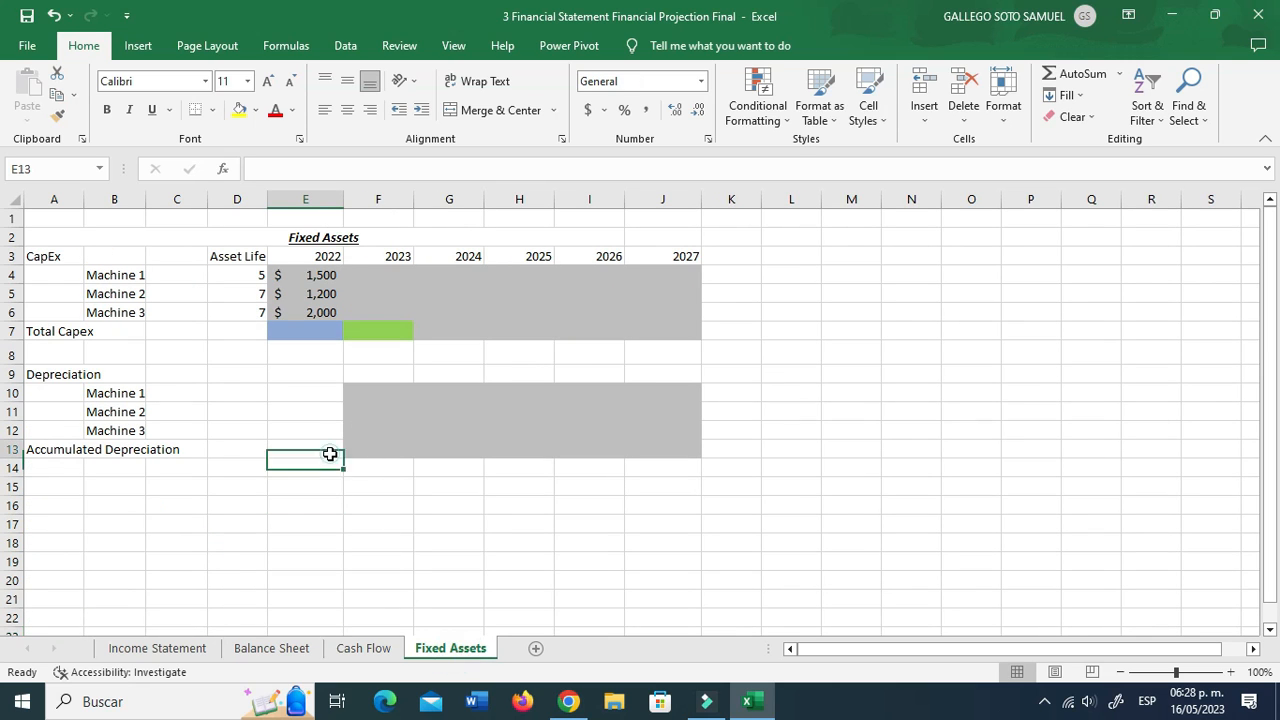
click(164, 290)
click(122, 275)
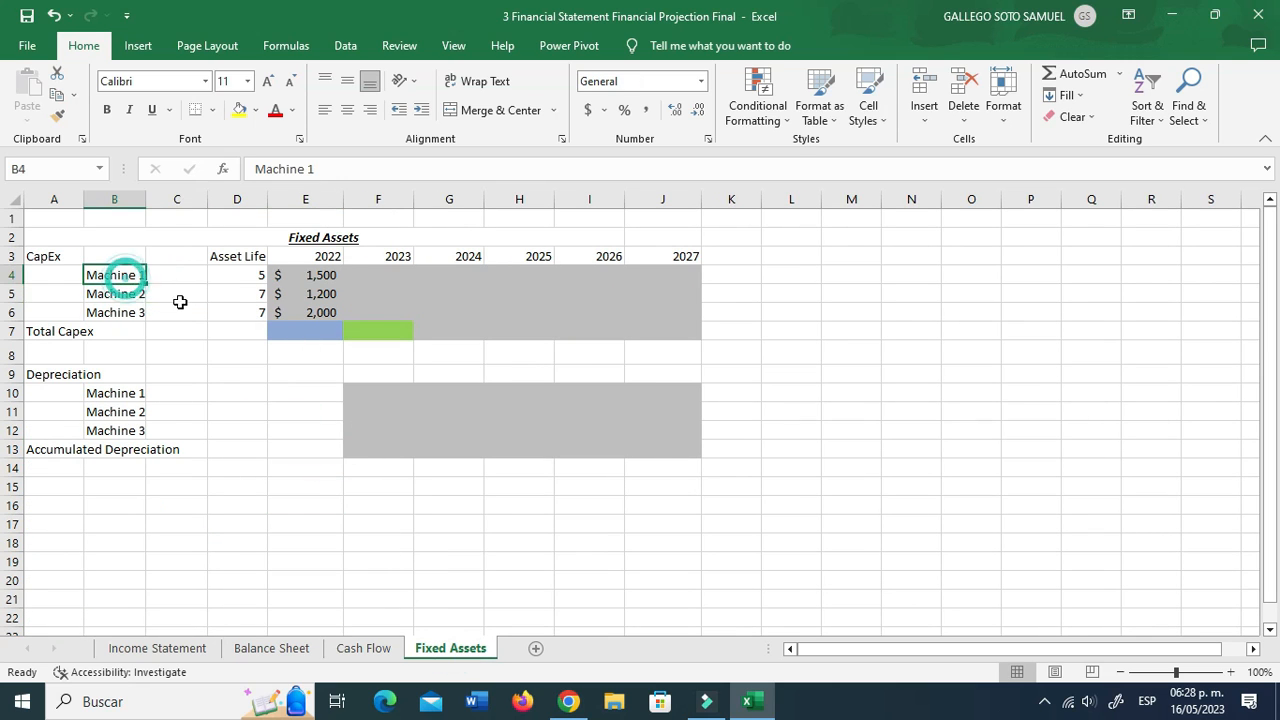
click(123, 292)
click(121, 311)
click(227, 314)
click(126, 277)
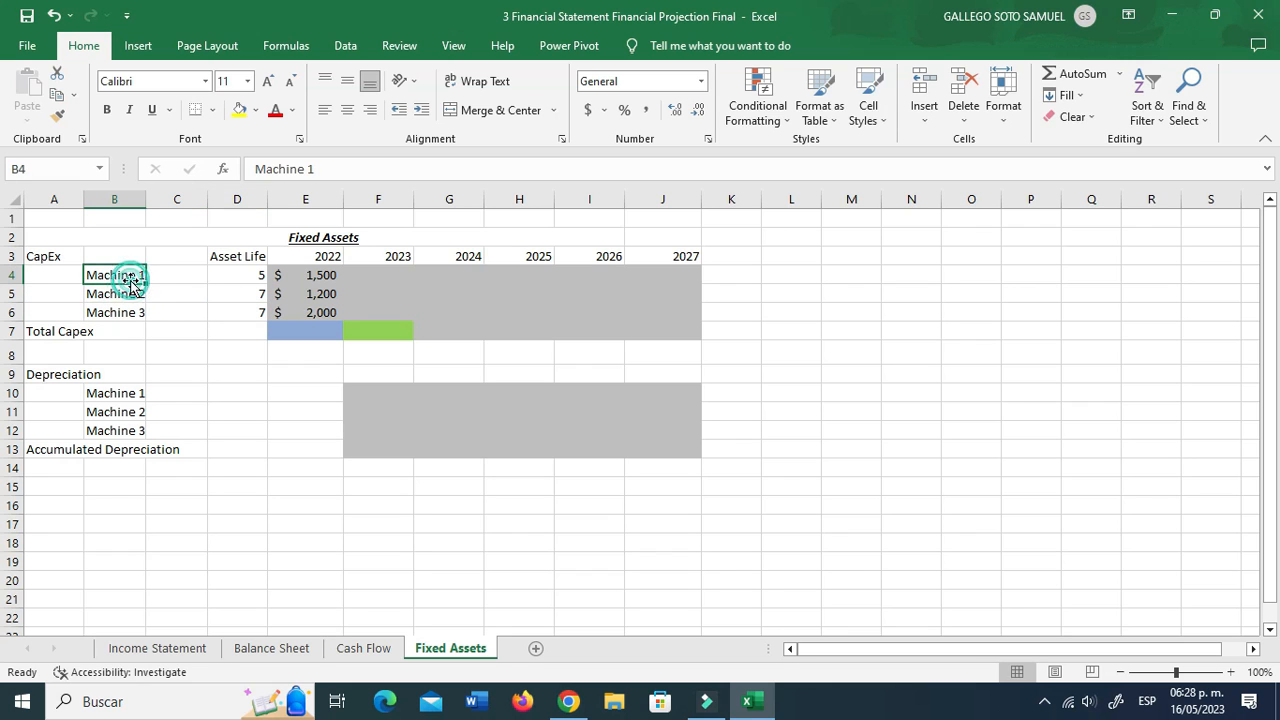
click(236, 280)
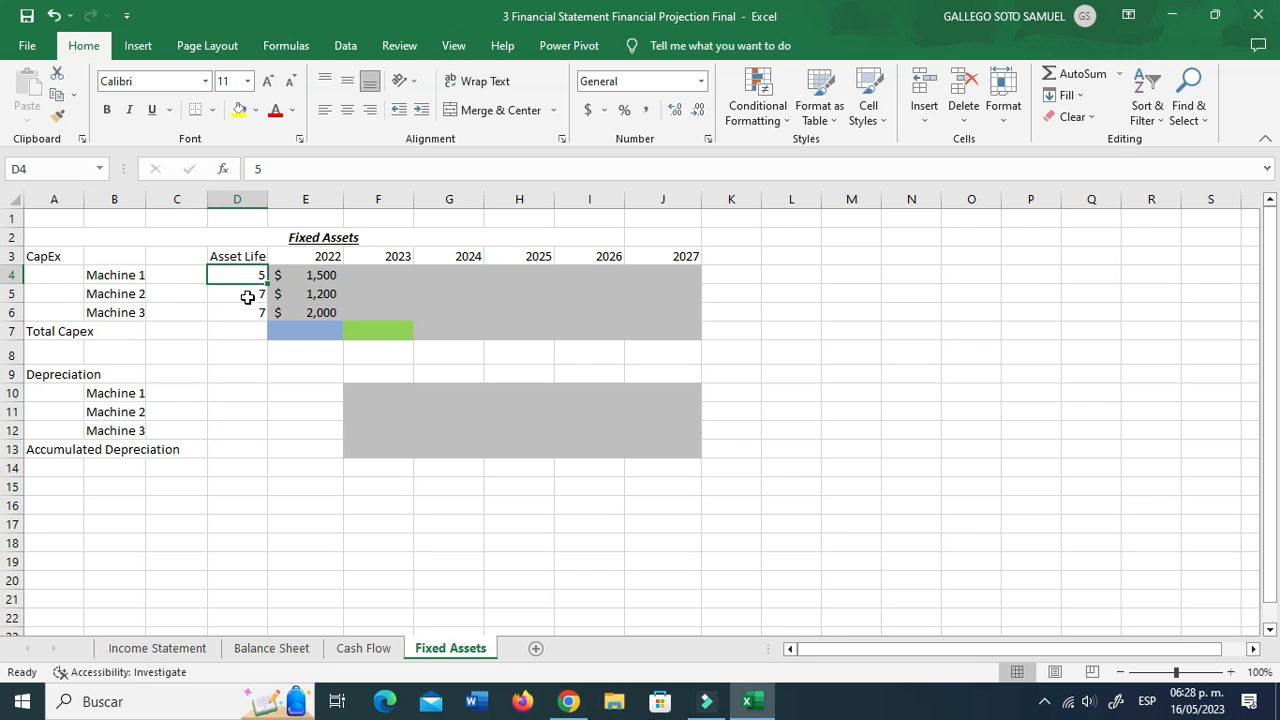
click(243, 313)
Step: Calculate 2022 Total Capex in E7 with the formula +SUM(E4:E6), and fill it across through 2027
click(307, 327)
text(+sum)
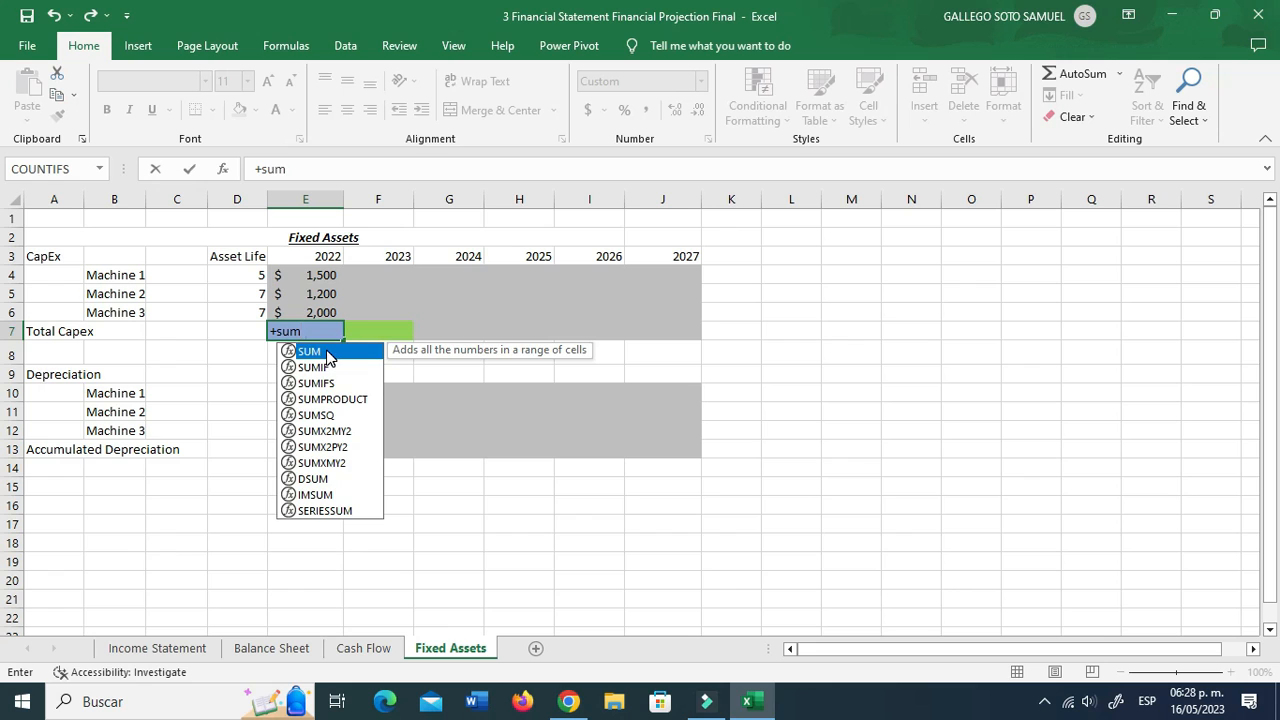
text(()
key(Up)
key(Up)
key(Up)
key(shift+Down)
key(shift+Down)
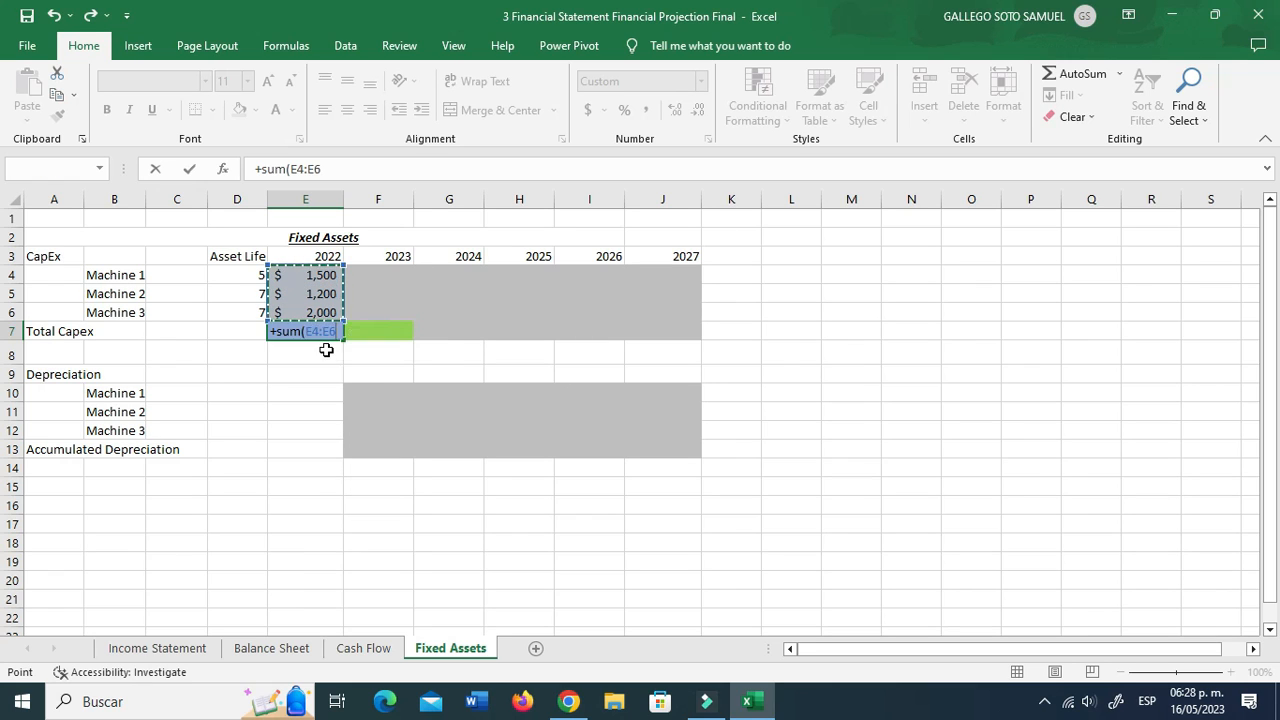
key(ctrl+Return)
drag(343, 337, 674, 334)
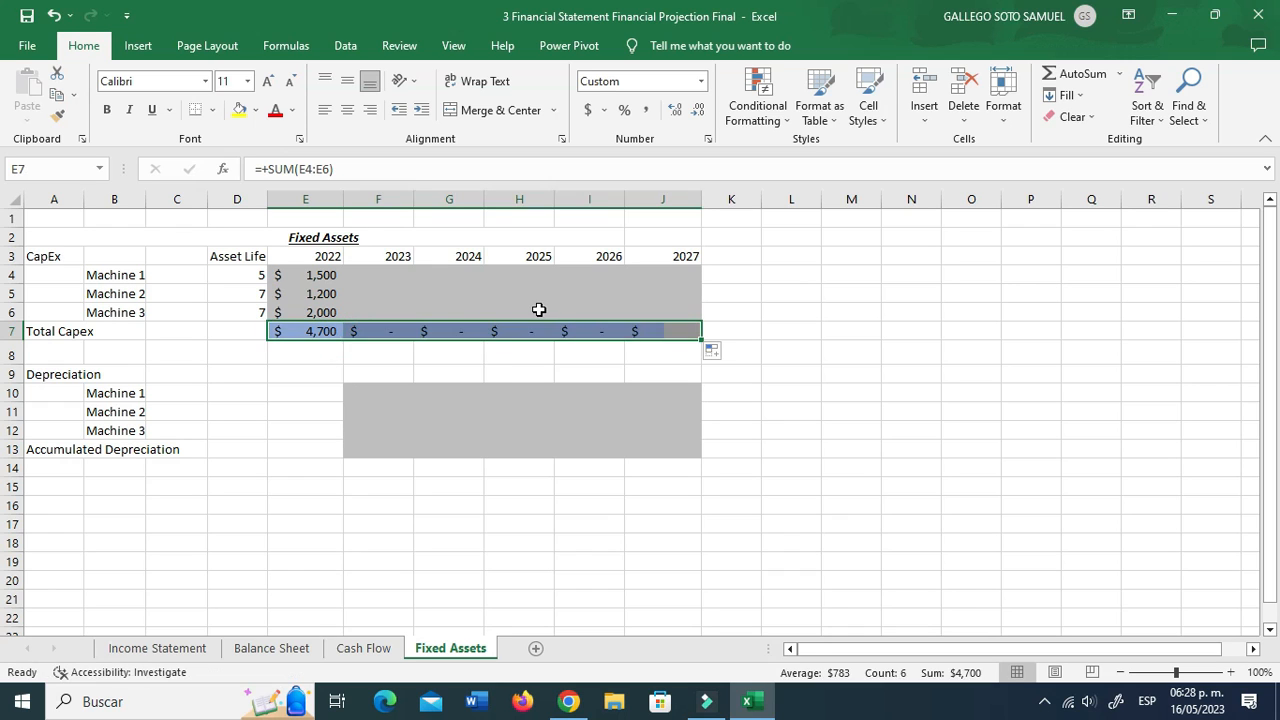
Step: Test a Machine 2 purchase of 2500 in 2025 in cell H5, and clear the entry again
click(538, 310)
click(496, 288)
text(2)
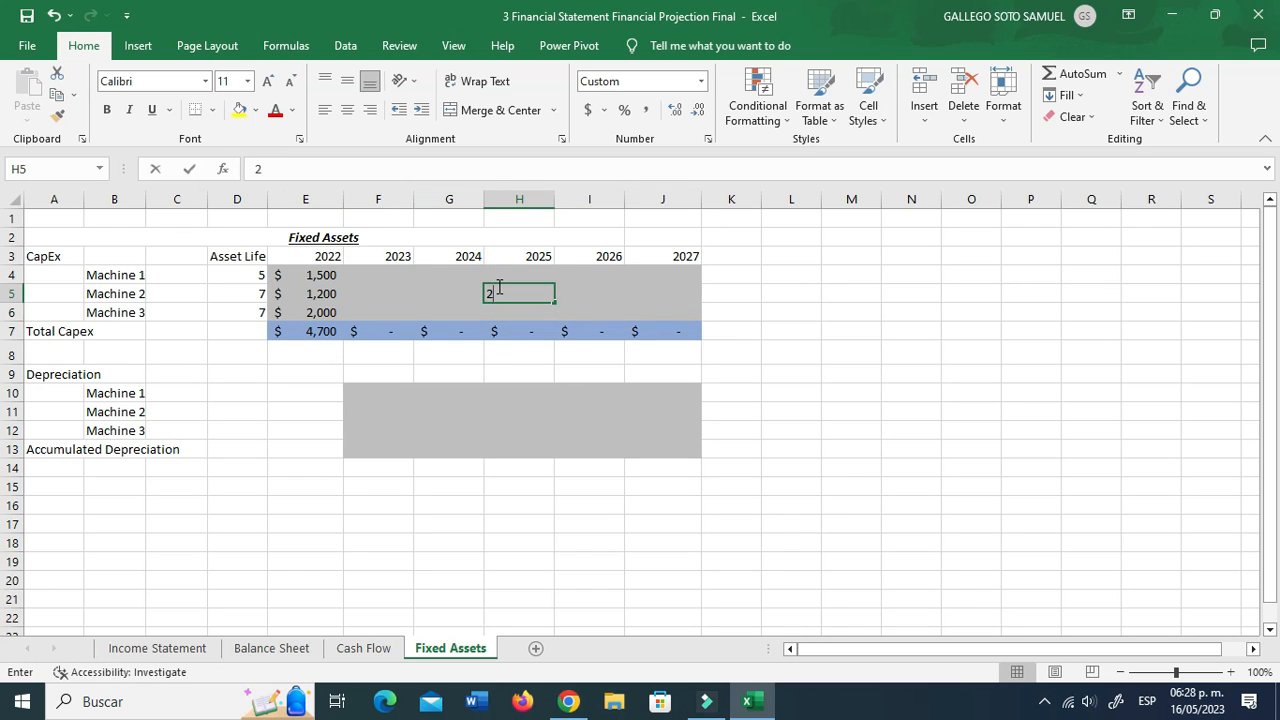
text(500)
key(ctrl+Return)
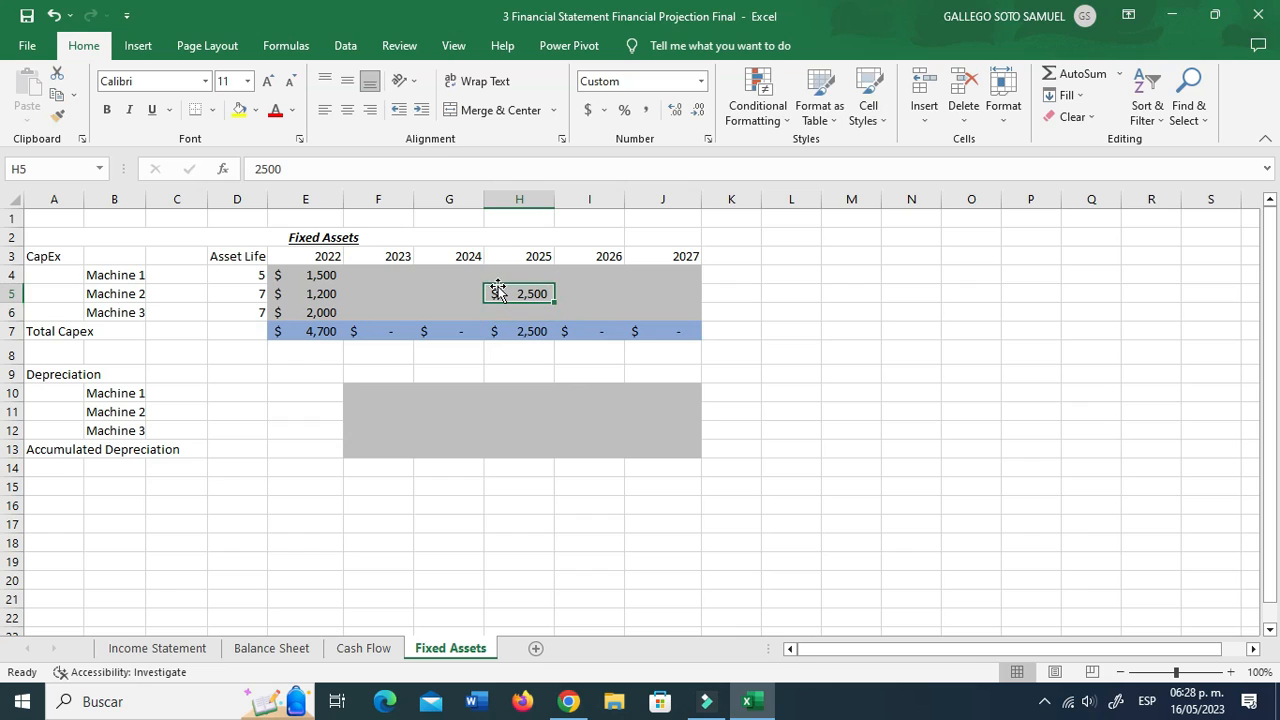
key(Delete)
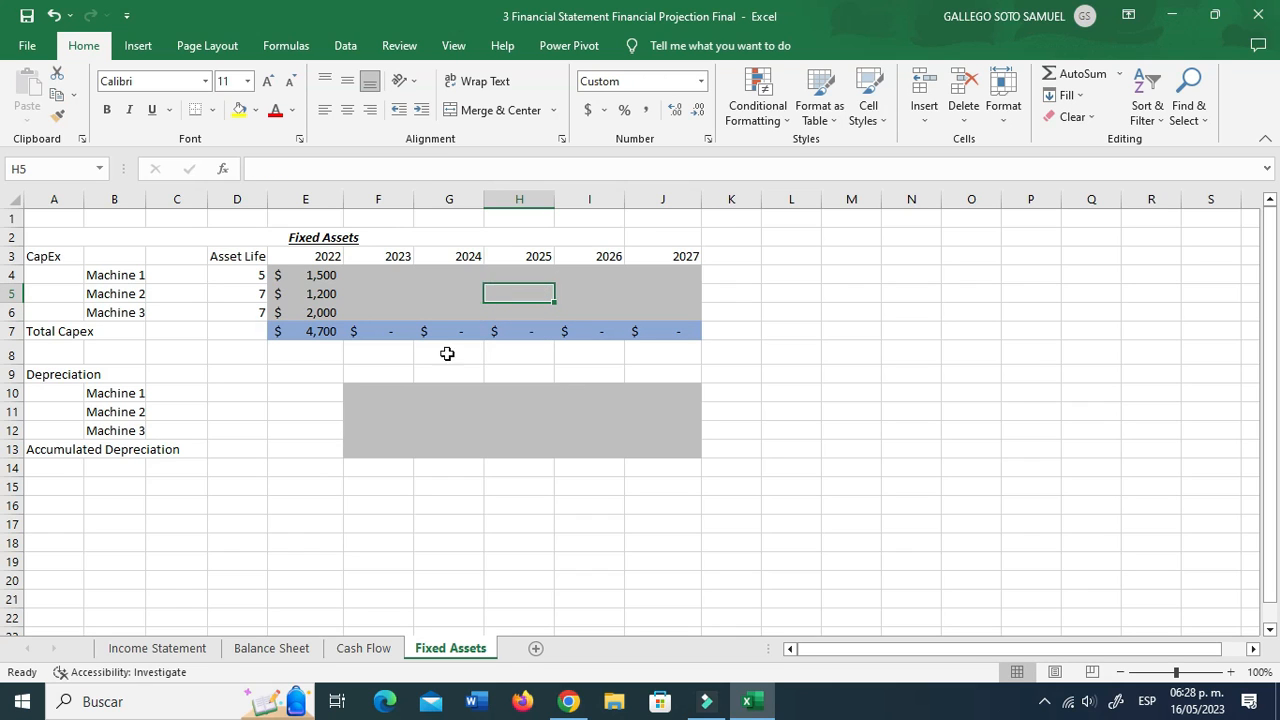
Step: Calculate Machine 1's 2023 depreciation in F10 with the formula +E4/$D4, and fill it down for Machines 2 and 3
click(390, 411)
click(373, 396)
text(+)
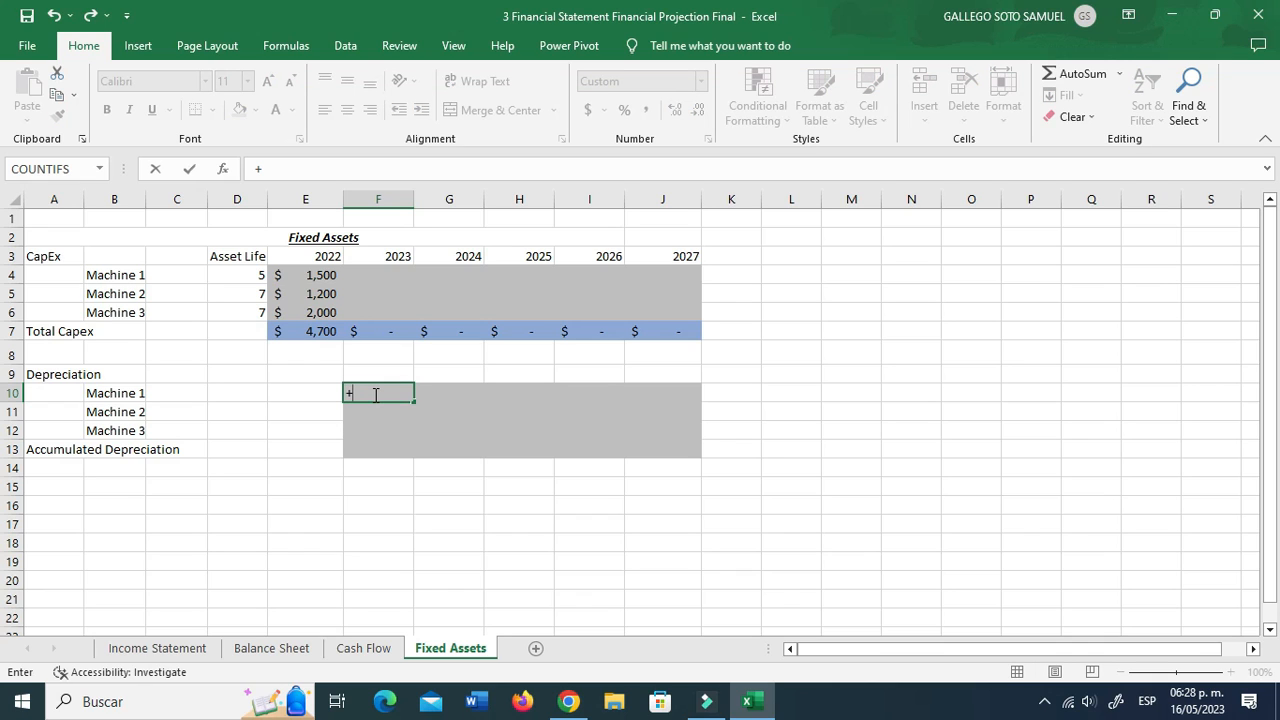
key(Left)
key(Up)
key(Up)
key(Up)
key(Up)
key(Up)
key(Up)
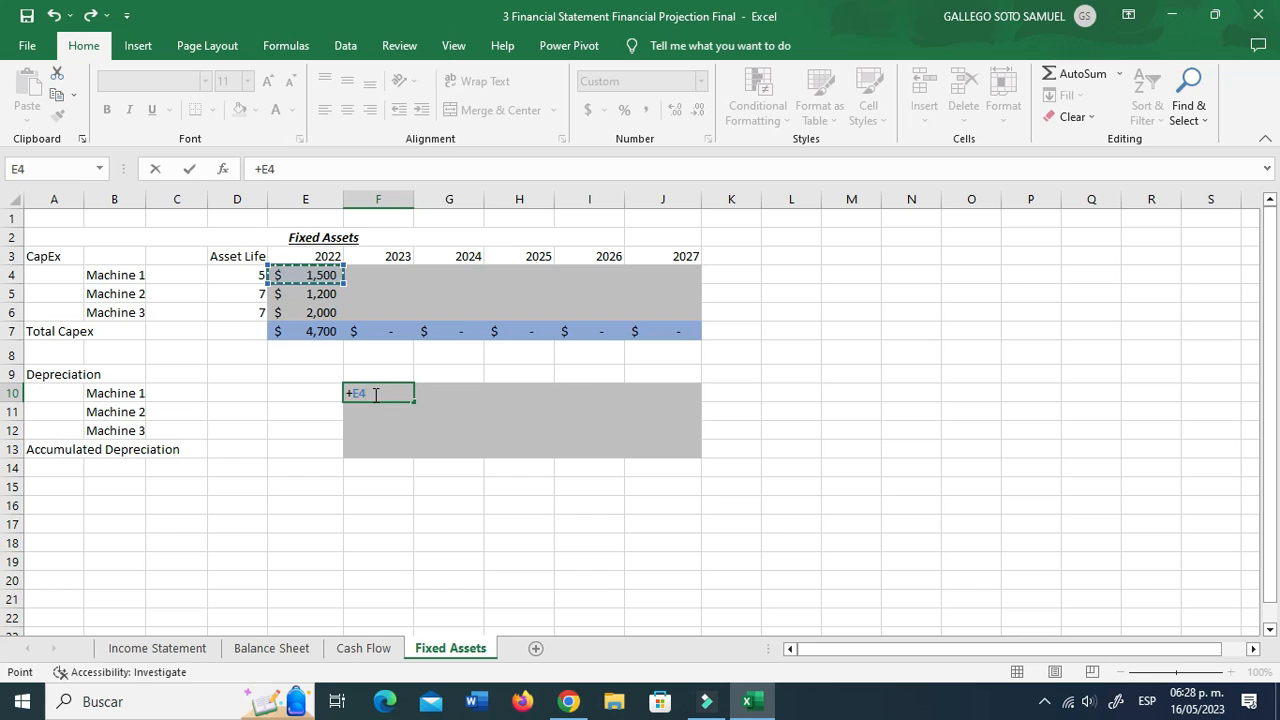
text(/)
key(Left)
key(Up)
key(Up)
key(Up)
key(Up)
key(Up)
key(Up)
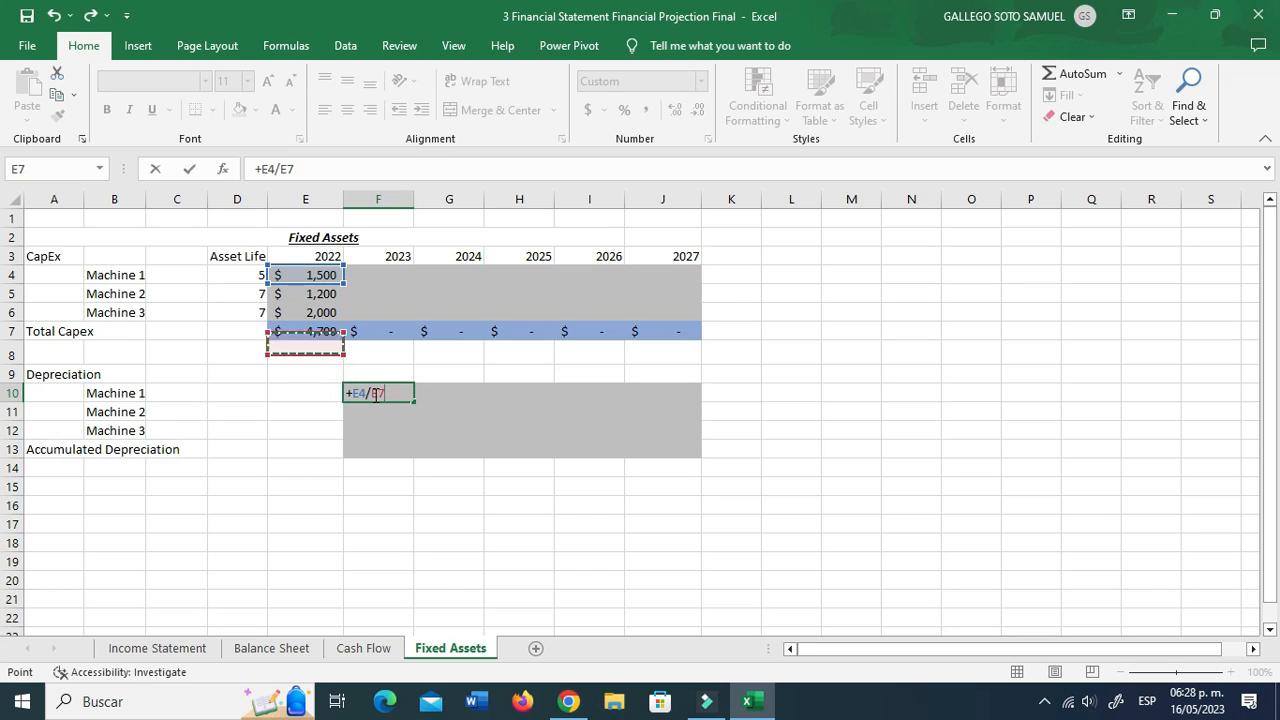
key(Left)
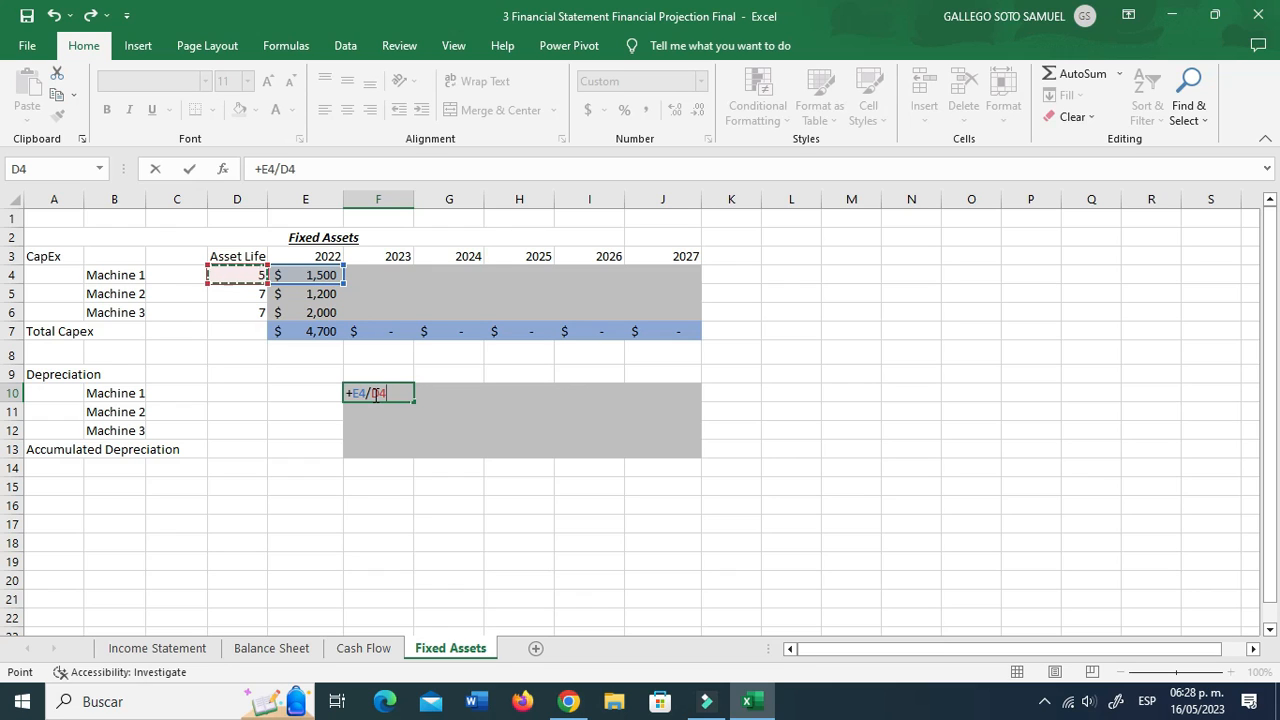
key(F4)
key(F4)
key(F4)
key(ctrl+Return)
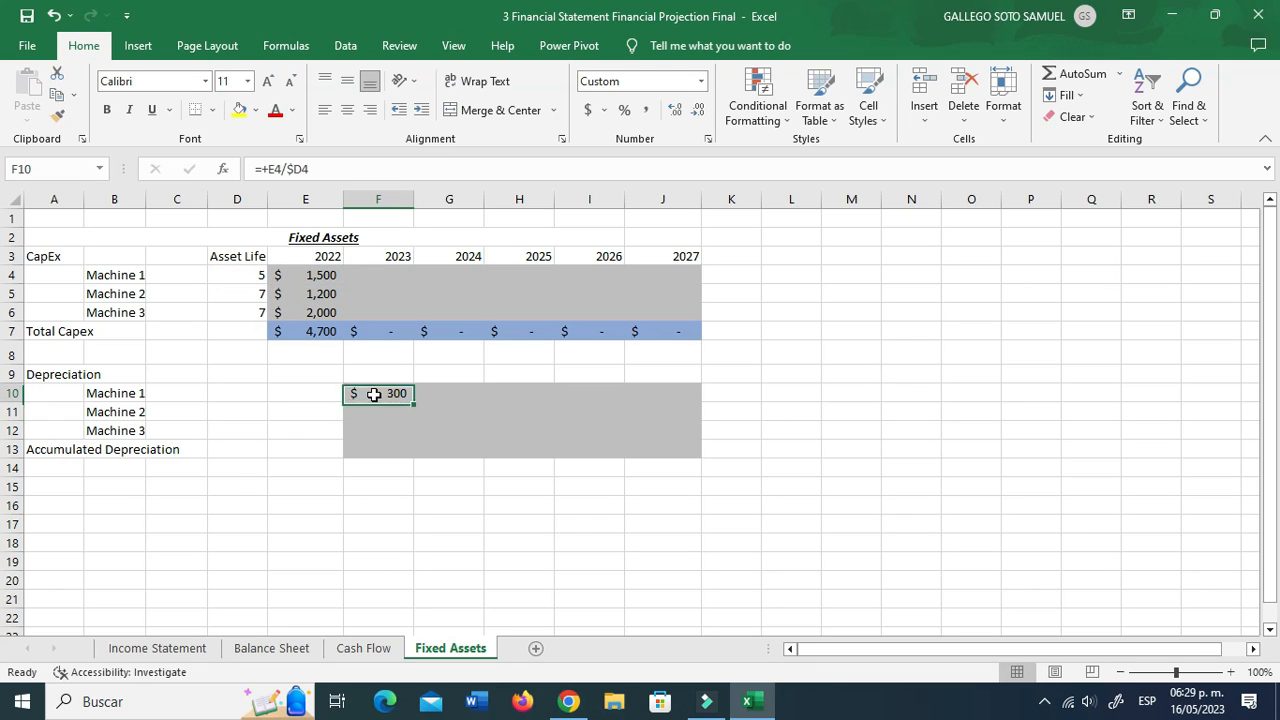
drag(413, 401, 415, 445)
Step: Calculate Machine 1's 2024 depreciation in G10 with the formula +F10+F4/$D4, and fill it across through 2027
click(439, 394)
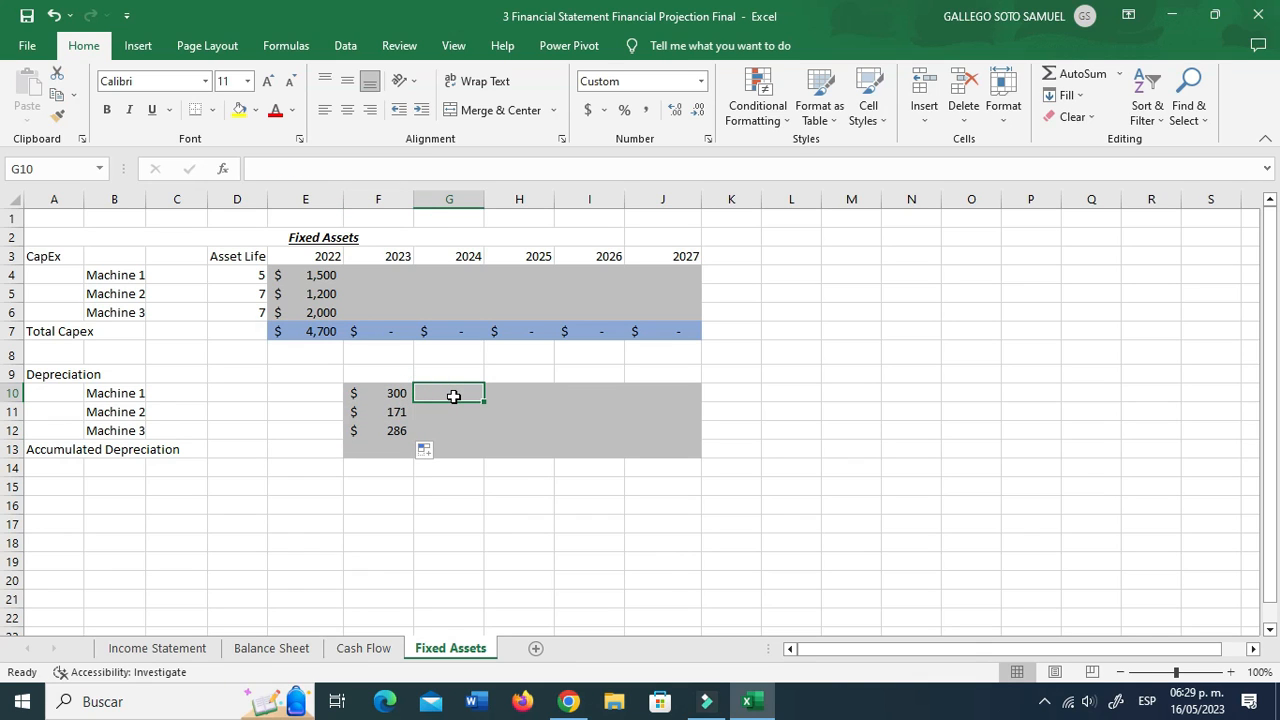
text(+)
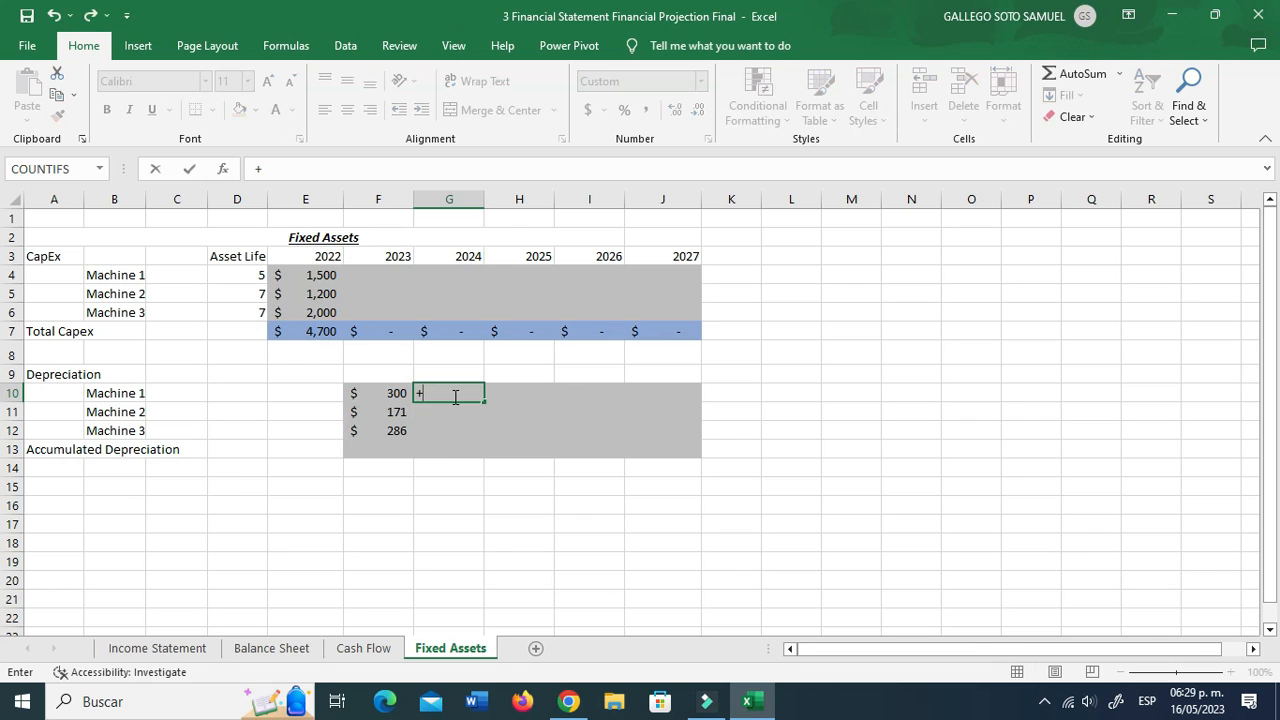
key(Left)
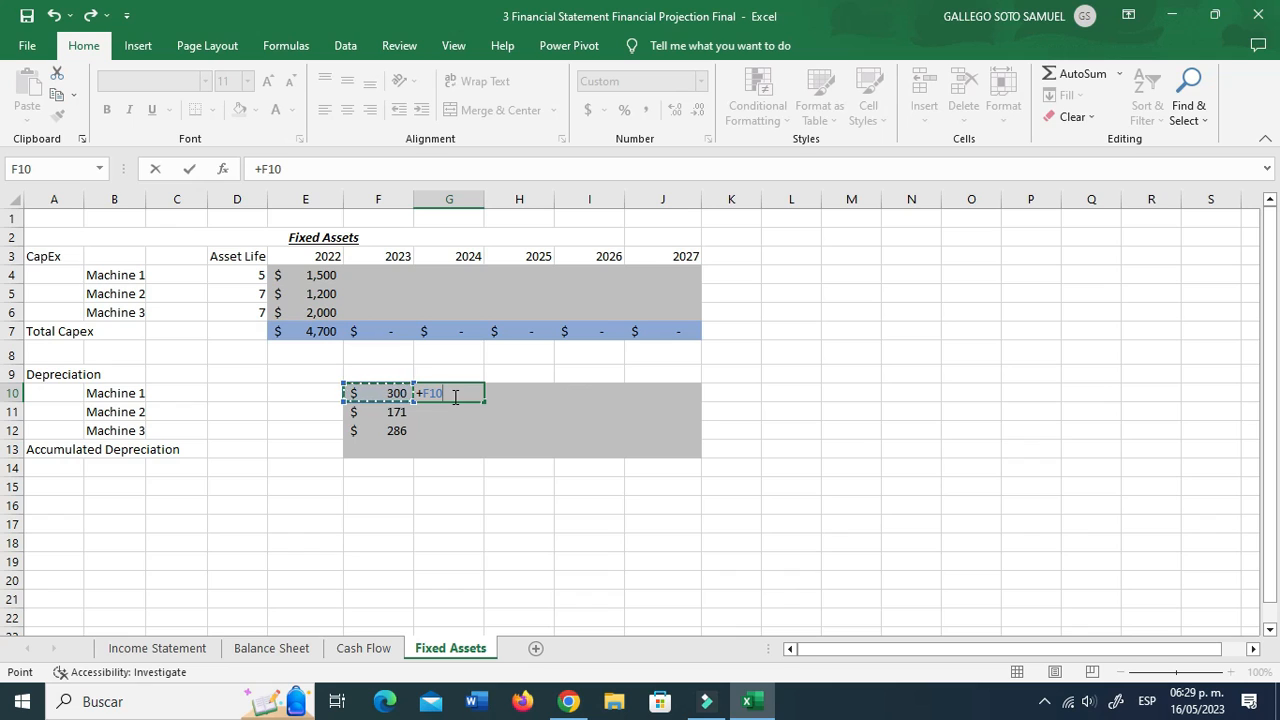
text(+)
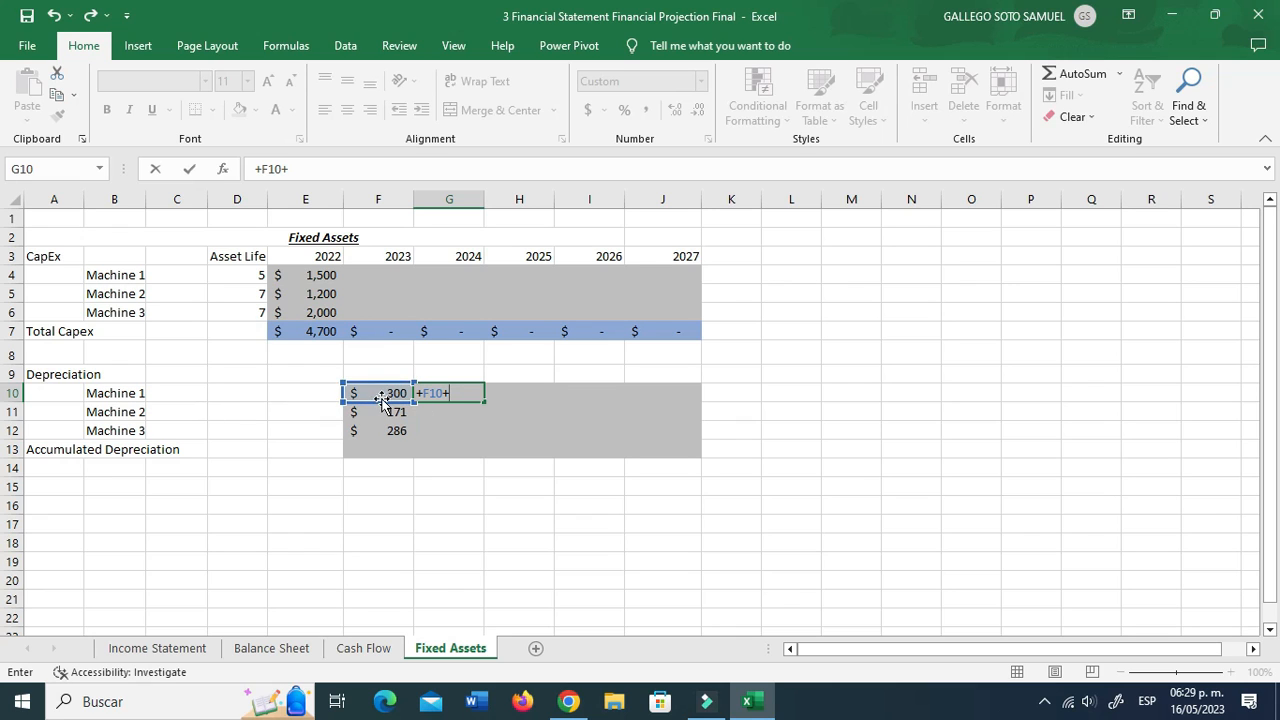
click(375, 276)
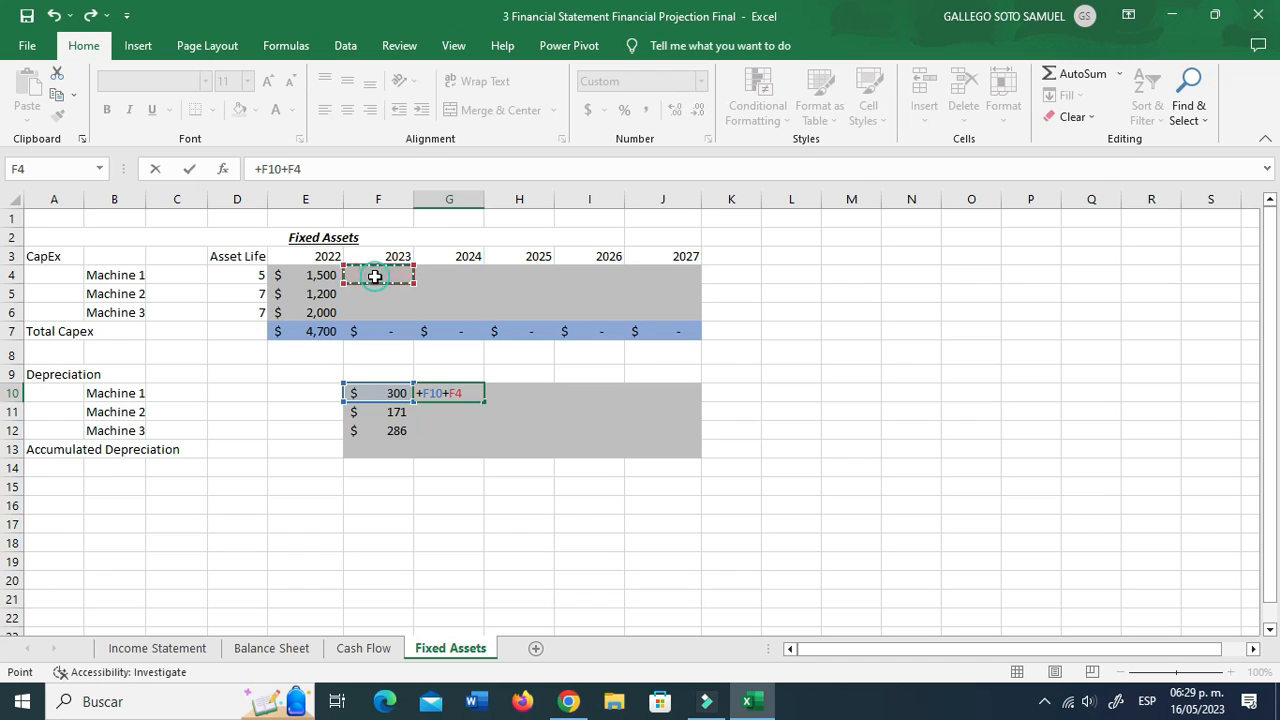
text(/D4)
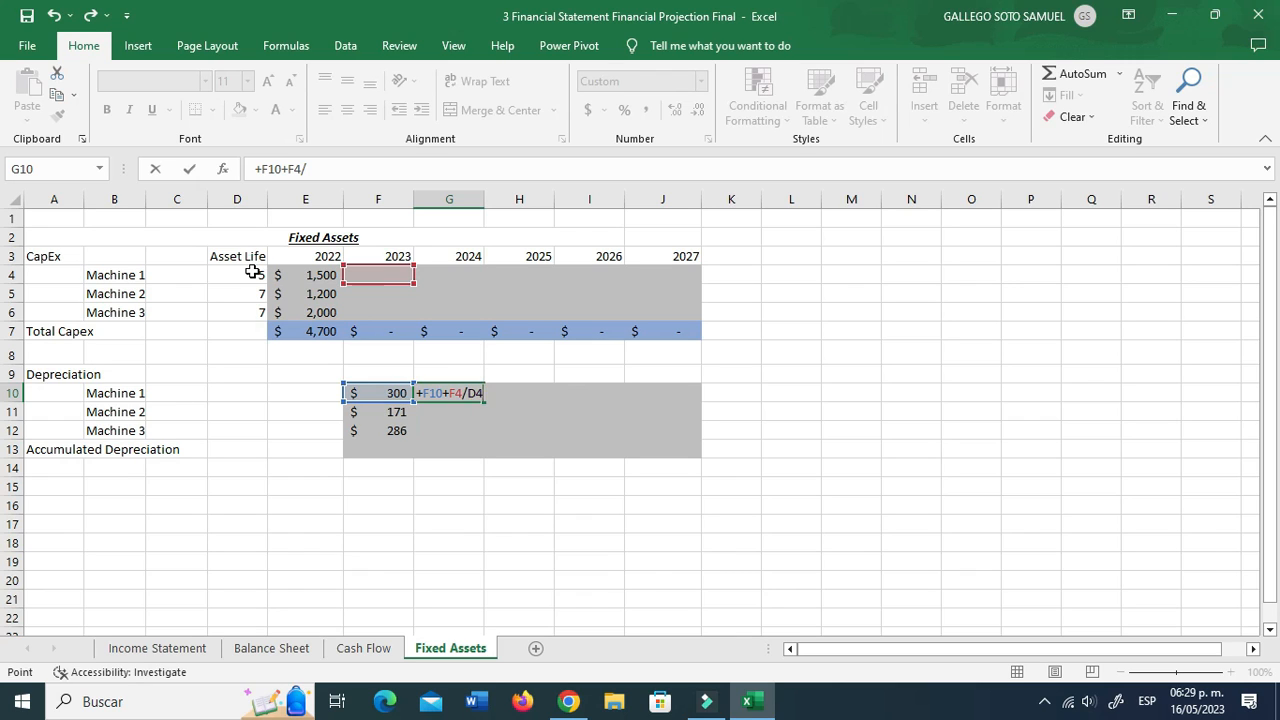
click(252, 272)
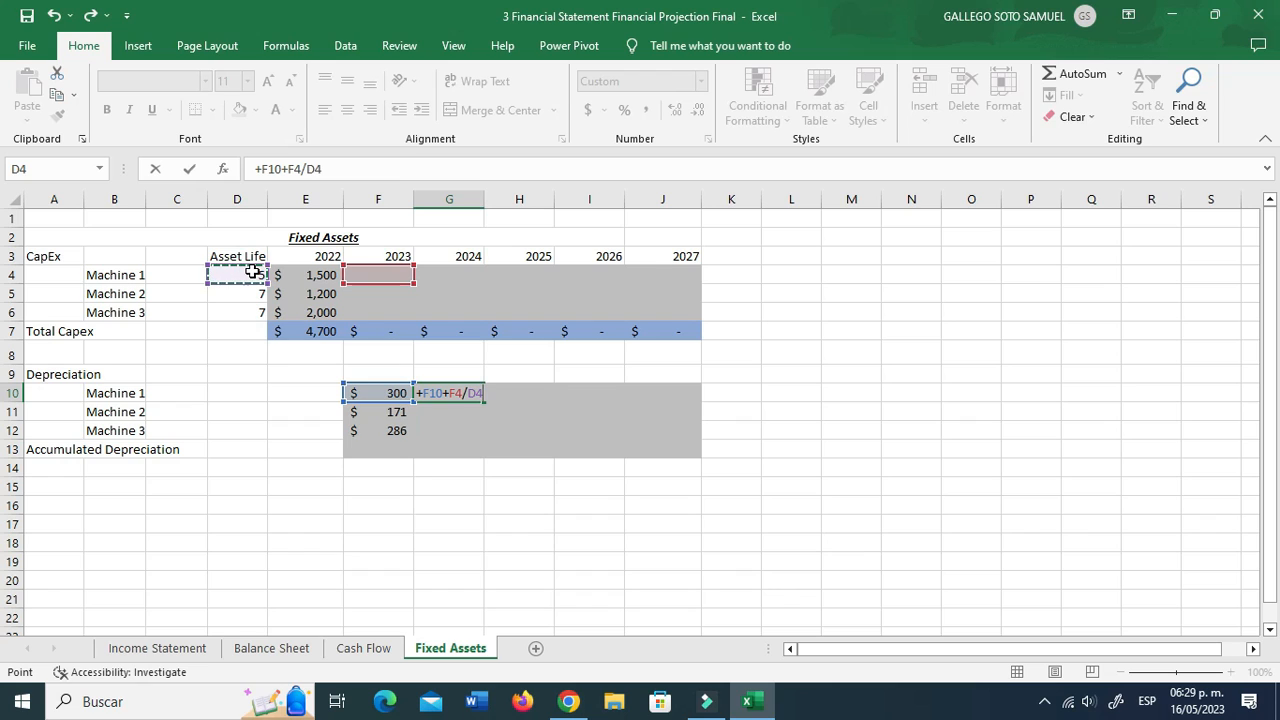
key(F4)
key(Return)
key(Up)
drag(484, 400, 680, 393)
Step: Fill the G10 depreciation formula down to Machines 2 and 3, and extend both rows across through 2027
click(429, 407)
click(437, 399)
drag(484, 400, 478, 438)
double_click(466, 430)
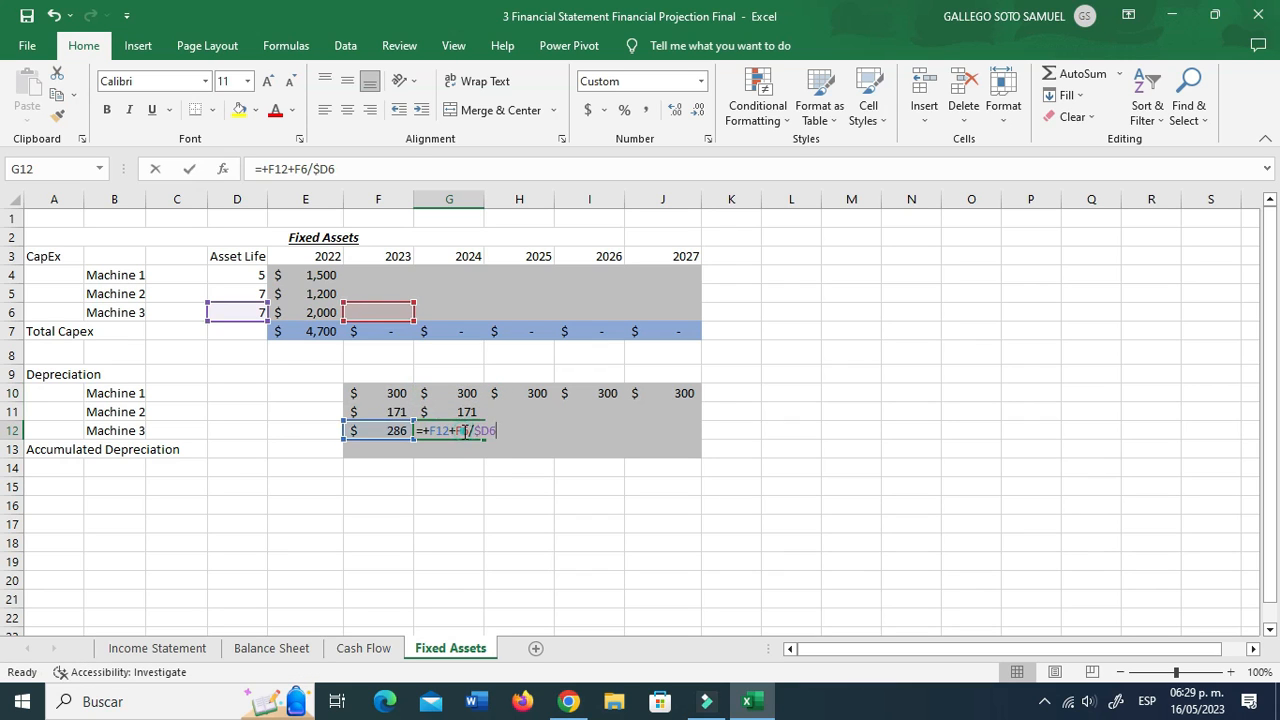
key(Escape)
drag(484, 439, 684, 440)
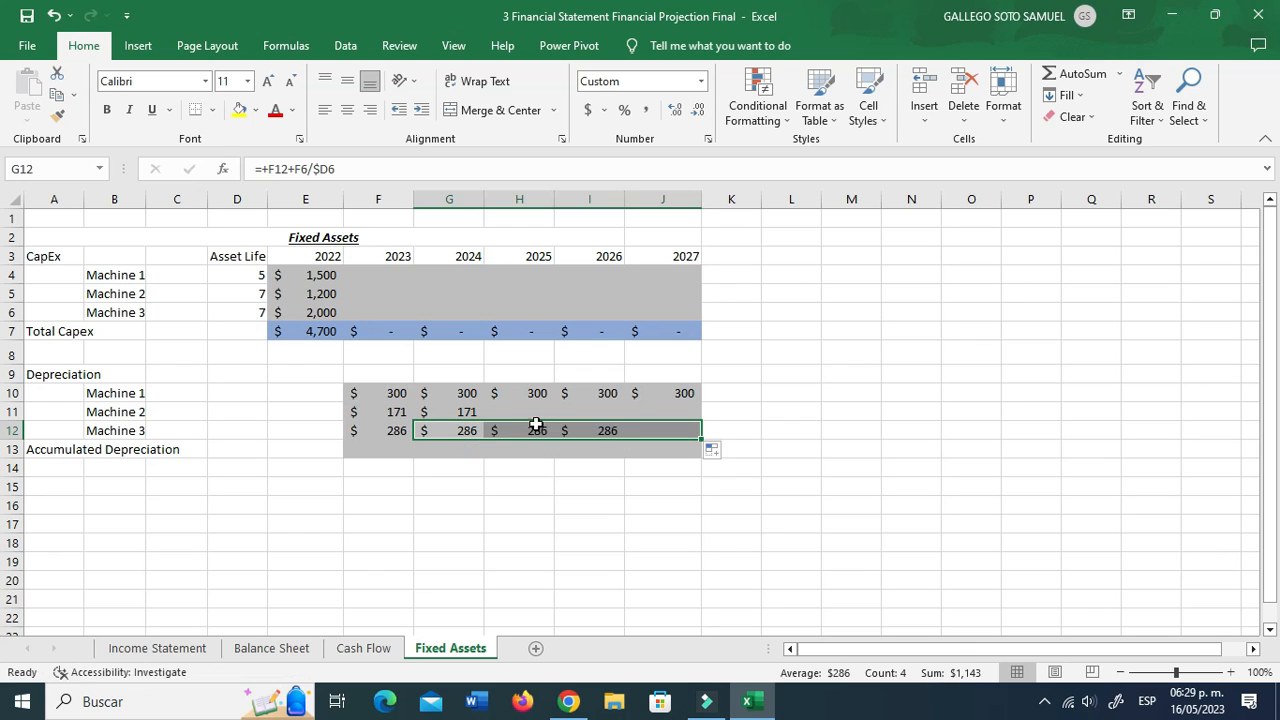
click(463, 411)
drag(486, 420, 682, 420)
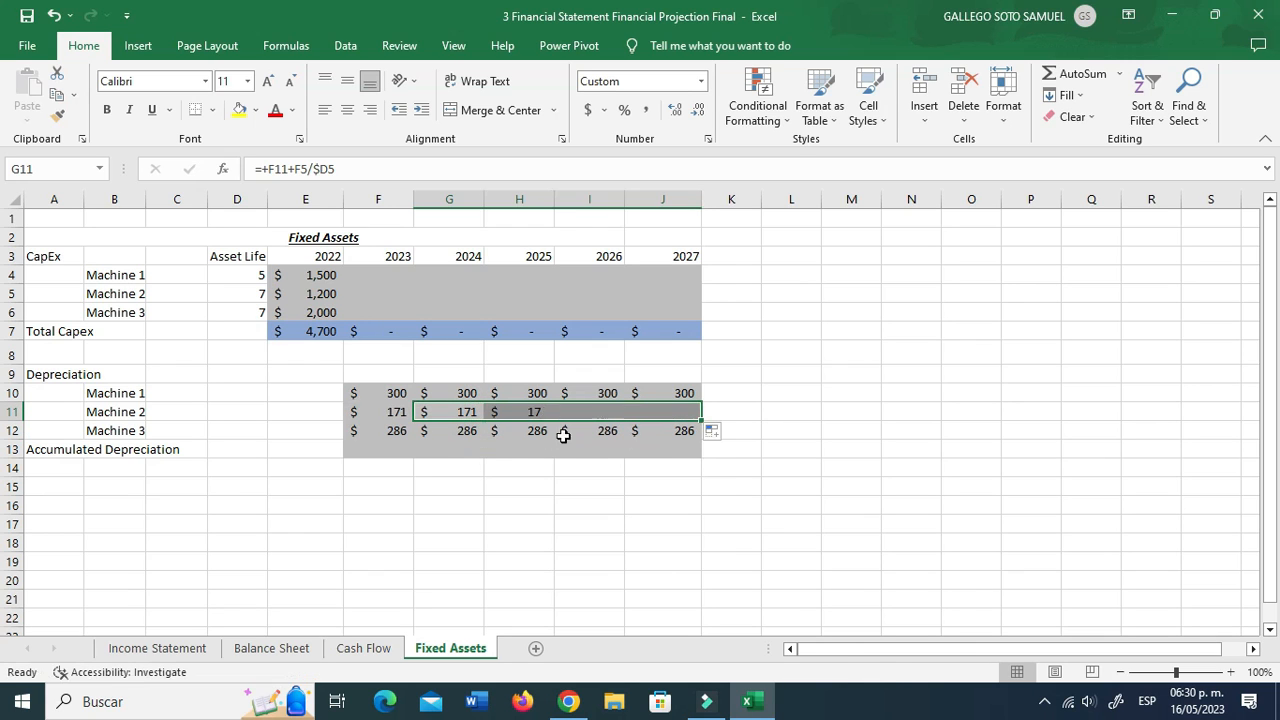
Step: Calculate the 2023 Accumulated Depreciation in F13 with the formula +SUM(F10:F12)
click(388, 455)
text(+)
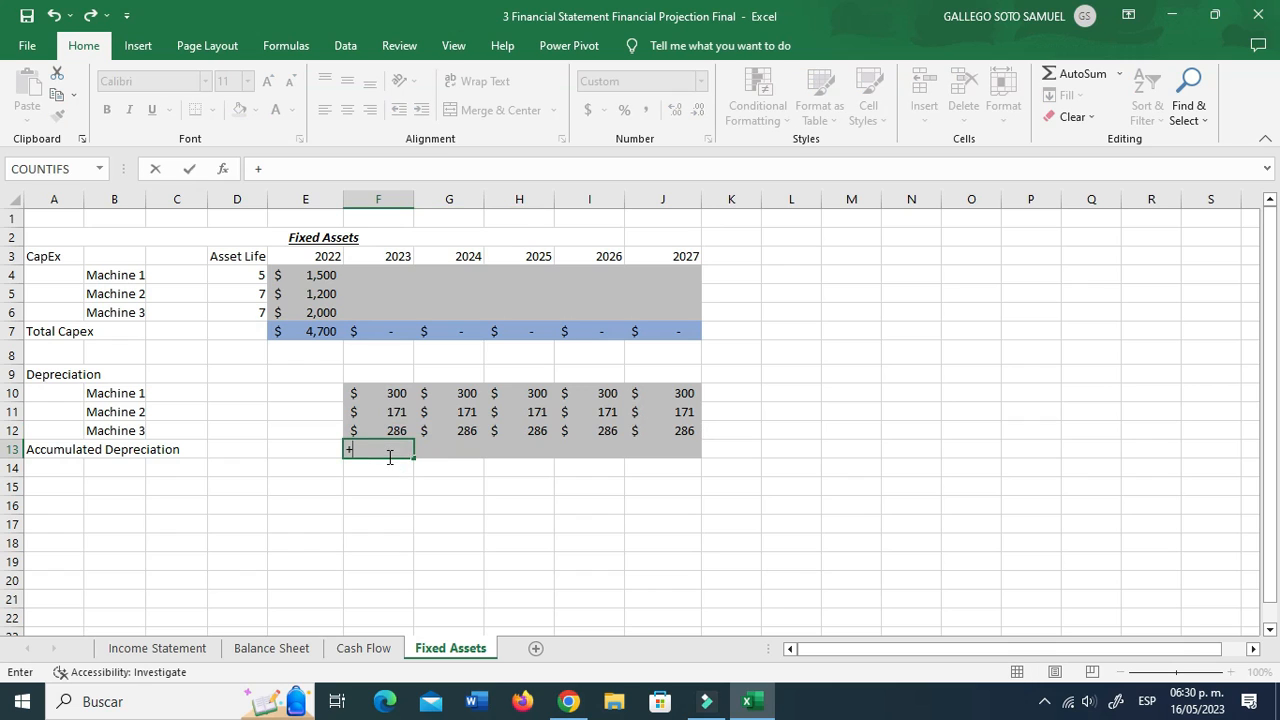
text(sum()
key(Up)
key(Up)
key(Up)
key(shift+Down)
key(shift+Down)
key(Return)
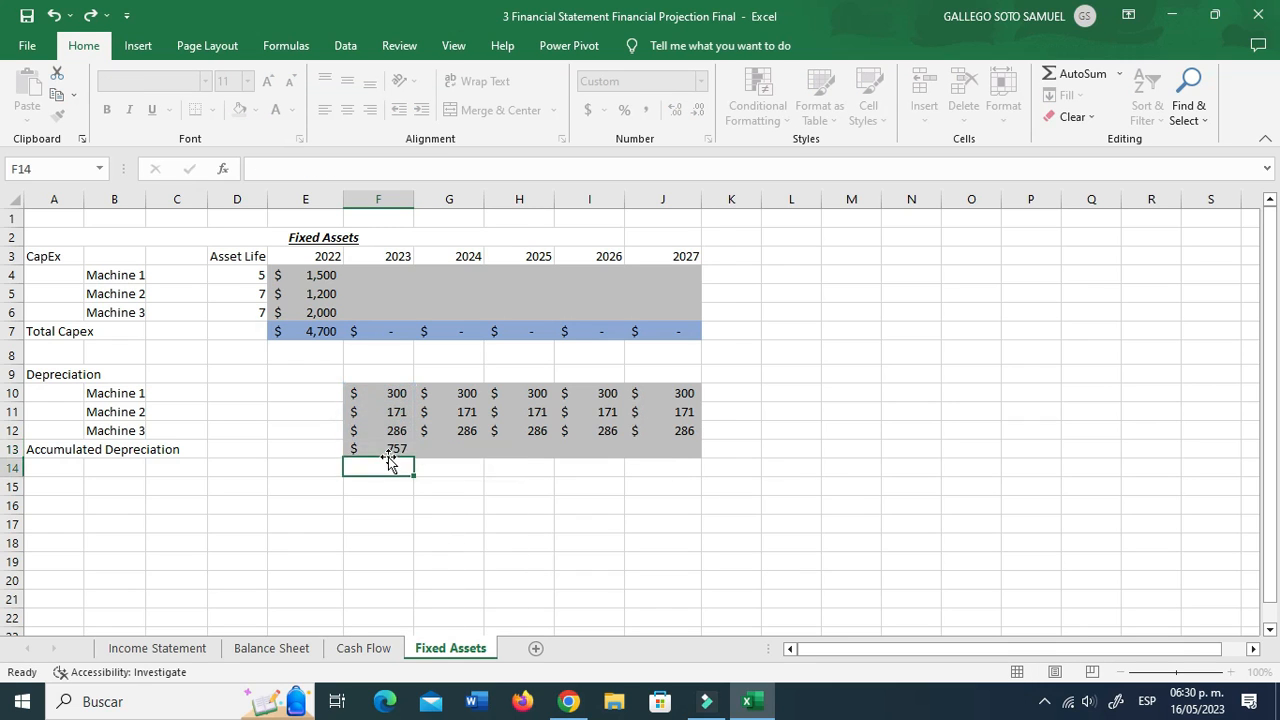
Step: Calculate the 2024 Accumulated Depreciation in G13 with the formula +F13+SUM(G10:G12), and fill it across through 2027
key(Up)
key(Right)
text(+)
key(Left)
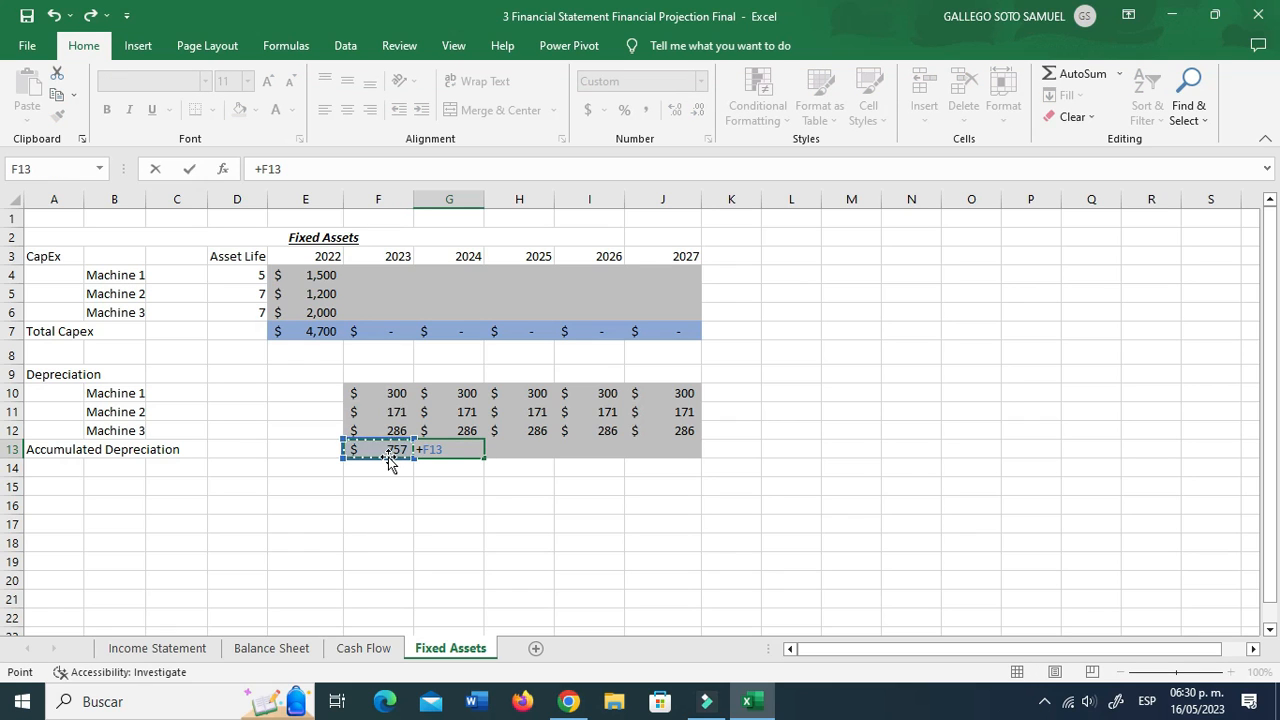
text(+sum()
key(Up)
key(Up)
key(Up)
key(shift+Down)
key(shift+Down)
key(Return)
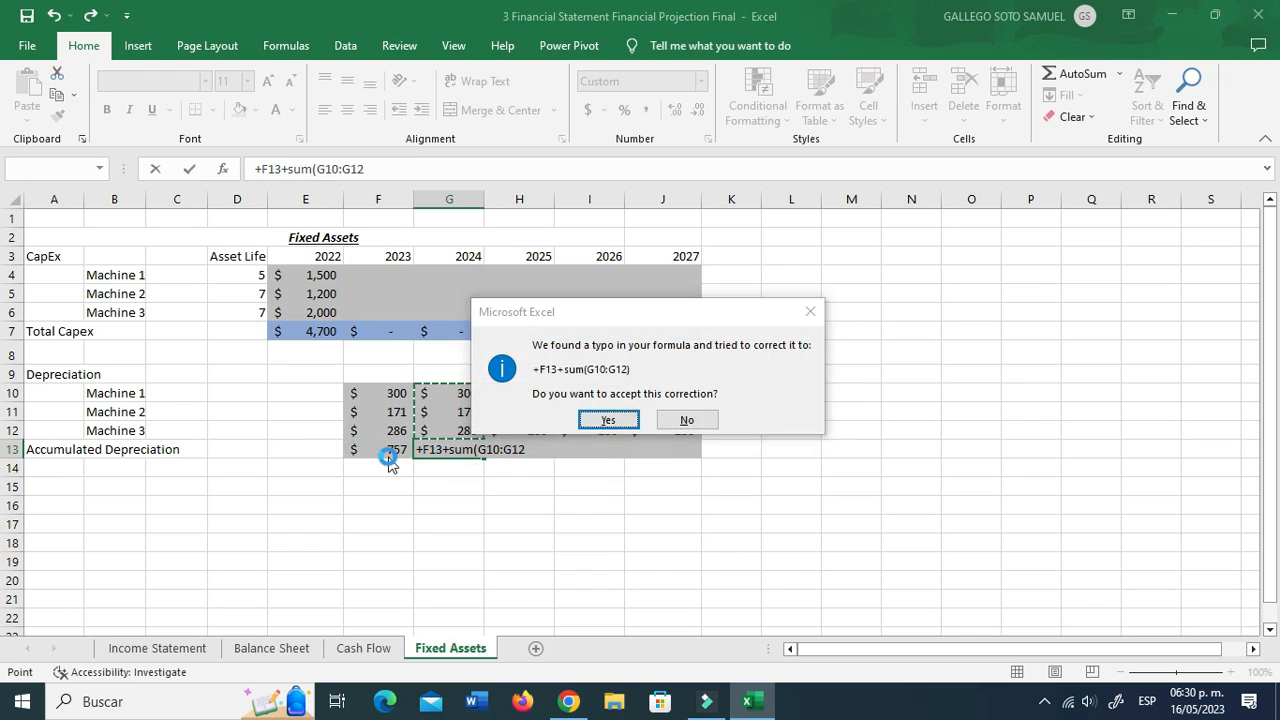
key(Return)
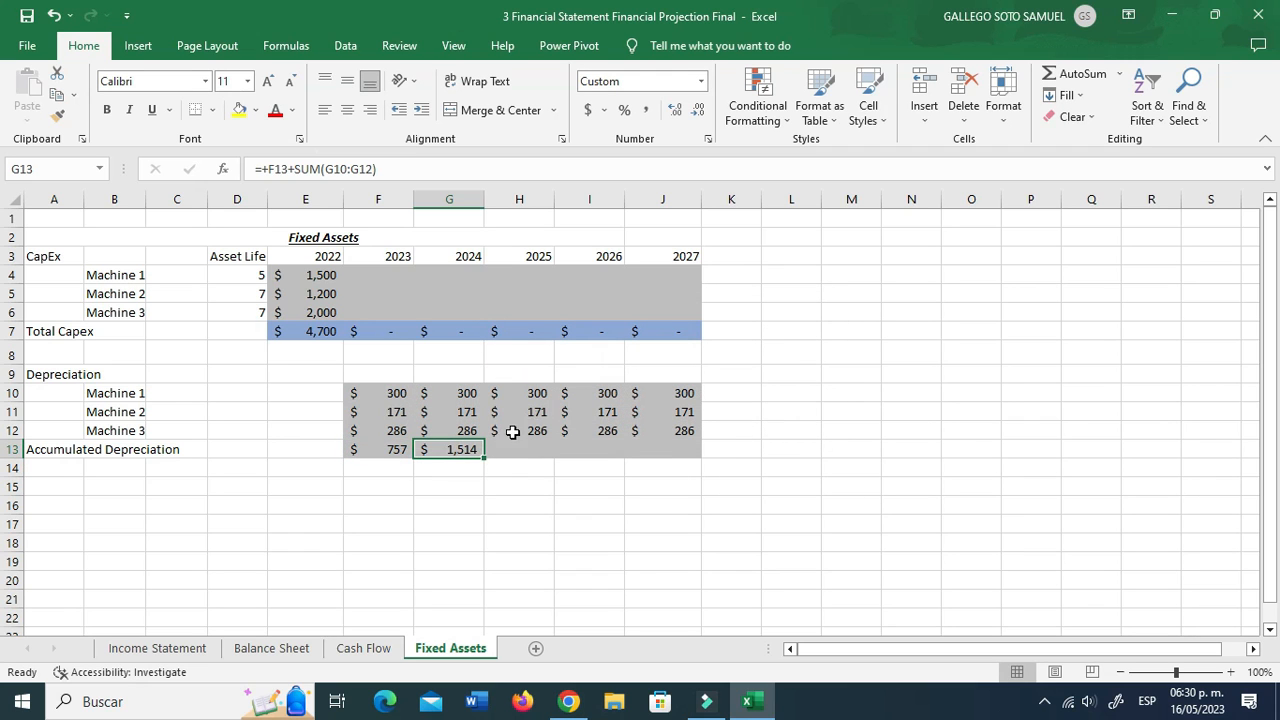
drag(487, 455, 700, 456)
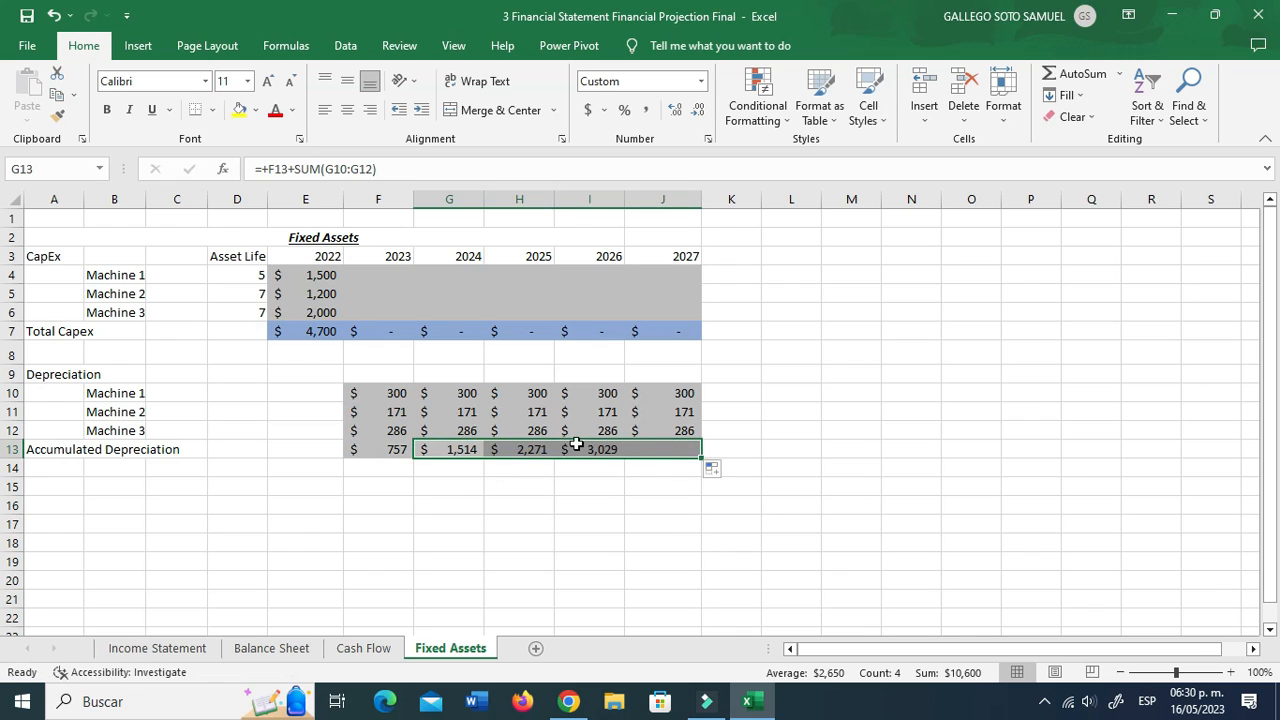
Step: Test a Machine 1 purchase of 2500 in 2025 in cell H4, check its 2026 depreciation formula, and clear the entry
click(537, 297)
click(536, 279)
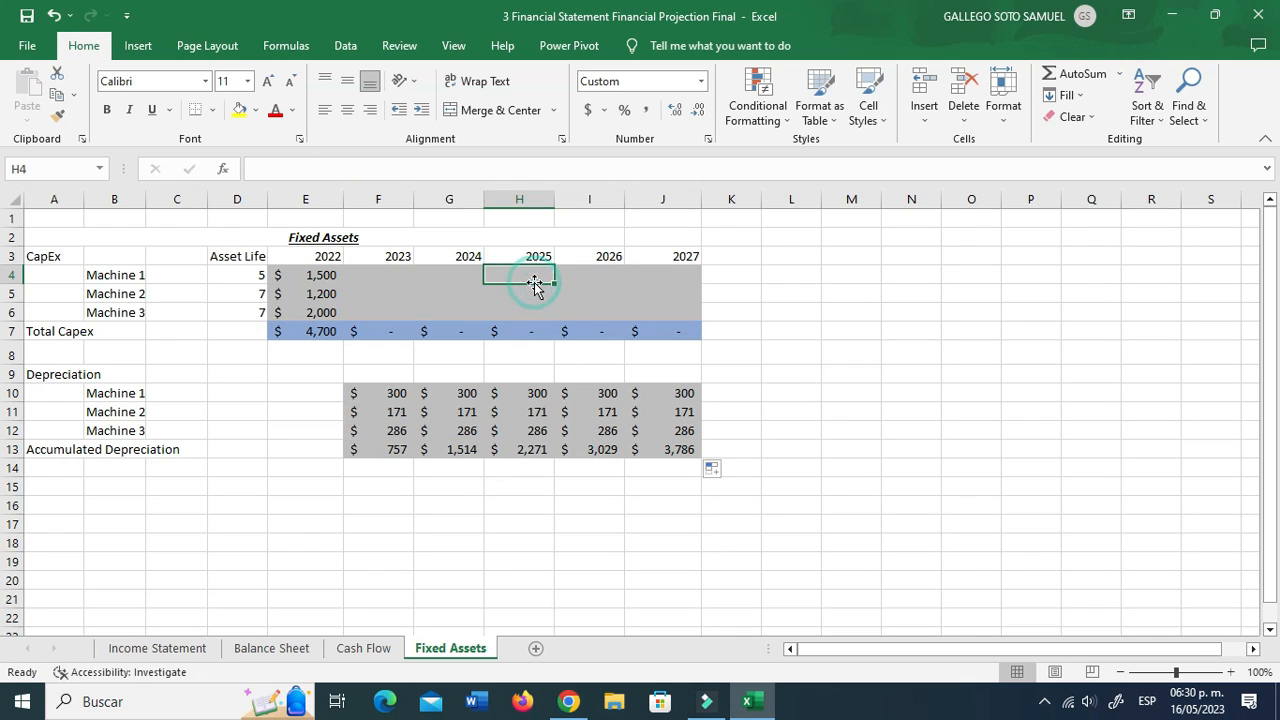
text(2500)
key(Return)
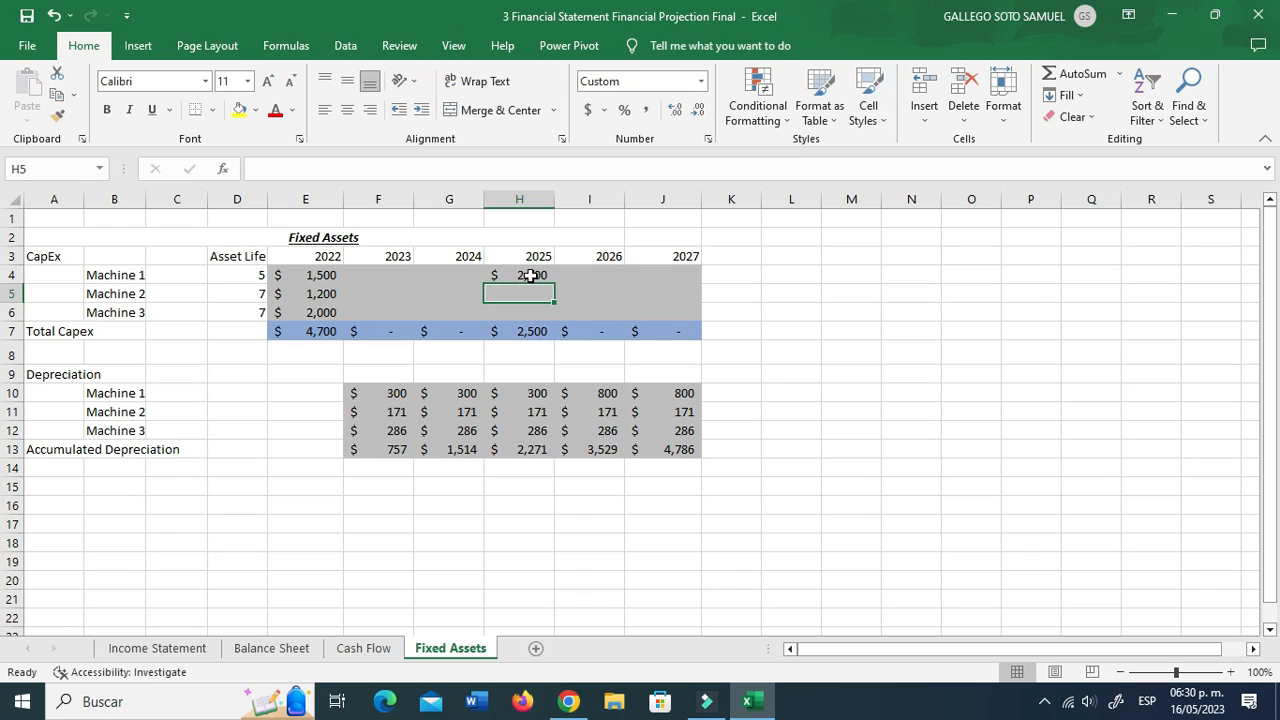
click(530, 276)
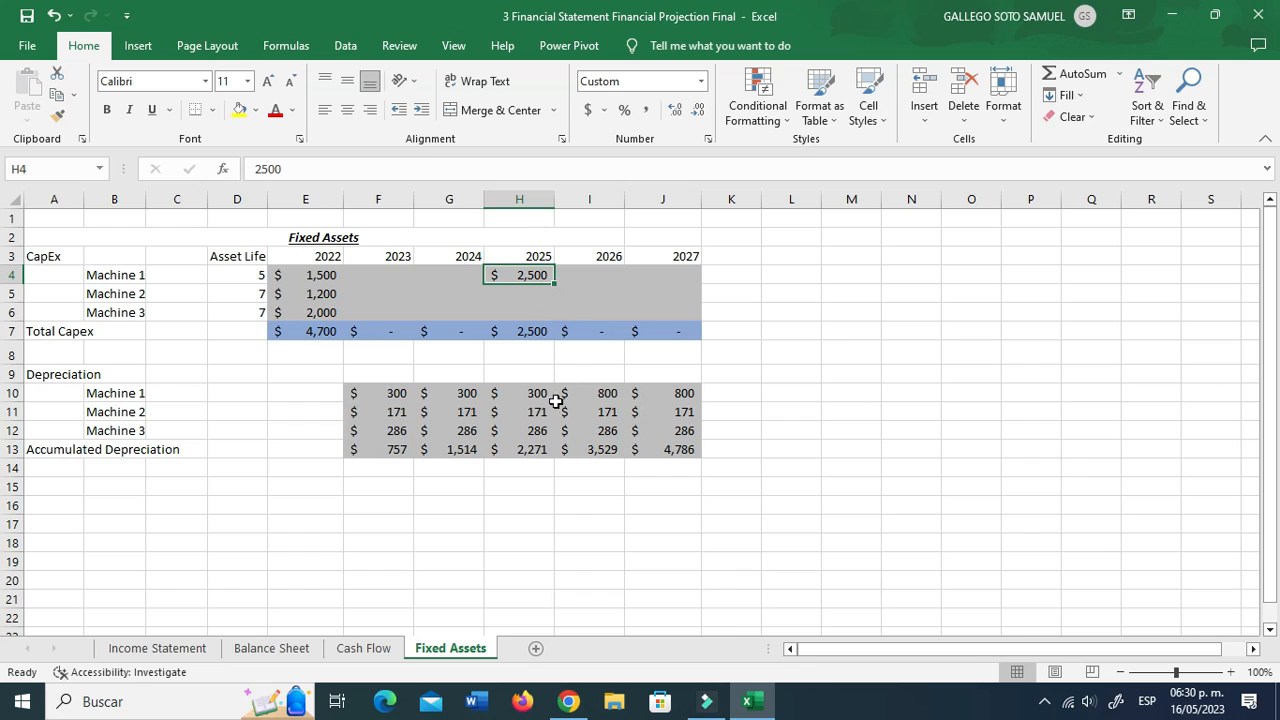
click(603, 396)
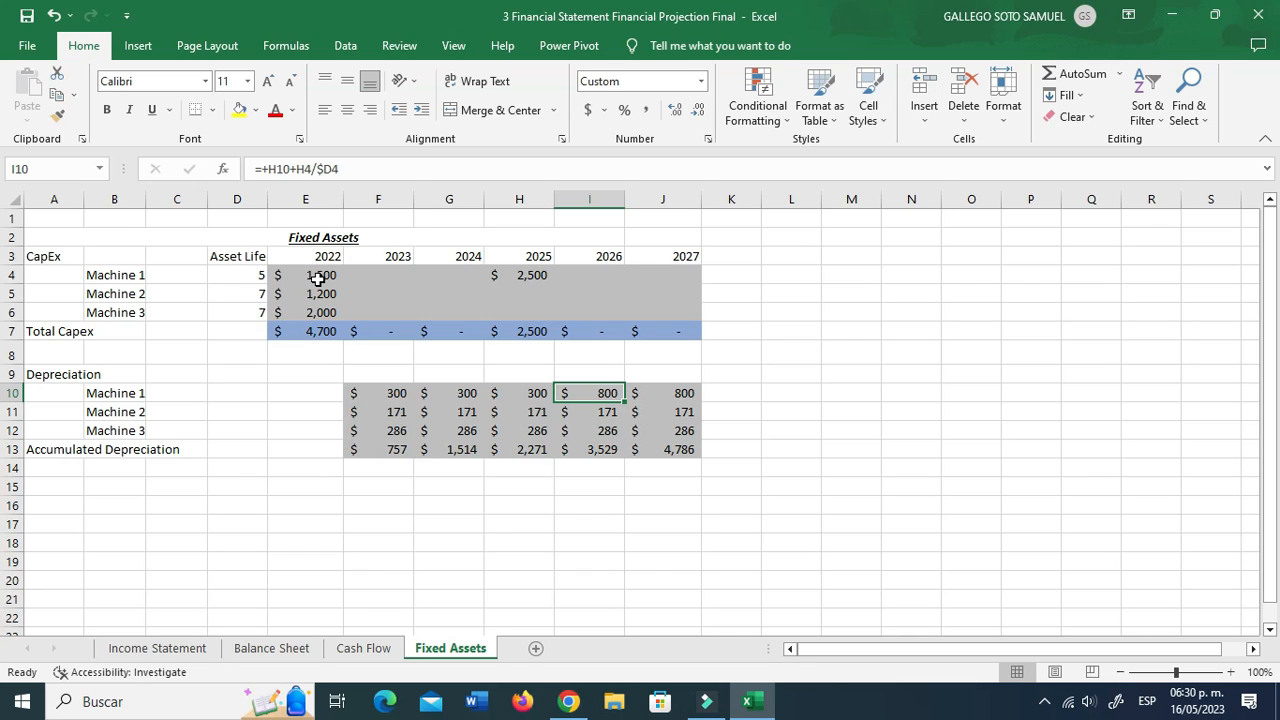
click(515, 276)
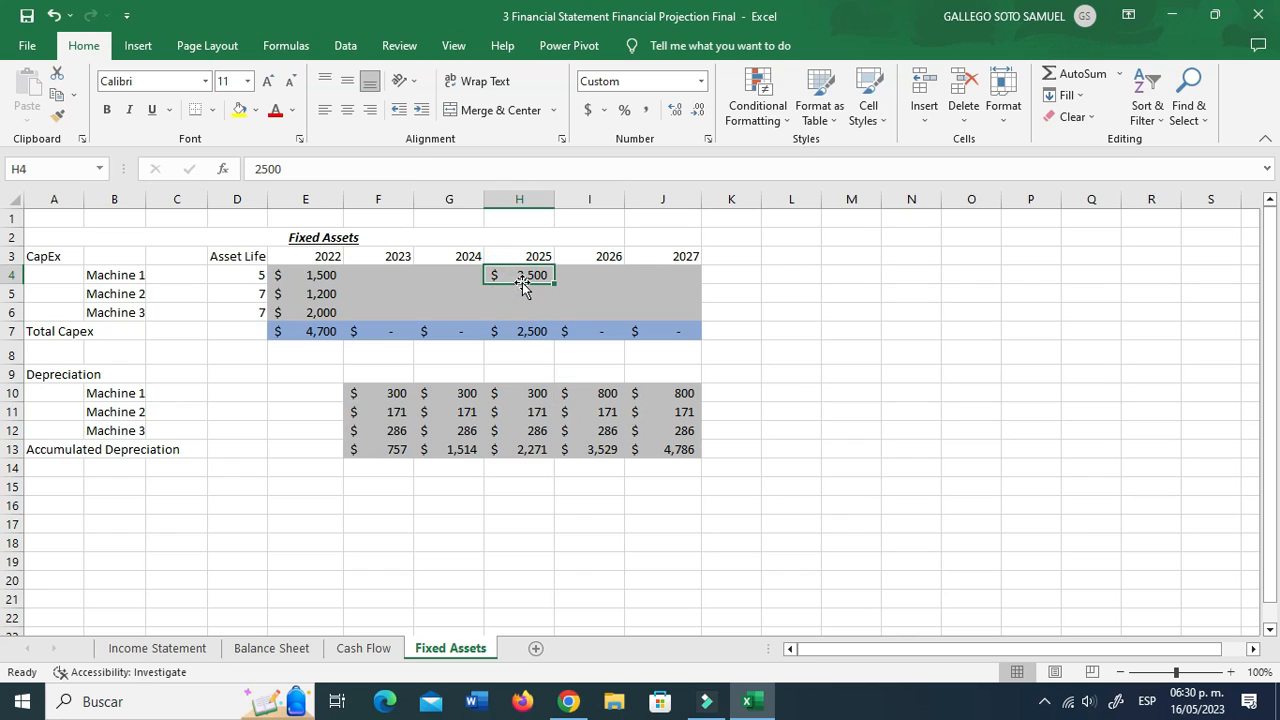
key(Delete)
click(426, 547)
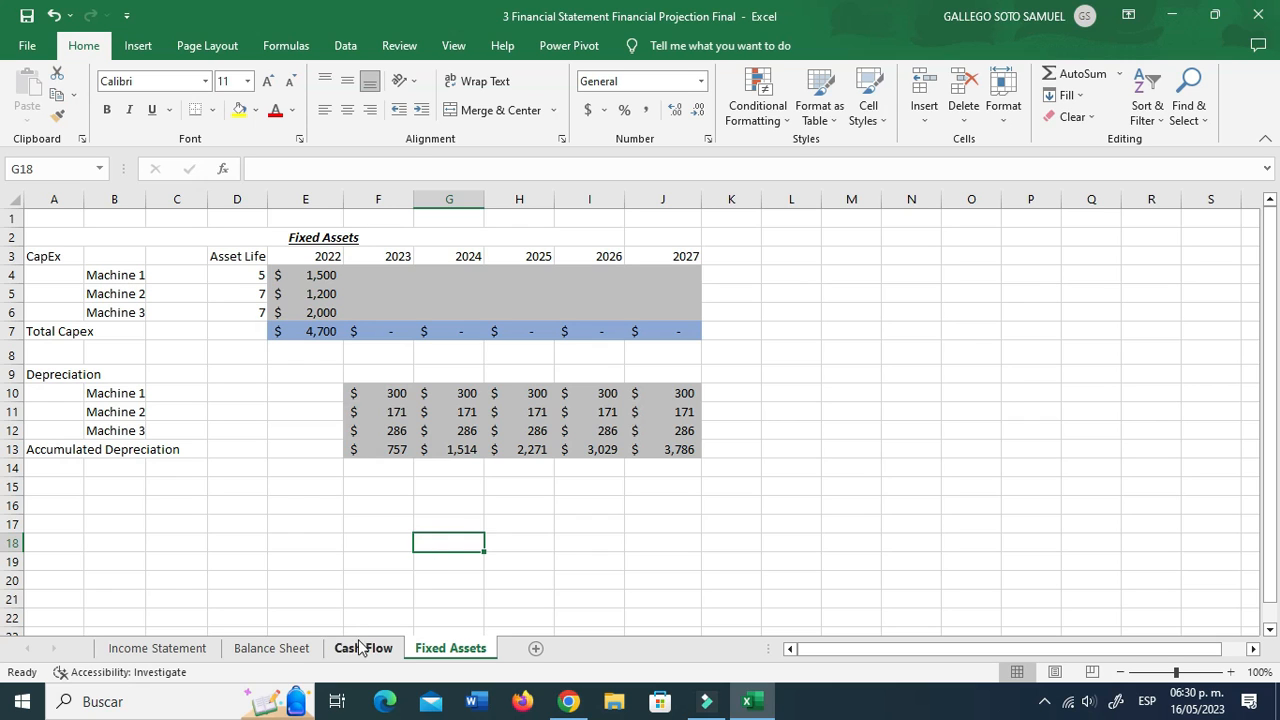
Step: Check the Fixed Assets row on the Balance Sheet and the Capex row on the Cash Flow sheet, and return to Fixed Assets
click(296, 648)
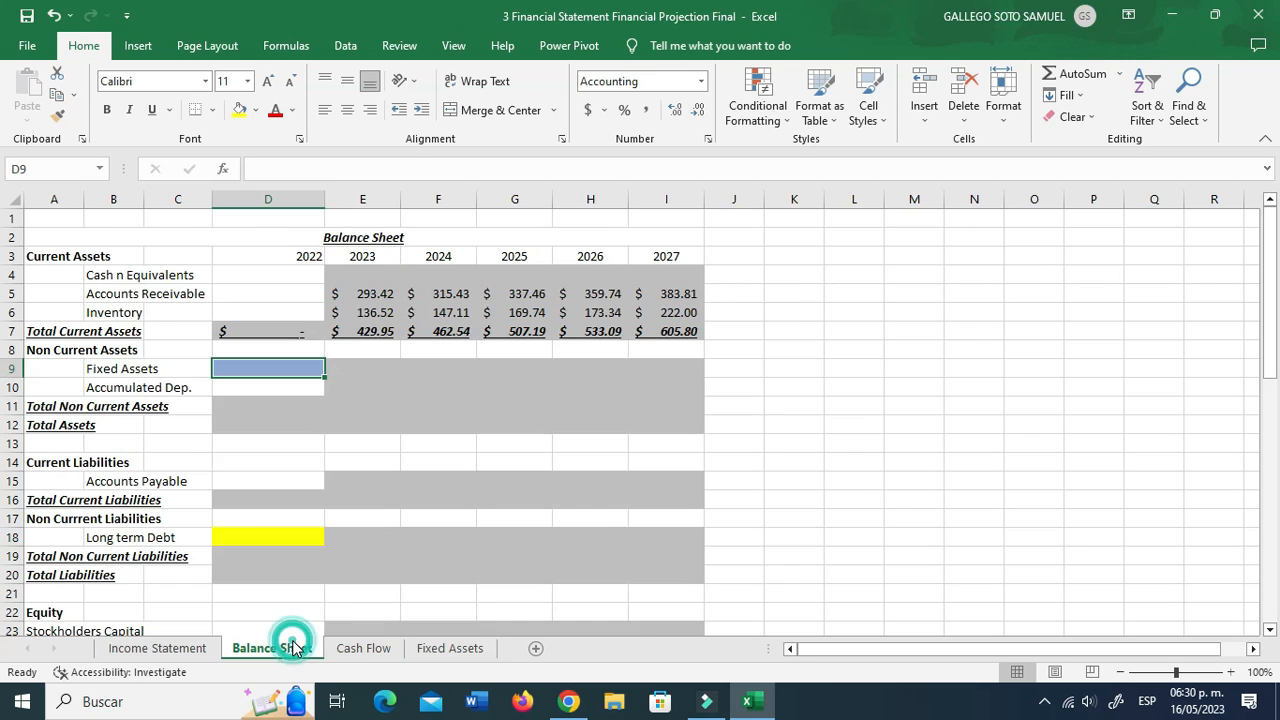
click(363, 648)
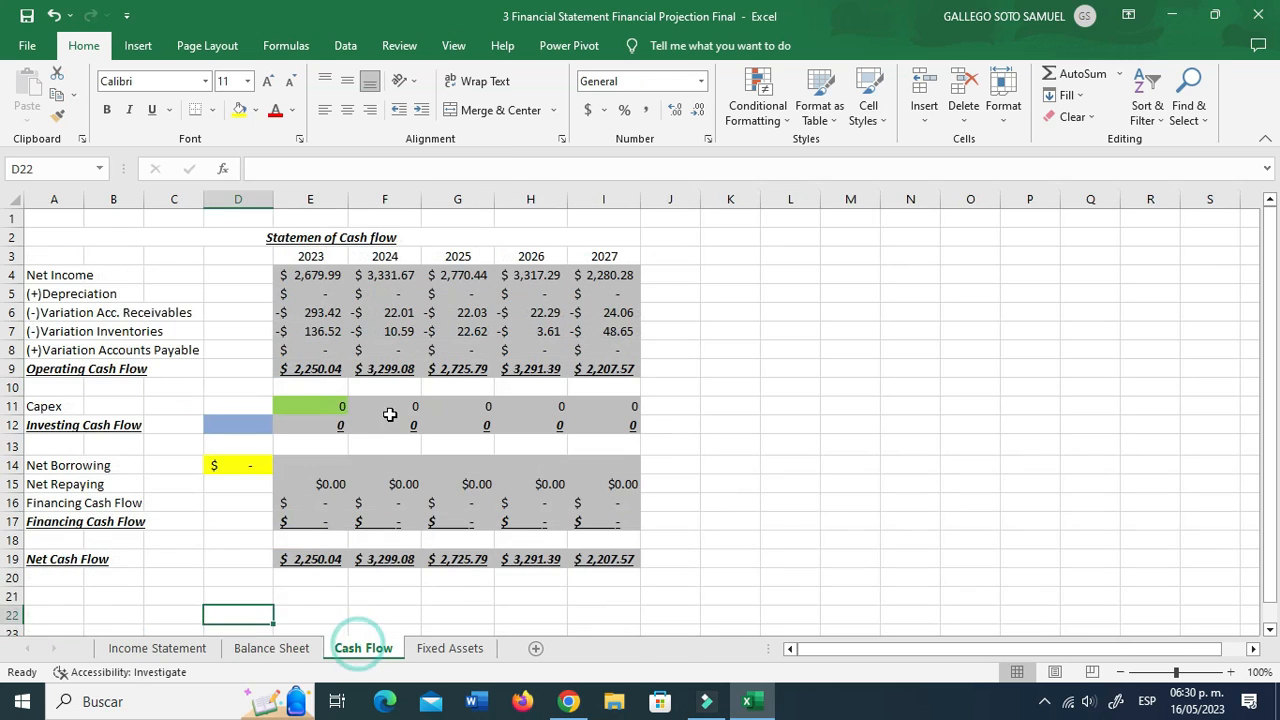
click(385, 406)
click(428, 648)
click(335, 372)
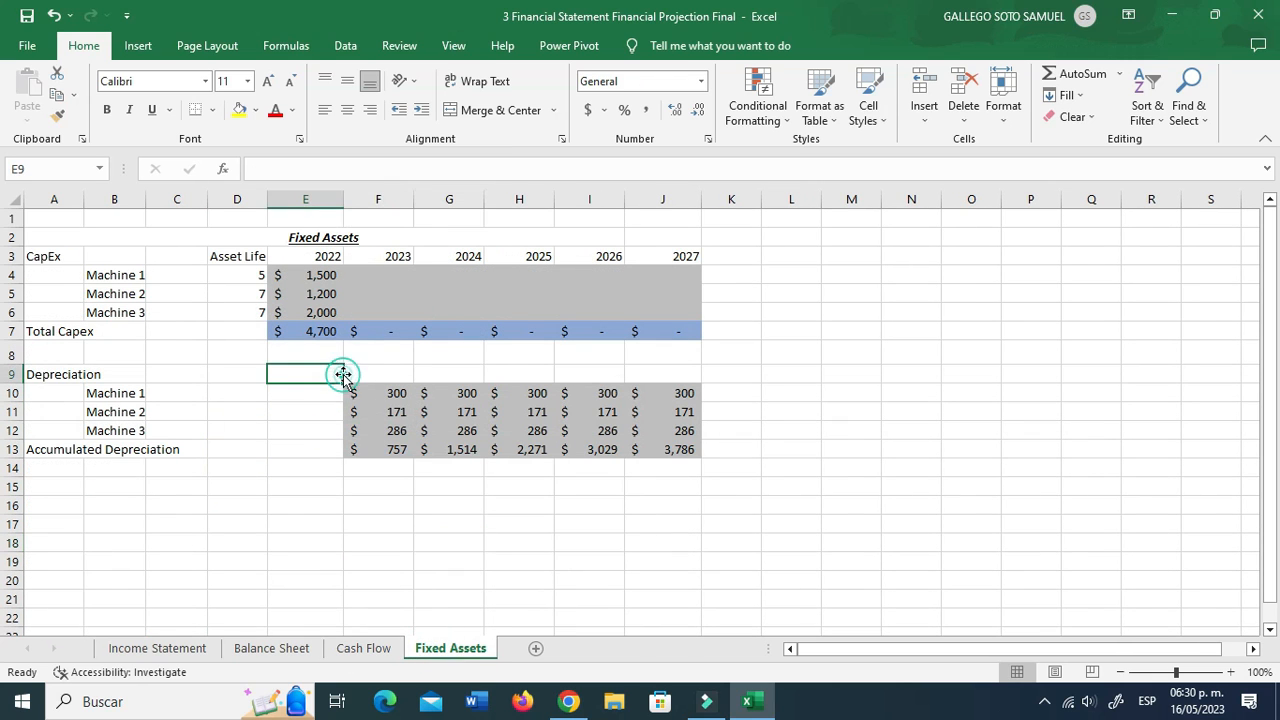
Step: Copy the grey cell formatting of F6 onto the 2023 to 2027 Total Capex cells F7:J7
click(376, 332)
click(377, 310)
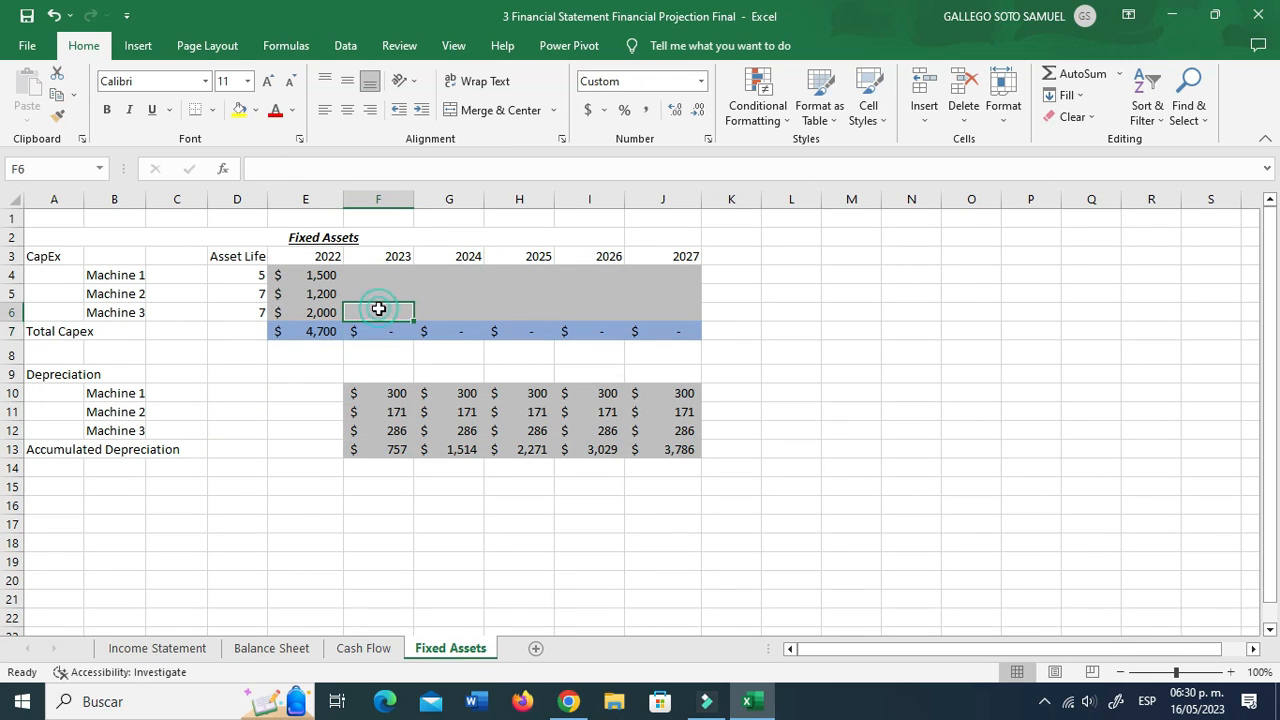
click(62, 122)
drag(371, 329, 640, 340)
click(320, 366)
Step: Link the 2022 Fixed Assets in Balance Sheet cell D9 to the 2022 Total Capex in E7 of the Fixed Assets sheet
click(320, 333)
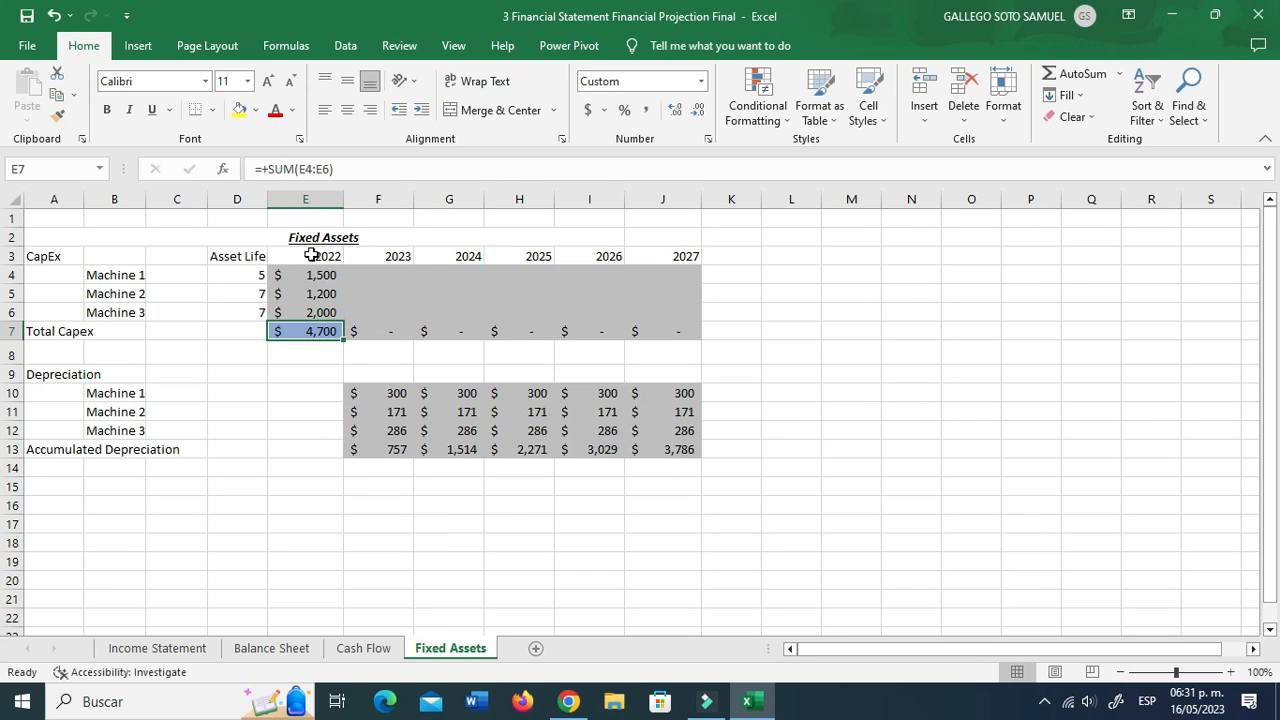
click(271, 648)
text(+)
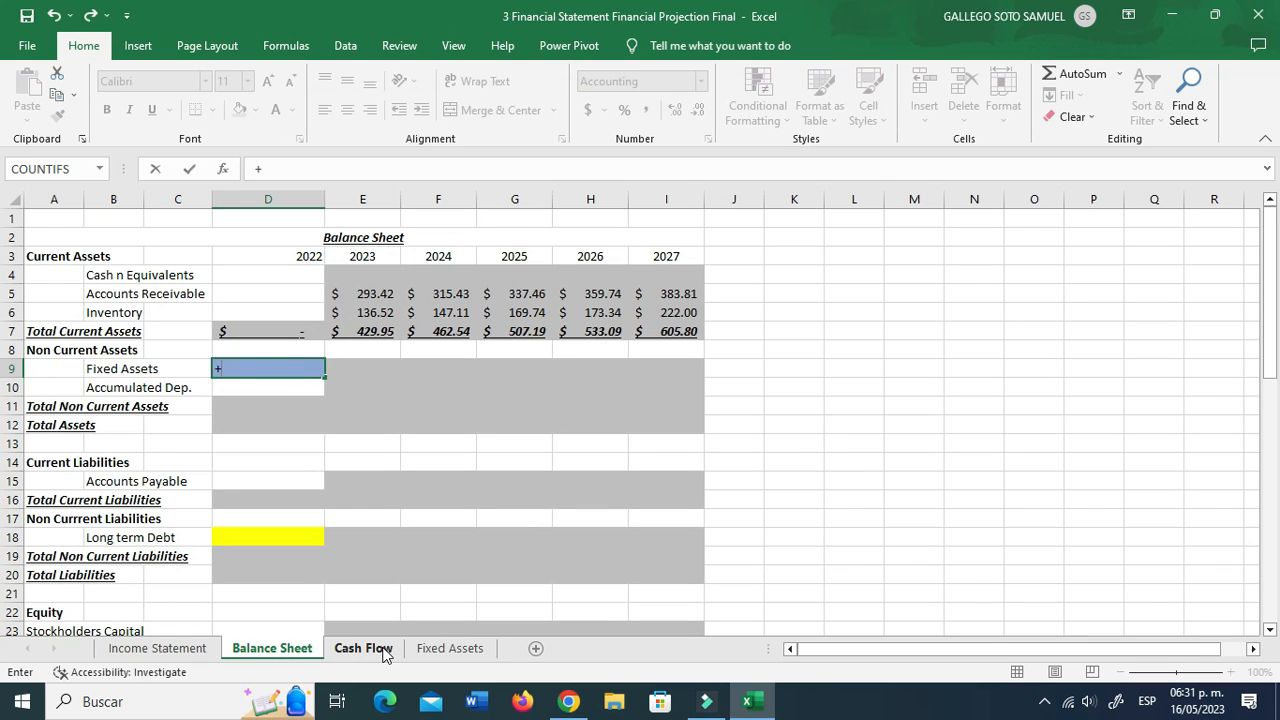
click(440, 648)
click(318, 331)
key(Return)
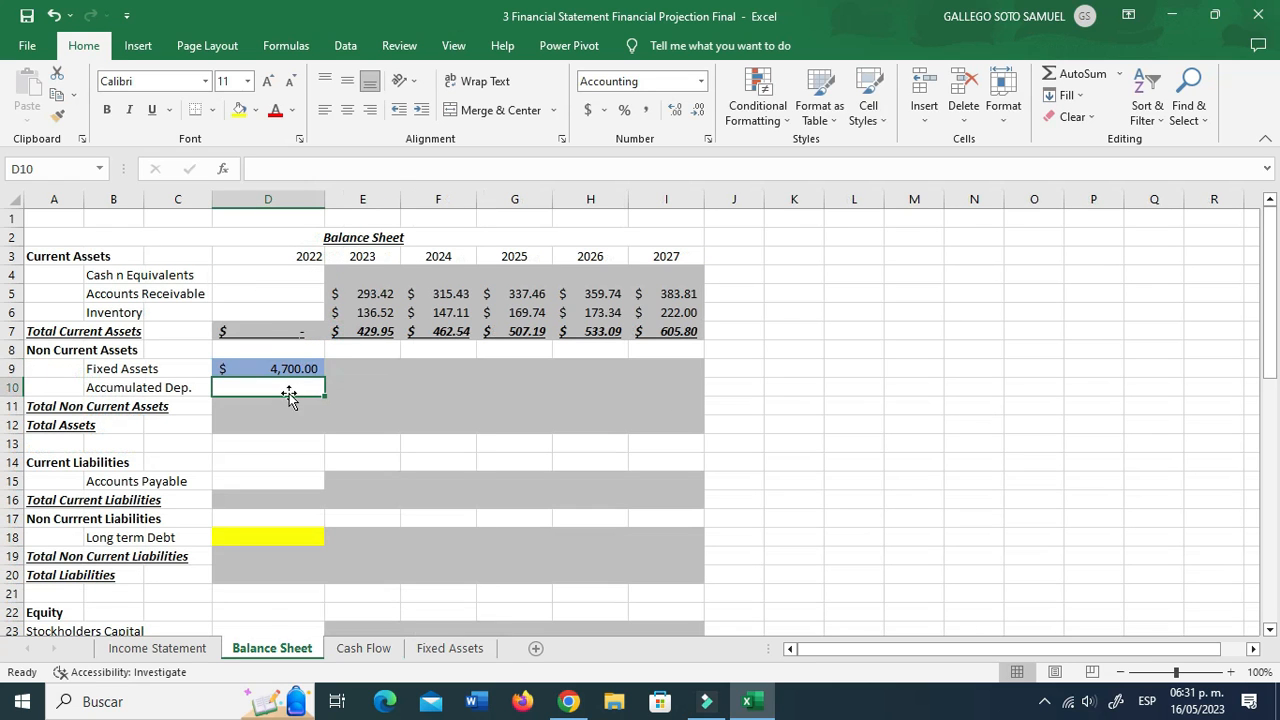
Step: Calculate the 2023 Fixed Assets in Balance Sheet cell E9 as D9 plus Total Capex from Fixed Assets F7, and fill it across through 2027
click(334, 367)
text(+)
key(Left)
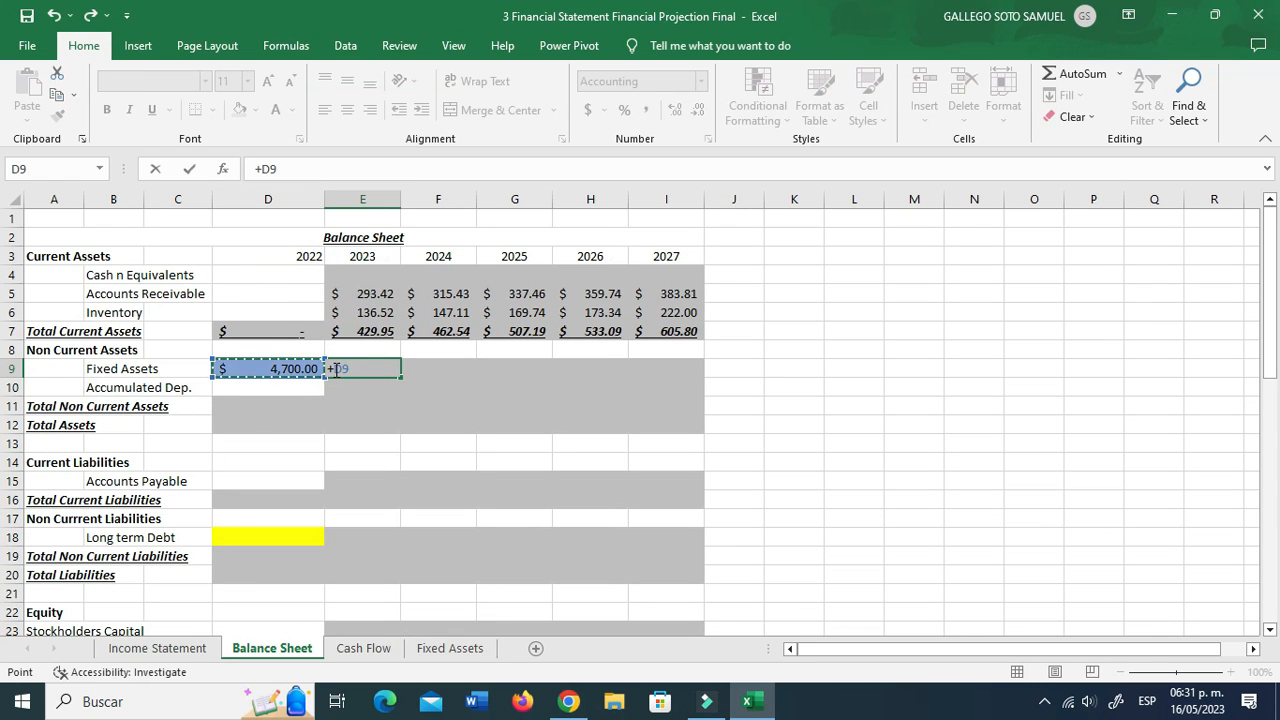
text(+)
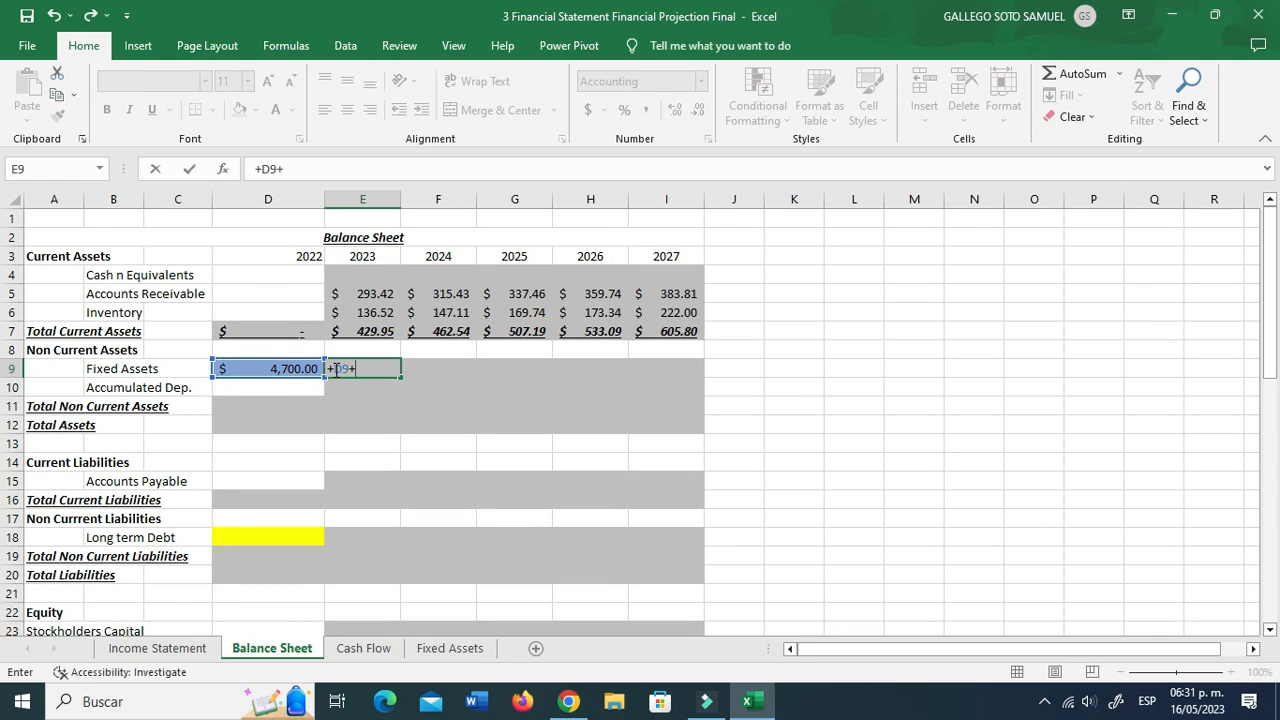
click(450, 648)
click(389, 332)
key(Return)
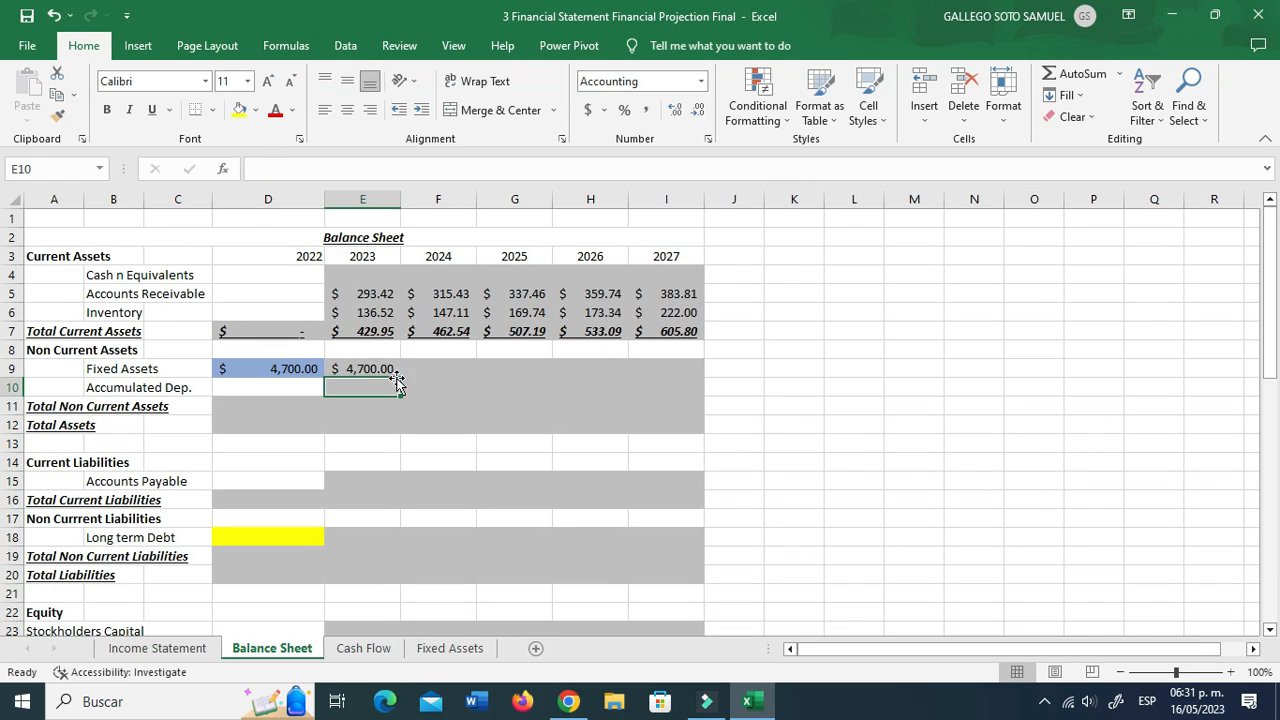
click(378, 369)
drag(401, 377, 700, 376)
click(375, 405)
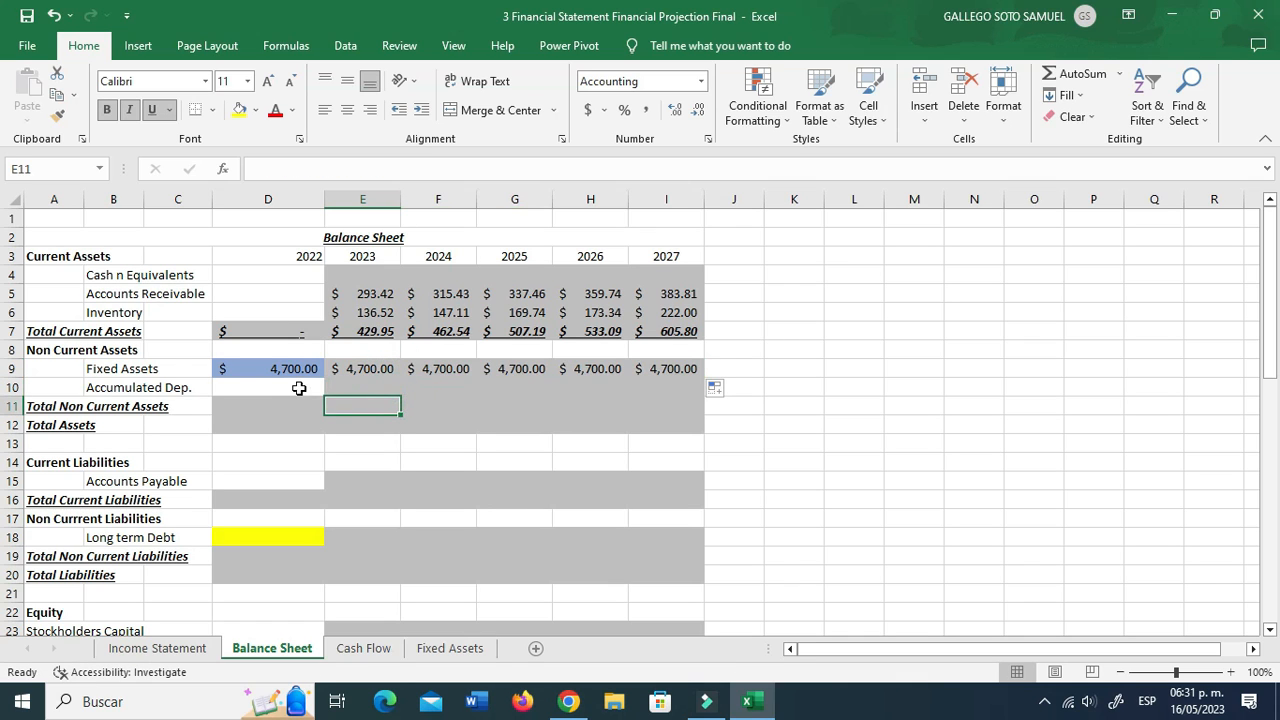
Step: Link the 2023 Accumulated Dep. in Balance Sheet E10 to the negative of Fixed Assets F13, and fill it across through 2027
click(350, 388)
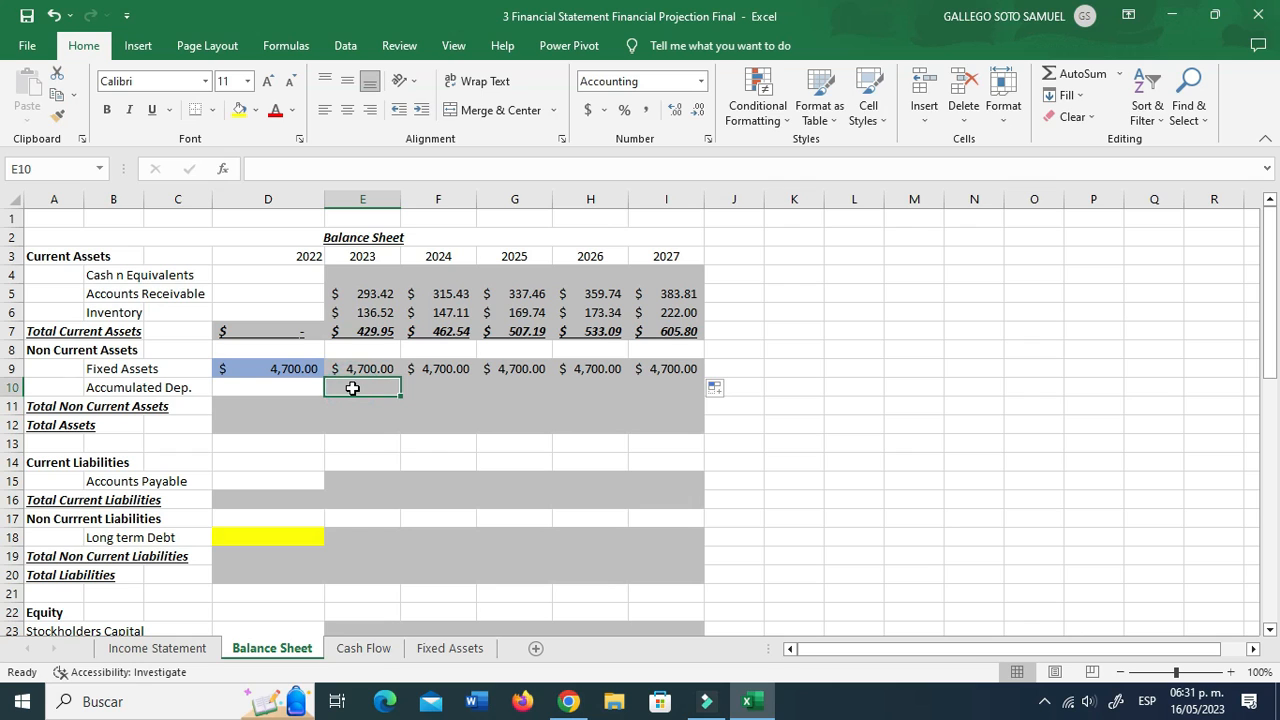
text(+)
key(BackSpace)
text(-)
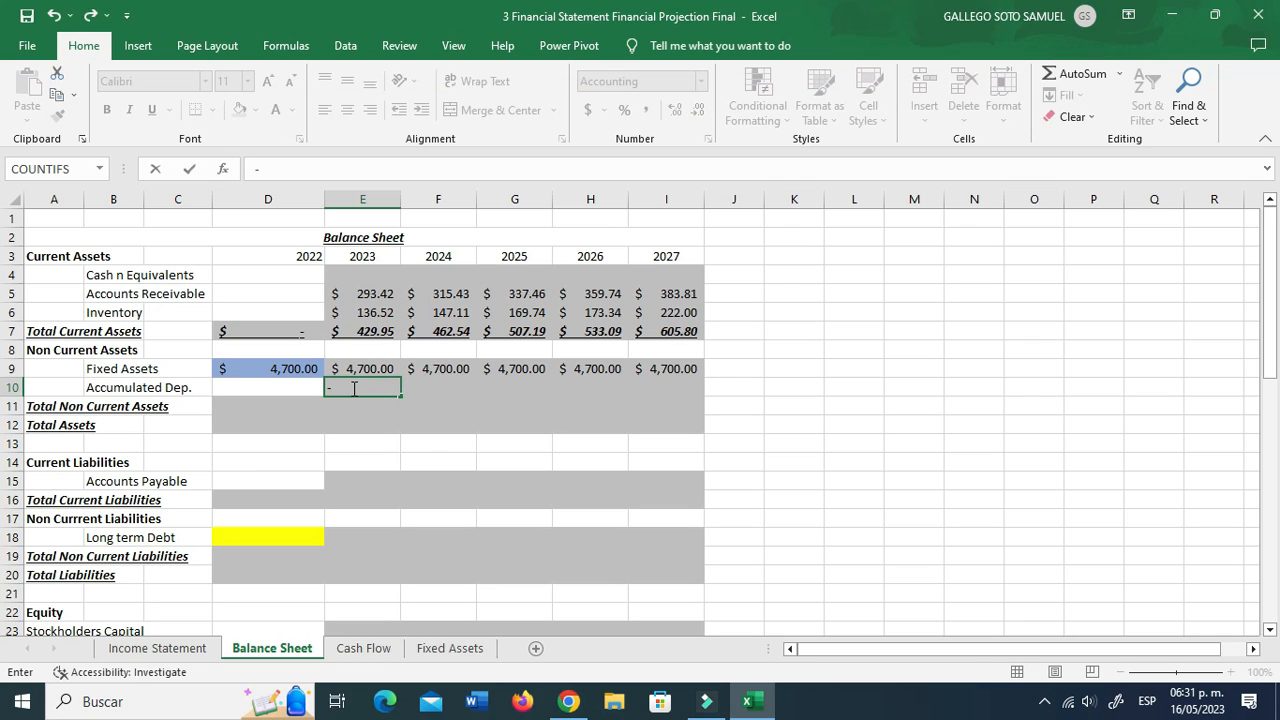
click(450, 648)
click(383, 451)
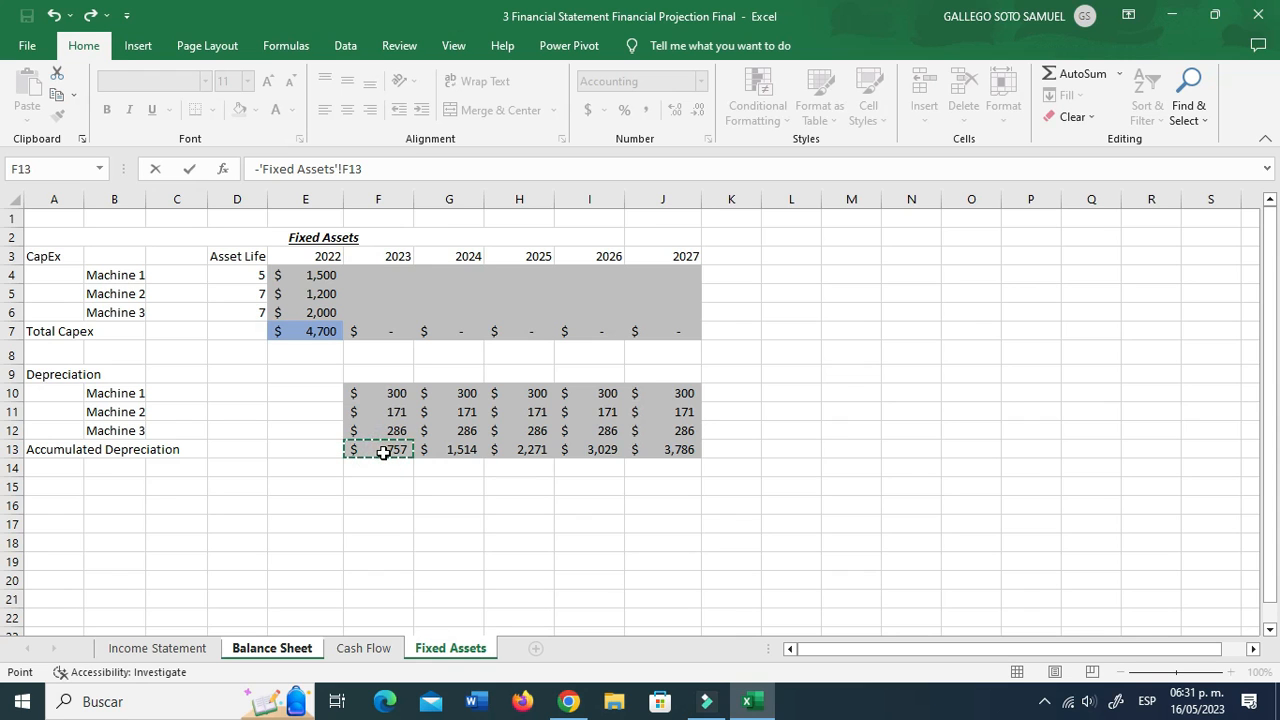
key(Return)
click(380, 387)
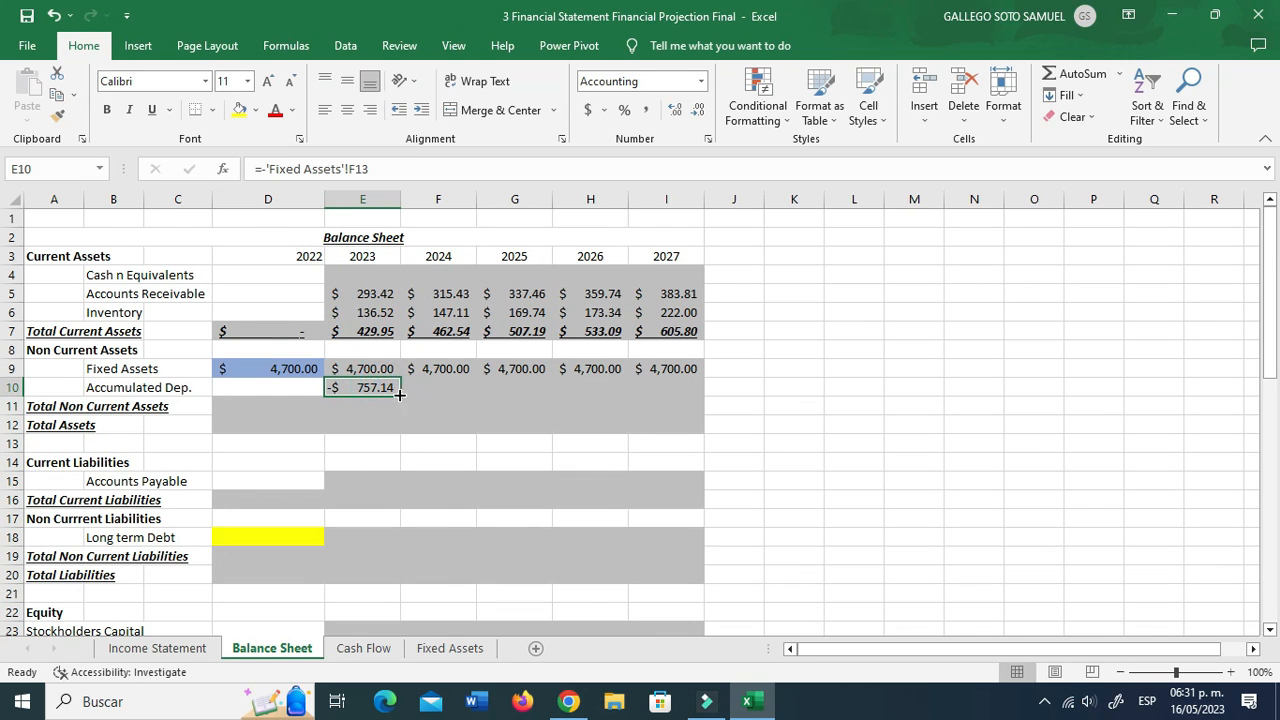
drag(403, 396, 690, 396)
Step: Calculate the 2022 Total Non Current Assets in Balance Sheet cell D11 as the sum of D9:D10
click(246, 406)
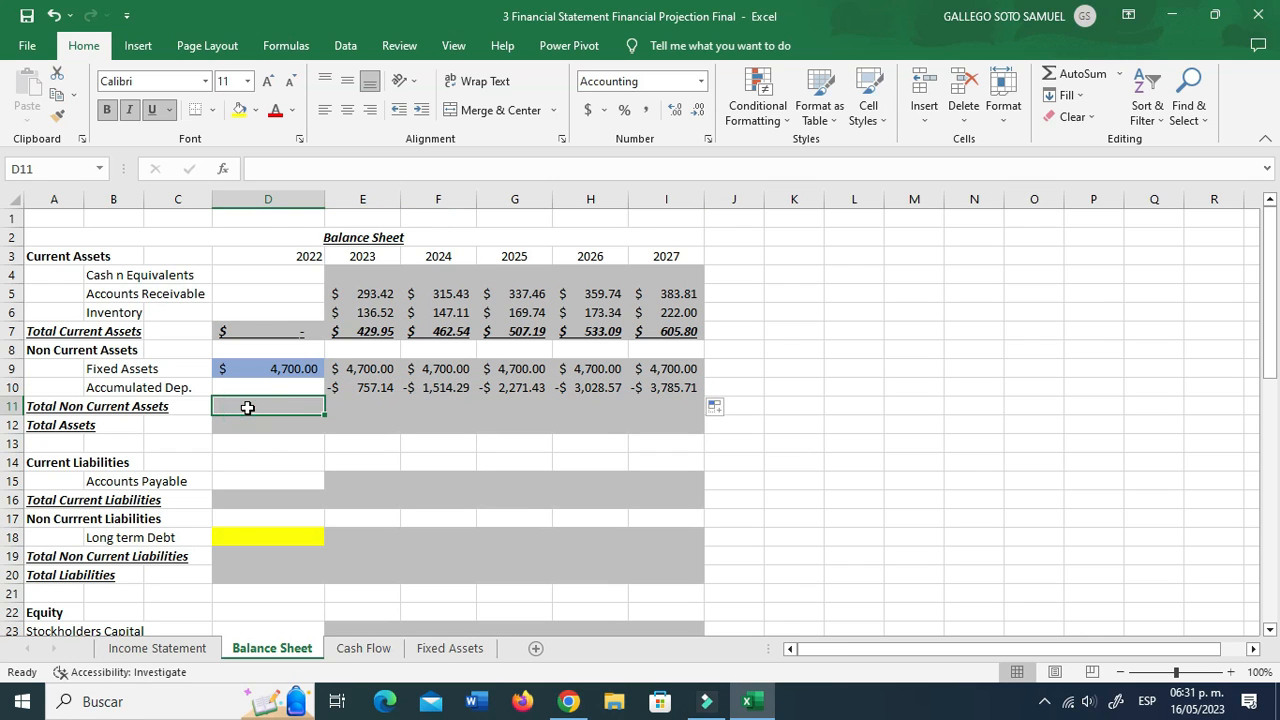
text(+sum()
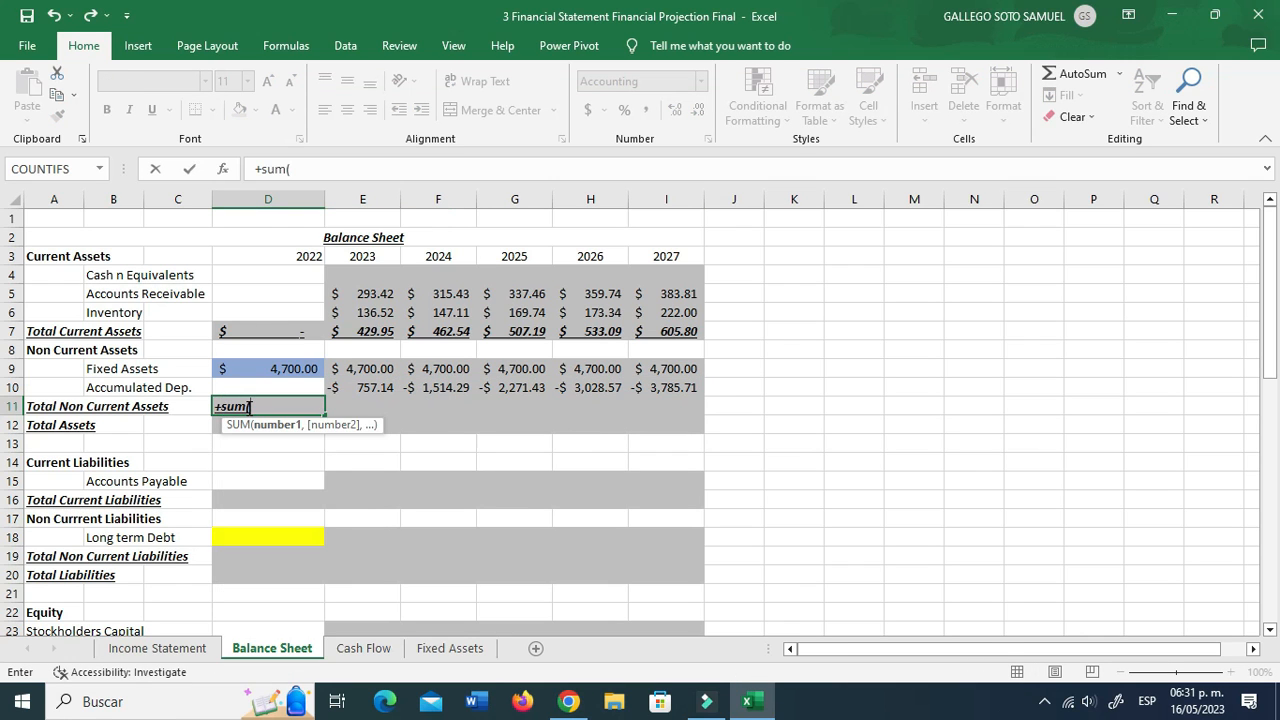
key(Up)
key(Up)
key(shift+Down)
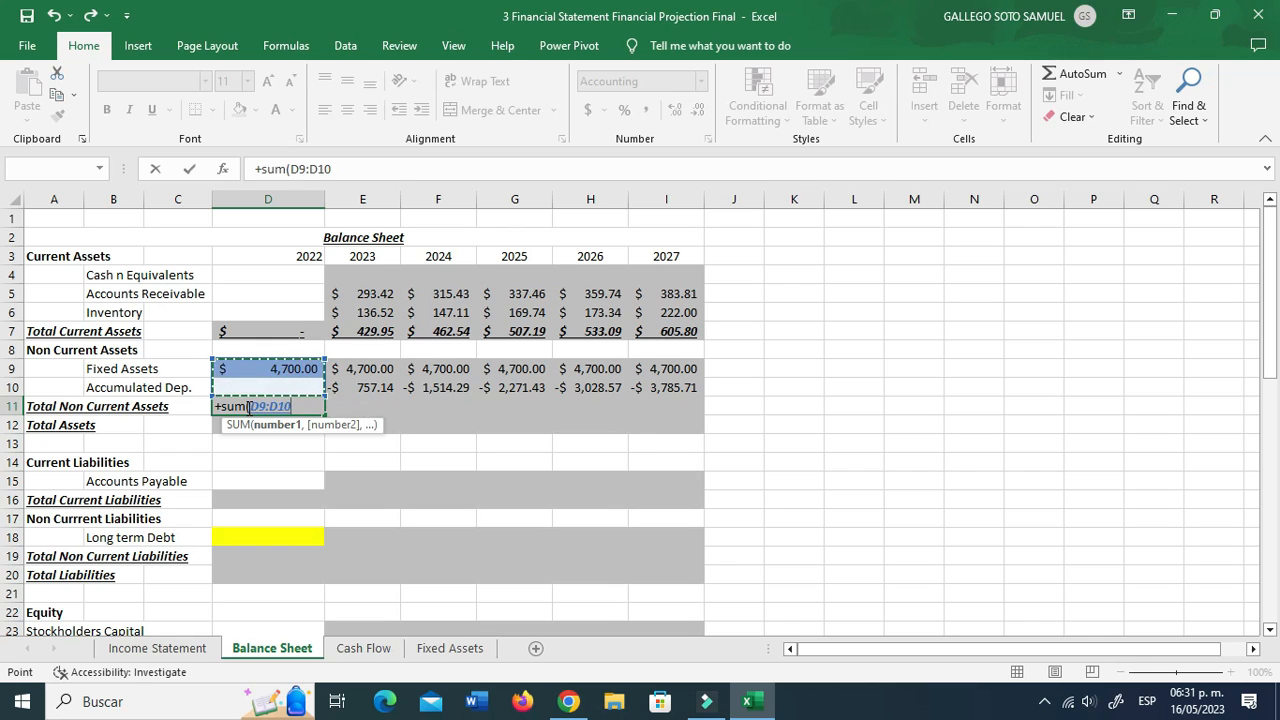
key(Return)
Step: Copy the Total Non Current Assets formula from D11 across to the 2023 to 2027 columns, E11:I11
click(247, 407)
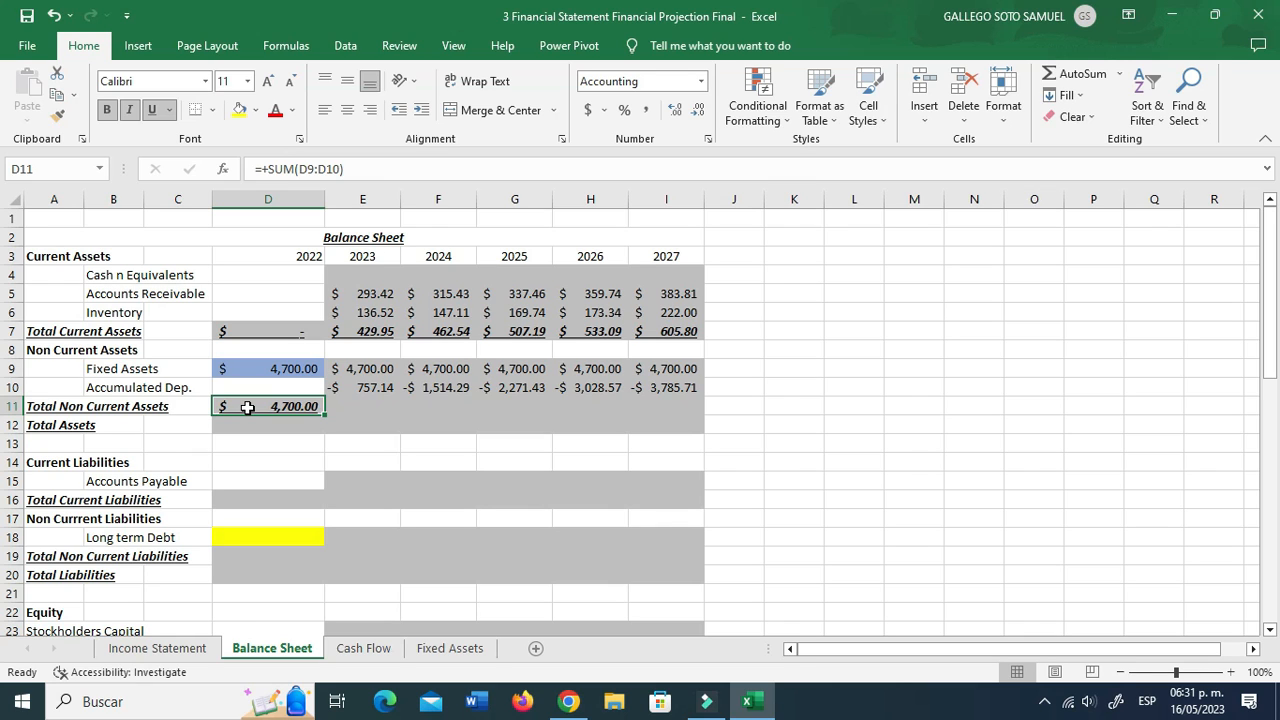
key(ctrl+c)
key(shift+Right)
key(shift+Right)
key(shift+Right)
key(shift+Right)
key(shift+Right)
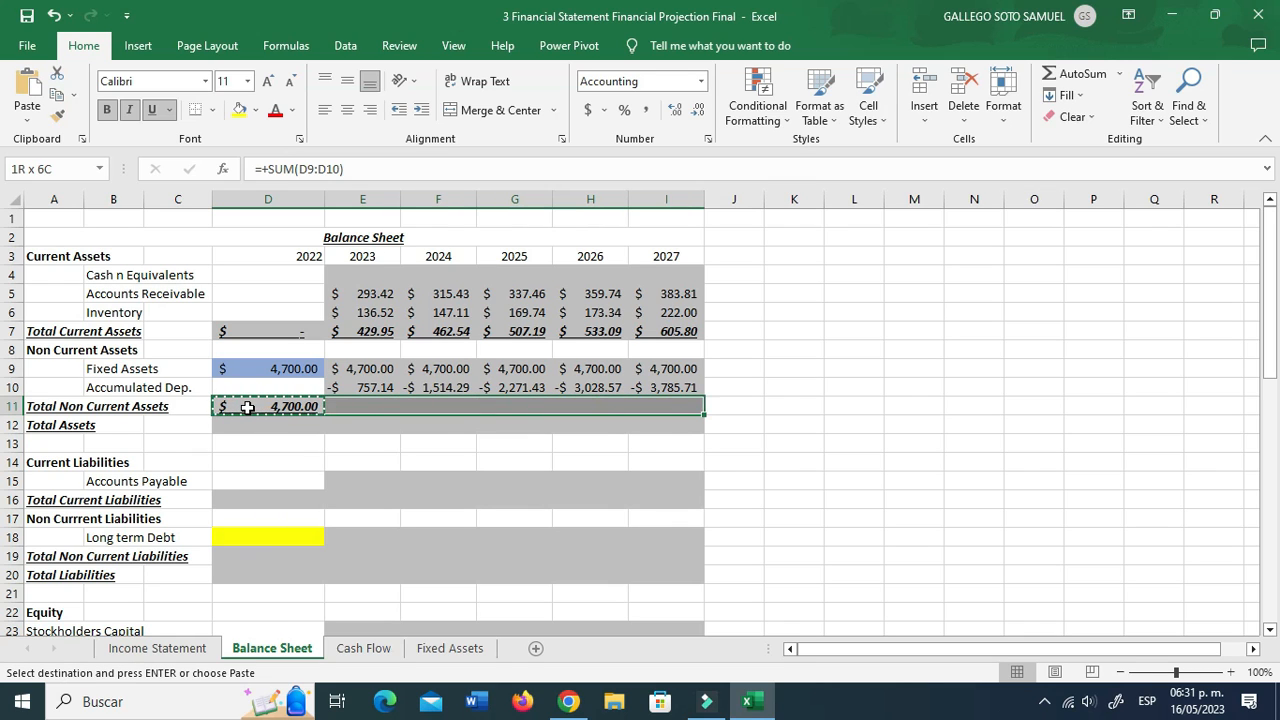
key(ctrl+v)
key(Escape)
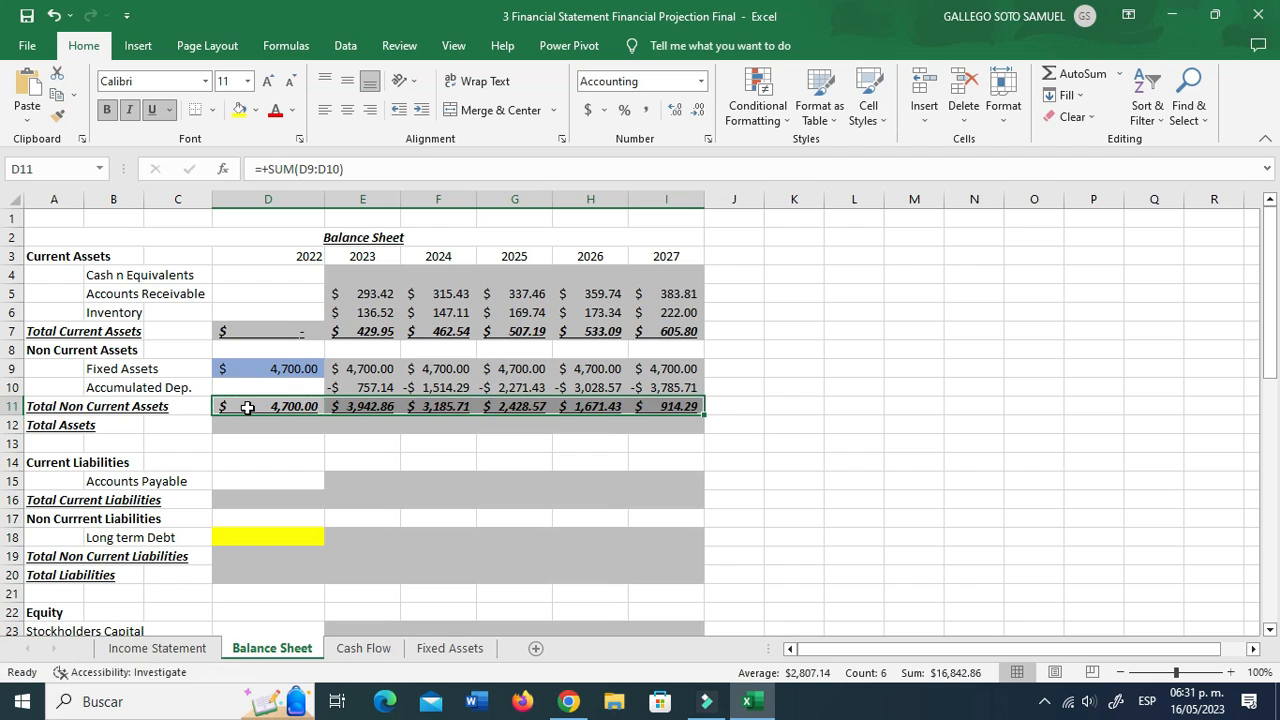
click(247, 407)
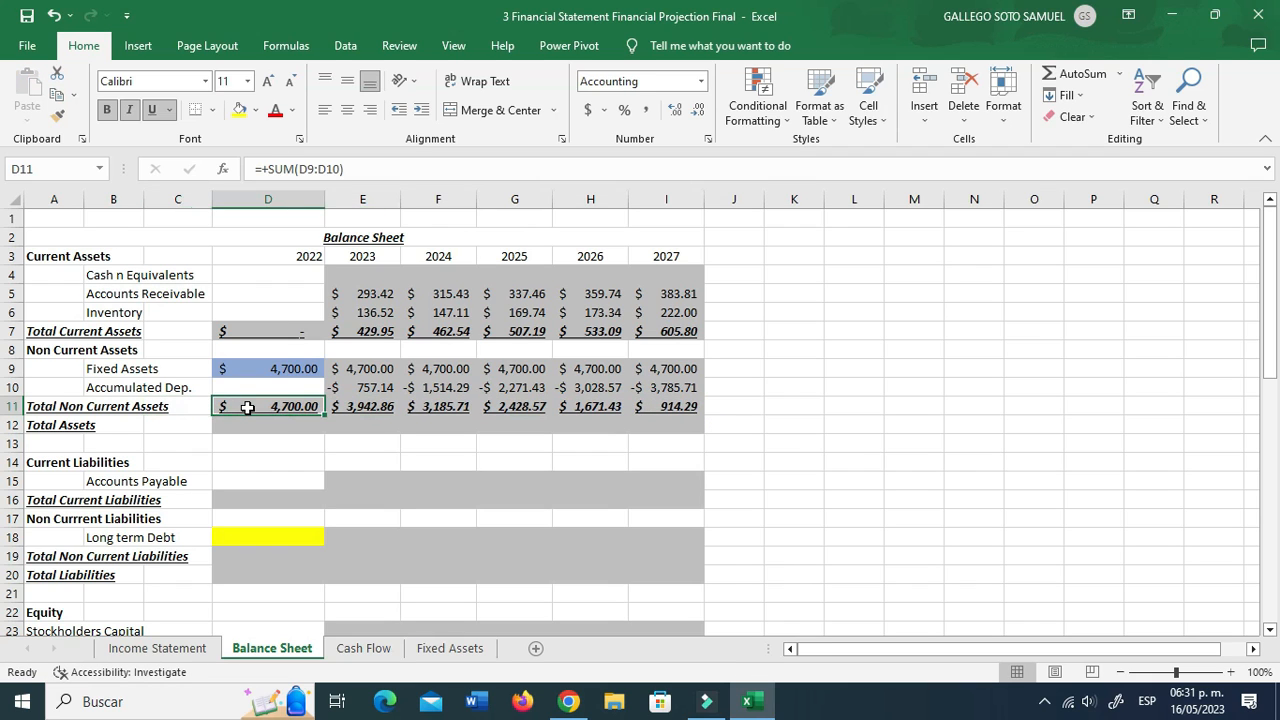
key(Right)
Step: Calculate the 2023 Depreciation in Income Statement cell E15 as the negative sum of the machine depreciation in Fixed Assets F10:F12
click(372, 389)
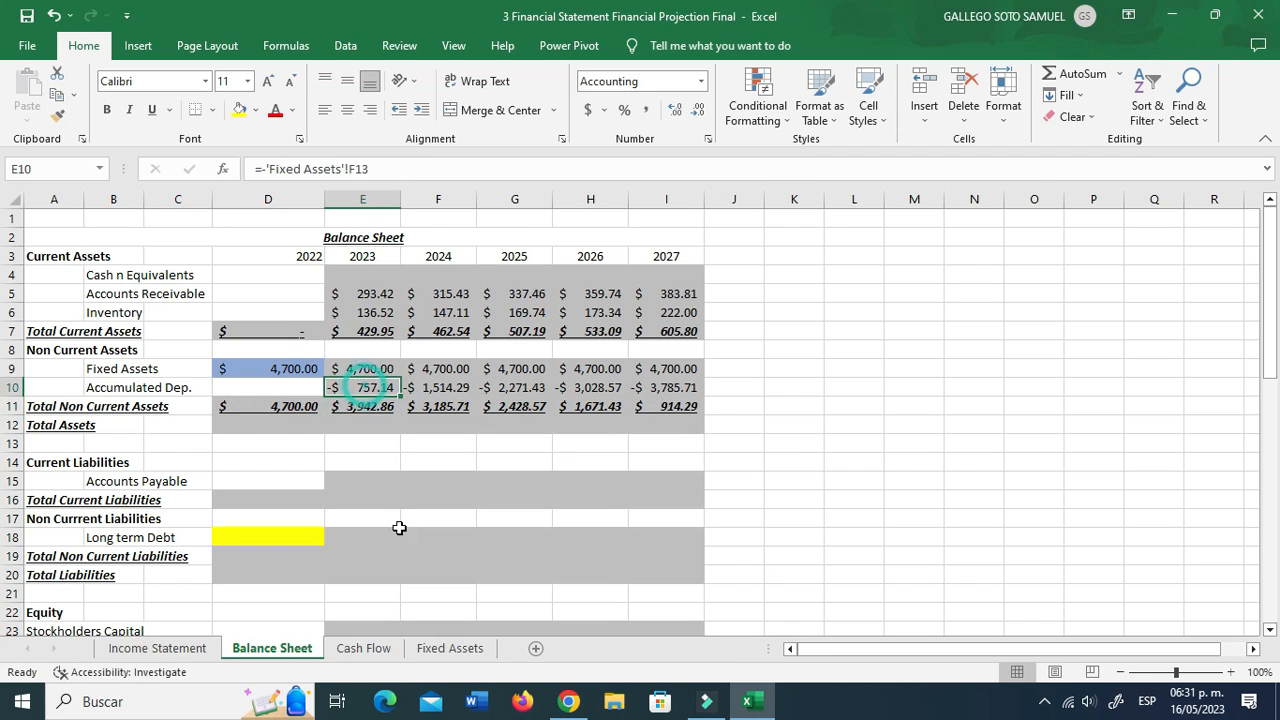
click(450, 650)
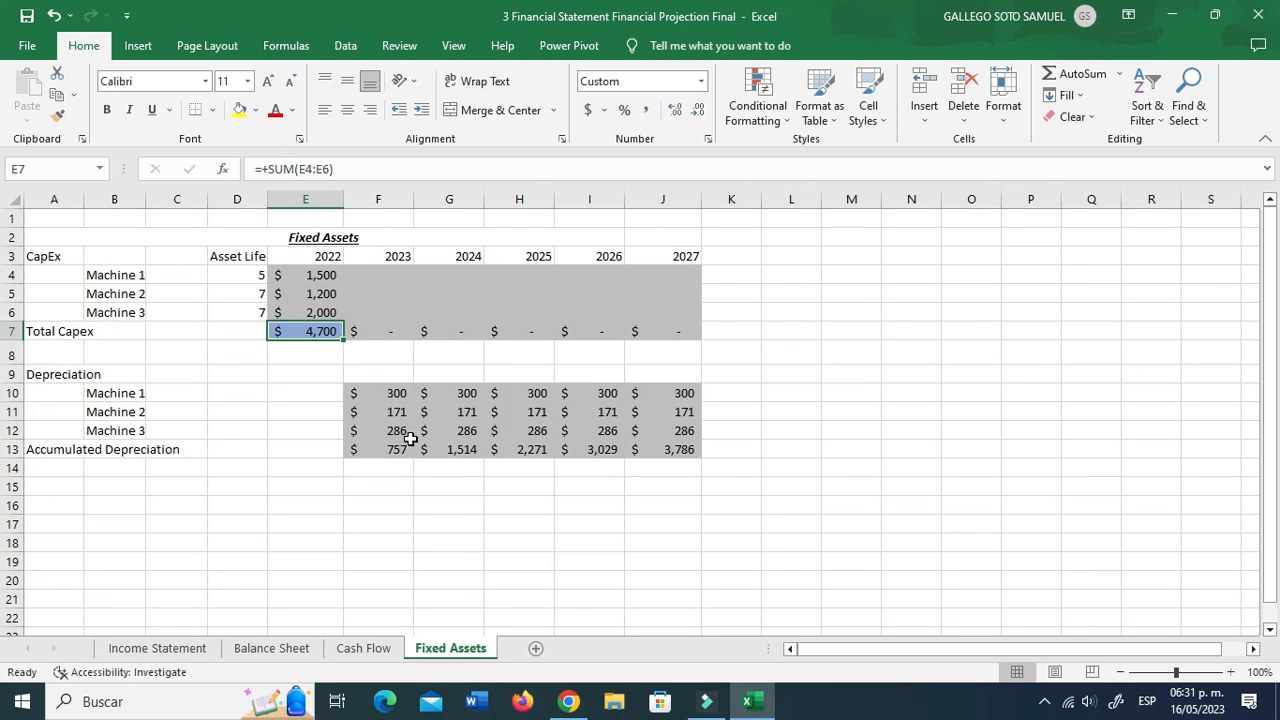
click(176, 650)
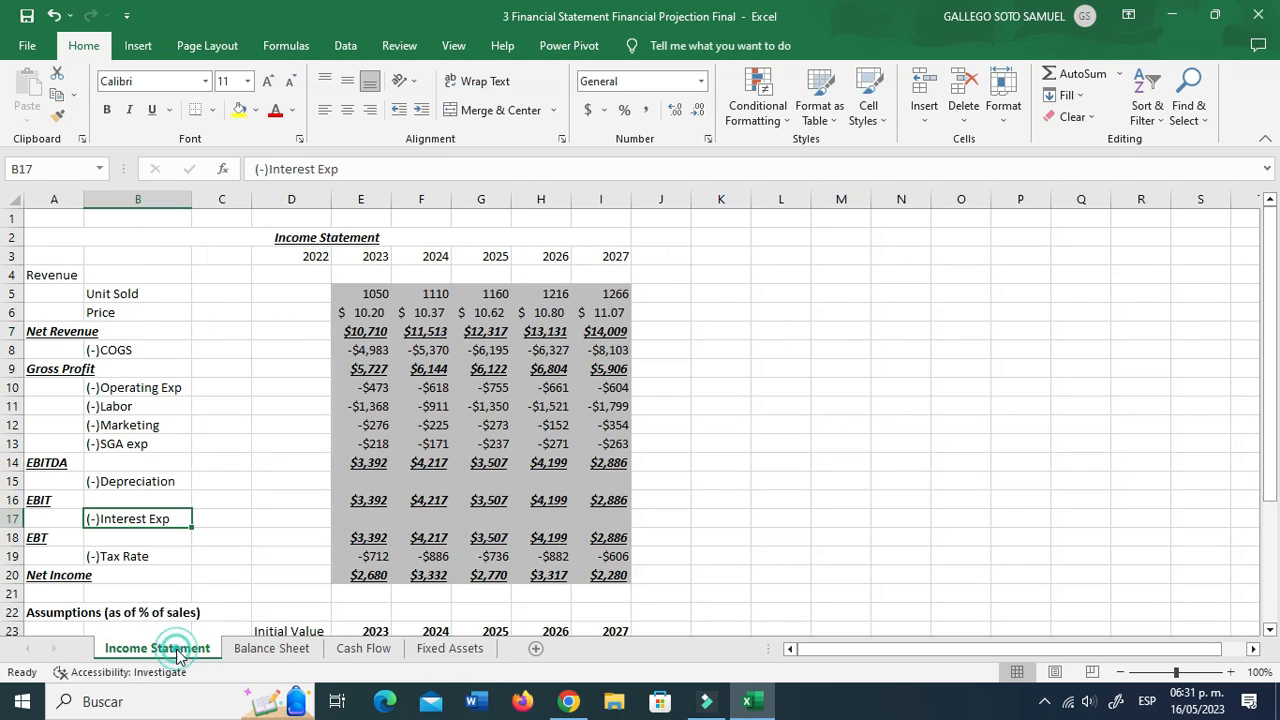
click(360, 481)
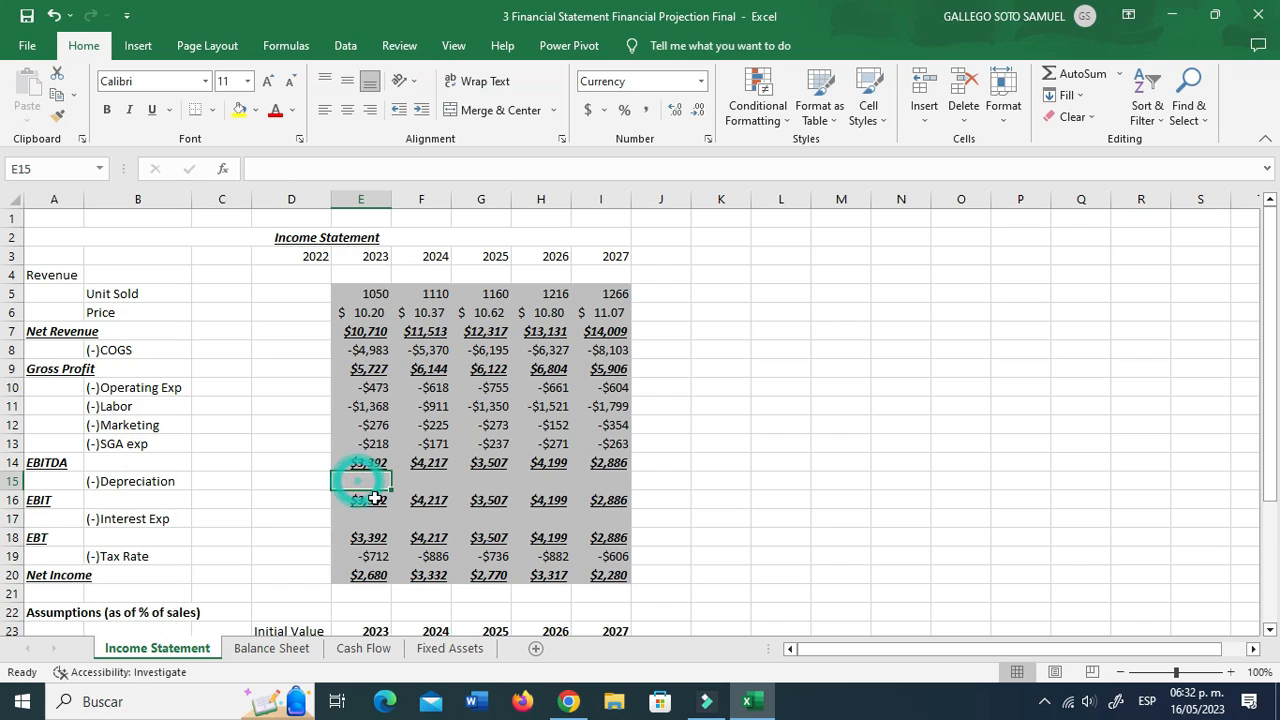
text(-sum)
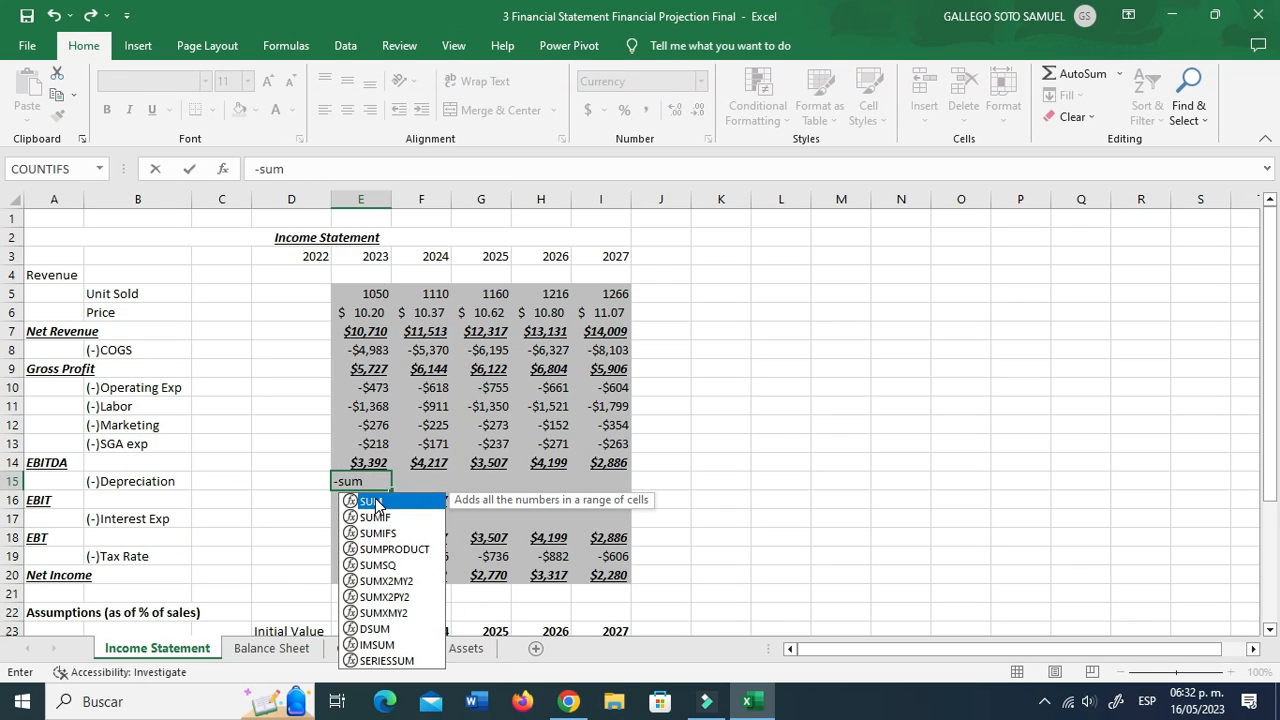
text(()
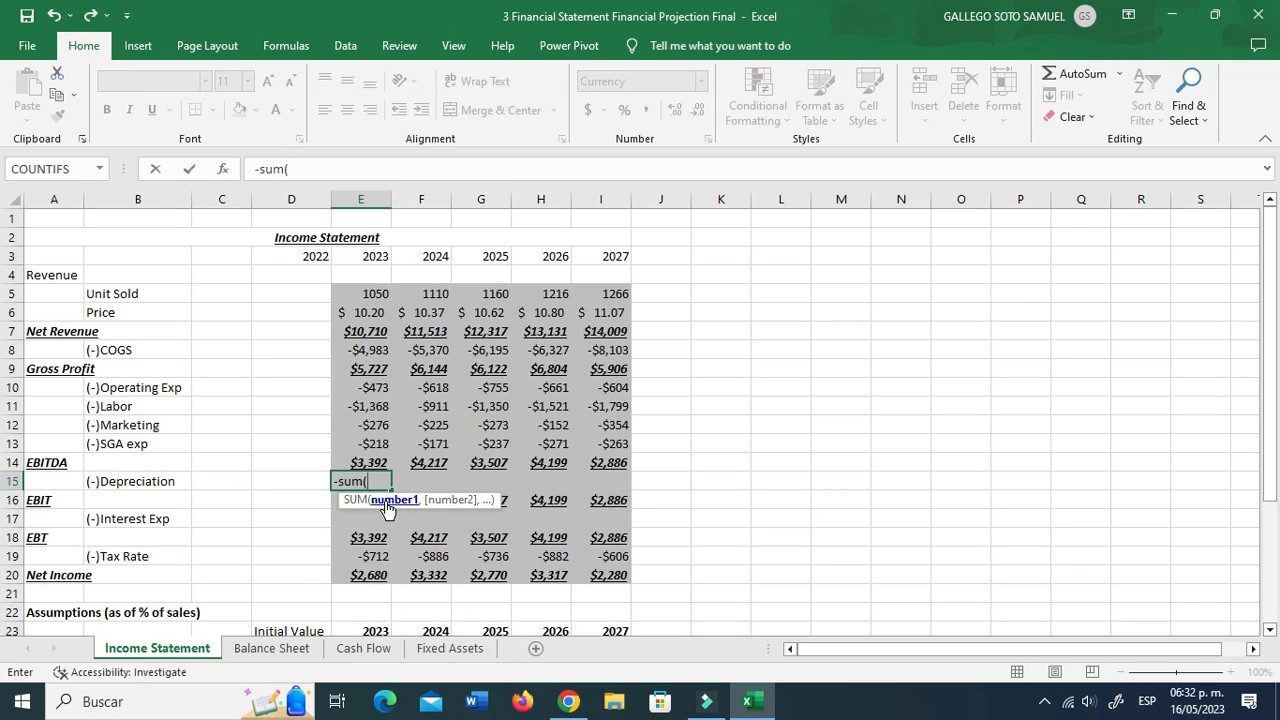
click(460, 650)
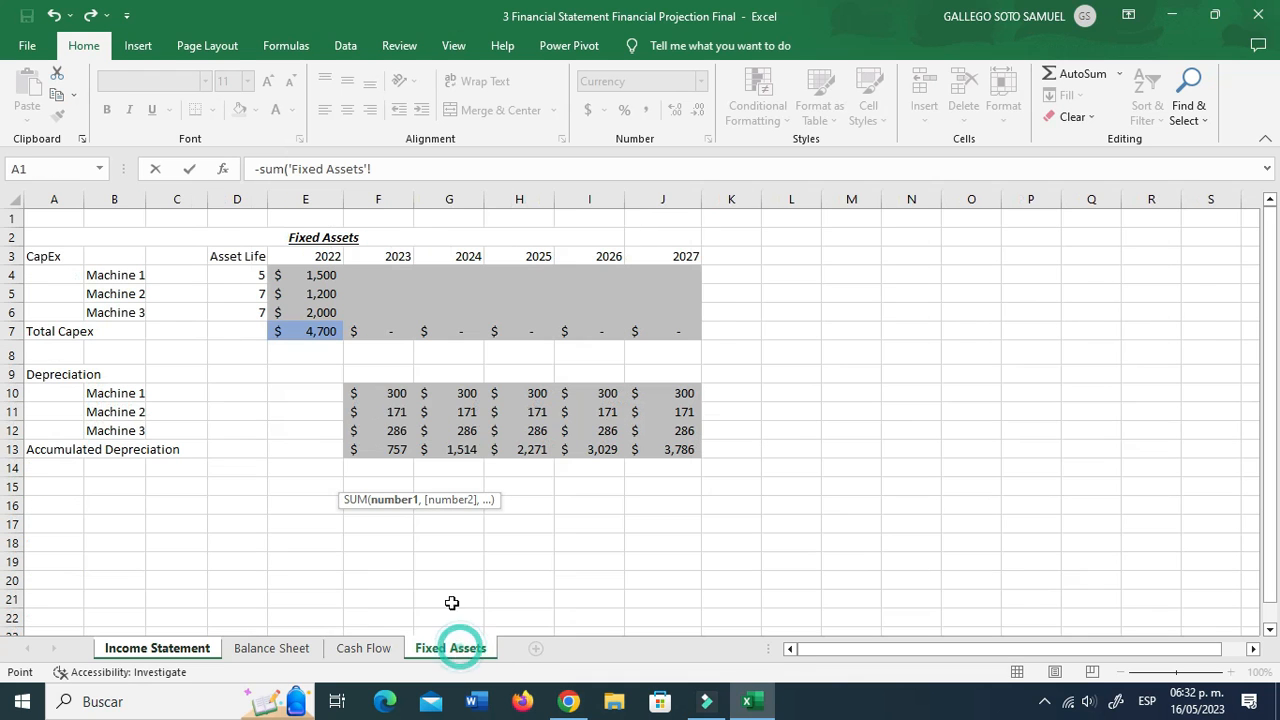
drag(394, 397, 395, 426)
key(Return)
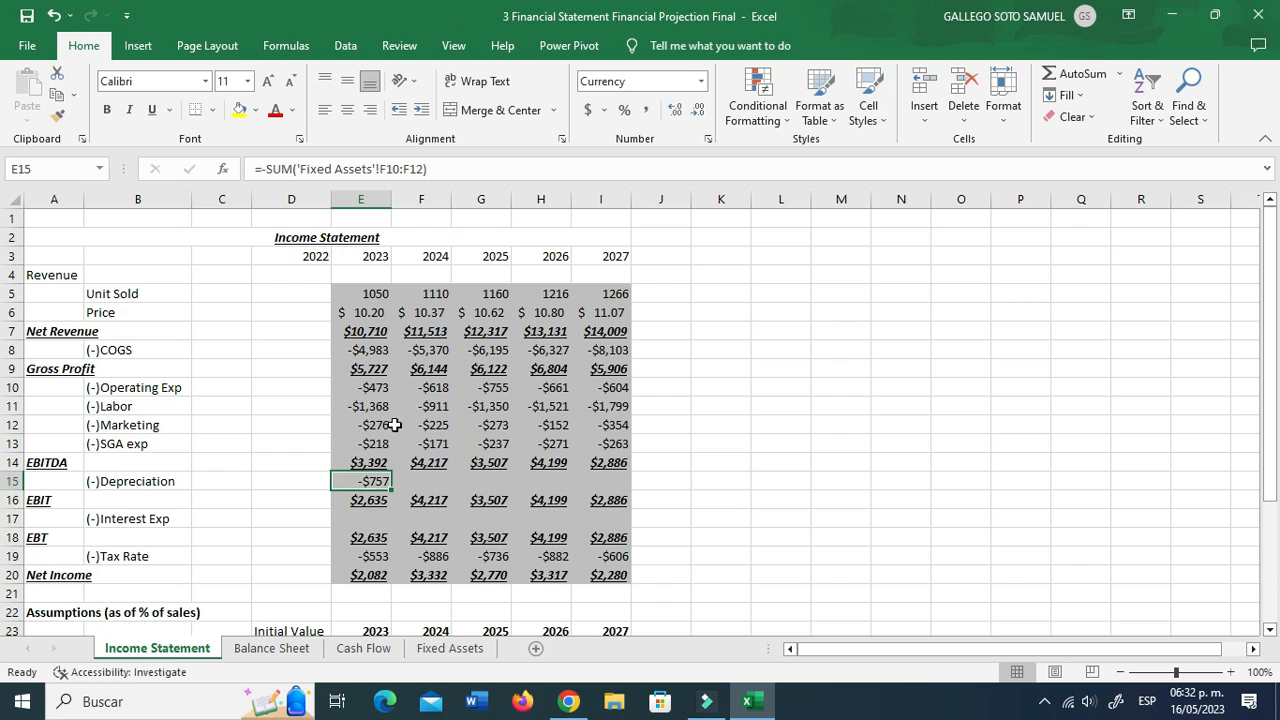
Step: Copy the Depreciation formula from Income Statement cell E15 across to the 2024 to 2027 columns, F15:I15
key(ctrl+c)
key(shift+Right)
key(shift+Right)
key(shift+Right)
key(shift+Right)
key(ctrl+v)
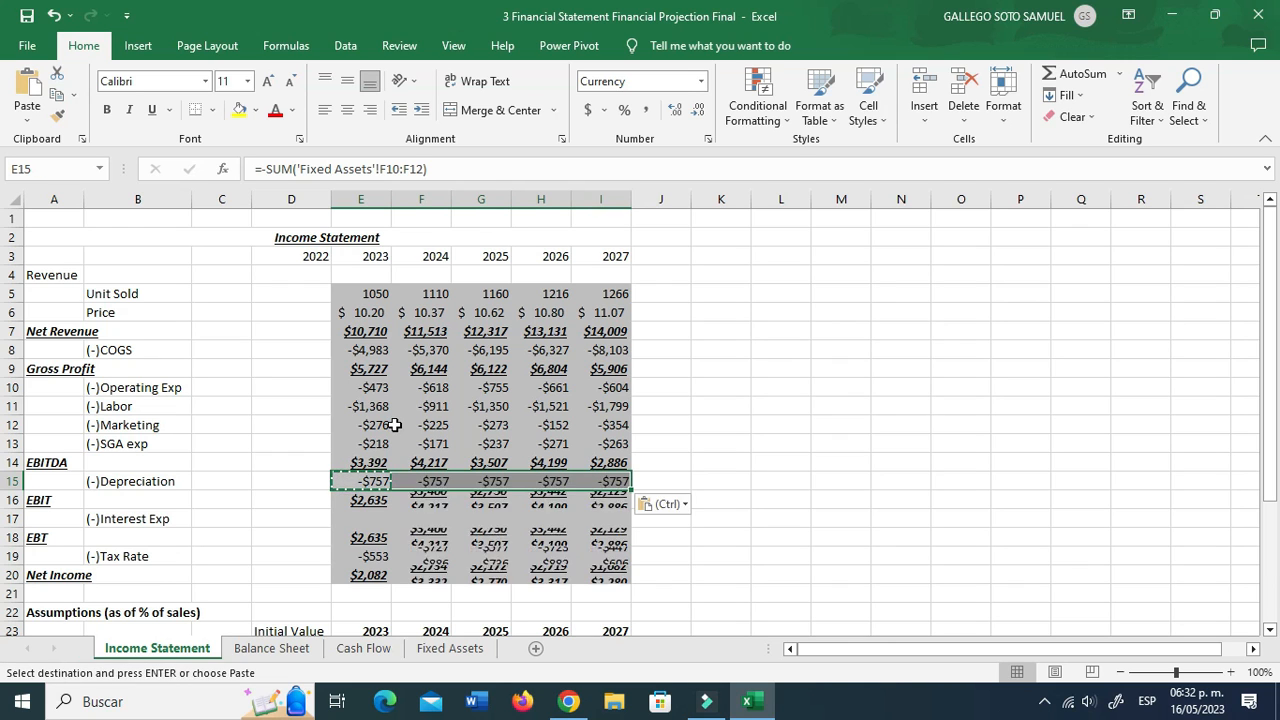
key(Escape)
key(Down)
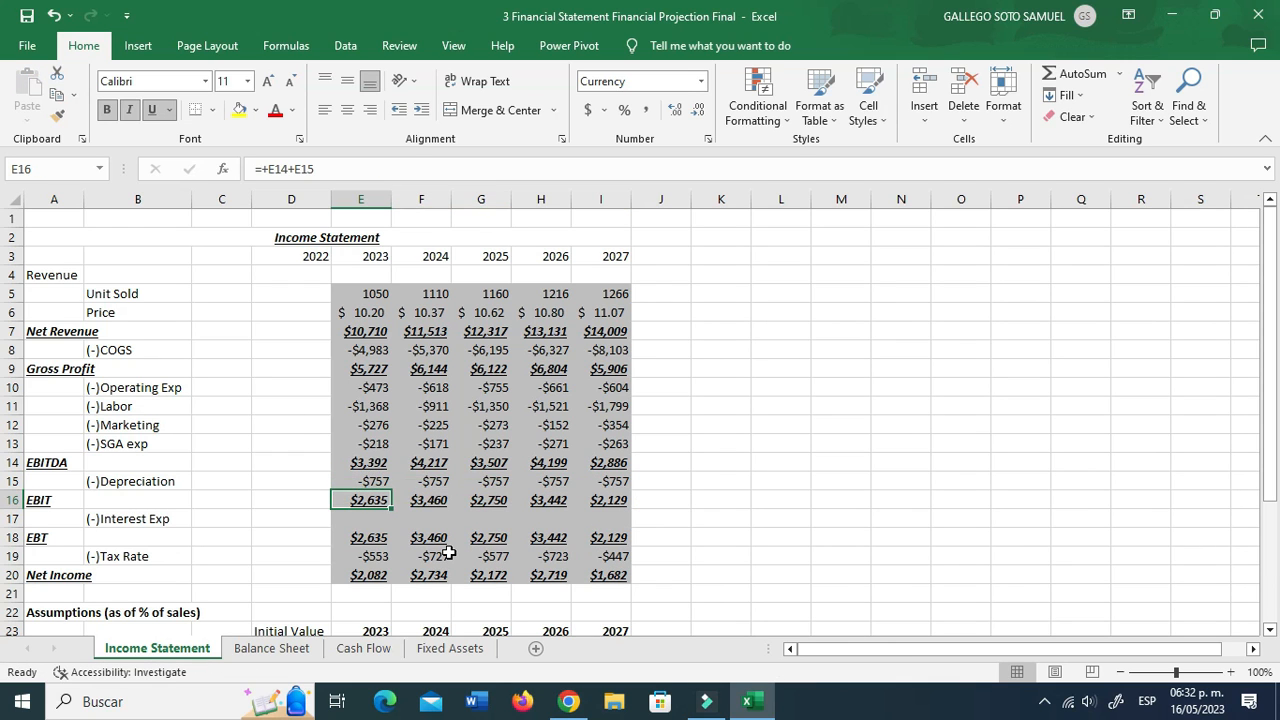
scroll(449, 552, down, 1)
click(386, 458)
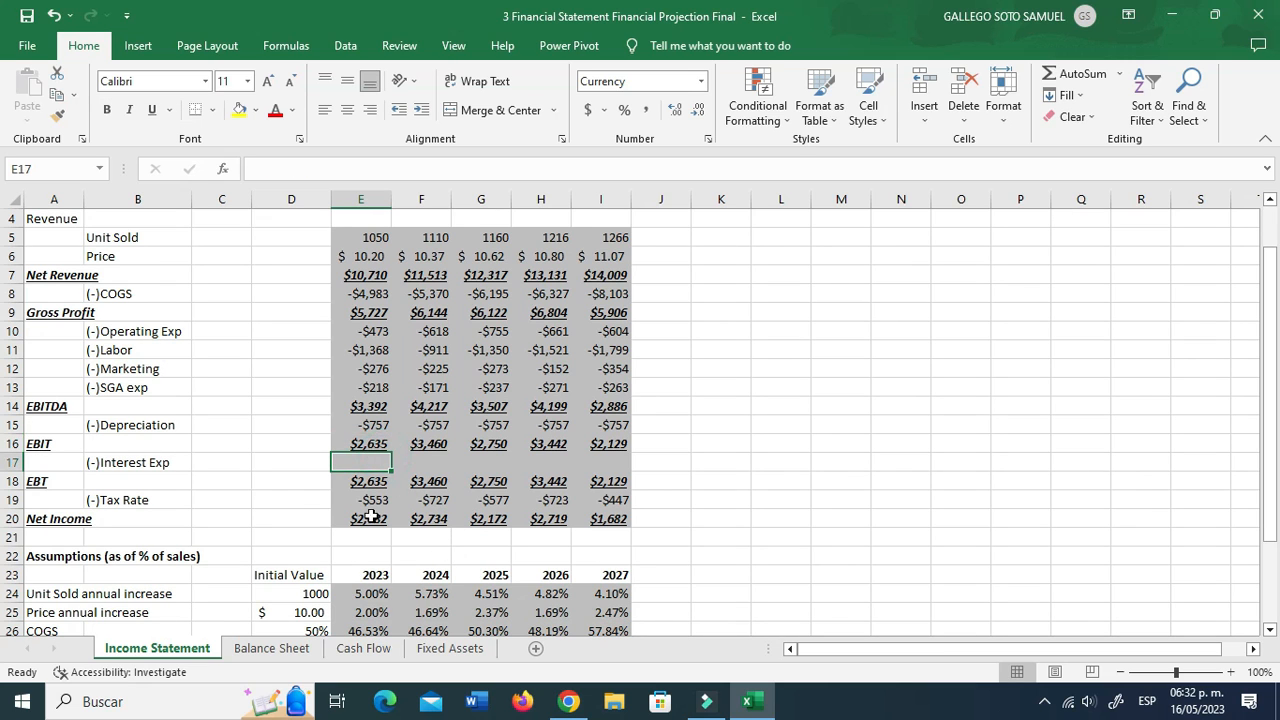
Step: Calculate the 2022 Total Assets in Balance Sheet cell D12 as D7 plus D11, and fill it across through 2027
click(285, 650)
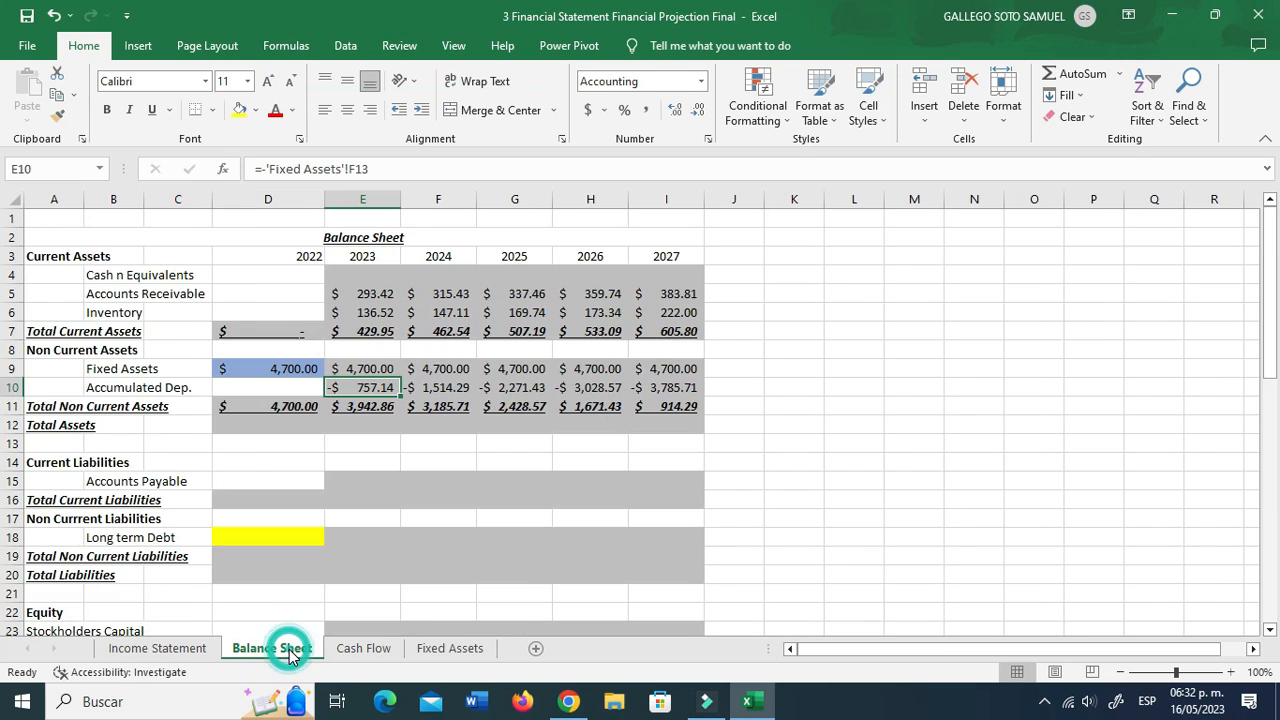
click(277, 475)
click(277, 424)
text(+)
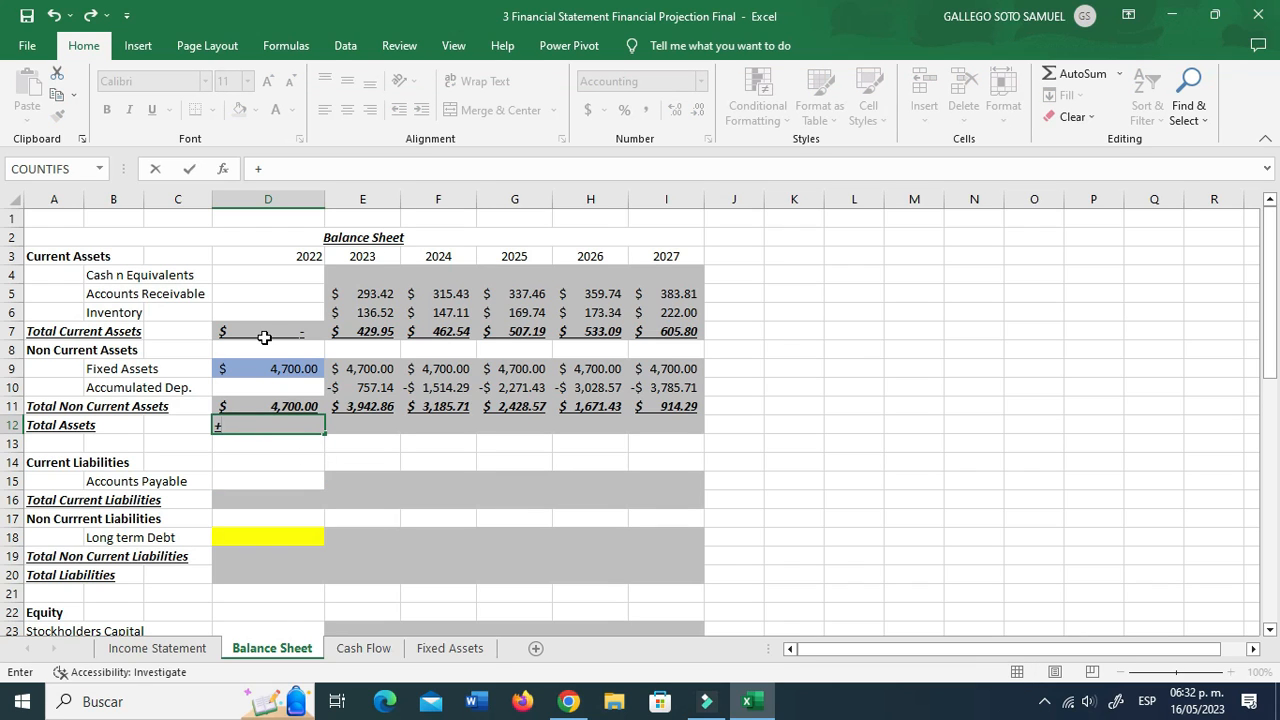
click(270, 331)
text(+)
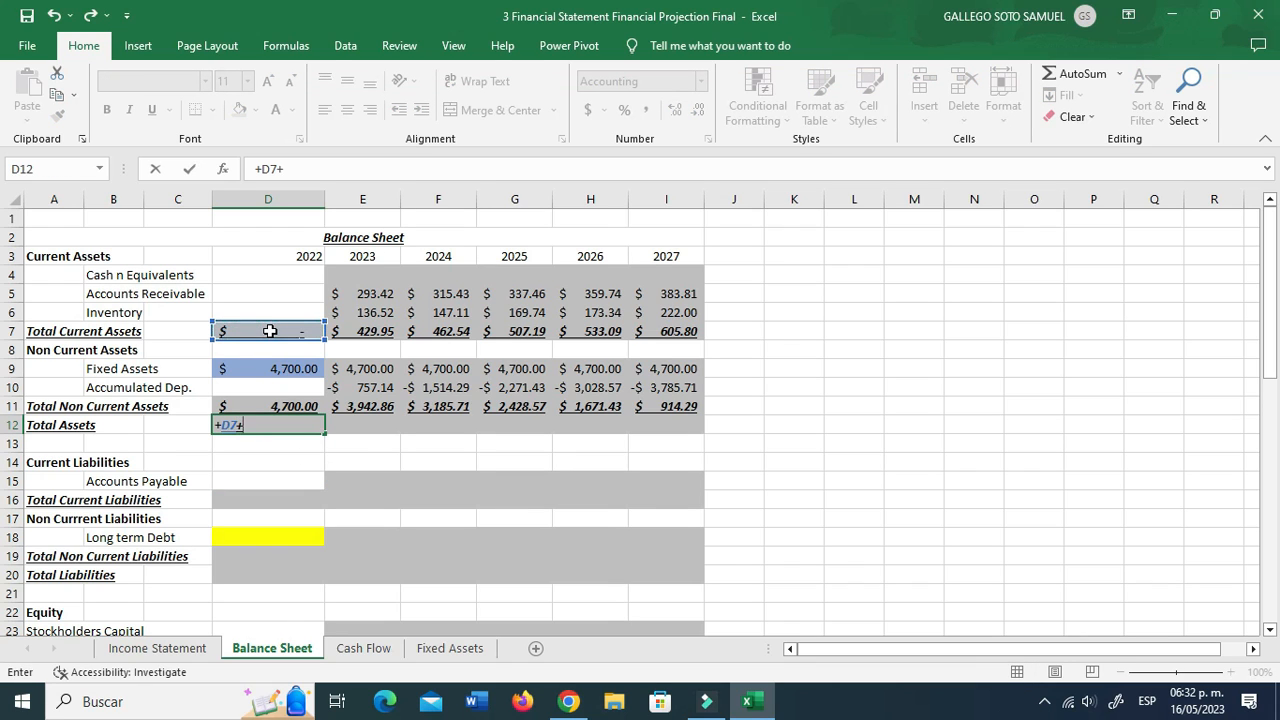
click(284, 405)
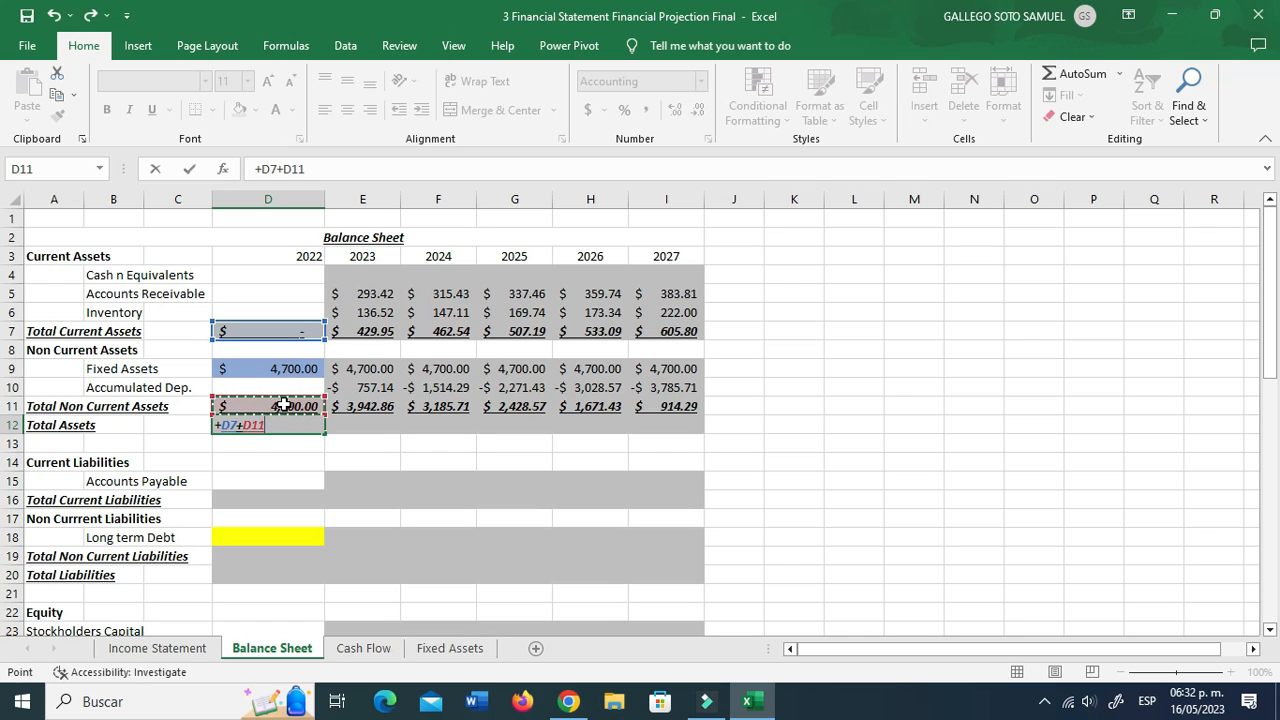
key(Return)
key(Up)
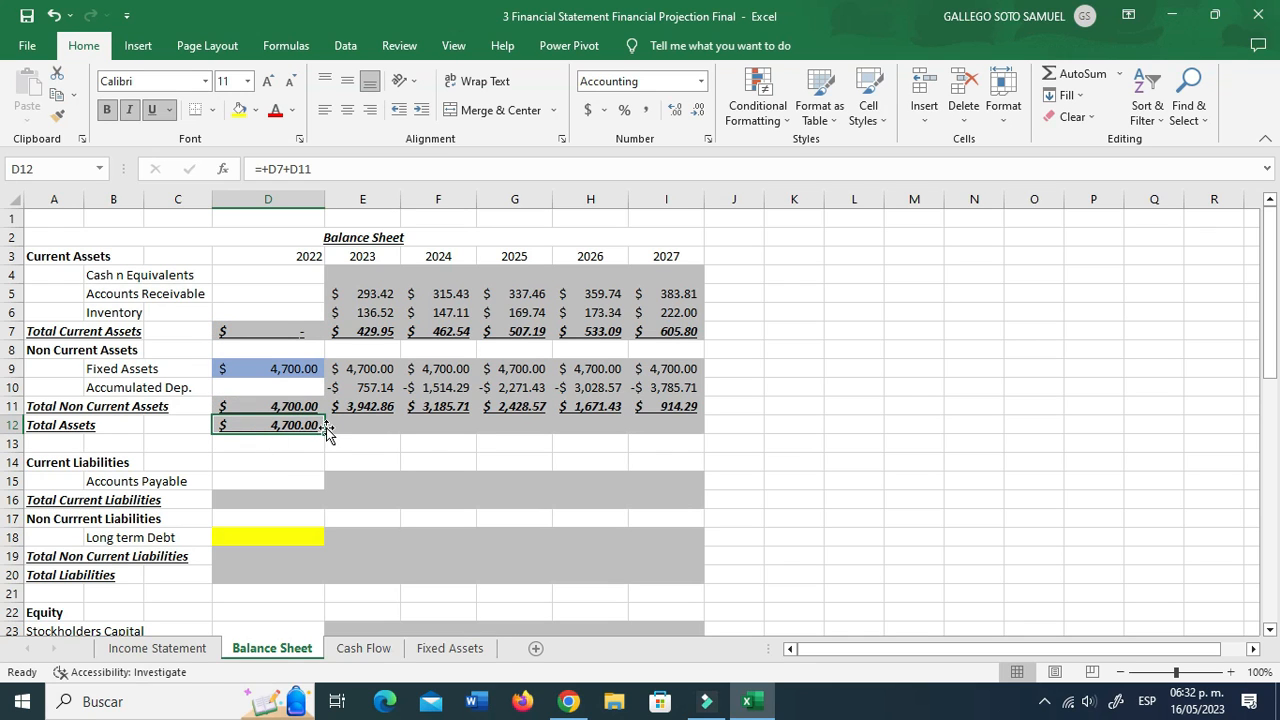
drag(325, 434, 683, 457)
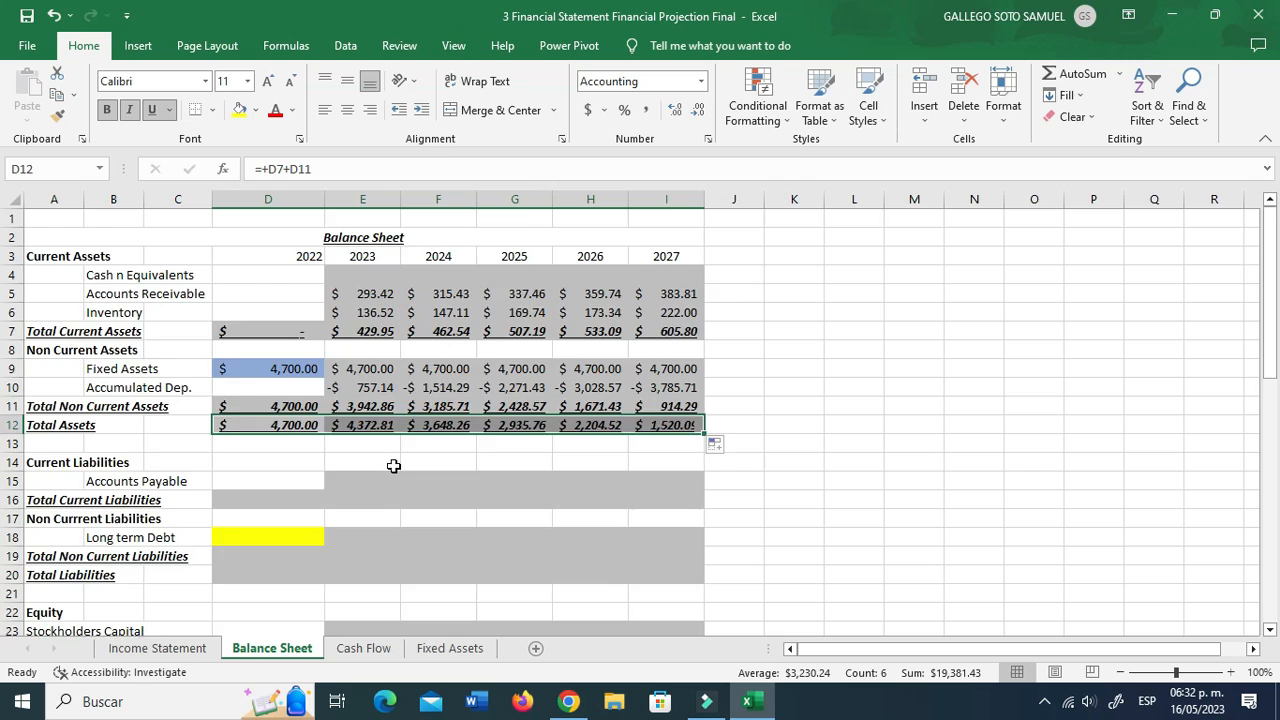
Step: Calculate the 2023 Accounts Payable in Balance Sheet cell E15 as COGS in E33 times the Accounts Payable percentage in E36
scroll(287, 410, down, 2)
click(288, 374)
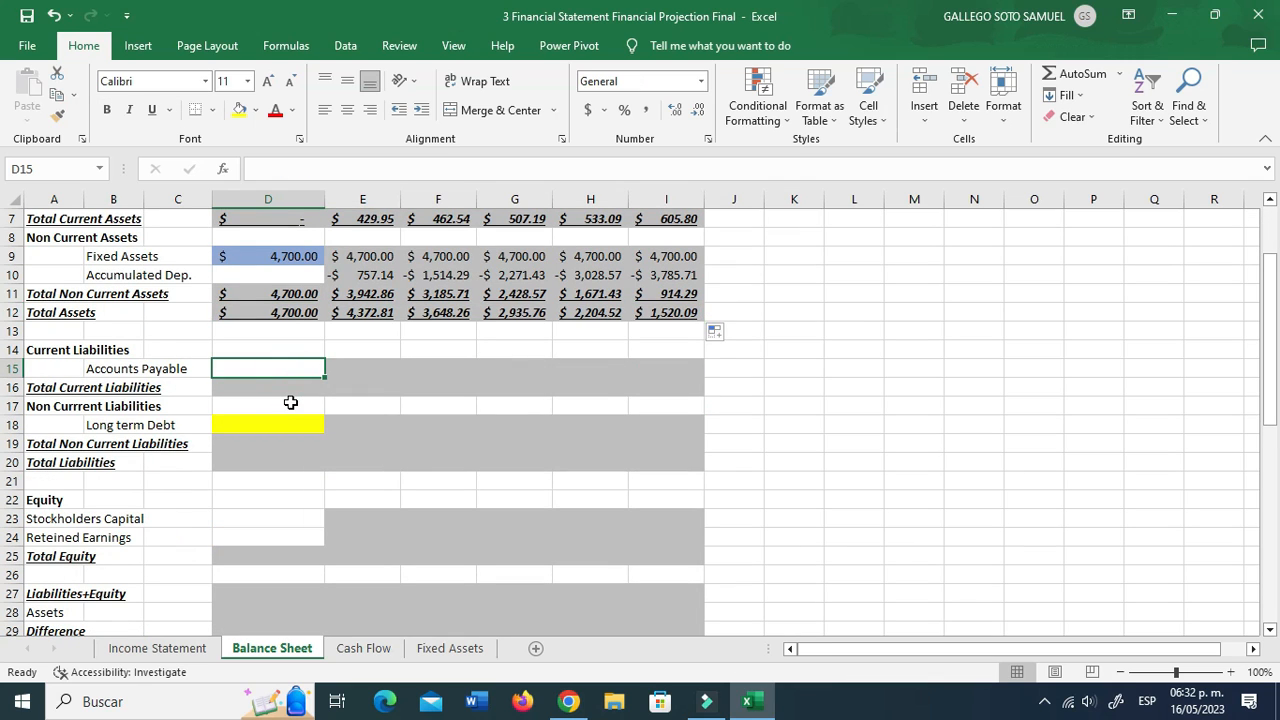
click(336, 368)
text(+)
scroll(346, 393, down, 3)
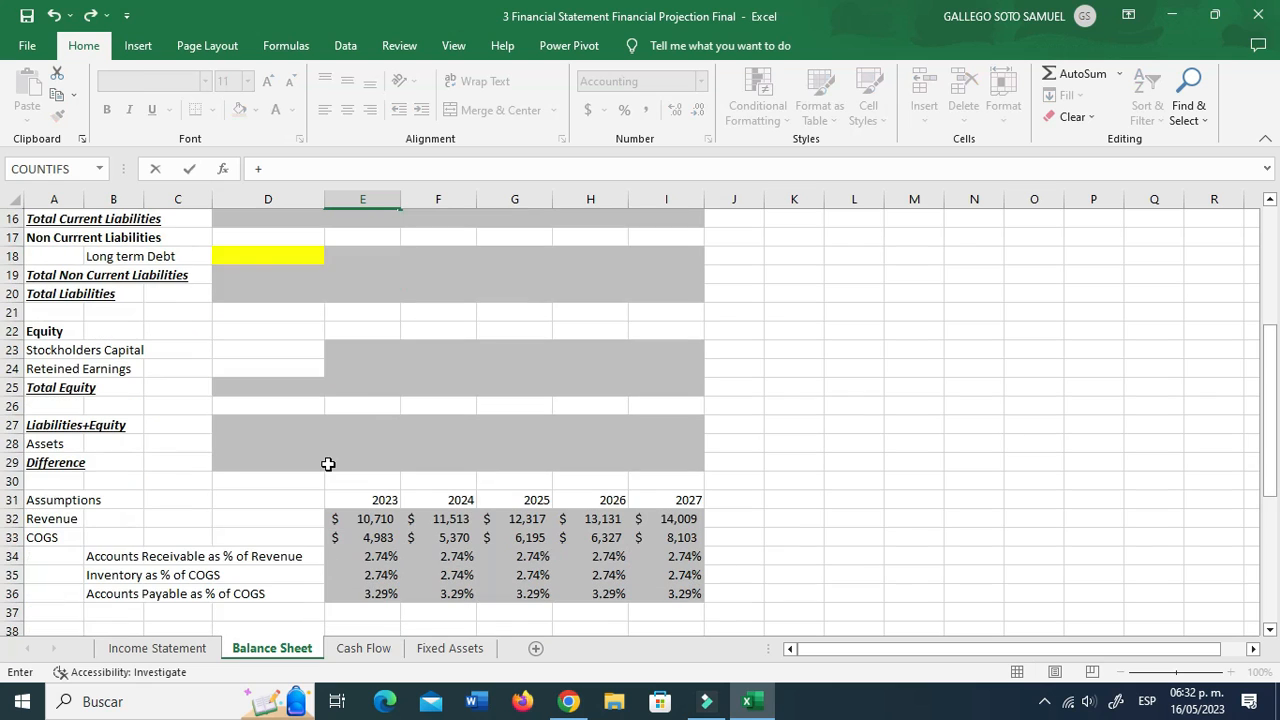
click(380, 538)
text(*)
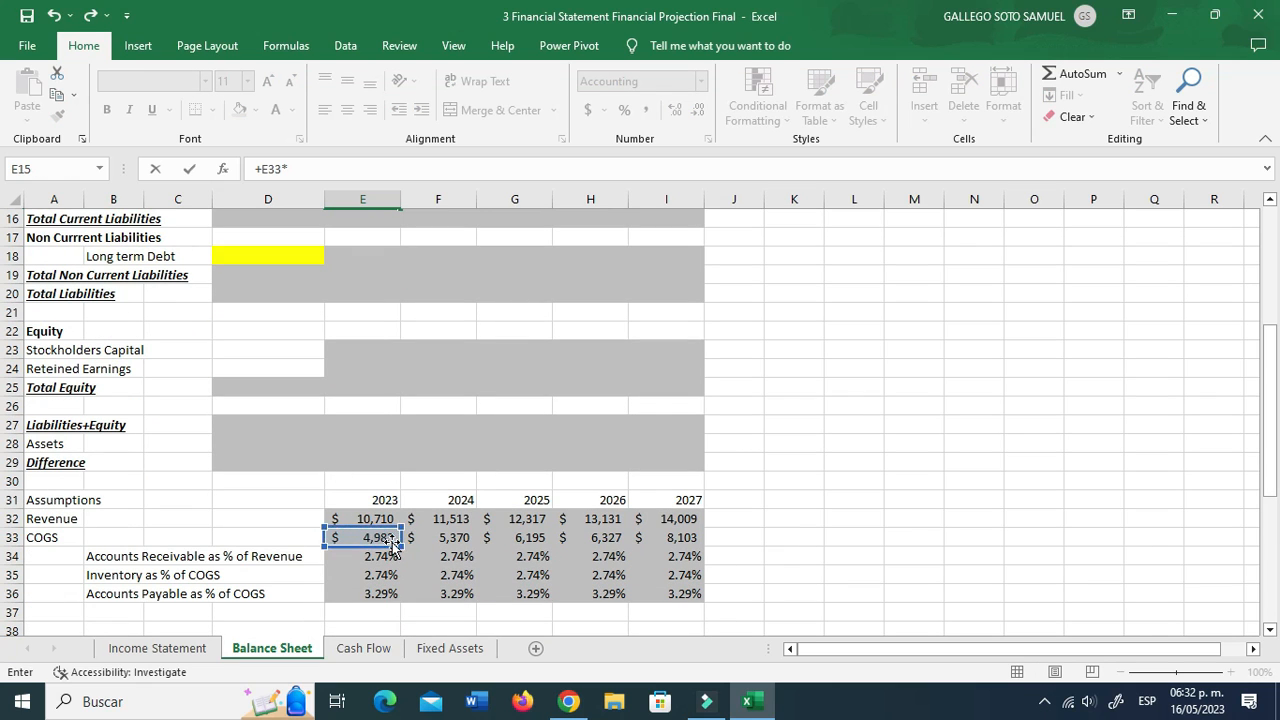
click(377, 595)
key(Return)
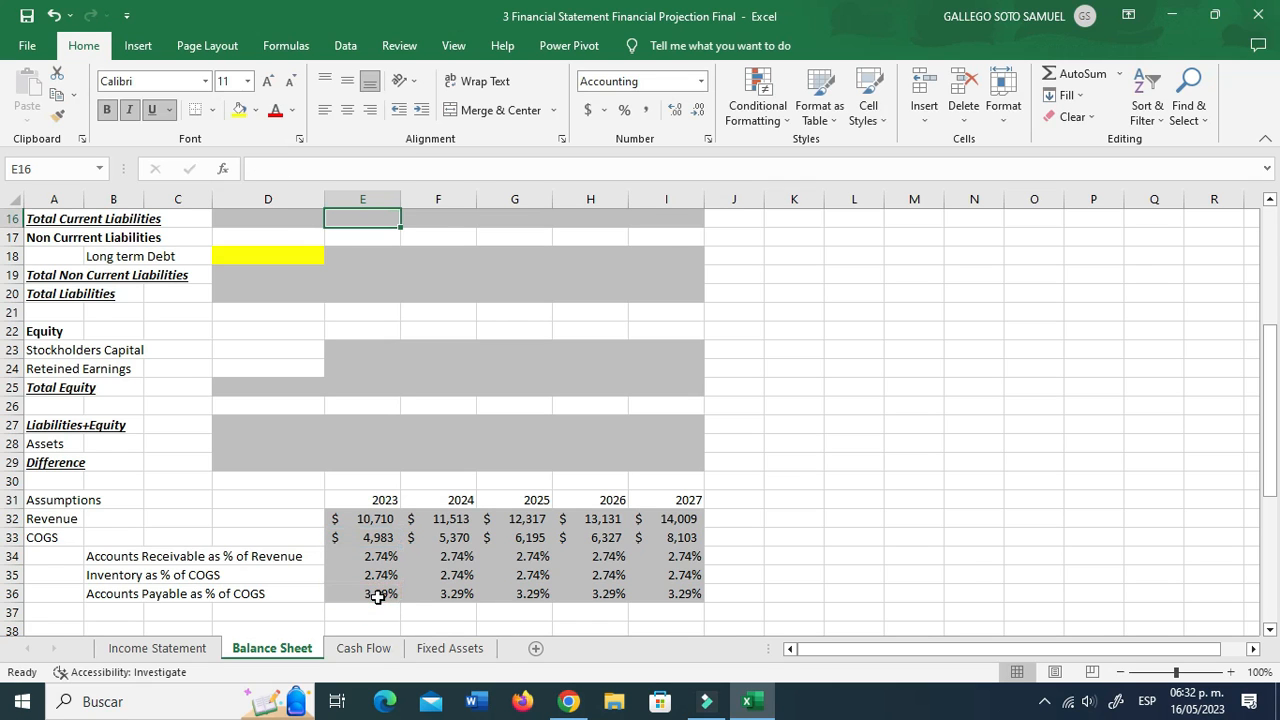
Step: Copy the 2023 Accounts Payable formula in E15 across 2024 through 2027
scroll(409, 593, up, 3)
click(383, 369)
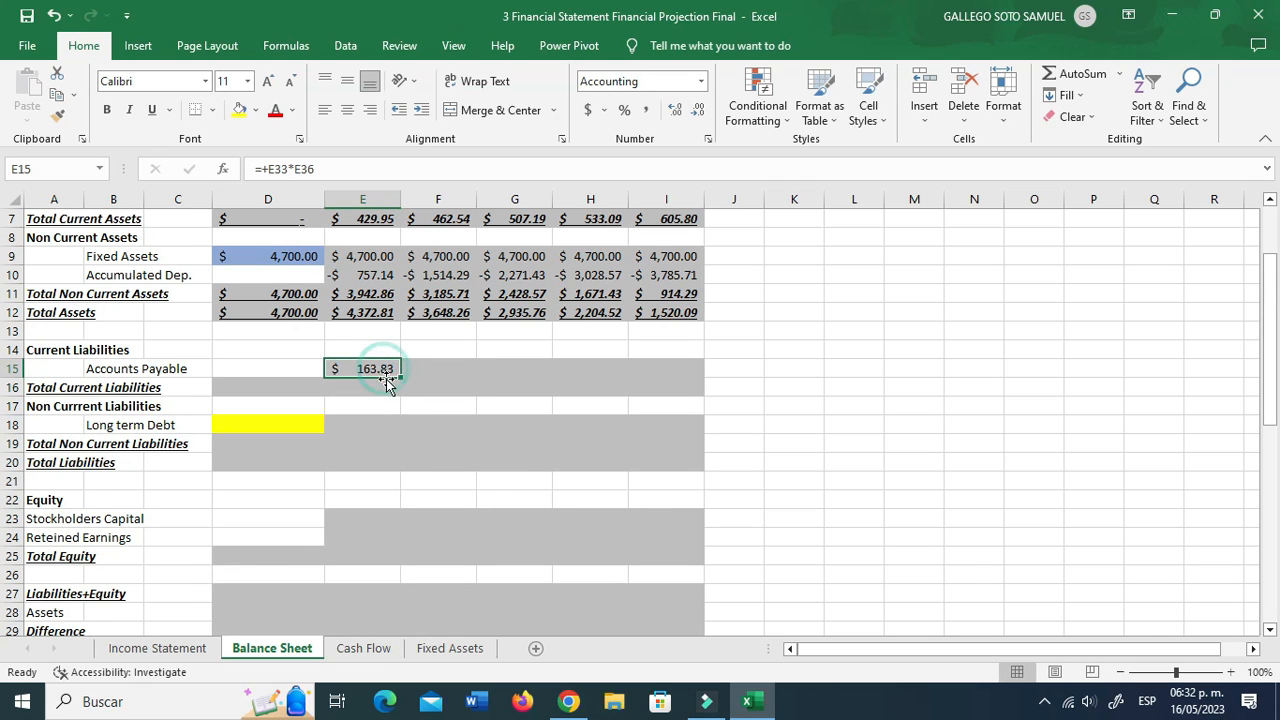
drag(399, 378, 680, 381)
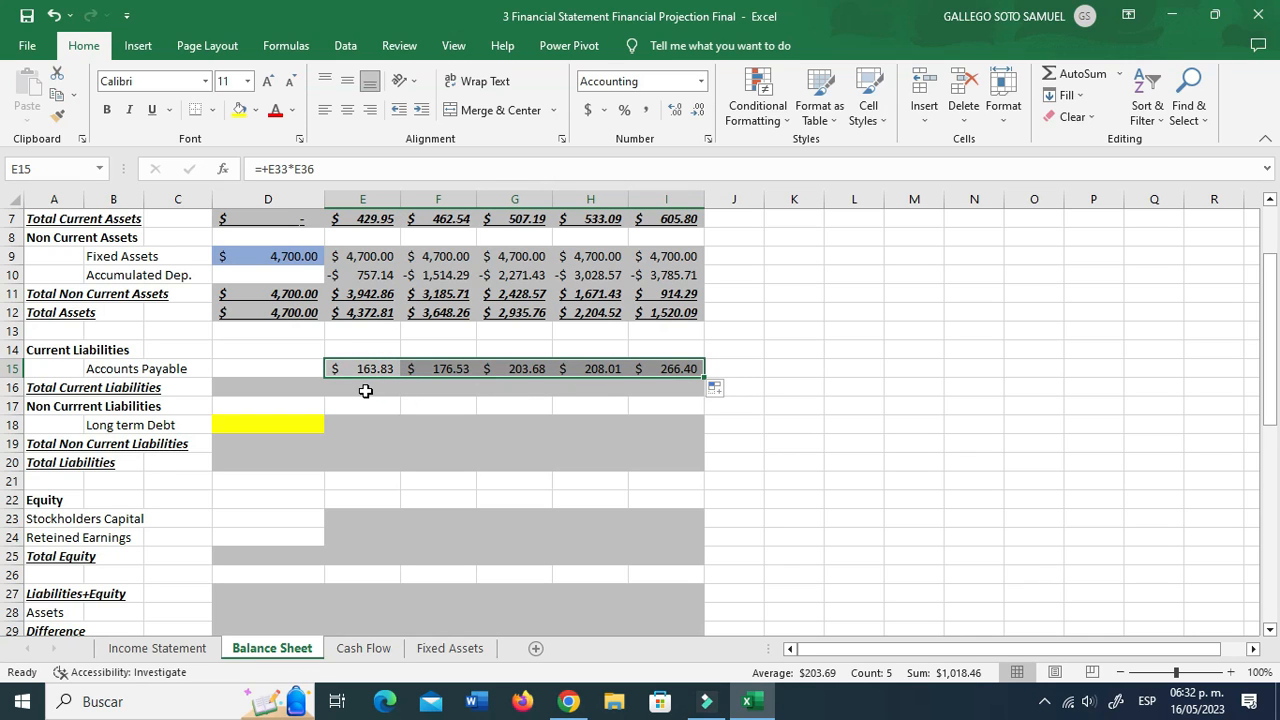
Step: Set the 2022 Total Current Liabilities in D16 equal to the Accounts Payable cell with =+D15
click(228, 386)
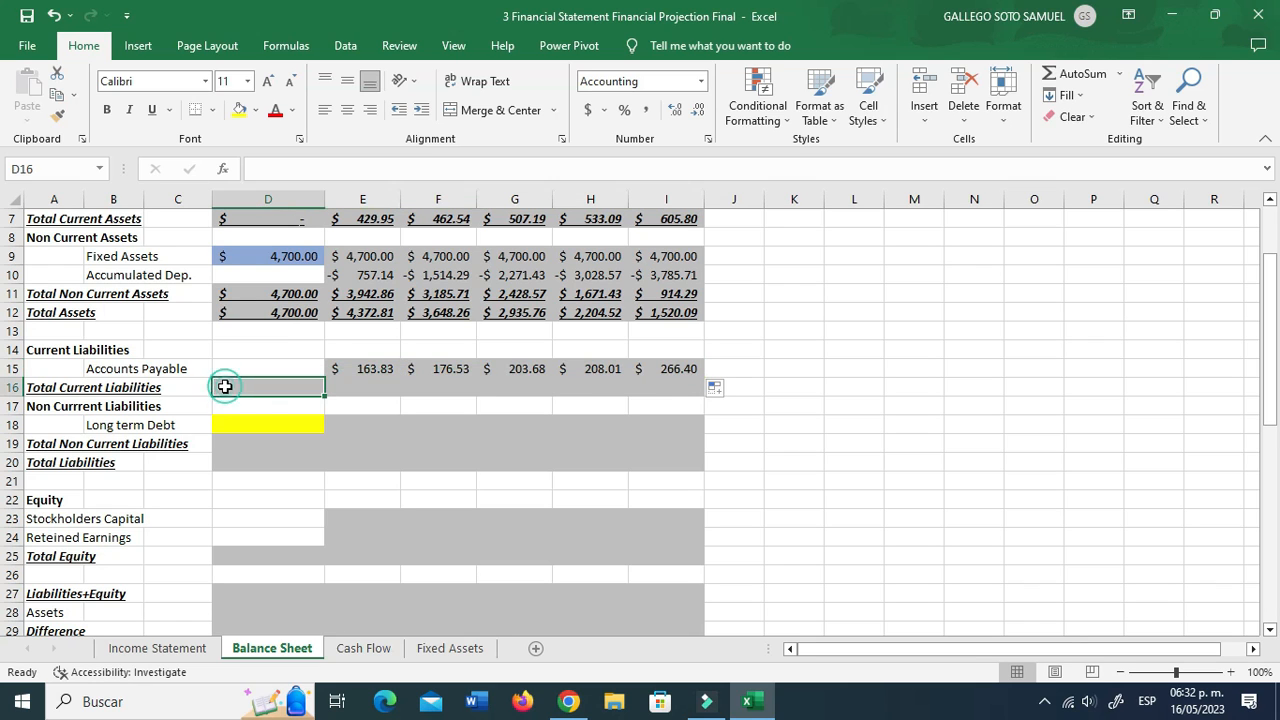
text(+sum()
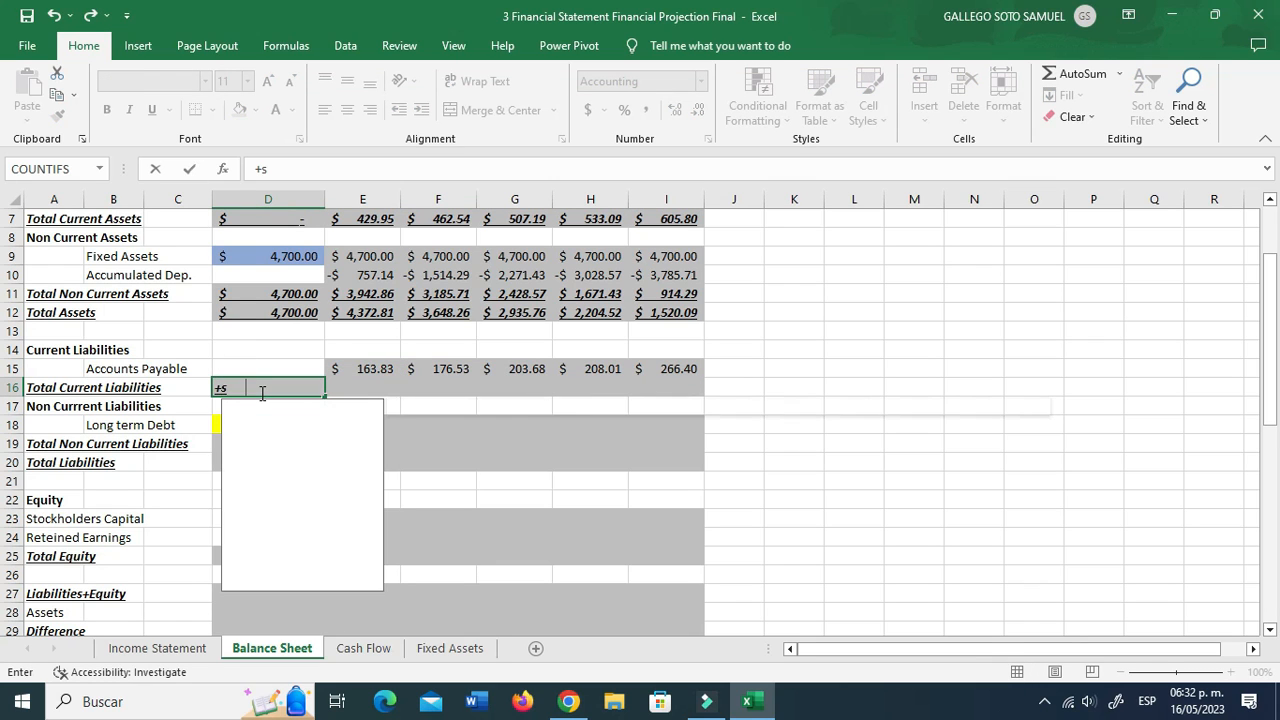
key(BackSpace)
key(BackSpace)
key(BackSpace)
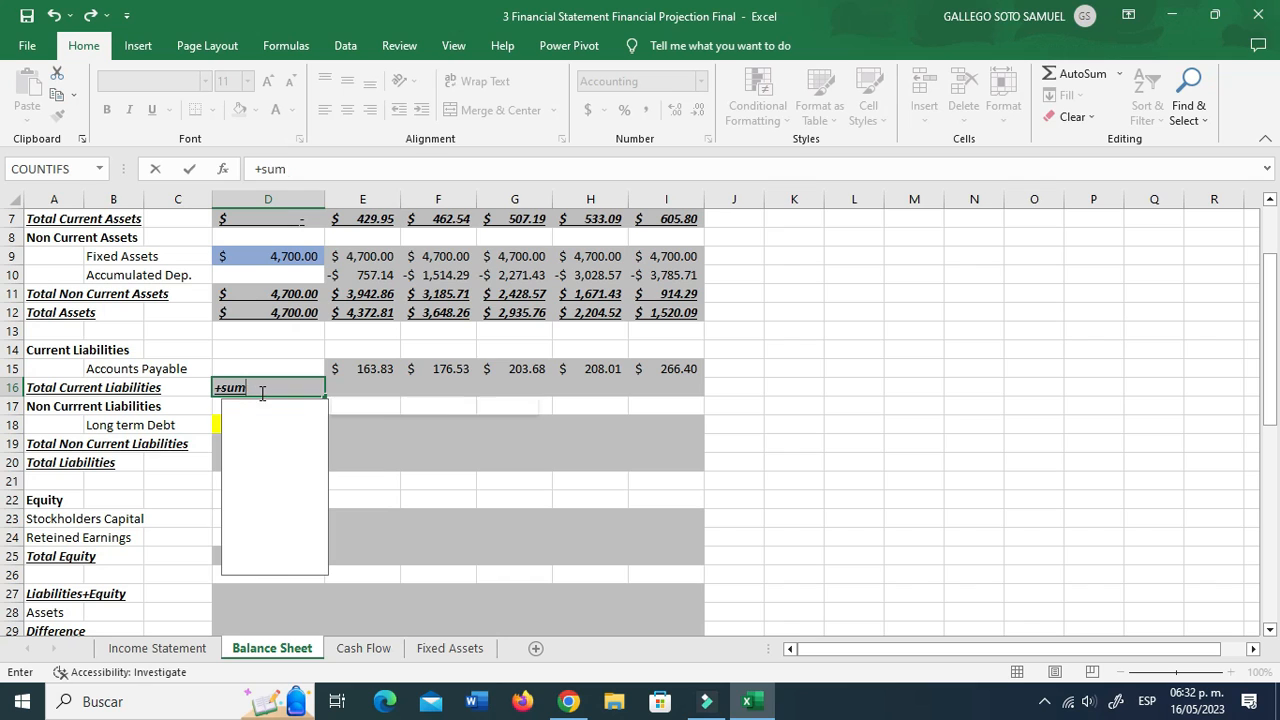
key(Up)
key(Return)
key(Up)
Step: Copy the 2022 Total Current Liabilities formula across the row through 2027 (D16:I16)
key(ctrl+c)
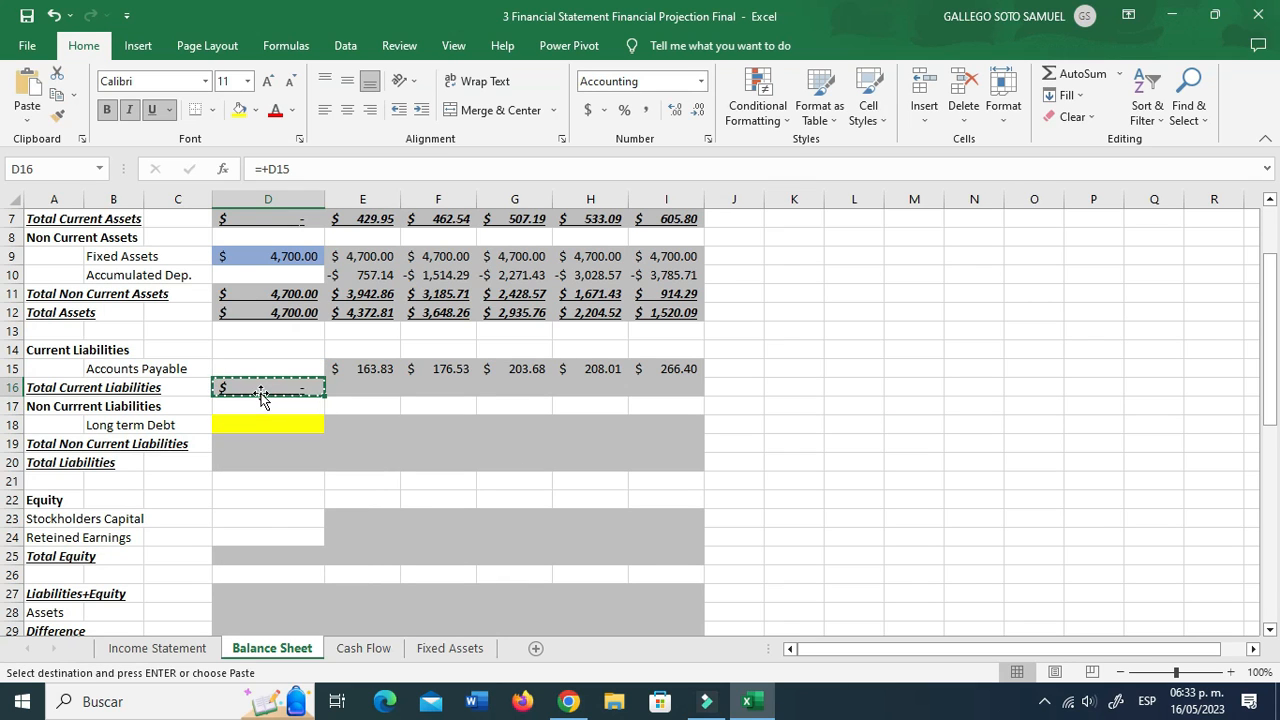
key(shift+Right)
key(shift+Right)
key(shift+Right)
key(shift+Right)
key(shift+Right)
key(Return)
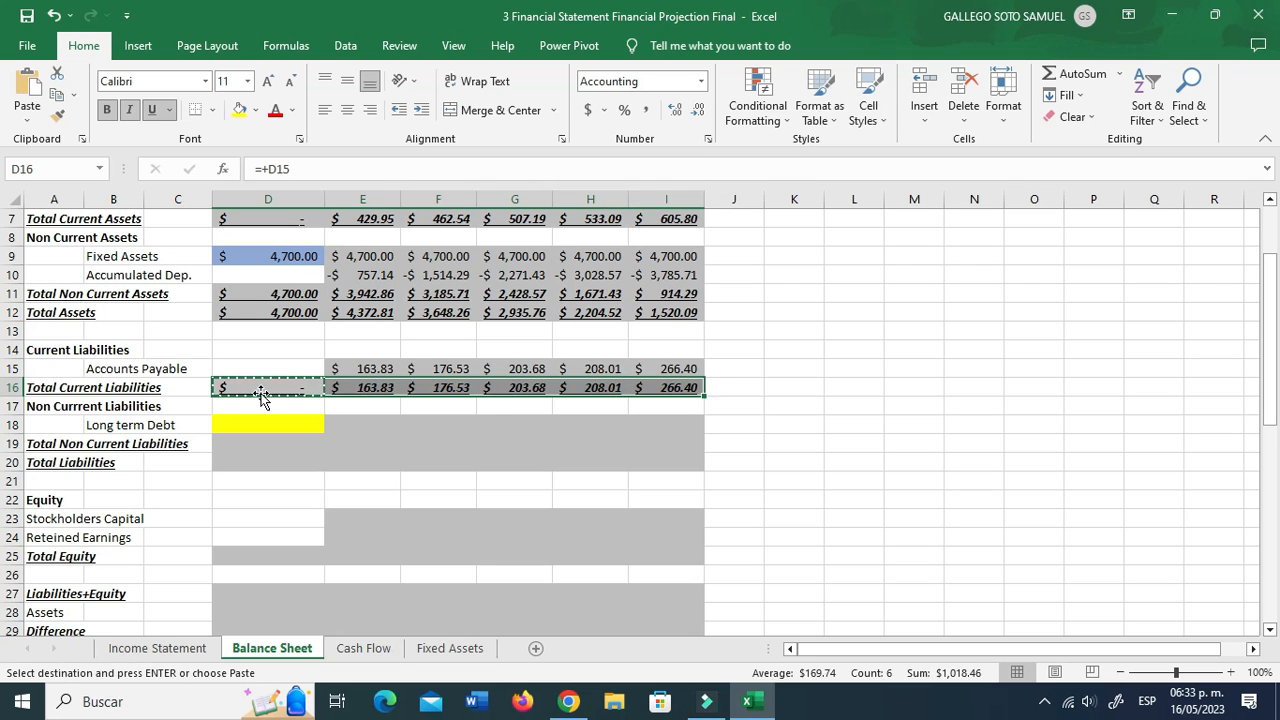
key(Escape)
key(Down)
key(Down)
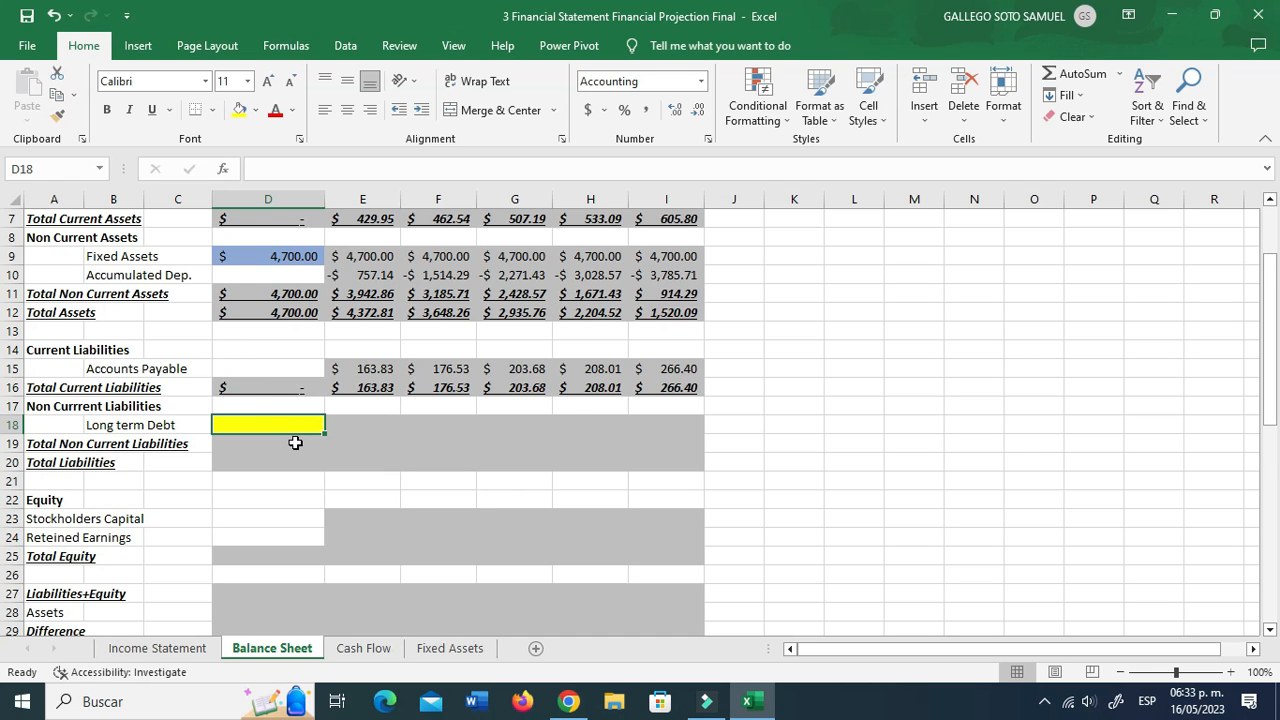
scroll(294, 445, down, 5)
scroll(294, 450, down, 2)
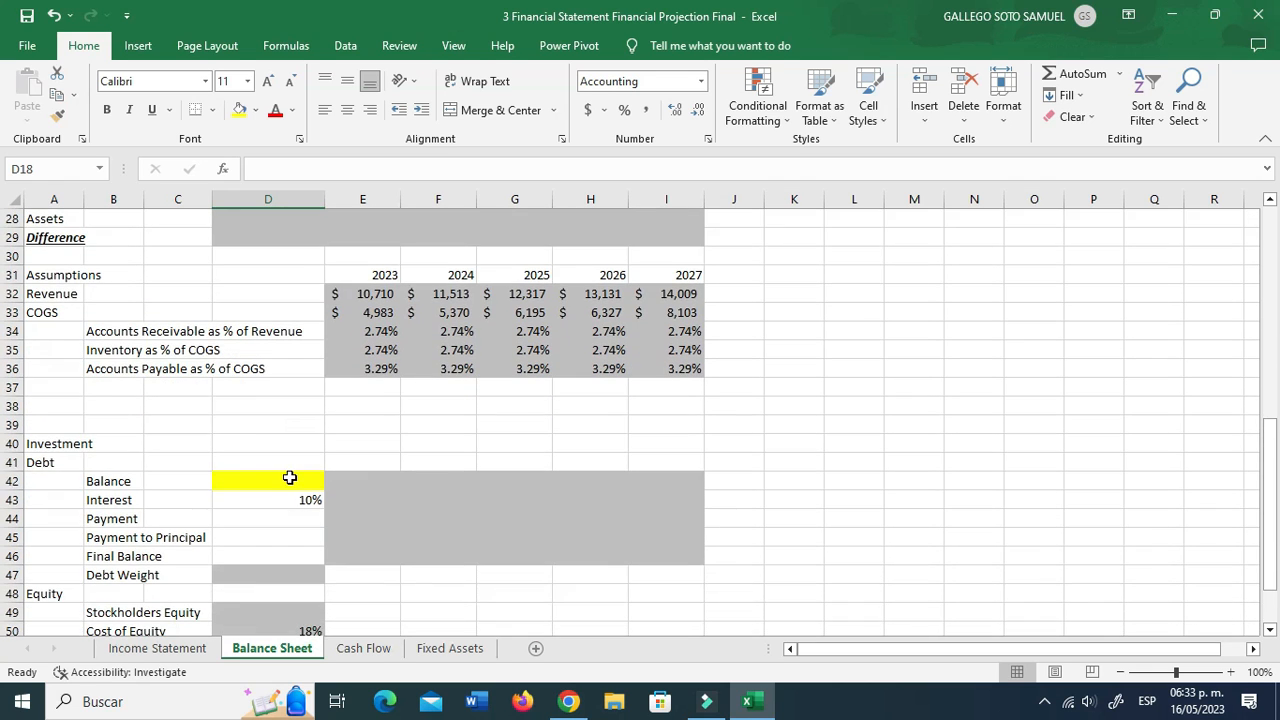
click(181, 443)
click(277, 448)
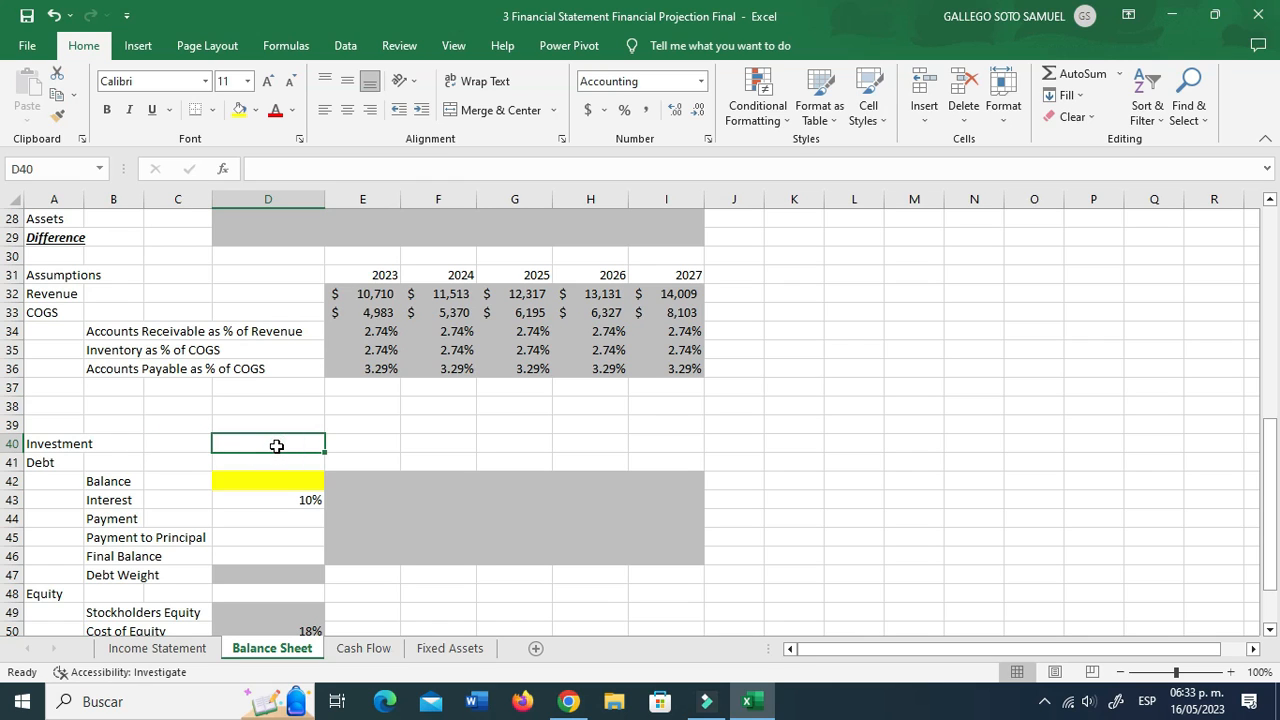
text(+)
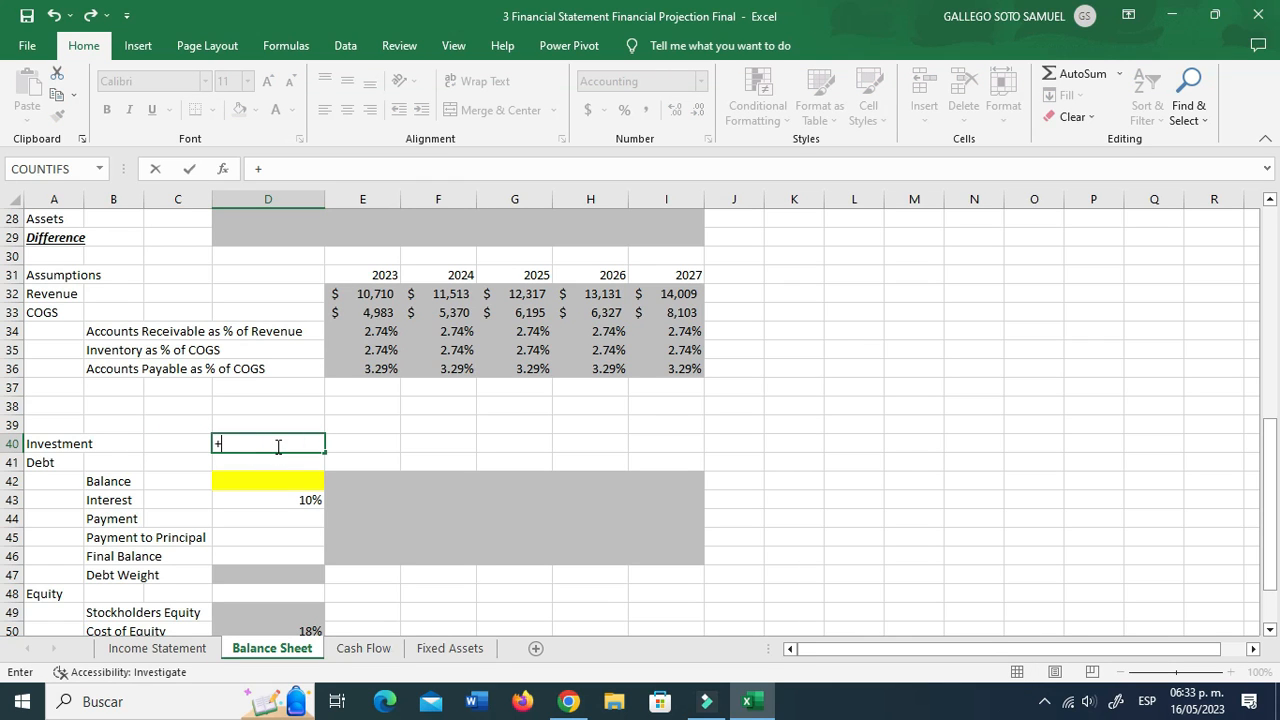
click(452, 648)
click(304, 331)
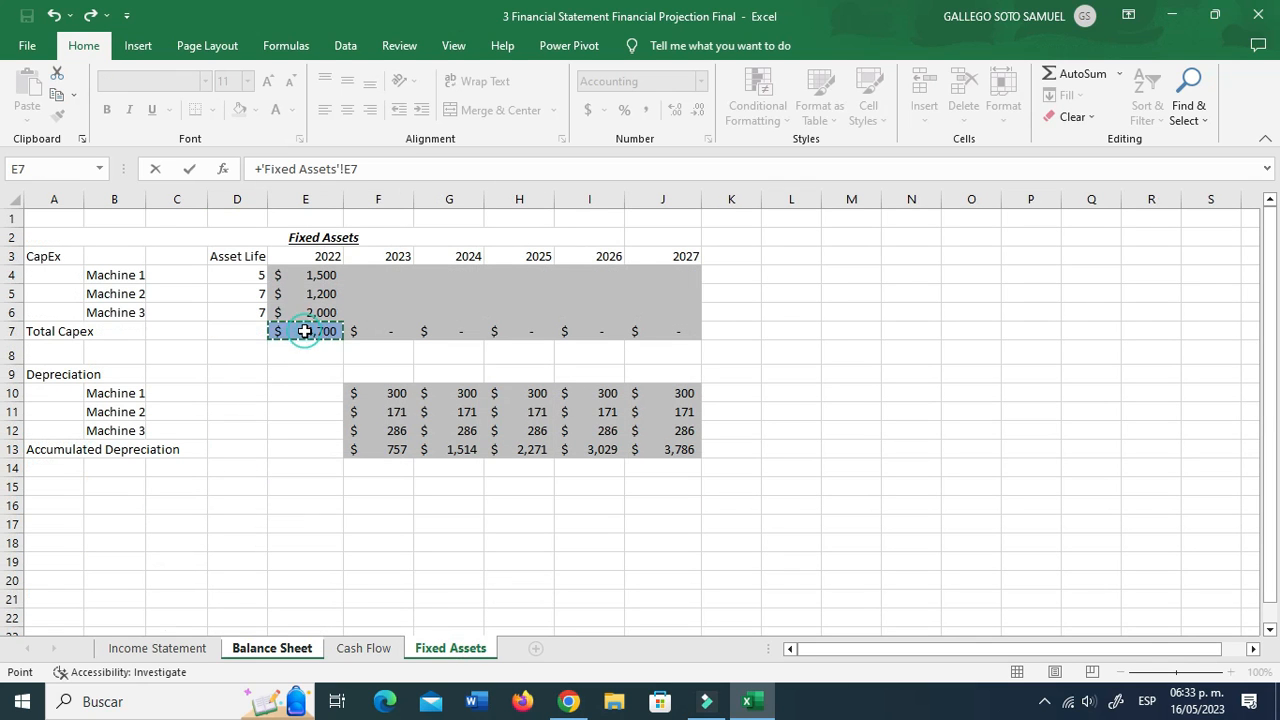
text(+)
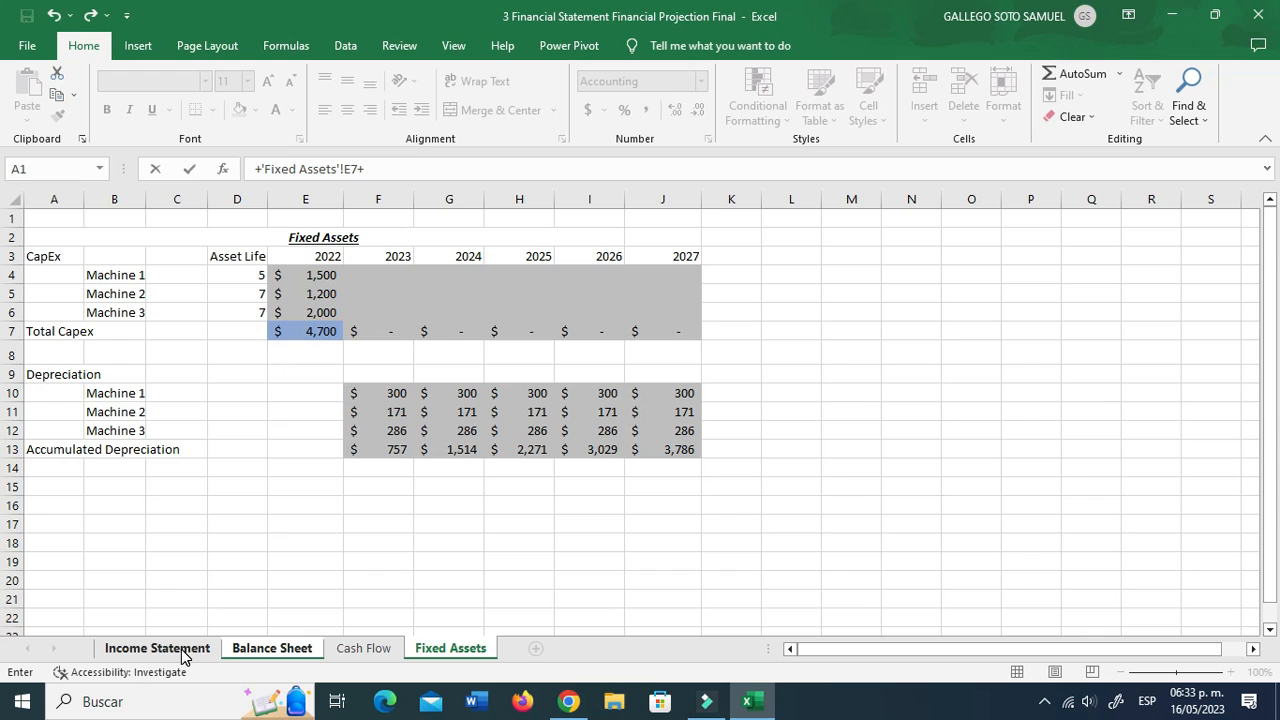
click(290, 648)
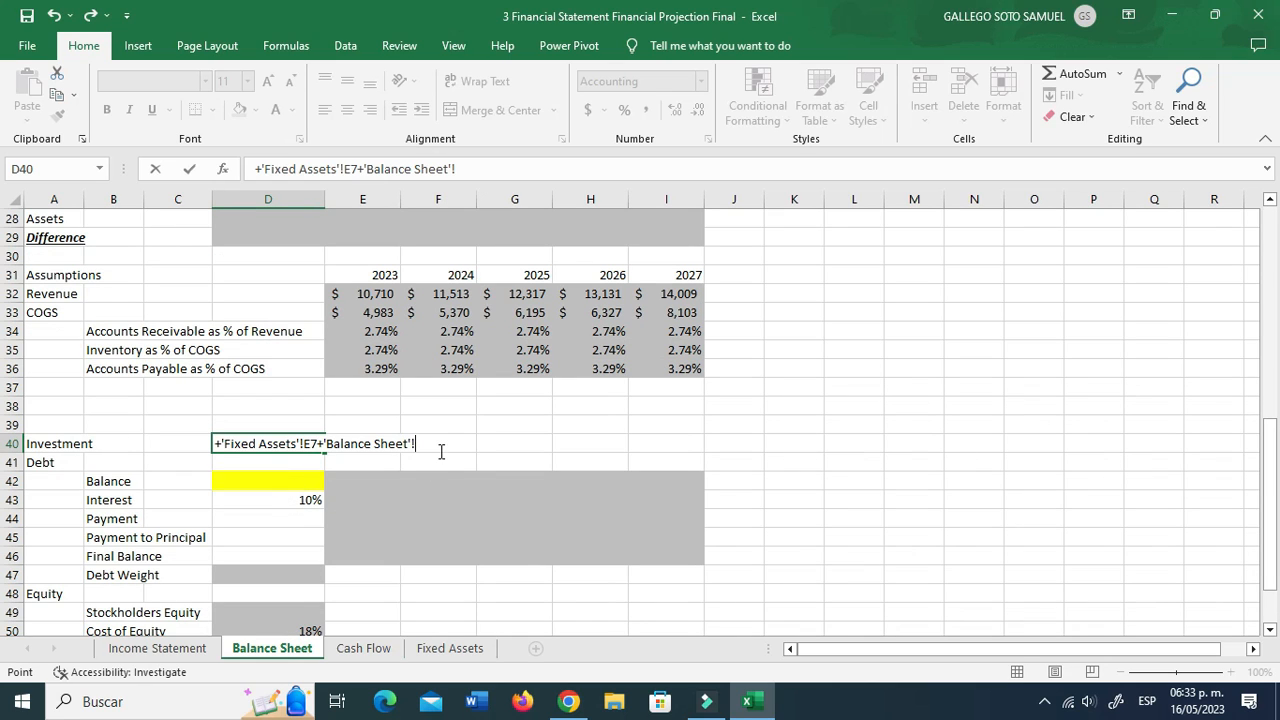
key(BackSpace)
key(BackSpace)
key(BackSpace)
key(BackSpace)
key(BackSpace)
key(BackSpace)
key(BackSpace)
key(BackSpace)
key(BackSpace)
key(BackSpace)
key(BackSpace)
key(BackSpace)
key(BackSpace)
key(BackSpace)
key(BackSpace)
key(BackSpace)
key(BackSpace)
key(BackSpace)
key(BackSpace)
key(BackSpace)
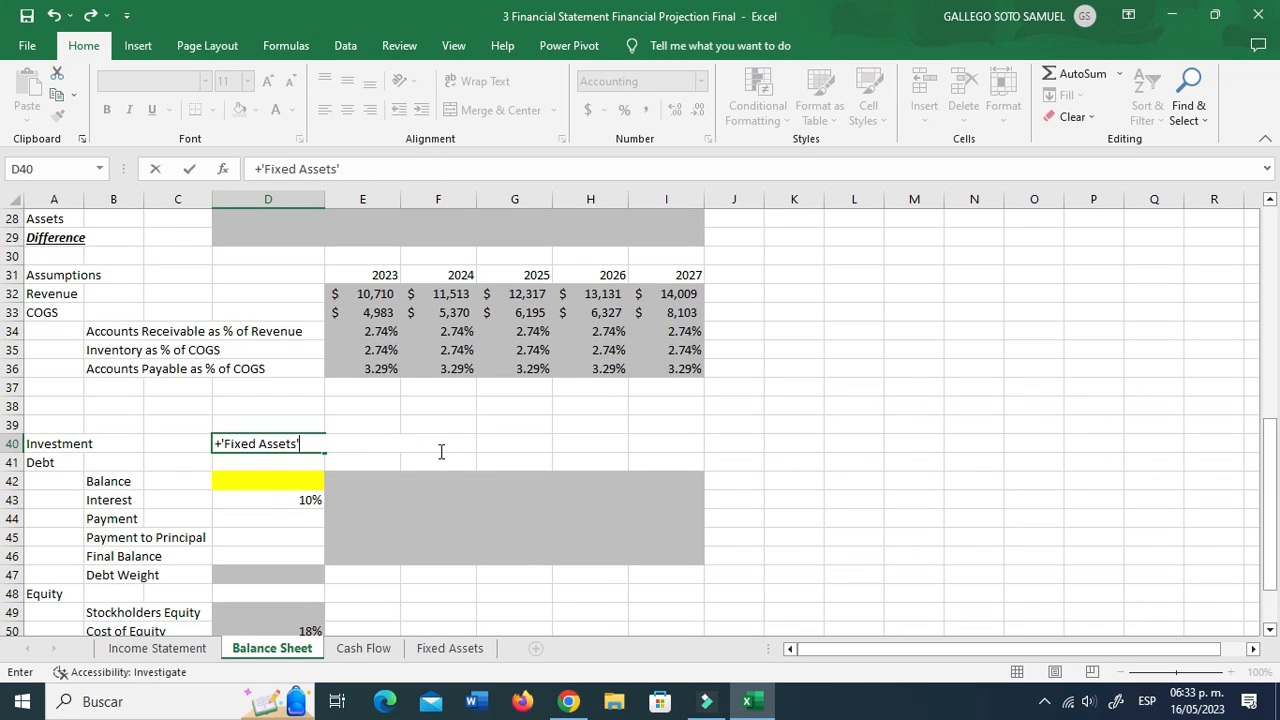
Step: Begin the Investment formula in D40 with 2023 Revenue times the Accounts Receivable percentage (E32*E34)
text(+)
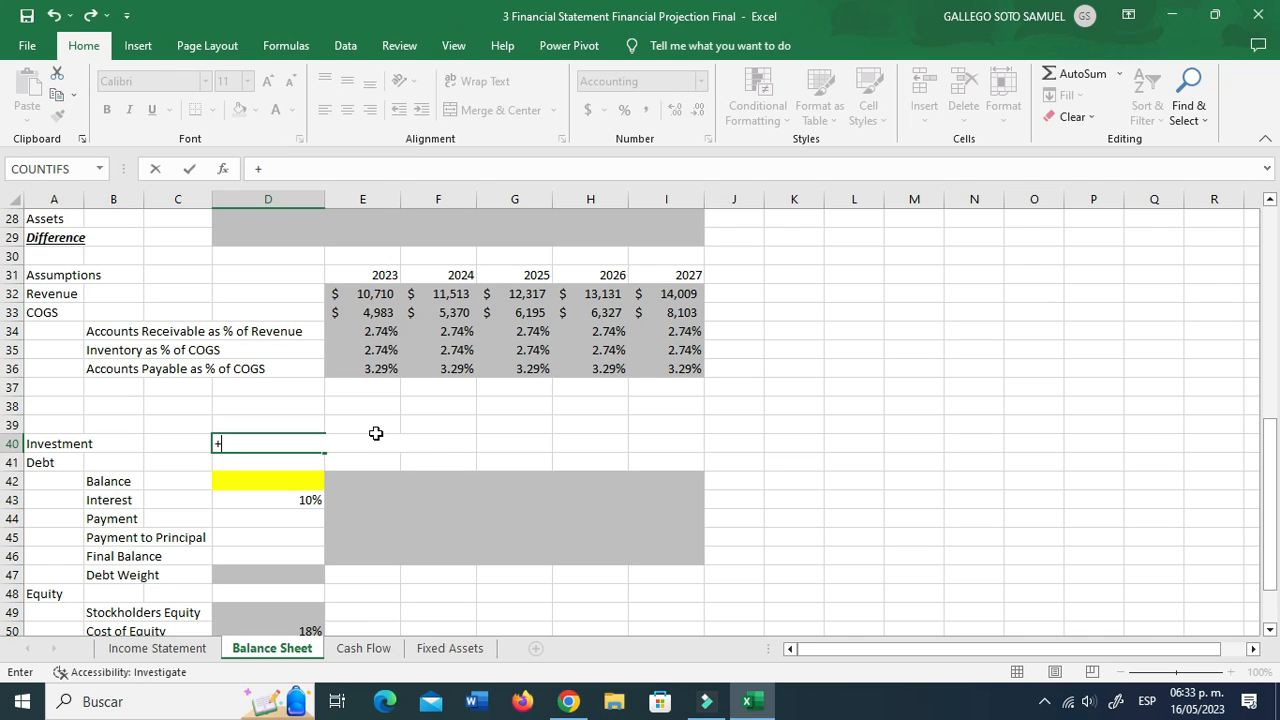
scroll(376, 433, up, 9)
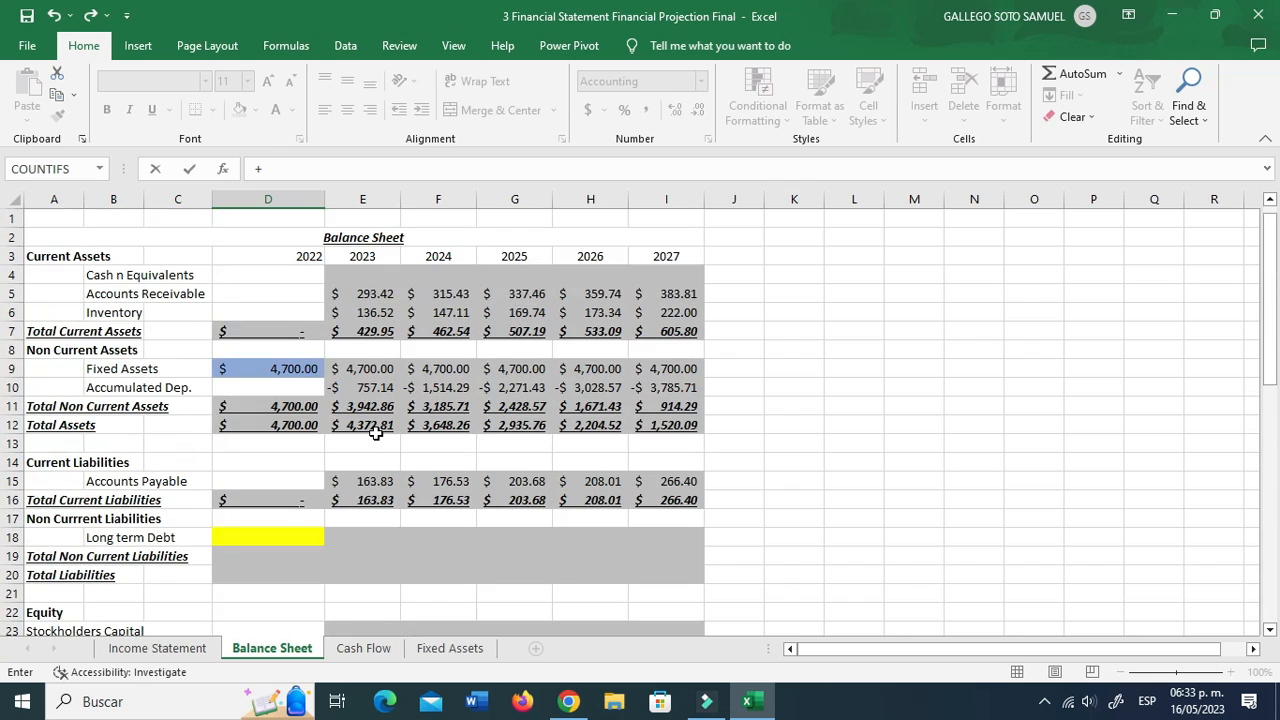
scroll(376, 433, down, 2)
scroll(376, 433, up, 2)
scroll(376, 433, down, 10)
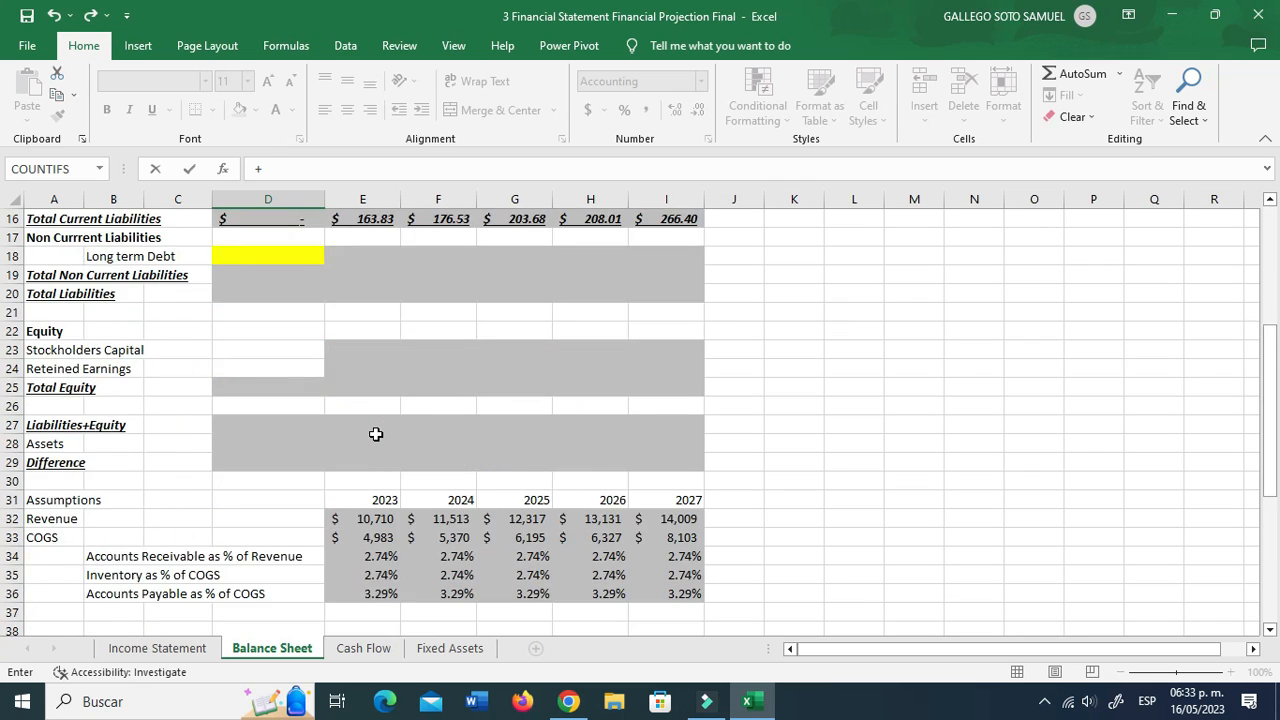
scroll(376, 434, up, 2)
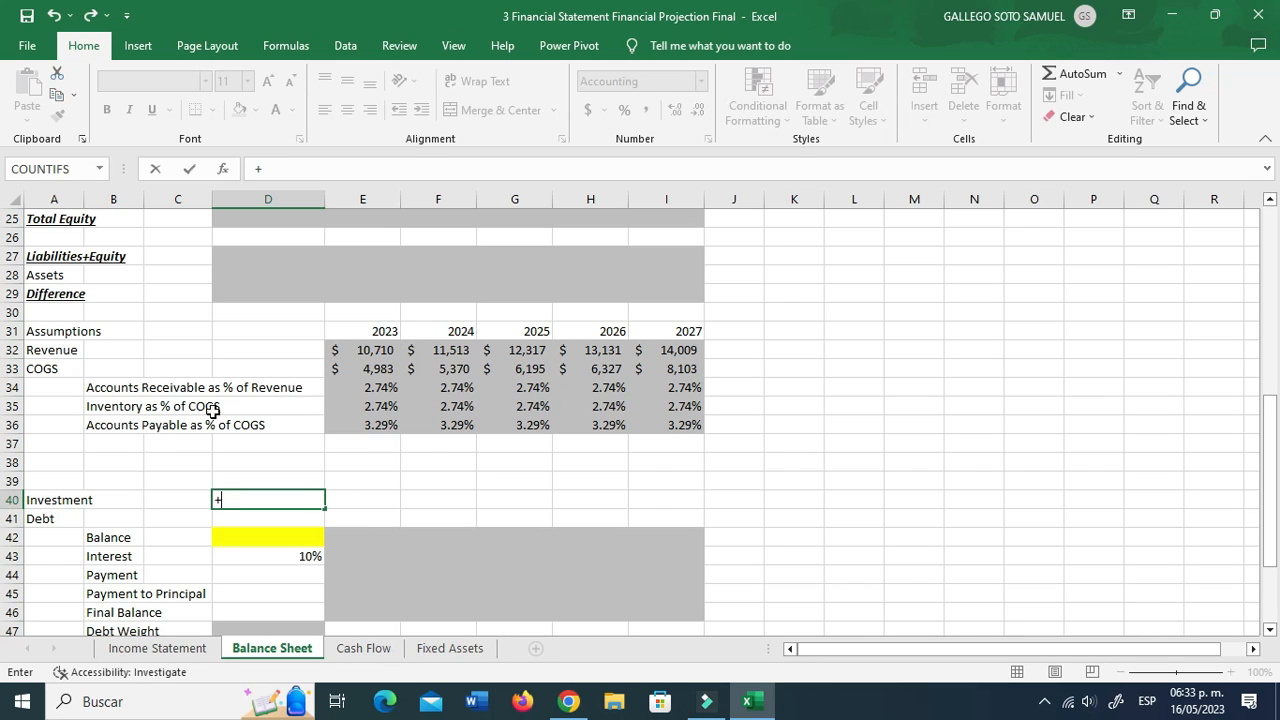
click(370, 351)
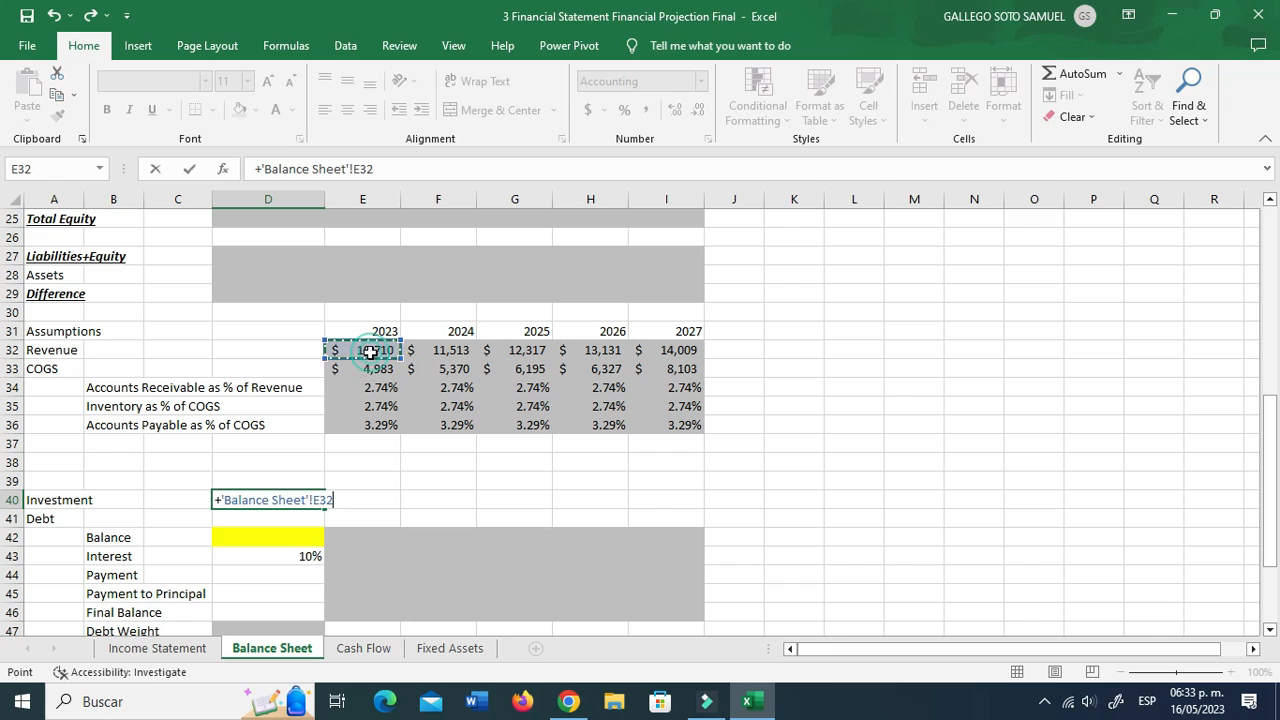
text(*)
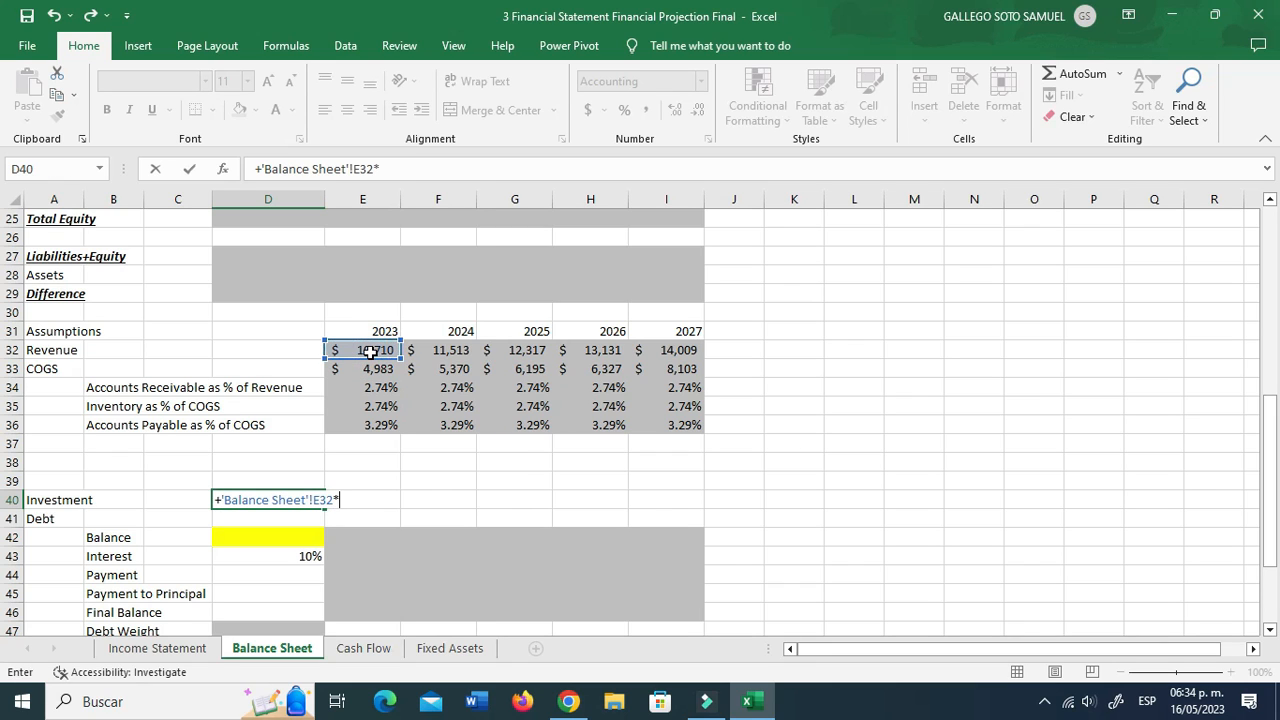
click(370, 389)
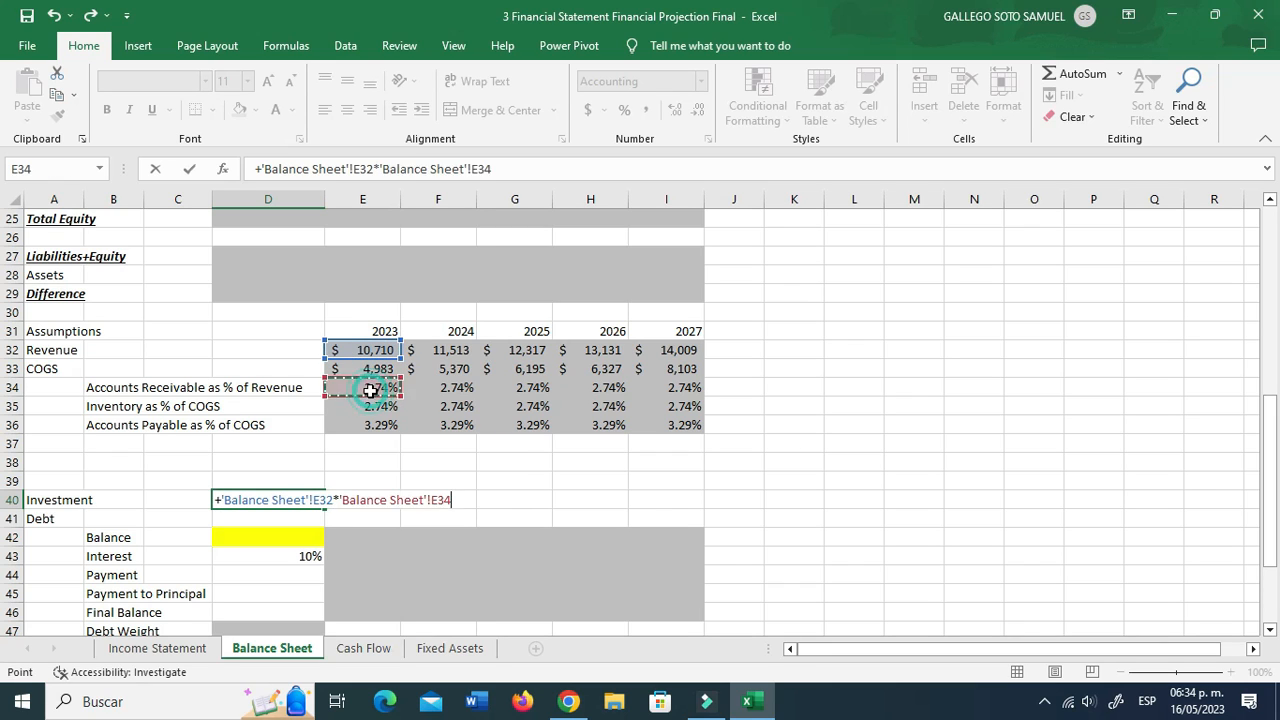
Step: In the Investment formula, add COGS times the Inventory percentage (E33*E35) and subtract COGS times the Accounts Payable percentage (E33*E36)
text(+)
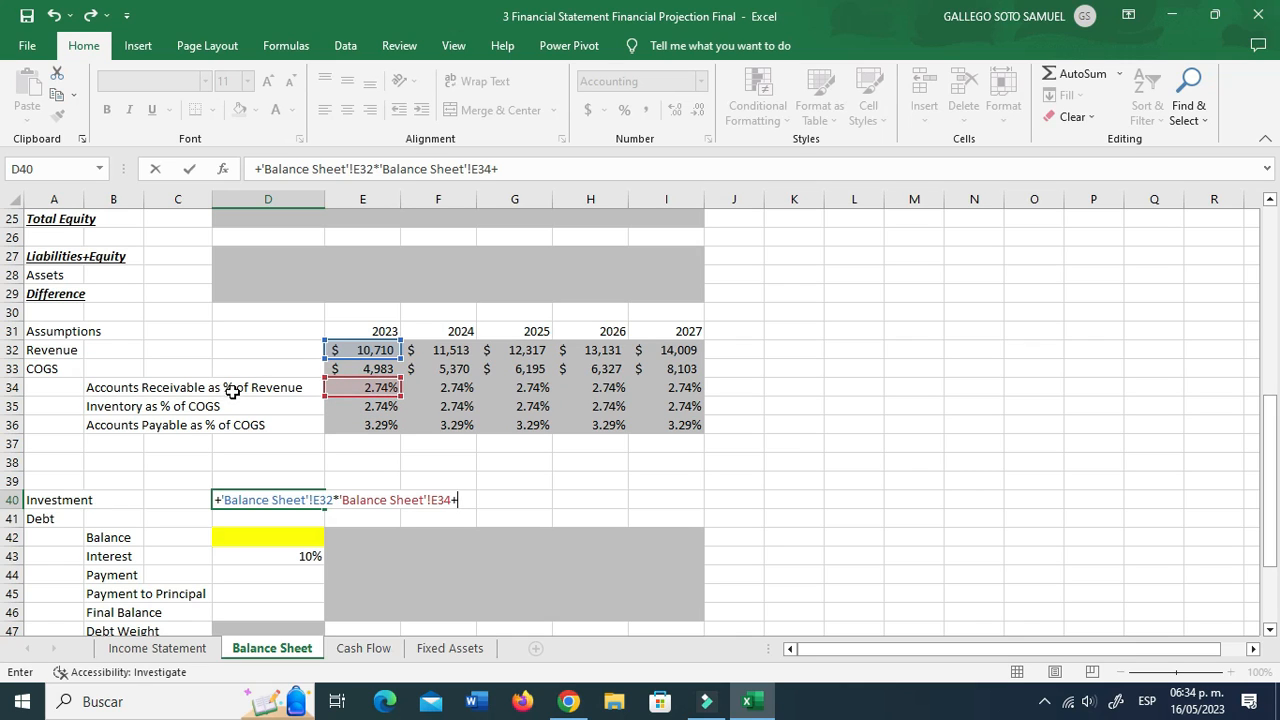
click(355, 369)
text(*)
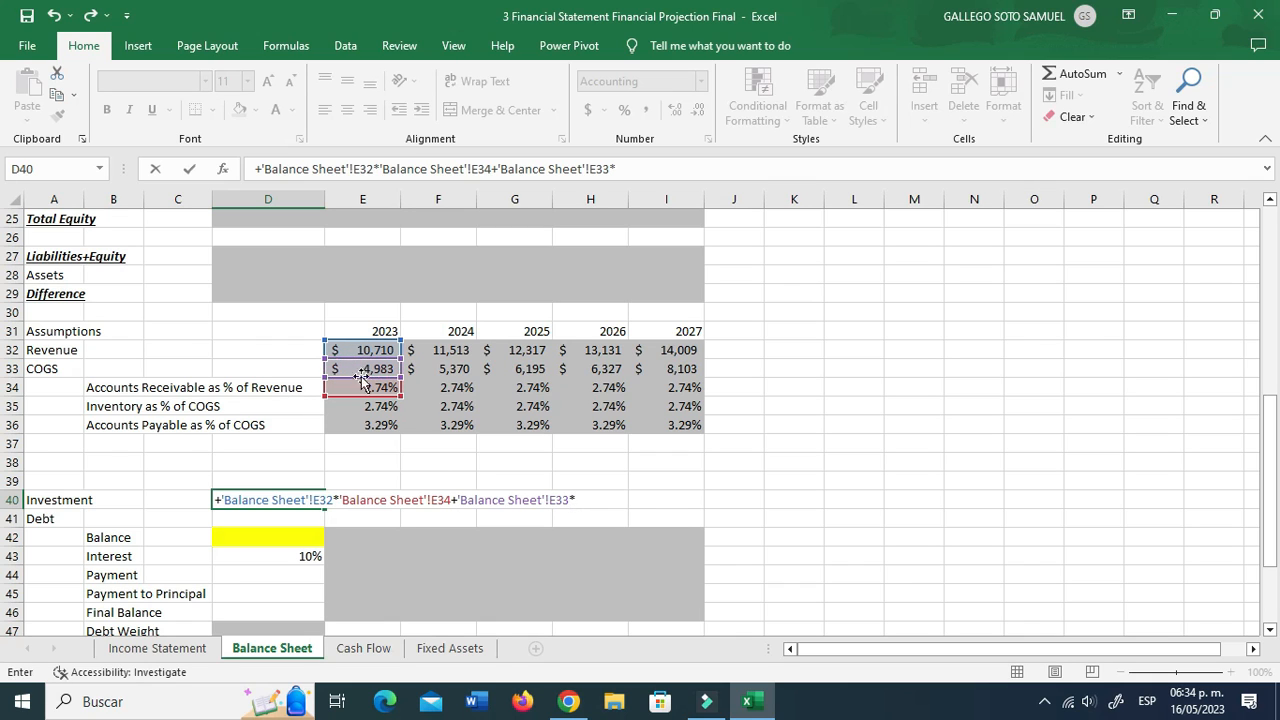
click(372, 406)
text(-)
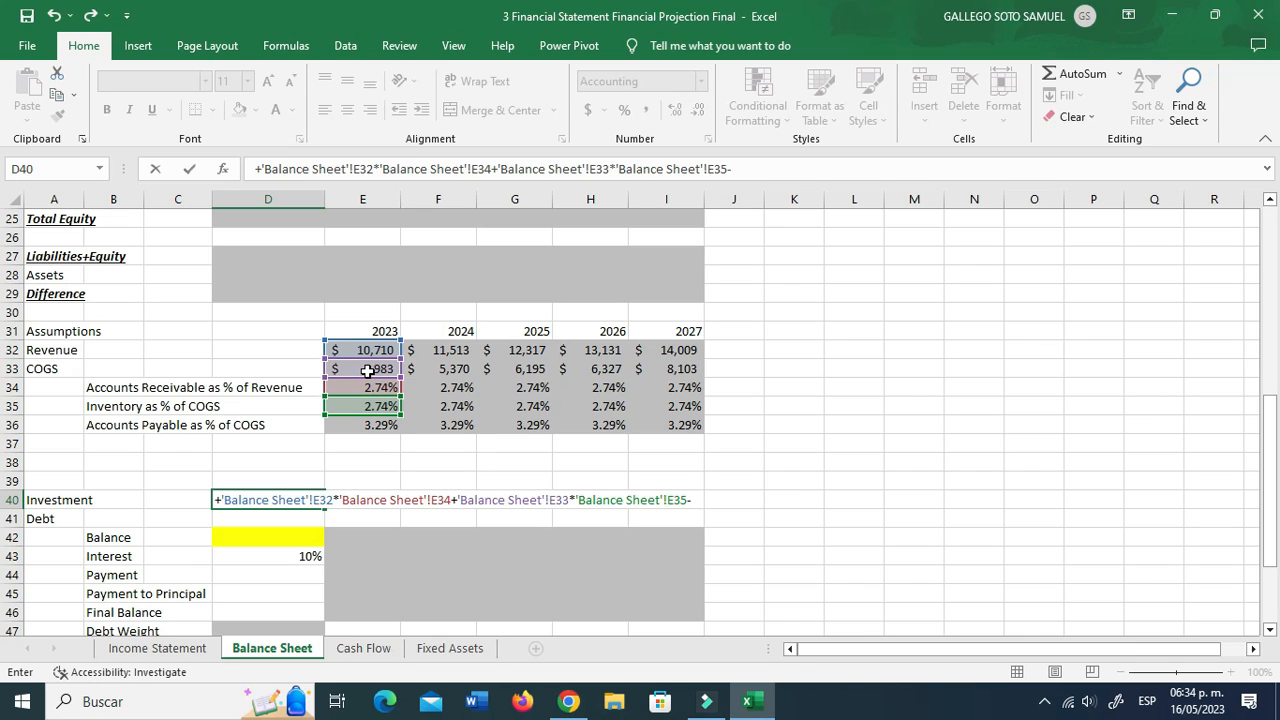
click(368, 370)
text(*)
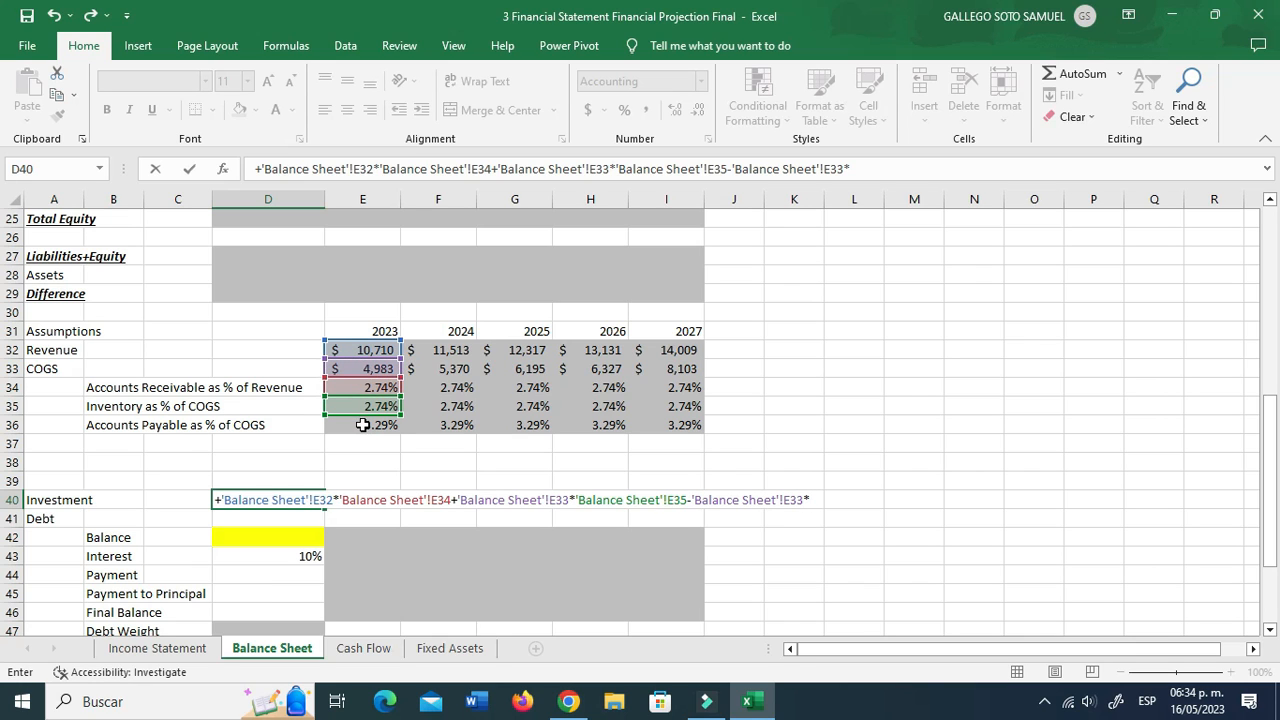
click(363, 427)
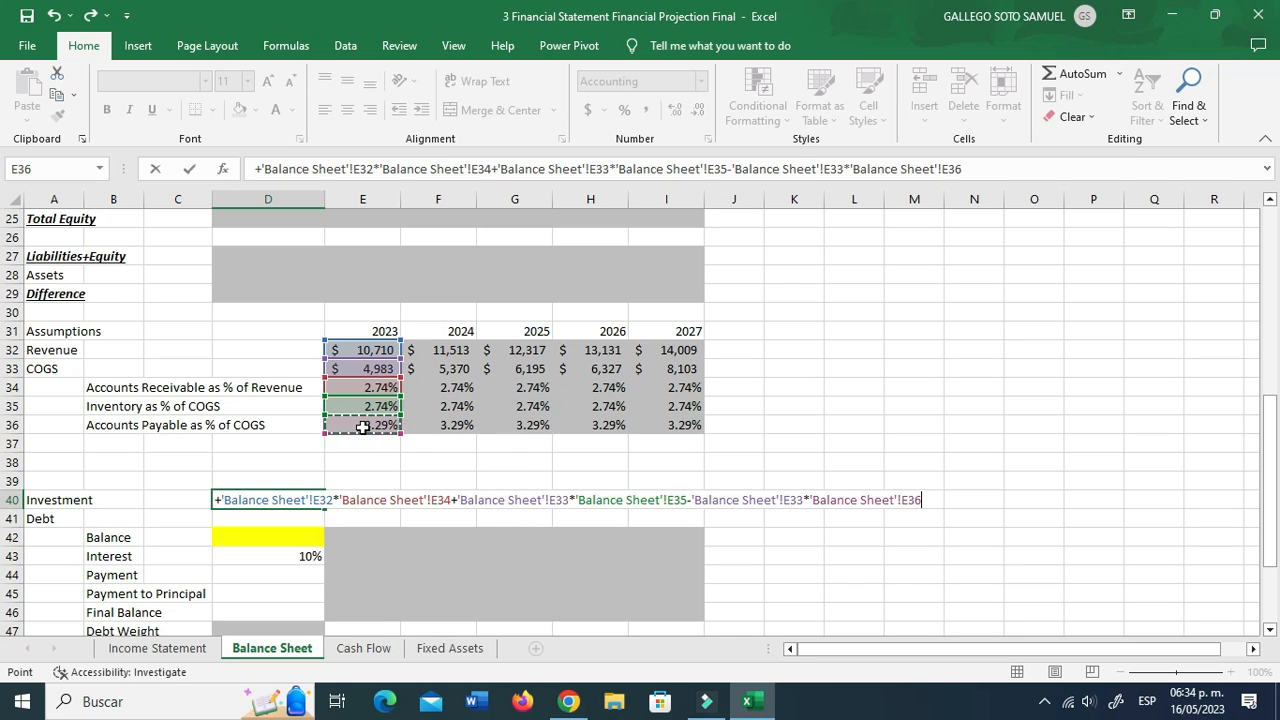
Step: Complete the Investment formula by adding the 2022 Total Capex from cell E7 of the Fixed Assets sheet
text(+)
click(450, 648)
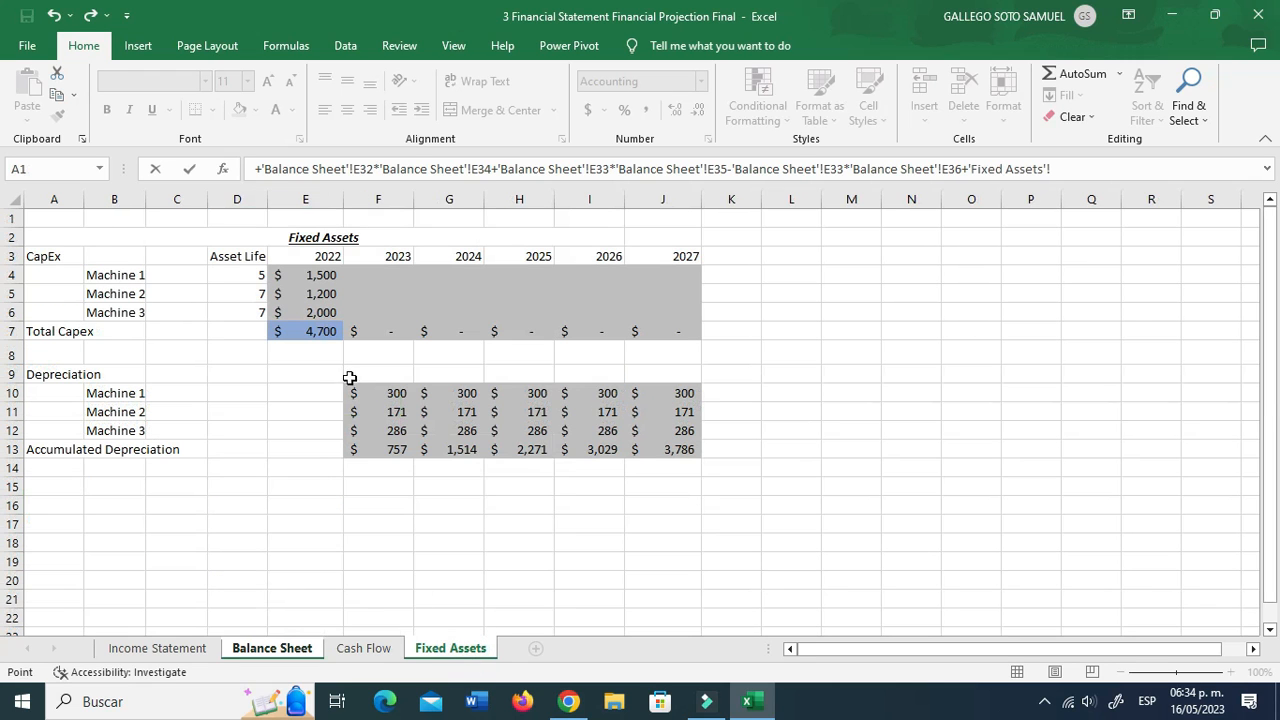
click(320, 331)
key(Return)
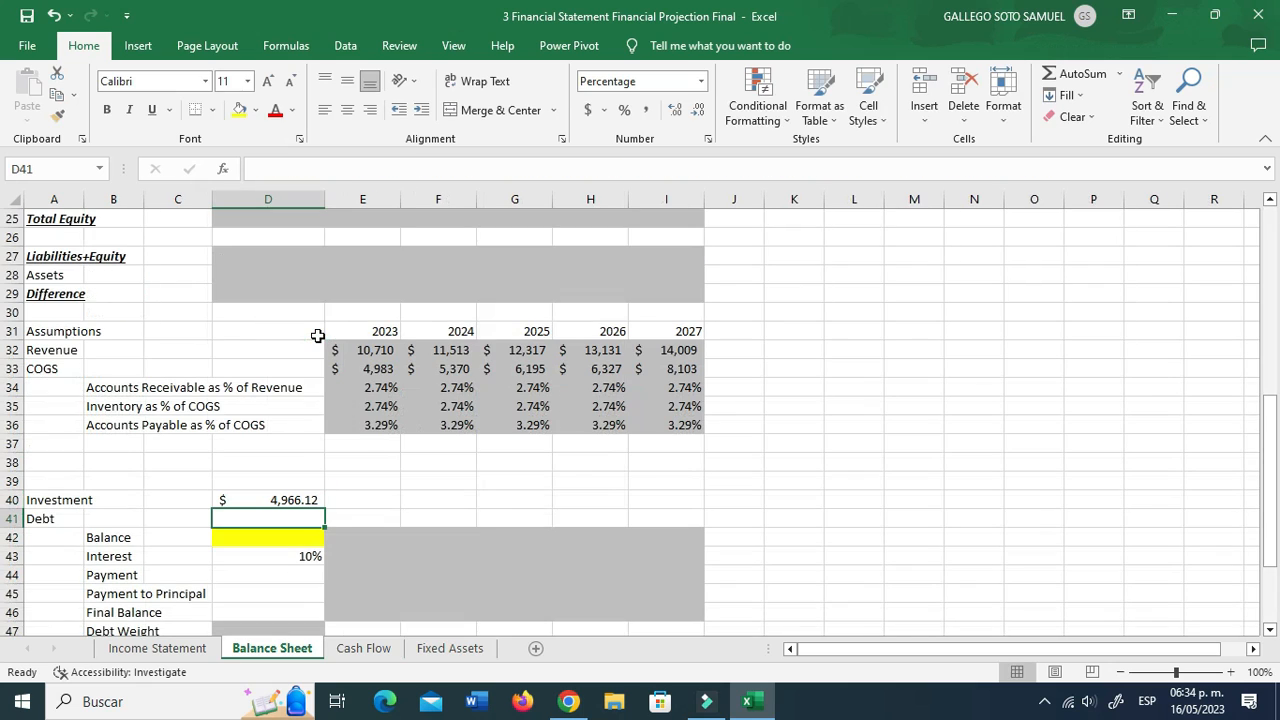
Step: Set the Debt Weight in D47 to 60%
scroll(349, 443, down, 2)
click(300, 425)
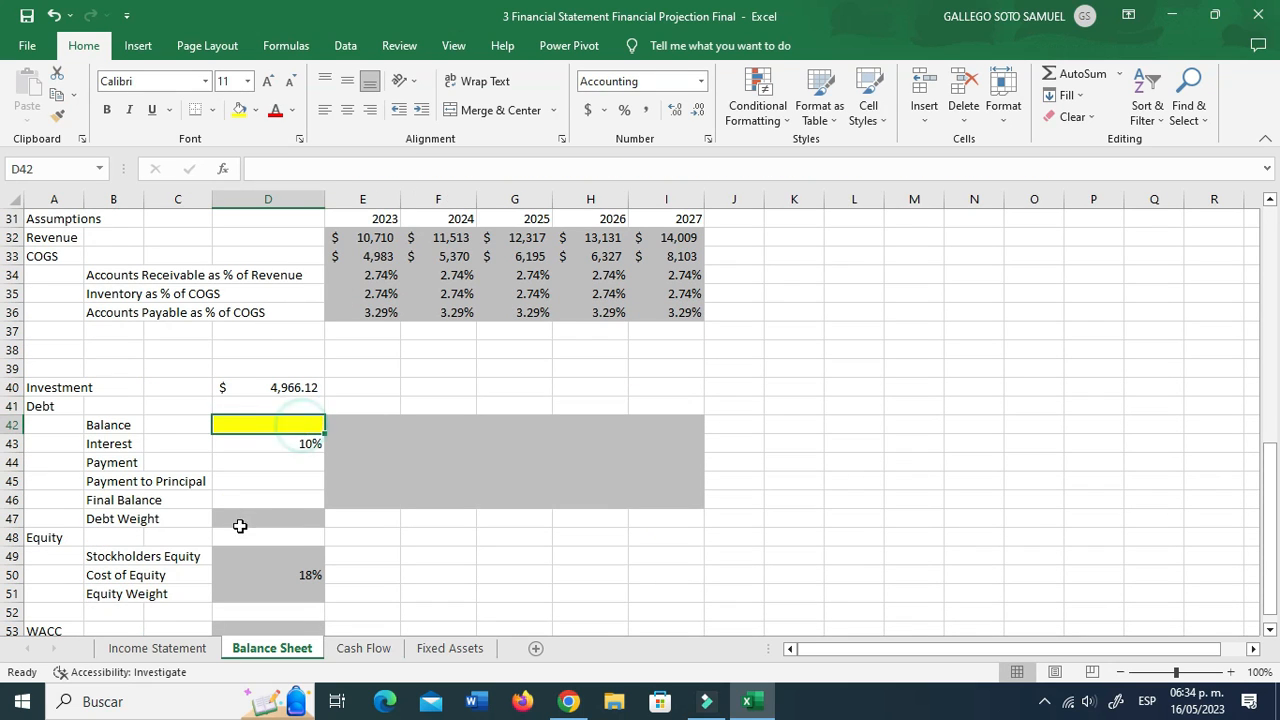
click(306, 518)
text(60)
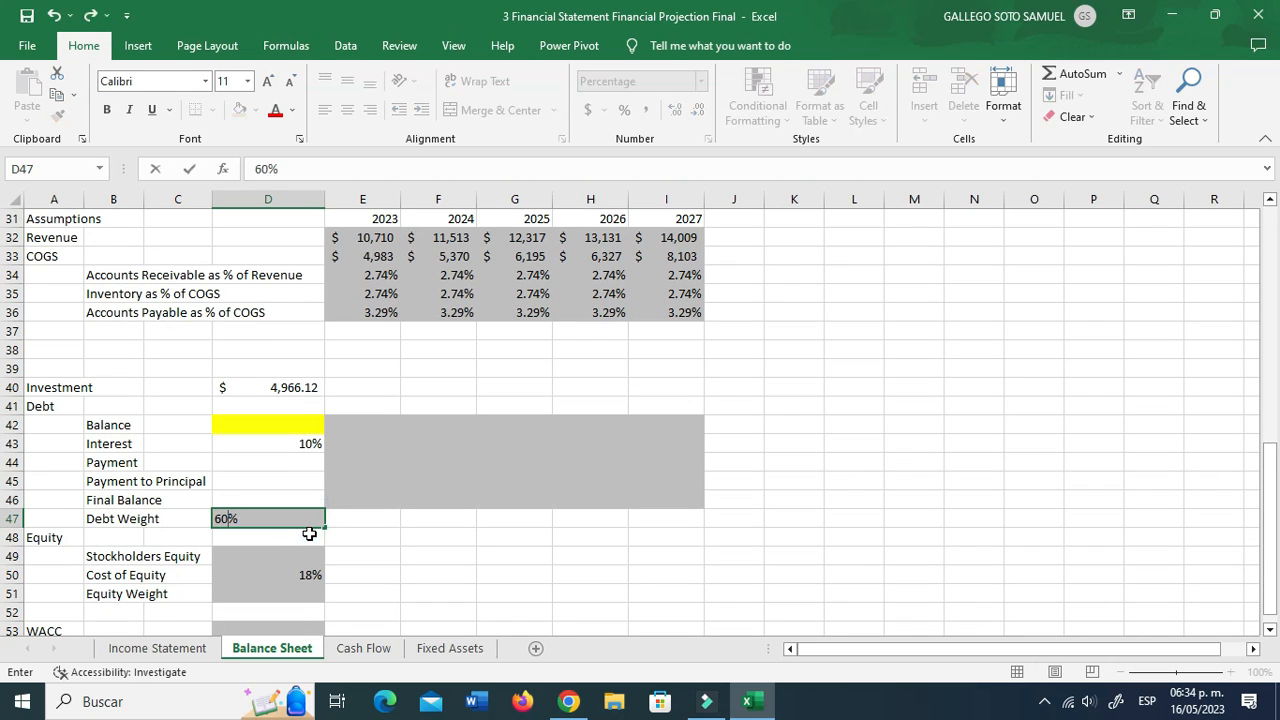
key(Up)
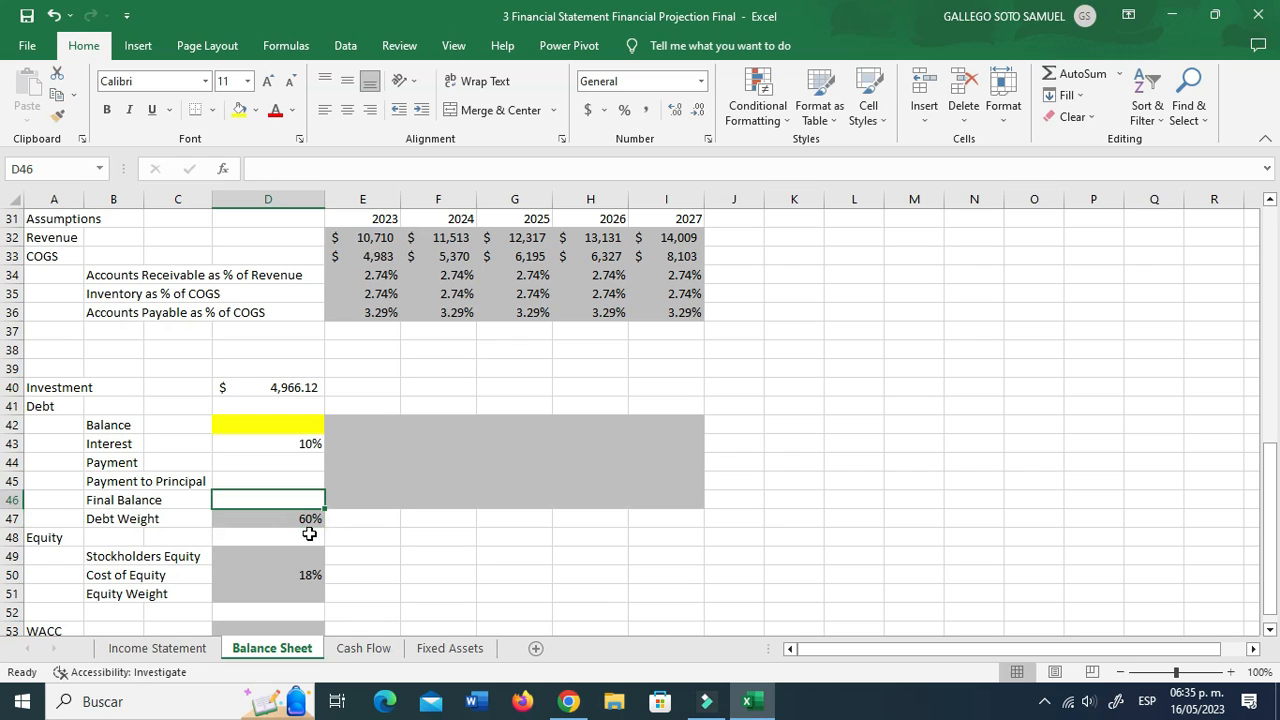
Step: Calculate the 2022 debt Balance in D42 as the Investment multiplied by the Debt Weight (D40*D47)
key(Up)
key(Up)
key(Up)
key(Up)
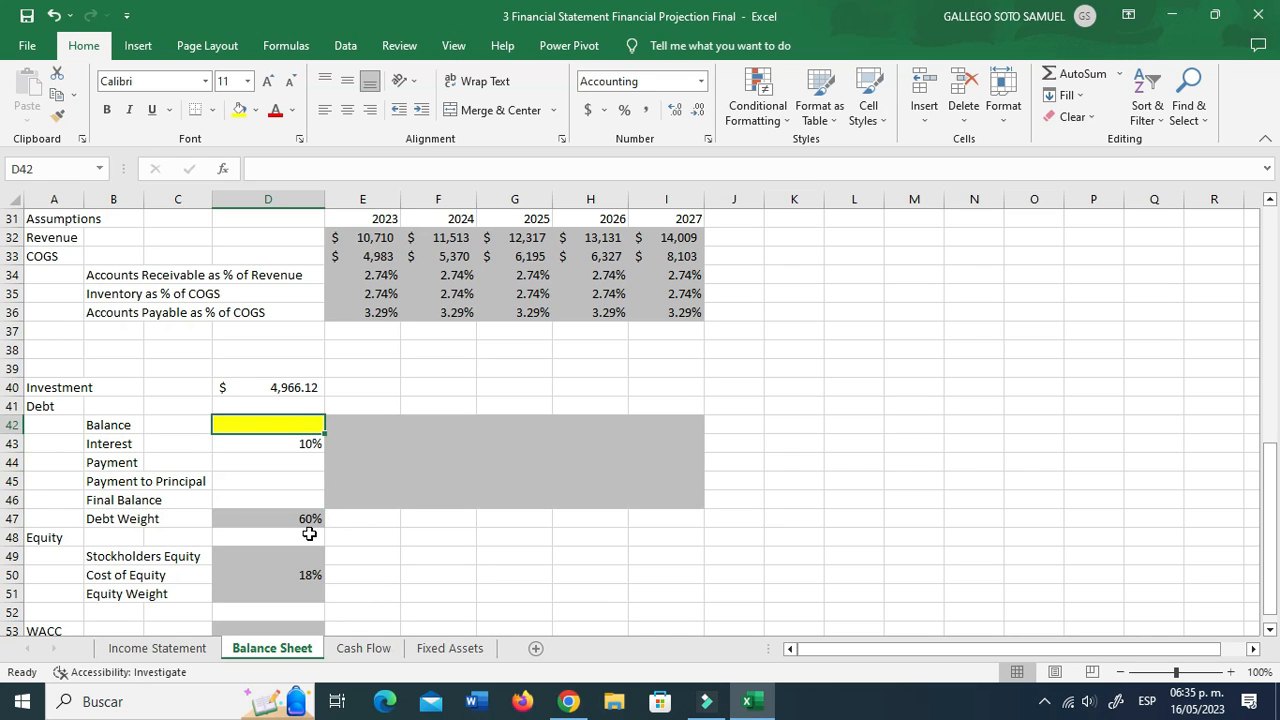
text(+)
key(Up)
key(Up)
text(*)
key(Down)
key(Down)
key(Down)
key(Down)
key(Down)
key(Return)
Step: Link the 2023 debt Balance in E42 to the 2022 Balance in D42
key(Up)
key(Up)
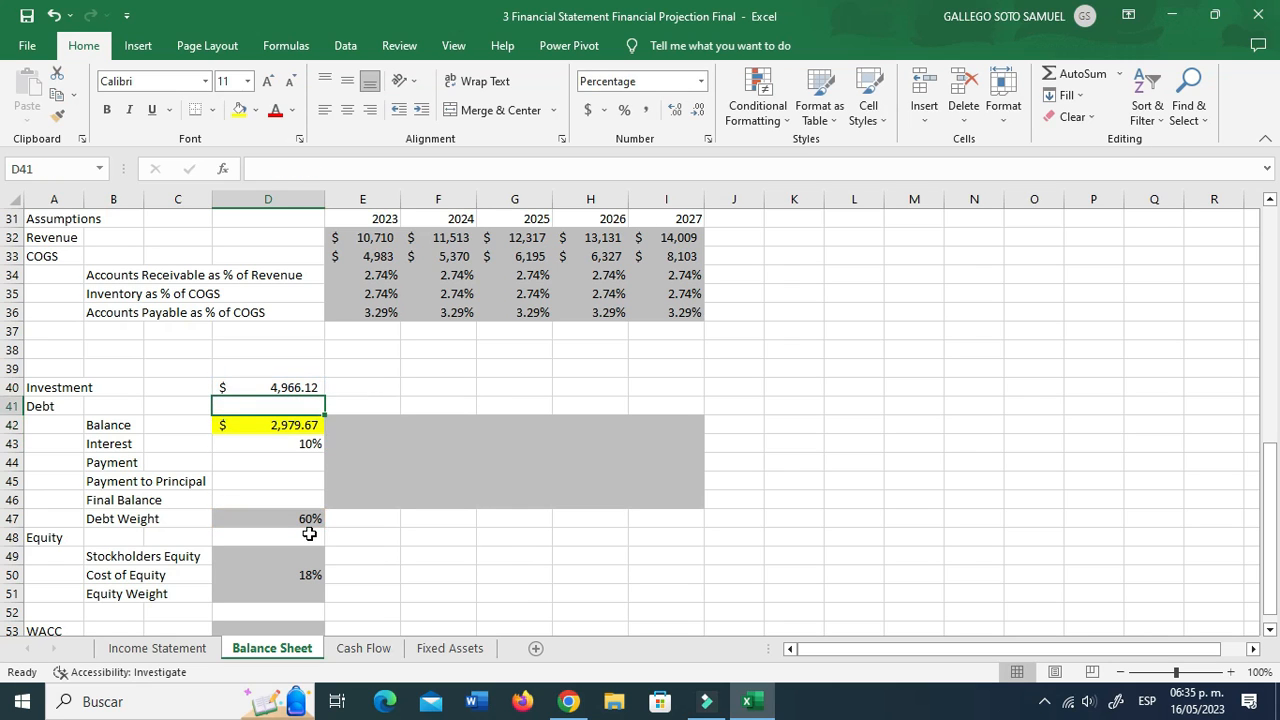
key(Down)
key(Right)
text(+)
key(Left)
key(ctrl+Return)
key(Down)
text(+)
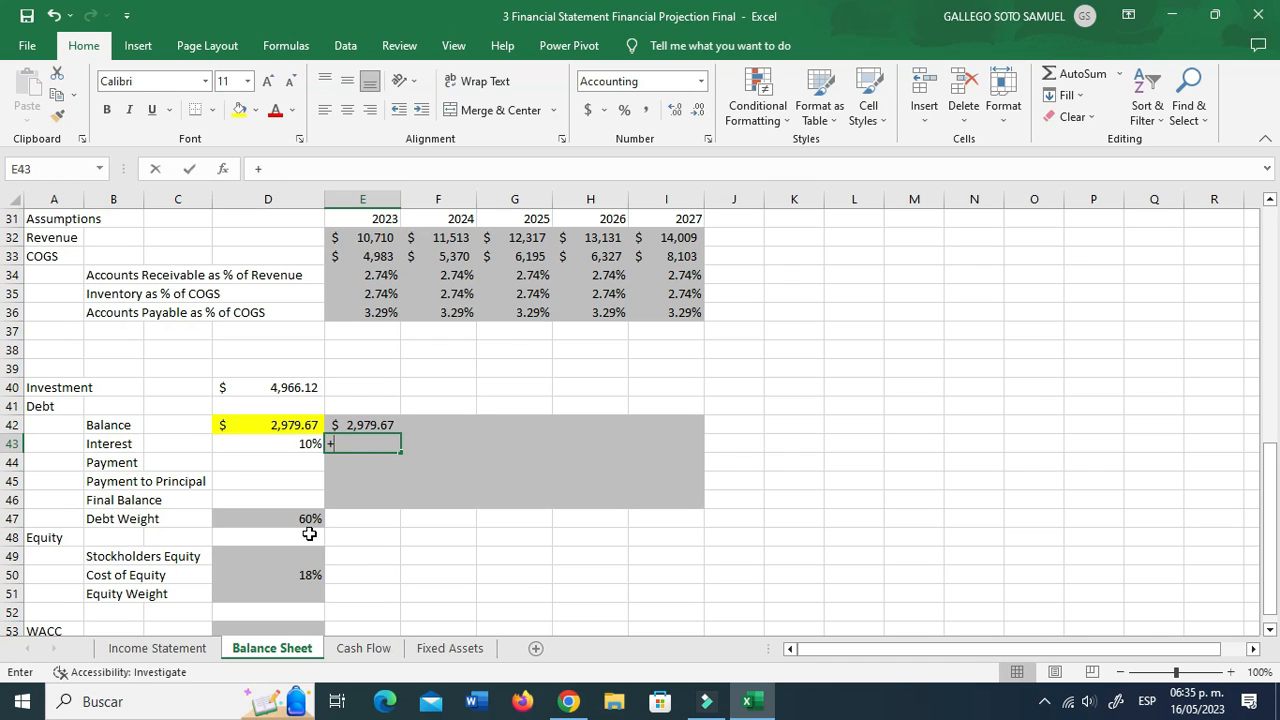
key(Left)
text(*)
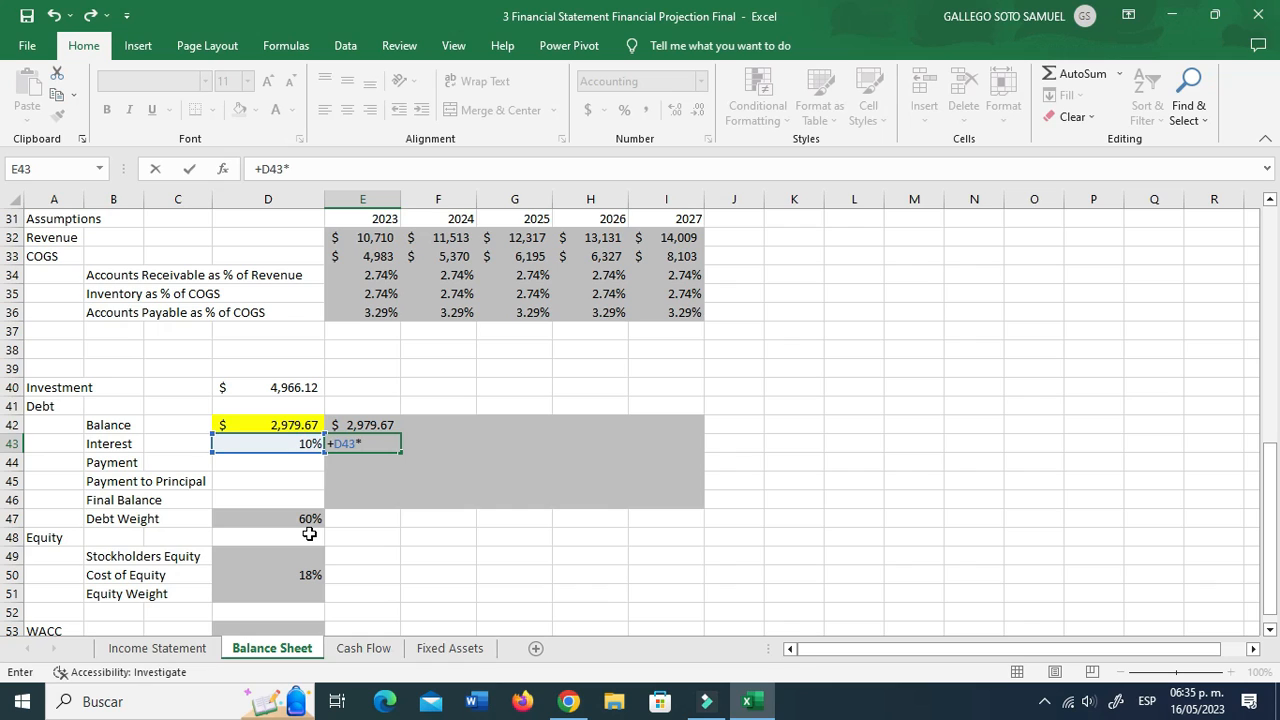
key(Escape)
Step: Calculate the 2023 debt Interest in E43 as the Balance multiplied by the fixed interest rate (E42*$D$43)
text(+)
key(Up)
text(*)
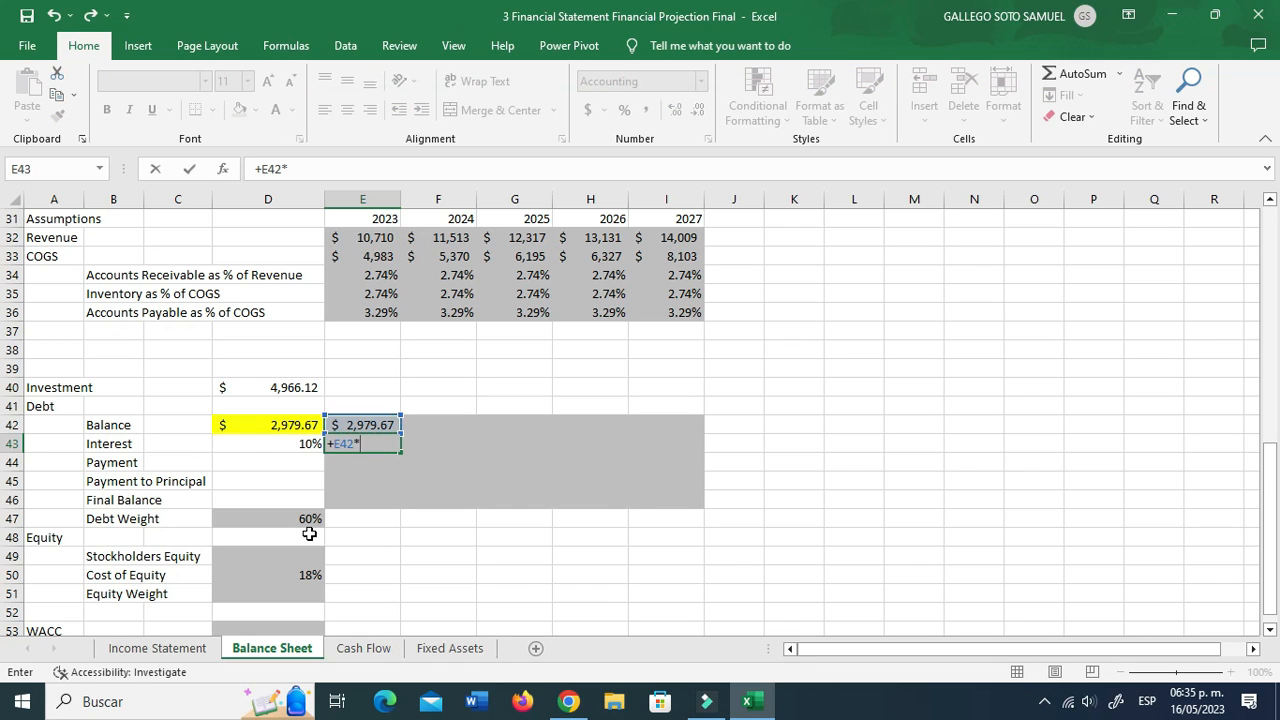
key(Left)
key(F4)
key(shift+Return)
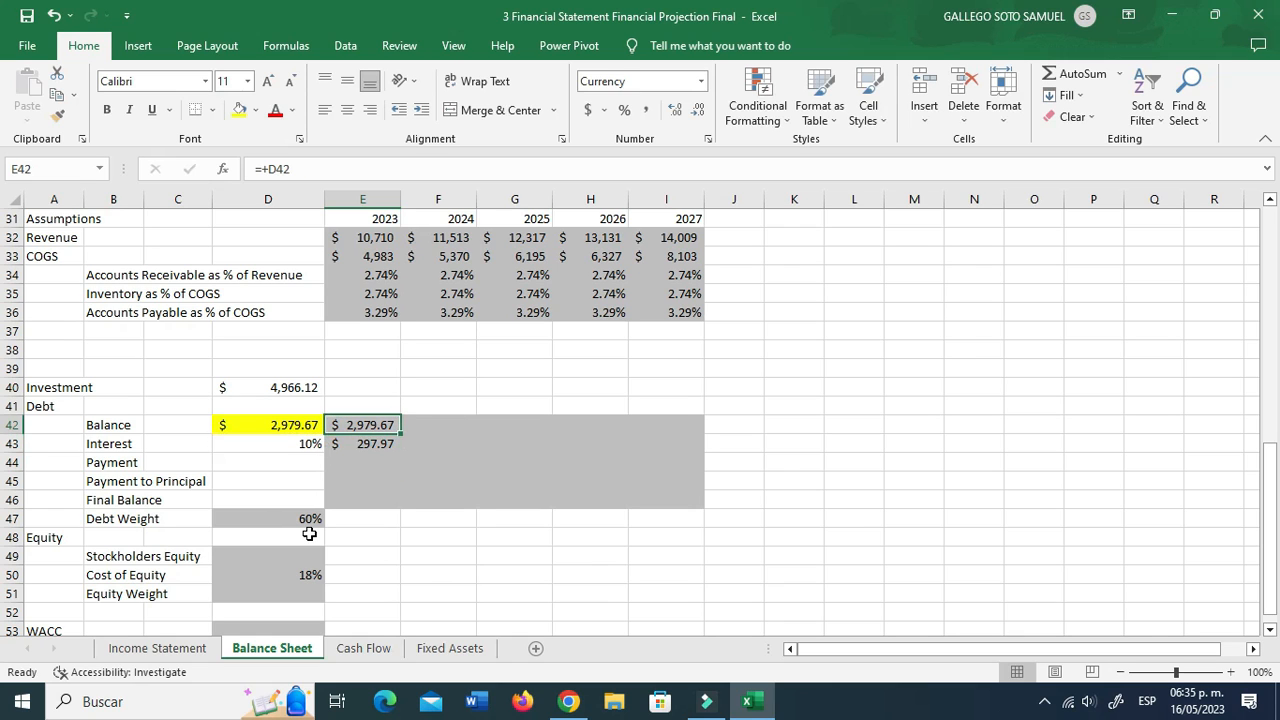
Step: Calculate the 2023 debt Payment in E44 with PMT, using the rate in D43, 5 periods and the negative Balance in D42
key(Down)
key(Down)
text(+pmt()
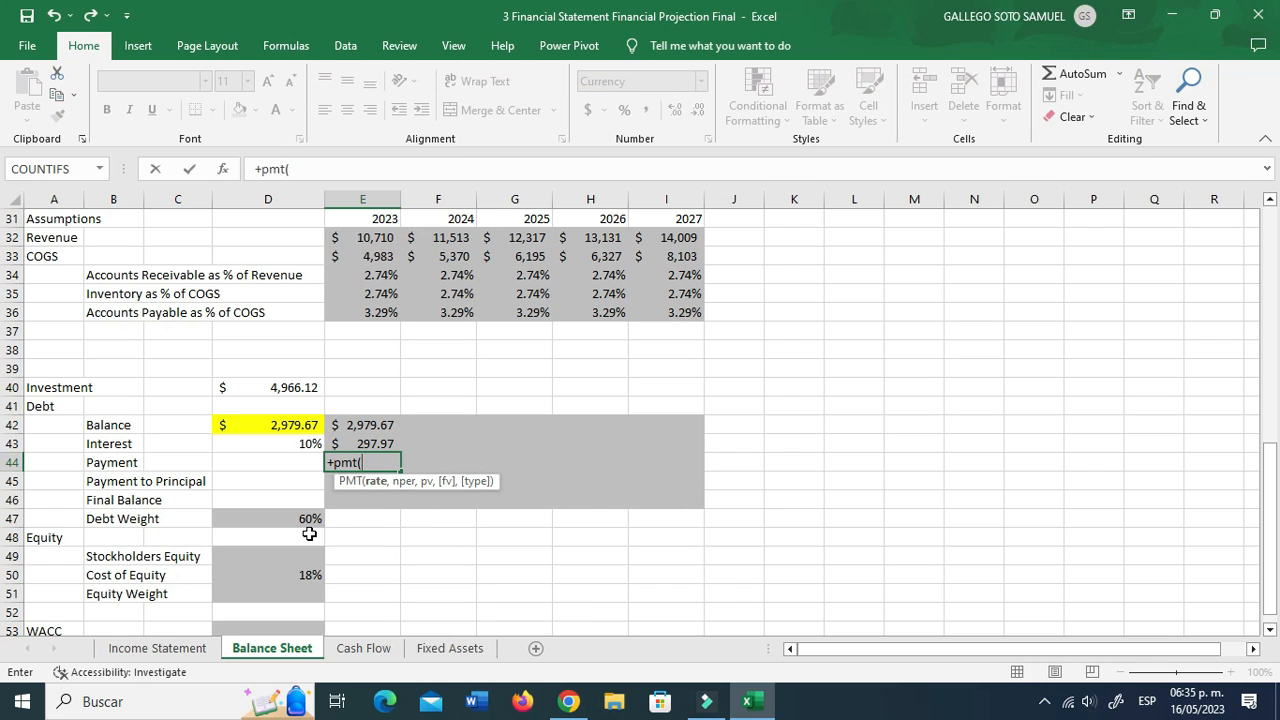
key(Up)
key(Left)
text(,)
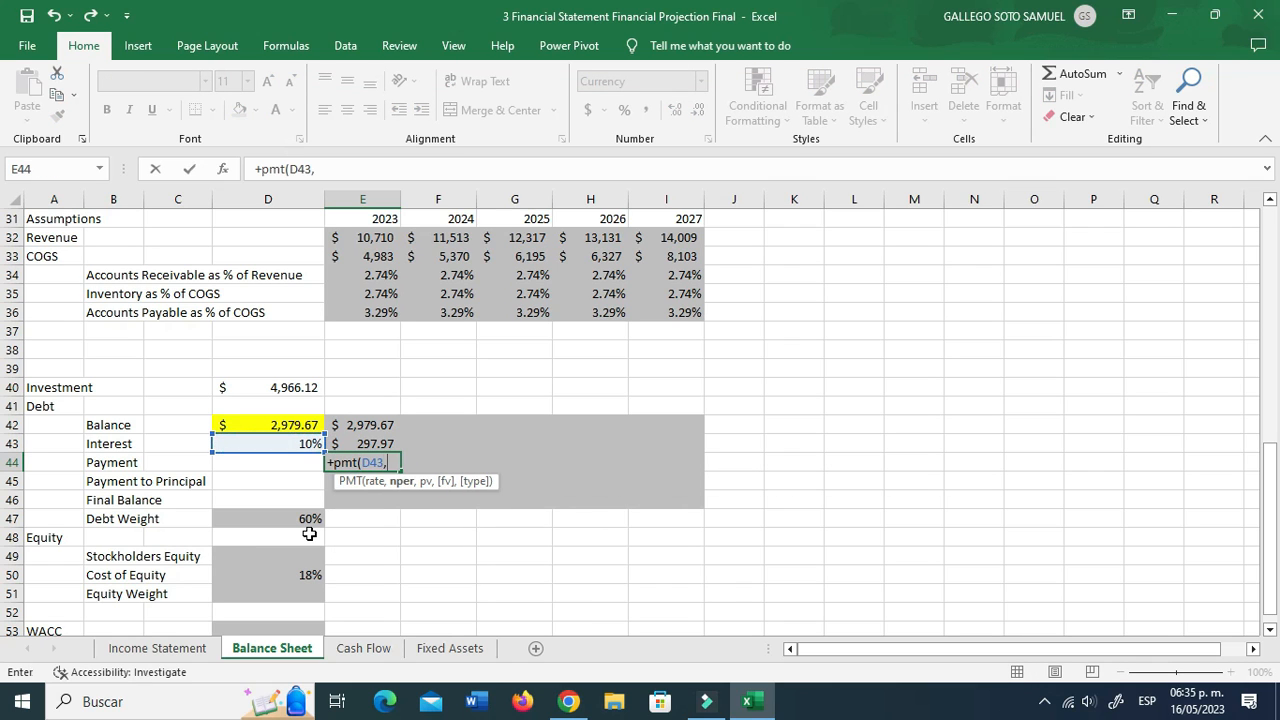
text(5,)
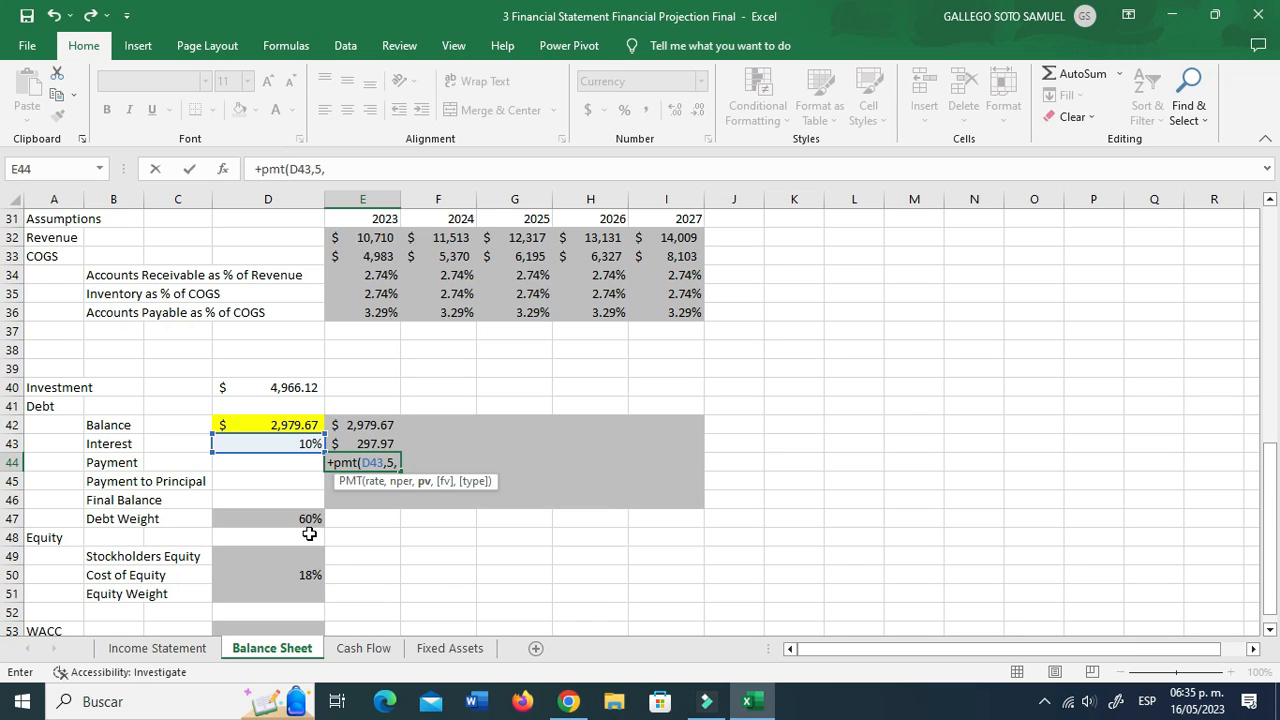
text(-)
key(Up)
key(Left)
key(Up)
key(Return)
key(Up)
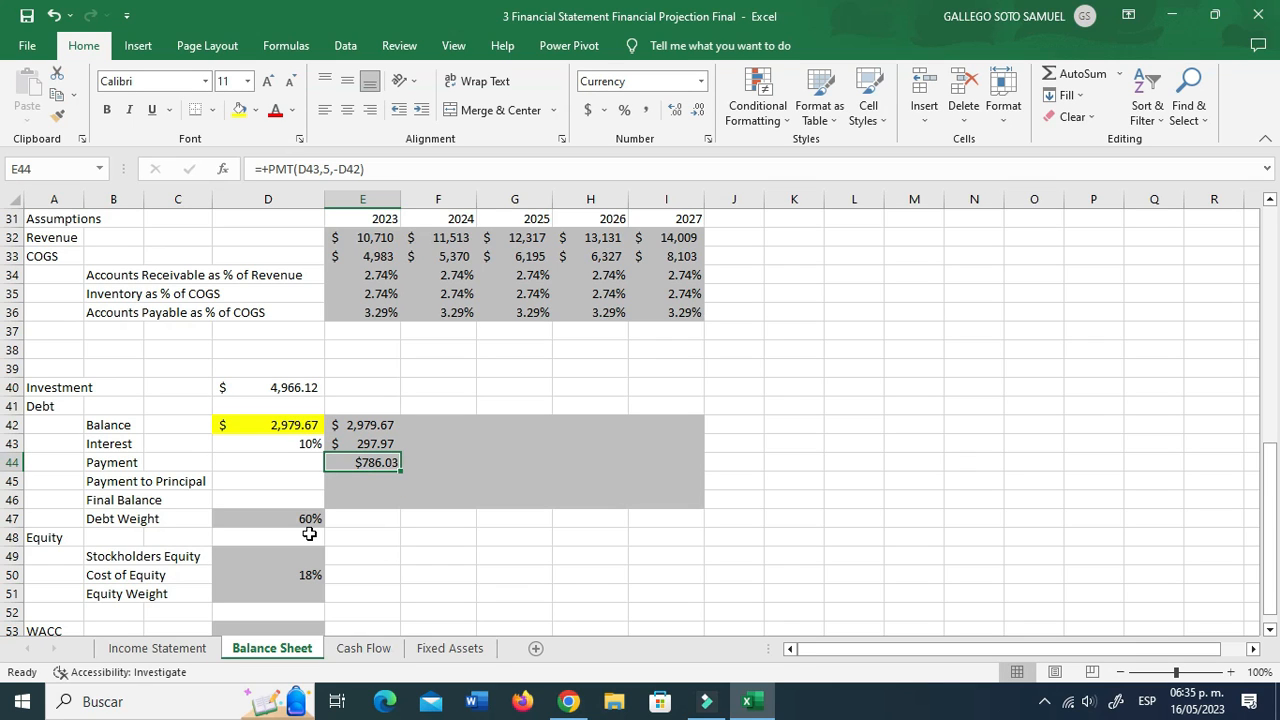
Step: Link the 2024 Payment in F44 to E44 and fill it through I44, and fill the Interest formula from E43 through I43
key(Right)
text(+)
key(Left)
key(ctrl+Return)
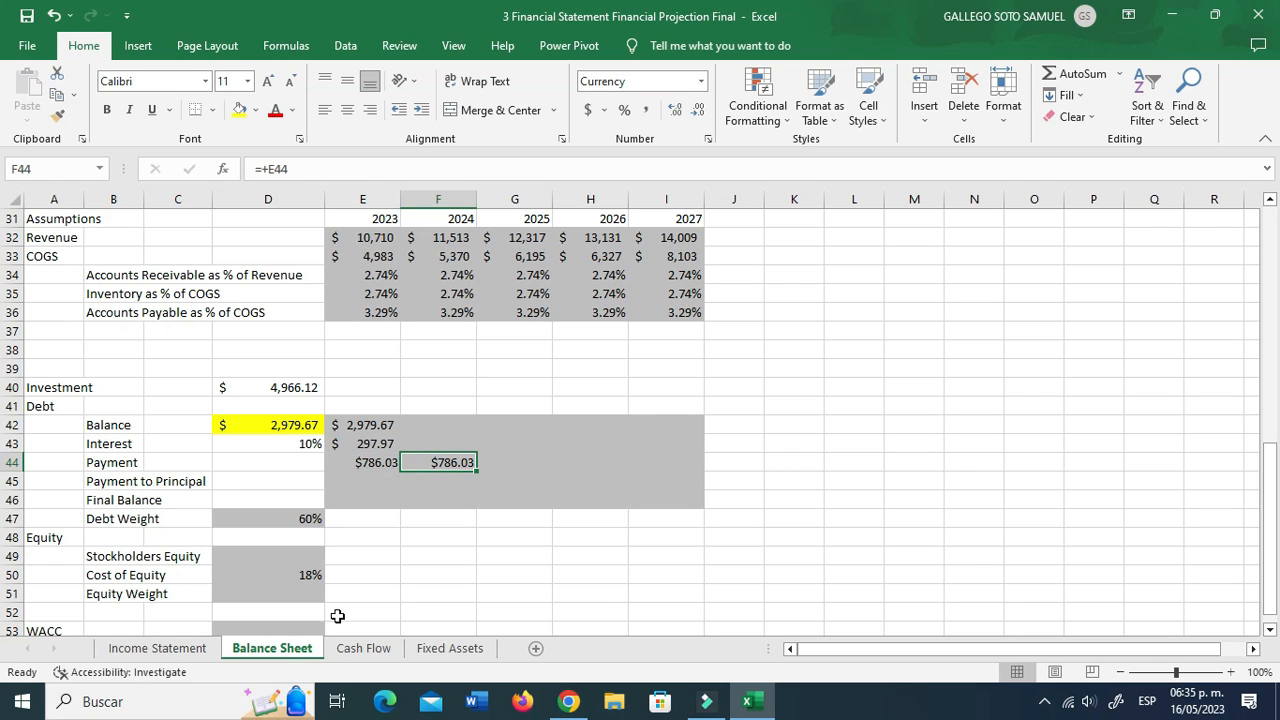
drag(477, 470, 674, 478)
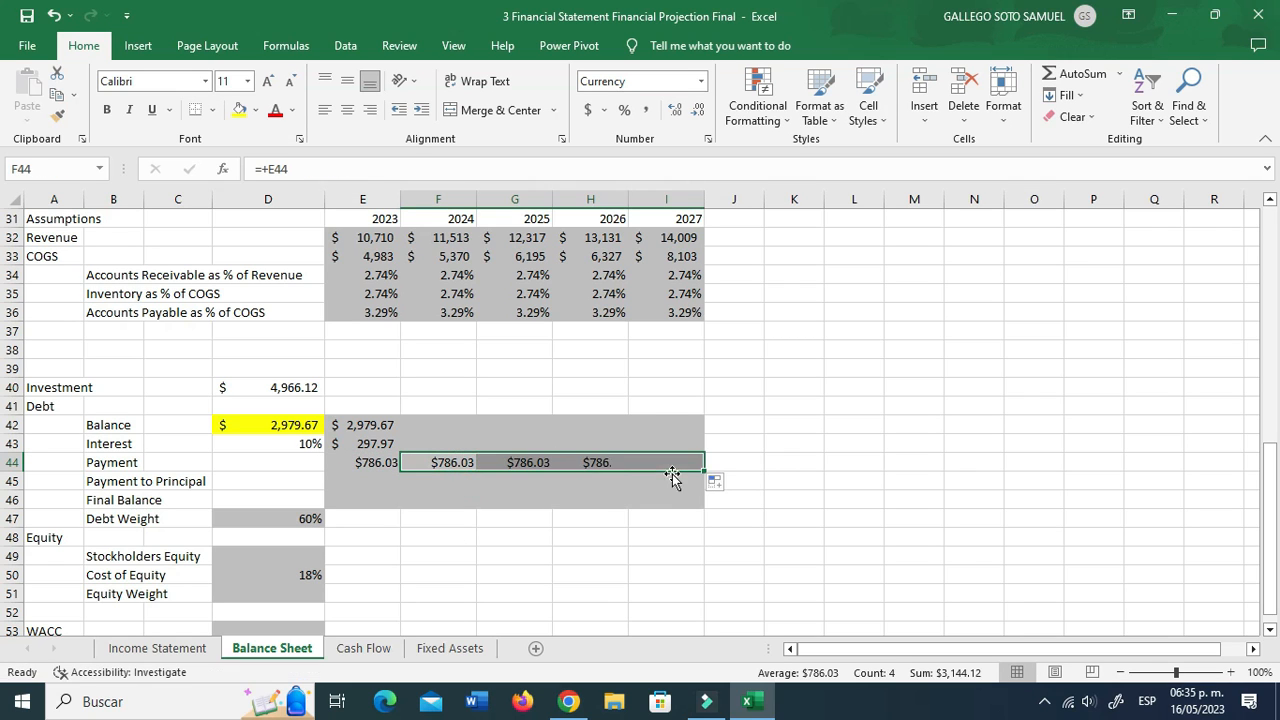
click(380, 443)
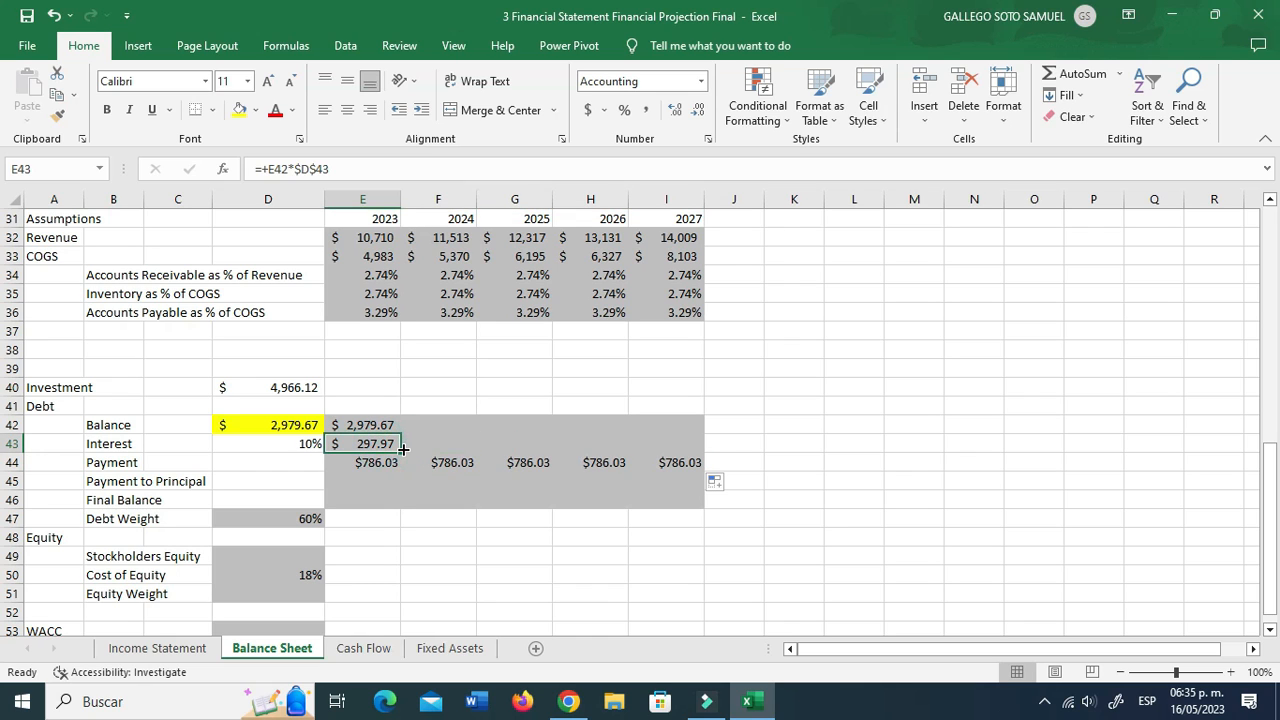
drag(406, 452, 679, 448)
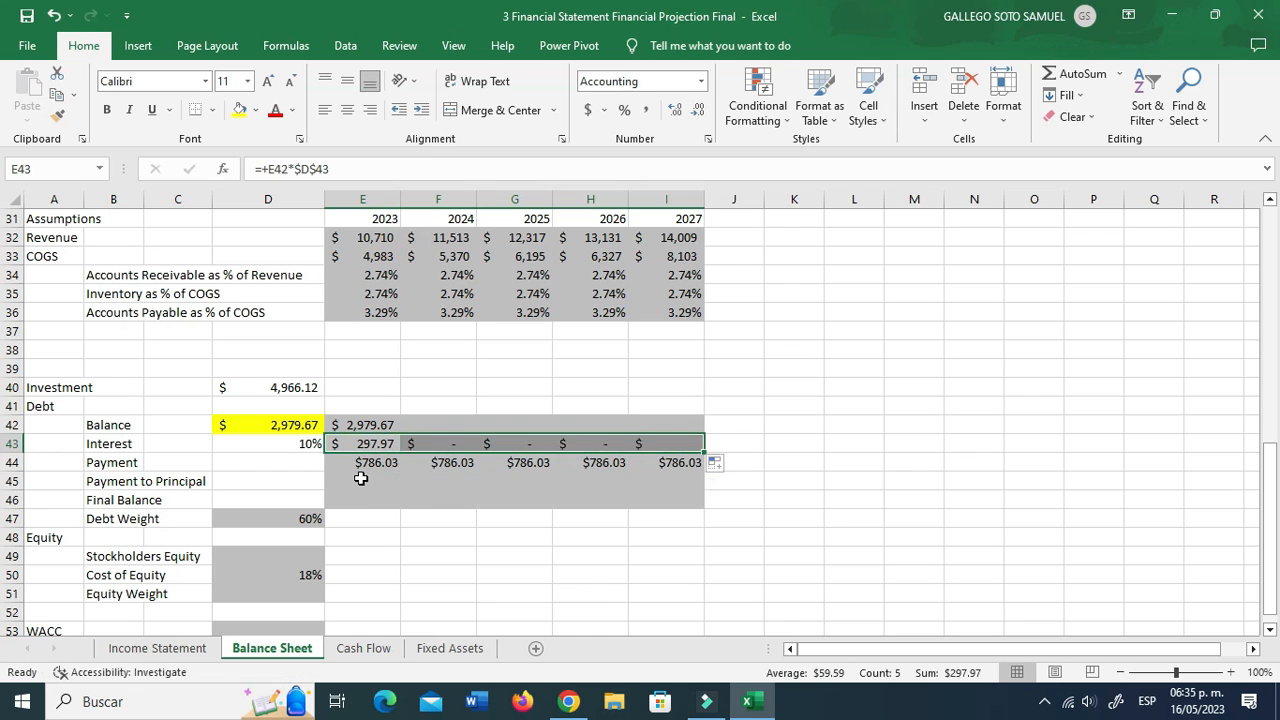
Step: Calculate the 2023 Payment to Principal in E45 as the Payment minus the Interest (E44-E43)
click(361, 480)
text(+)
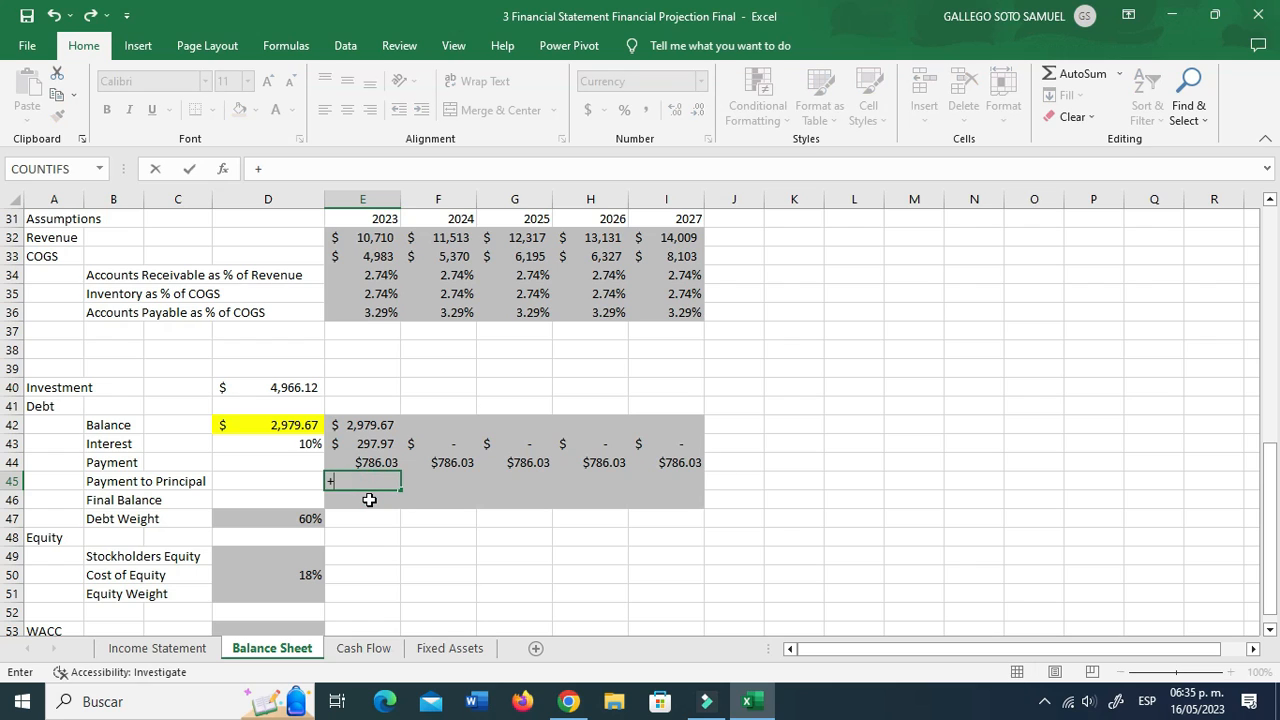
key(Up)
key(Up)
key(Down)
text(-)
key(Up)
key(Up)
key(Return)
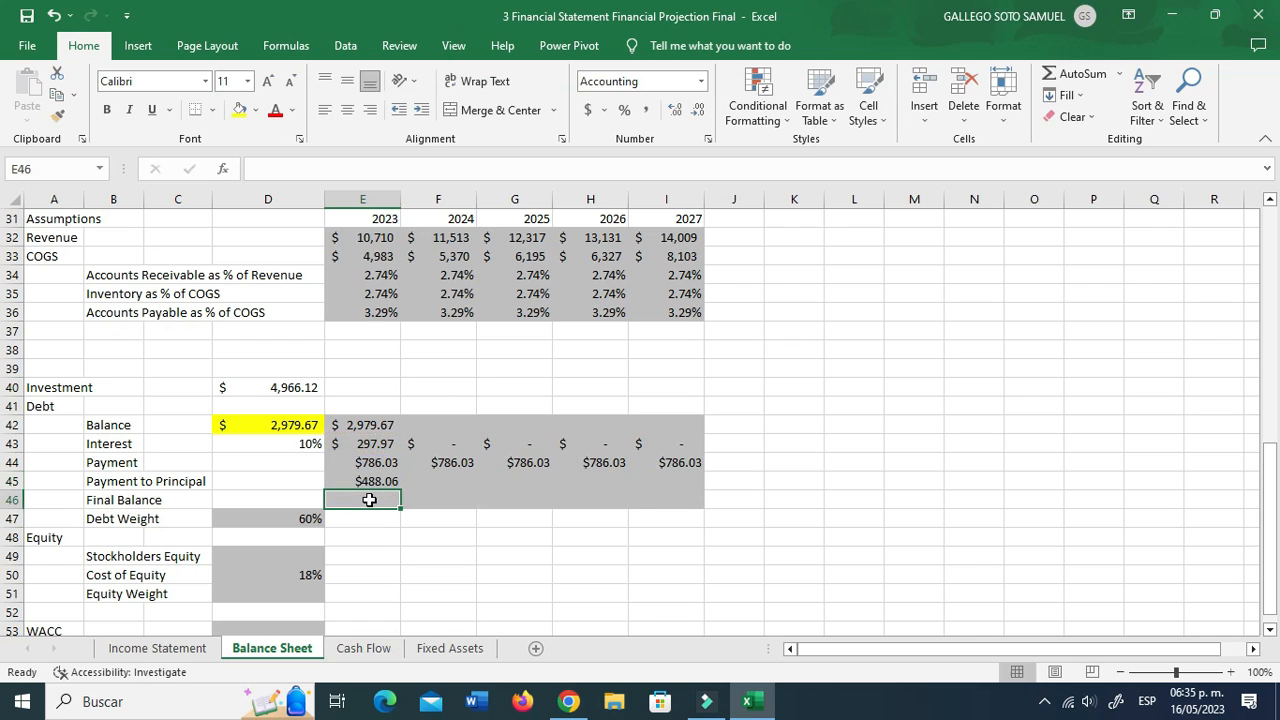
Step: Calculate the 2023 Final Balance in E46 as the Balance plus Interest minus Payment (E42+E43-E44)
text(+)
key(Up)
key(Up)
key(Up)
key(Up)
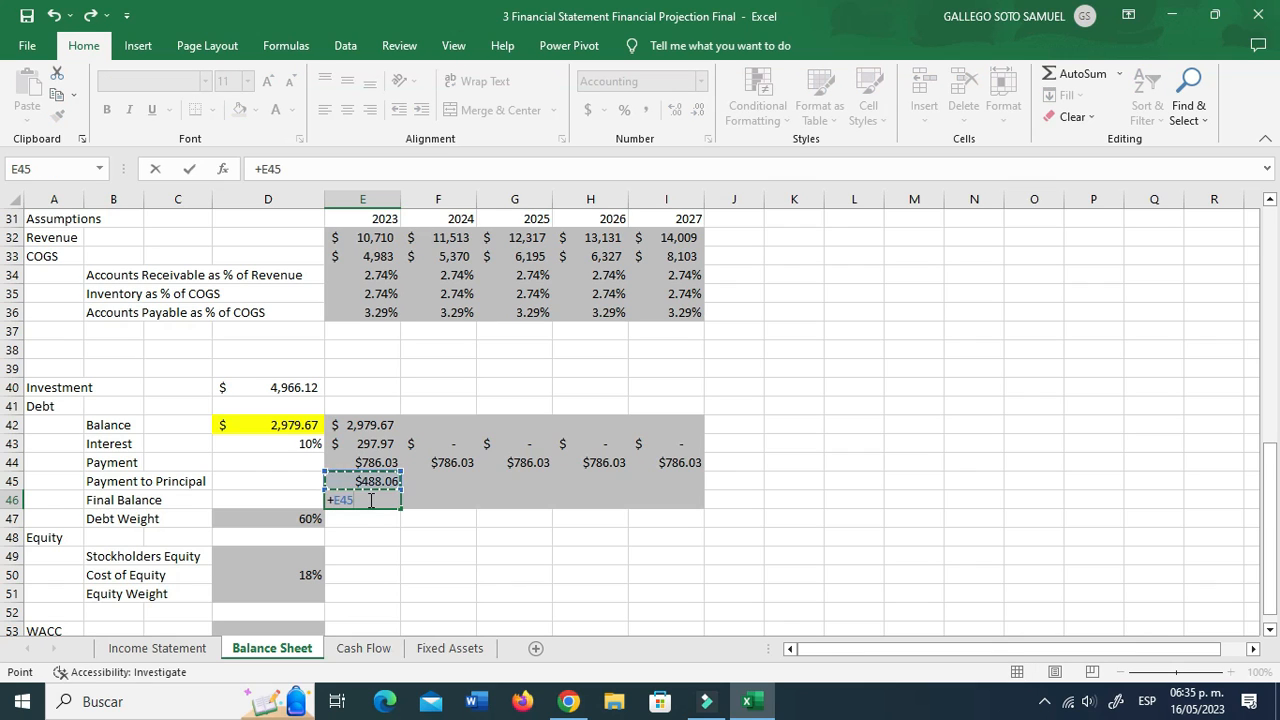
text(+)
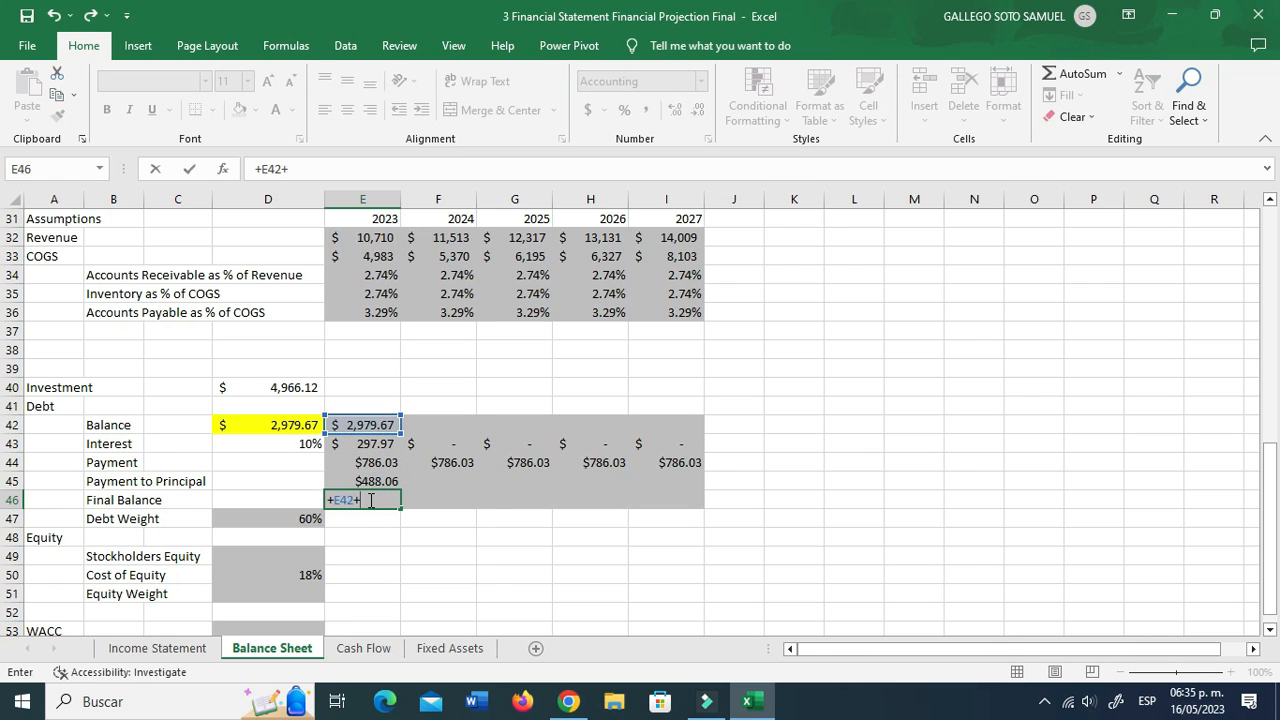
key(Up)
key(Up)
key(Up)
text(-)
key(Up)
key(Up)
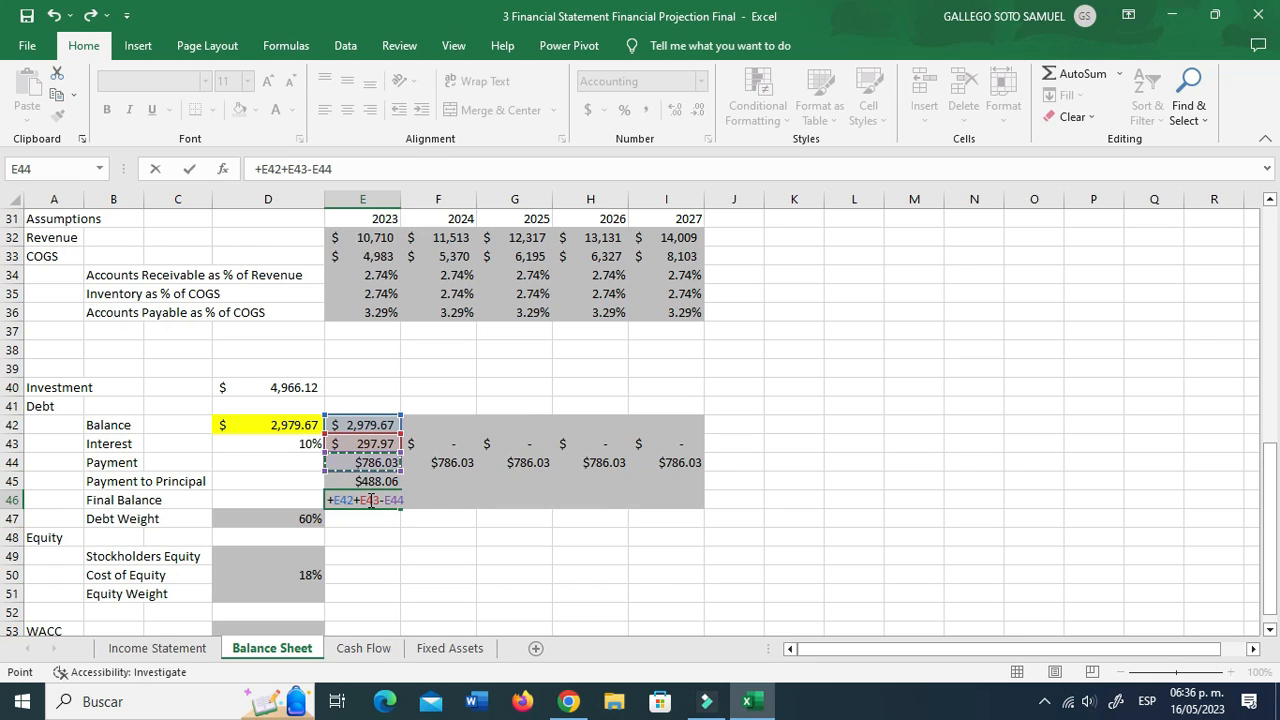
key(Return)
click(369, 500)
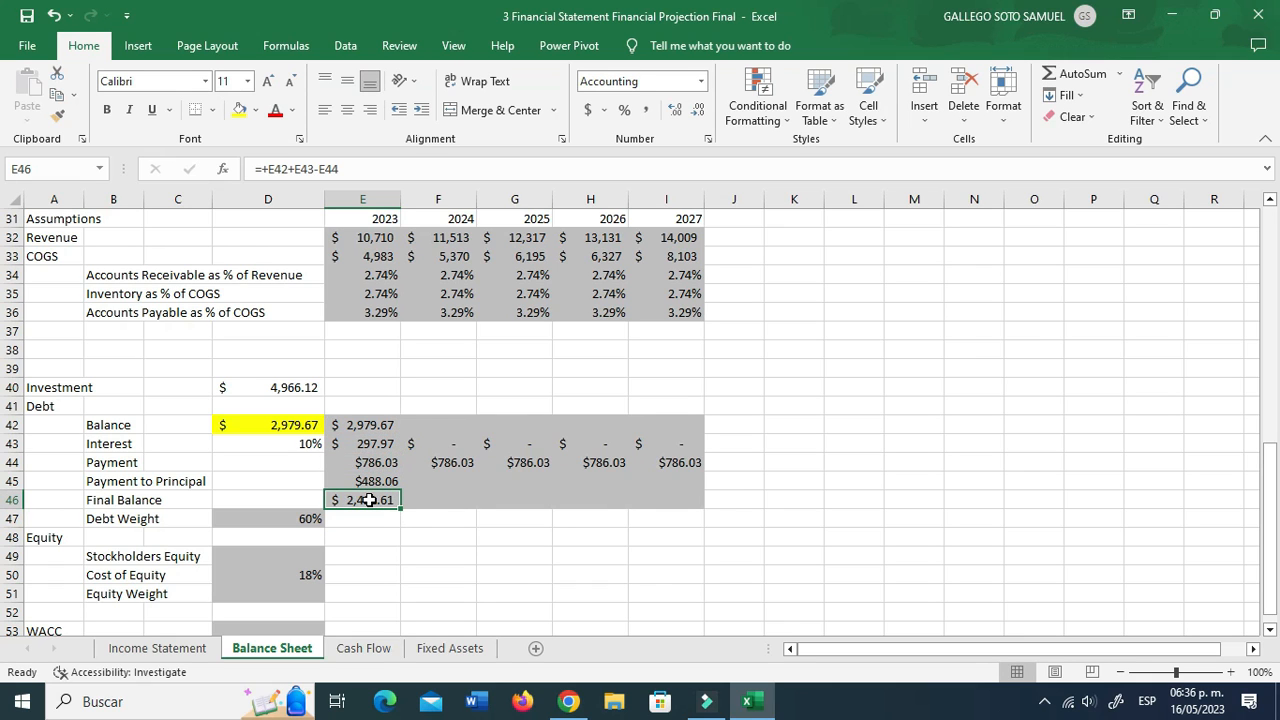
Step: Link the 2024 debt Balance in F42 to the 2023 Final Balance in E46
click(430, 424)
text(+)
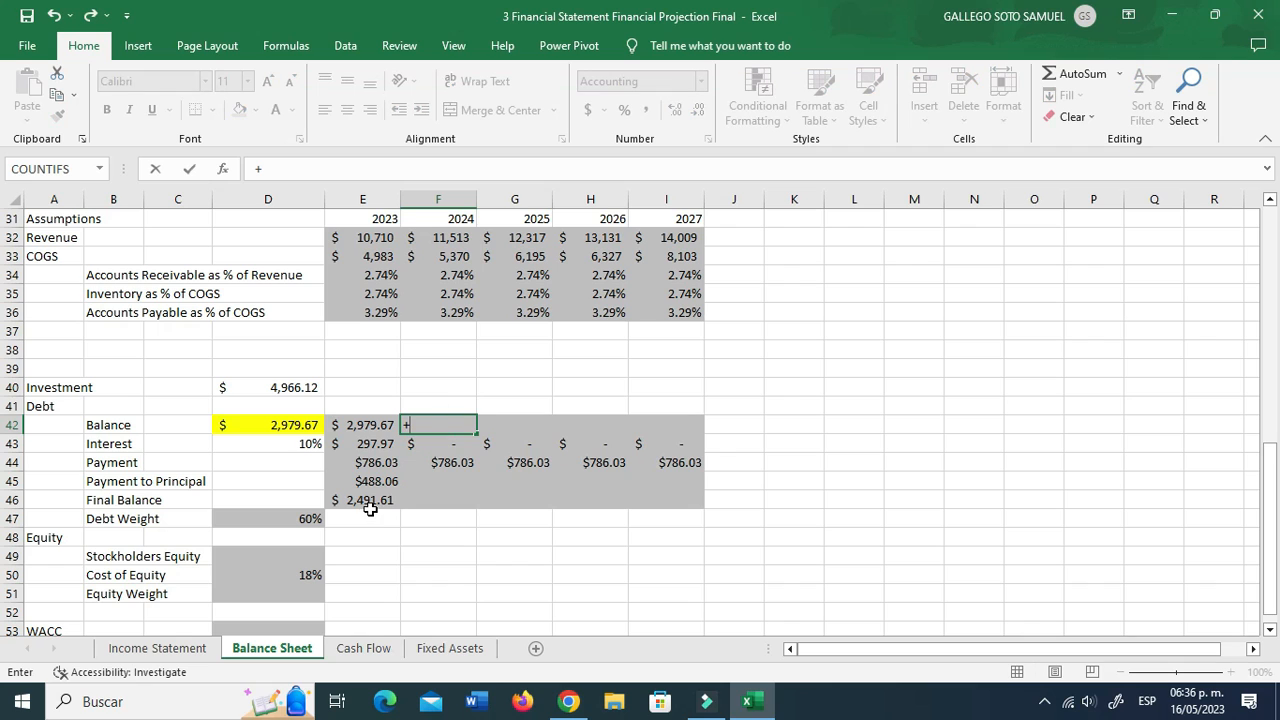
click(369, 502)
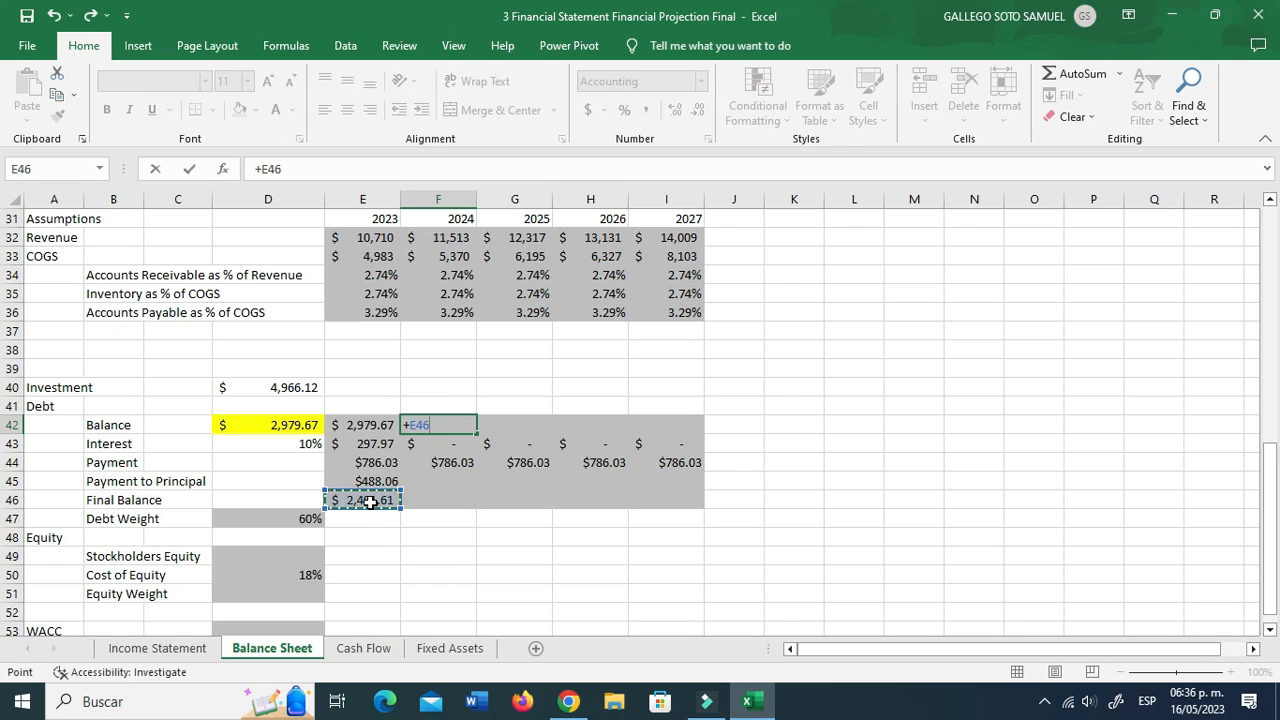
key(Return)
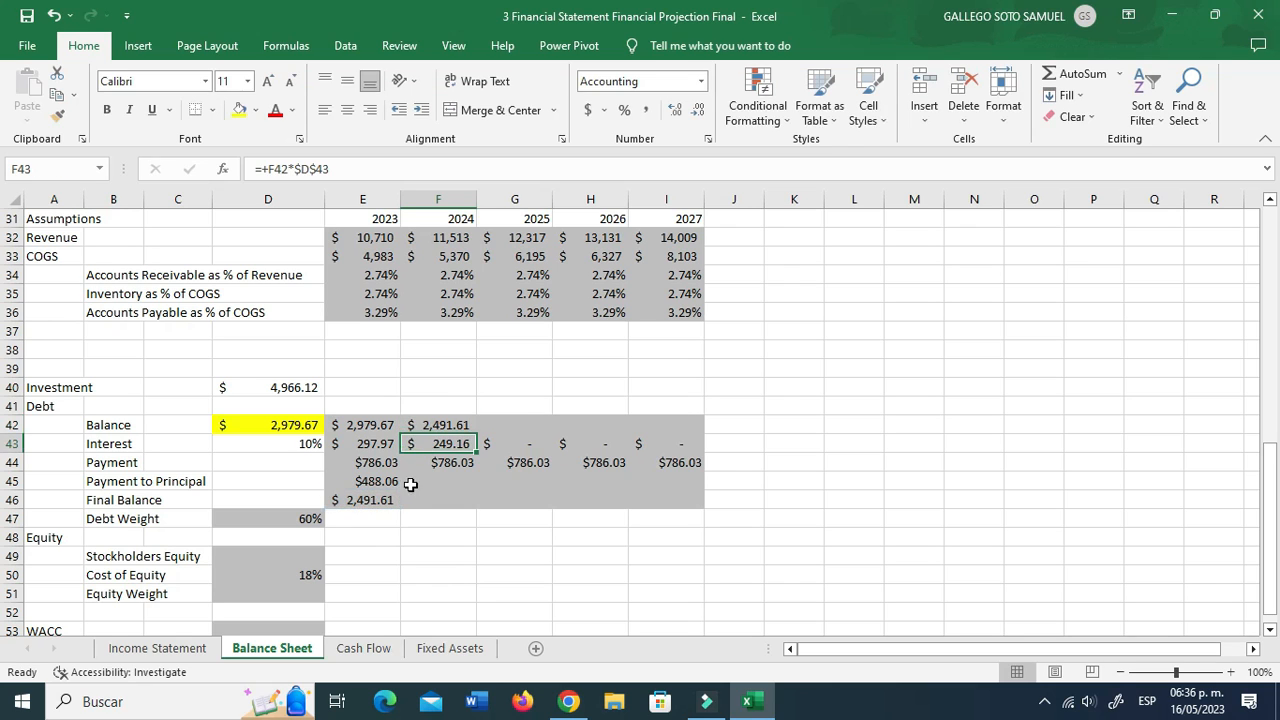
Step: Fill the 2023 Payment to Principal and Final Balance formulas across to 2027 in column I
click(397, 486)
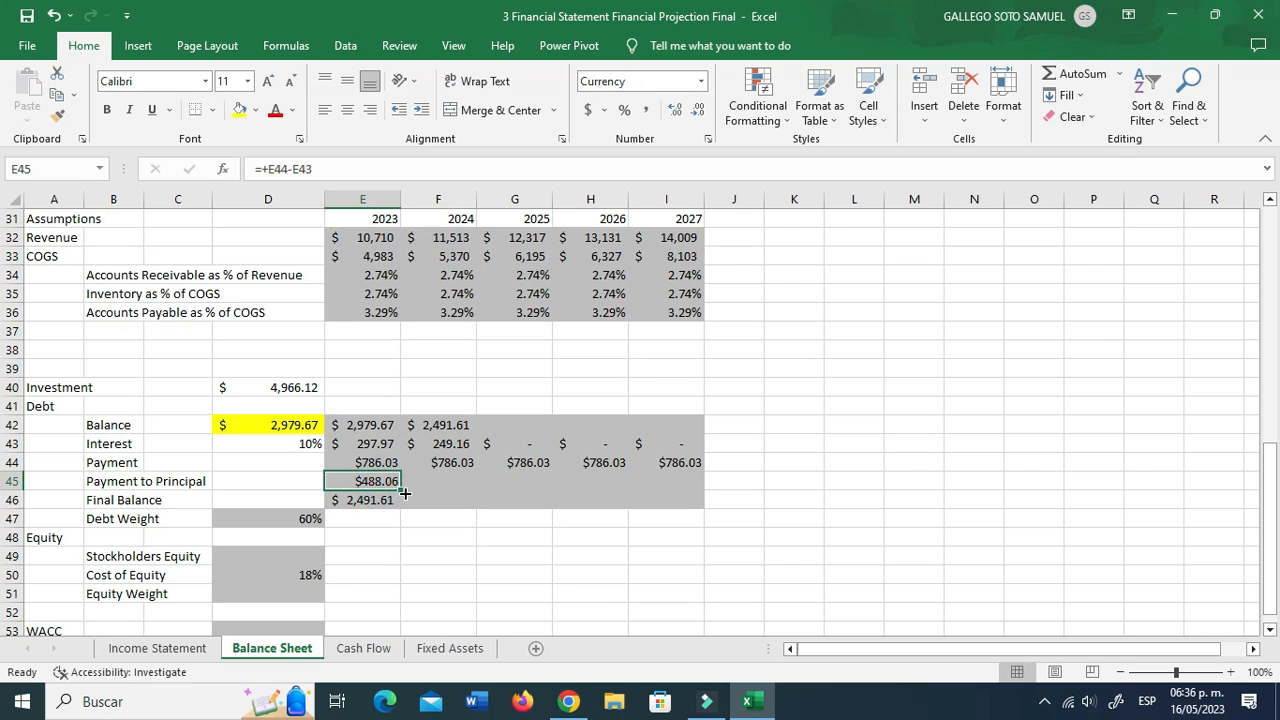
drag(401, 490, 690, 488)
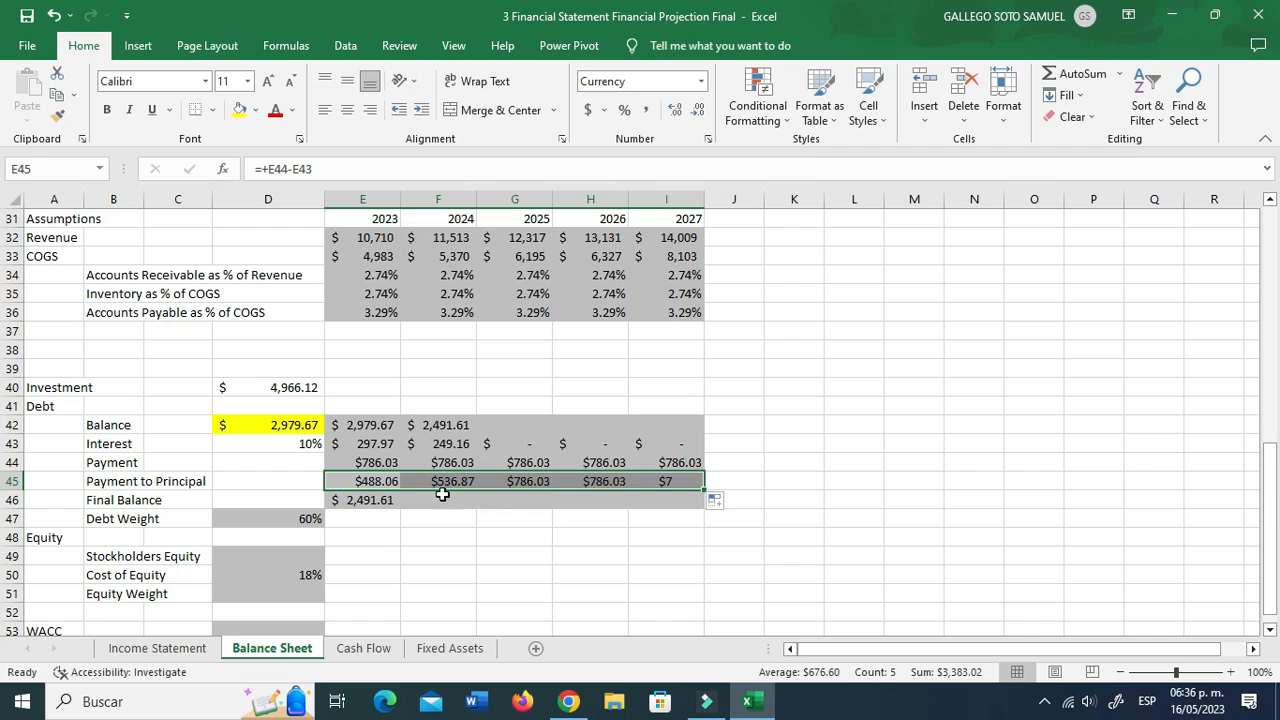
click(386, 499)
drag(401, 510, 678, 512)
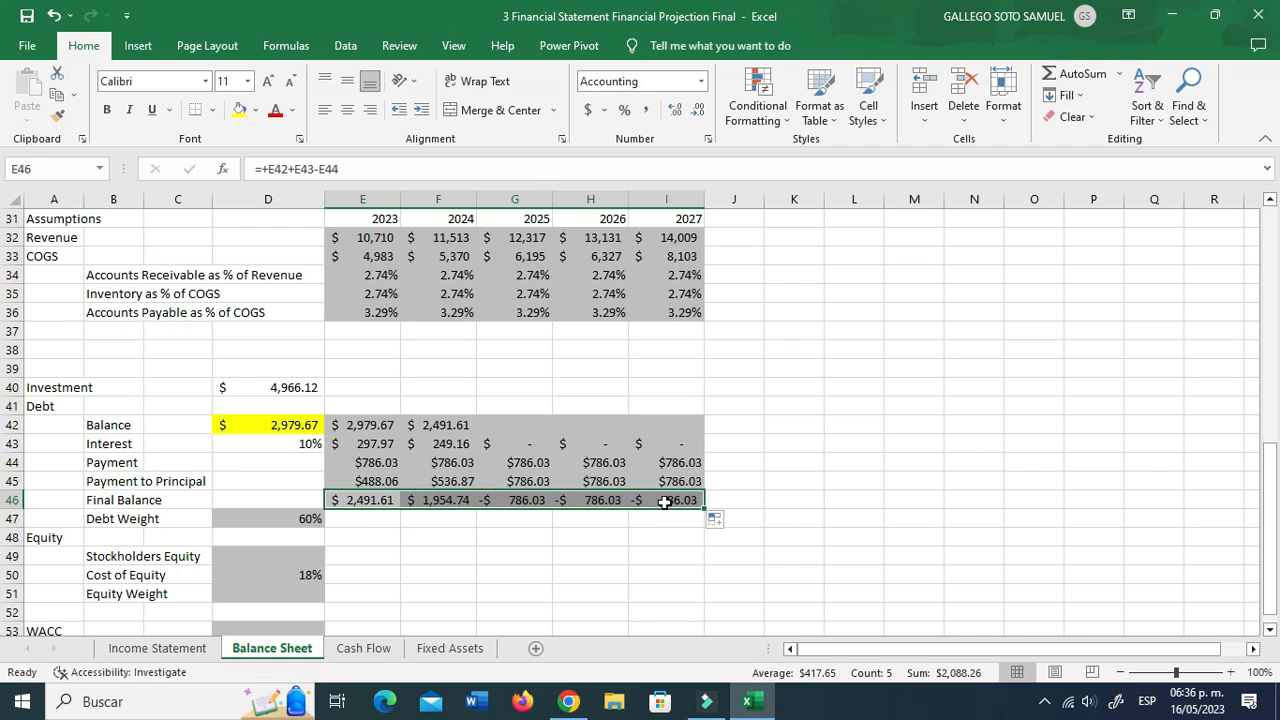
Step: Fill the 2024 debt Balance formula from F42 through 2027 in I42
click(465, 421)
drag(476, 434, 680, 434)
click(680, 505)
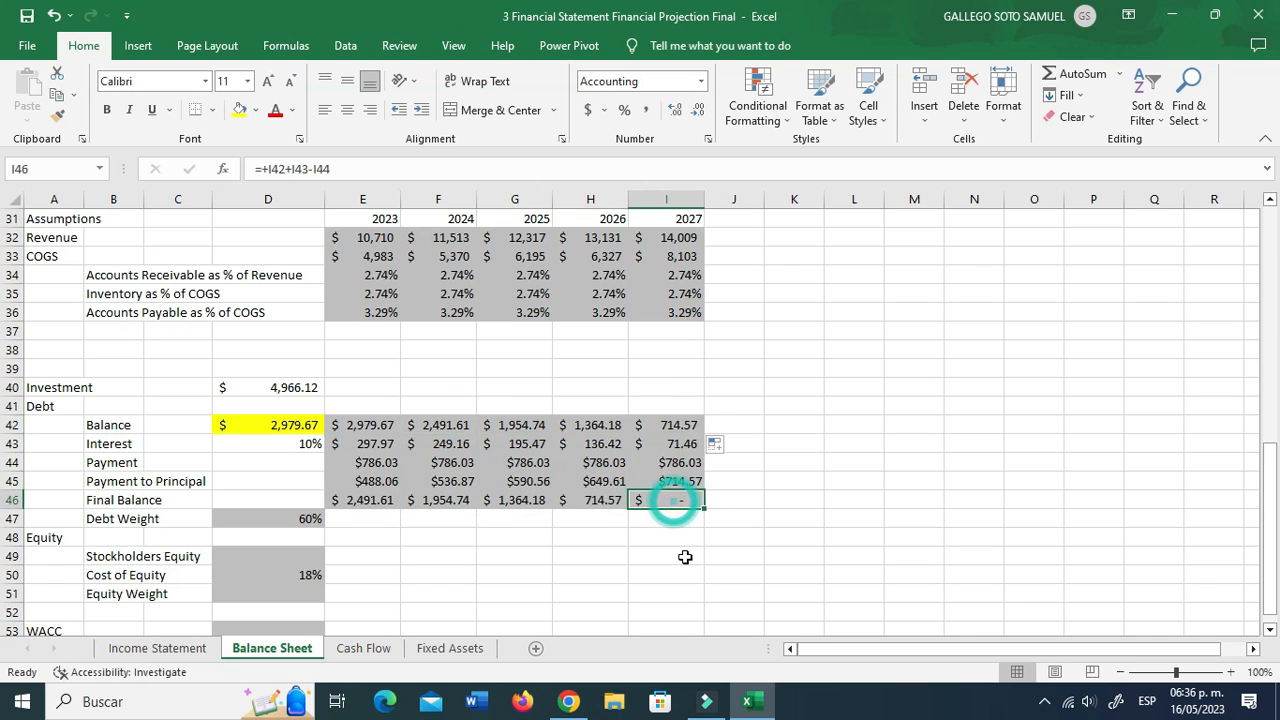
scroll(685, 560, down, 1)
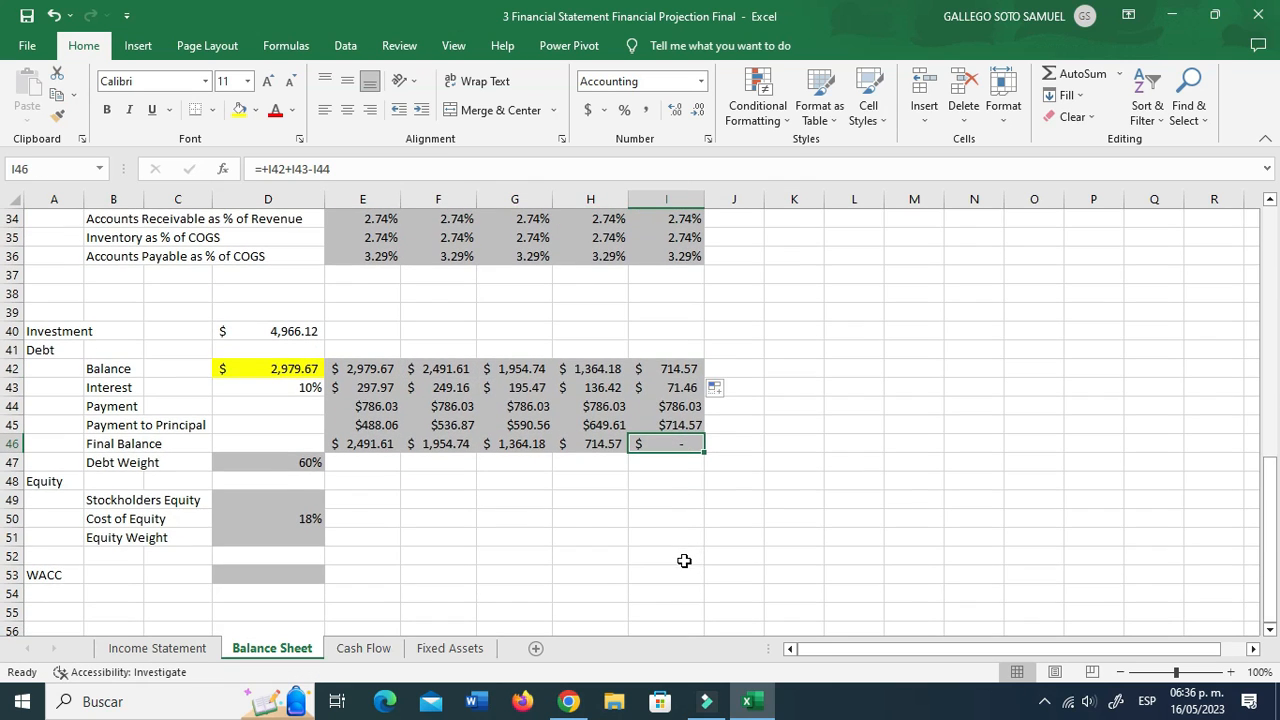
click(561, 535)
scroll(462, 572, up, 1)
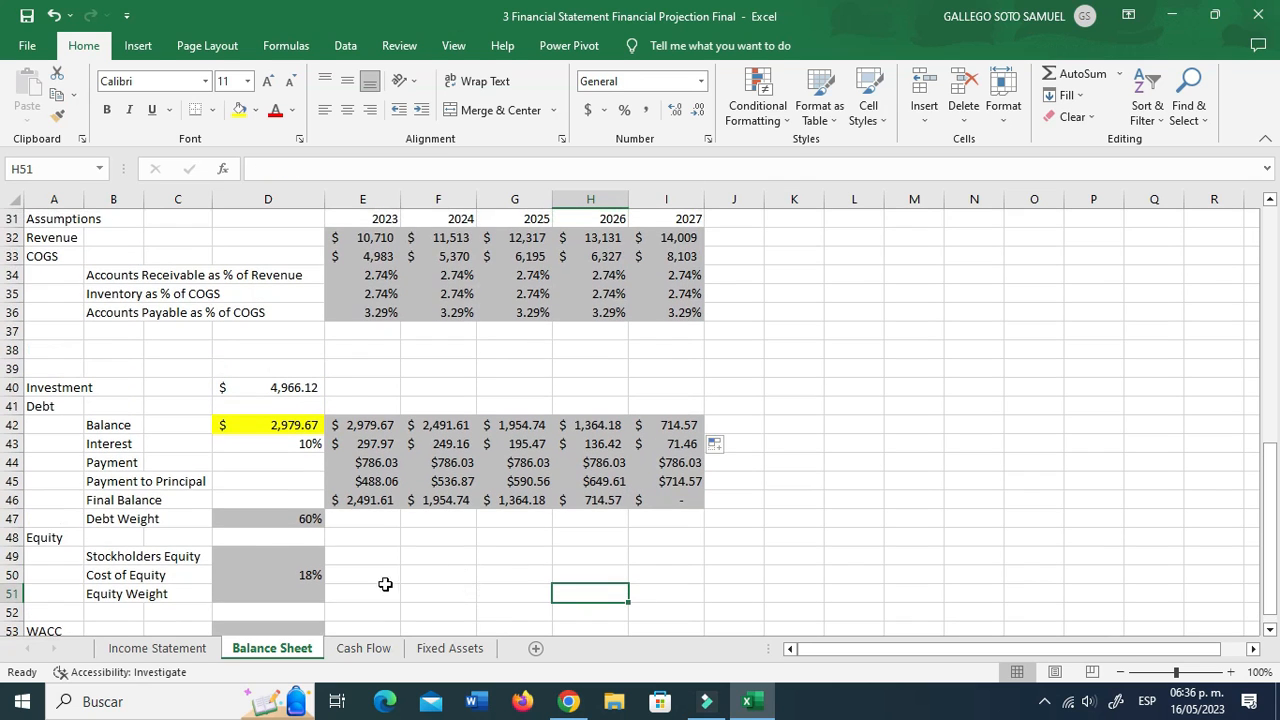
click(364, 515)
Step: Link the 2022 Long term Debt in D18 to the debt Balance in D42
scroll(385, 534, up, 7)
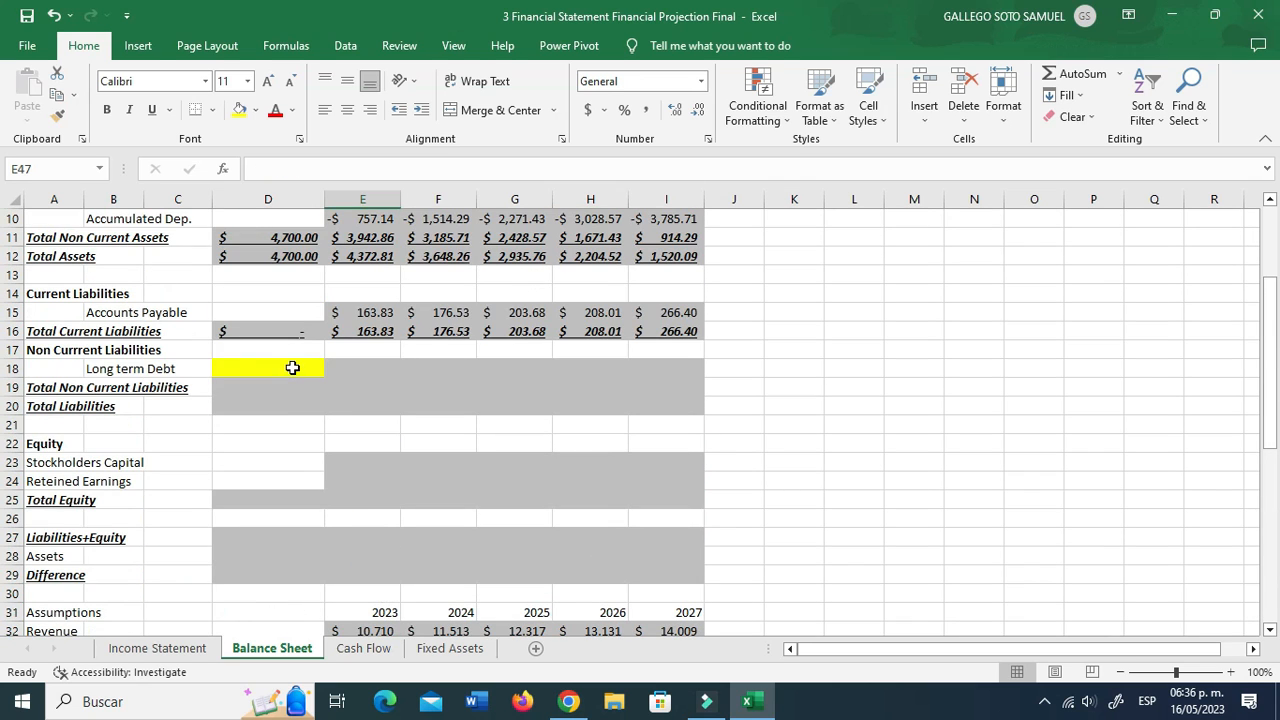
click(292, 368)
text(+)
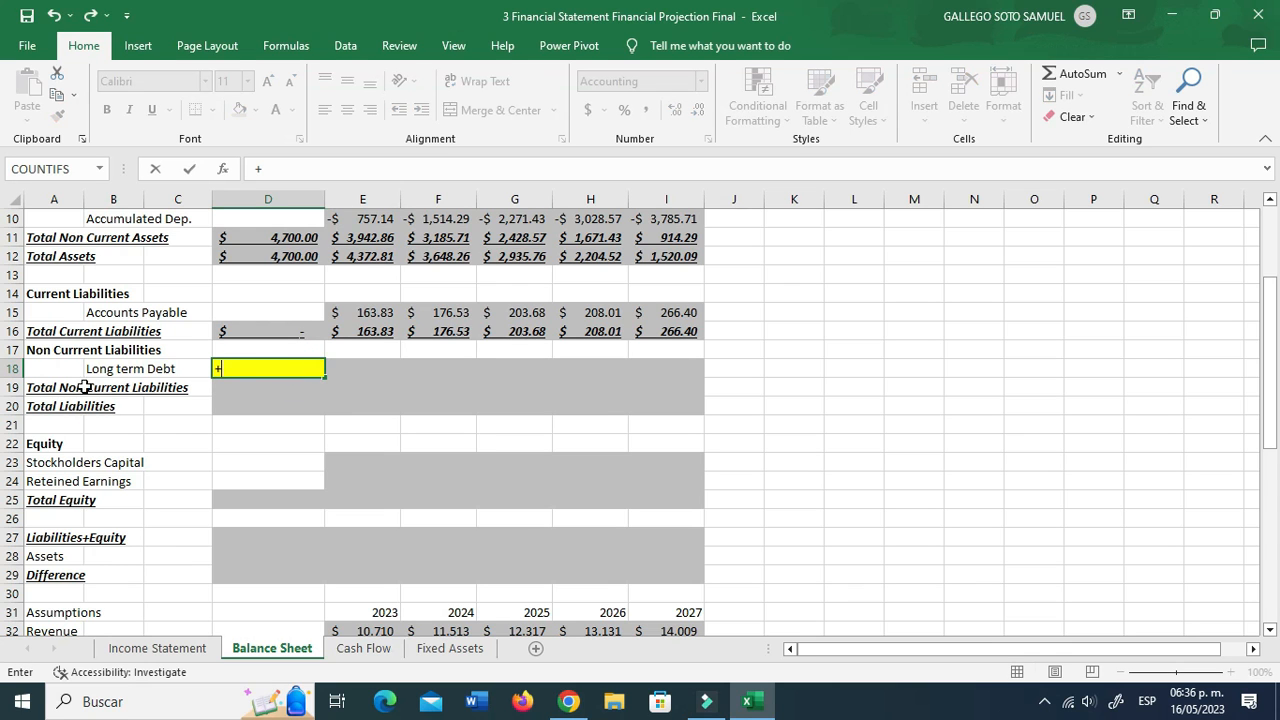
scroll(286, 440, down, 4)
click(284, 593)
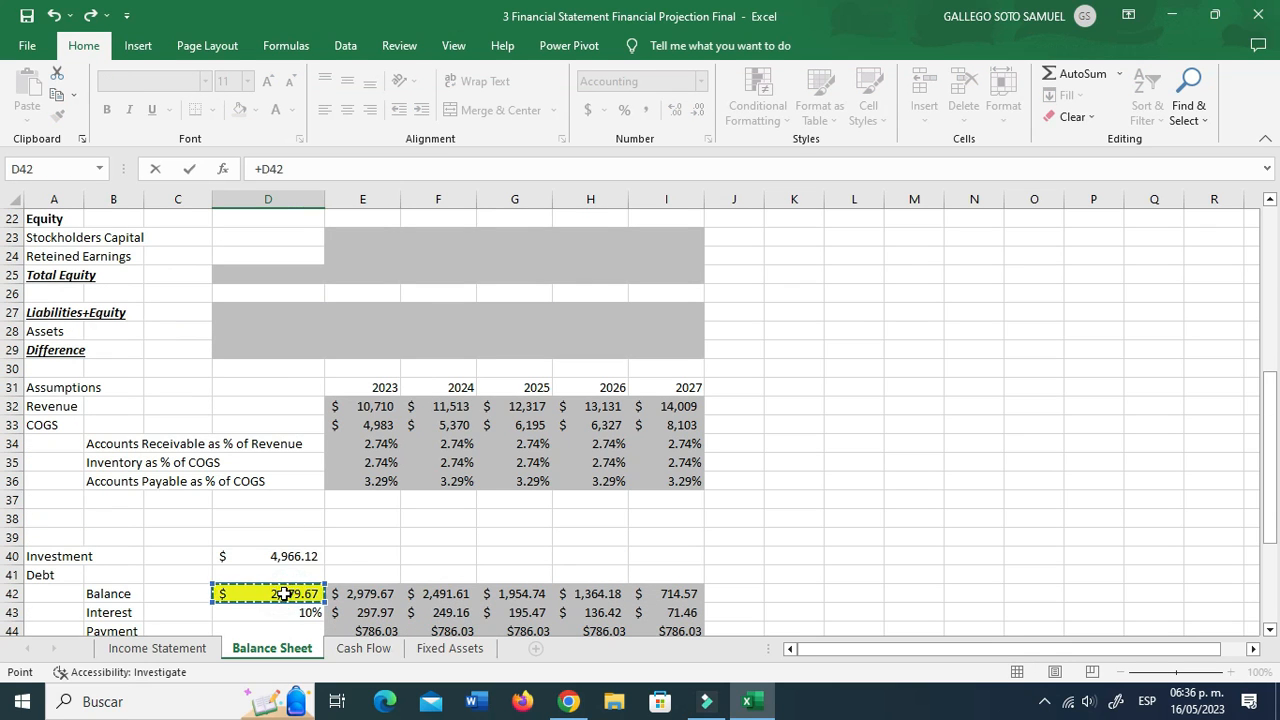
key(Return)
Step: Link the 2023 Long term Debt in E18 to the debt schedule's Final Balance in E46
scroll(307, 411, up, 3)
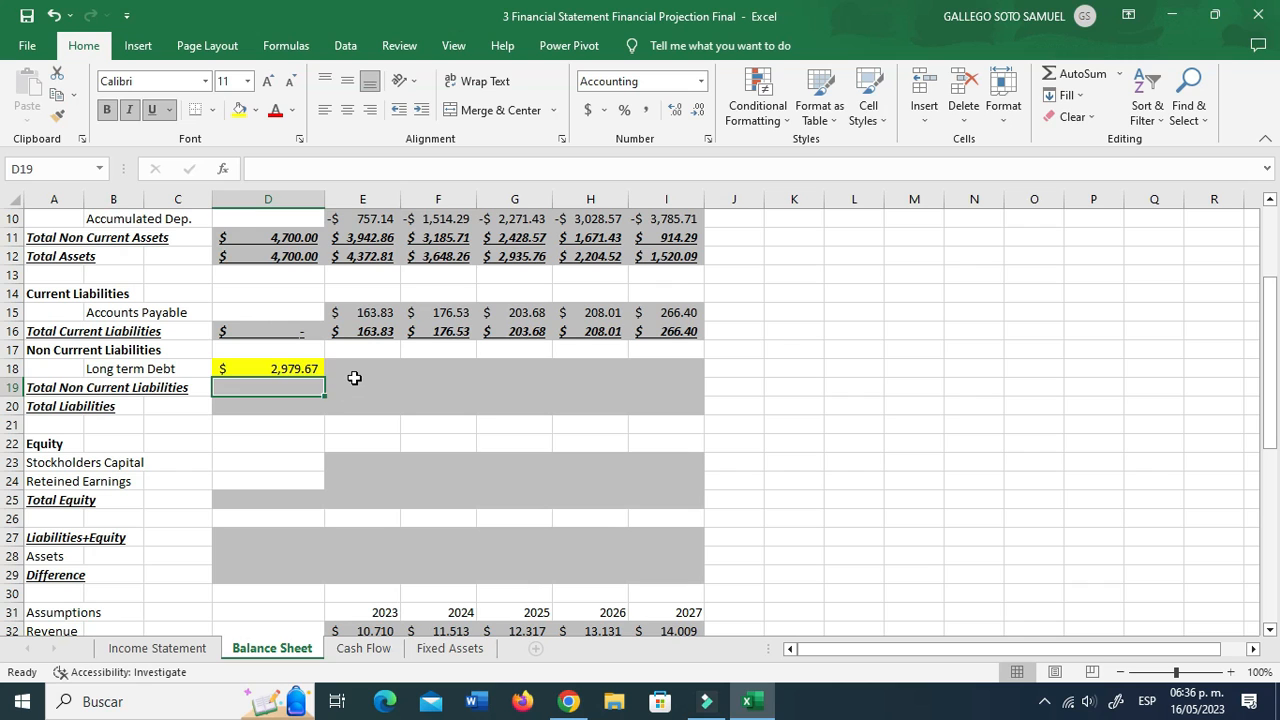
click(356, 373)
text(+)
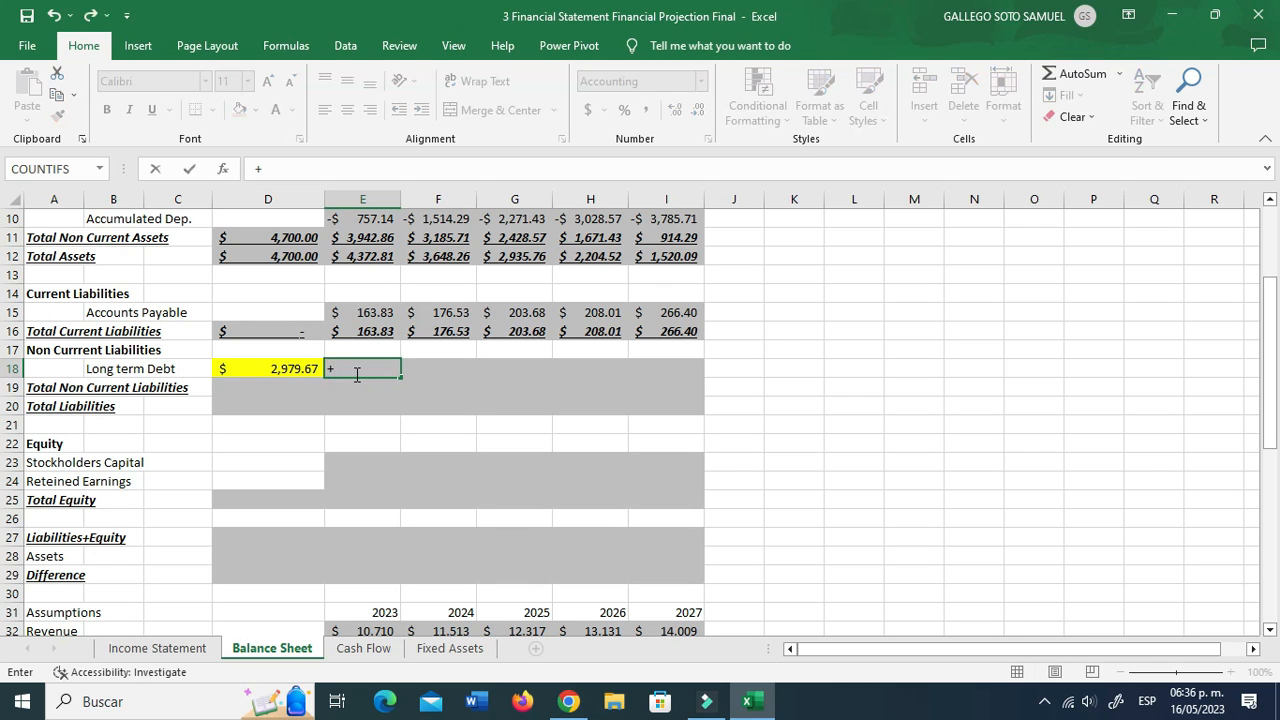
scroll(359, 390, down, 7)
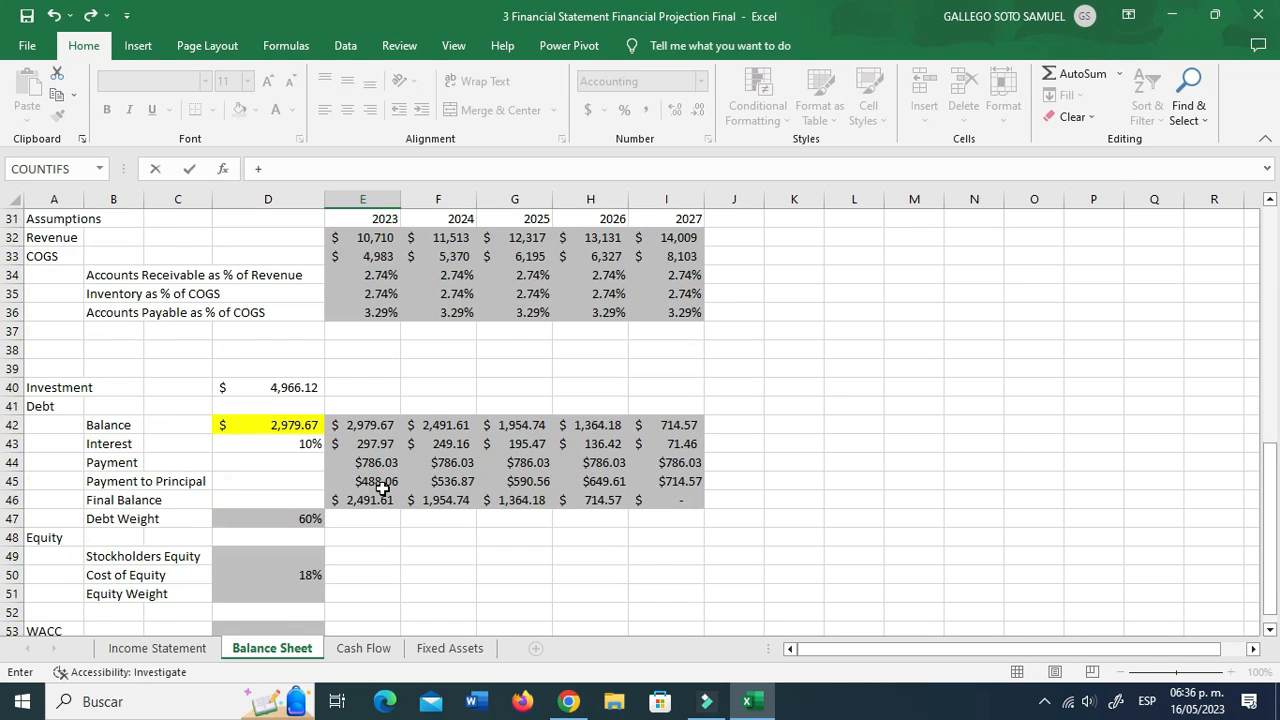
click(380, 500)
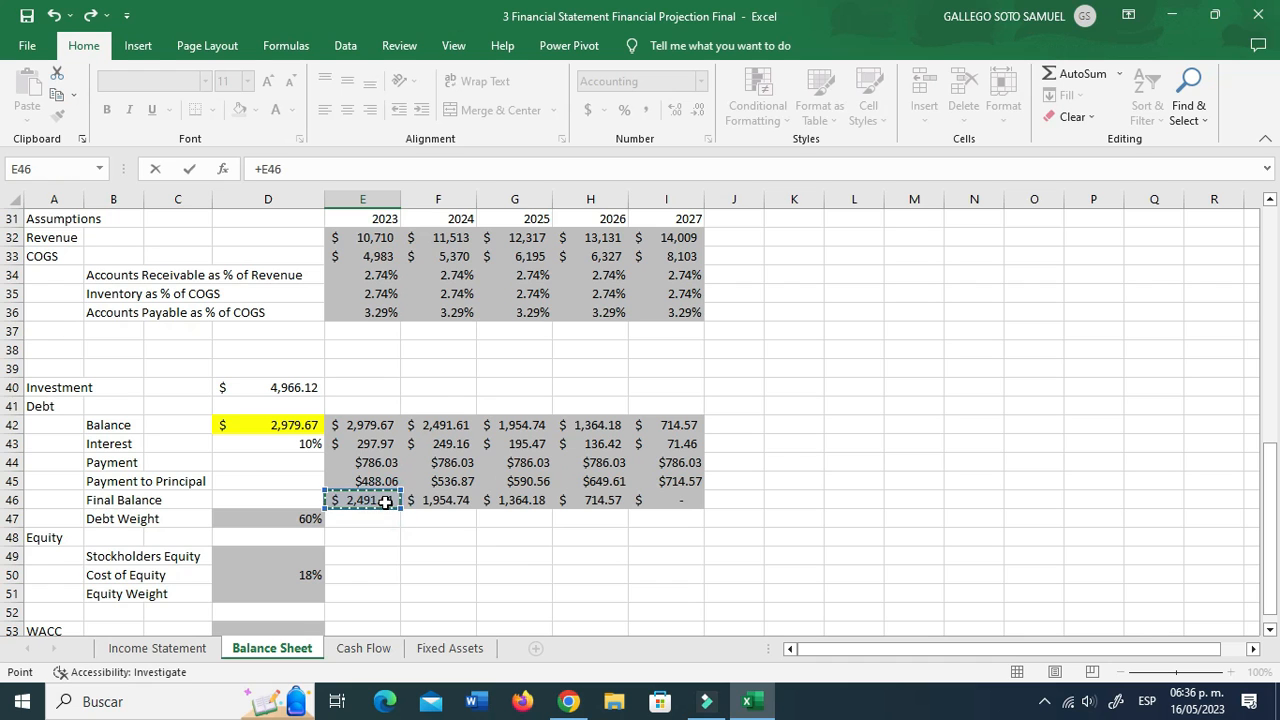
key(Return)
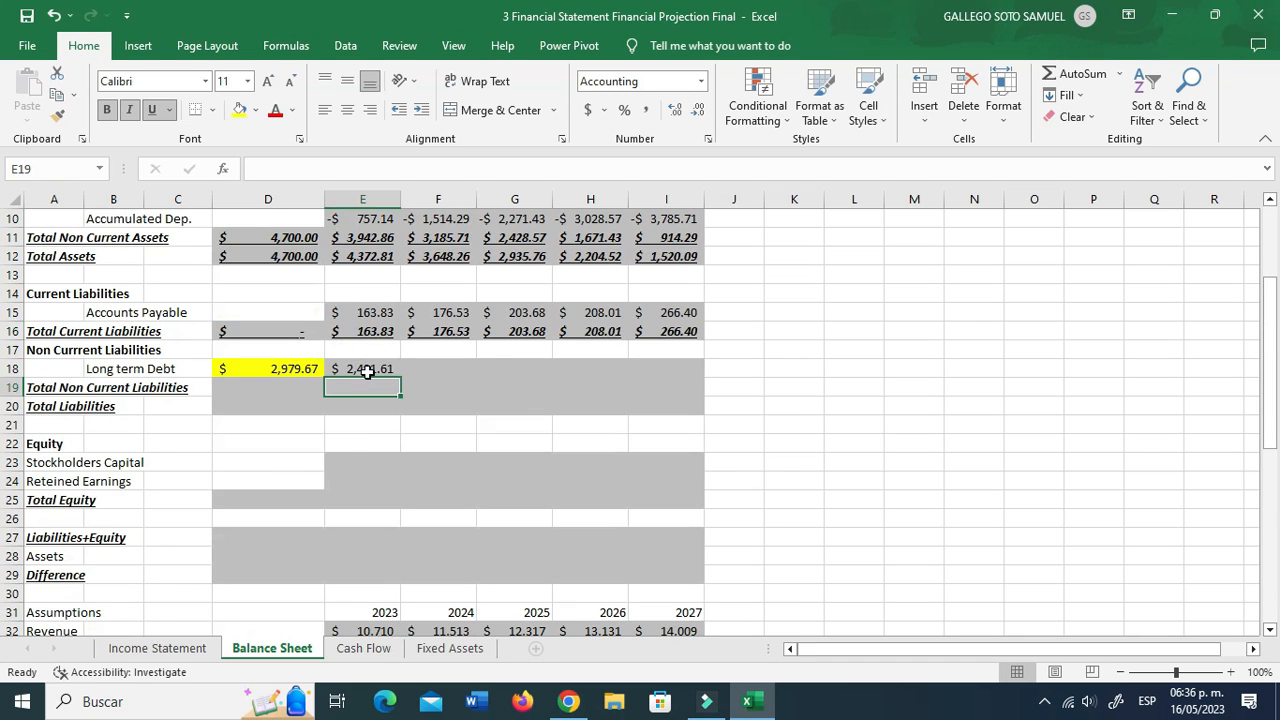
Step: Fill the 2023 Long term Debt formula in E18 across to 2027 in I18
click(367, 371)
drag(401, 378, 696, 381)
Step: Set 2022 Total Non Current Liabilities in D19 equal to Long term Debt in D18 and copy the formula across to I19
click(270, 390)
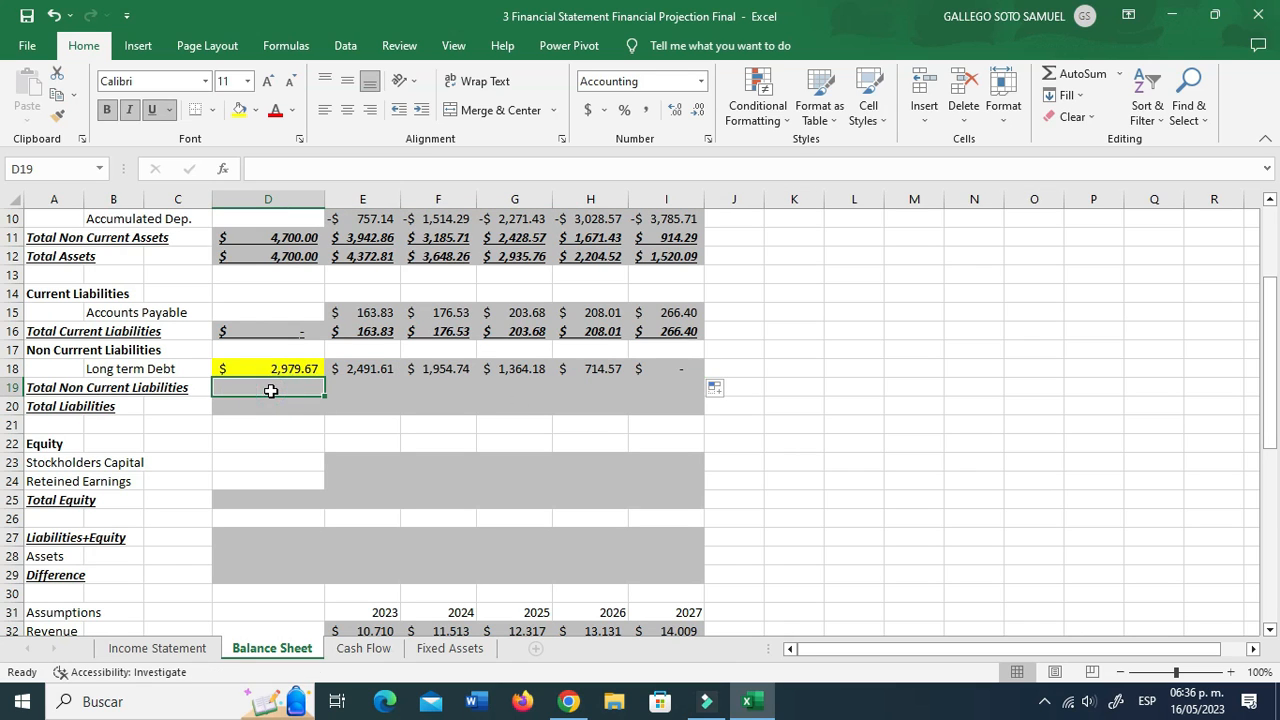
text(+)
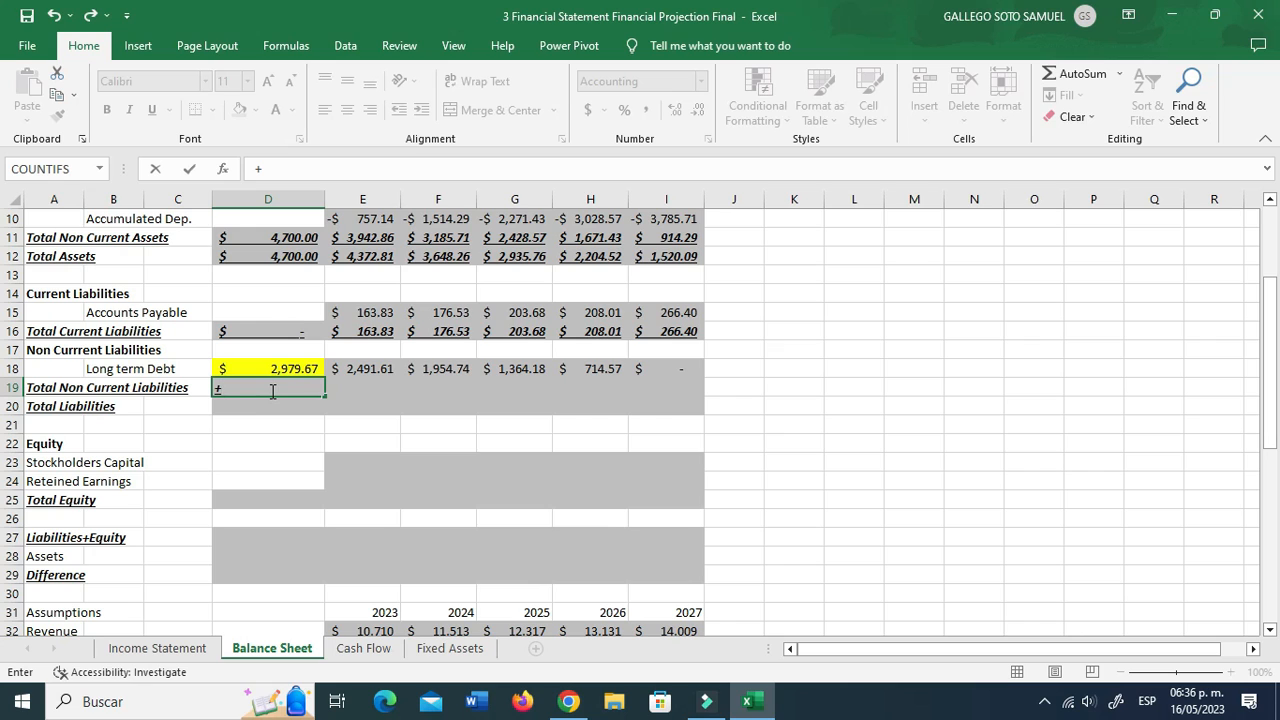
key(Up)
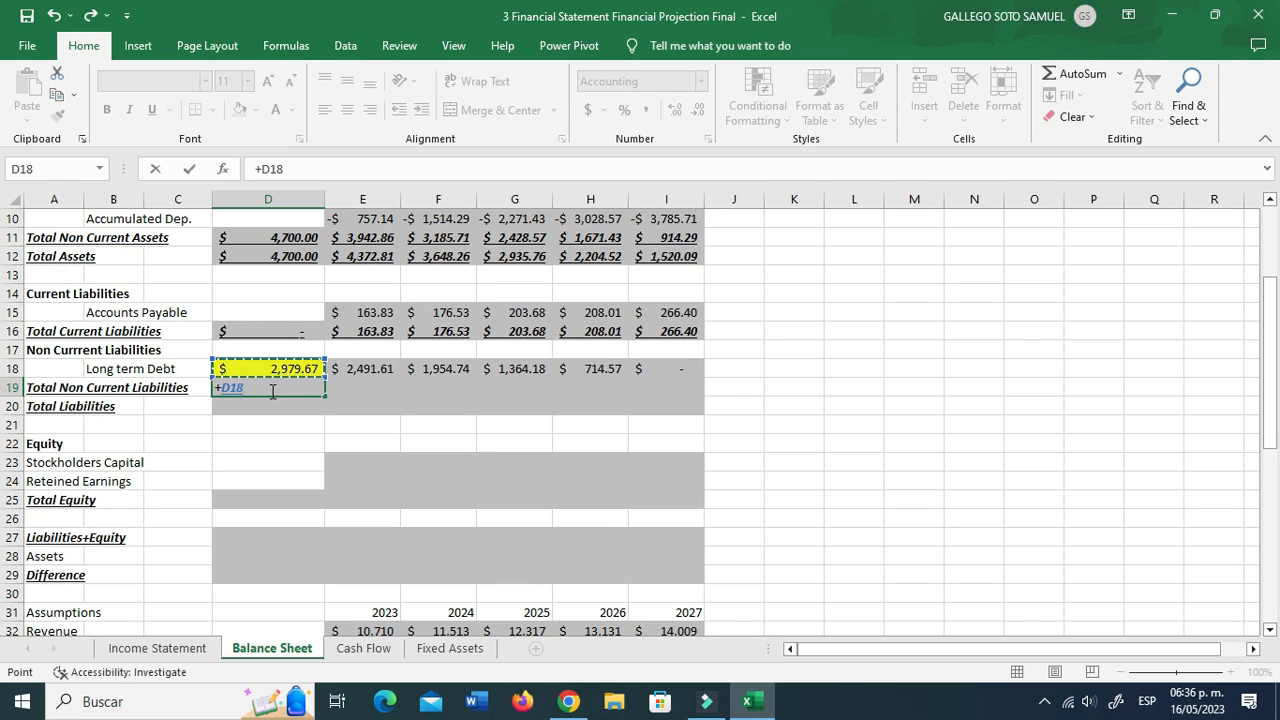
key(ctrl+Return)
key(ctrl+c)
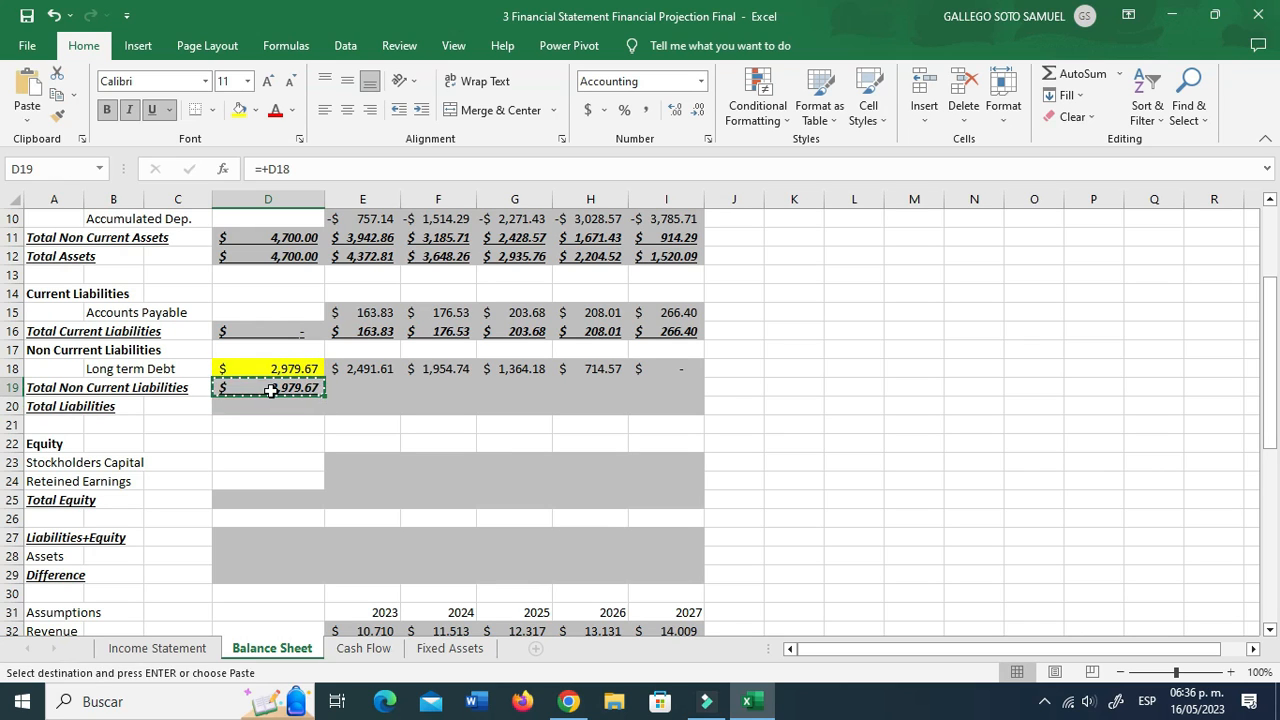
key(shift+Right)
key(shift+Right)
key(shift+Right)
key(shift+Right)
key(shift+Right)
key(ctrl+v)
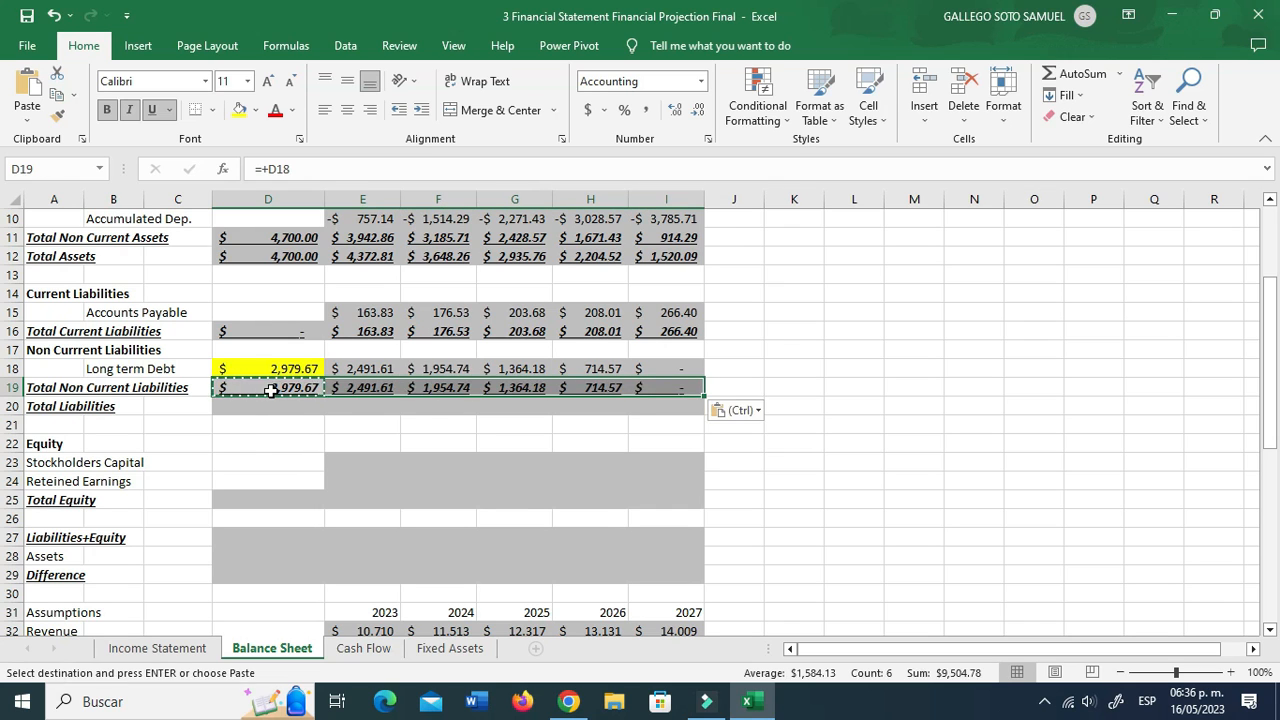
key(Escape)
Step: Calculate 2022 Total Liabilities in D20 as D16+D19, adding total current and non current liabilities
key(Down)
text(+)
key(Up)
key(Up)
key(Up)
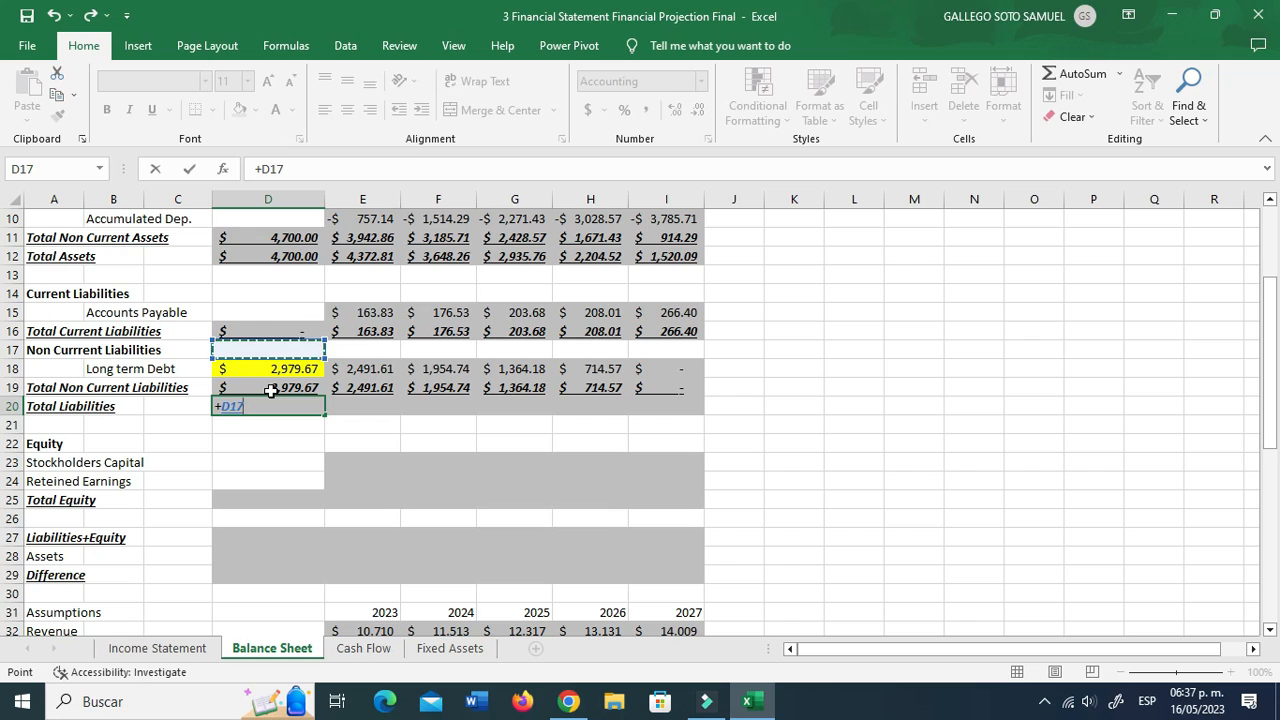
key(Up)
text(+)
key(Up)
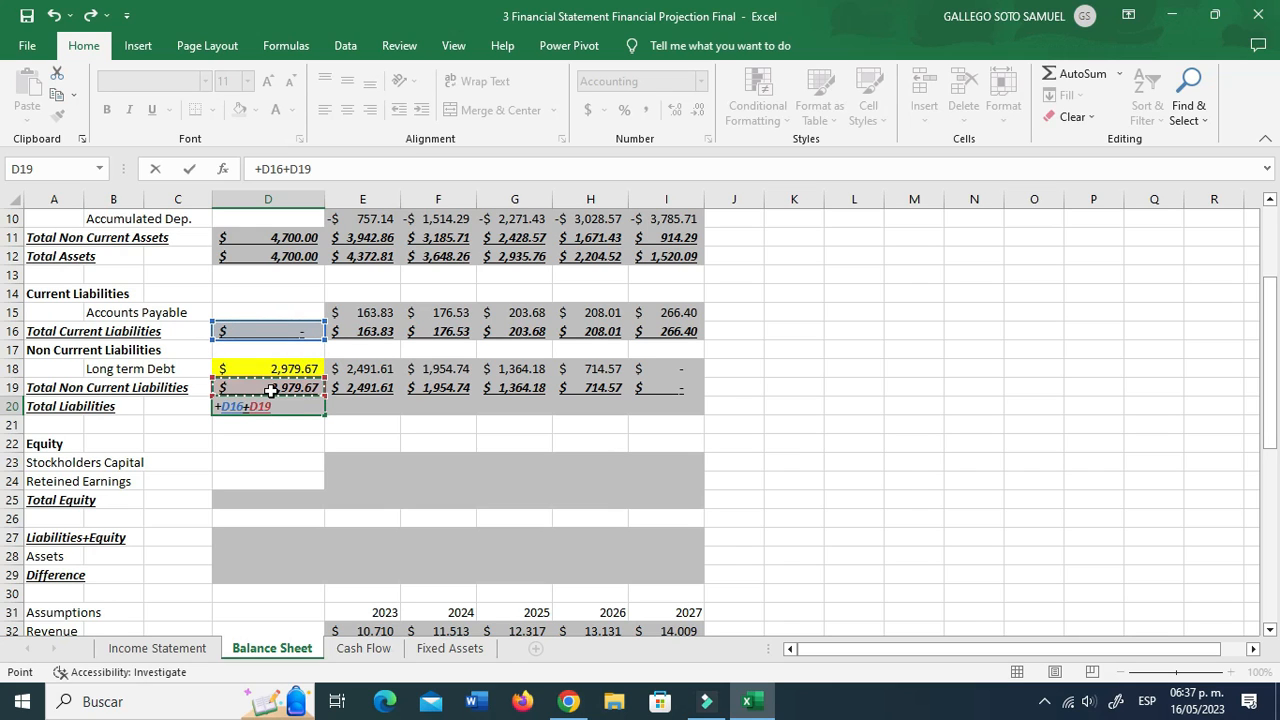
key(Return)
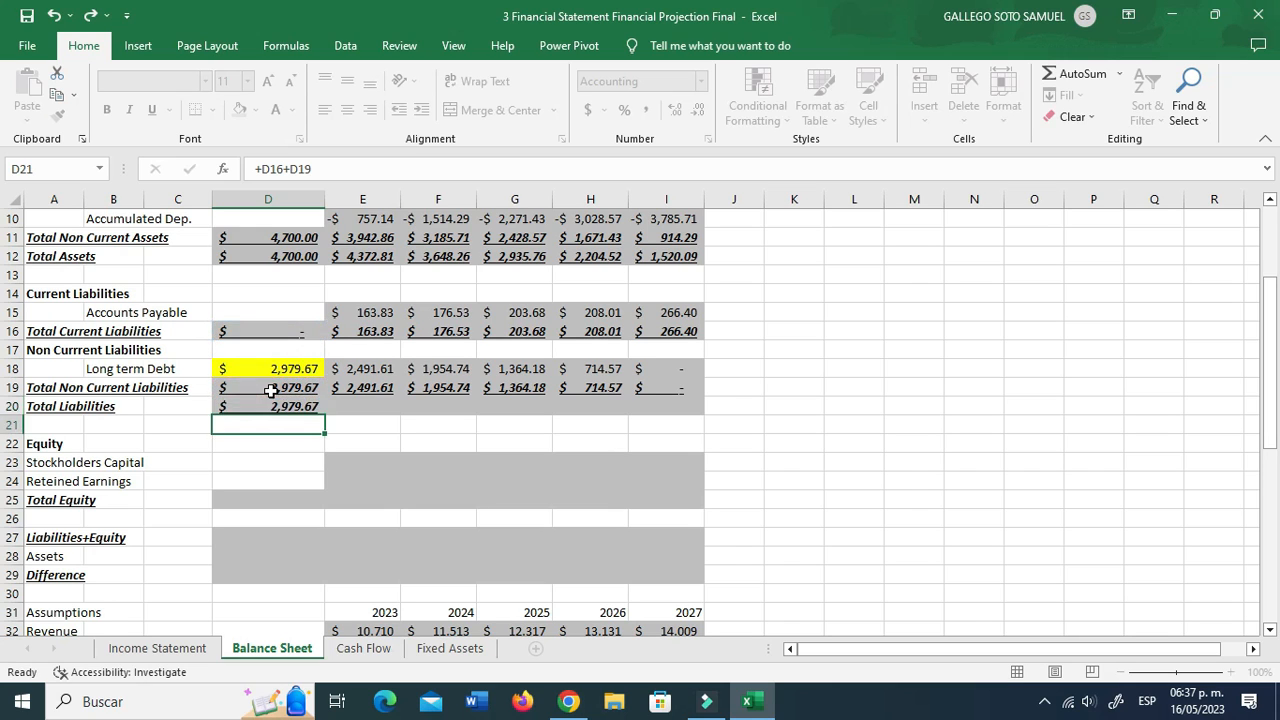
Step: Copy the Total Liabilities formula from D20 across to 2027 in I20
key(Up)
key(ctrl+c)
key(shift+Right)
key(shift+Right)
key(shift+Right)
key(shift+Right)
key(shift+Right)
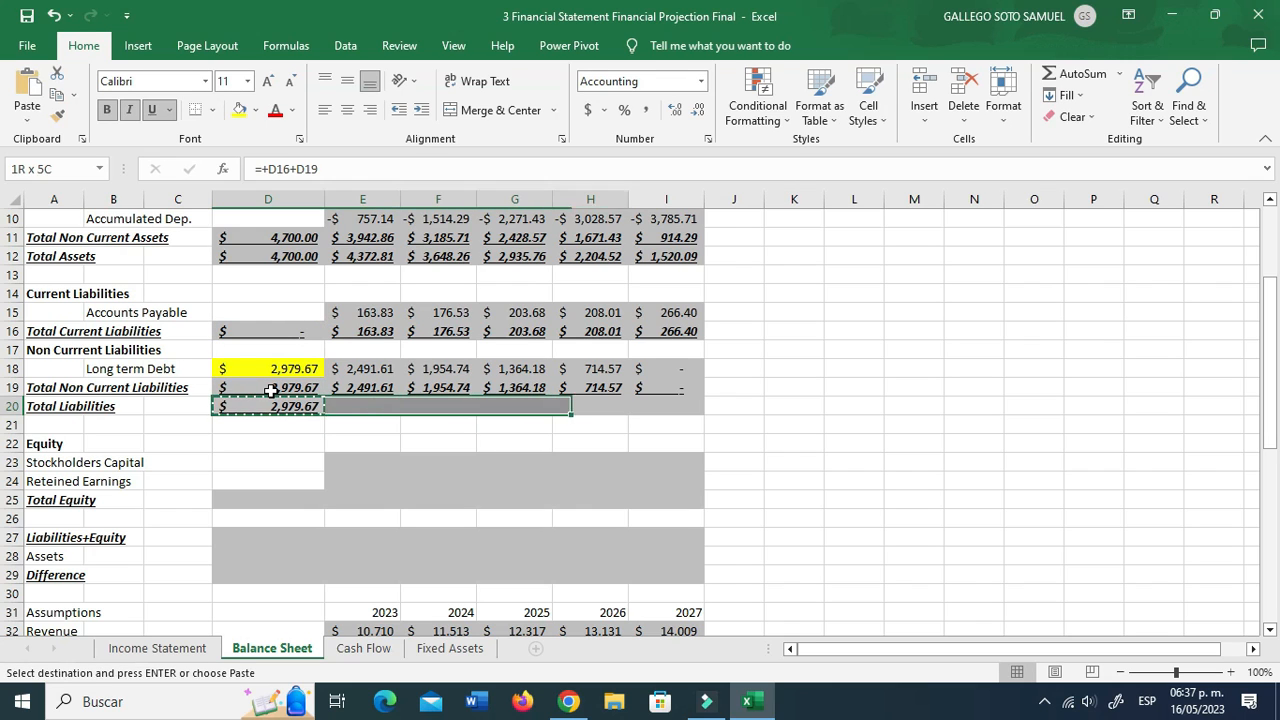
key(ctrl+v)
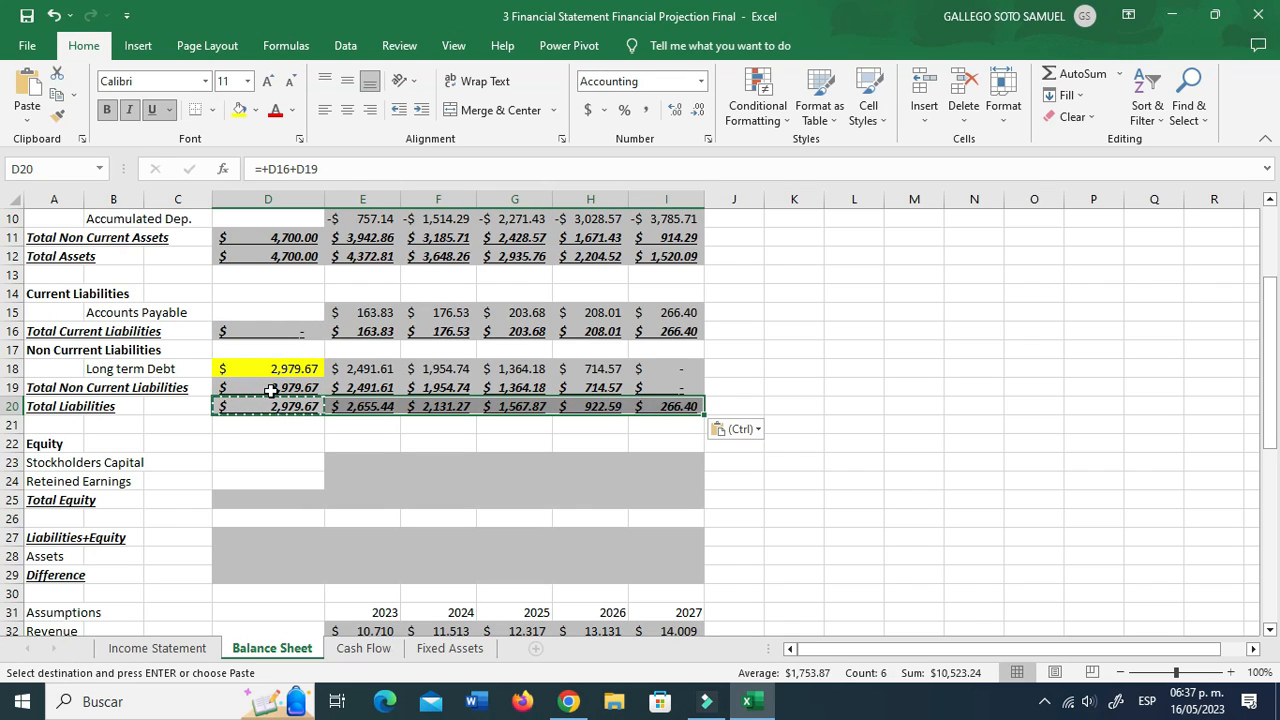
key(Escape)
Step: Examine the Investment formula in D40 and the debt Balance formula in D42
key(Down)
key(Down)
key(Down)
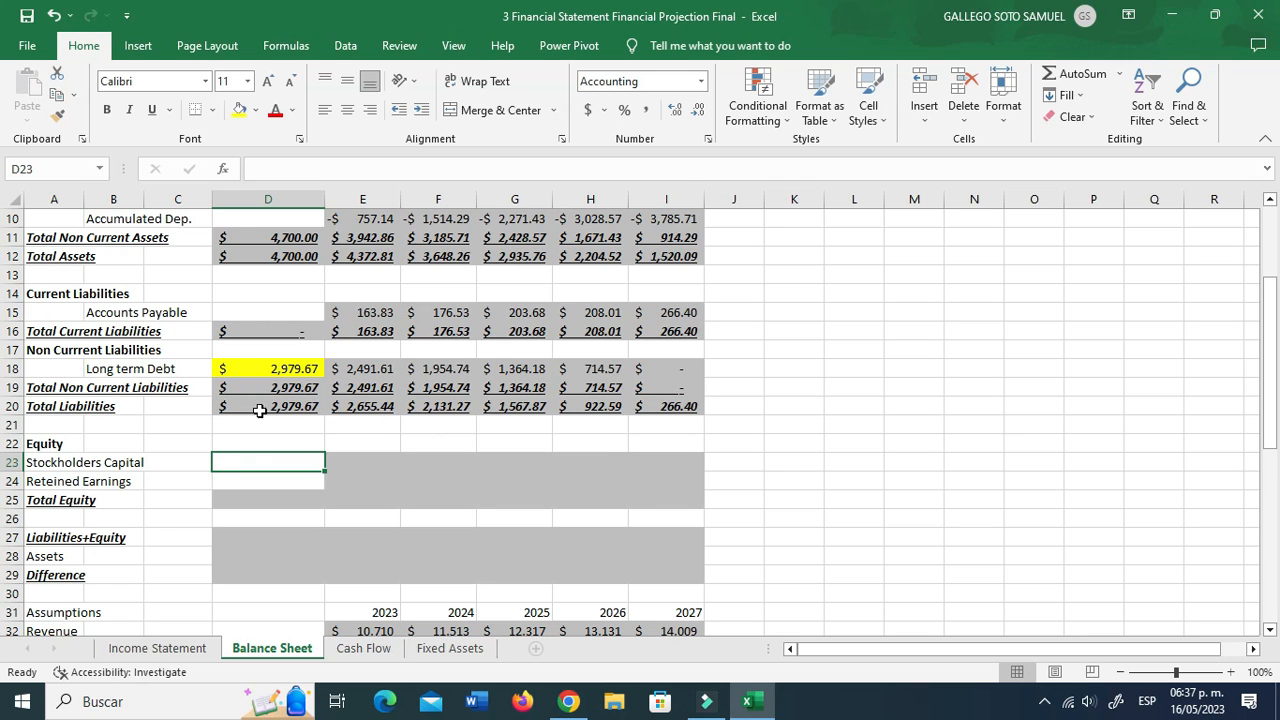
scroll(259, 410, down, 7)
click(268, 390)
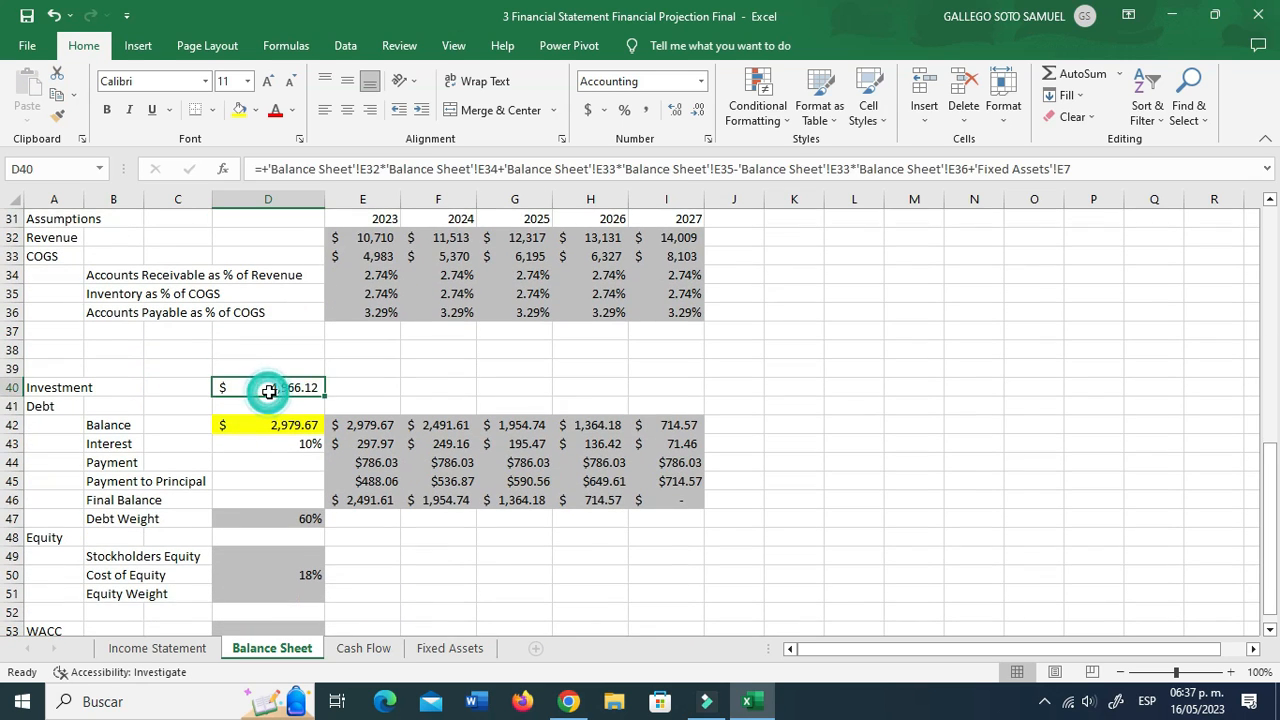
click(286, 424)
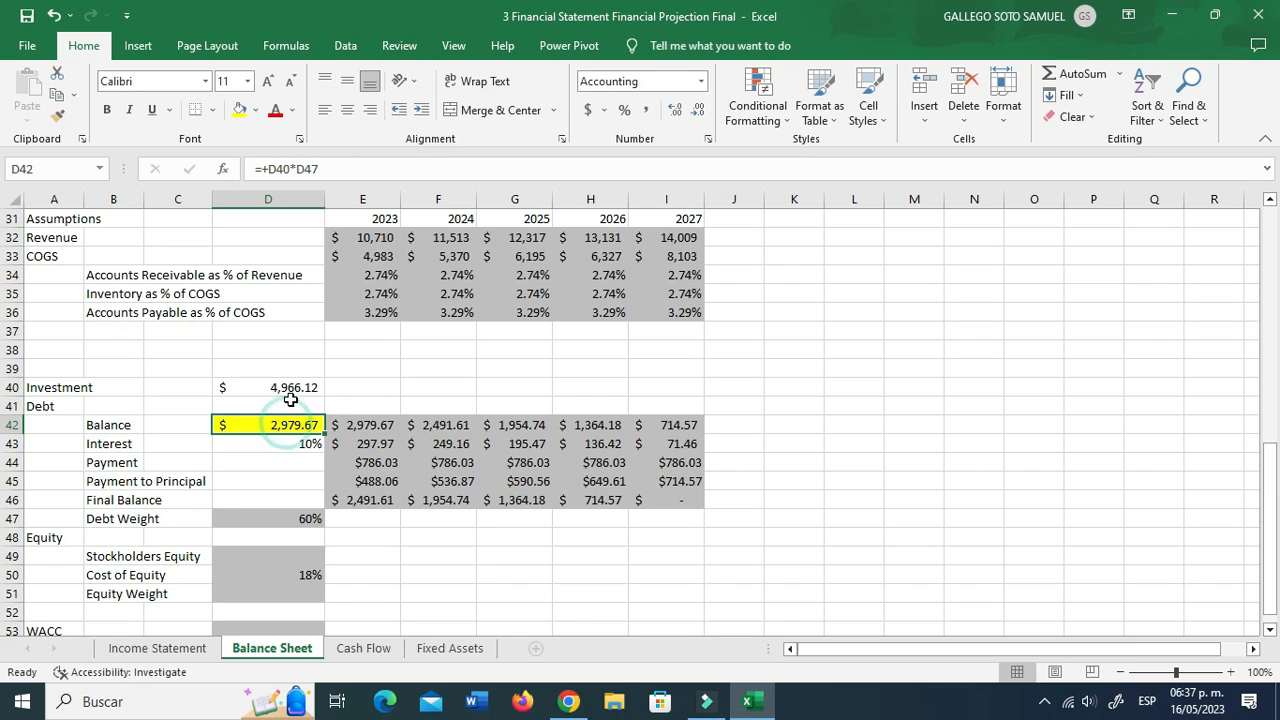
click(290, 390)
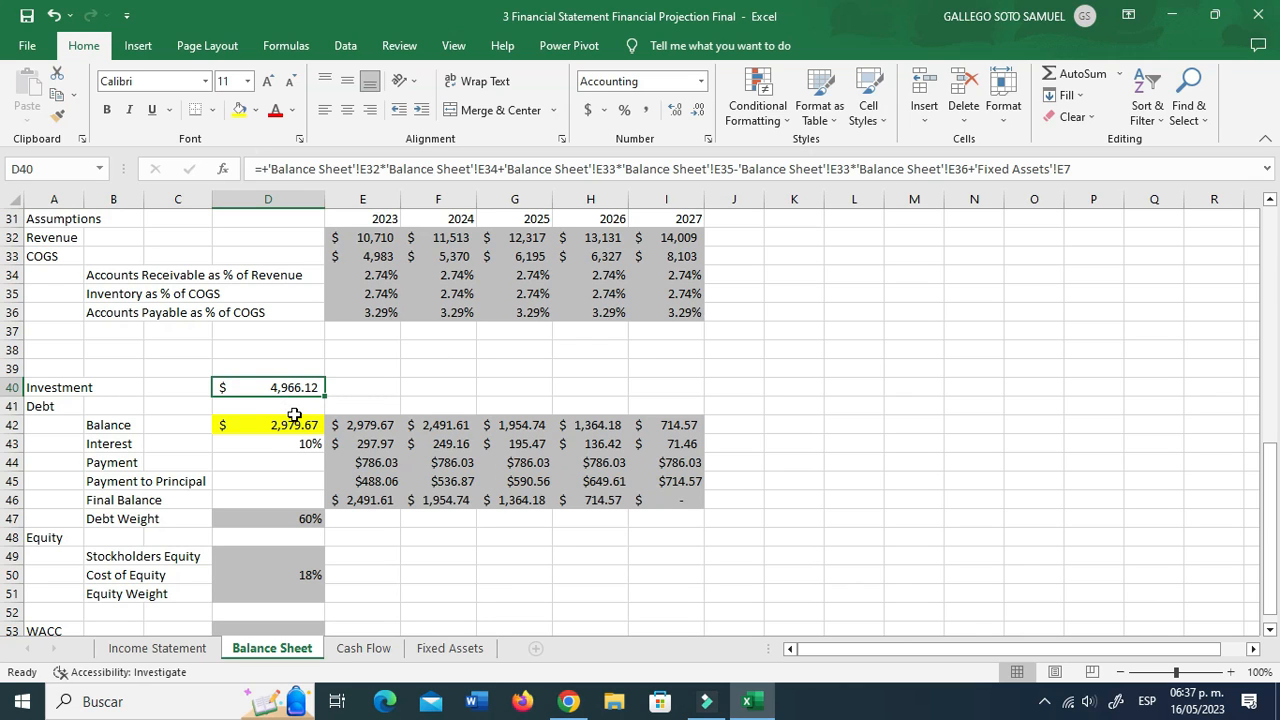
click(301, 424)
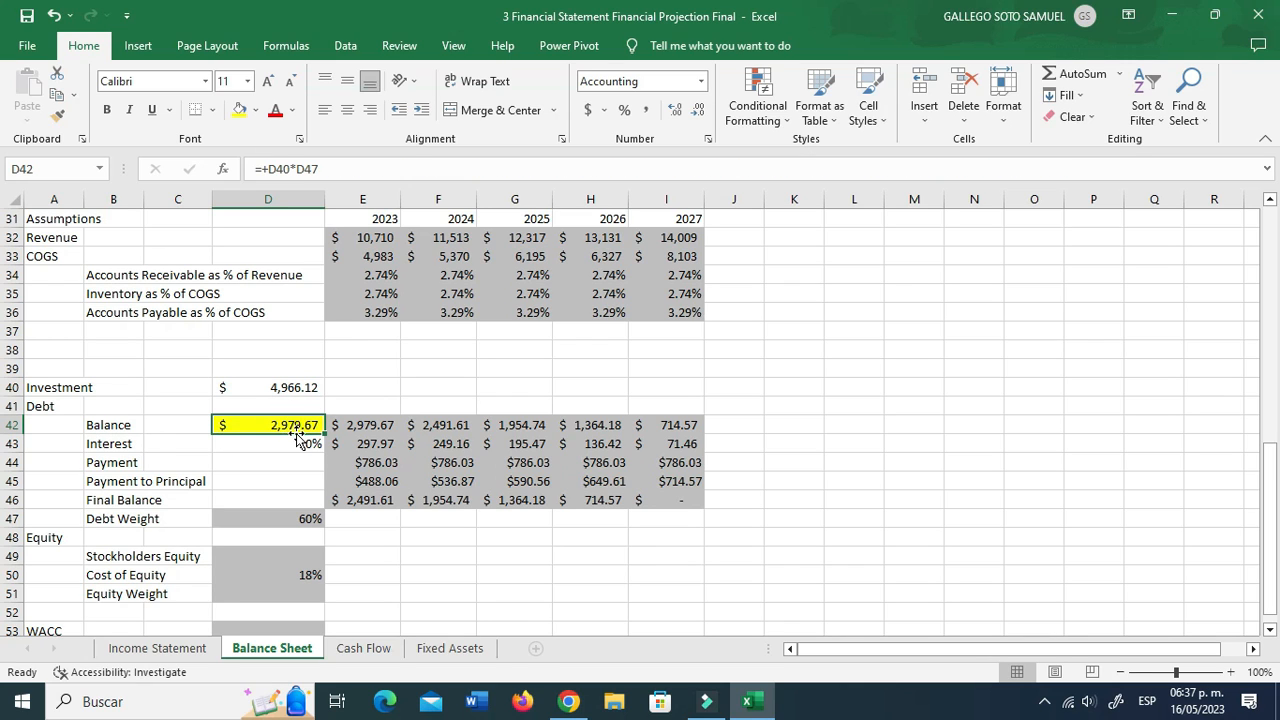
Step: Calculate Stockholders Equity in D49 as the Investment in D40 minus the debt Balance in D42
click(285, 557)
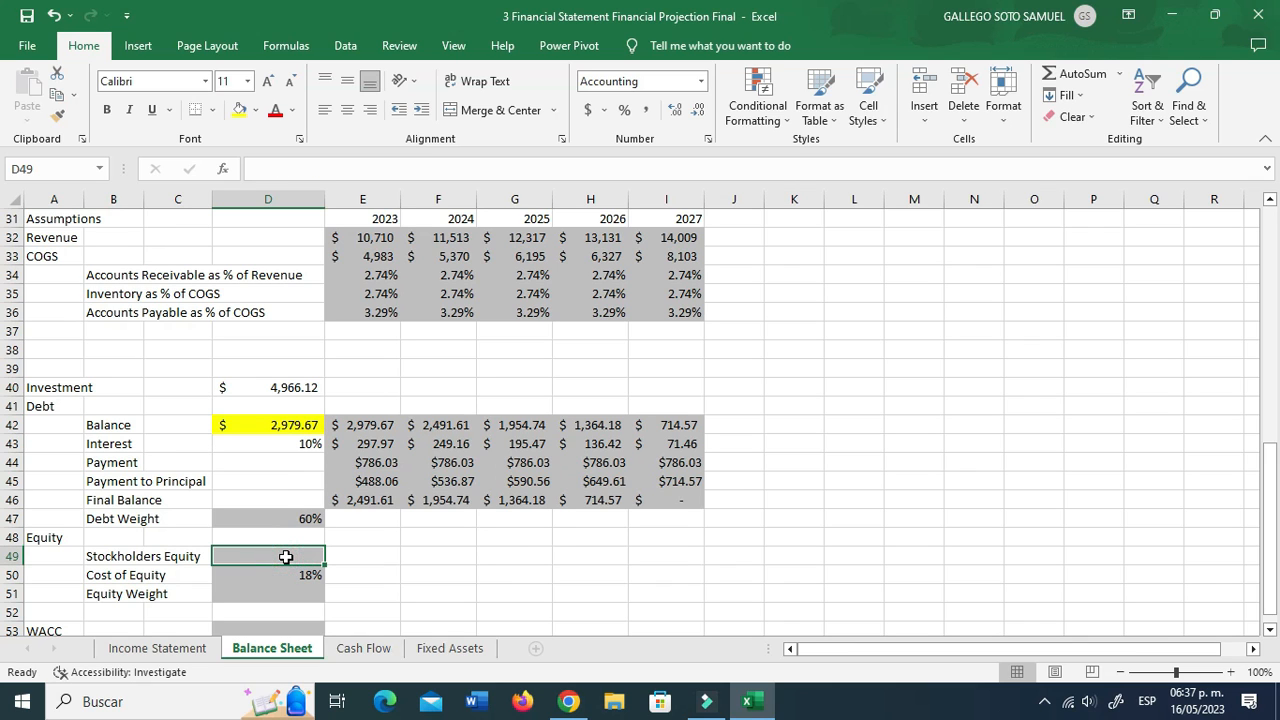
text(+)
key(Up)
key(Up)
key(Up)
key(Up)
key(Up)
key(Up)
key(Up)
key(Up)
key(Up)
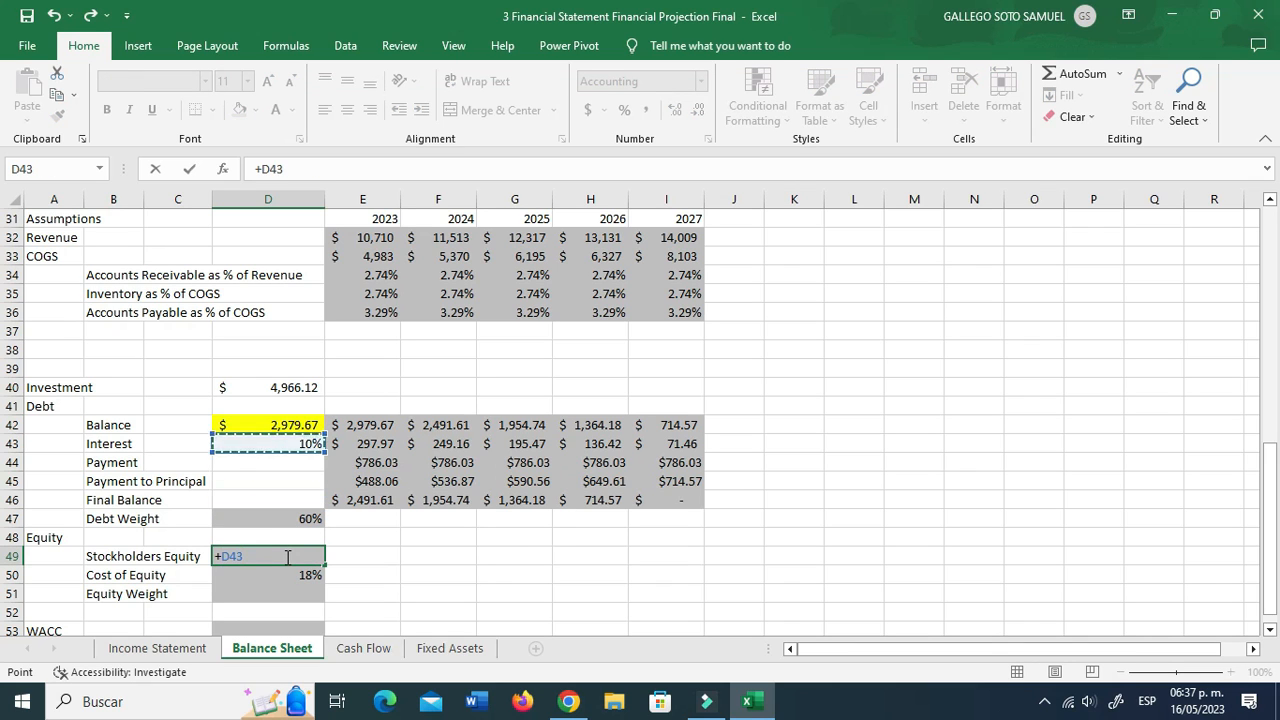
text(-)
key(Up)
key(Up)
key(Up)
key(Up)
key(Up)
key(Up)
key(Up)
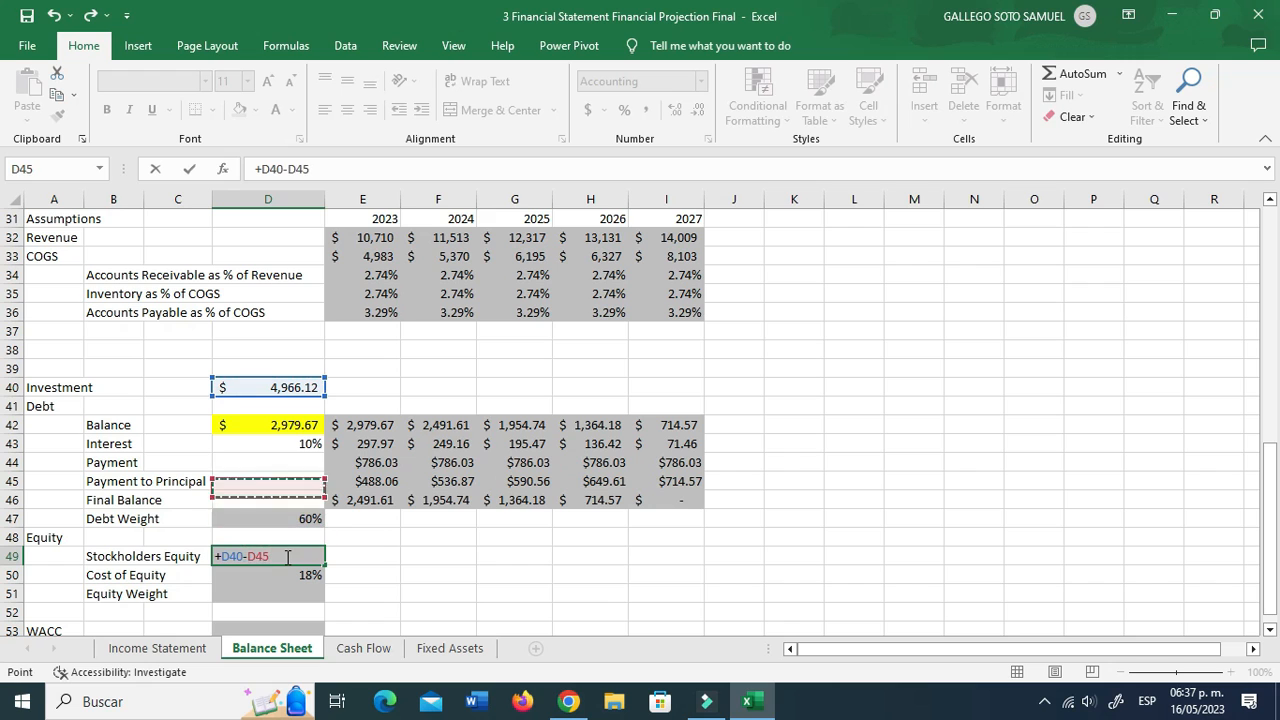
key(Return)
scroll(285, 556, down, 2)
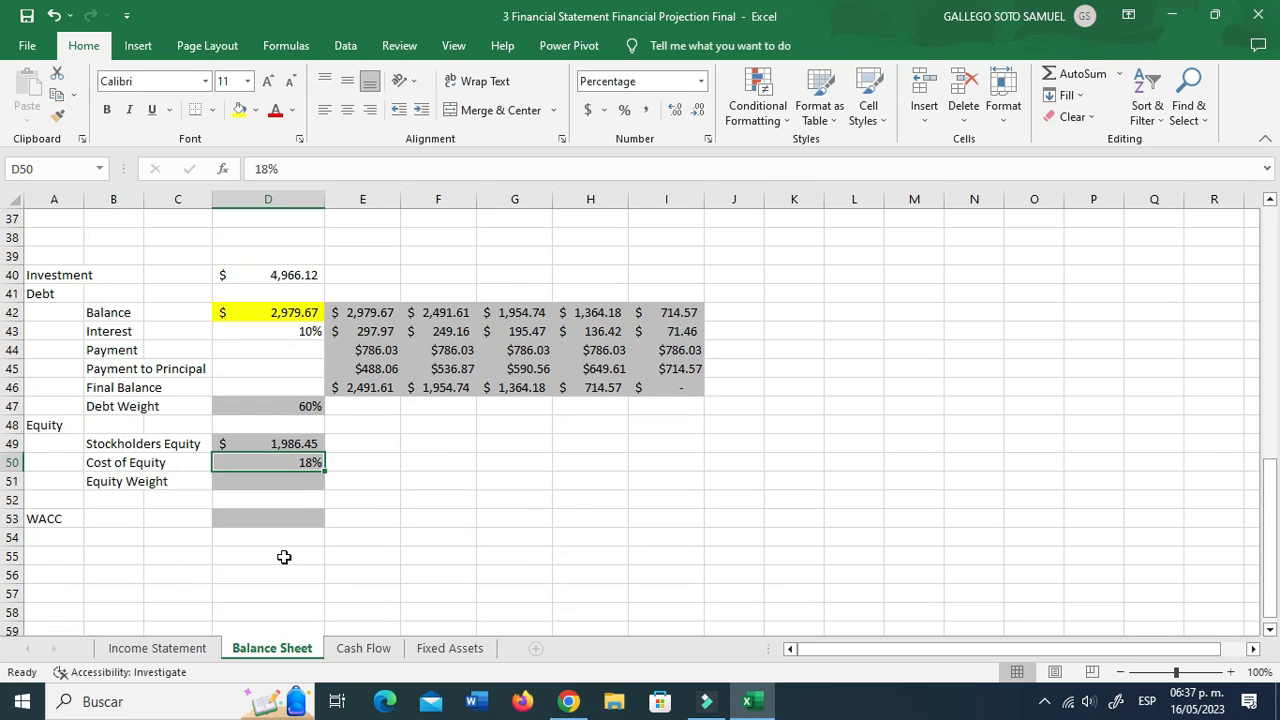
click(291, 520)
text(+)
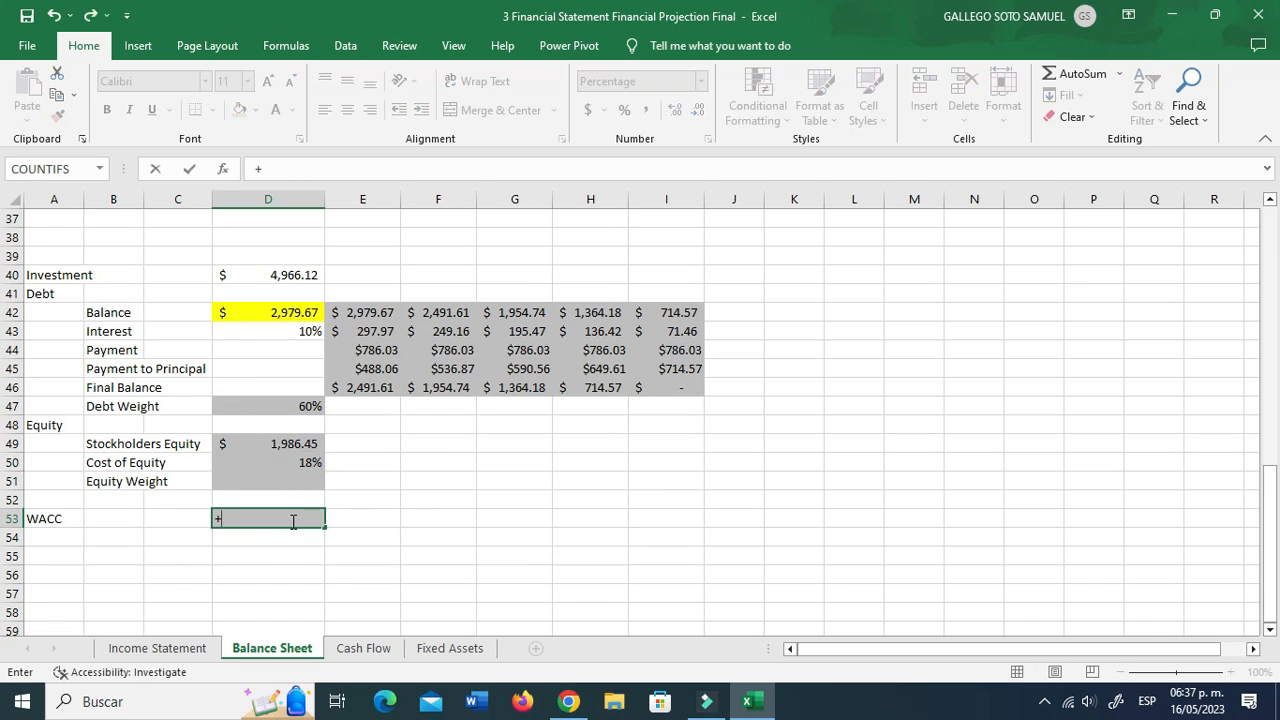
key(Up)
key(Up)
key(Up)
key(Up)
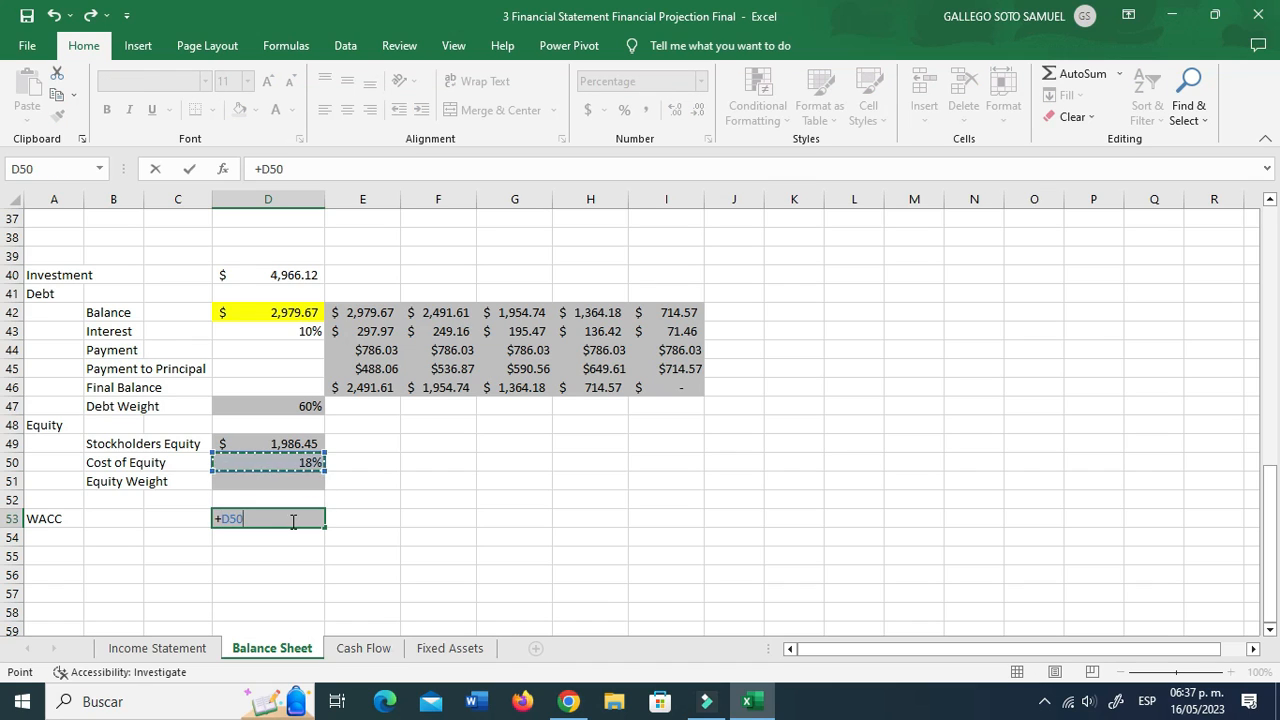
text(/)
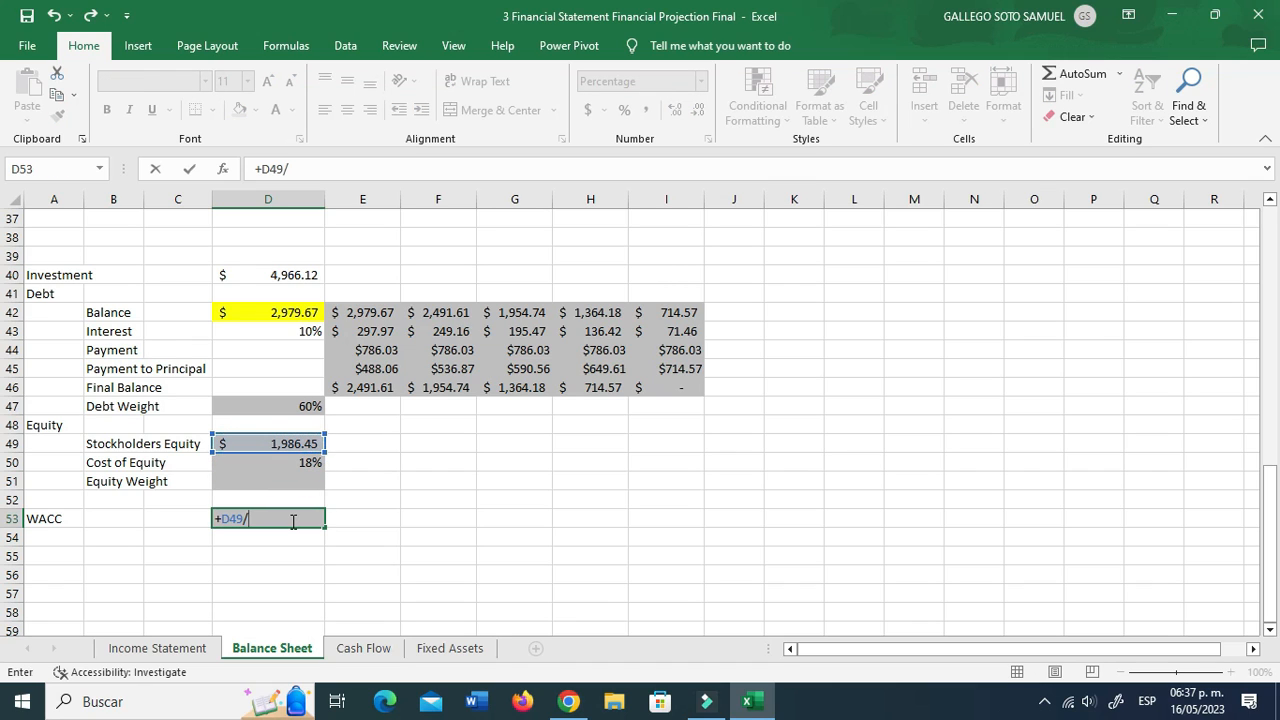
click(279, 276)
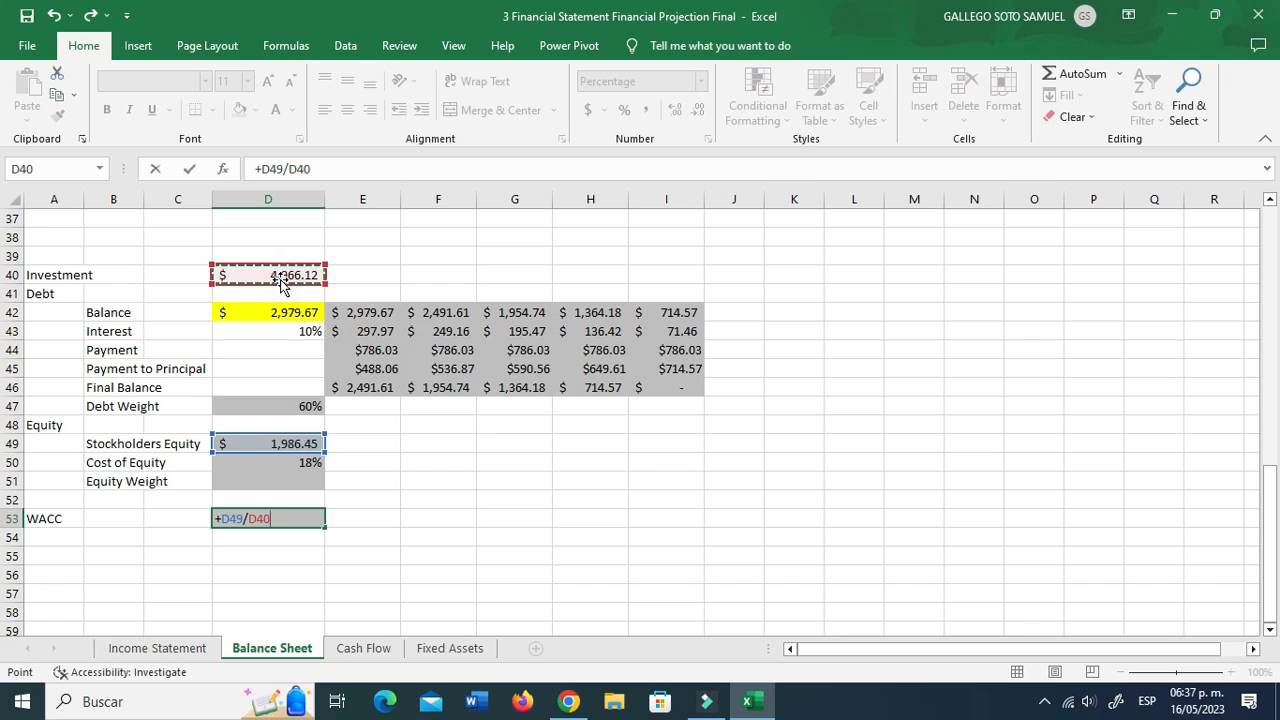
key(Return)
key(Up)
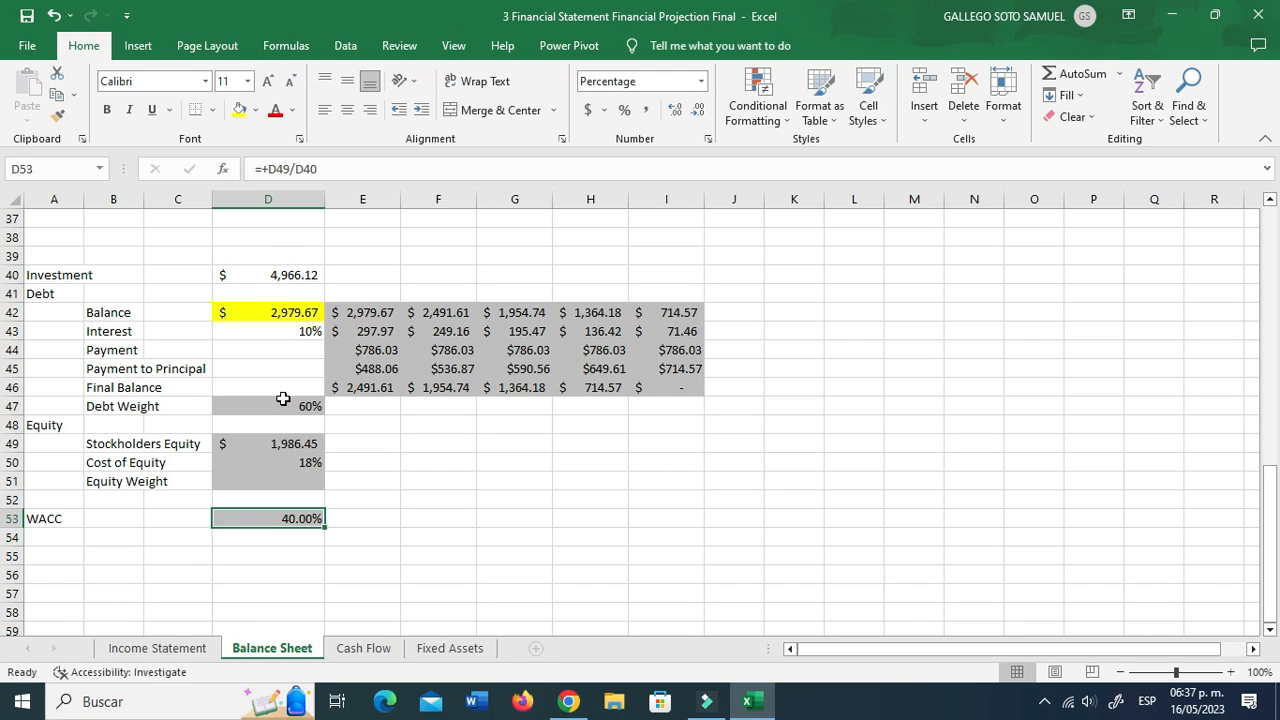
click(306, 483)
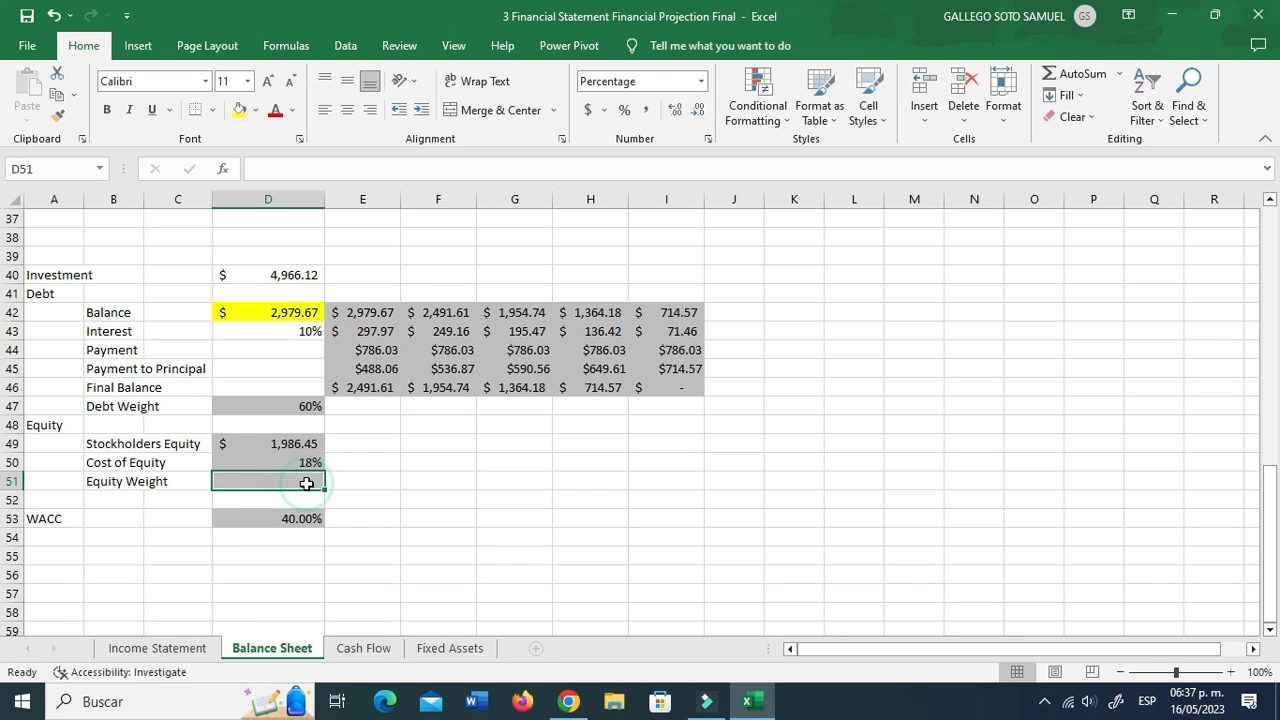
key(Down)
key(Down)
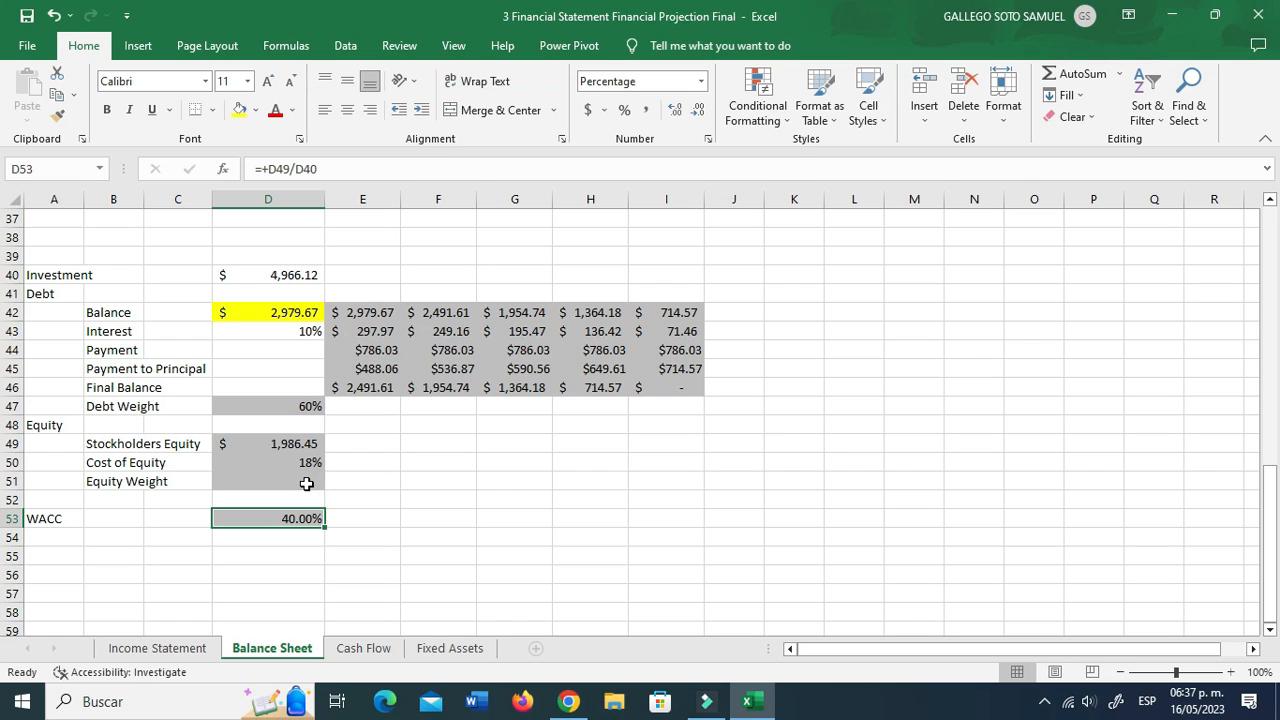
key(Delete)
Step: Calculate the Equity Weight in D51 as Stockholders Equity divided by Investment, D49/D40
key(Up)
key(Up)
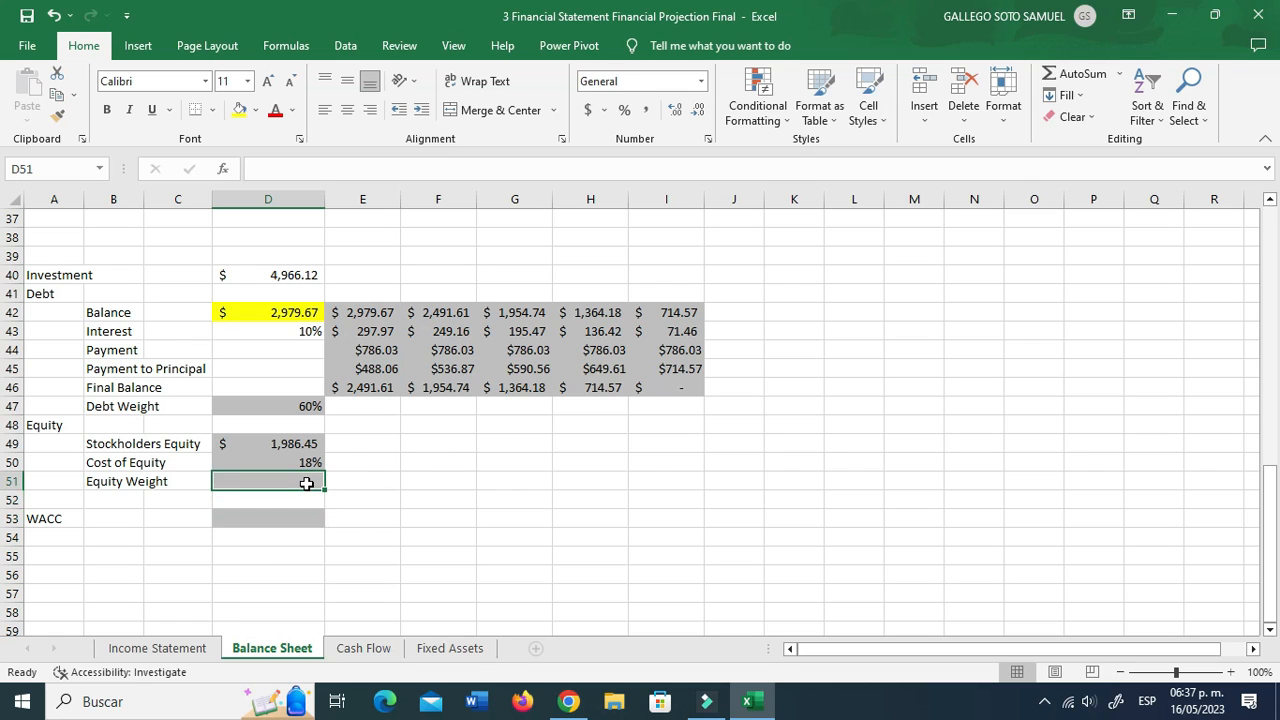
text(+)
key(Up)
key(Up)
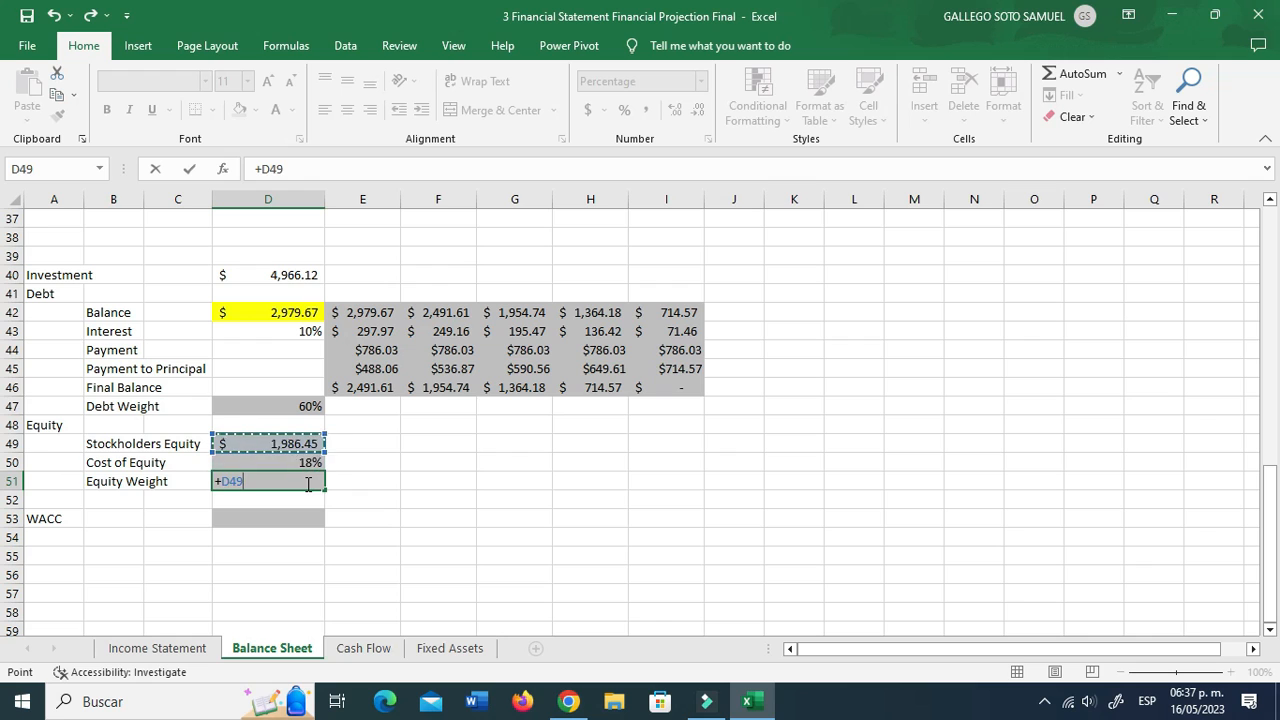
text(/)
key(Up)
key(Up)
key(Up)
key(Up)
key(Up)
key(Up)
key(Up)
key(Up)
key(Up)
key(Up)
key(Up)
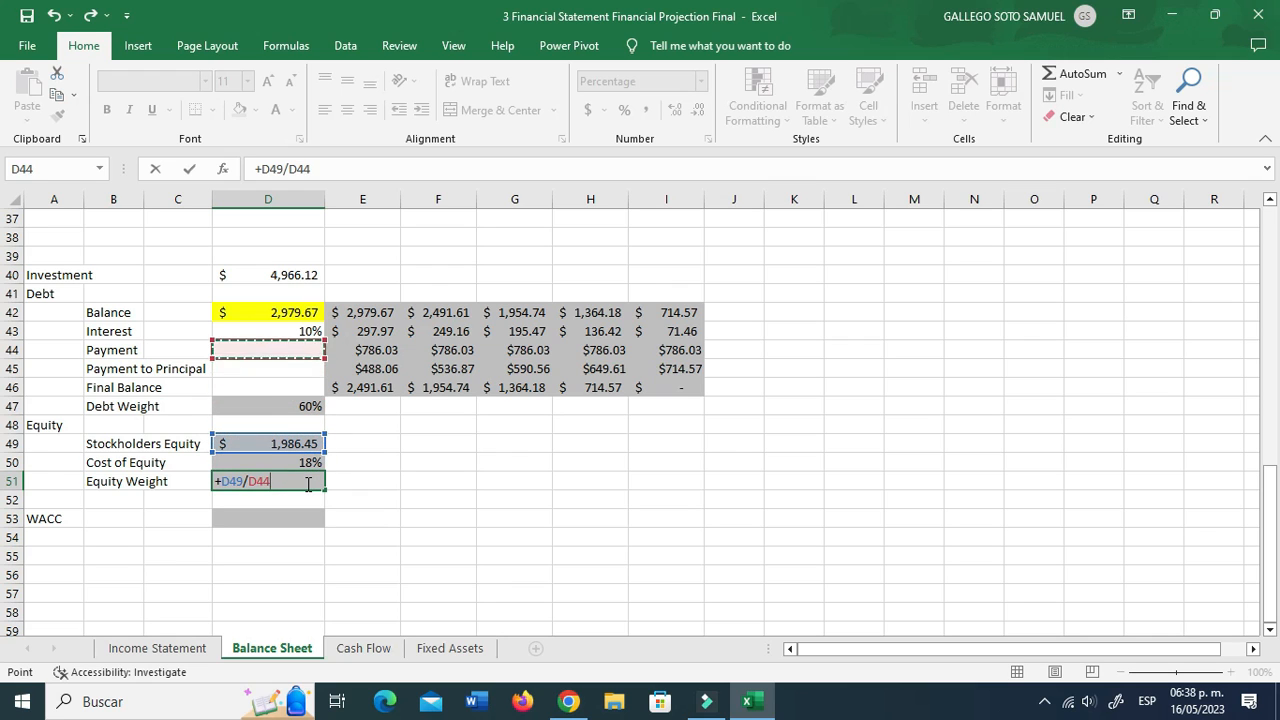
key(ctrl+Return)
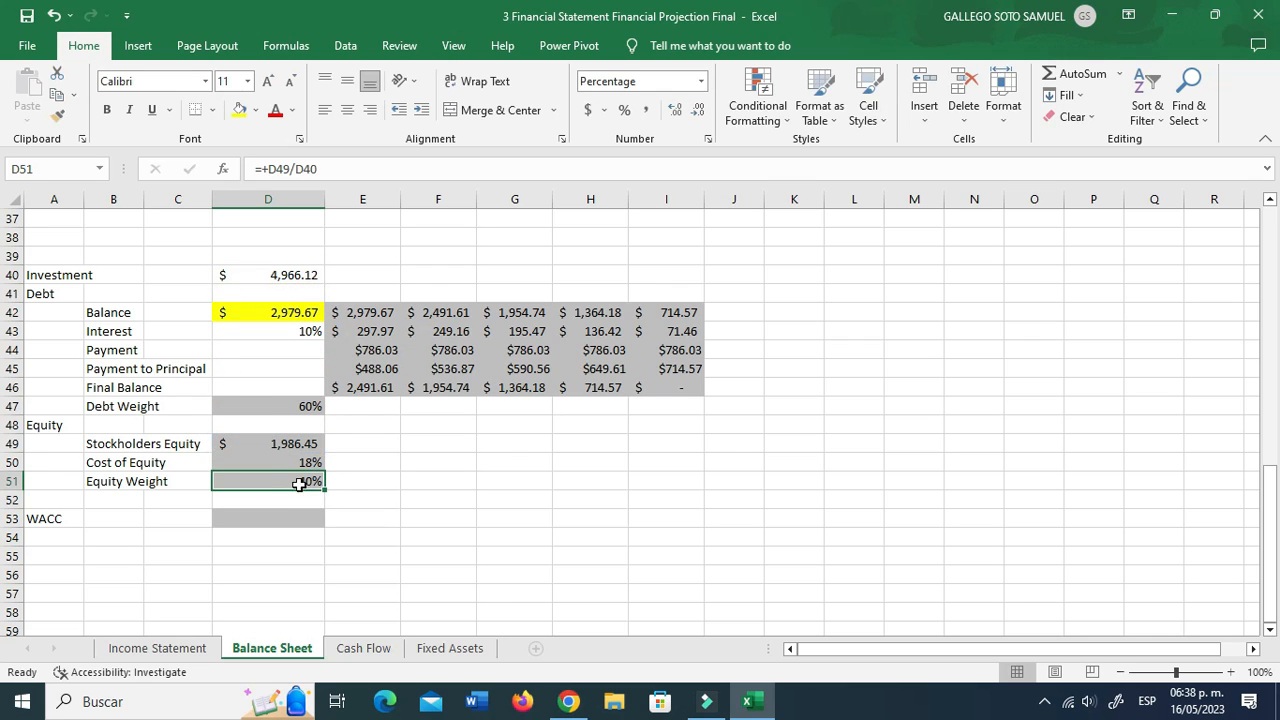
click(277, 513)
click(45, 517)
click(244, 518)
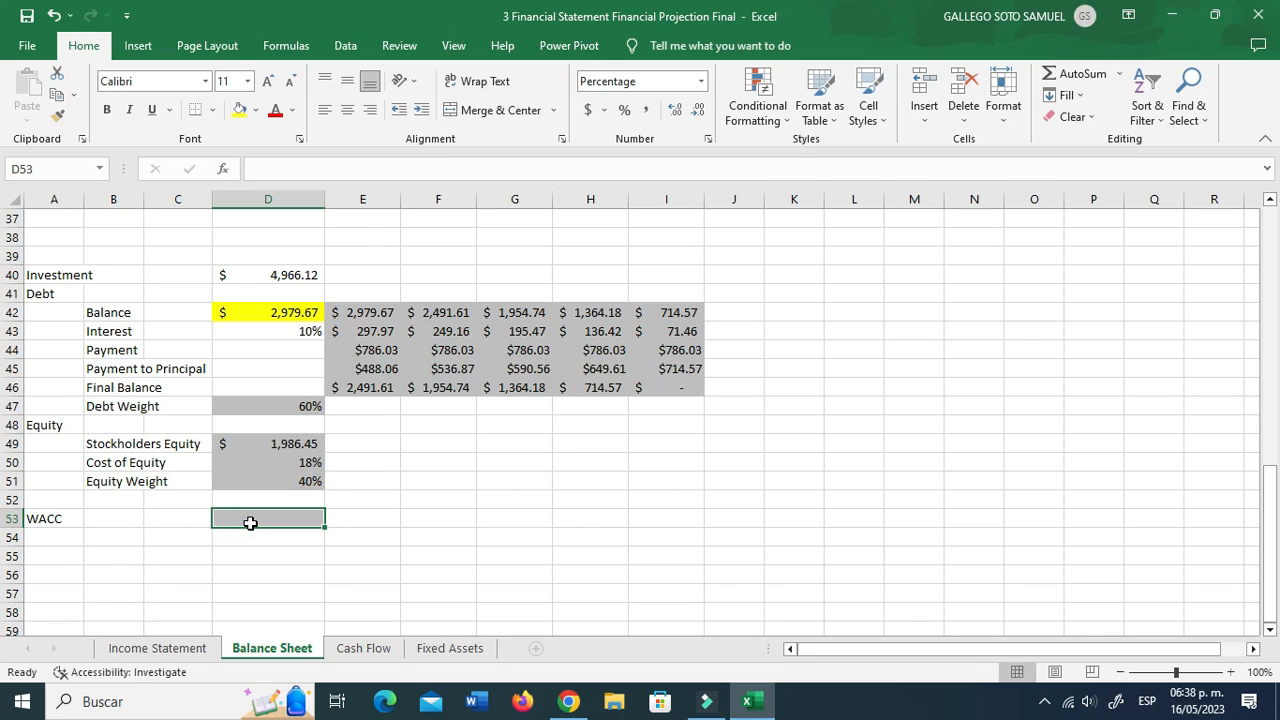
click(38, 520)
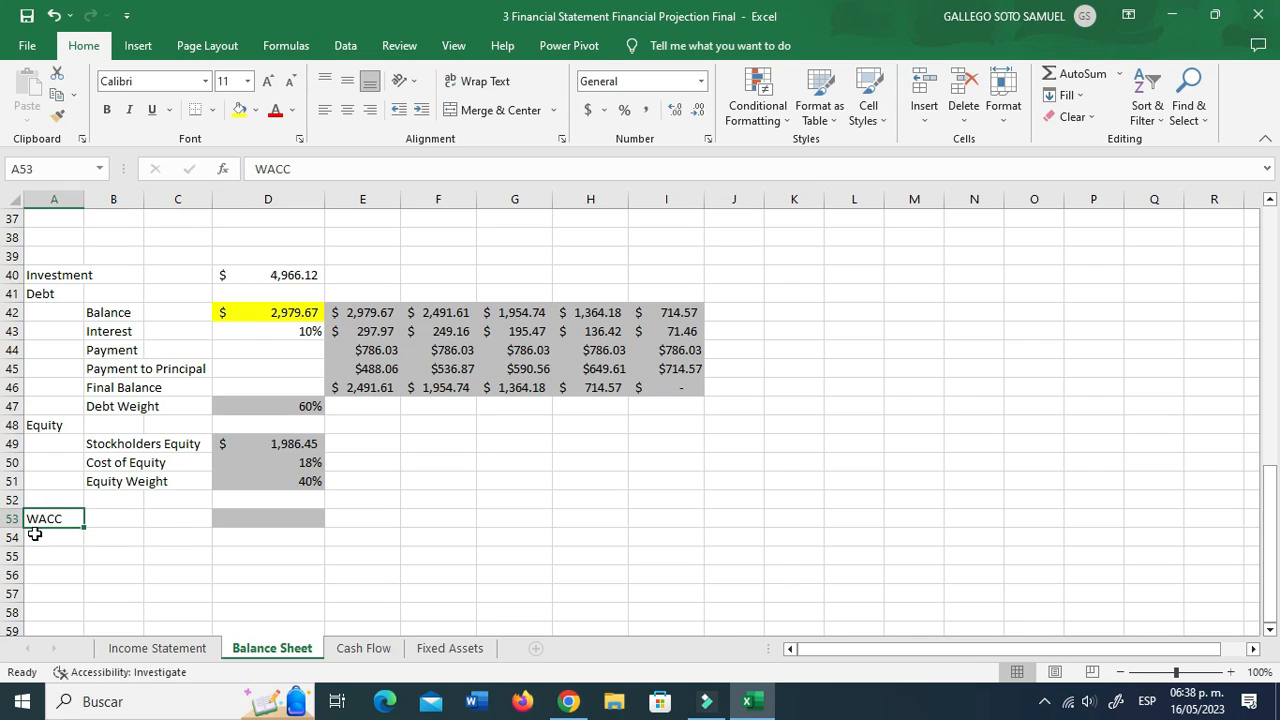
click(246, 521)
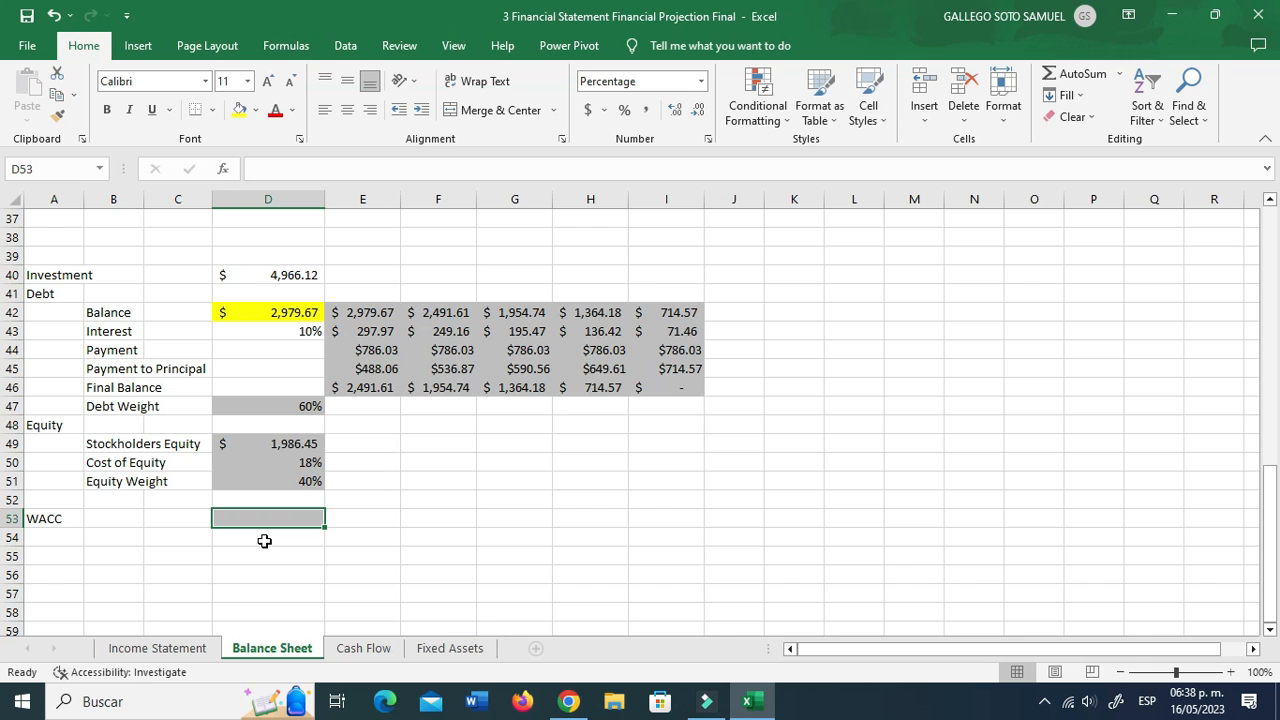
scroll(264, 541, up, 5)
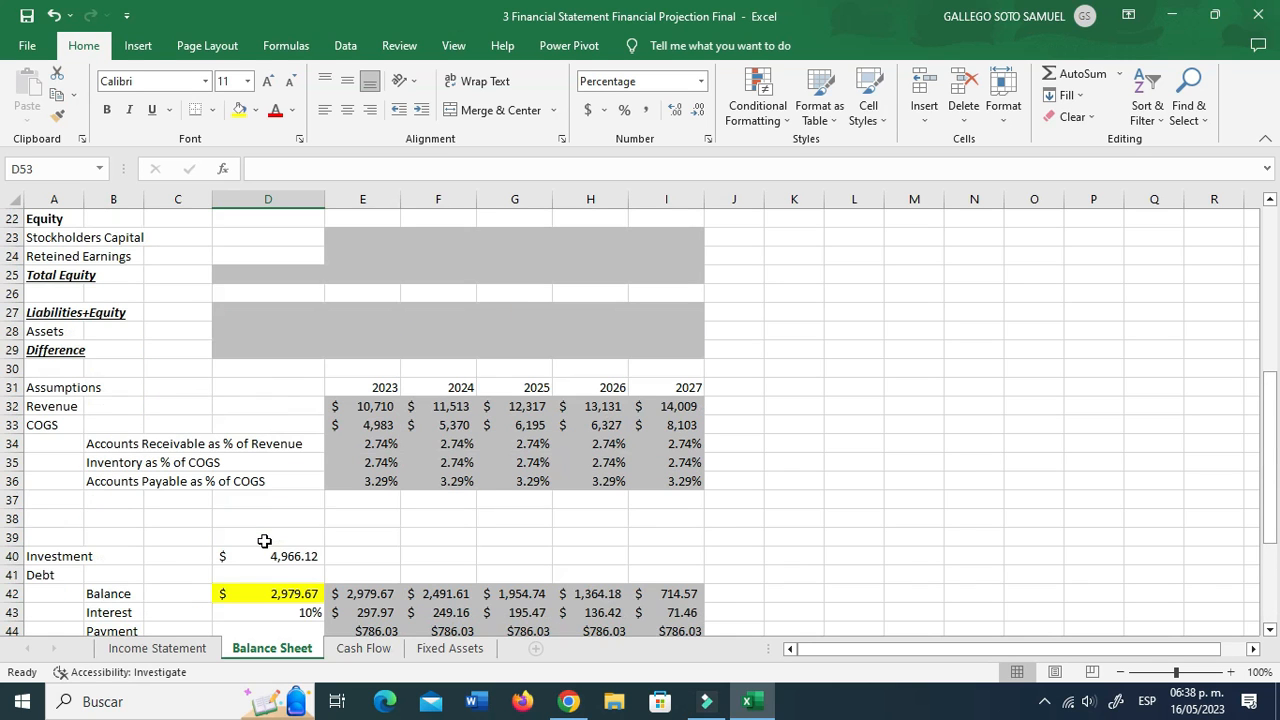
click(322, 509)
scroll(330, 511, down, 3)
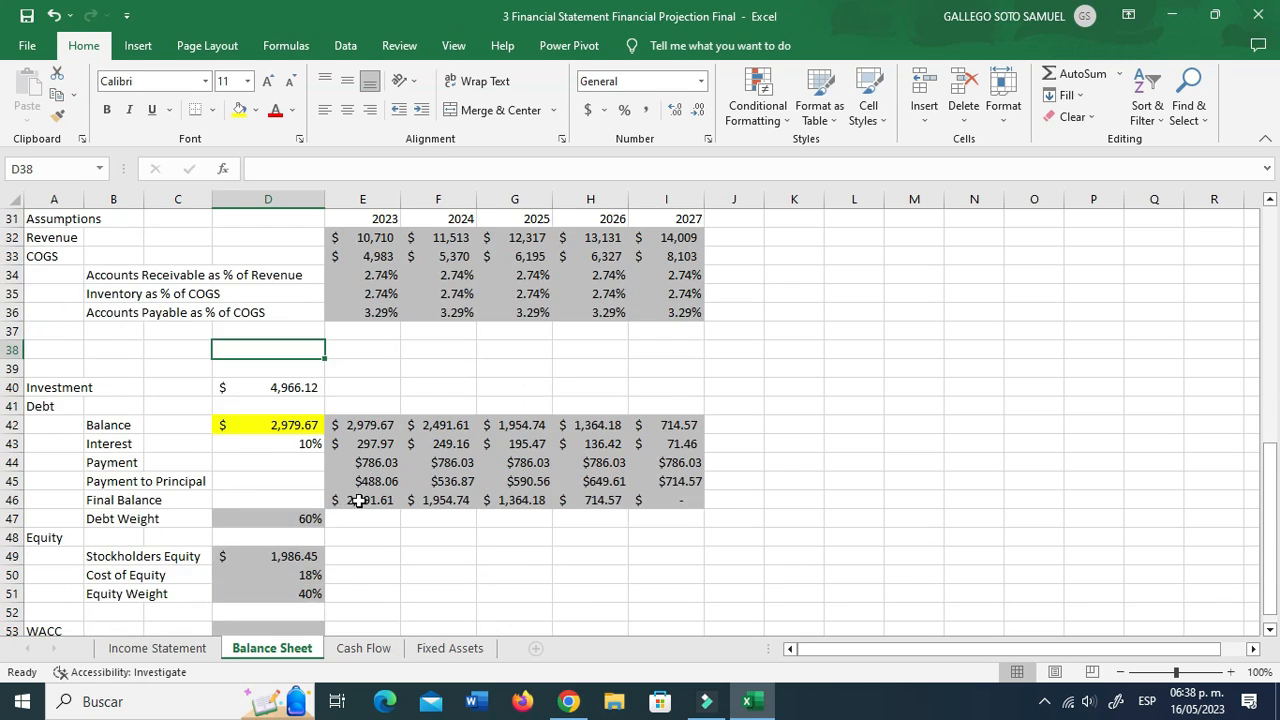
Step: Link the initial Stockholders Capital in D23 to the Stockholders Equity value in D49
scroll(358, 500, up, 10)
scroll(358, 500, down, 3)
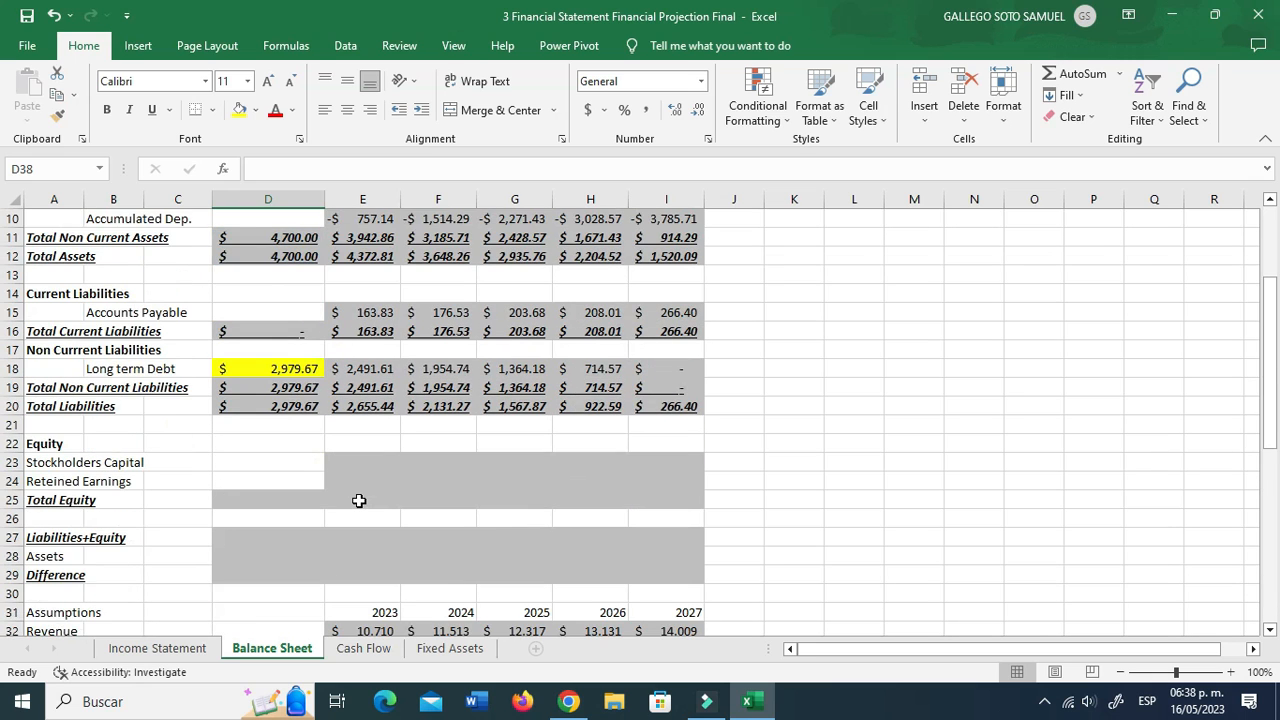
scroll(358, 500, down, 1)
click(307, 406)
text(+)
scroll(309, 418, down, 5)
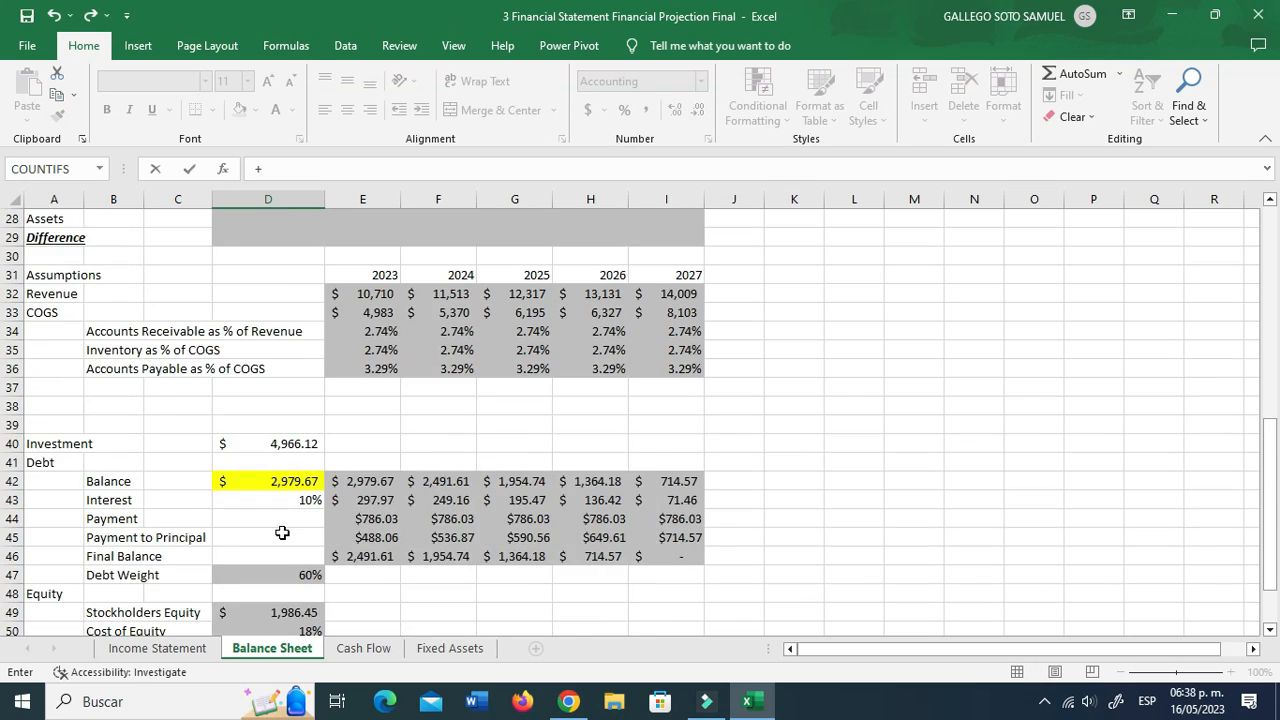
scroll(282, 533, down, 3)
click(286, 443)
key(Return)
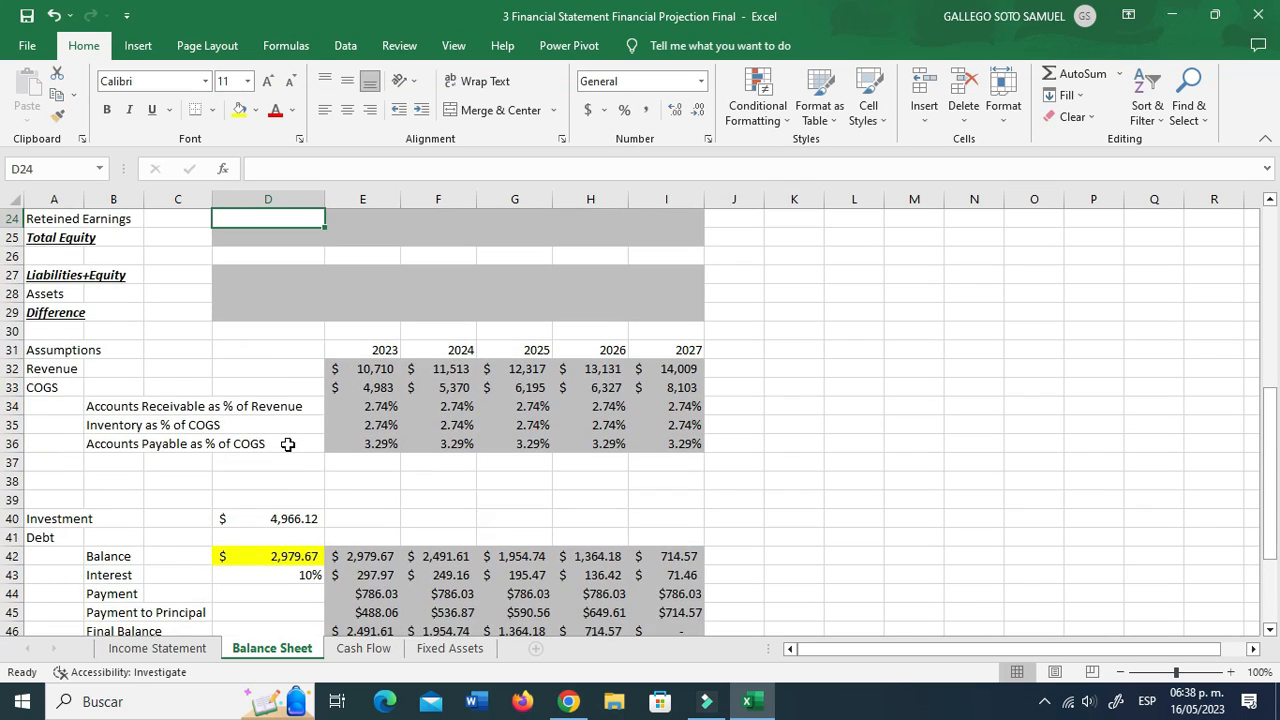
Step: Set 2023 Stockholders Capital in E23 equal to D23 and copy the formula across to 2027 in I23
scroll(286, 443, up, 3)
click(377, 366)
text(+)
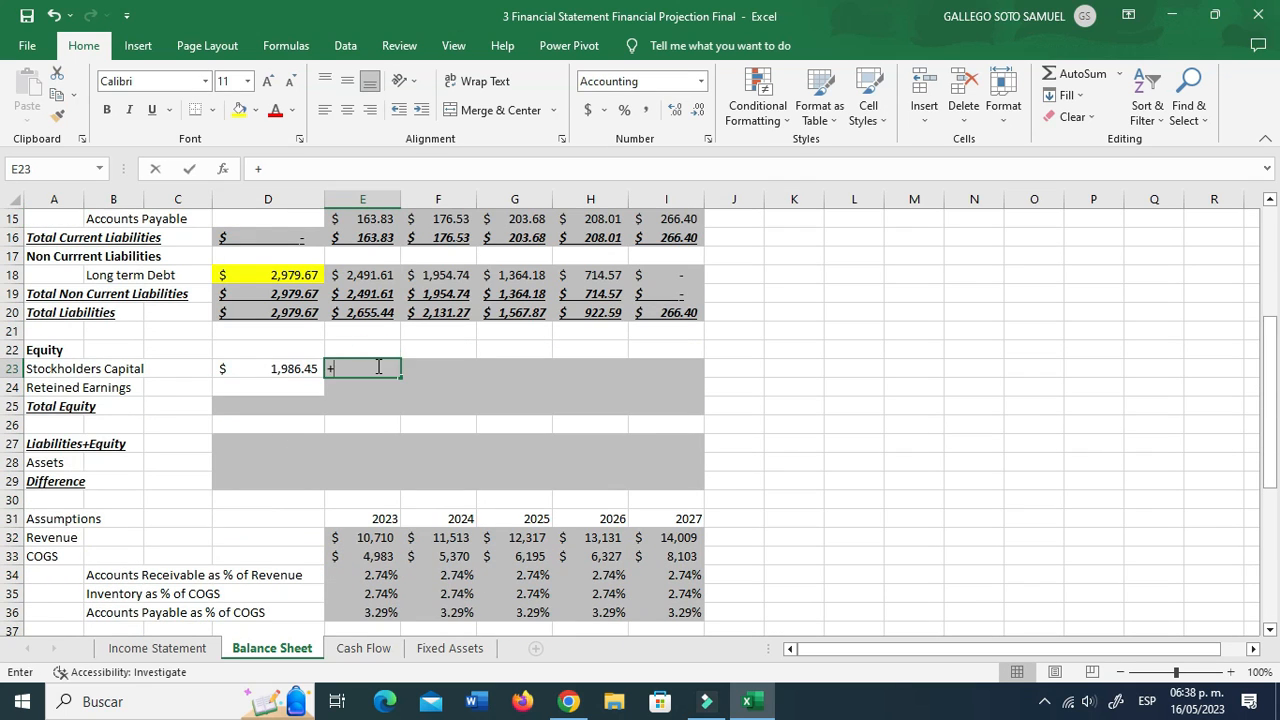
key(Left)
key(ctrl+Return)
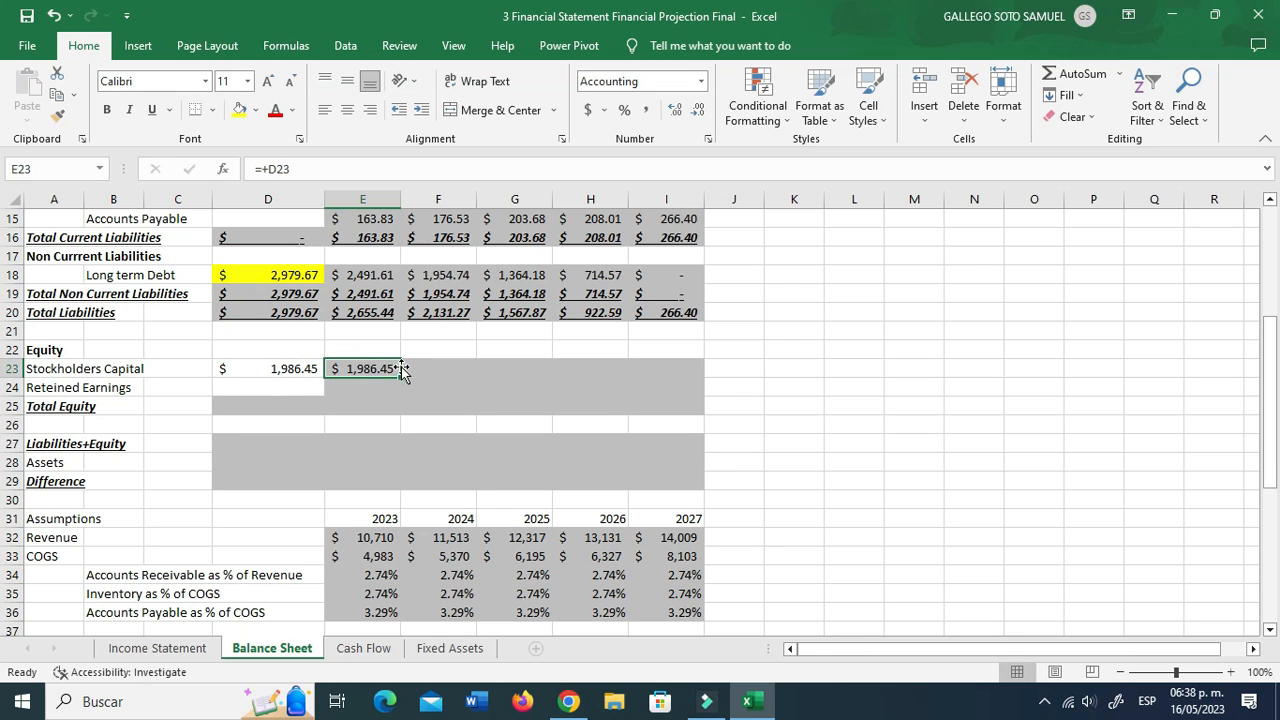
drag(398, 376, 680, 376)
Step: Link 2023 Retained Earnings in E24 to Net Income in E20 of the Income Statement sheet
click(320, 390)
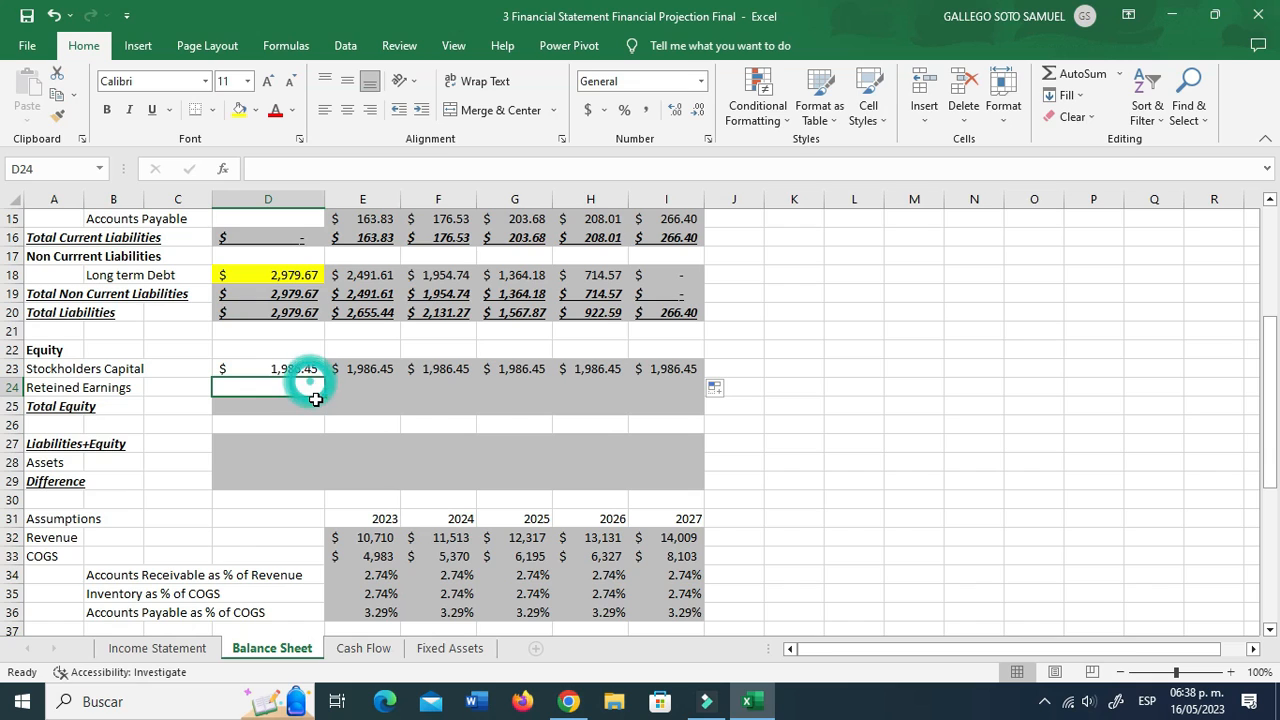
key(Right)
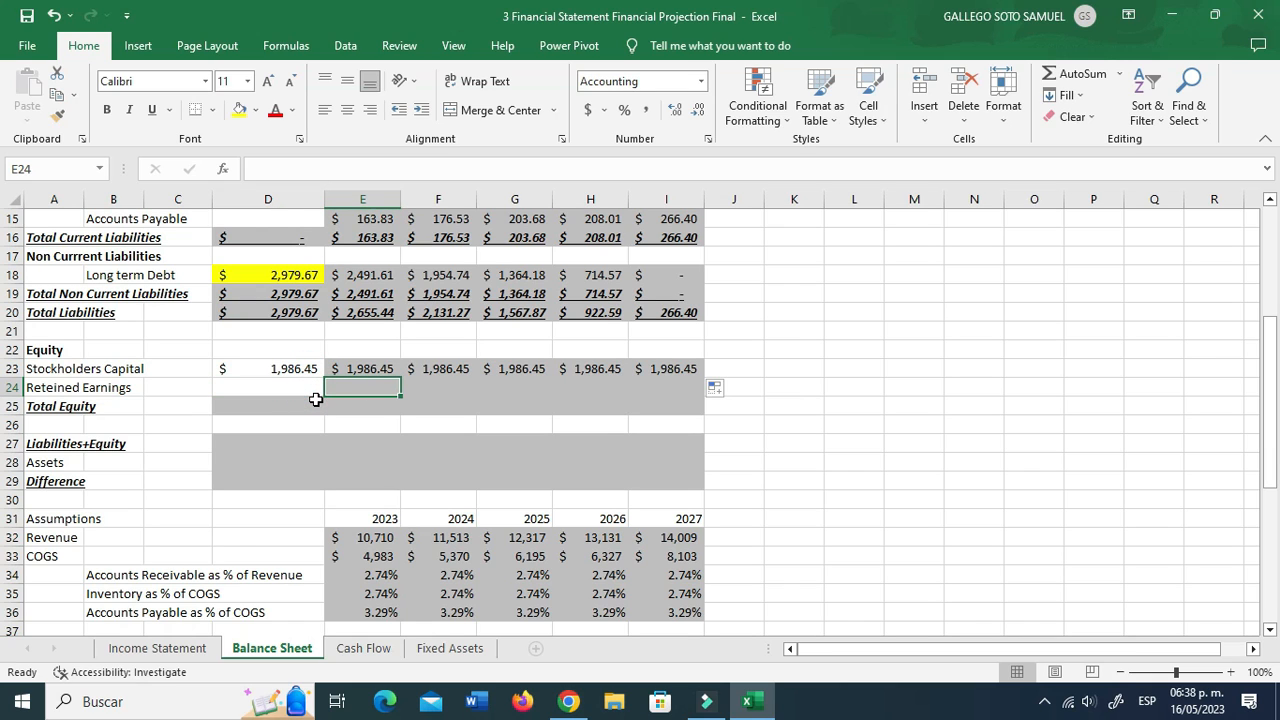
text(+)
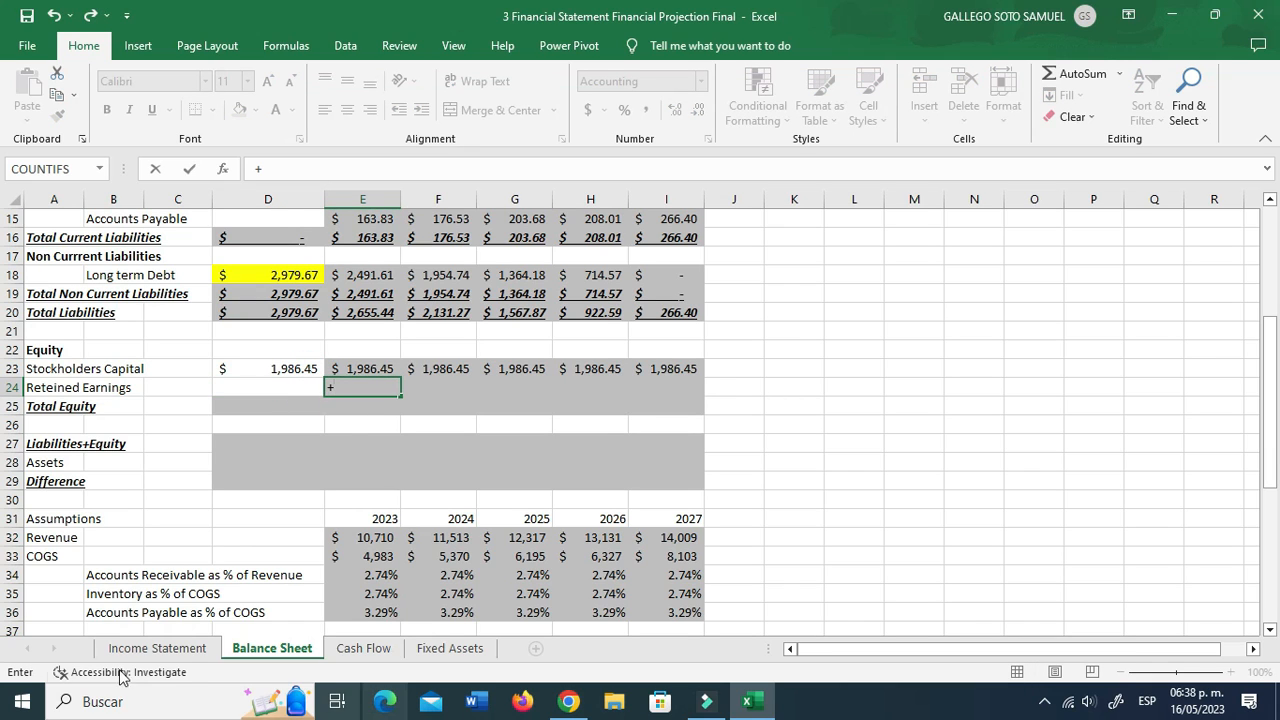
click(146, 648)
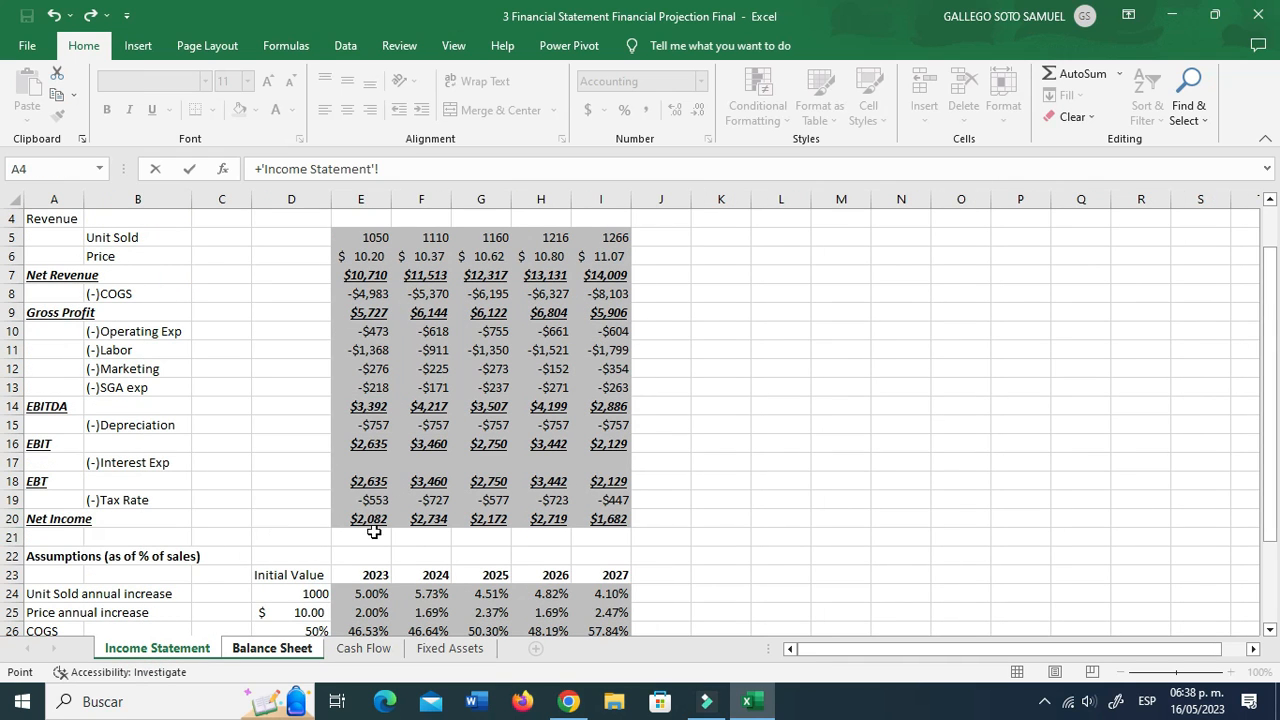
click(380, 513)
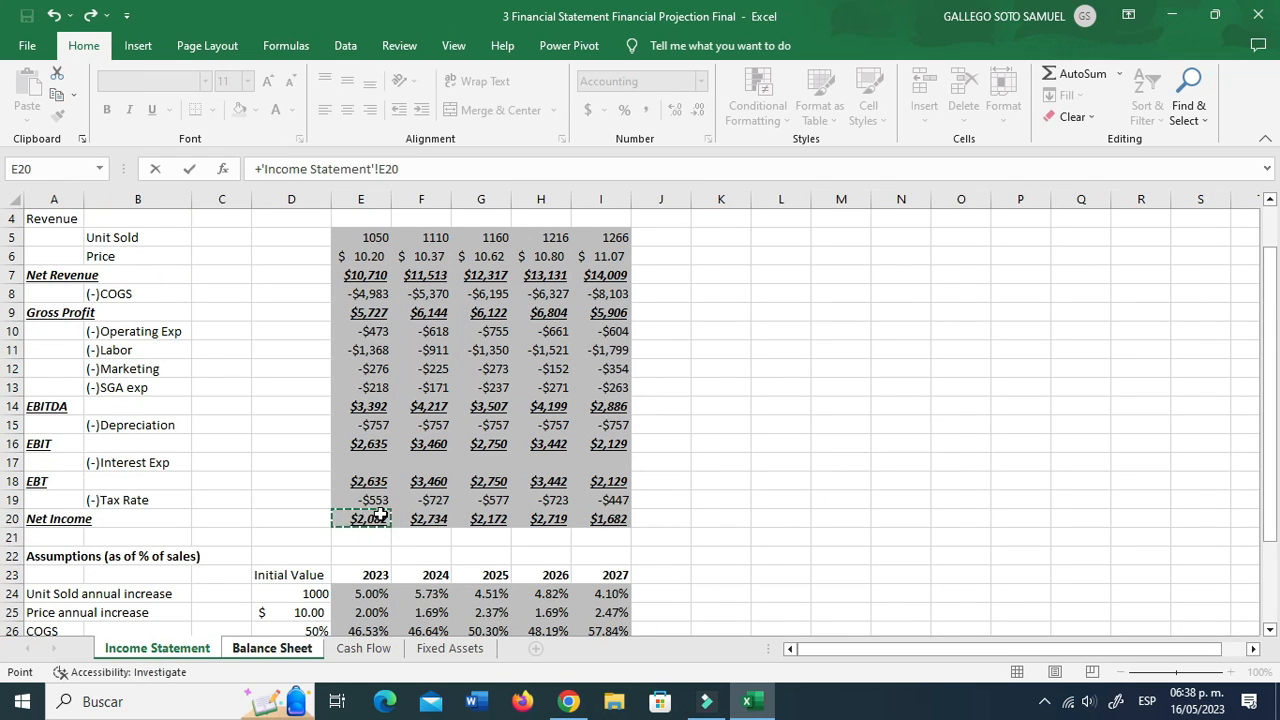
key(Return)
click(398, 392)
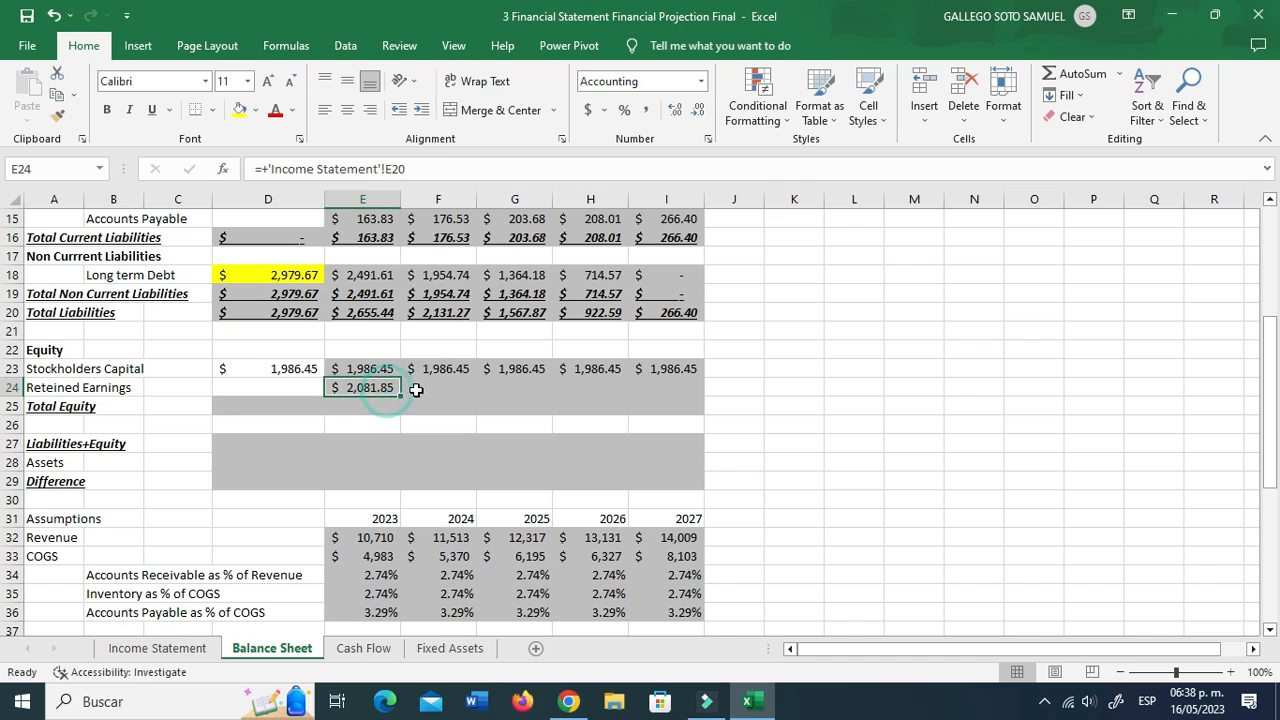
Step: Calculate 2024 Retained Earnings in F24 as E24 plus Income Statement Net Income F20, and copy it across to I24
click(416, 390)
text(+)
key(Left)
text(+)
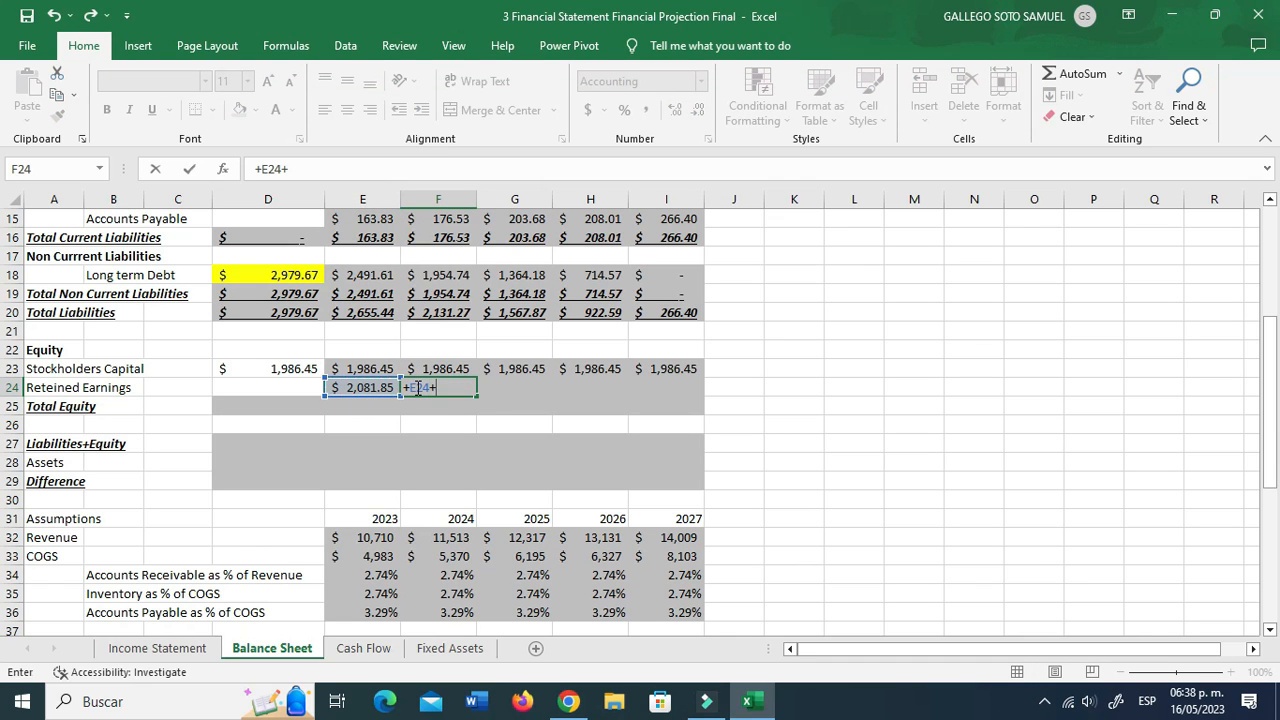
click(179, 654)
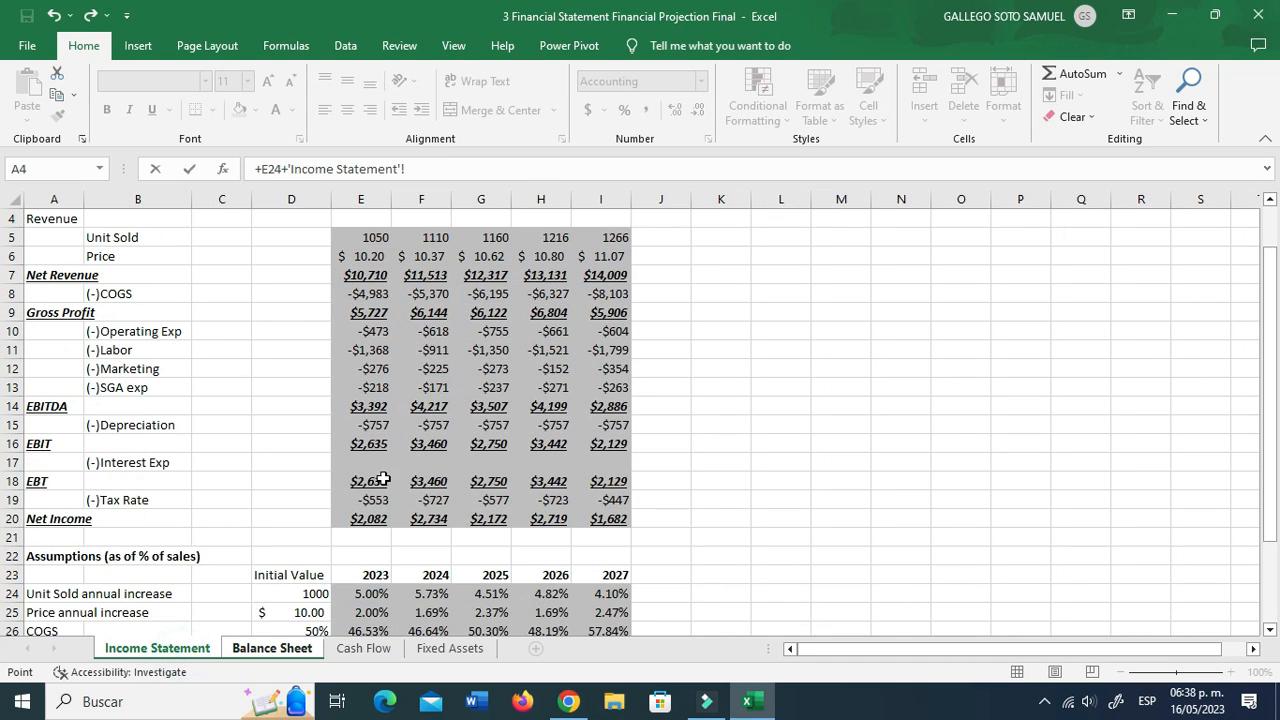
click(431, 518)
key(Return)
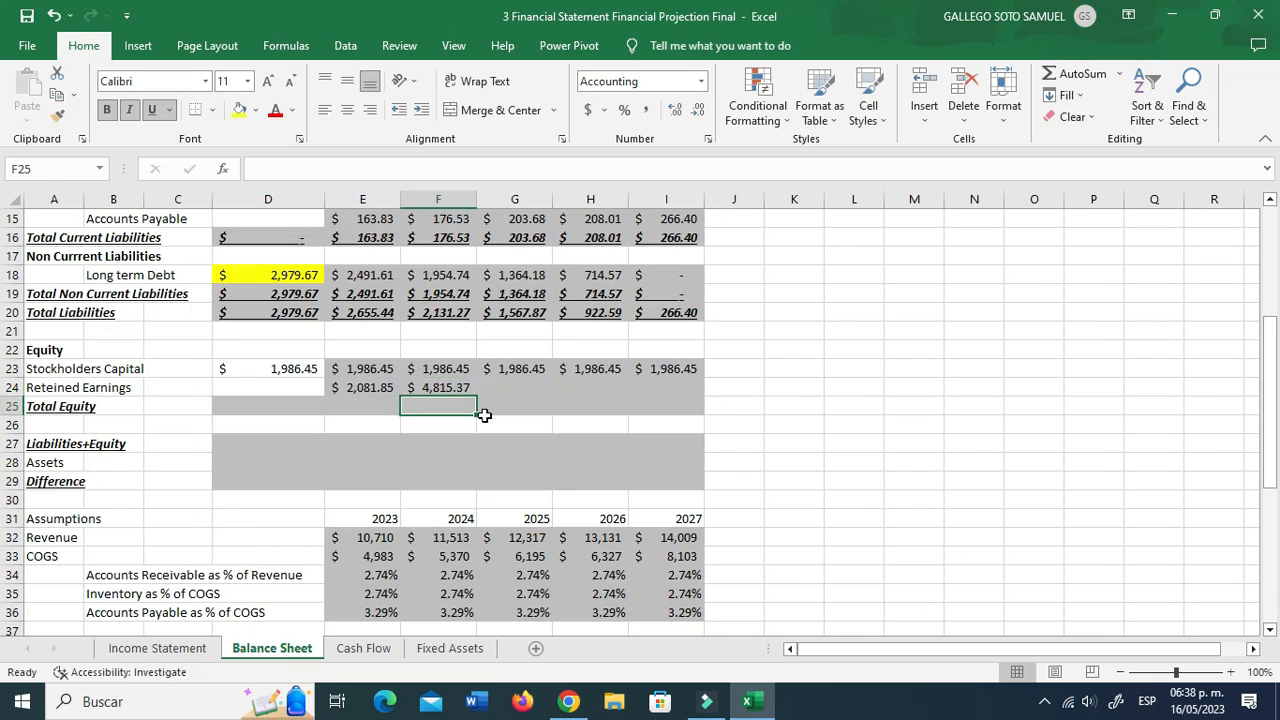
click(458, 387)
drag(477, 396, 690, 396)
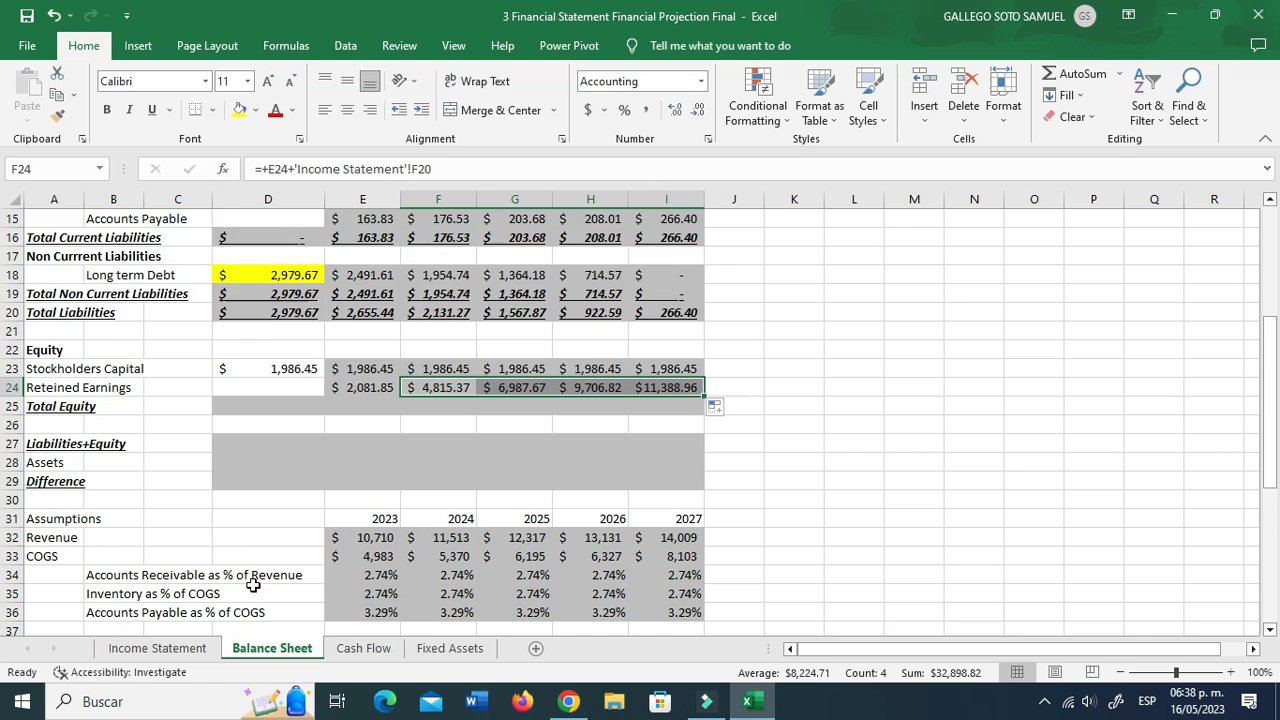
Step: On the Income Statement, set Interest Exp in E17 to the negative of Balance Sheet interest E43 and copy it across to I17
scroll(254, 585, down, 2)
click(180, 655)
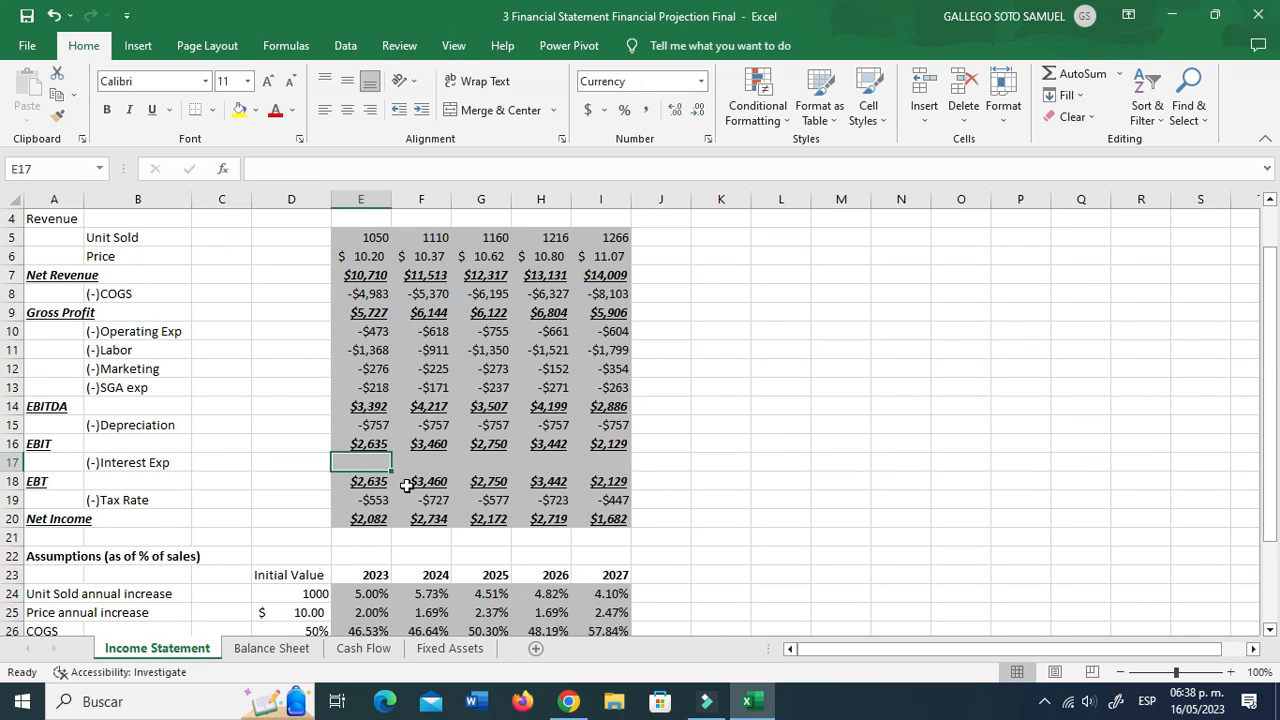
text(-)
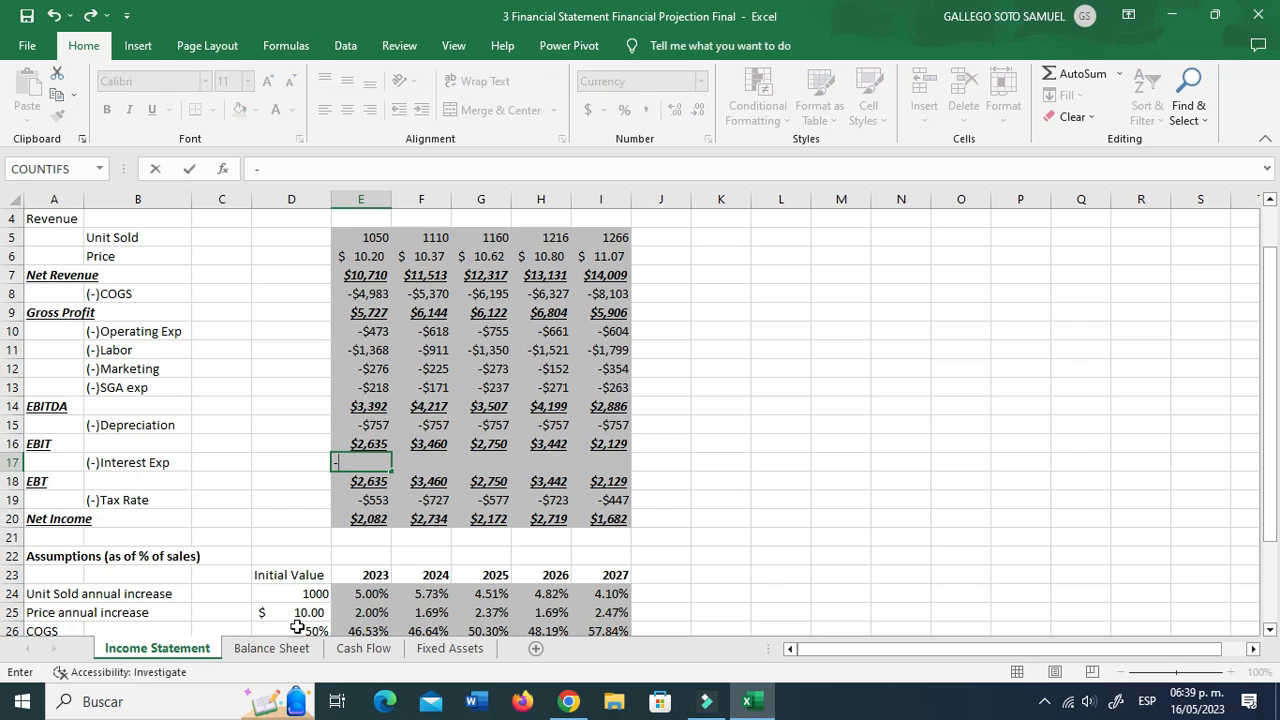
click(272, 648)
scroll(389, 476, down, 2)
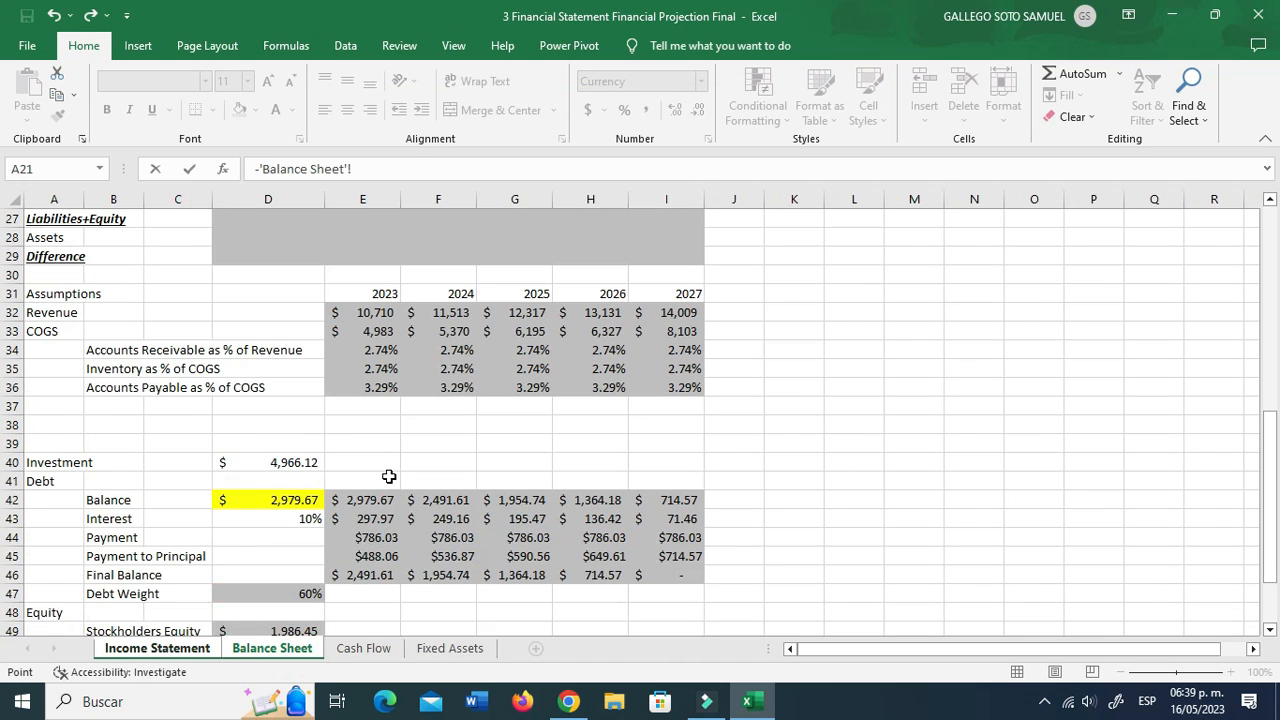
click(385, 519)
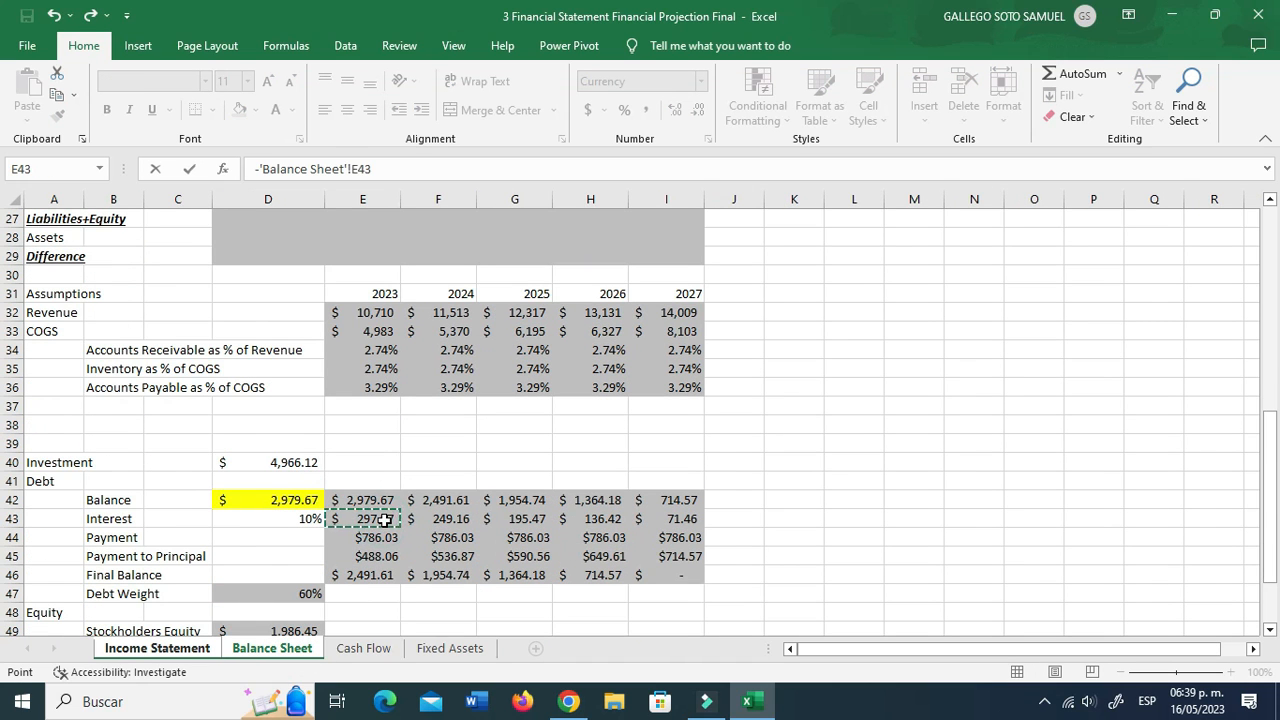
key(Return)
click(377, 460)
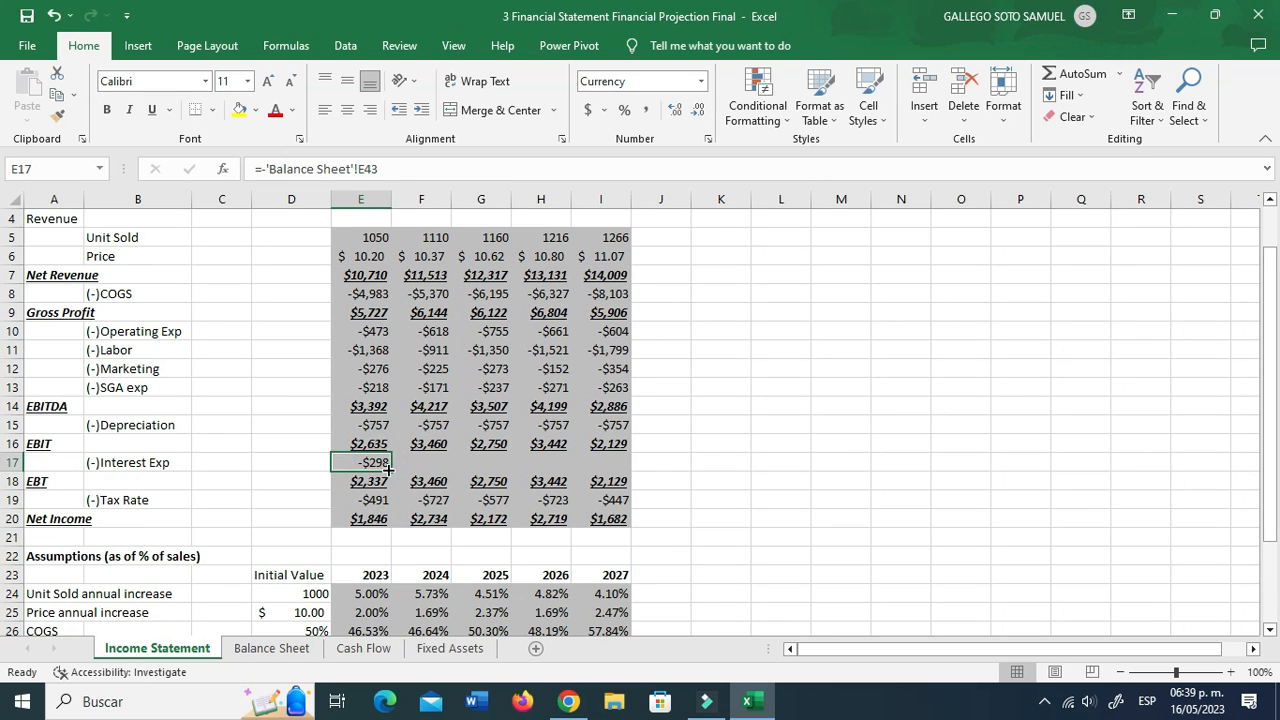
drag(390, 471, 628, 470)
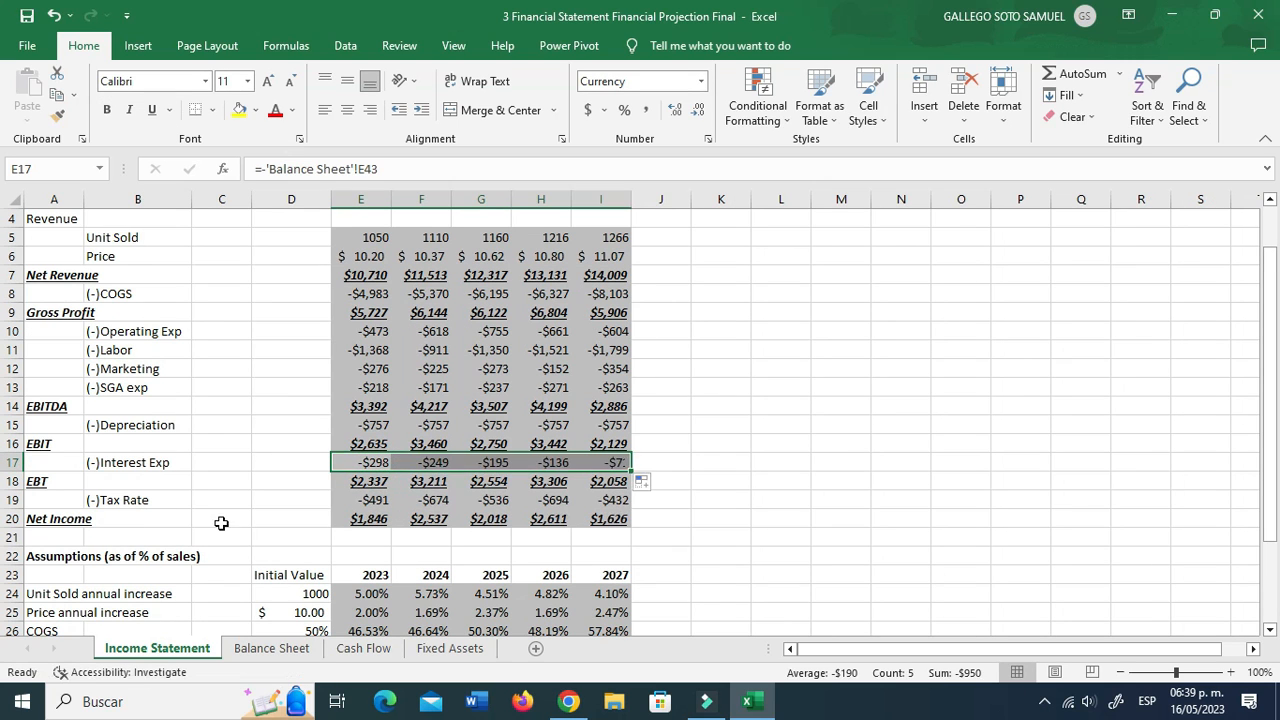
Step: Clear the operating, investing, financing and net cash flow figures in rows 4–9, 11–12, 14–17 and 19 of the Cash Flow sheet
scroll(300, 475, down, 2)
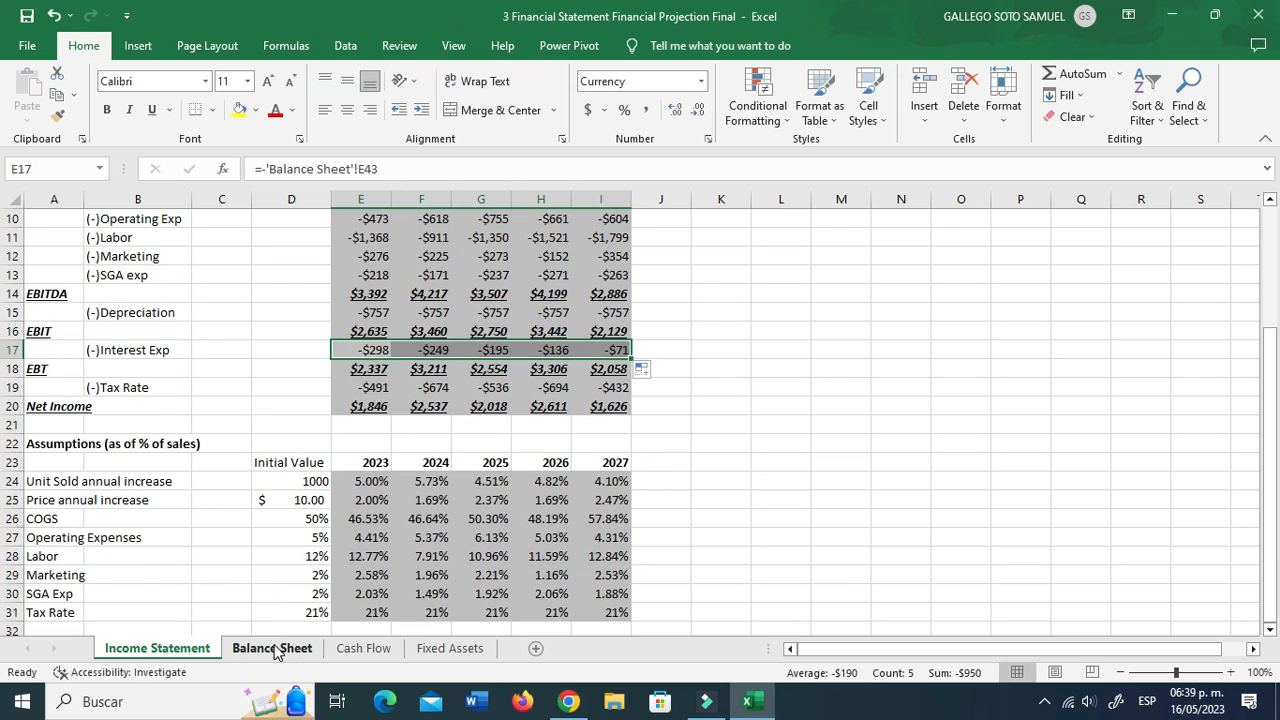
click(363, 648)
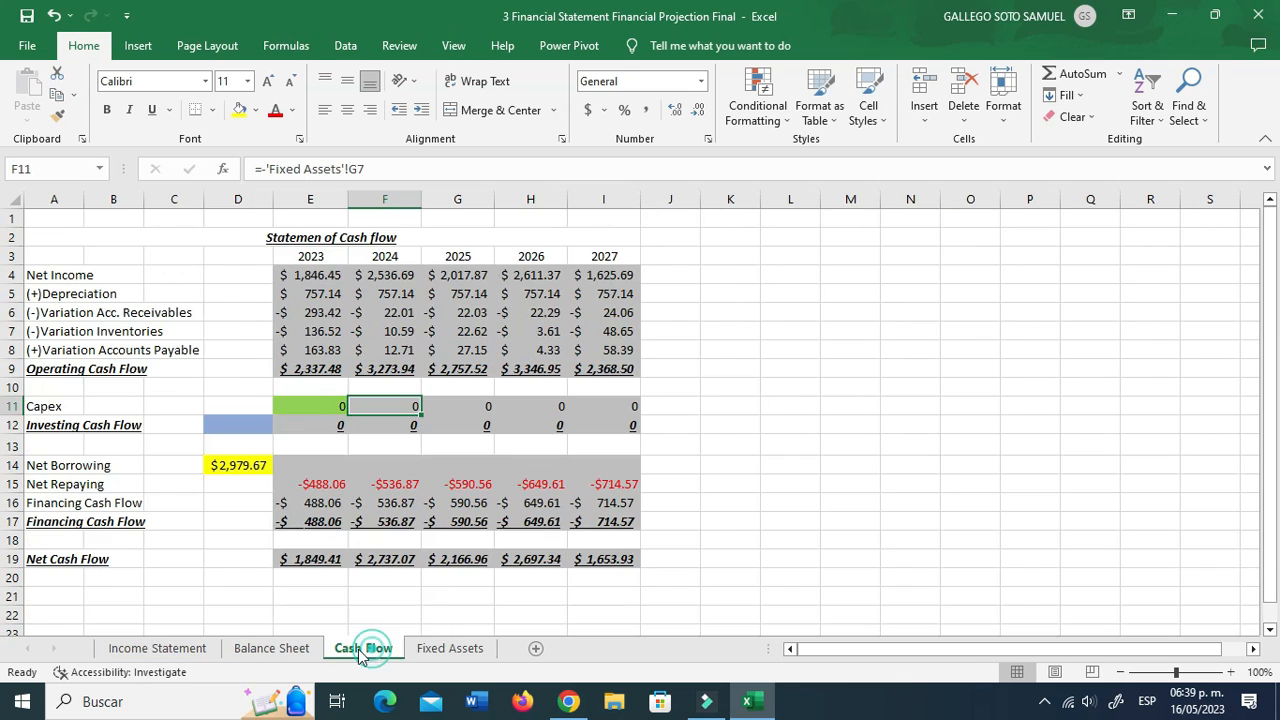
click(272, 648)
scroll(349, 514, up, 4)
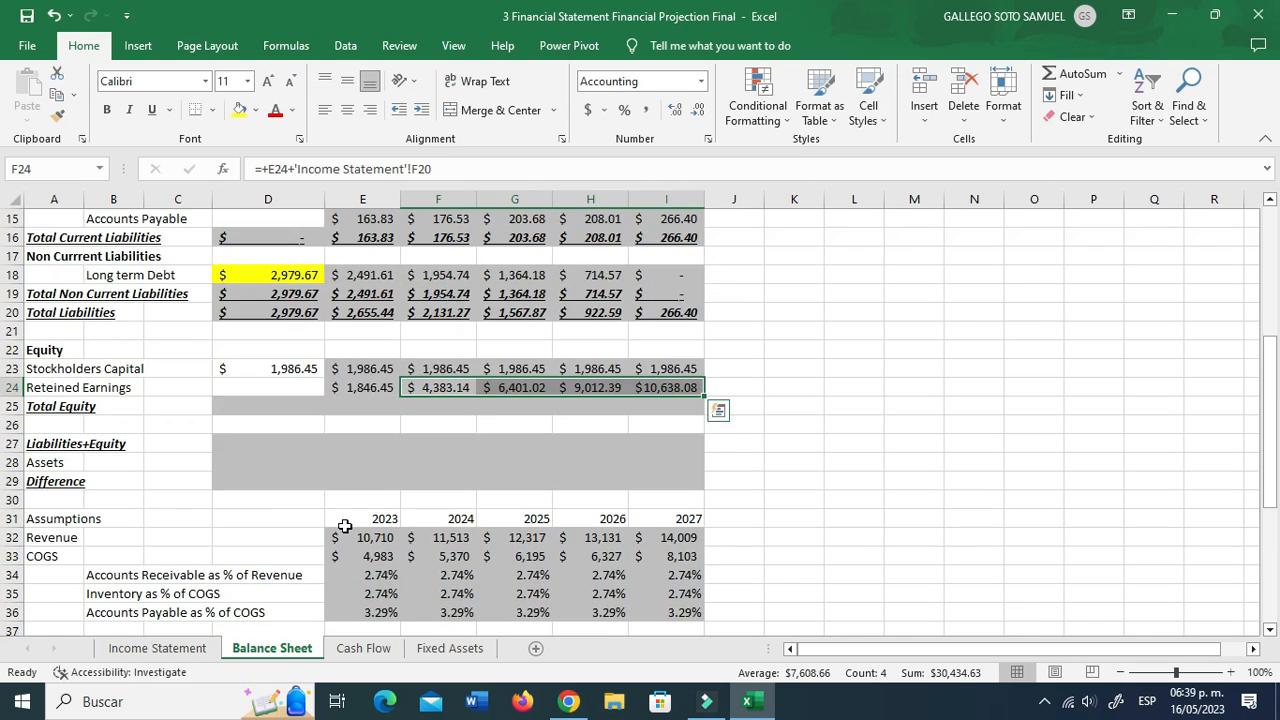
click(370, 650)
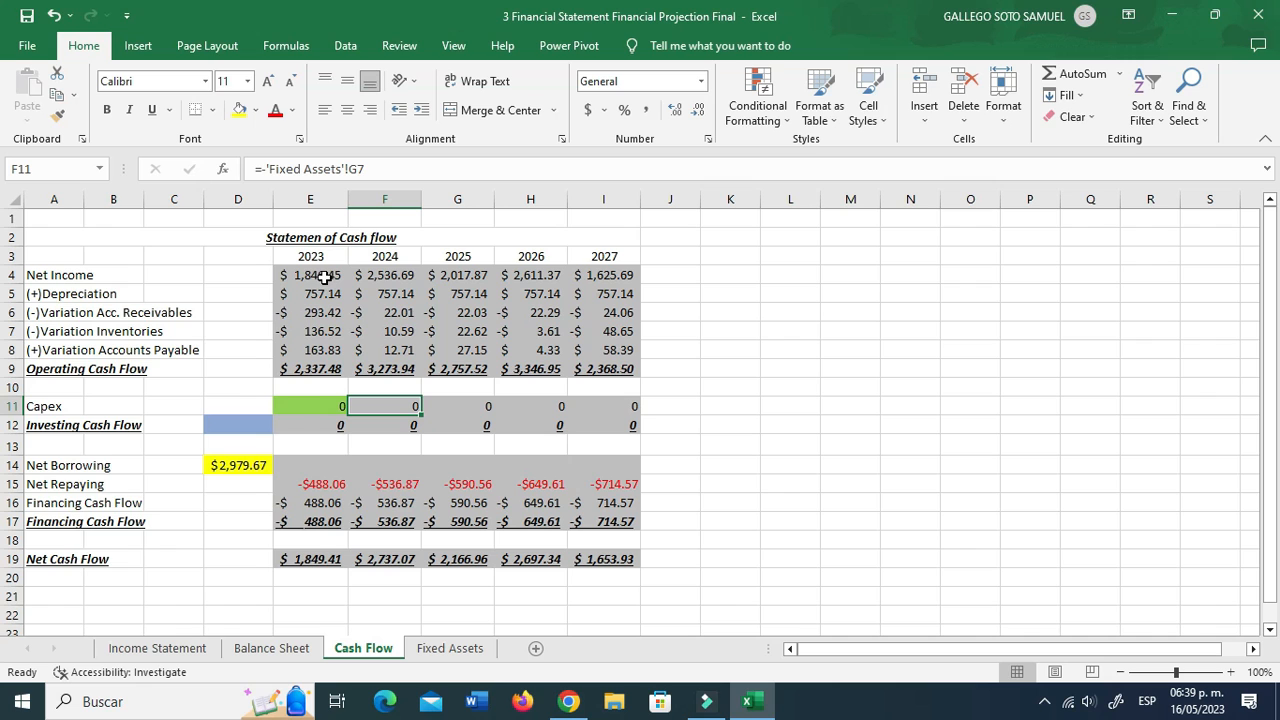
click(271, 648)
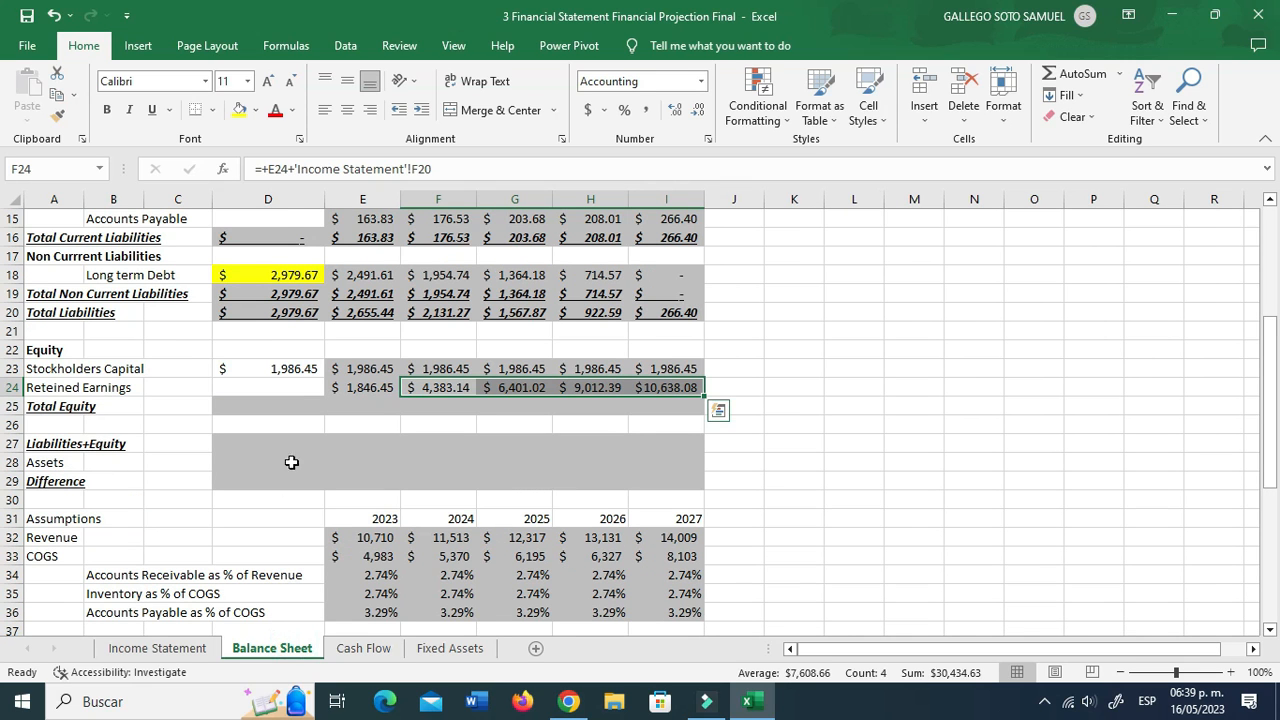
click(362, 648)
drag(329, 282, 592, 371)
key(Delete)
drag(289, 403, 663, 431)
key(Delete)
drag(241, 465, 617, 526)
key(Delete)
drag(329, 560, 593, 558)
key(Delete)
Step: Calculate Total Equity in D25 of the Balance Sheet as the sum of D23:D24
click(288, 518)
key(Up)
key(Up)
key(Up)
key(Up)
key(Up)
key(Up)
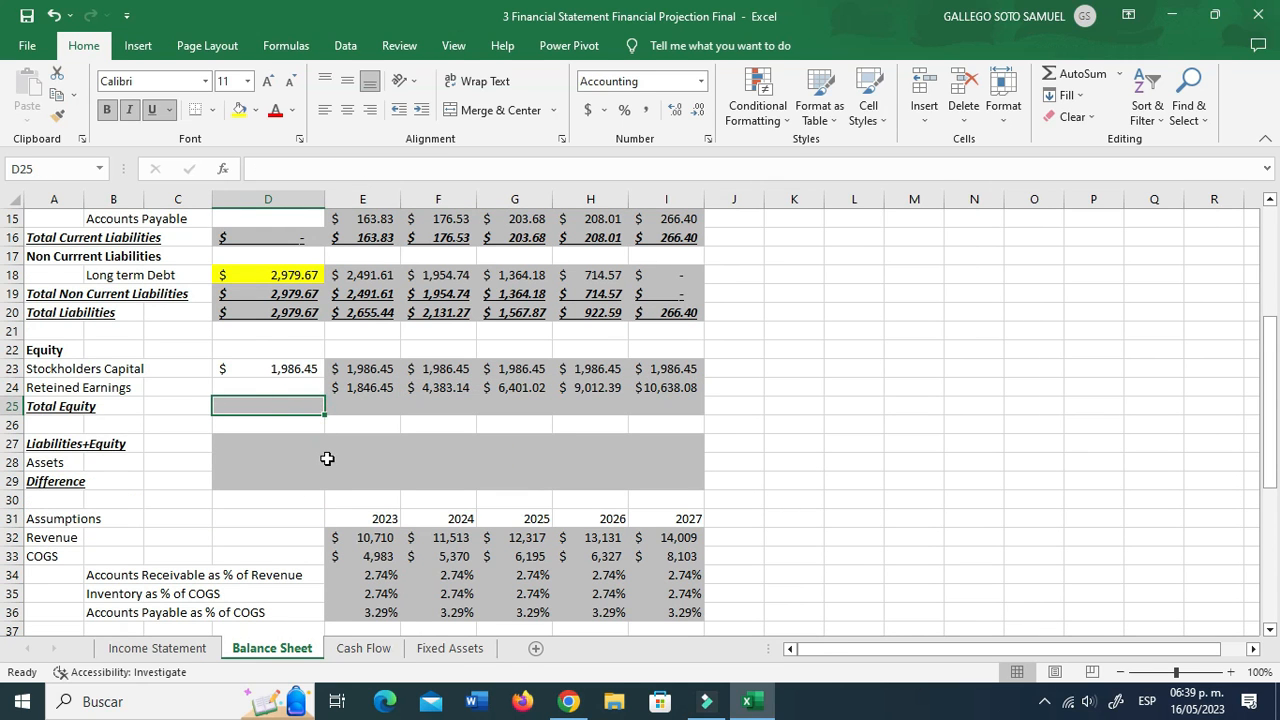
text(+sum()
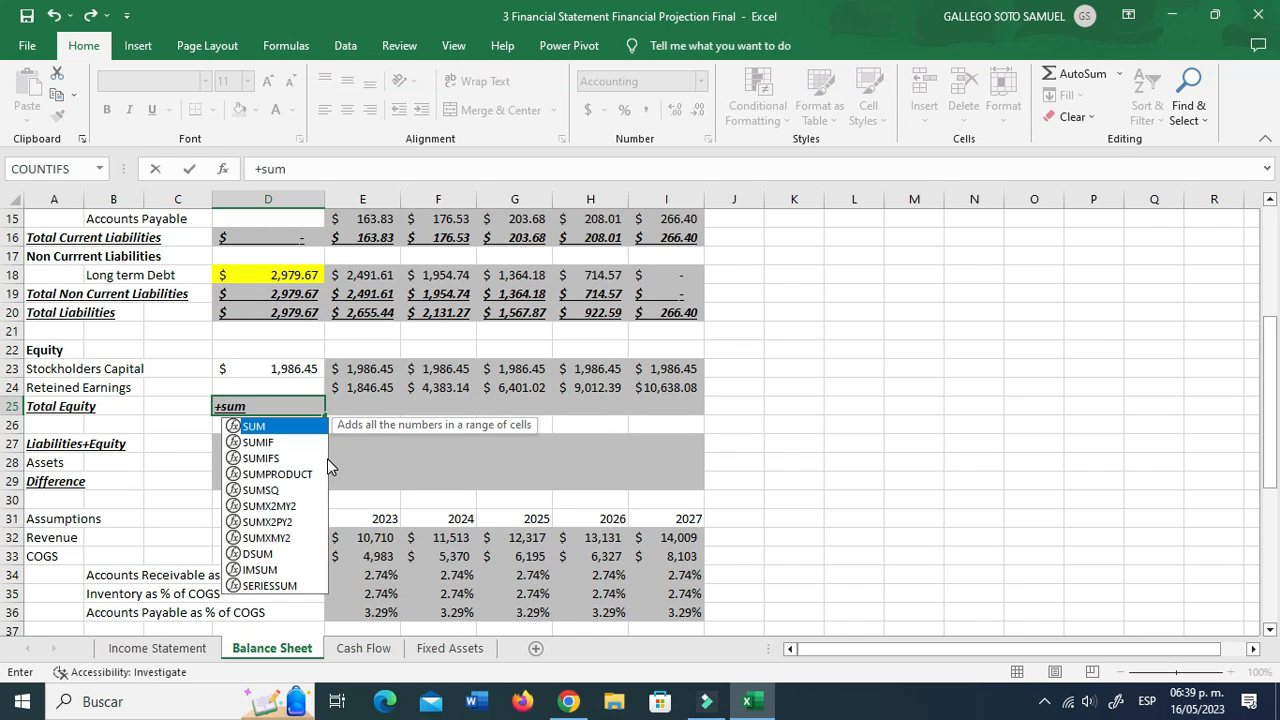
key(Up)
key(Up)
key(shift+Down)
key(ctrl+Return)
Step: Copy the Total Equity formula from D25 across to 2027 in I25
key(ctrl+c)
key(shift+Right)
key(shift+Right)
key(shift+Right)
key(shift+Right)
key(shift+Right)
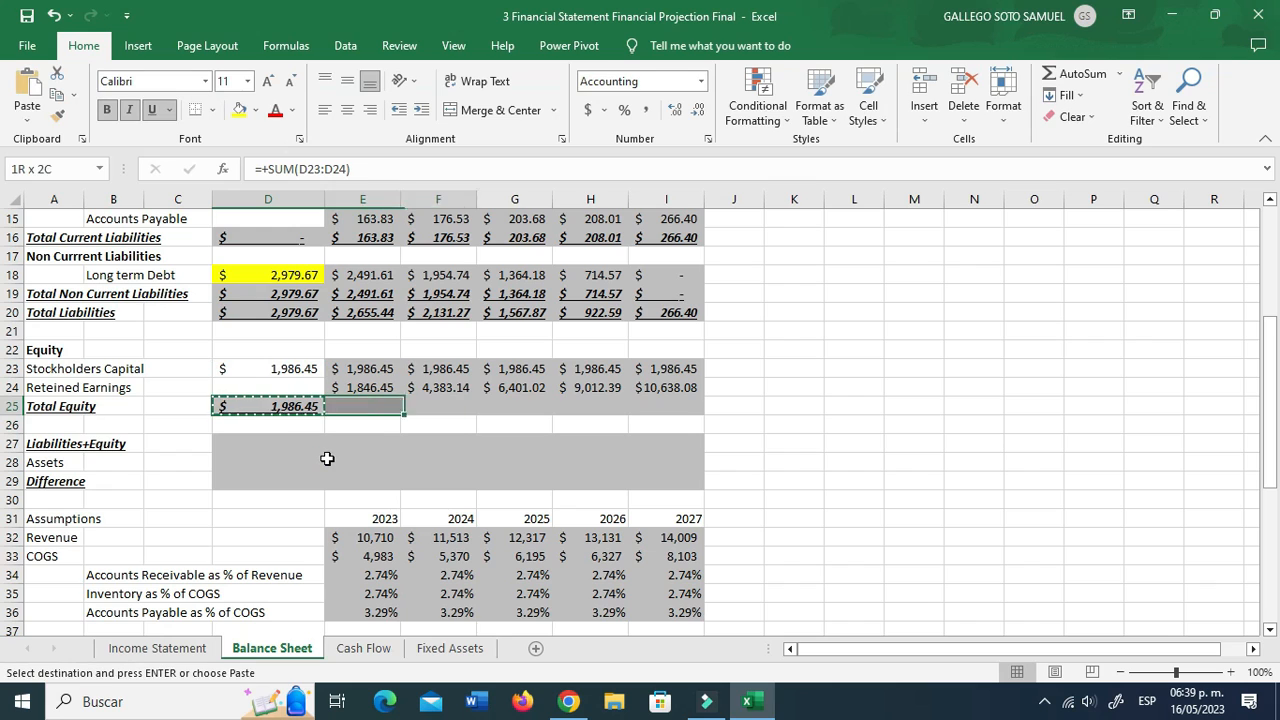
key(ctrl+v)
key(Escape)
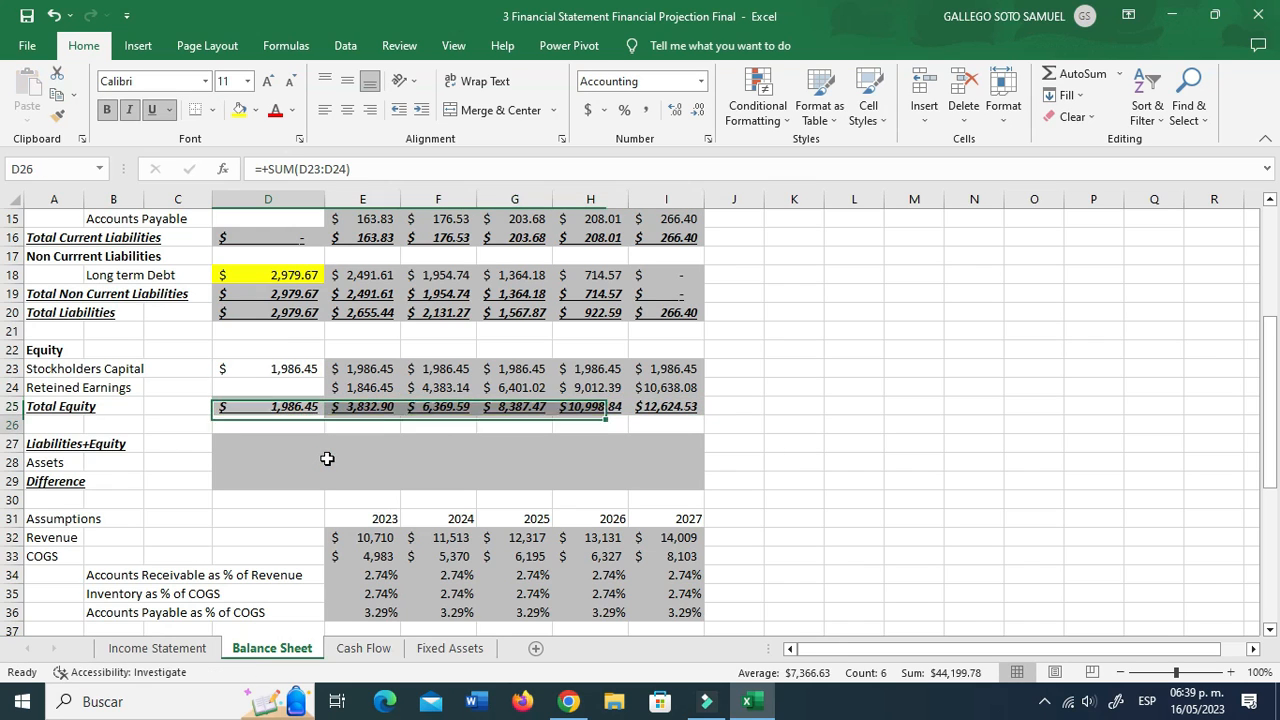
Step: Calculate Liabilities+Equity in D27 as Total Liabilities plus Total Equity, D20+D25, and copy the formula across to I27
key(Down)
key(Down)
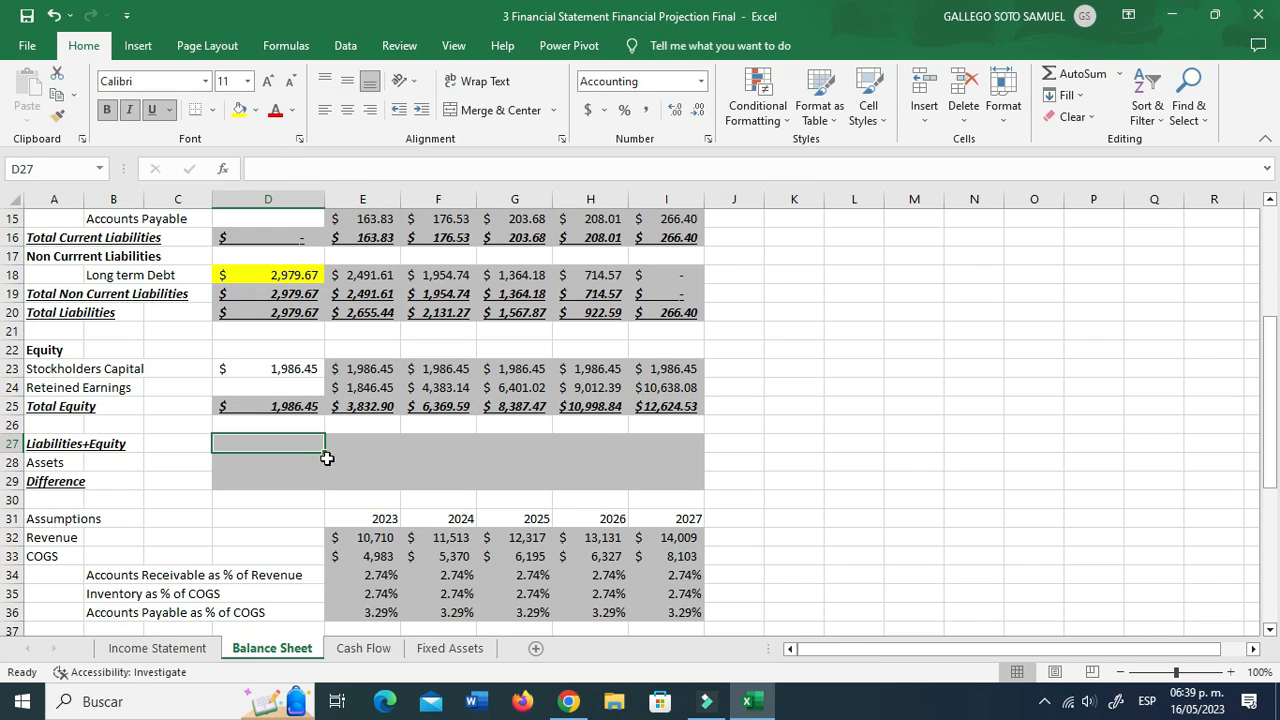
text(+)
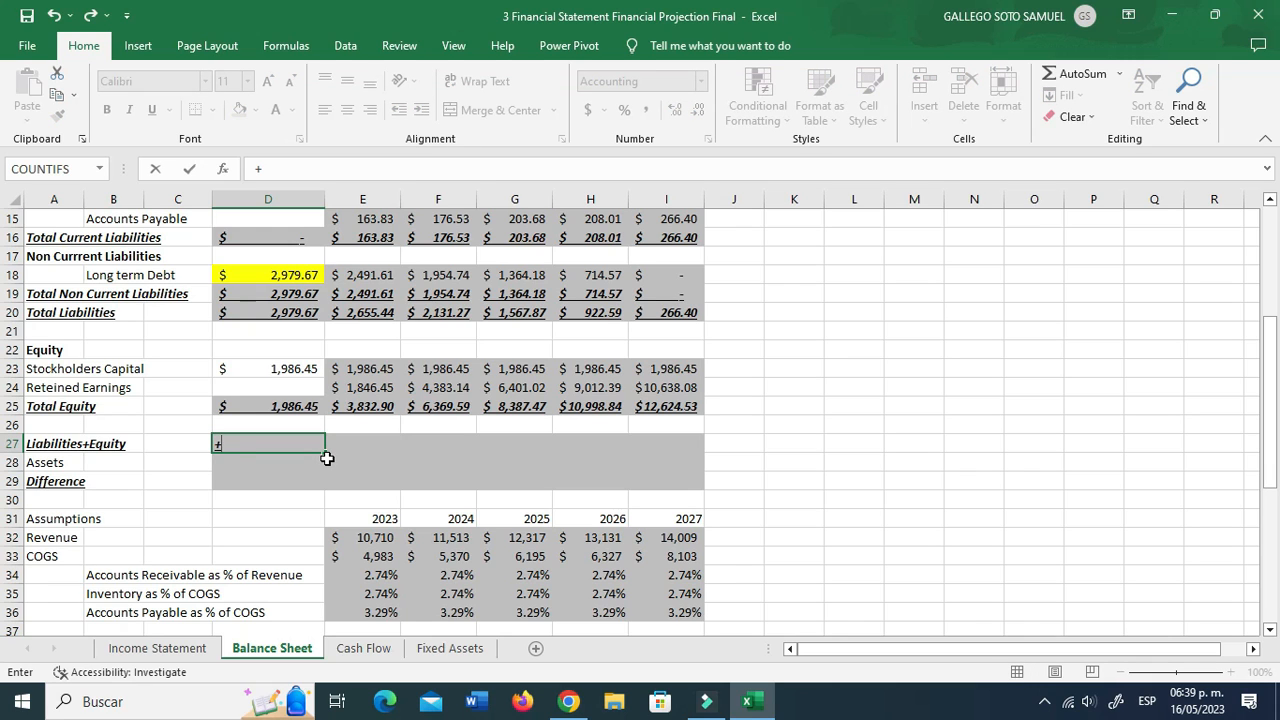
key(Up)
key(Up)
key(Up)
key(Up)
key(Up)
key(Up)
key(Up)
text(+)
key(Up)
key(Up)
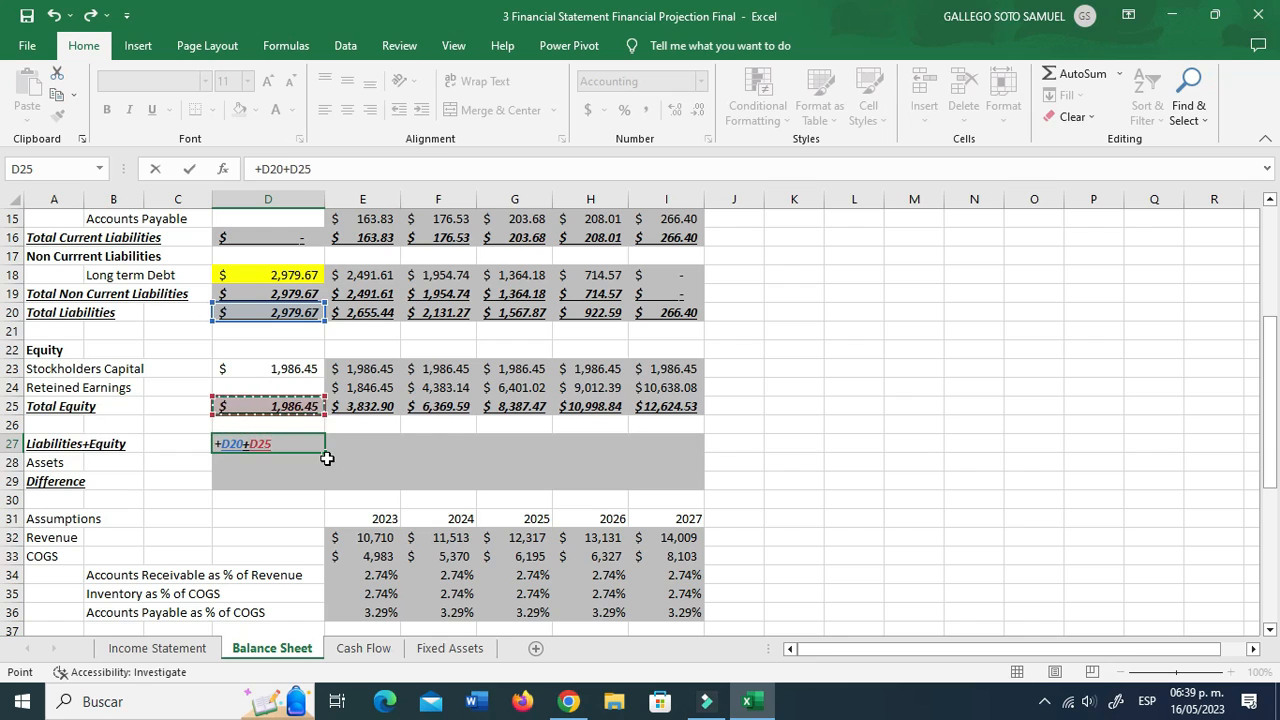
key(Return)
key(Up)
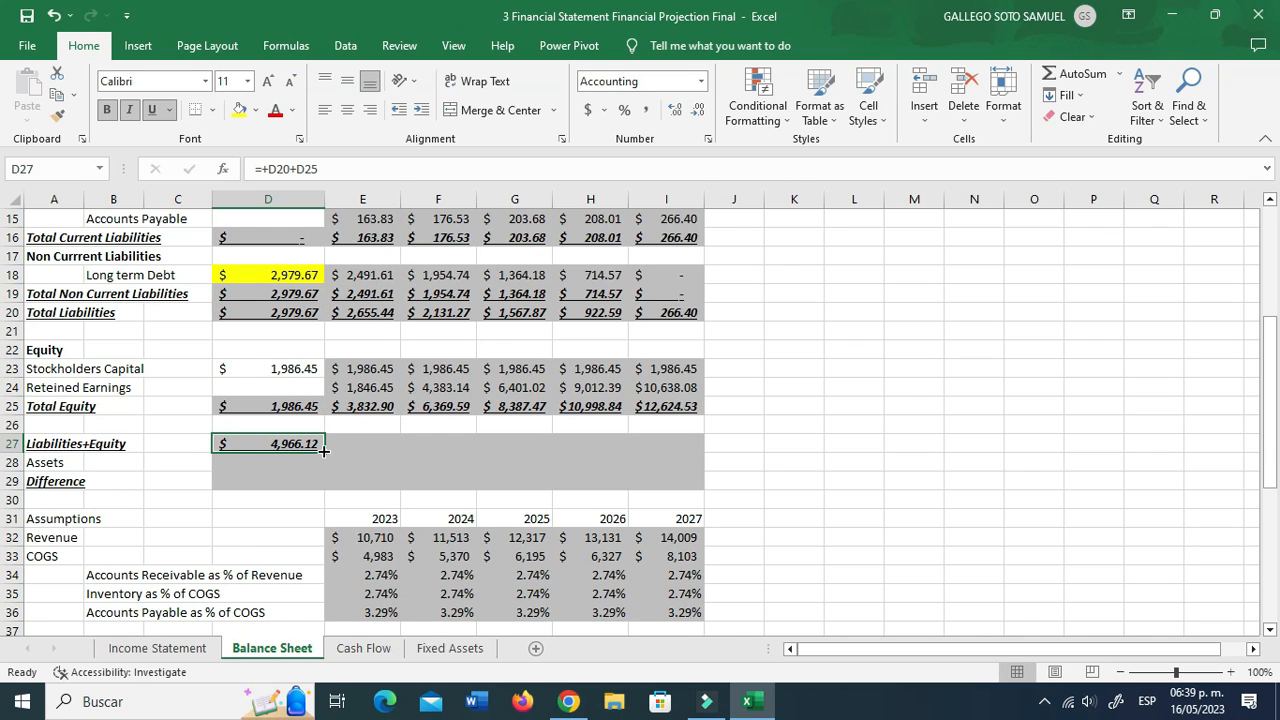
drag(323, 451, 690, 450)
scroll(372, 338, up, 4)
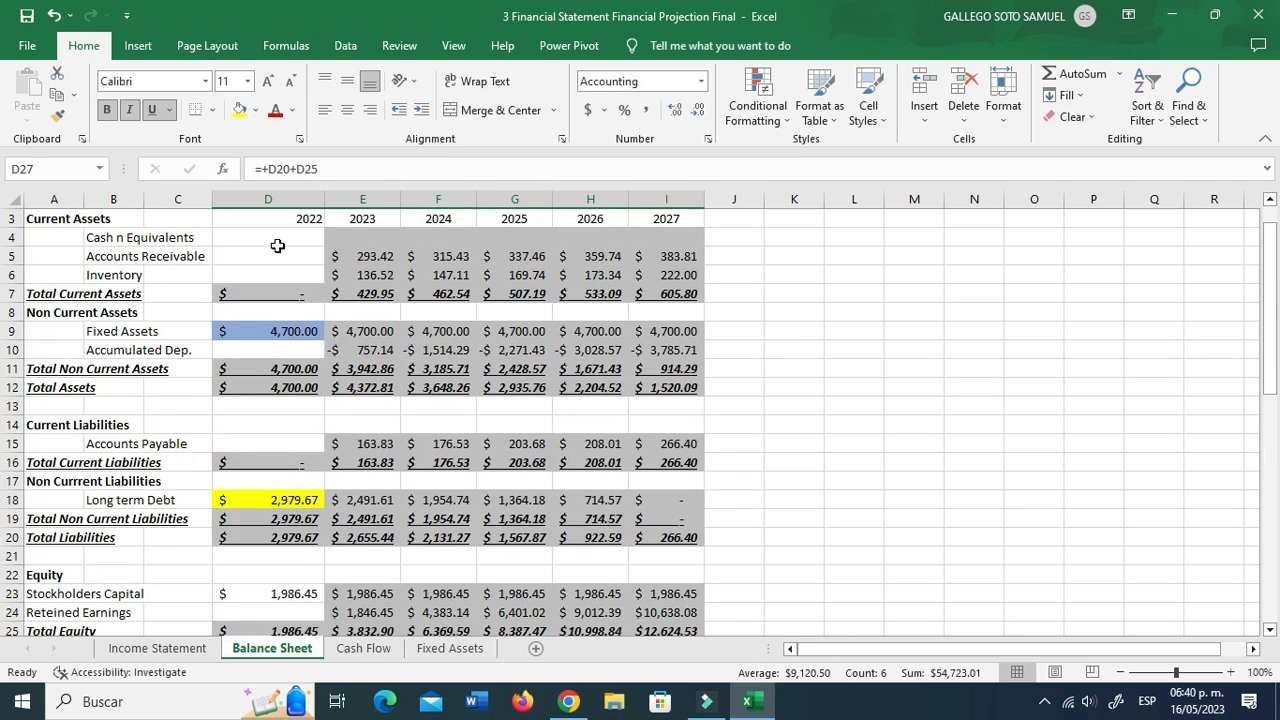
Step: Link Assets in D28 of the Balance Sheet to Total Assets in D12 and copy the formula across to 2027 in I28
scroll(411, 327, down, 5)
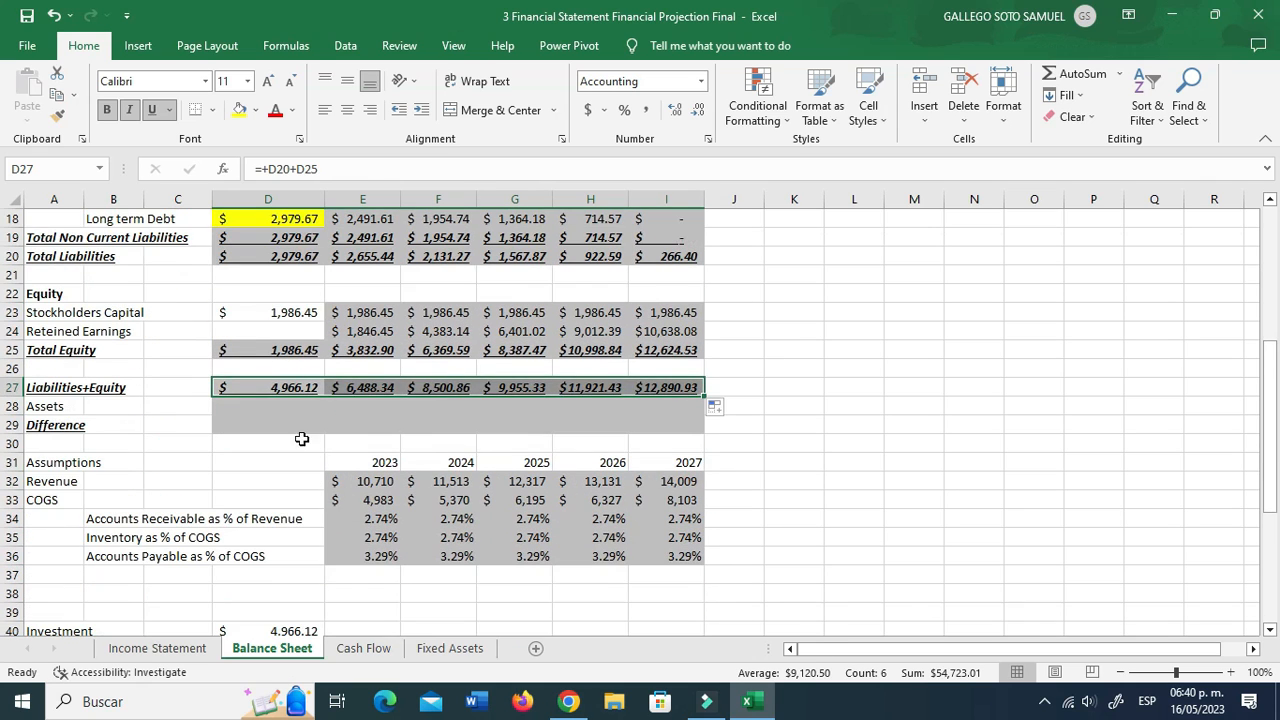
click(285, 408)
text(+)
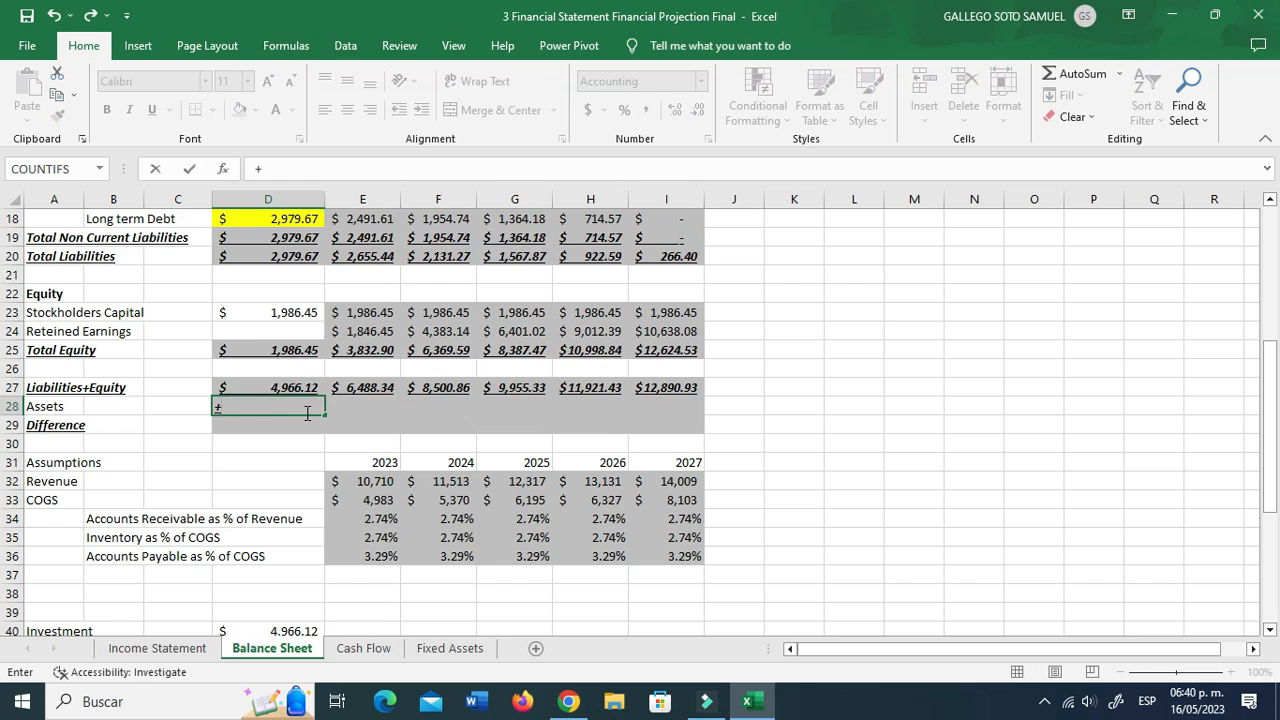
scroll(305, 412, up, 4)
scroll(305, 412, up, 1)
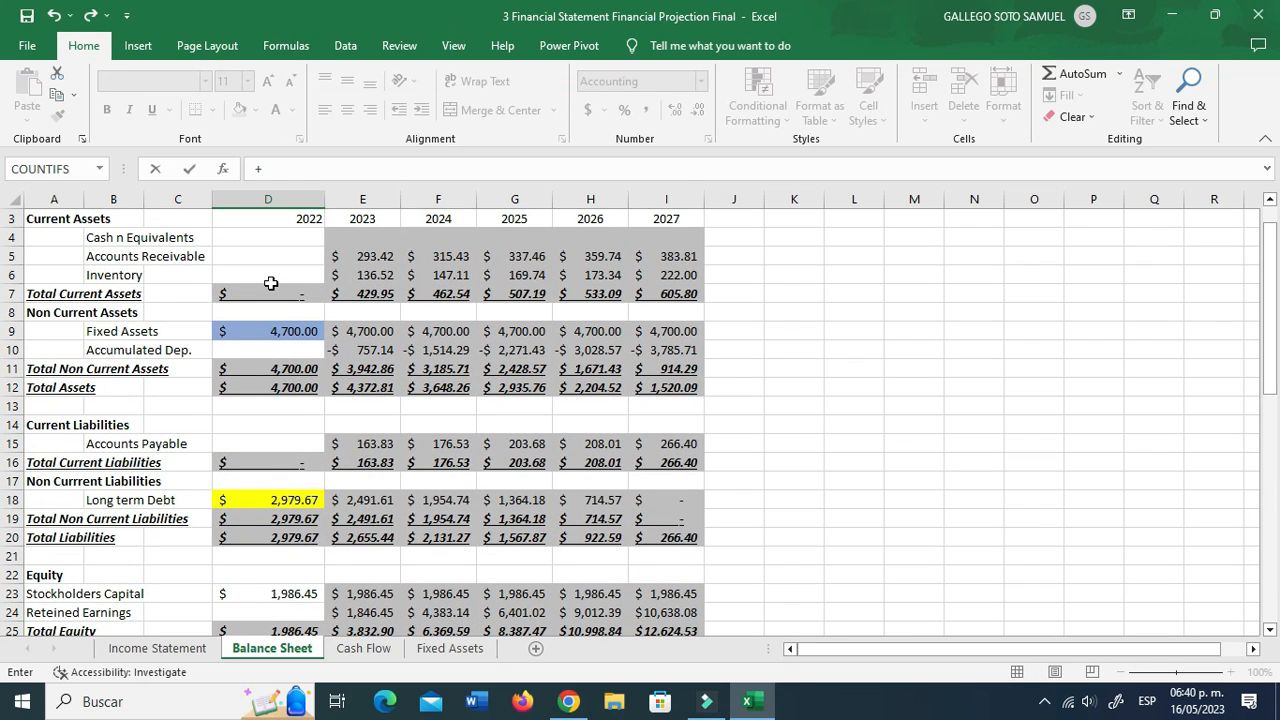
click(275, 390)
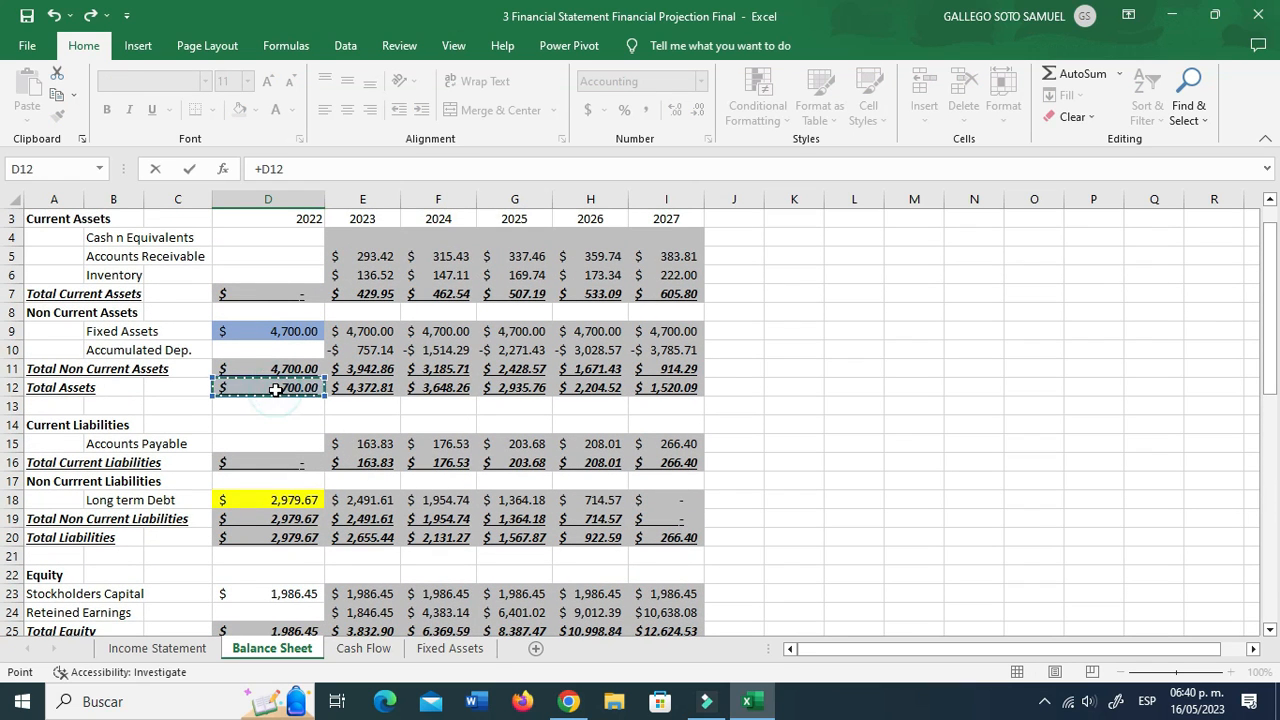
key(Return)
scroll(275, 390, down, 2)
click(292, 485)
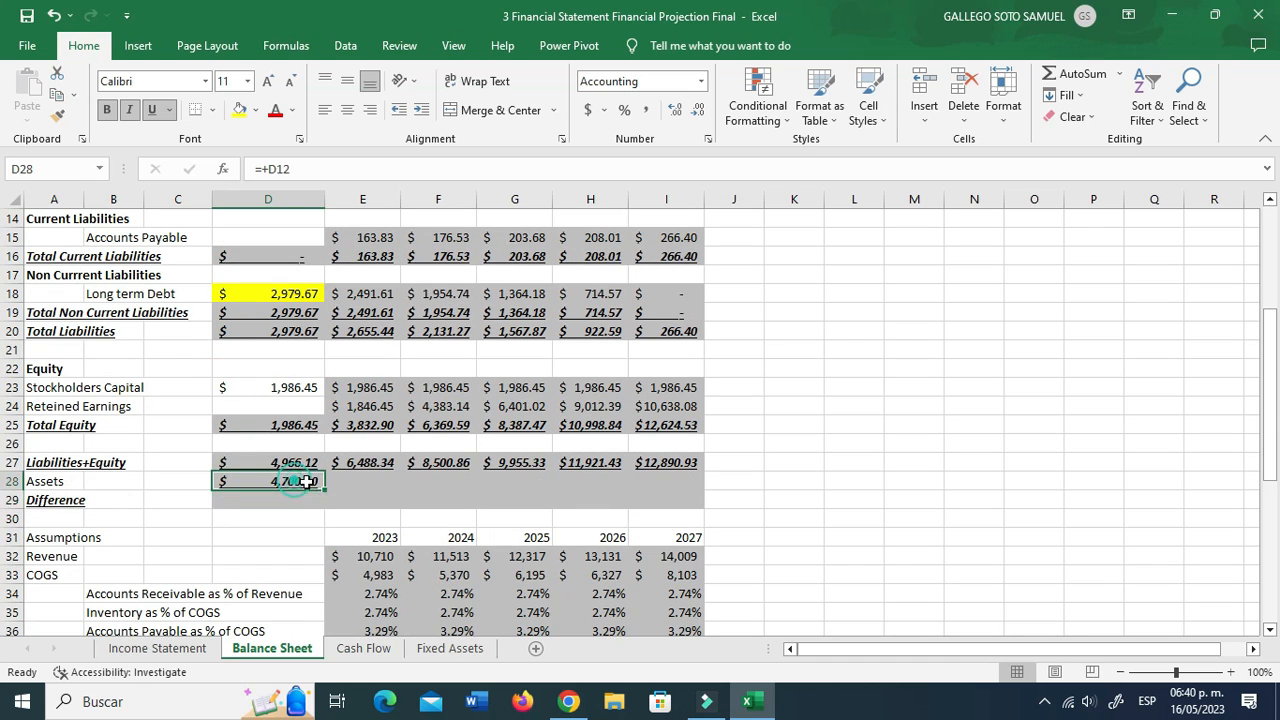
drag(324, 490, 672, 489)
Step: Examine the 2022 cash, Long term Debt and Fixed Assets cells together with the Investment formula in D40
click(305, 499)
scroll(306, 502, down, 2)
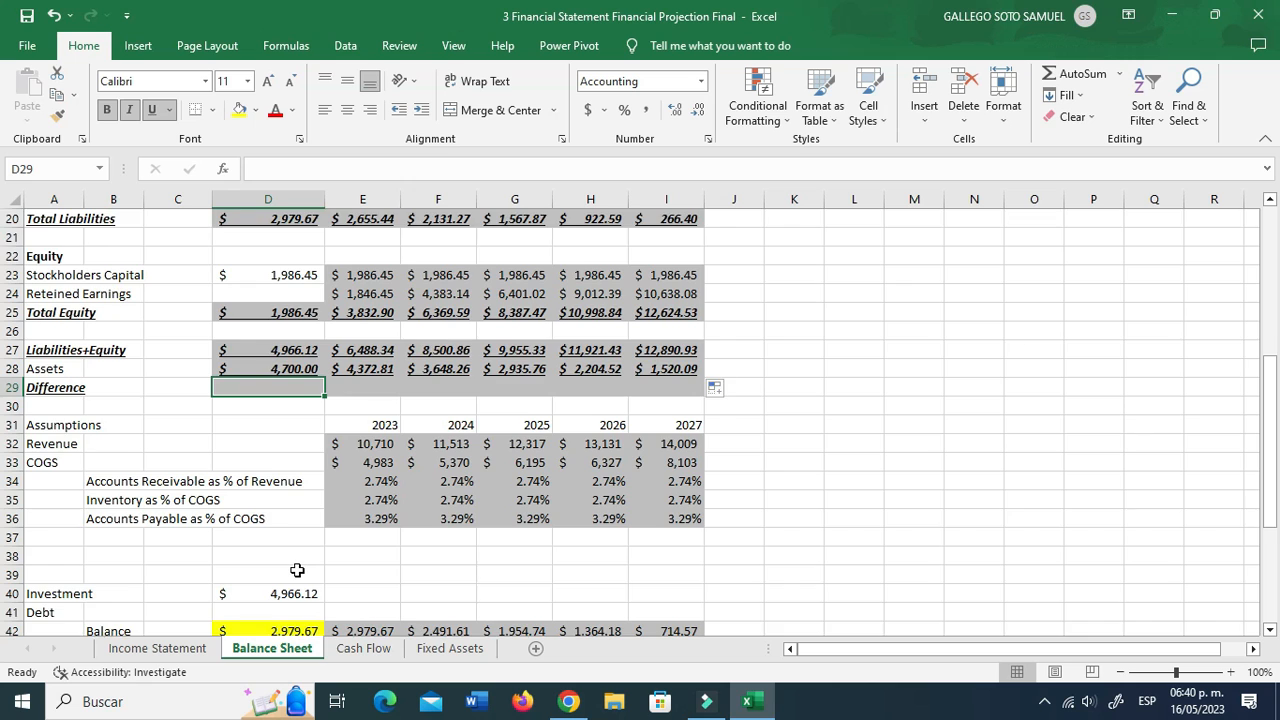
scroll(297, 570, down, 1)
scroll(278, 559, up, 7)
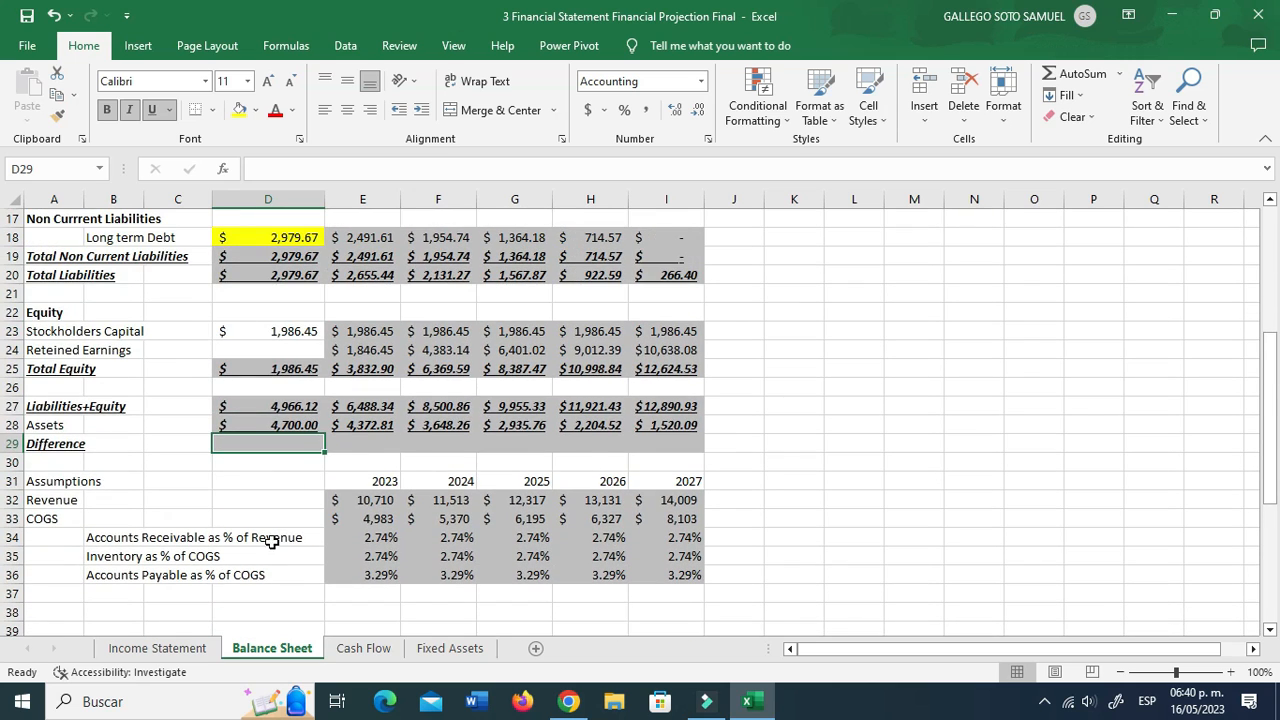
click(276, 272)
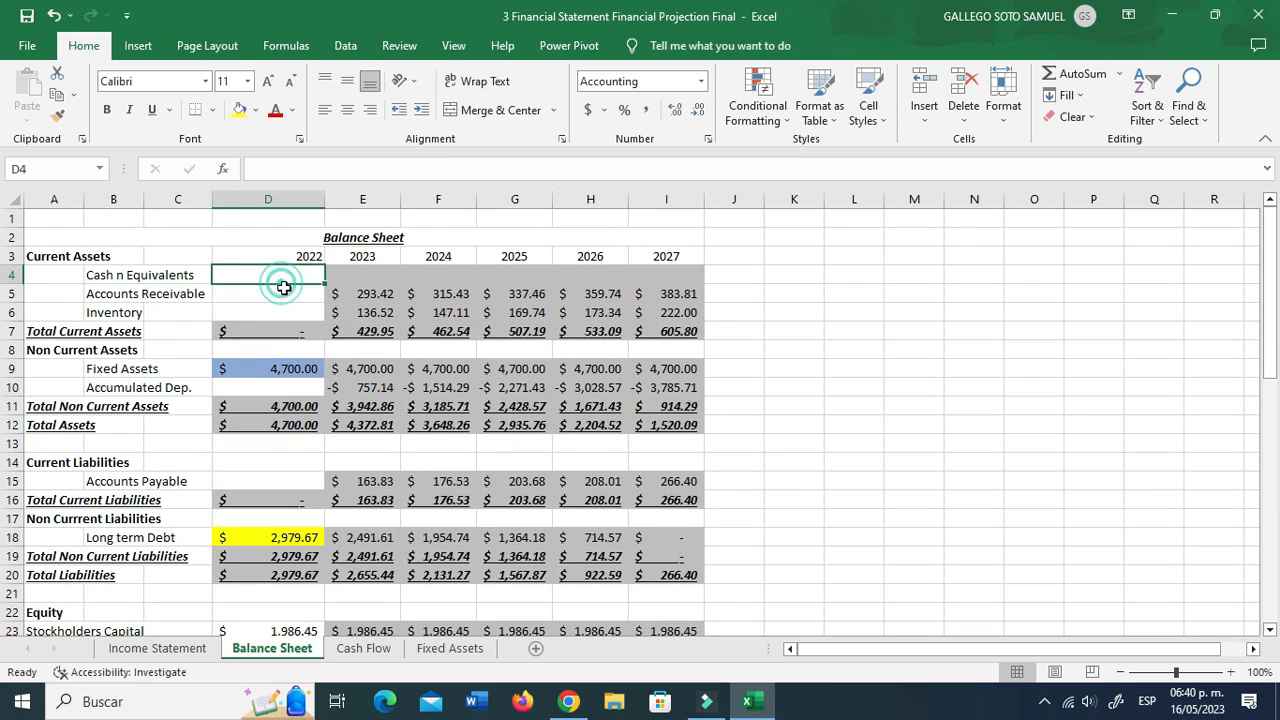
scroll(308, 475, down, 2)
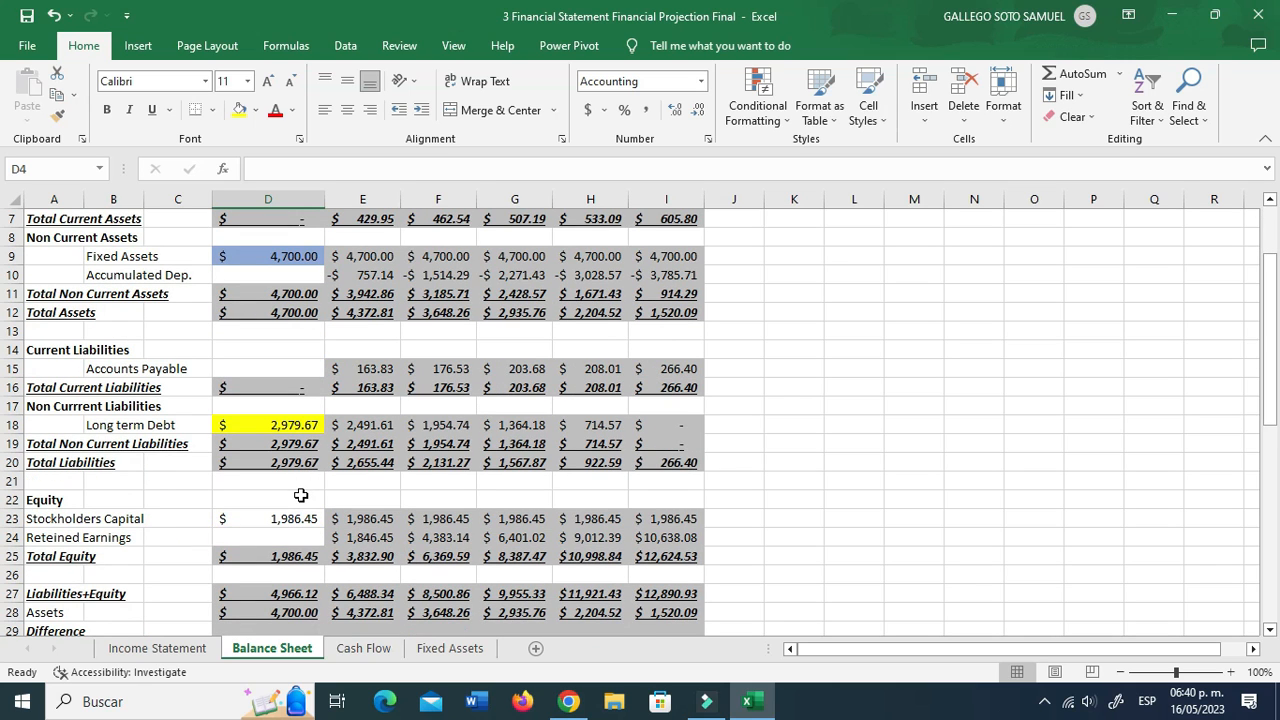
click(270, 421)
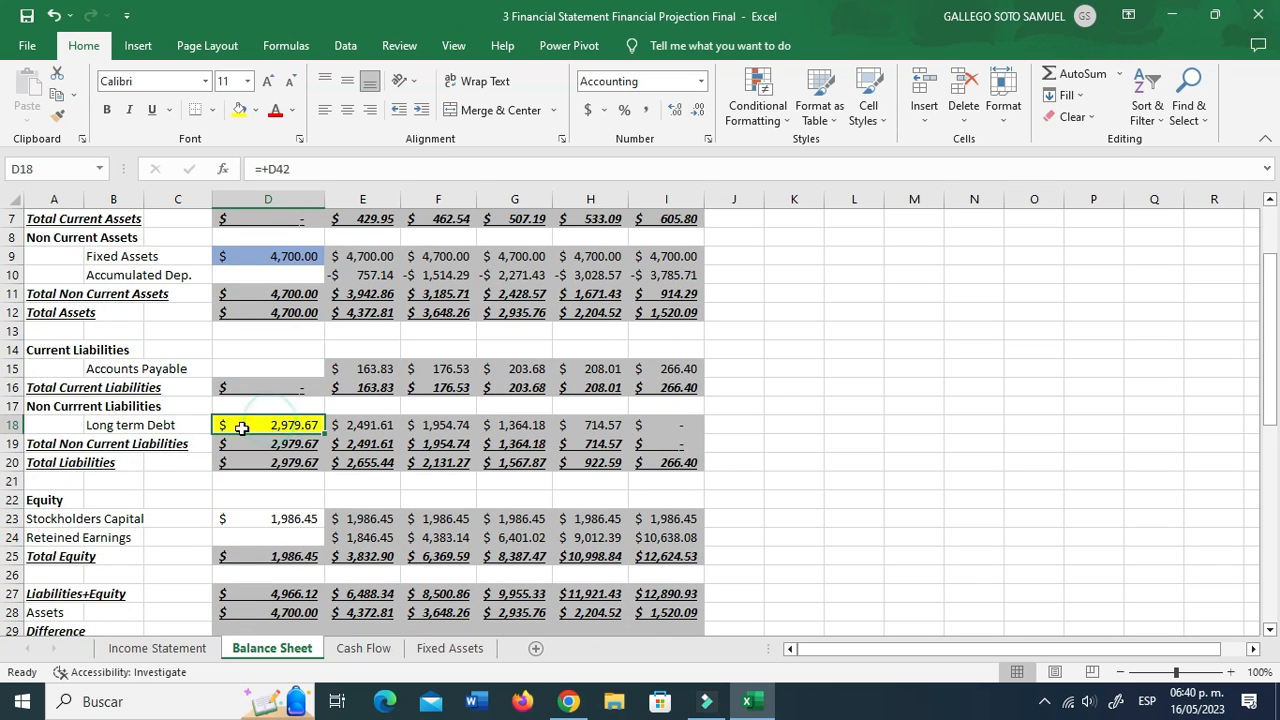
click(300, 258)
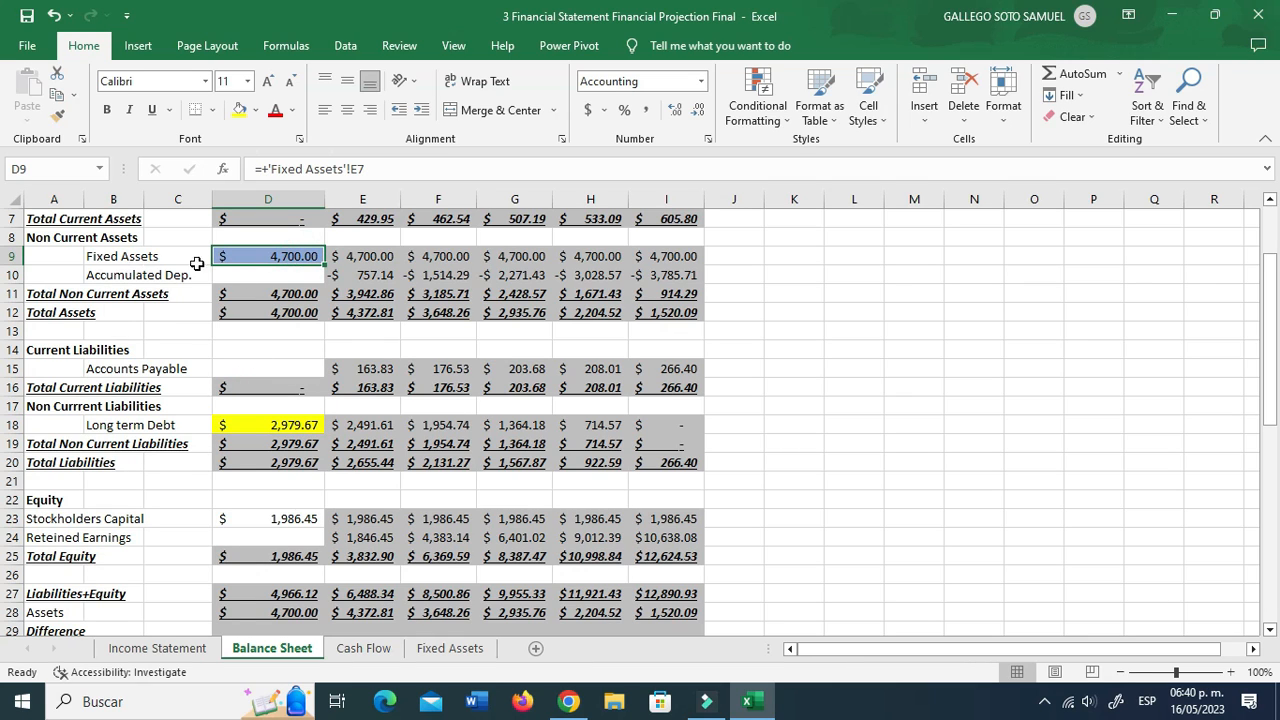
scroll(300, 300, up, 2)
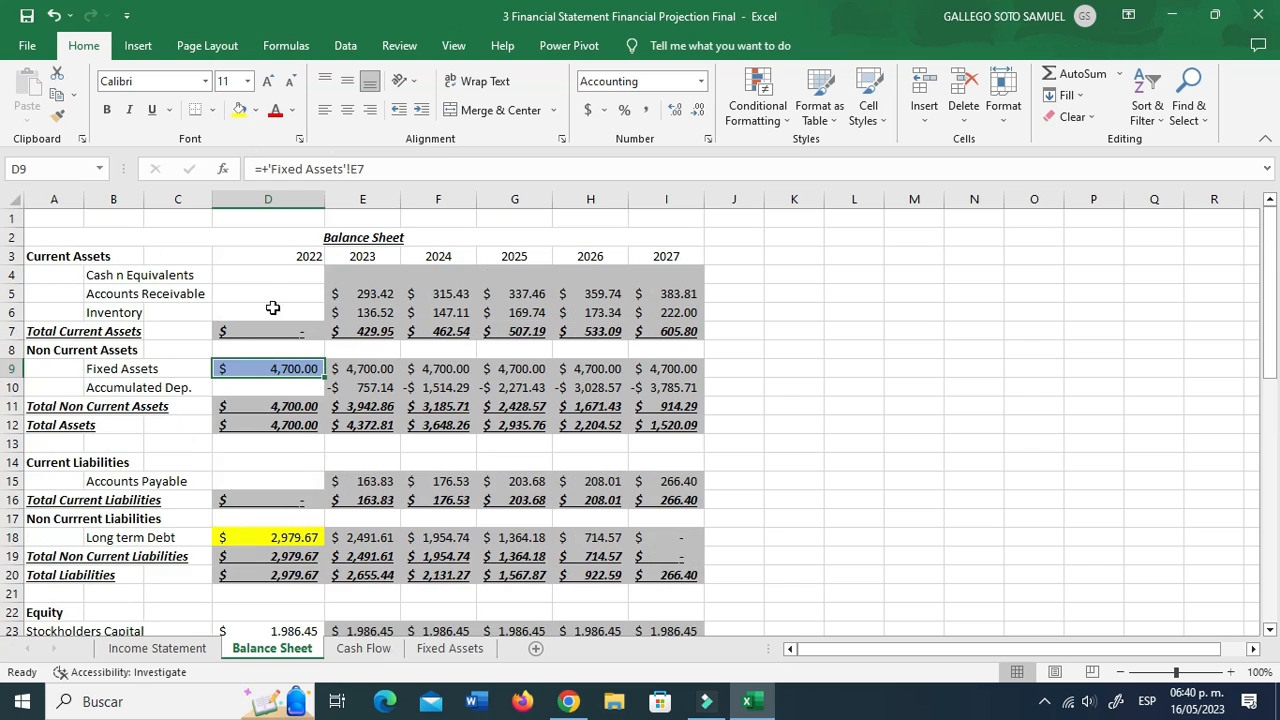
click(270, 275)
scroll(274, 383, down, 8)
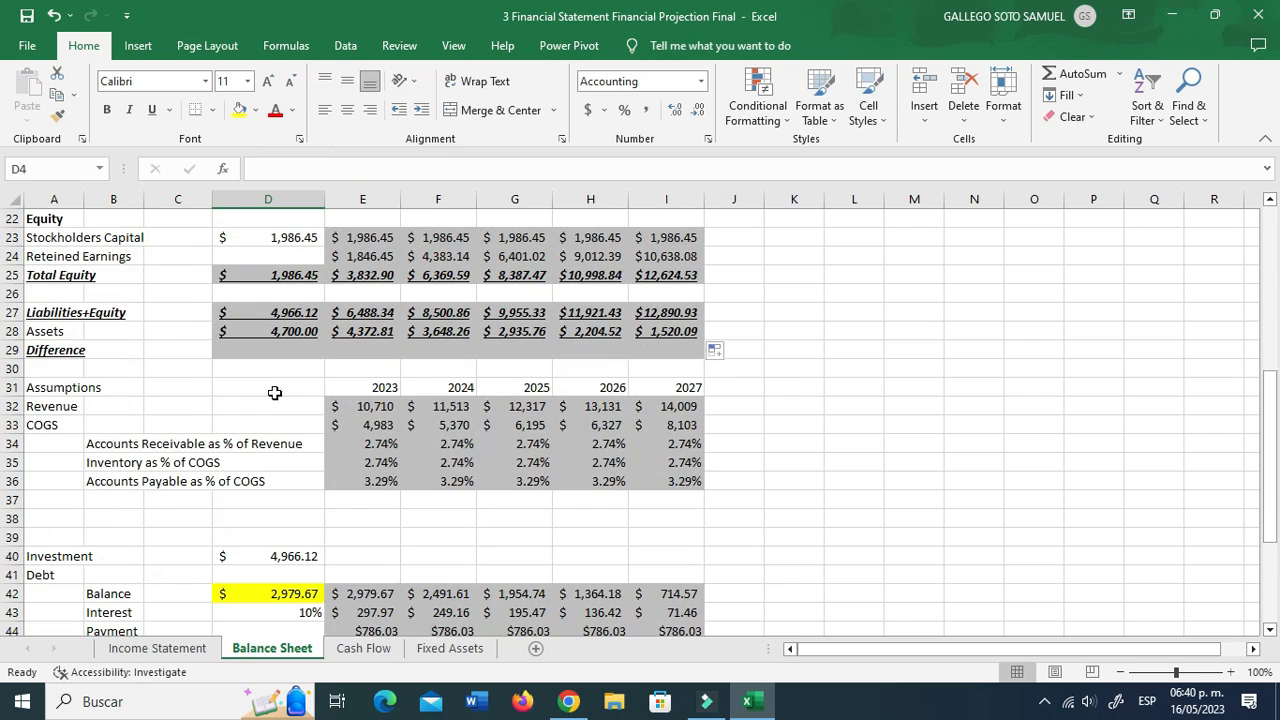
click(290, 499)
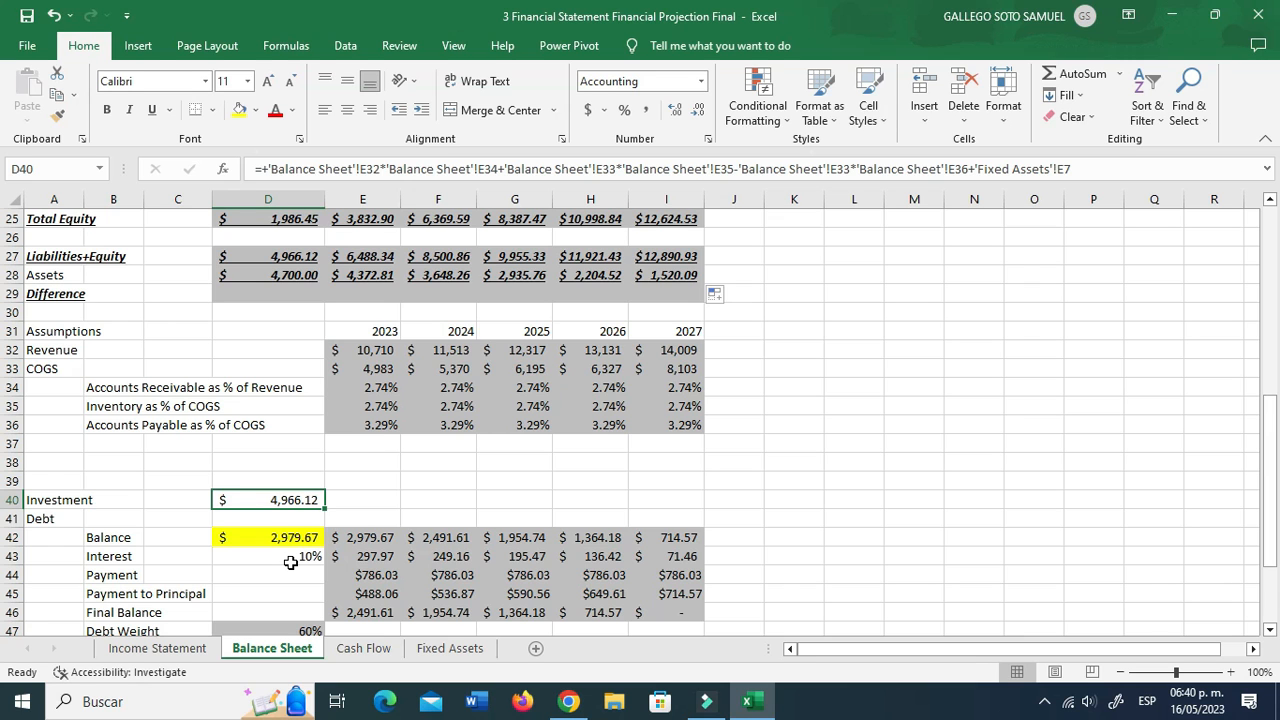
scroll(290, 562, down, 3)
scroll(290, 562, up, 2)
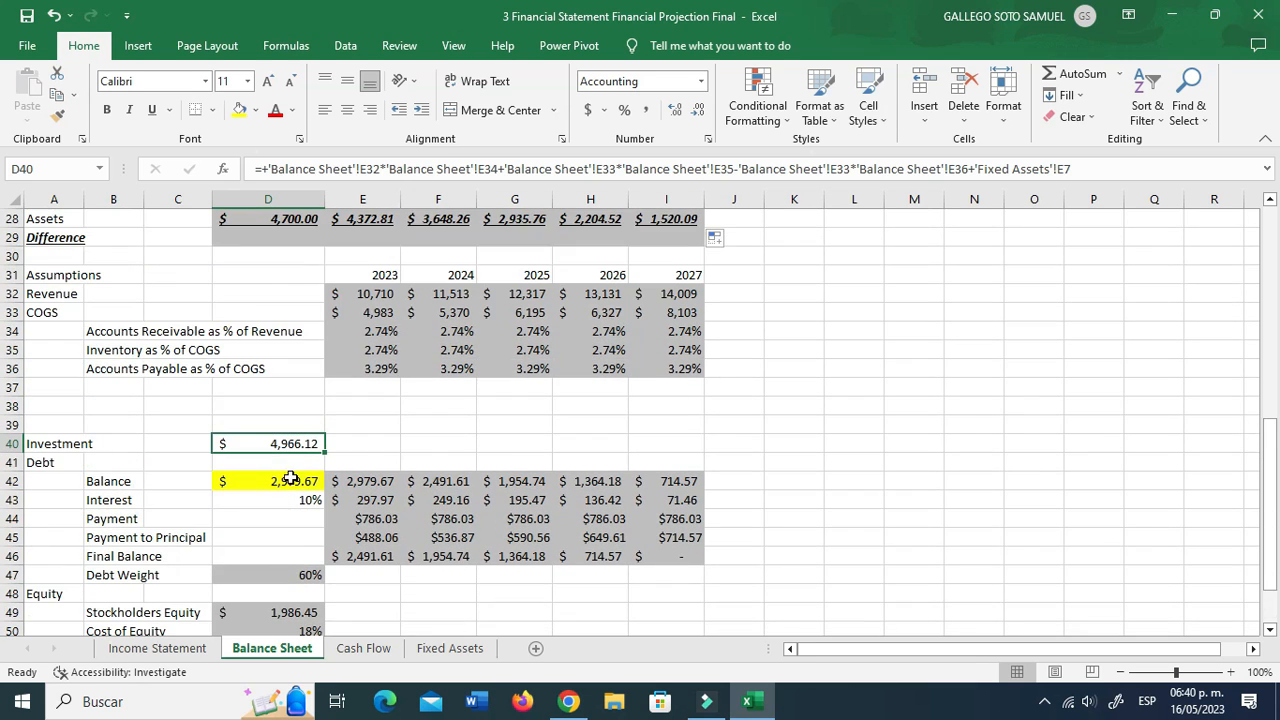
scroll(288, 482, up, 1)
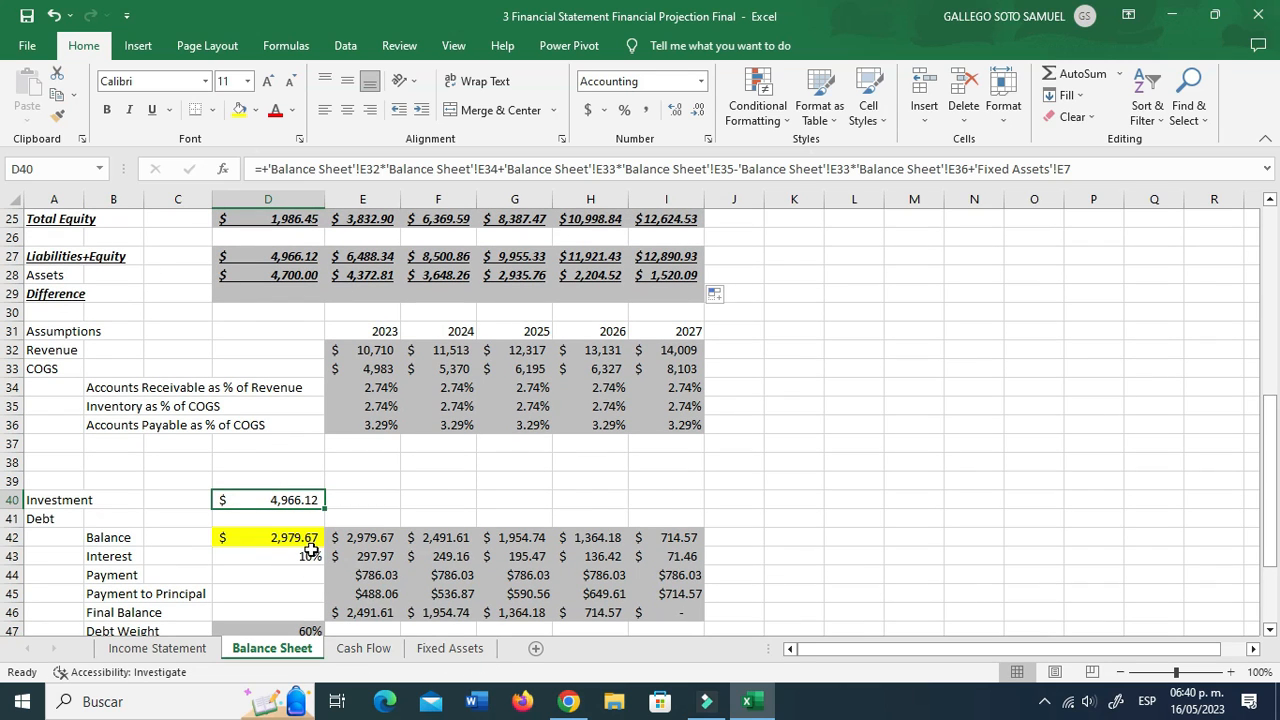
scroll(307, 545, up, 8)
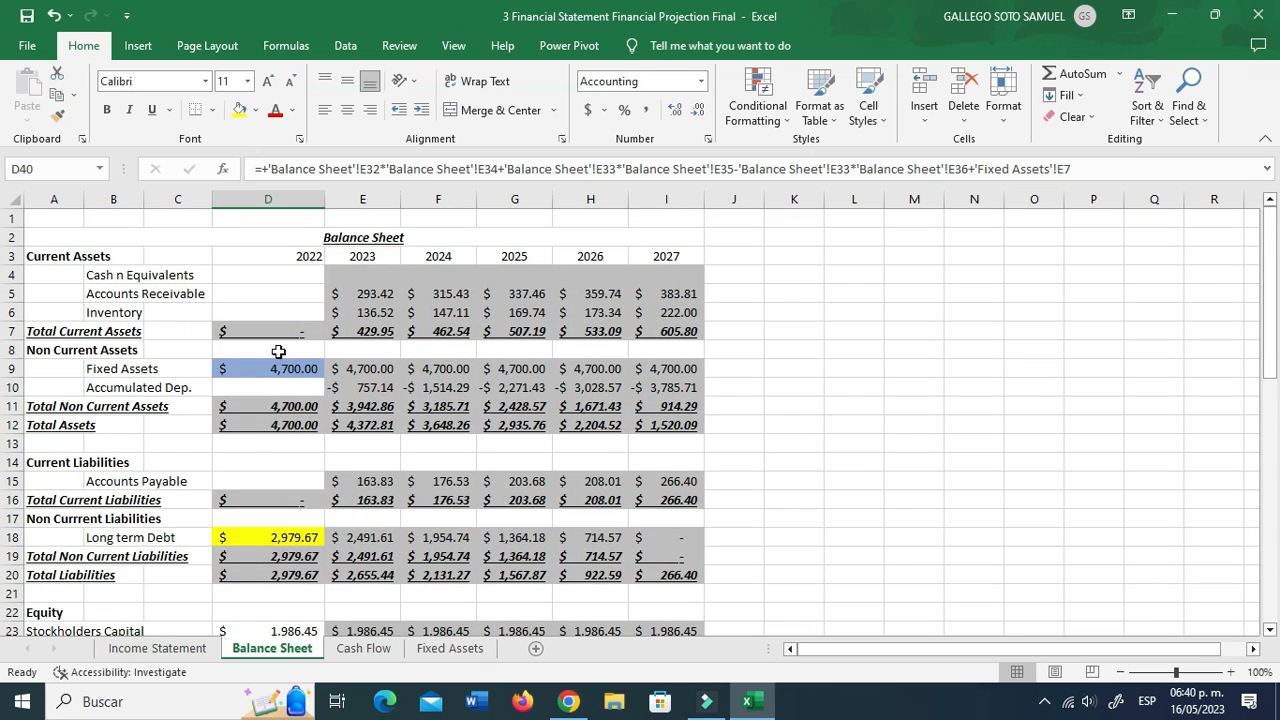
Step: Calculate 2022 Cash n Equivalents in D4 as Investment minus the 2022 Total Capex, D40-'Fixed Assets'!E7
click(288, 276)
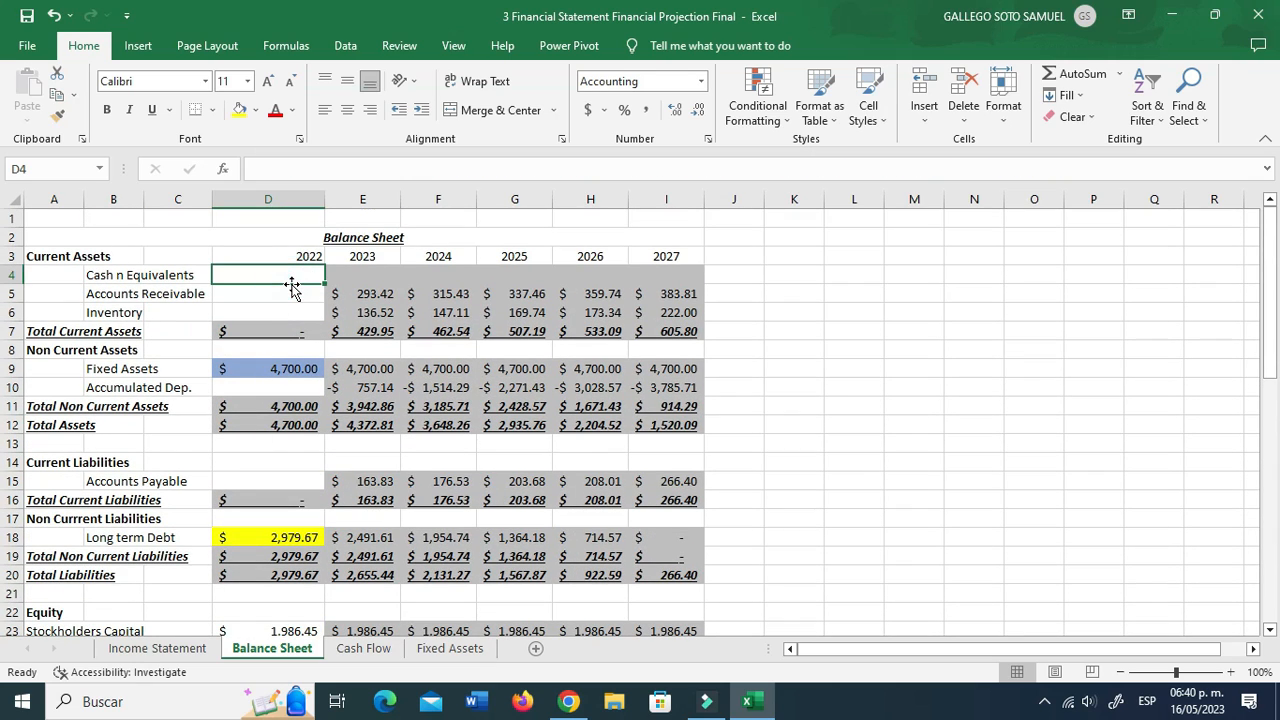
text(+)
scroll(284, 289, down, 9)
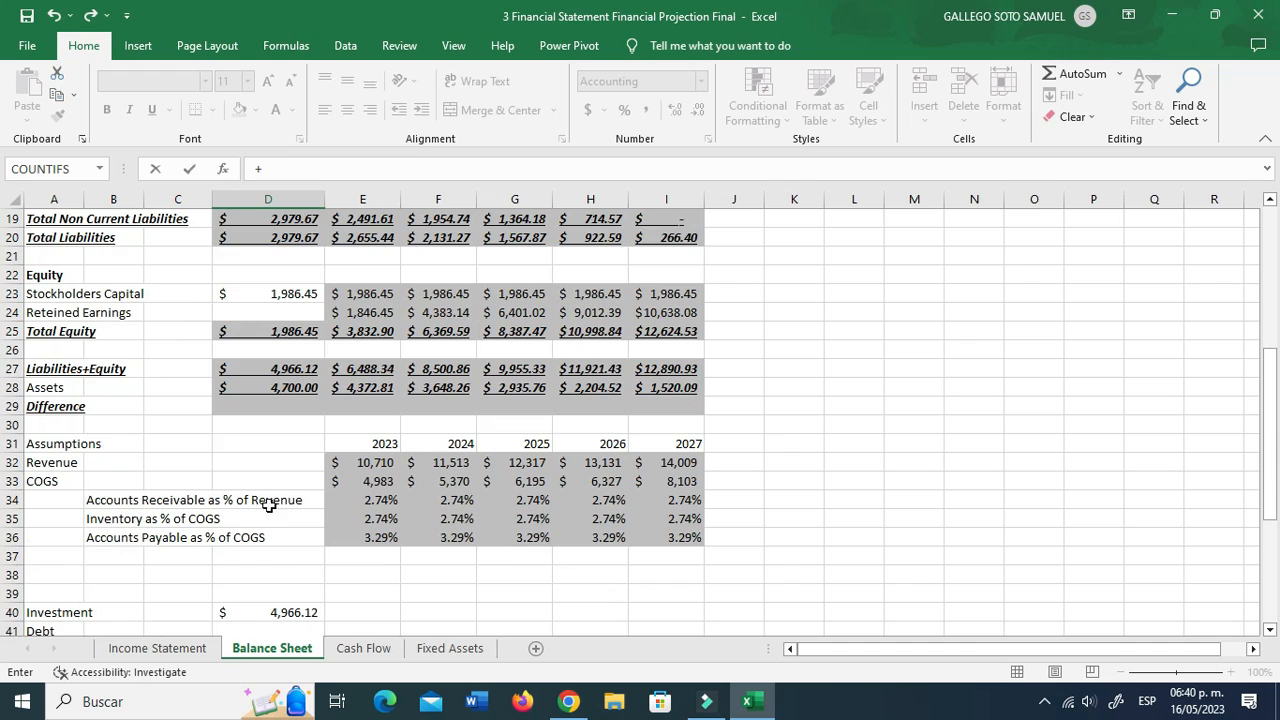
click(265, 446)
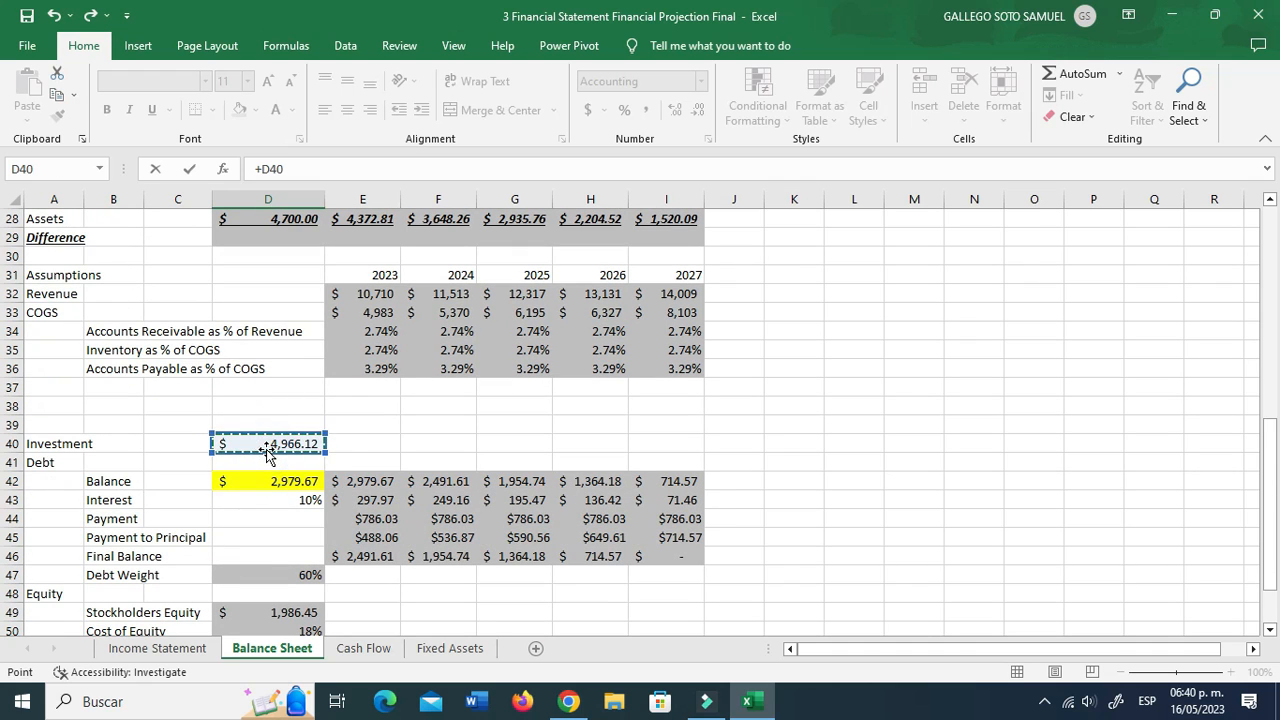
text(-)
click(449, 648)
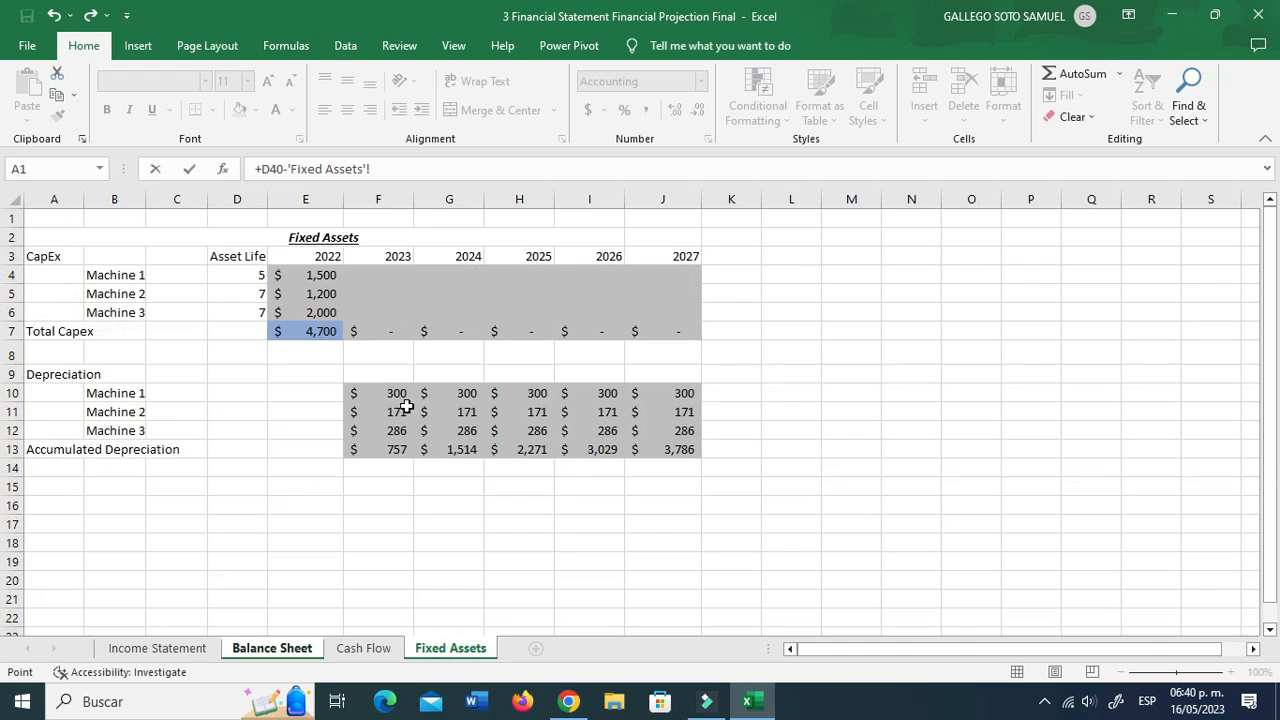
click(323, 331)
key(Return)
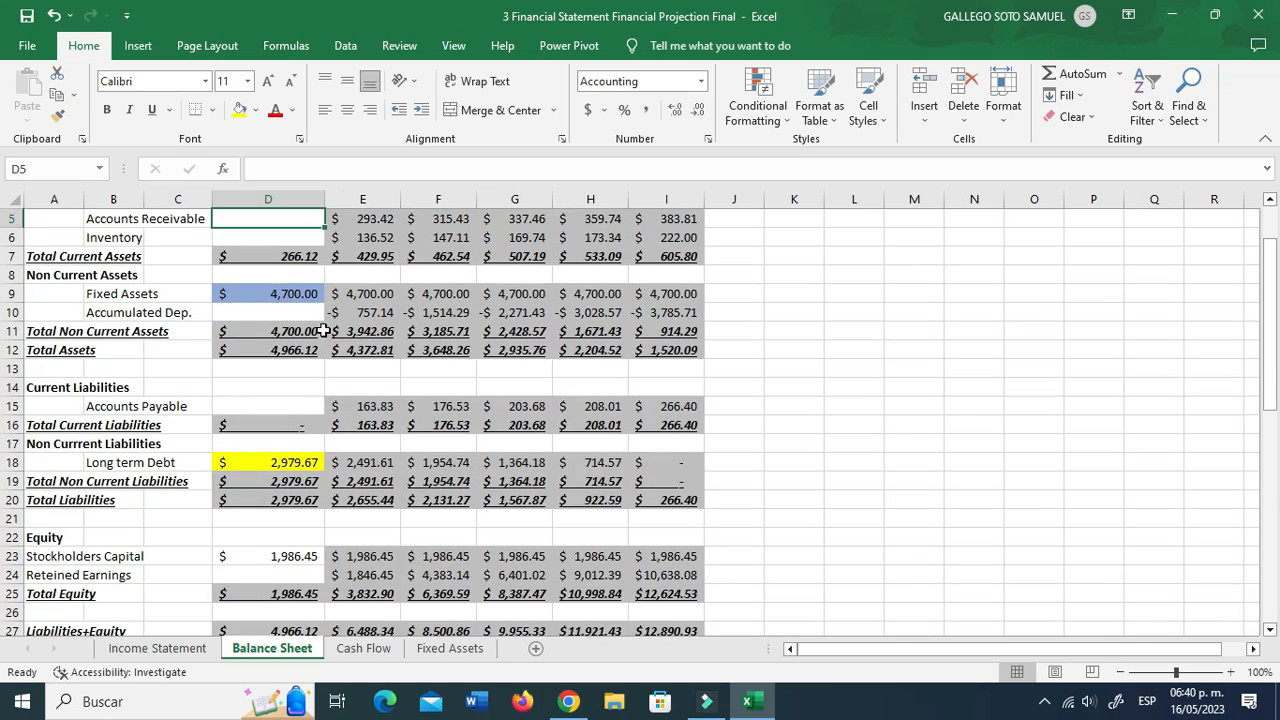
Step: Calculate the Difference in D29 as Liabilities+Equity minus Assets, D27-D28, and copy the formula across to I29
scroll(323, 331, up, 2)
scroll(333, 405, down, 3)
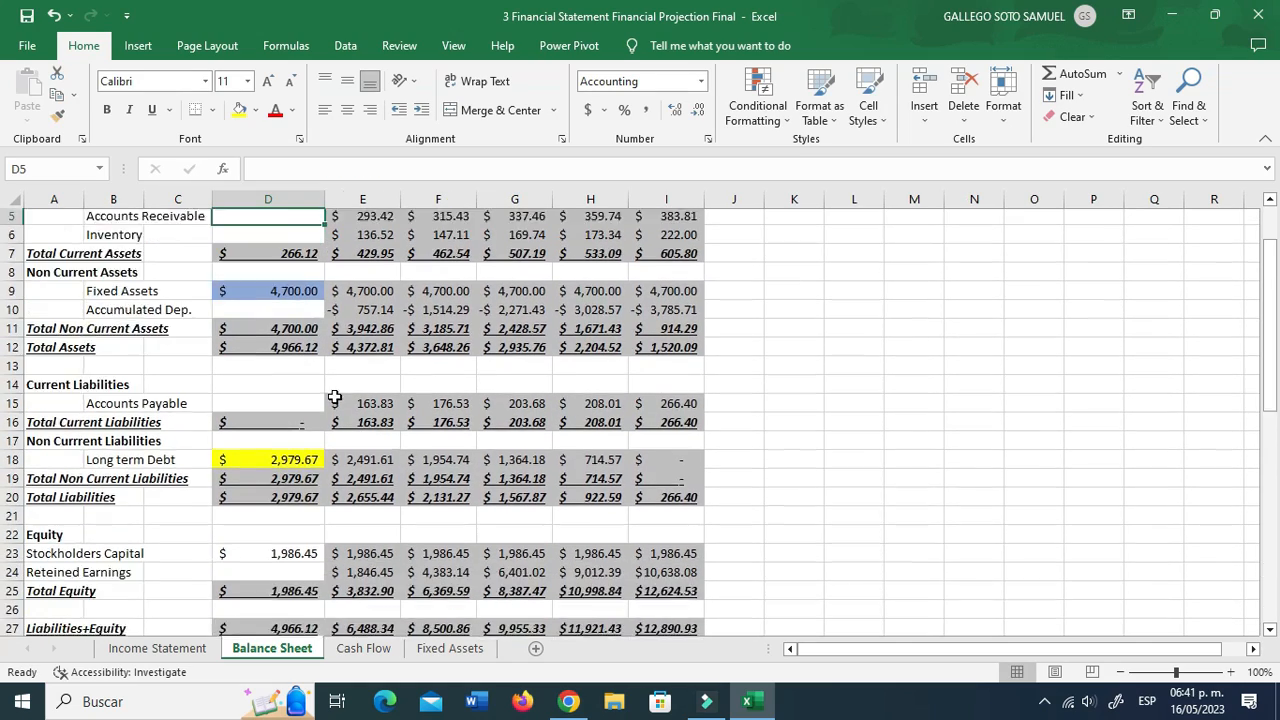
scroll(333, 397, down, 1)
click(272, 518)
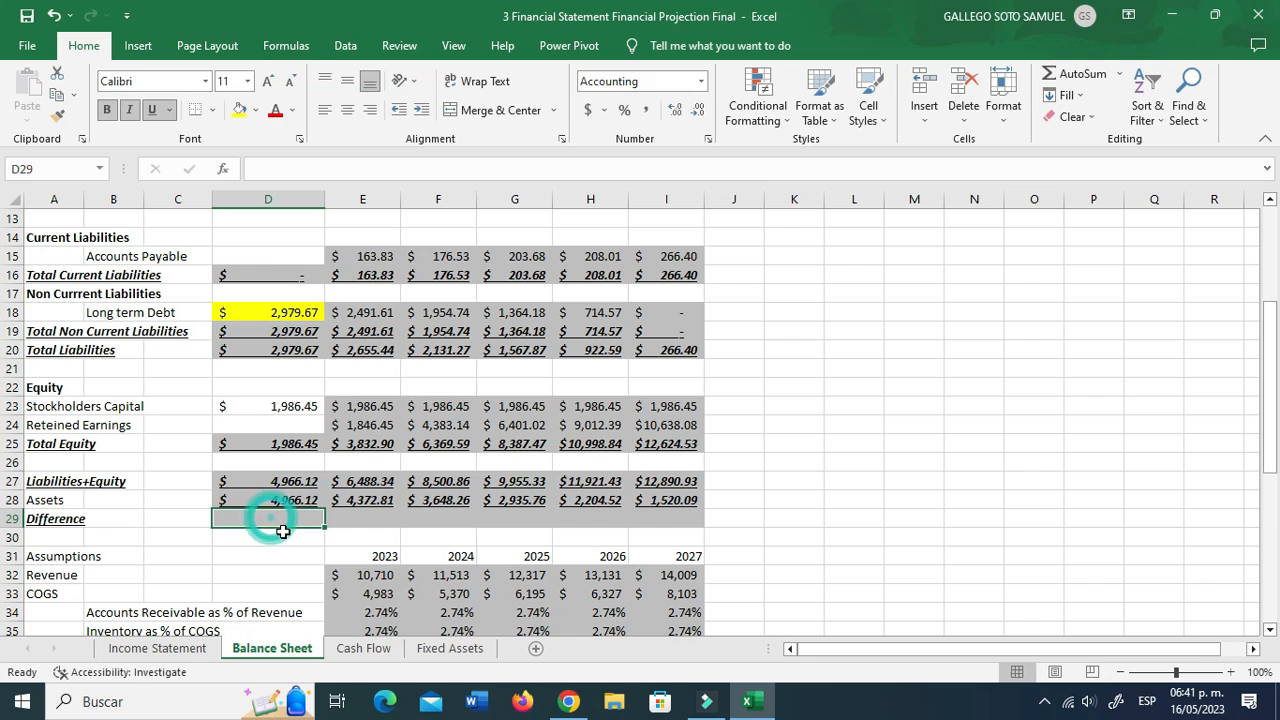
text(+)
key(Up)
key(Up)
text(-)
key(Up)
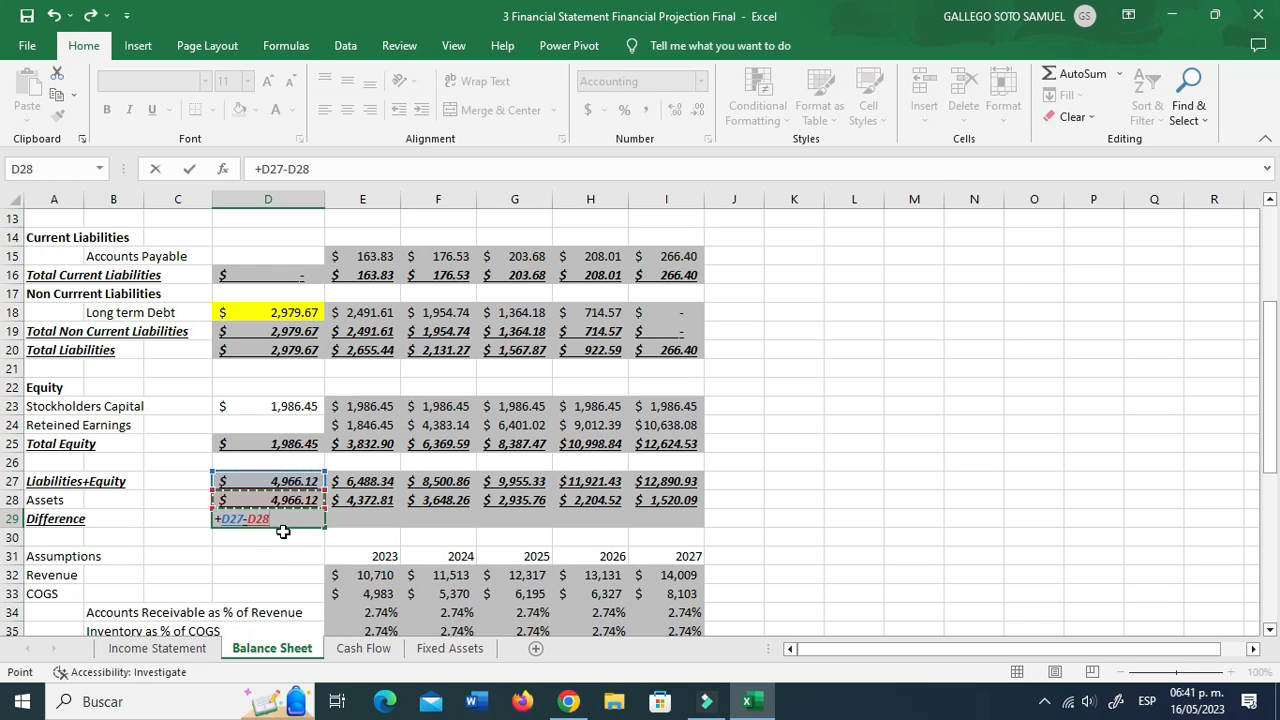
key(ctrl+Return)
drag(324, 529, 685, 530)
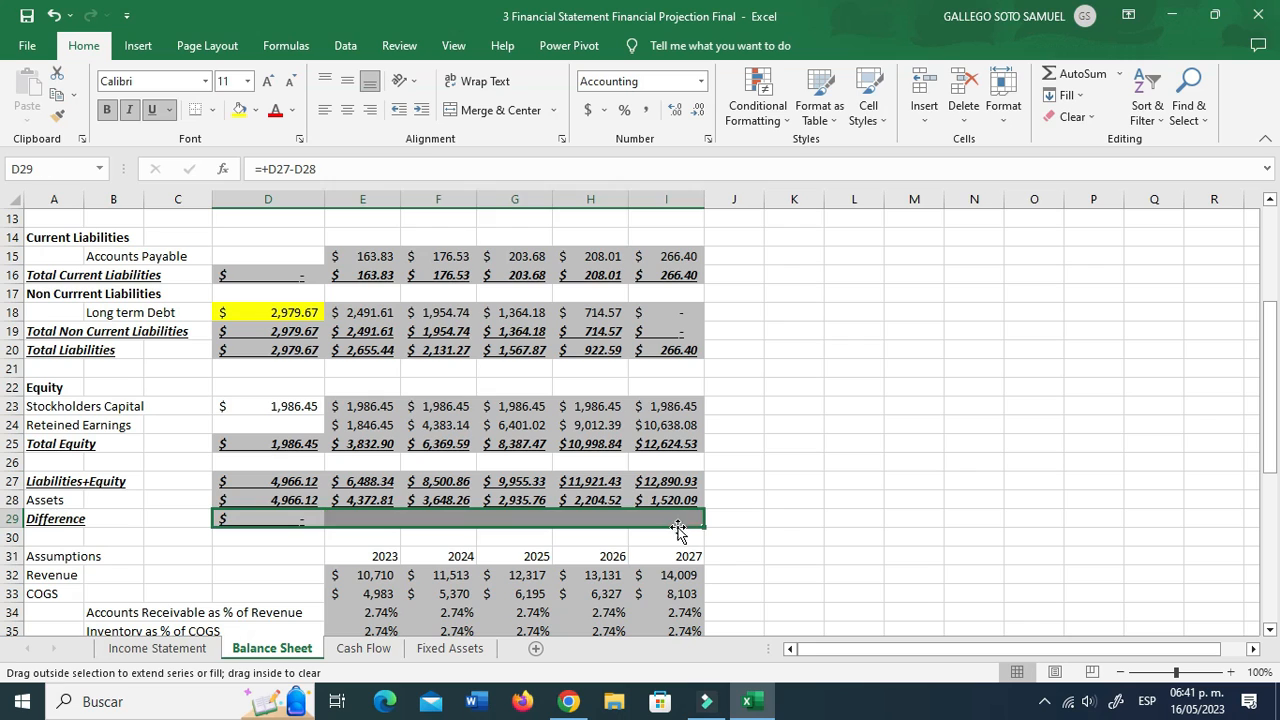
Step: Check the Difference row from 2022 to 2027 against the Cash n Equivalents row of the Balance Sheet
click(360, 518)
click(514, 518)
click(663, 518)
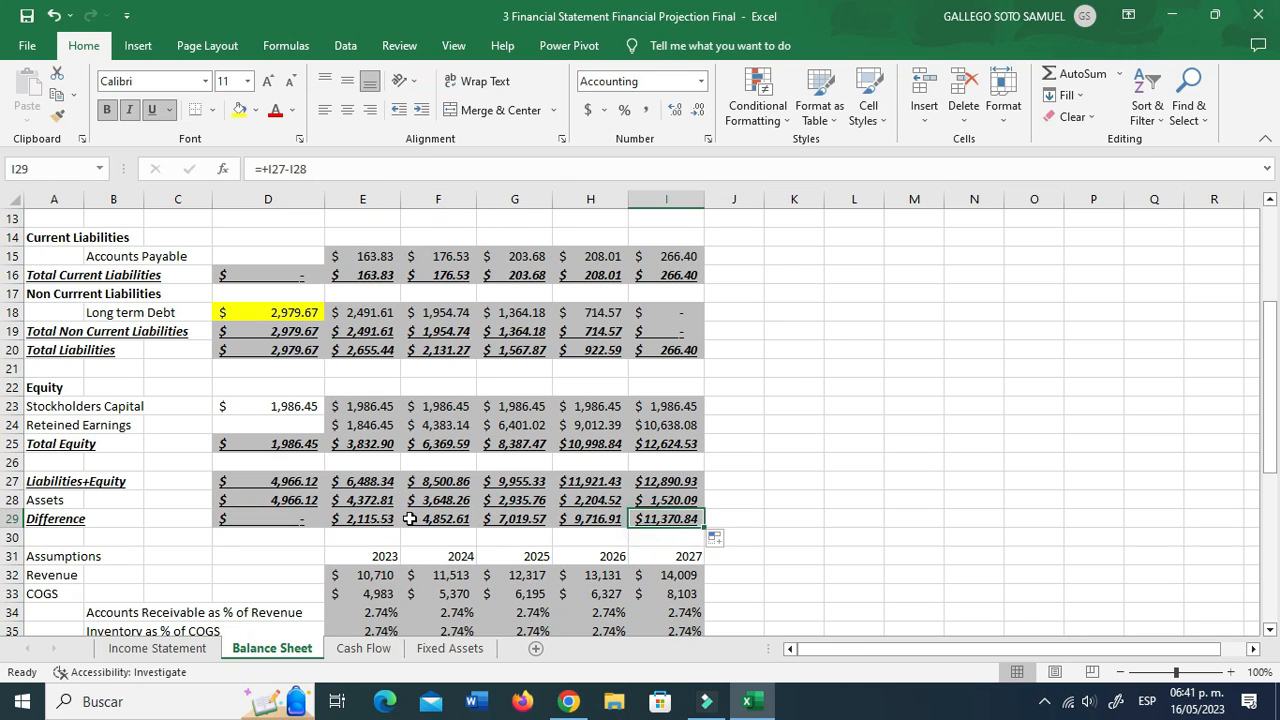
click(410, 518)
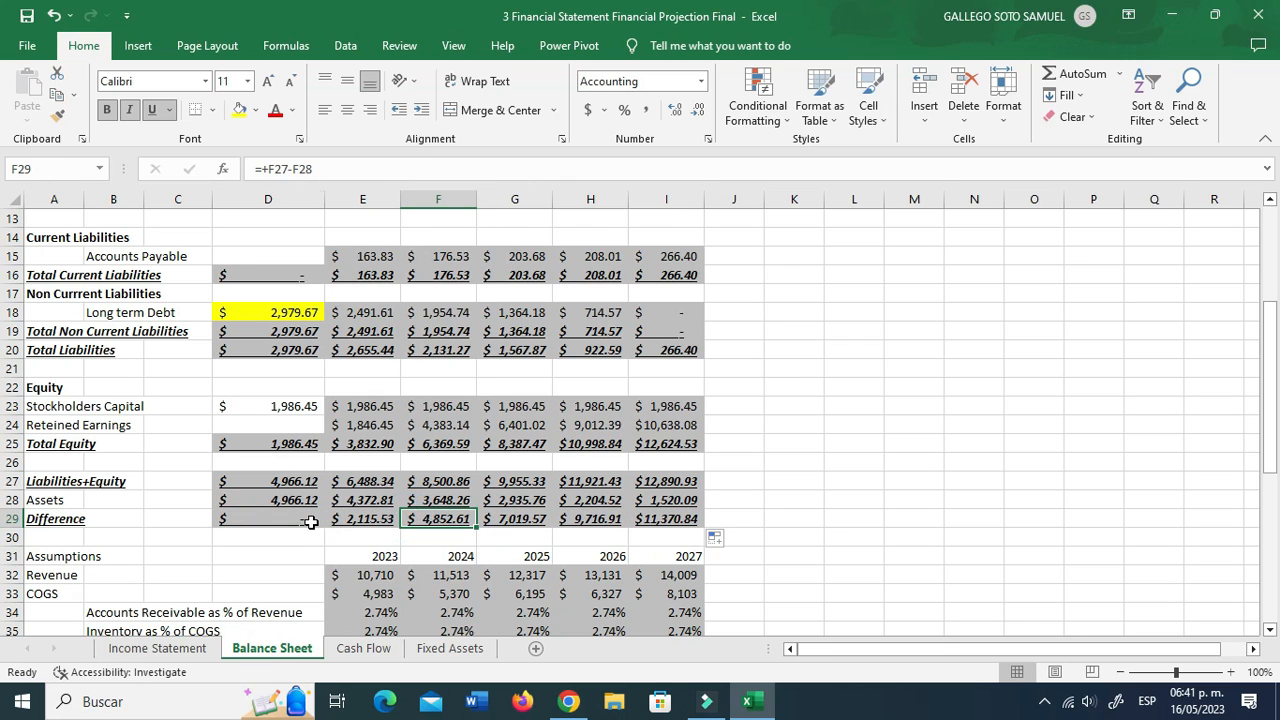
click(310, 522)
scroll(300, 537, up, 4)
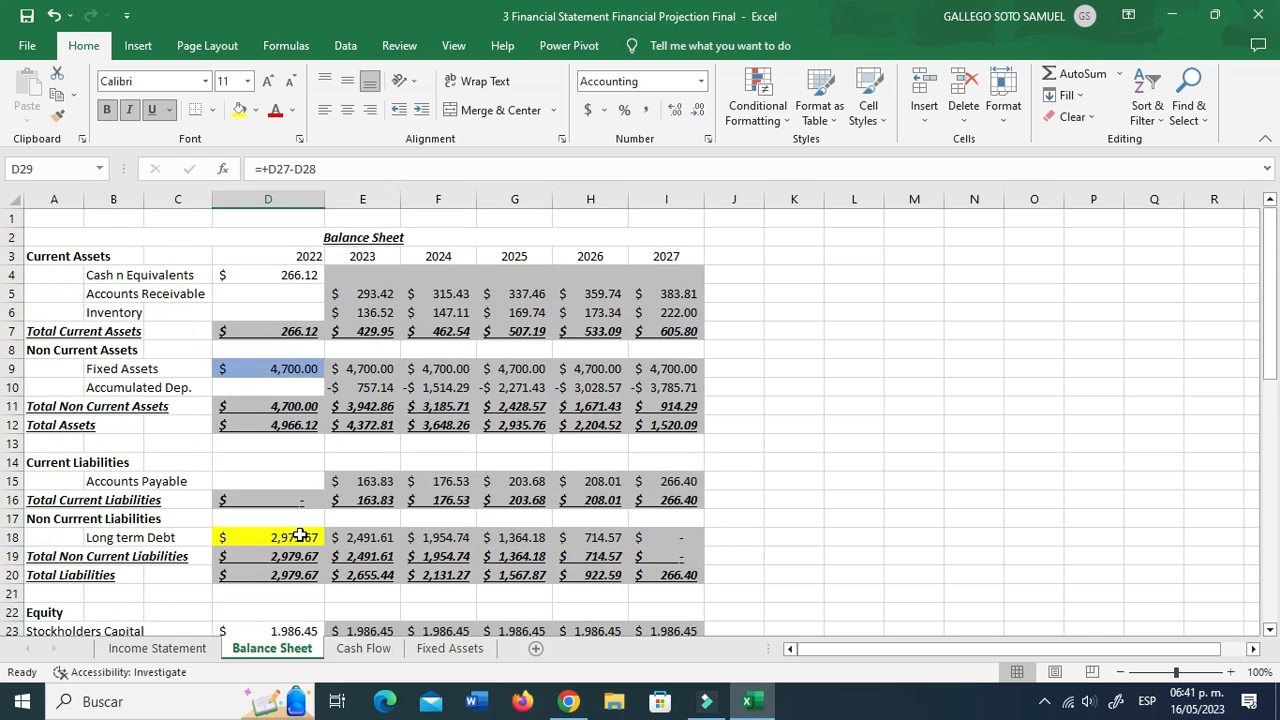
click(357, 279)
scroll(364, 400, down, 6)
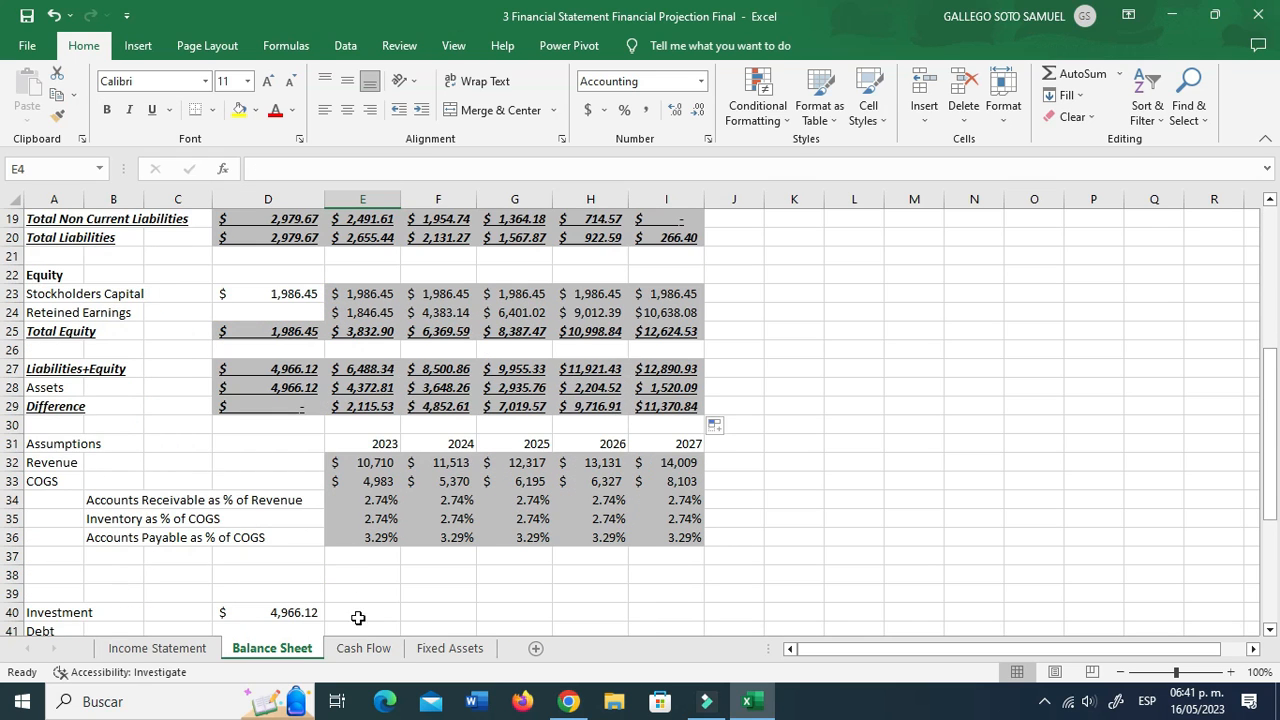
Step: Link 2023 Net Income in E4 of the Cash Flow sheet to 'Income Statement'!E20 and copy it across to 2027 in I4
click(363, 647)
click(291, 278)
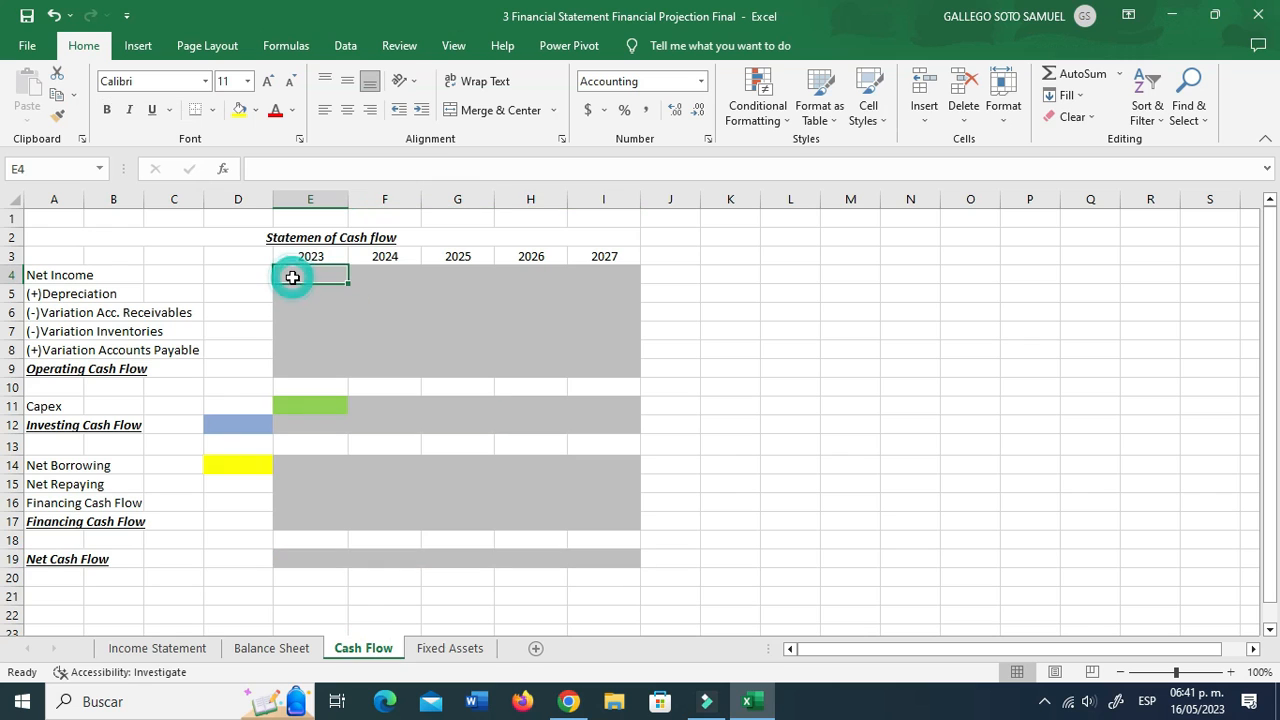
text(+)
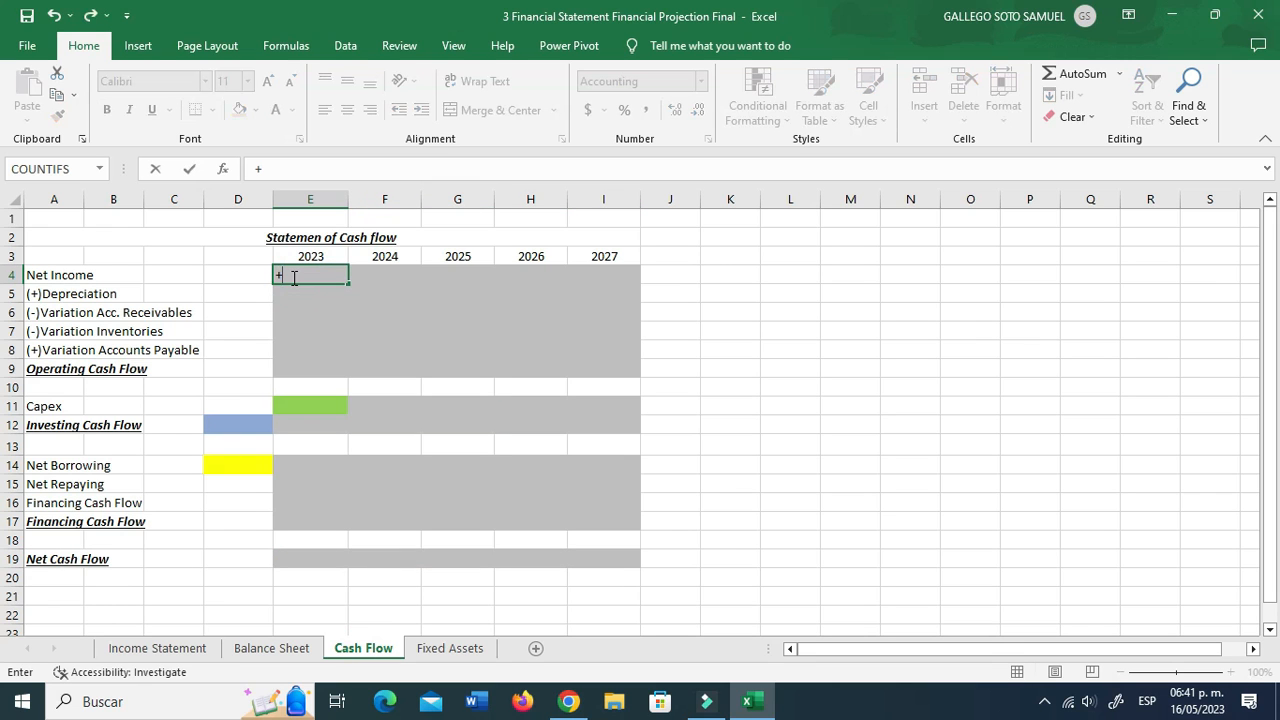
click(157, 648)
click(375, 409)
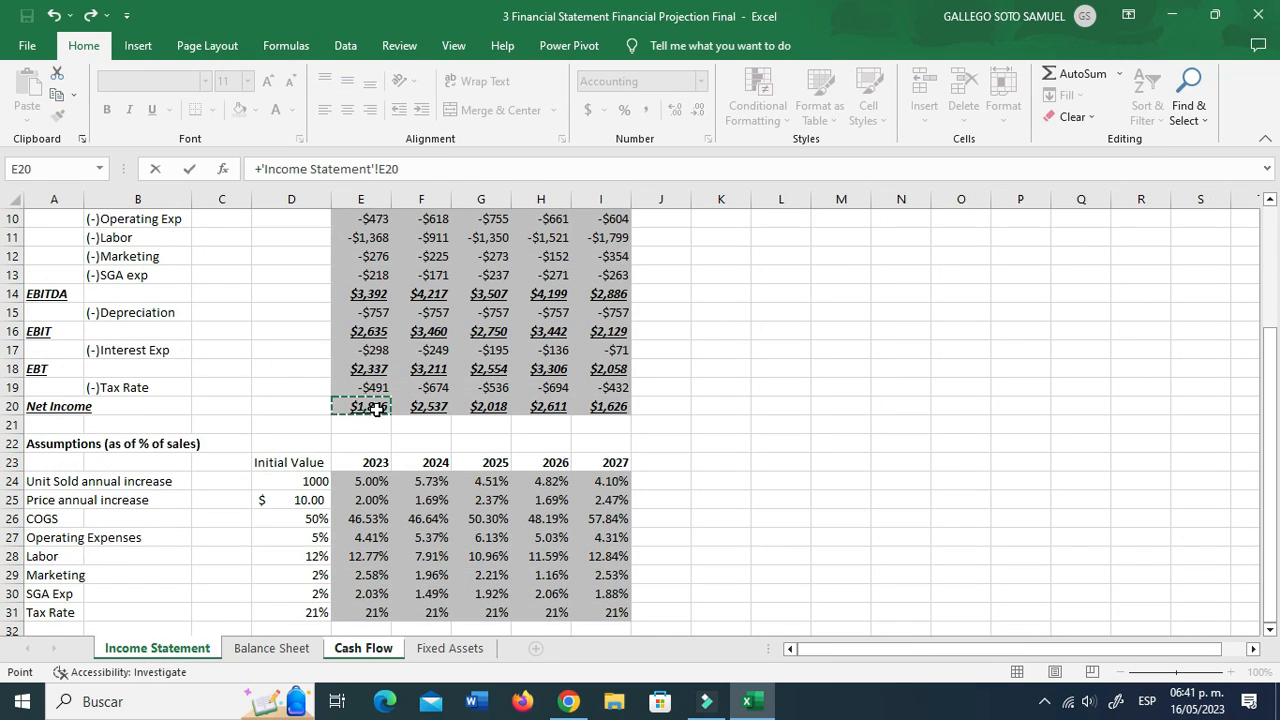
key(Return)
click(337, 275)
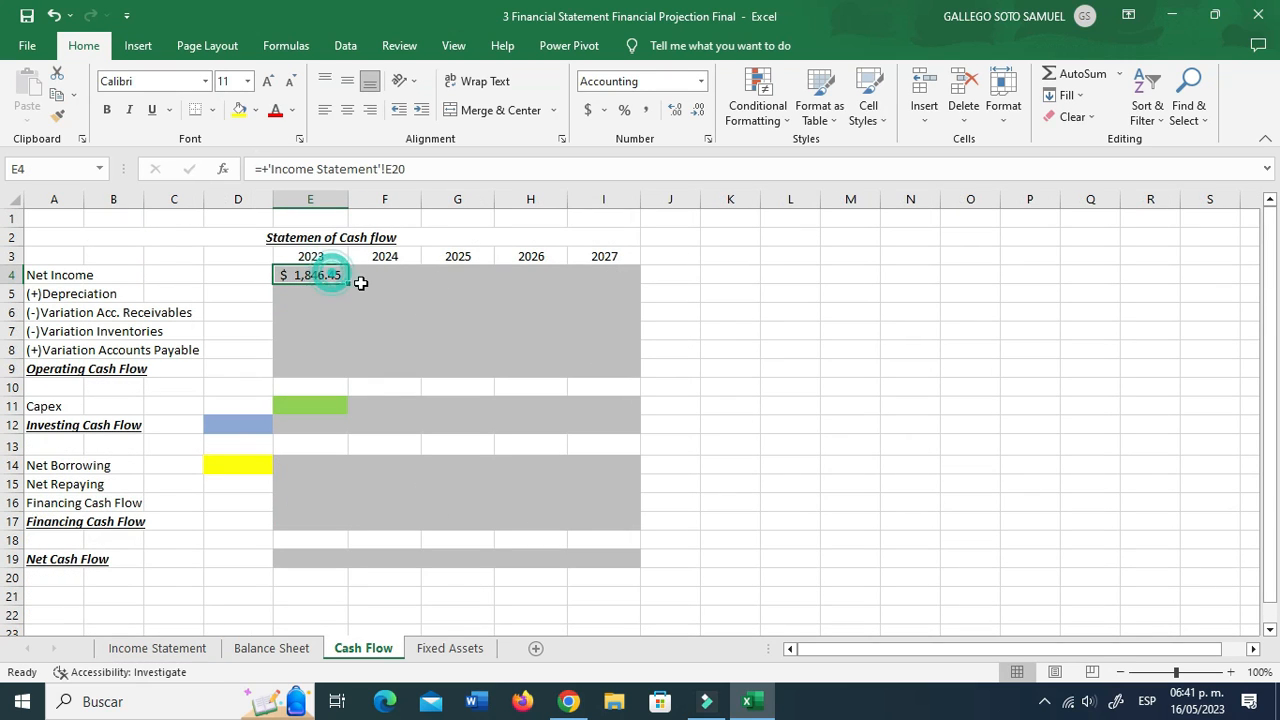
drag(348, 284, 624, 284)
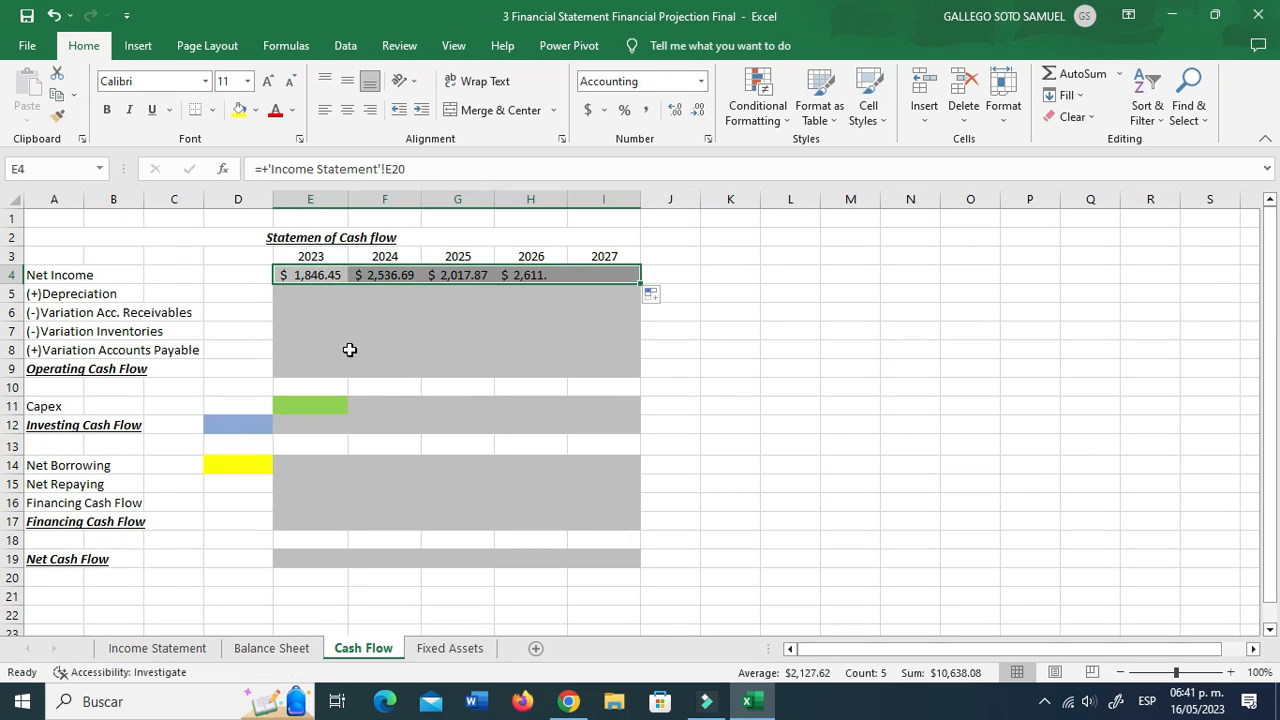
Step: Link 2023 Depreciation in E5 to the negative of 'Income Statement'!E15 and copy it across to 2027 in I5
click(306, 292)
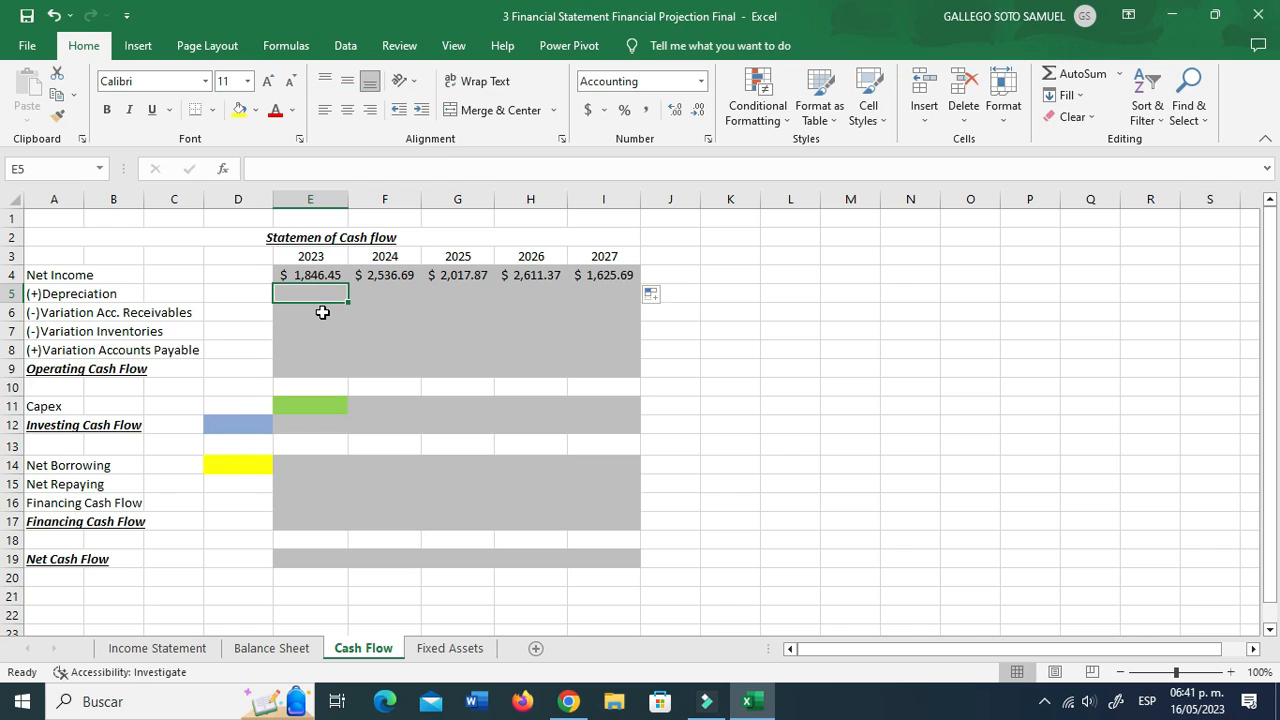
text(-)
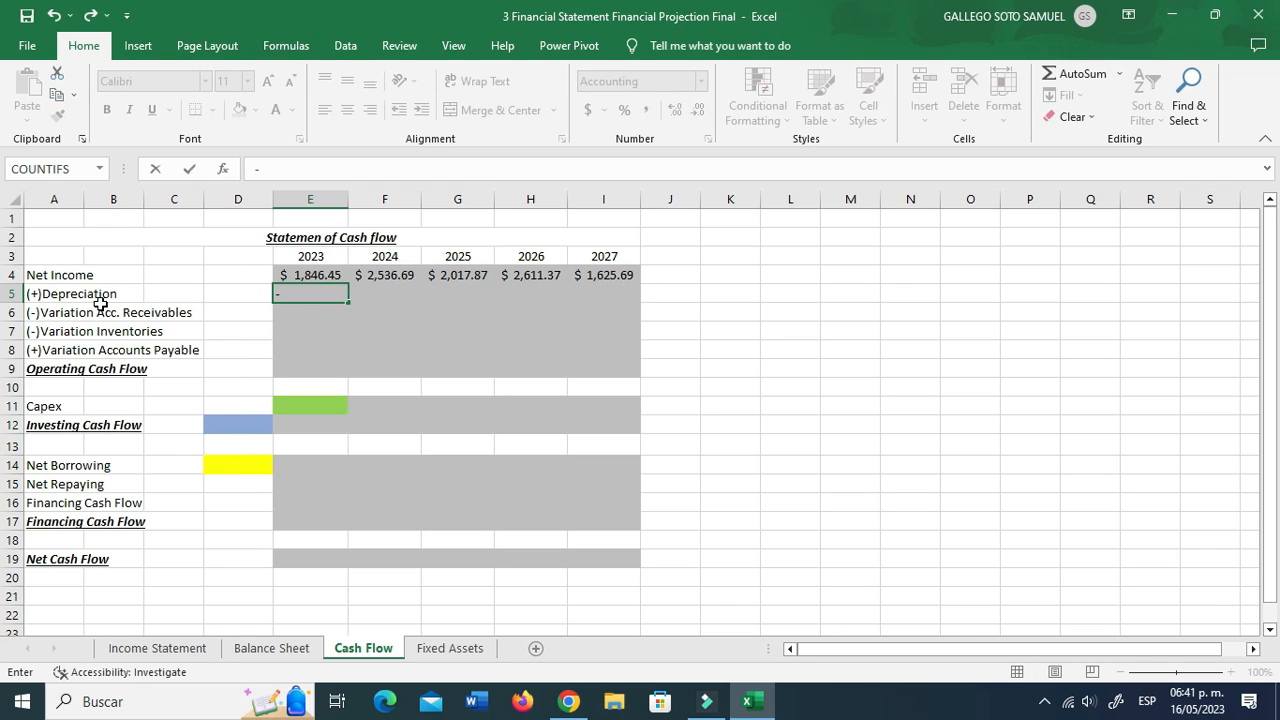
click(175, 660)
click(370, 313)
key(Return)
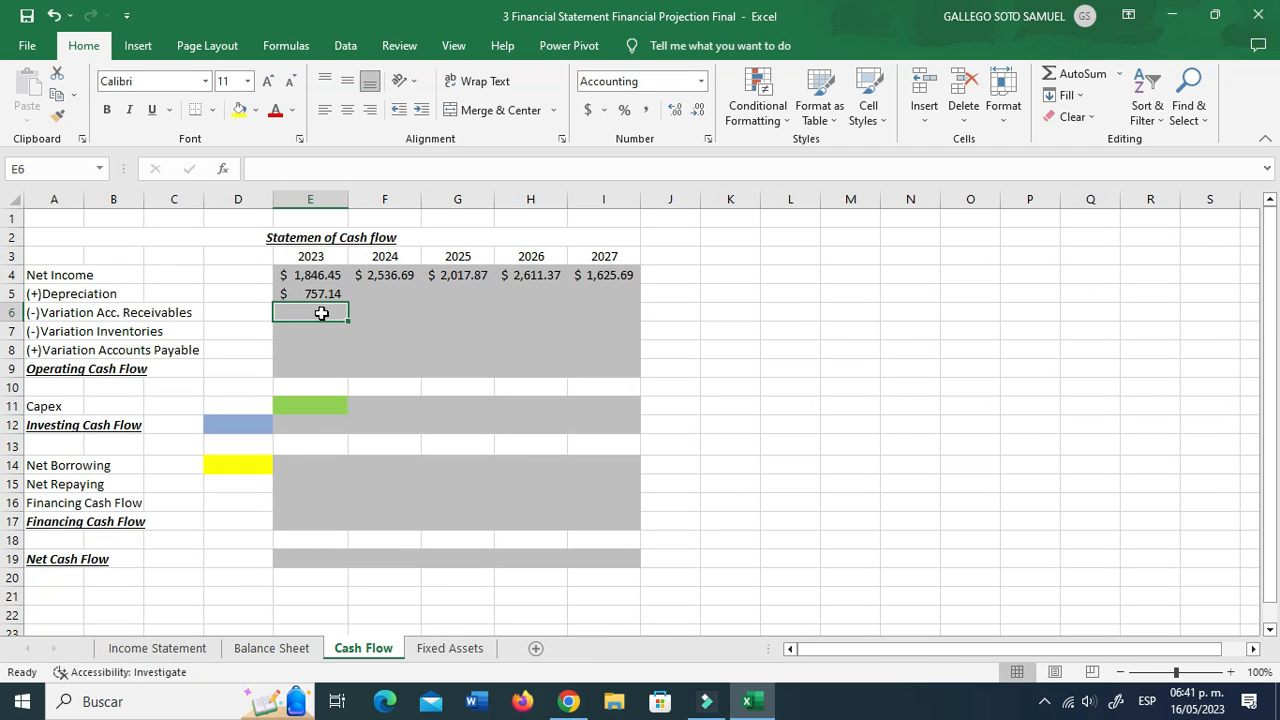
click(325, 296)
drag(348, 301, 628, 297)
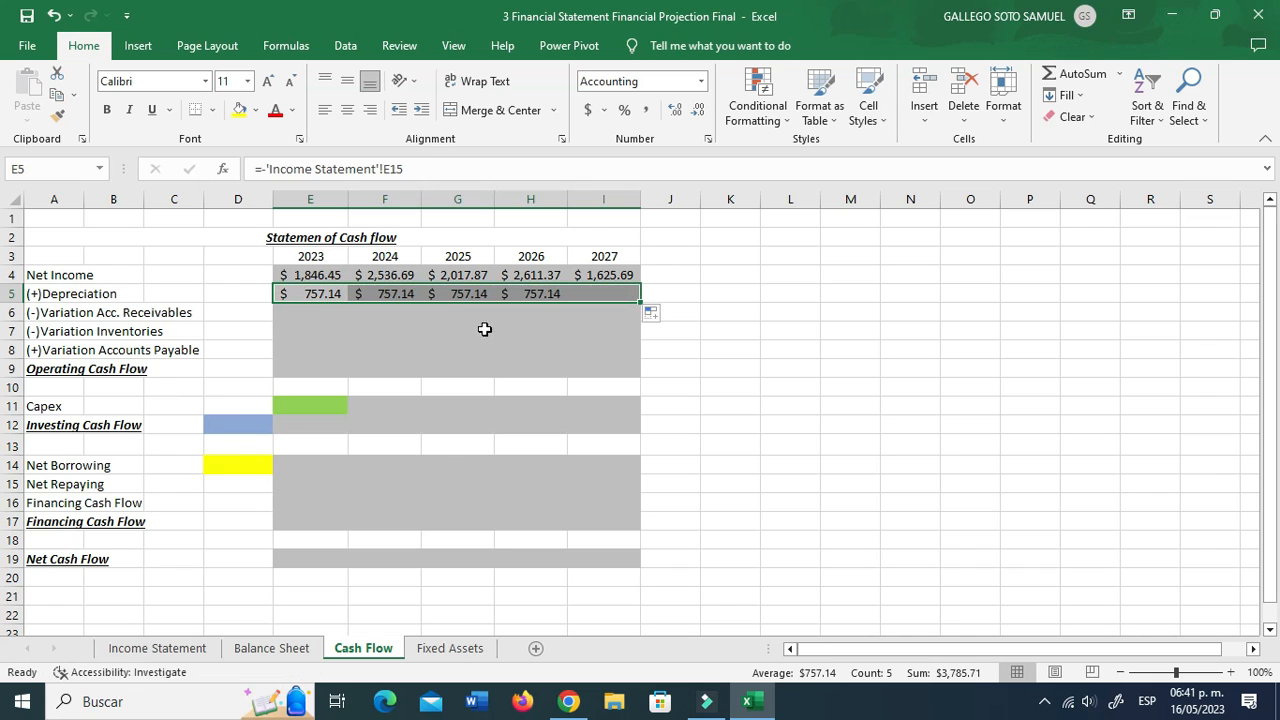
Step: Calculate 2023 Variation Acc. Receivables in E6 as -('Balance Sheet'!E5-'Balance Sheet'!D5)
click(323, 311)
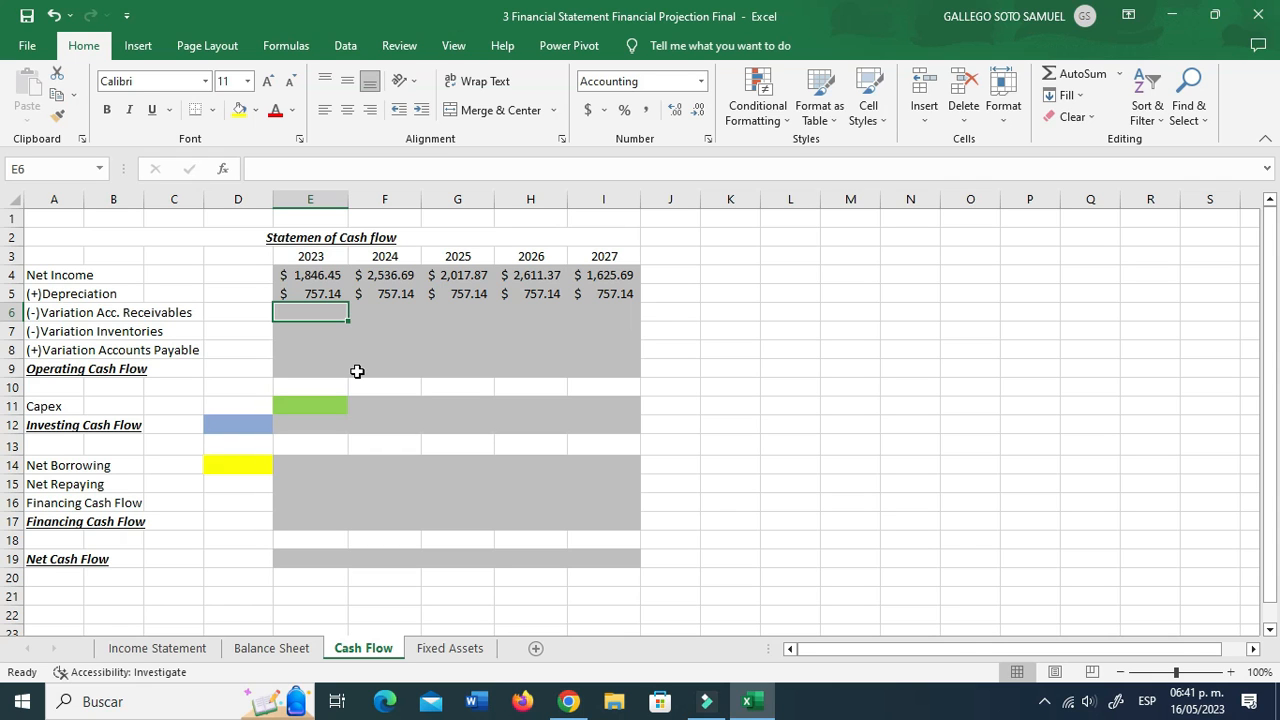
text(-()
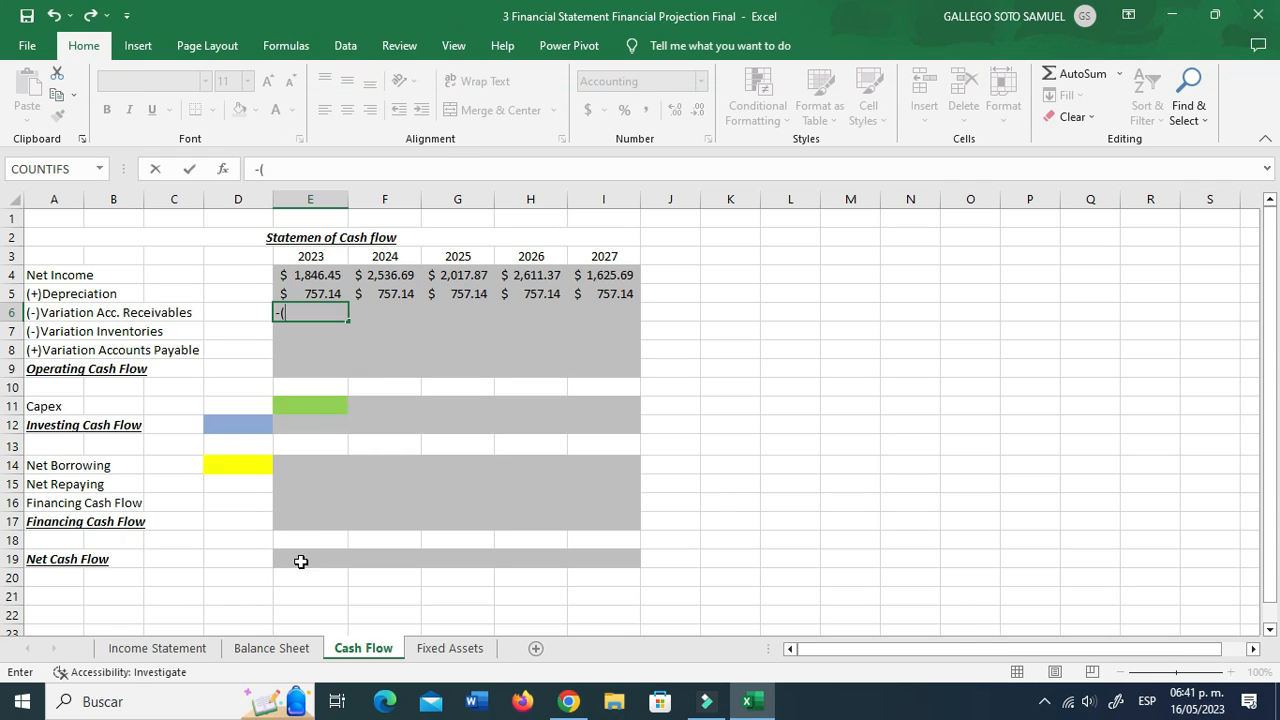
click(272, 648)
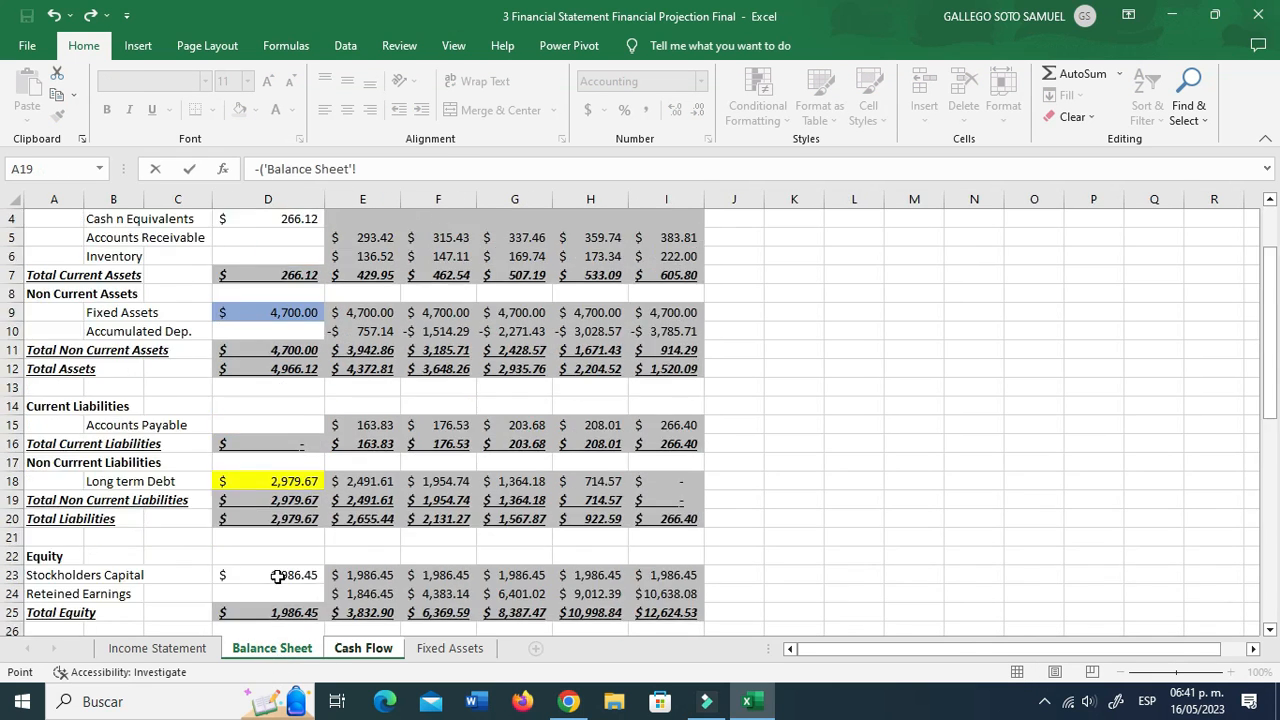
scroll(277, 576, up, 1)
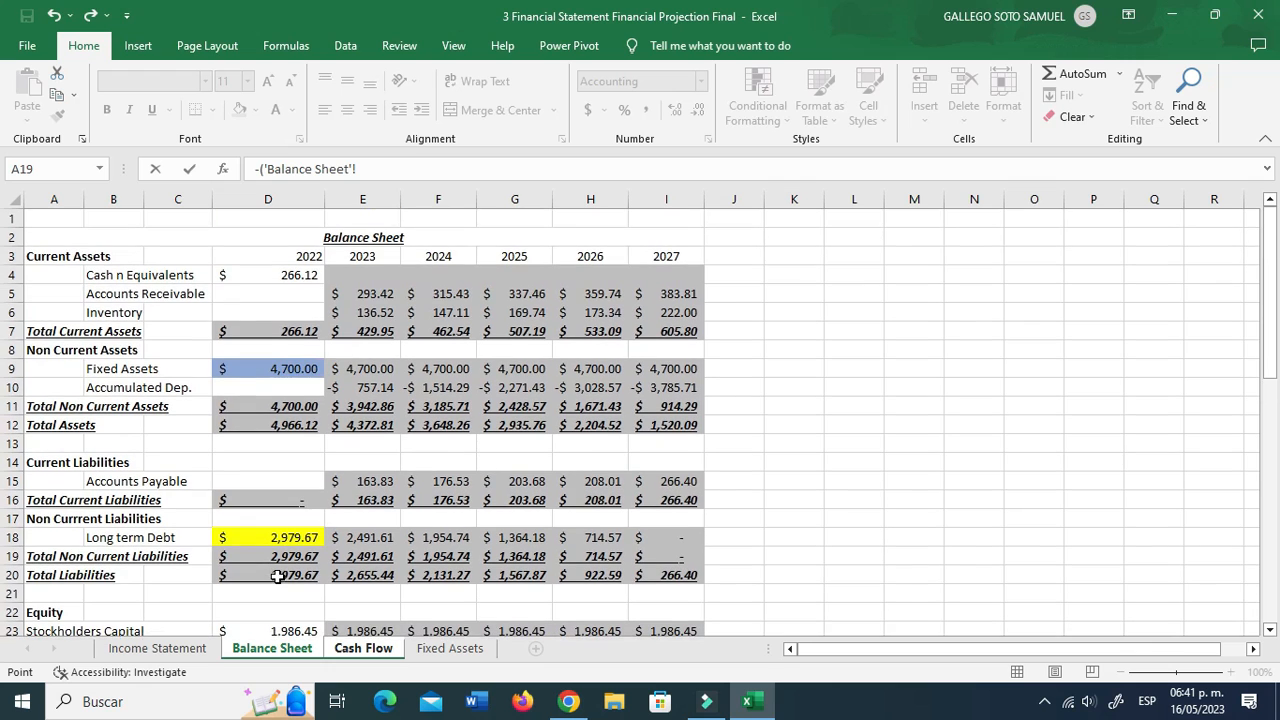
click(370, 296)
text(-)
click(305, 295)
text())
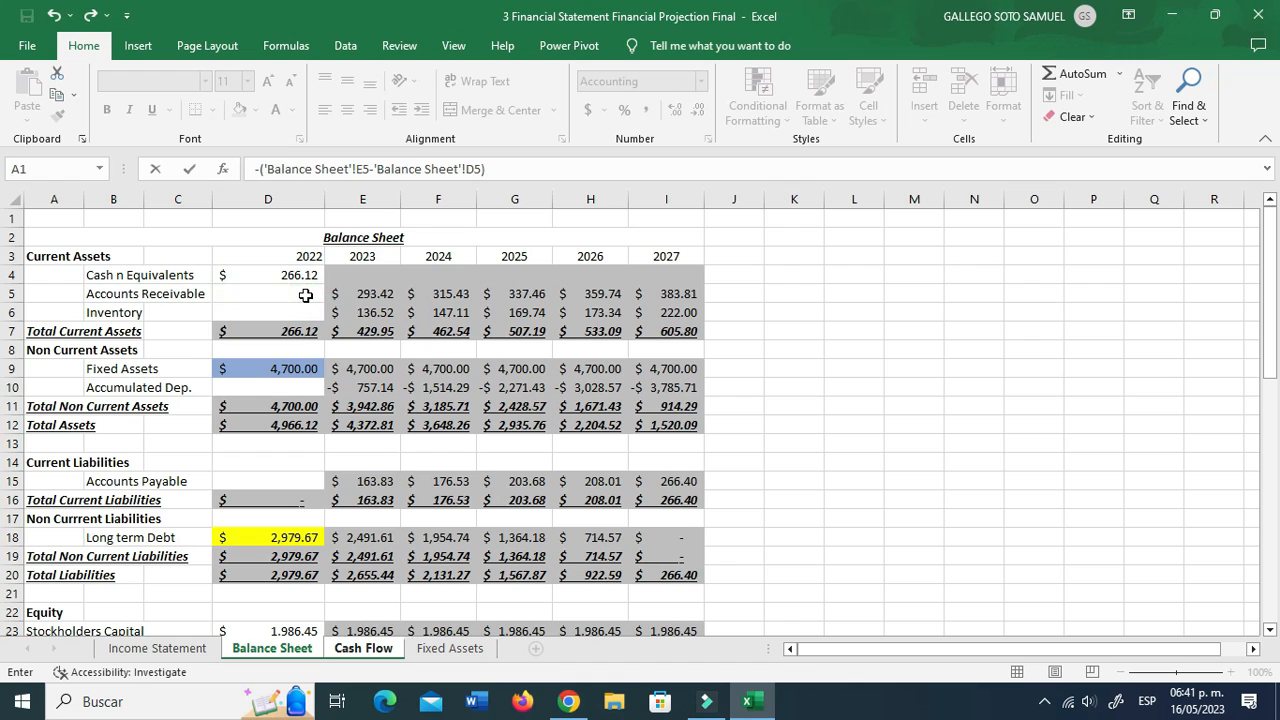
key(Return)
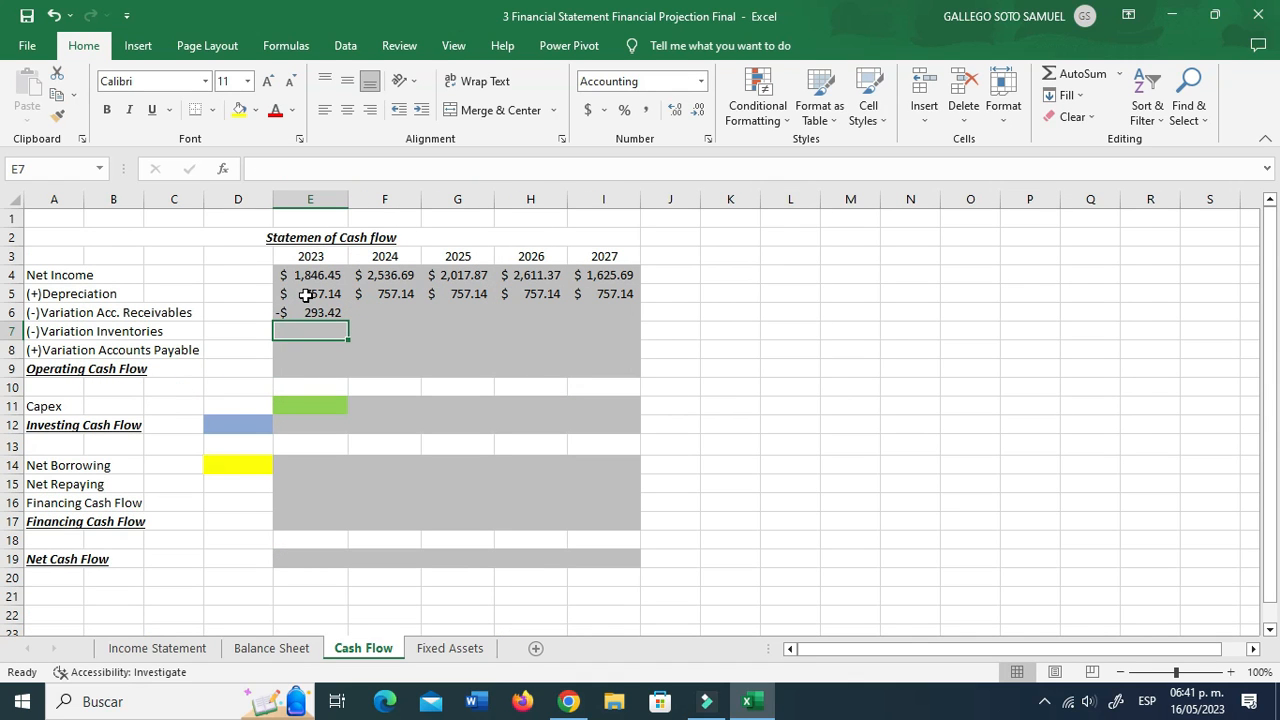
Step: Calculate 2023 Variation Inventories in E7 as -('Balance Sheet'!E6-'Balance Sheet'!D6)
text(-()
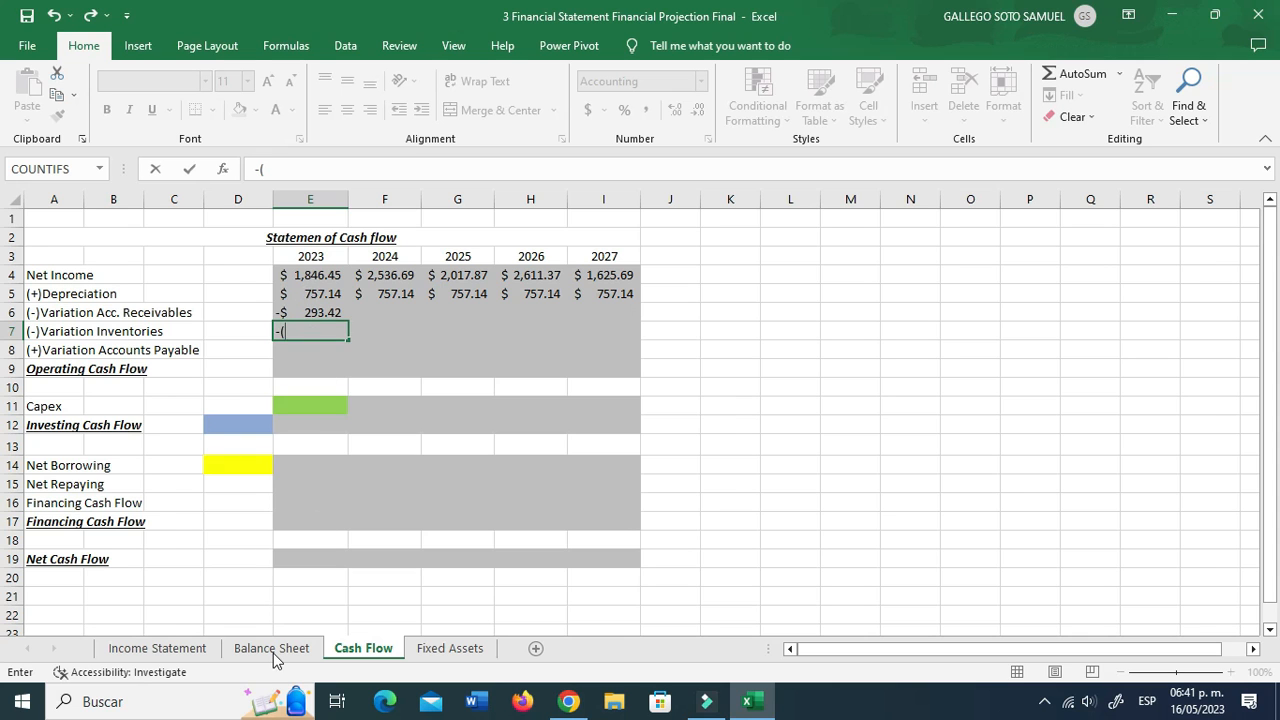
click(272, 648)
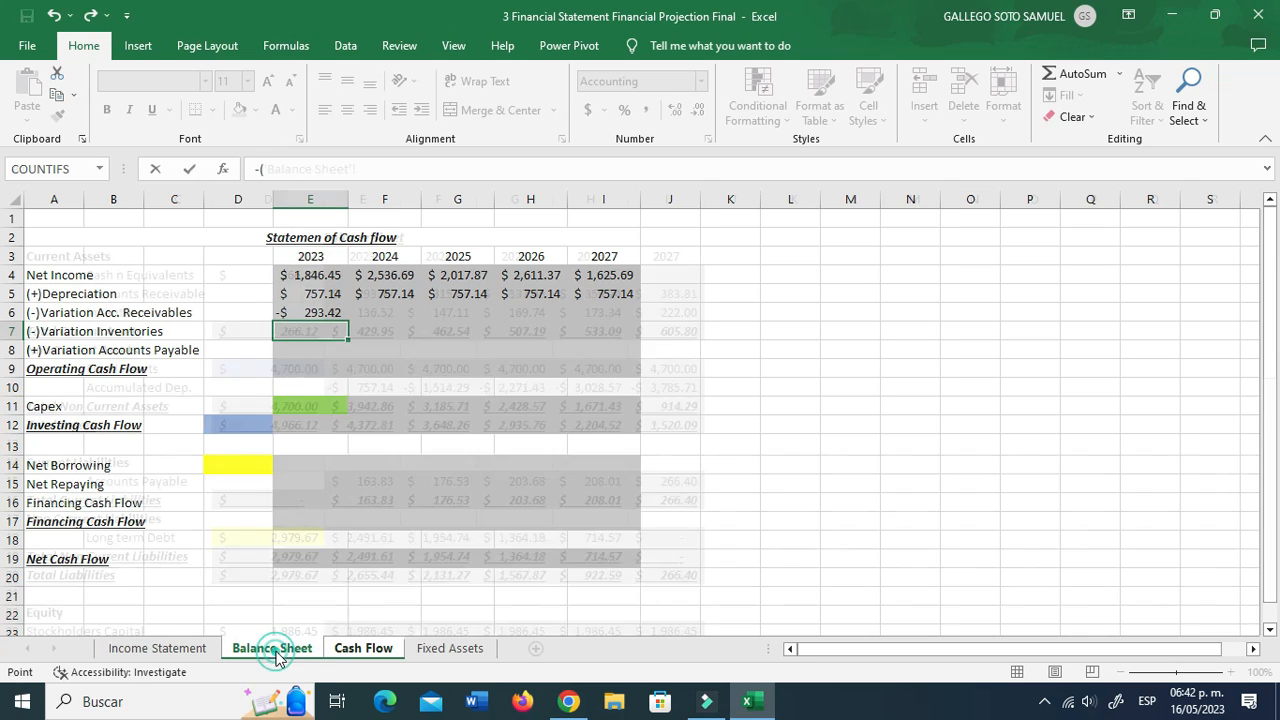
click(381, 316)
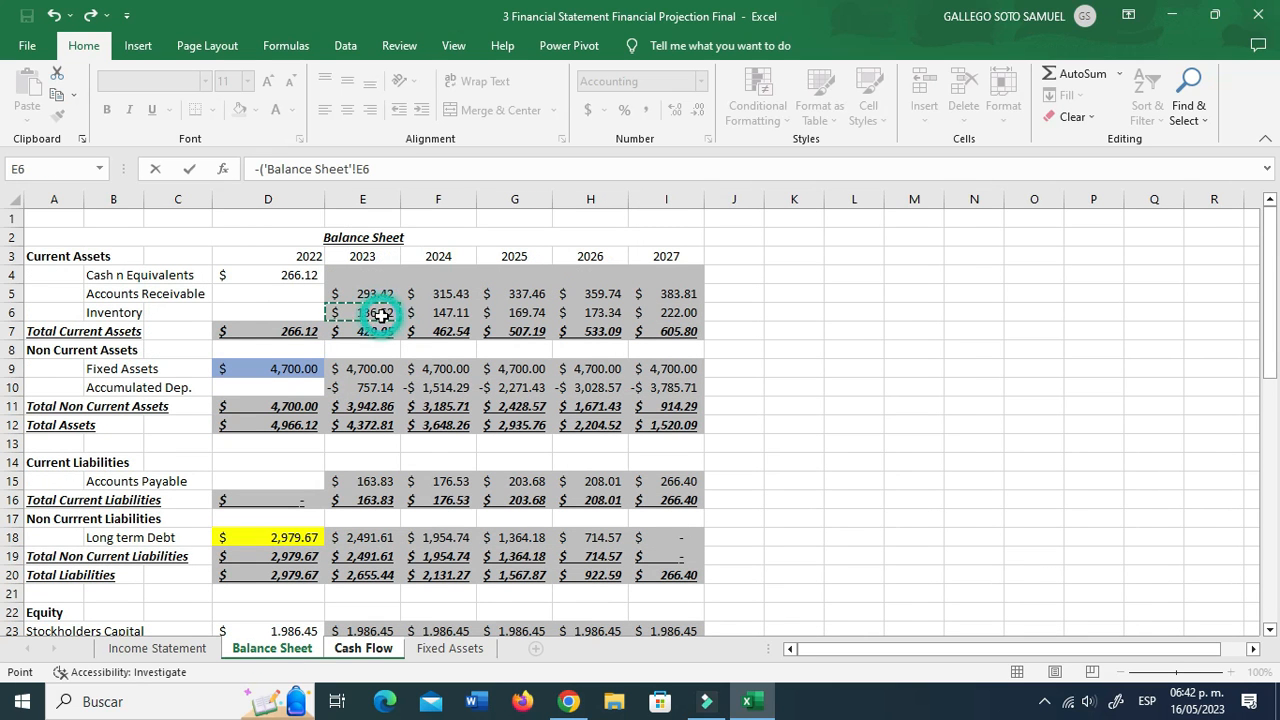
text(-)
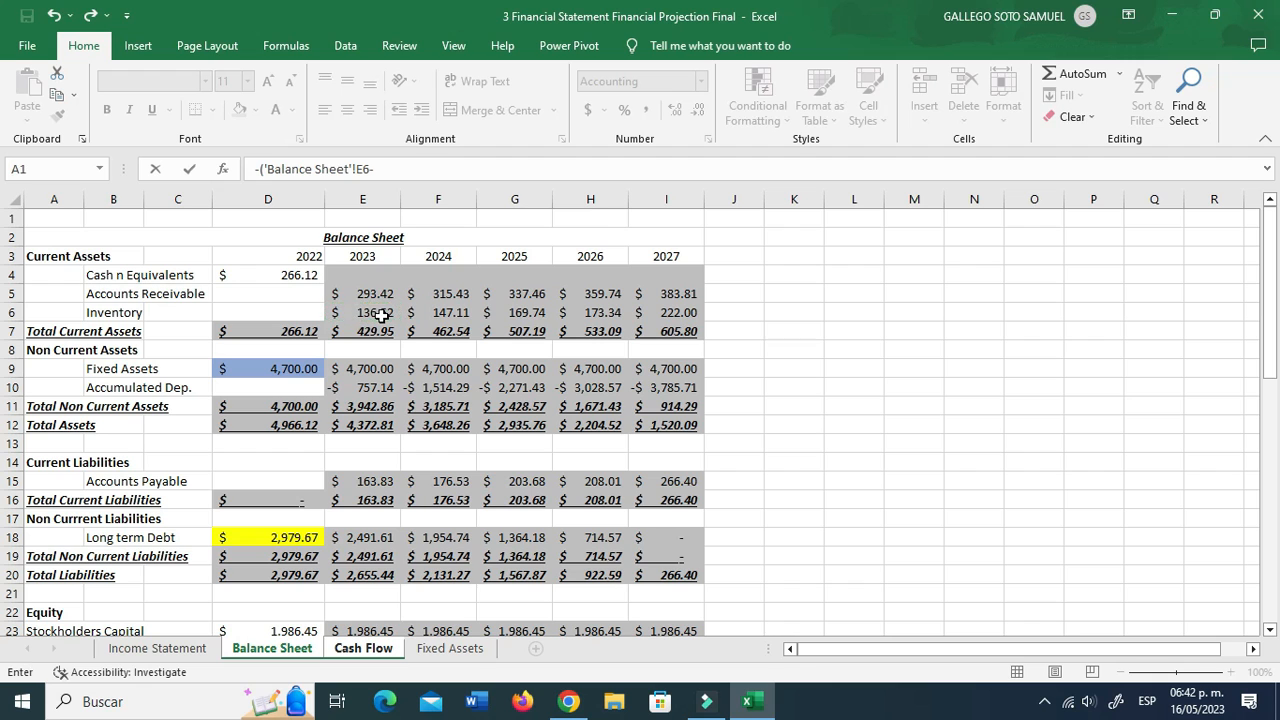
click(312, 316)
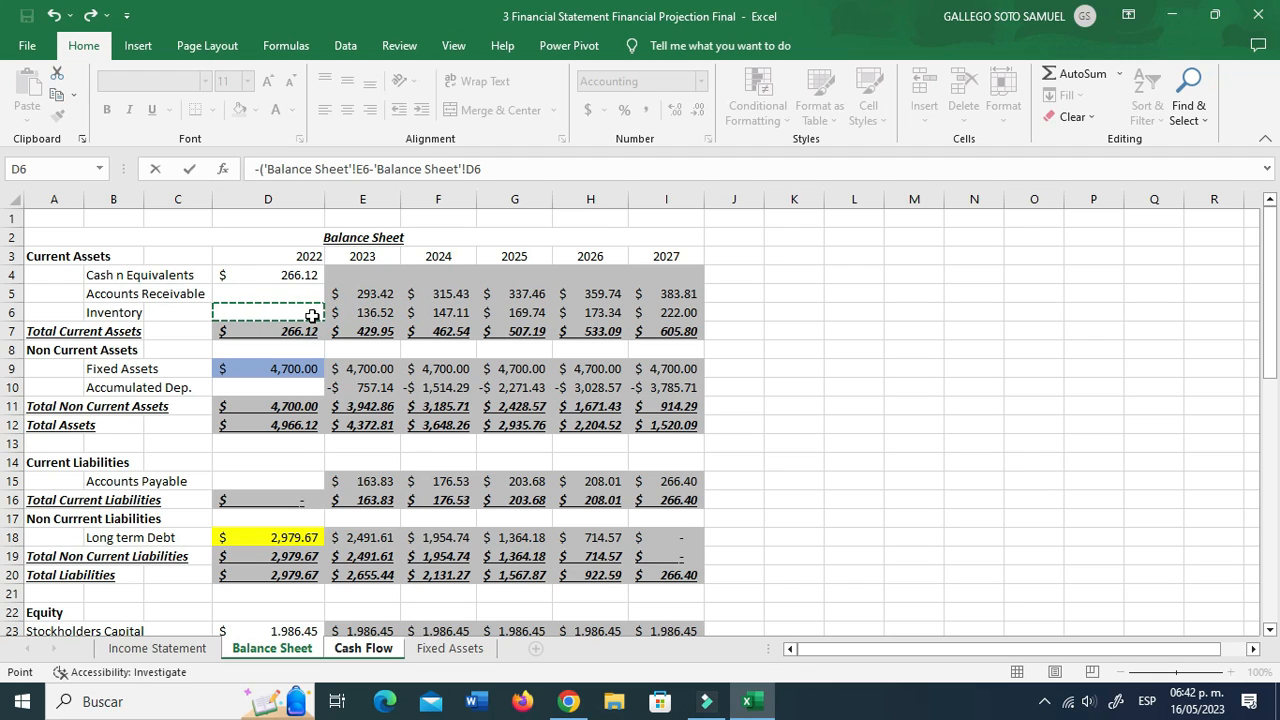
text())
key(Return)
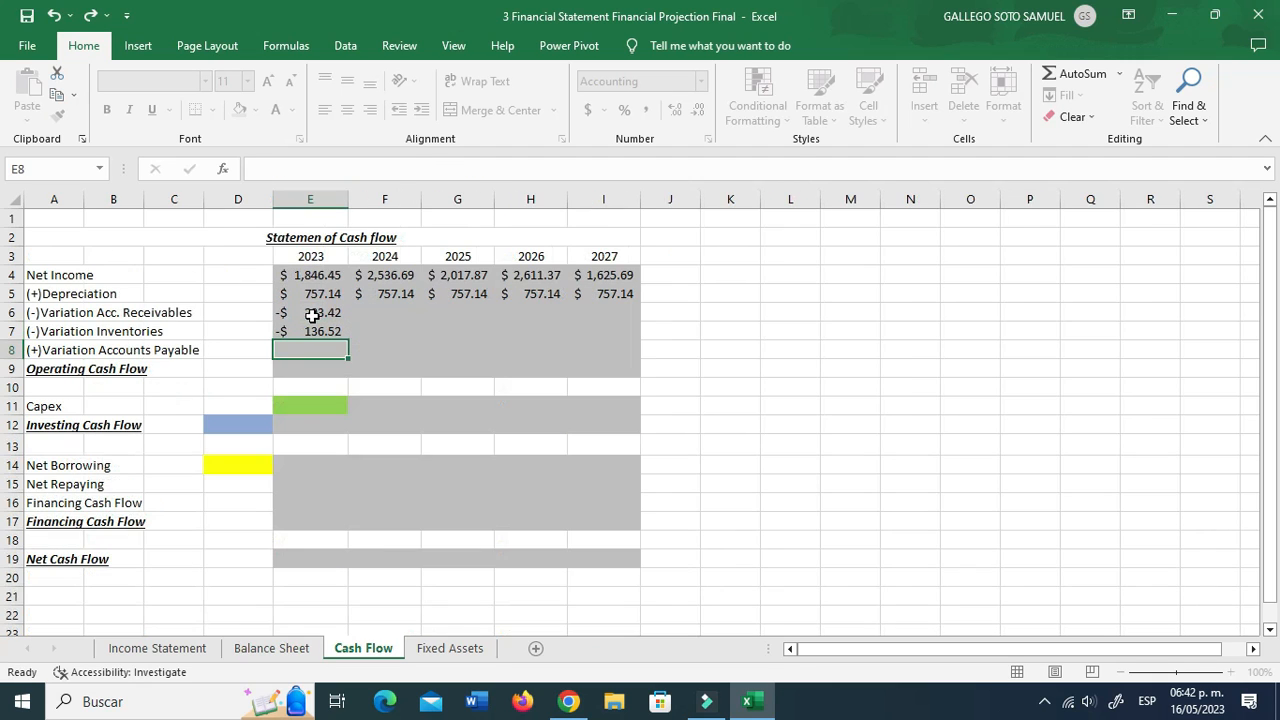
key(Up)
drag(315, 315, 351, 337)
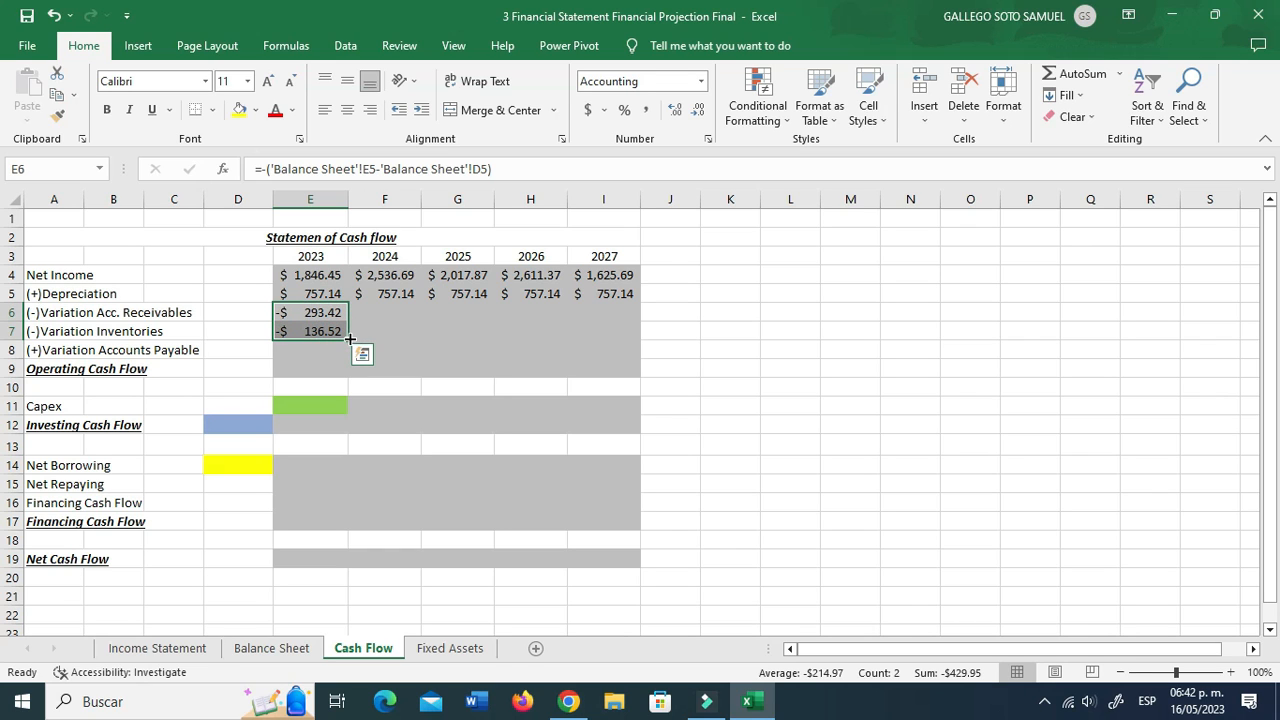
Step: Calculate 2023 Variation Accounts Payable in E8 as +('Balance Sheet'!E15-'Balance Sheet'!D15) and copy E6:E8 across to column I
click(337, 349)
text(+)
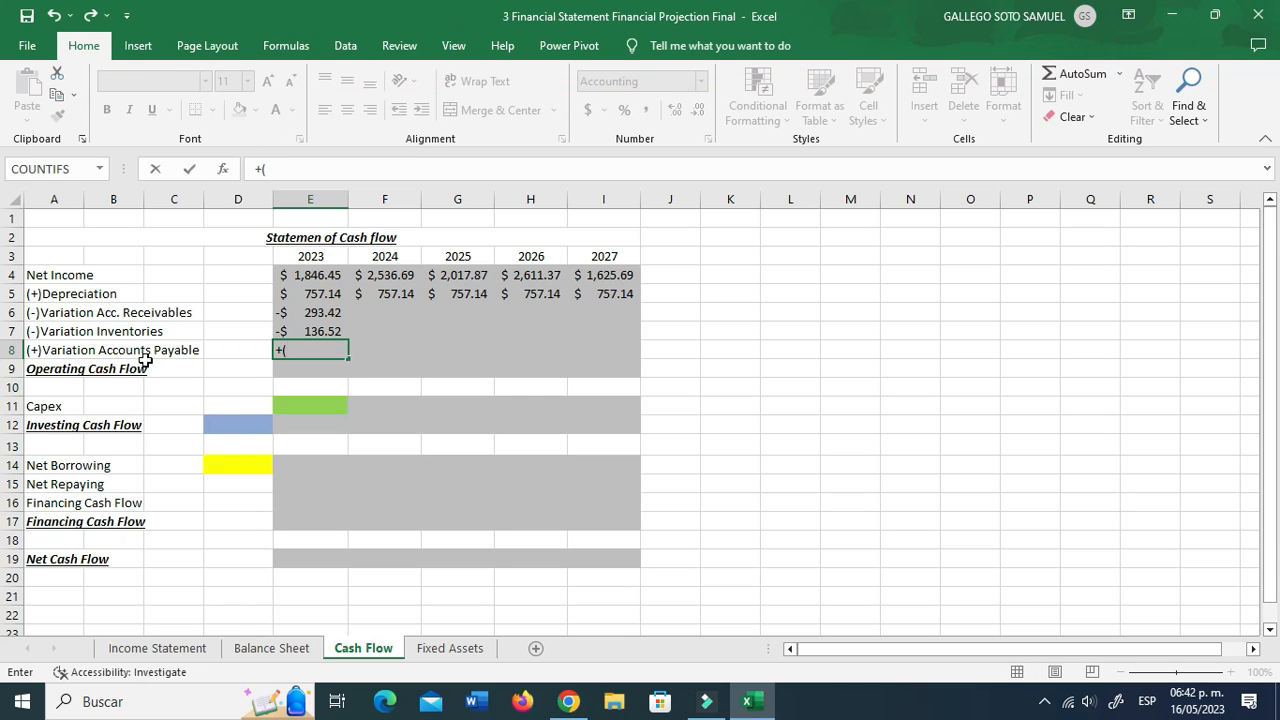
text(()
click(272, 648)
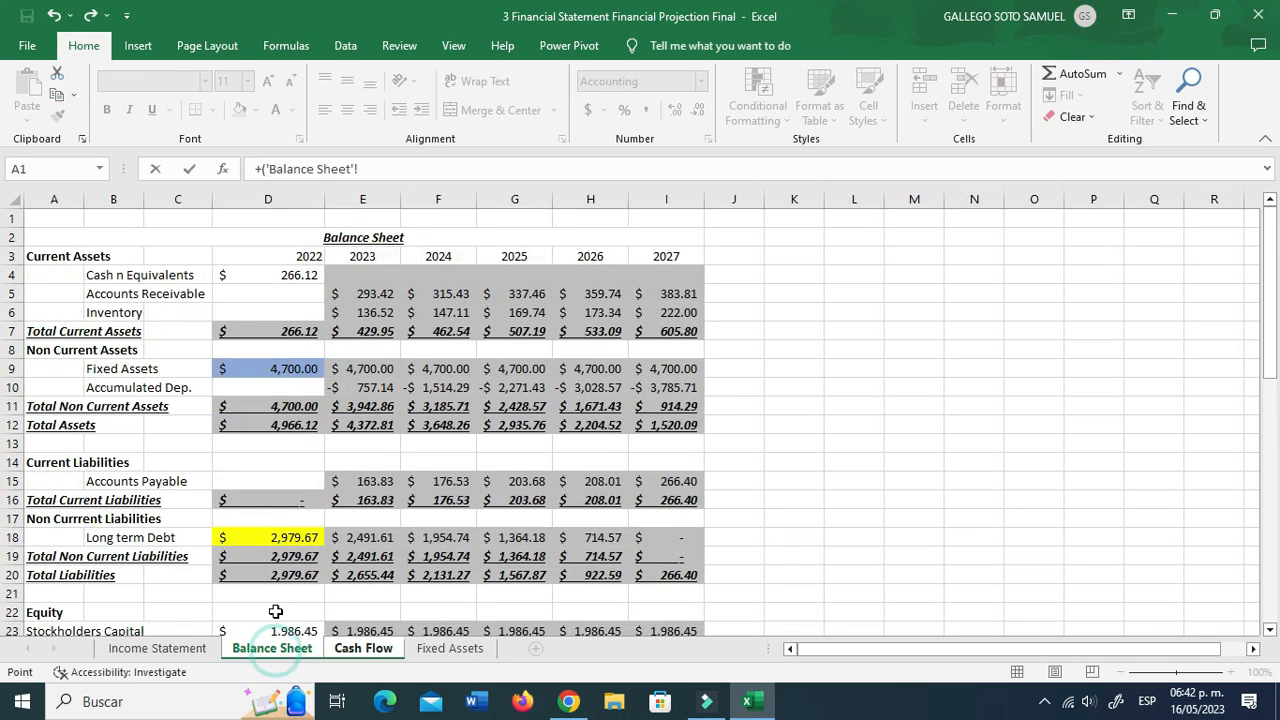
scroll(258, 439, down, 1)
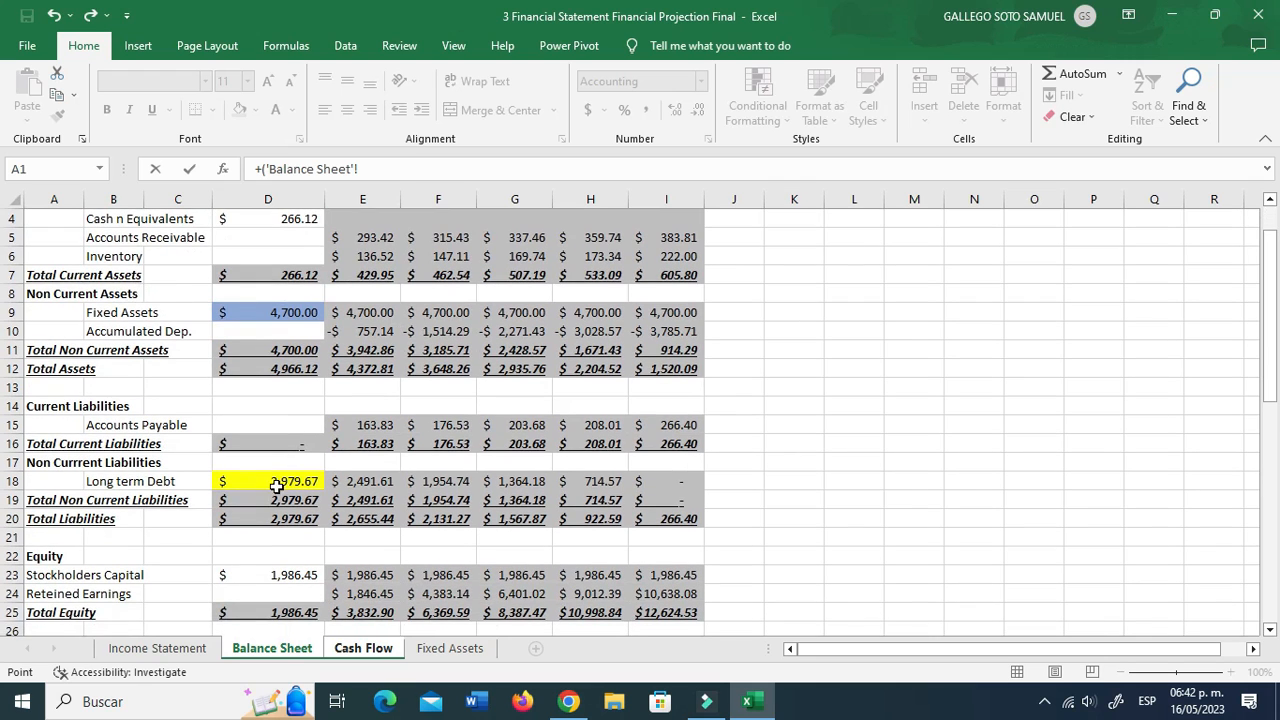
click(370, 425)
text(-)
click(279, 432)
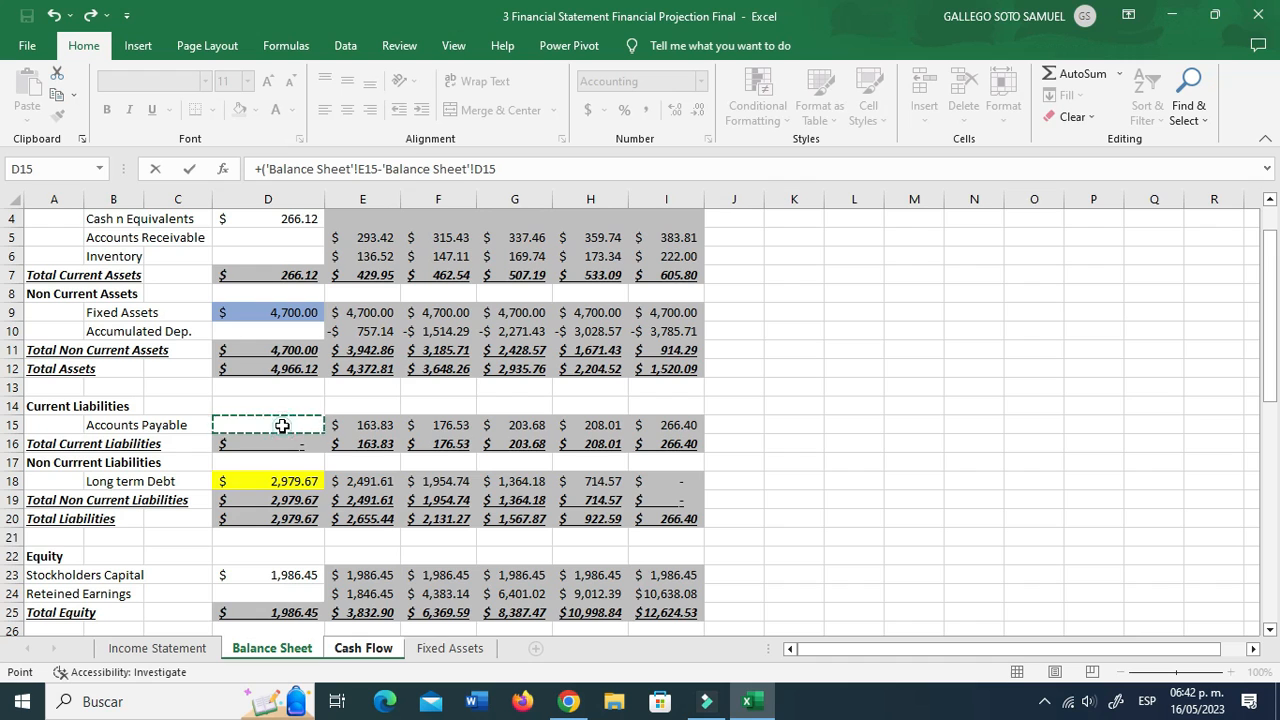
key(Return)
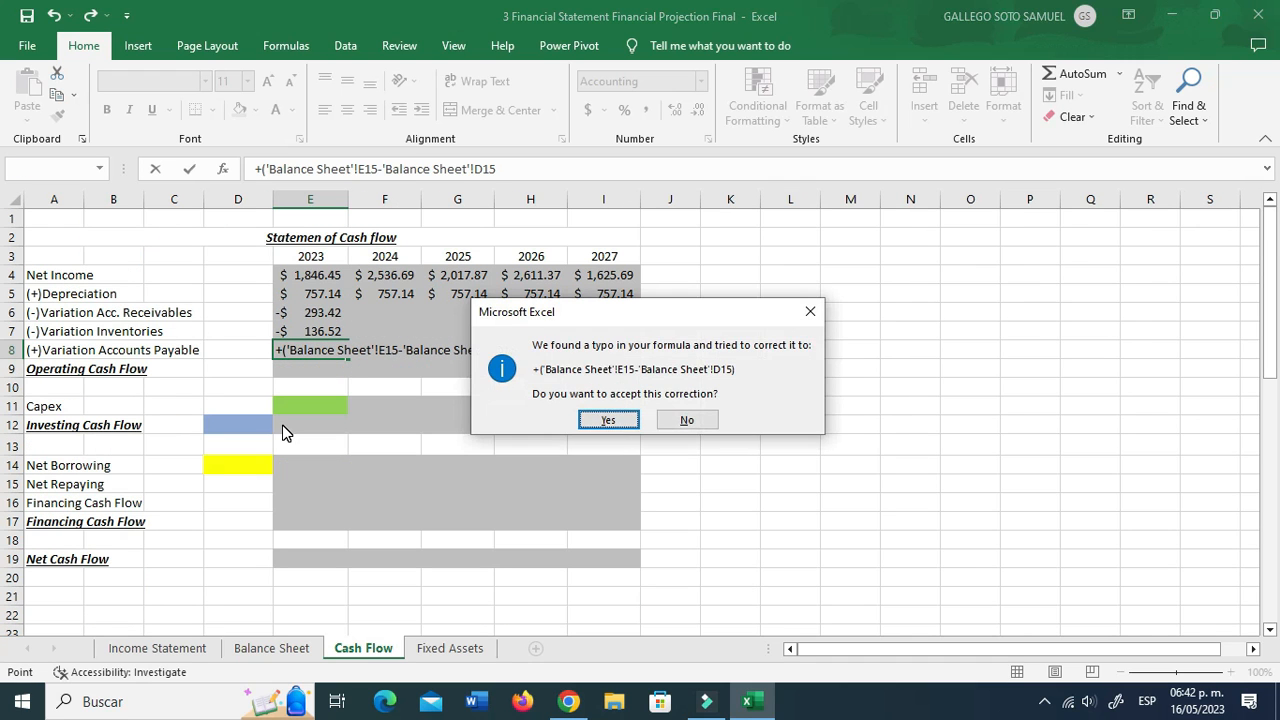
key(Return)
drag(331, 320, 620, 350)
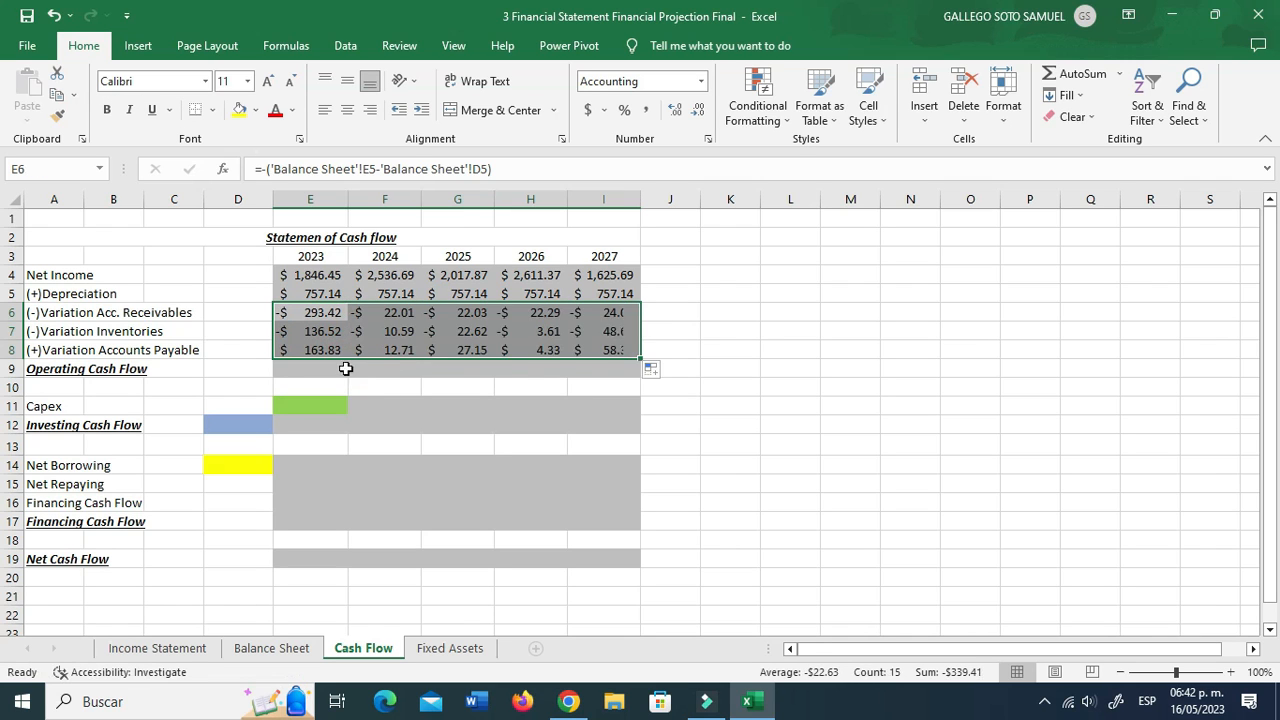
Step: Calculate 2023 Operating Cash Flow in E9 as the sum of E4:E8
click(314, 370)
text(+s)
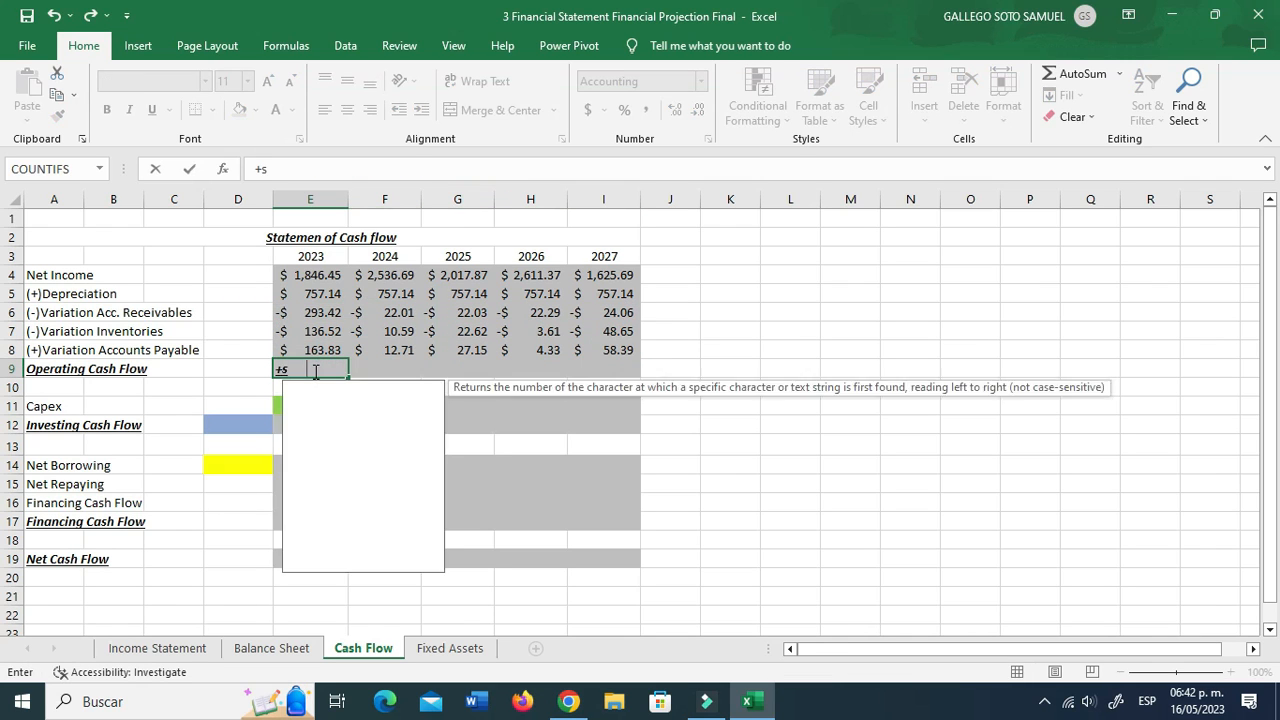
text(um()
key(Up)
key(Up)
key(Up)
key(Up)
key(Up)
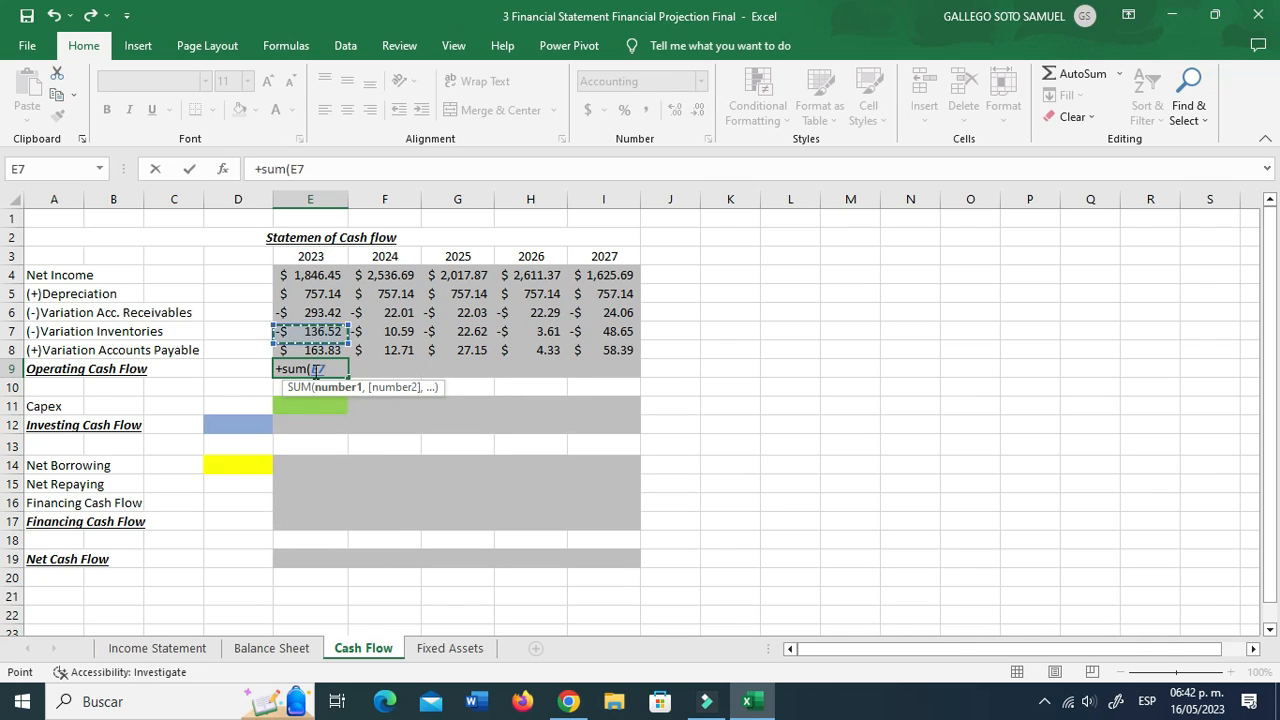
key(shift+Down)
key(shift+Down)
key(shift+Down)
key(shift+Down)
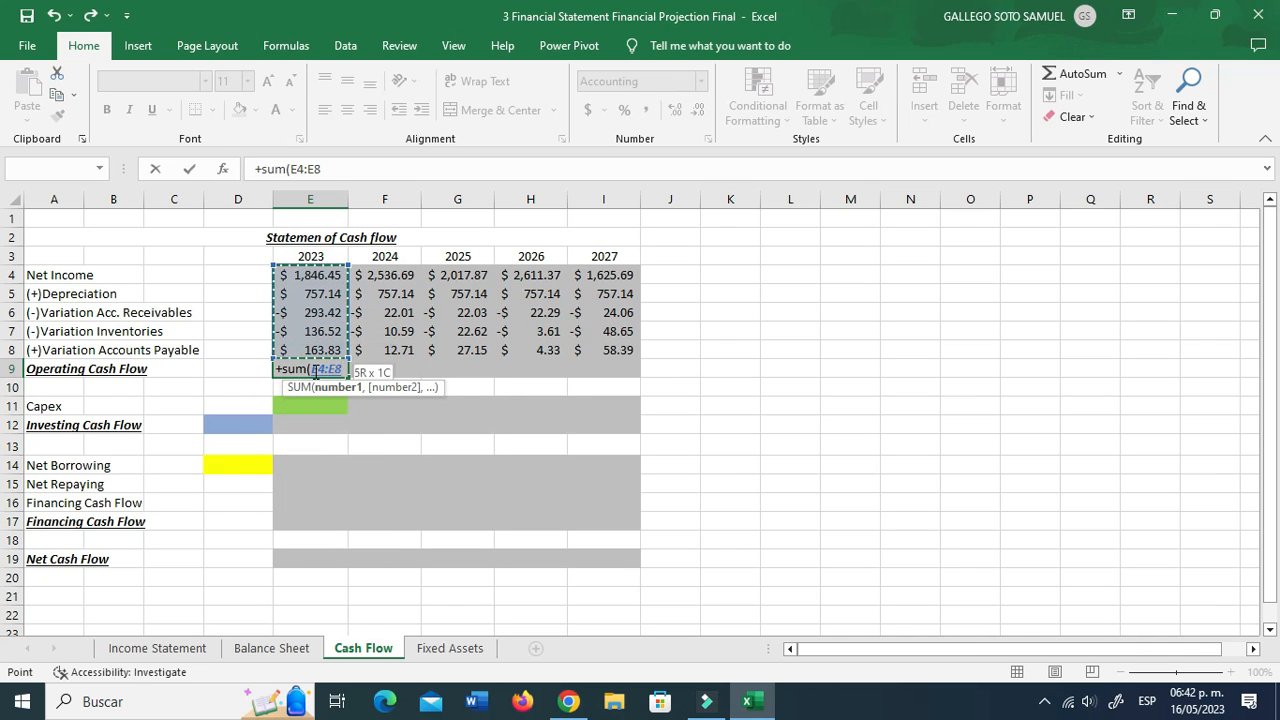
key(ctrl+Return)
Step: Copy the Operating Cash Flow formula from E9 across to 2027 in I9
key(ctrl+c)
key(shift+Right)
key(shift+Right)
key(shift+Right)
key(shift+Right)
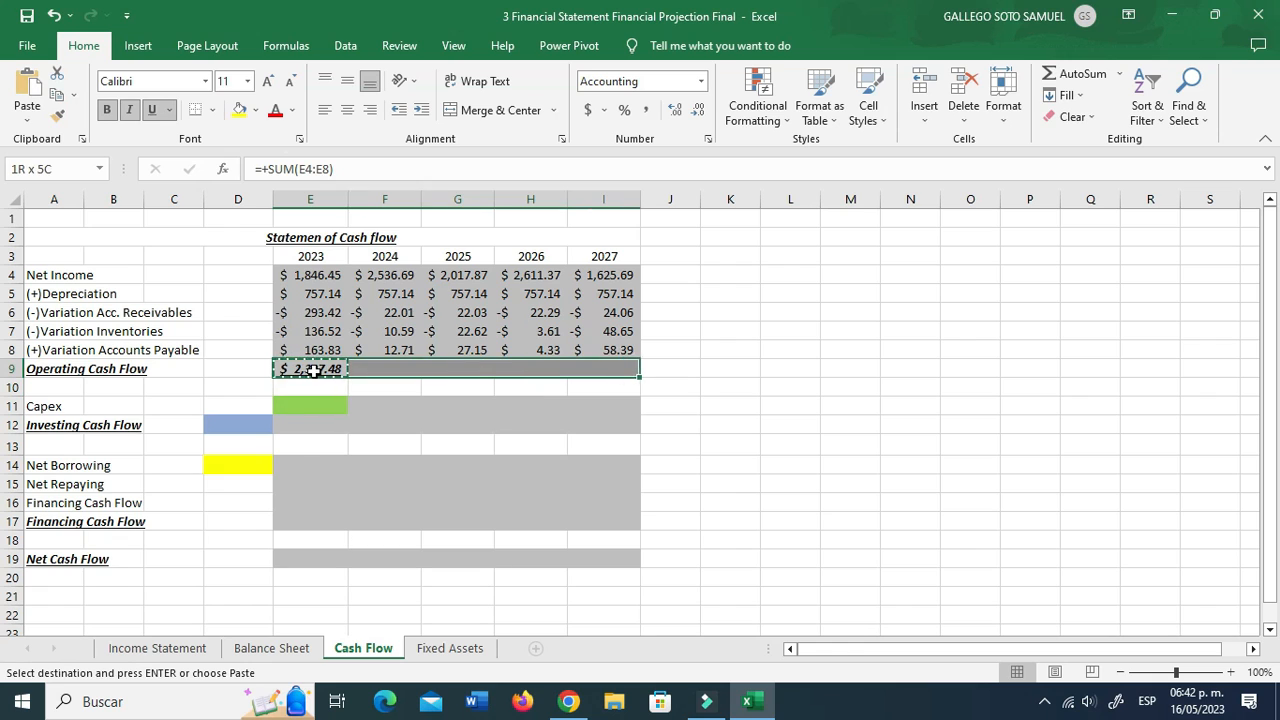
key(ctrl+v)
key(Escape)
key(Down)
key(Down)
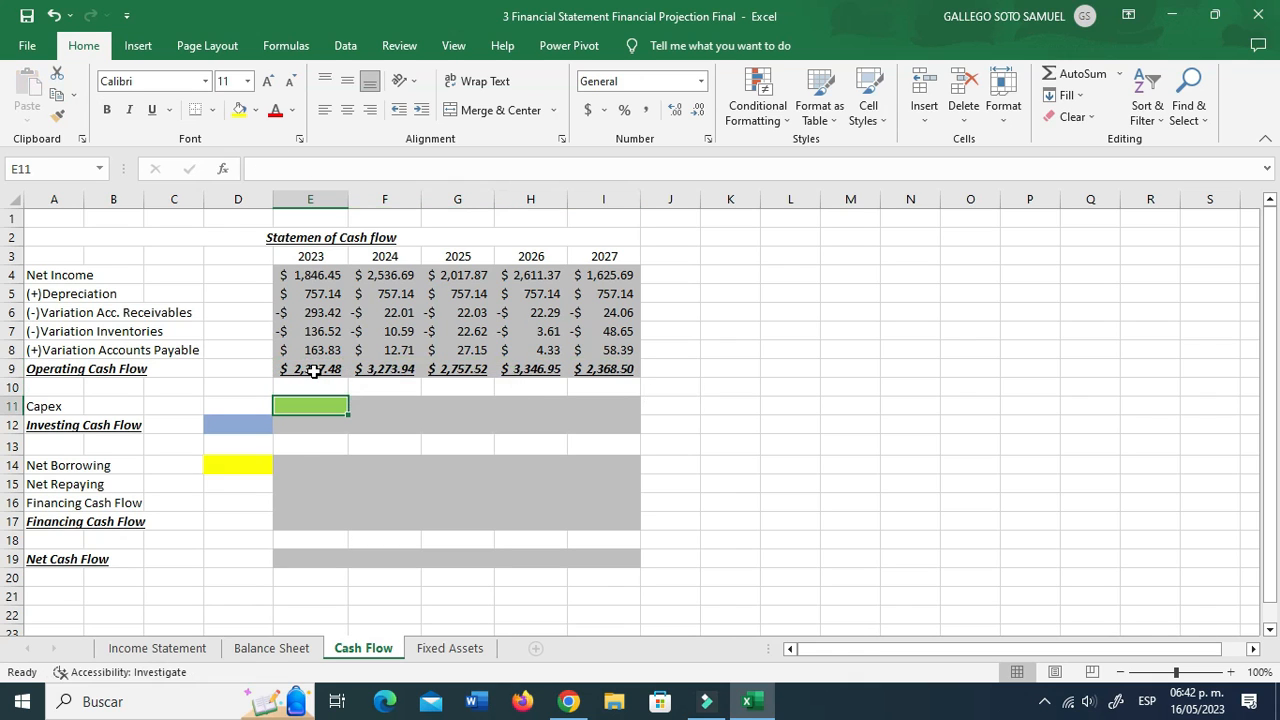
text(+)
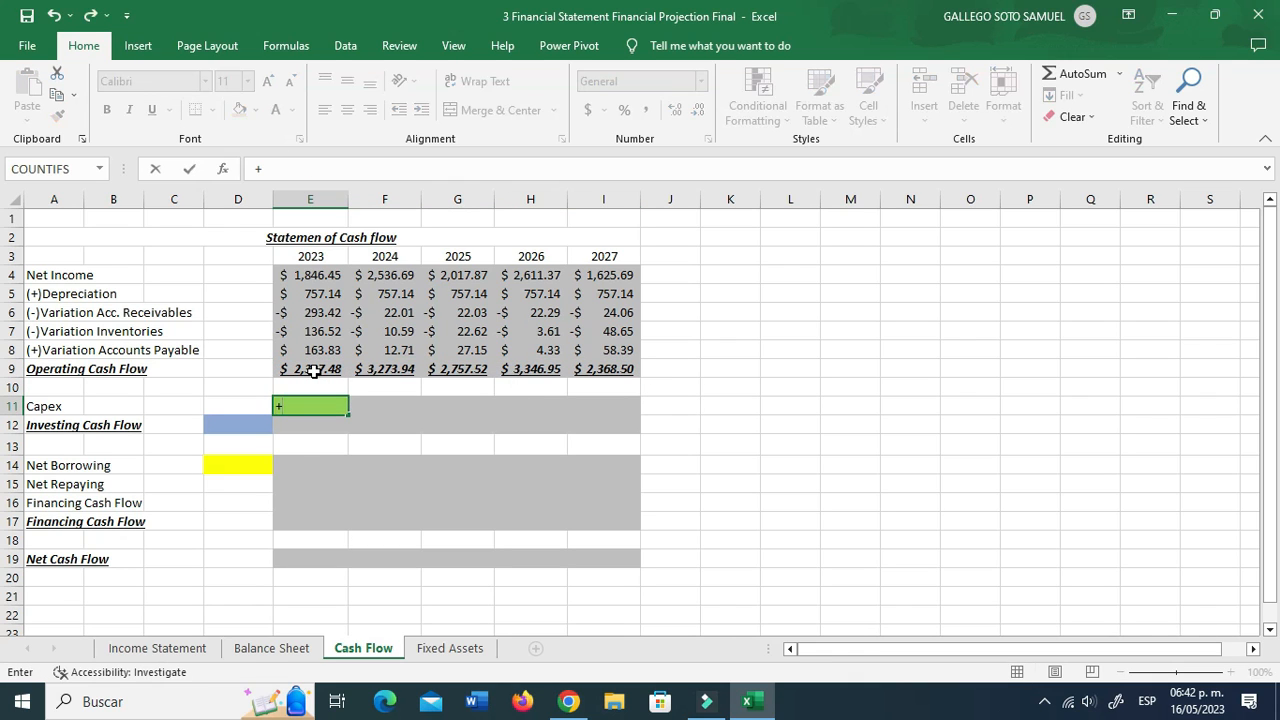
click(453, 651)
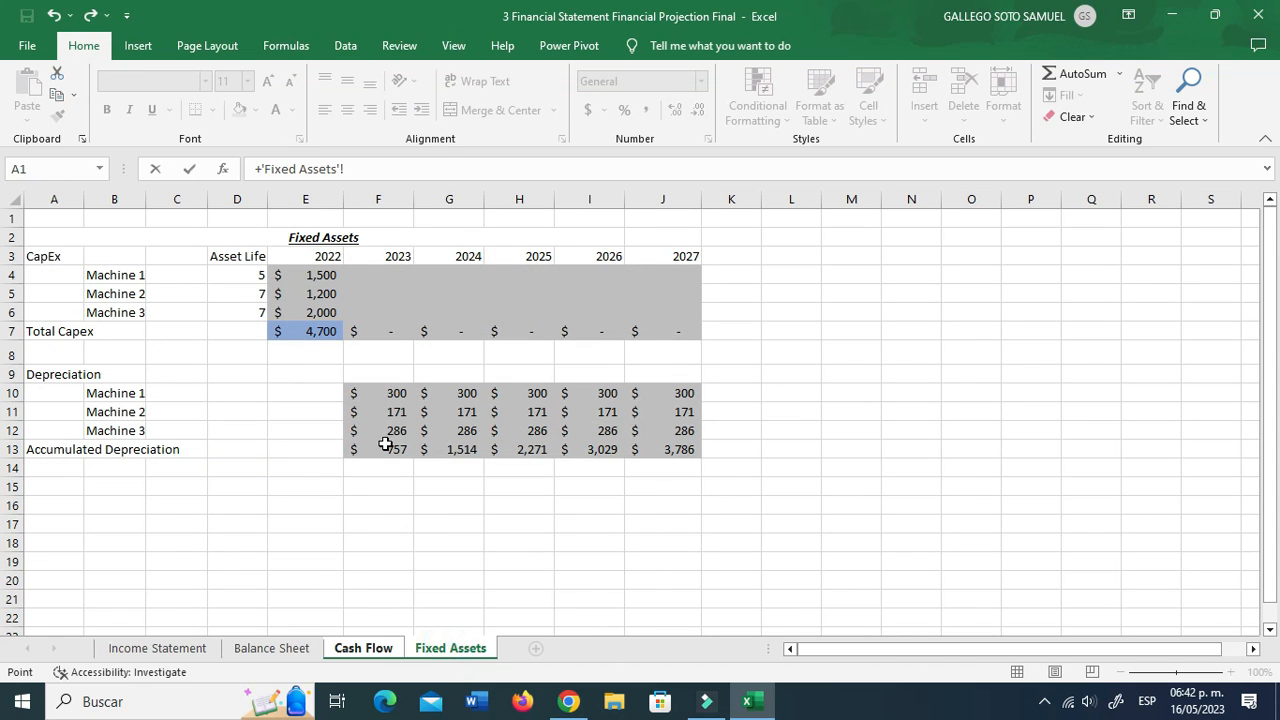
click(393, 648)
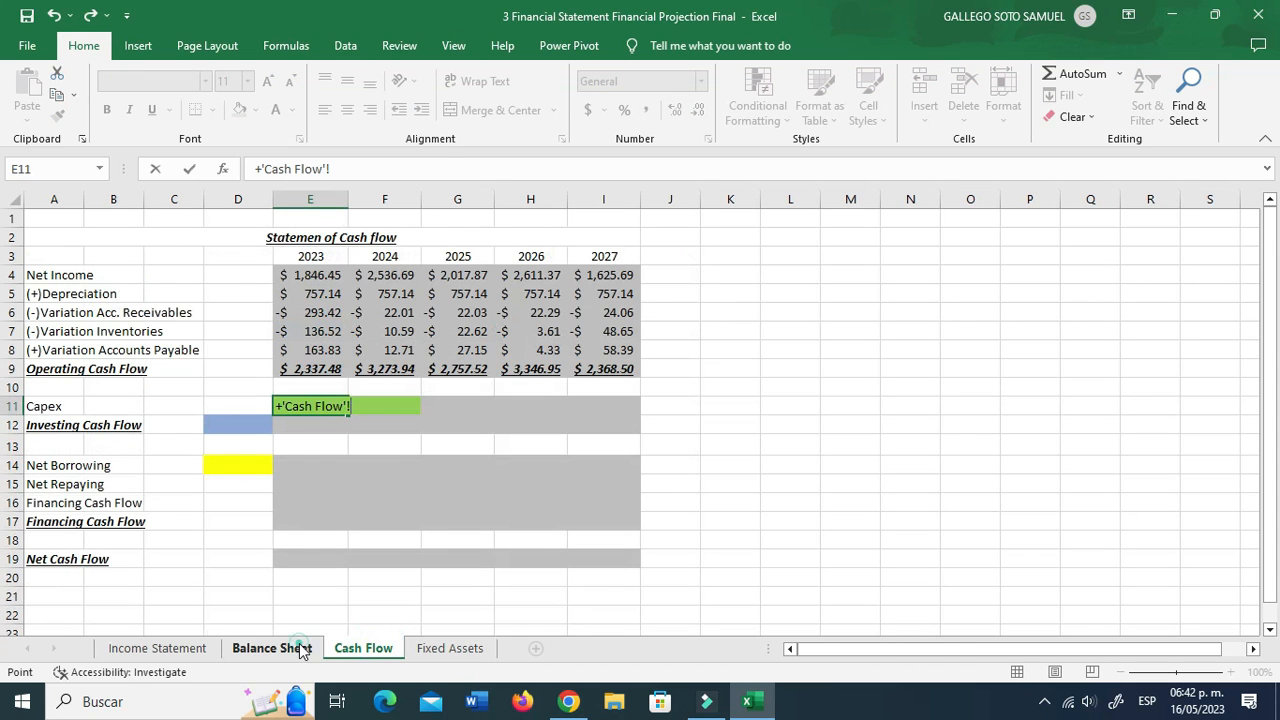
click(298, 644)
scroll(300, 615, up, 1)
scroll(300, 615, down, 8)
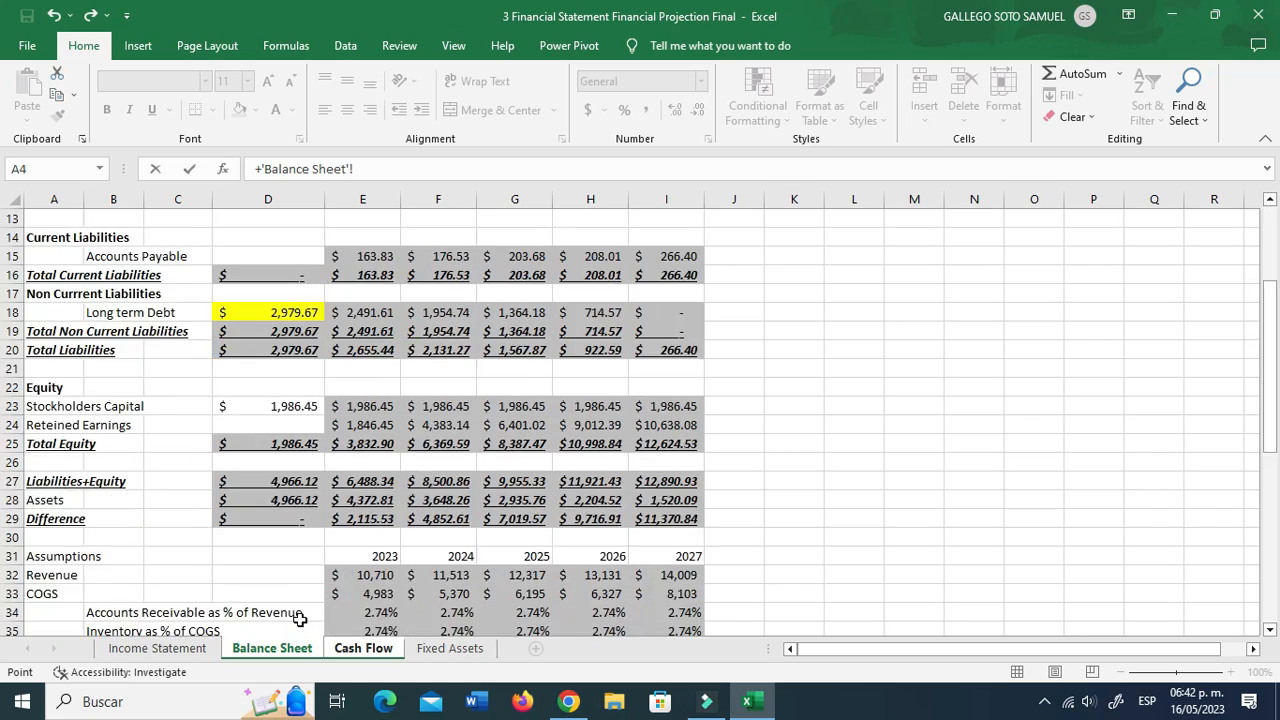
scroll(300, 615, down, 2)
scroll(300, 615, up, 10)
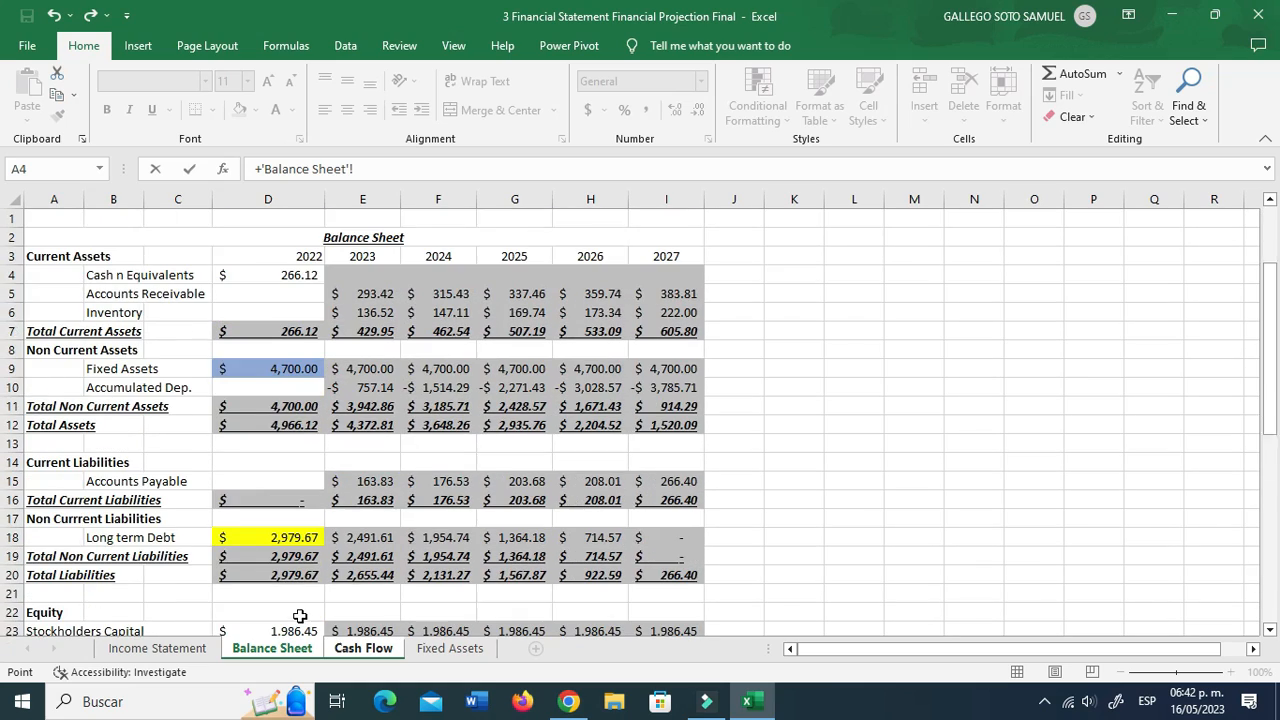
click(200, 650)
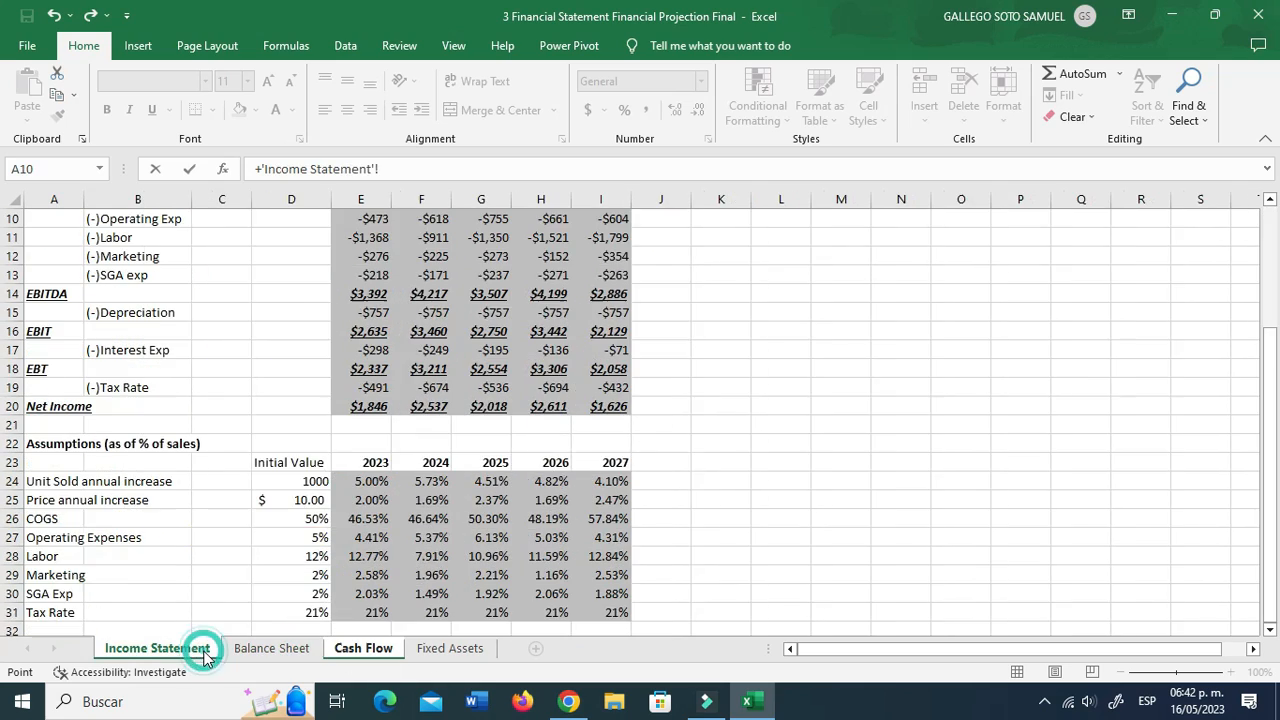
scroll(342, 582, down, 5)
scroll(342, 582, up, 5)
scroll(342, 582, down, 4)
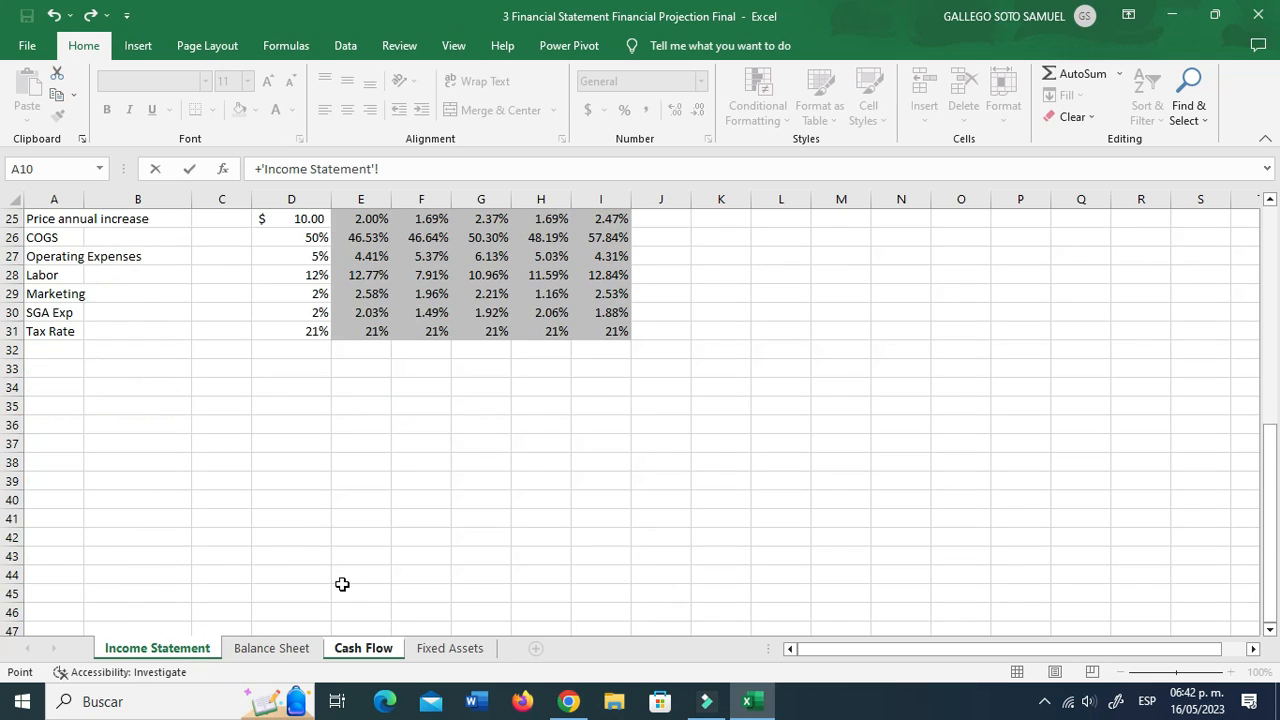
scroll(342, 582, up, 7)
key(Escape)
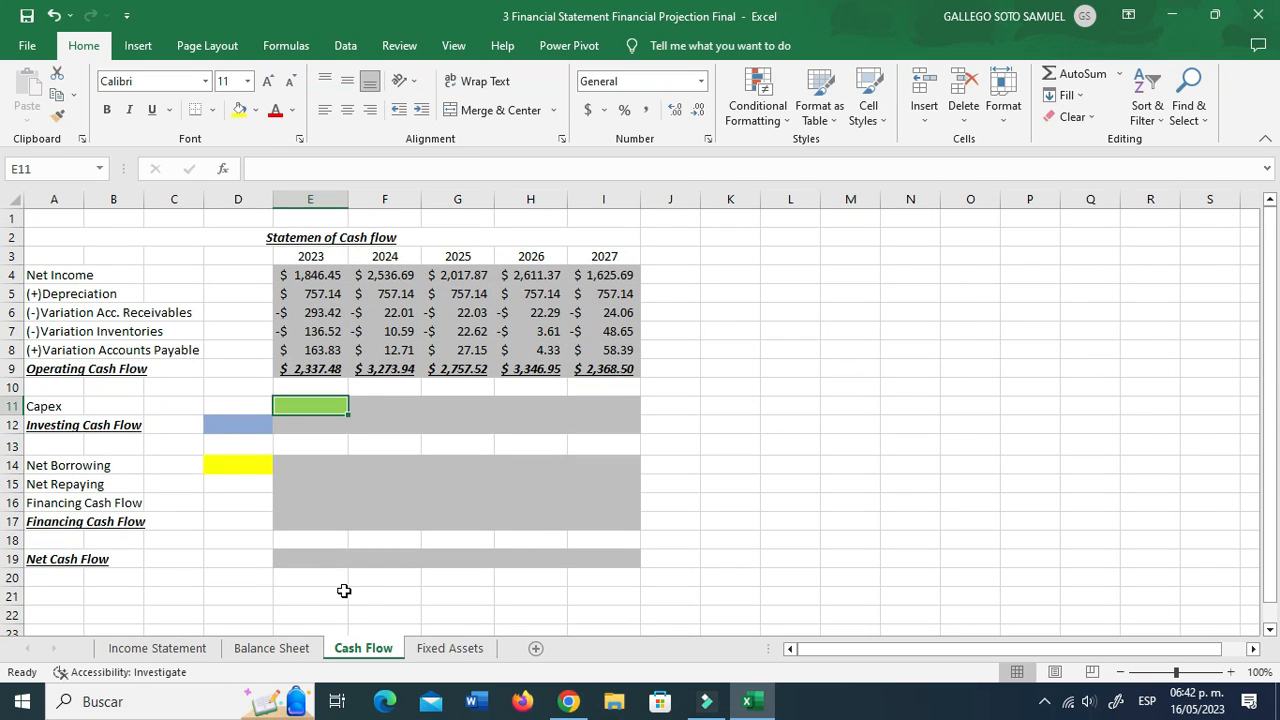
text(+)
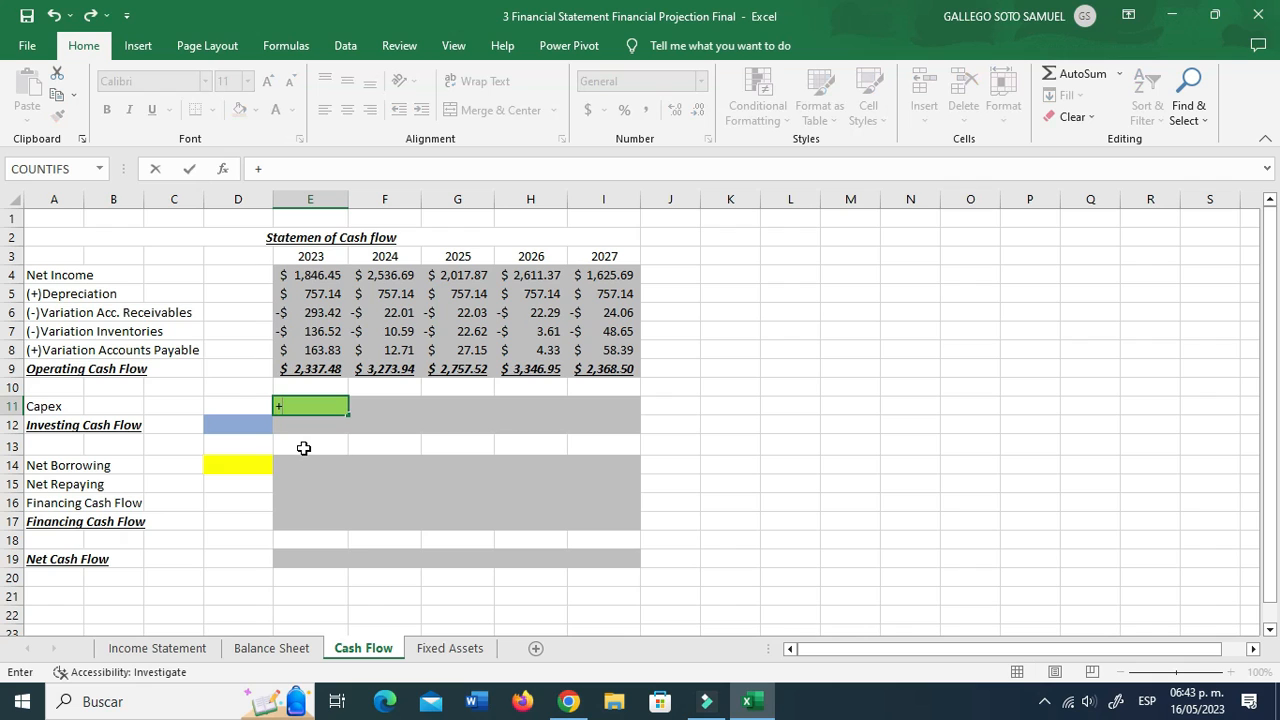
click(452, 650)
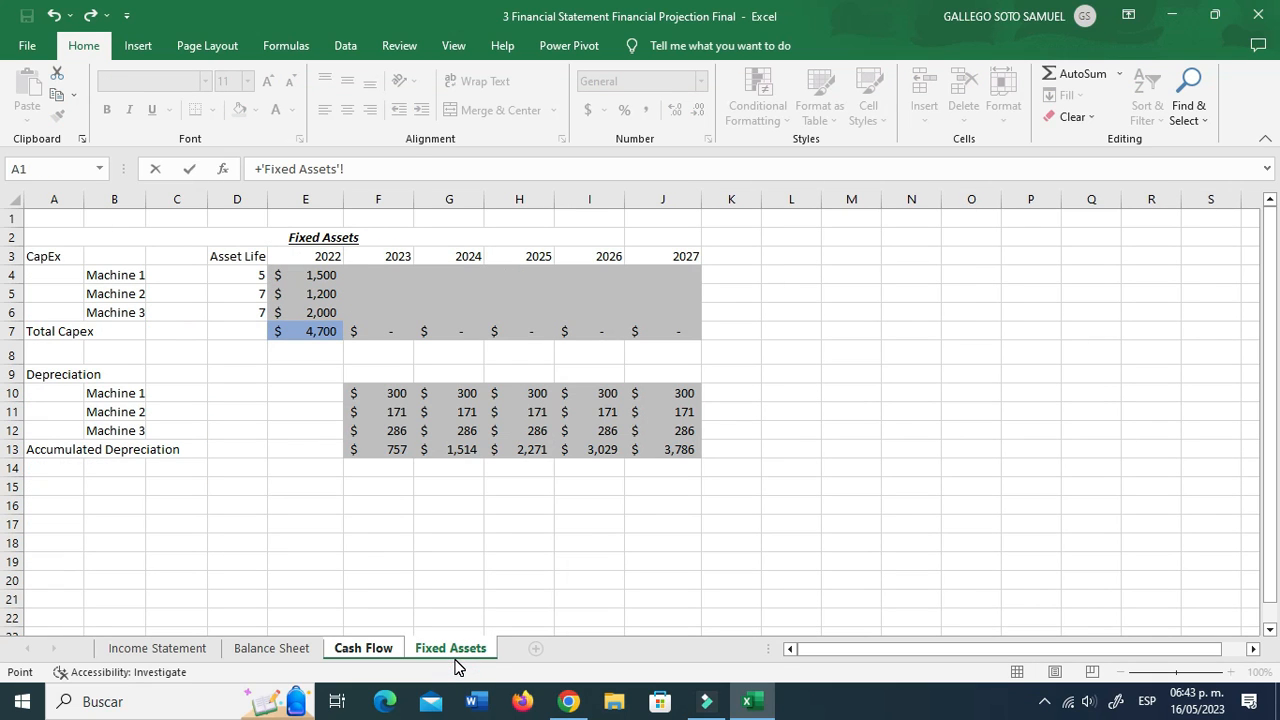
key(Escape)
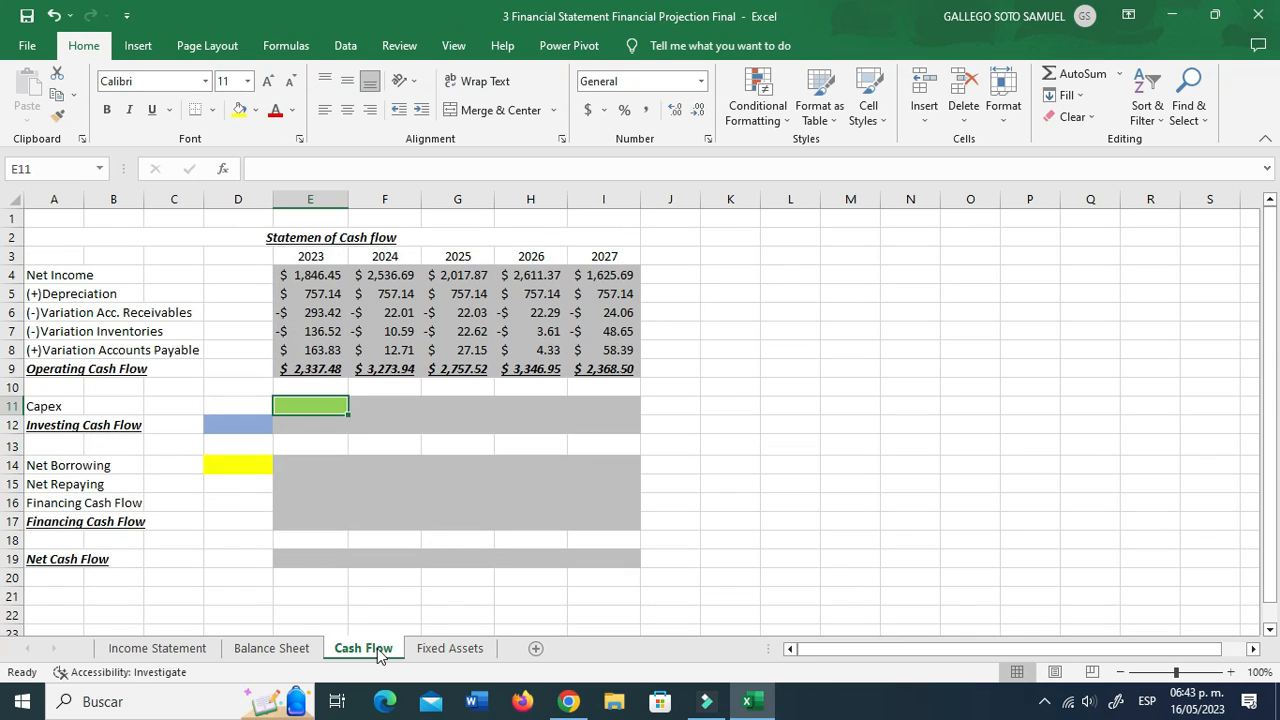
Step: Link 2023 Capex in E11 to the 2023 Total Capex with +'Fixed Assets'!F7
click(290, 410)
click(249, 424)
click(253, 407)
click(326, 404)
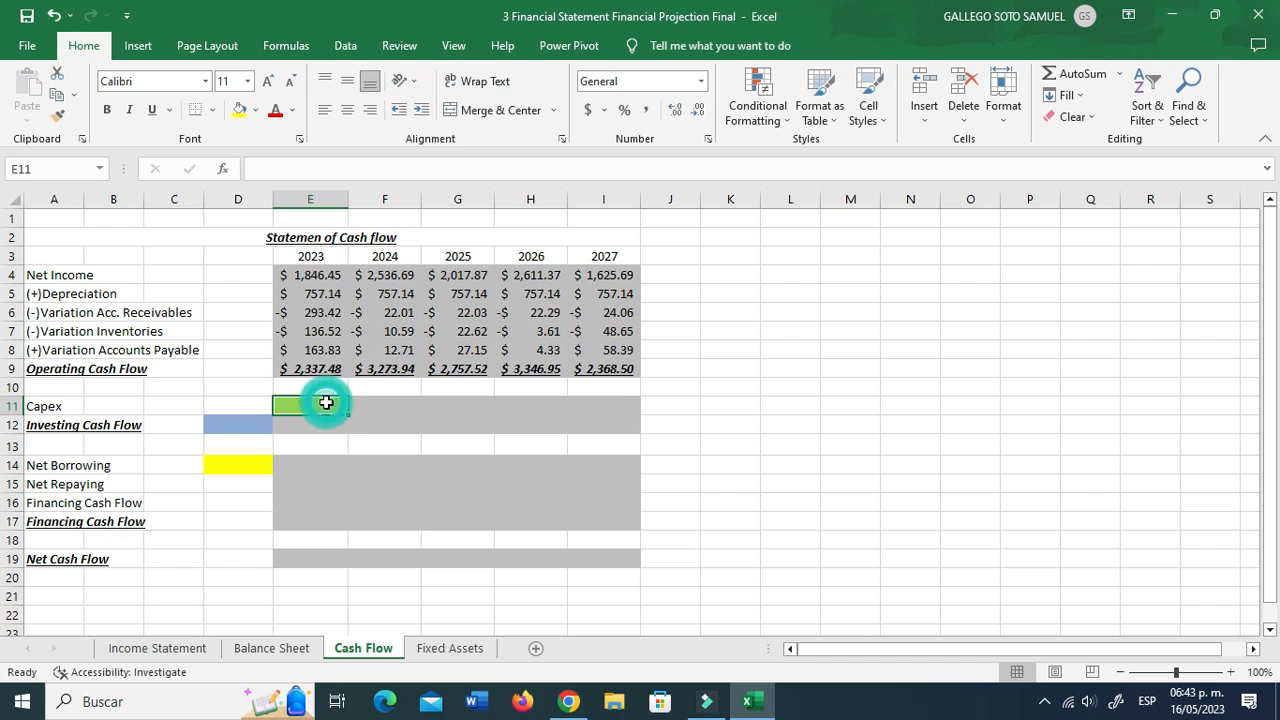
text(+)
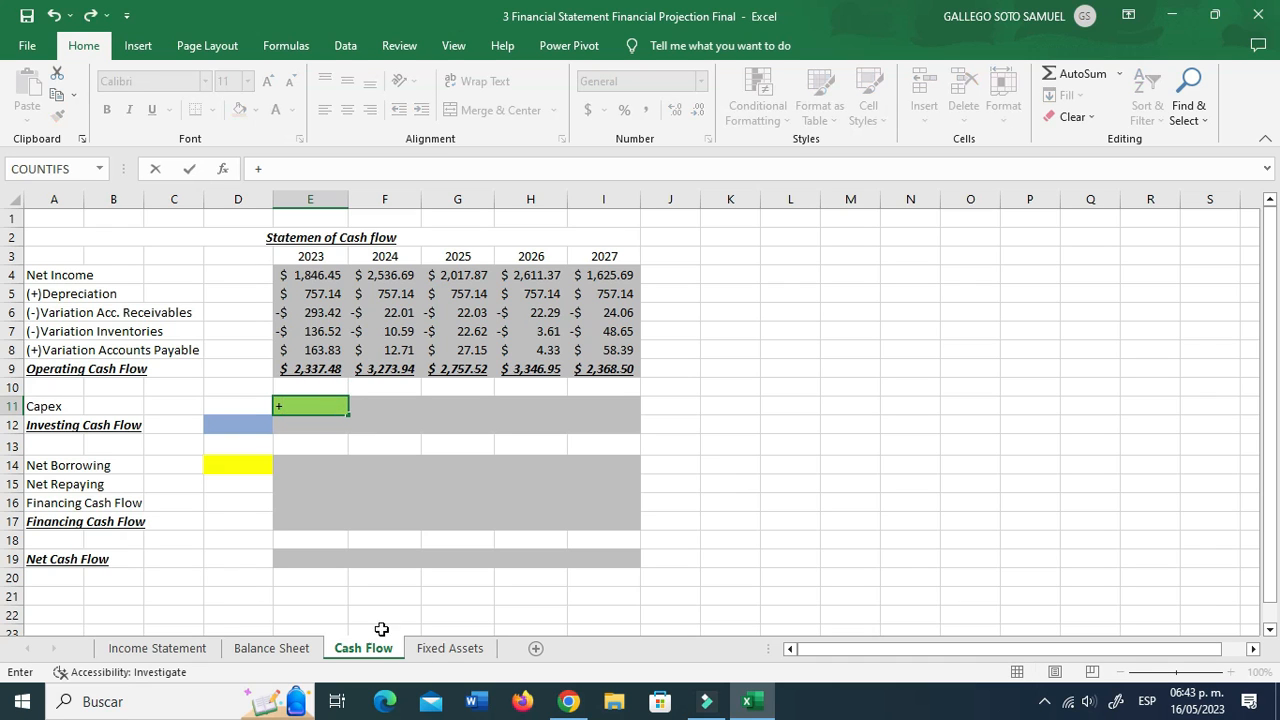
click(446, 648)
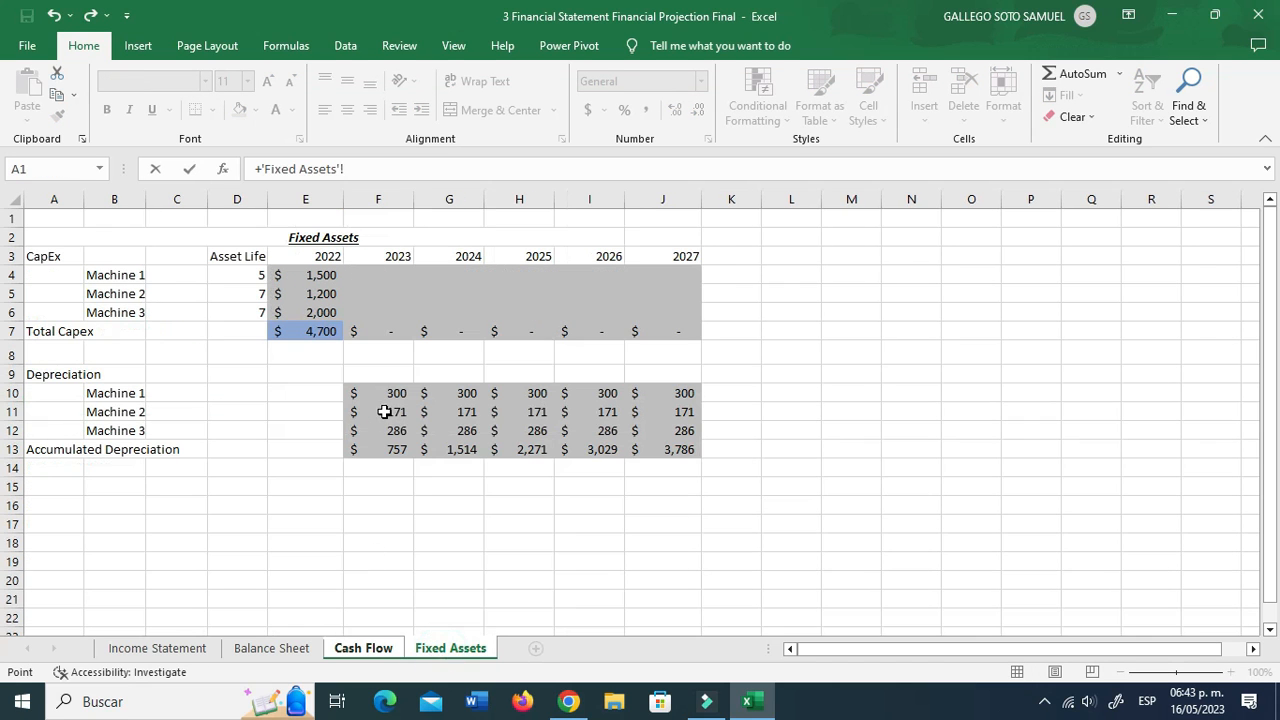
click(368, 333)
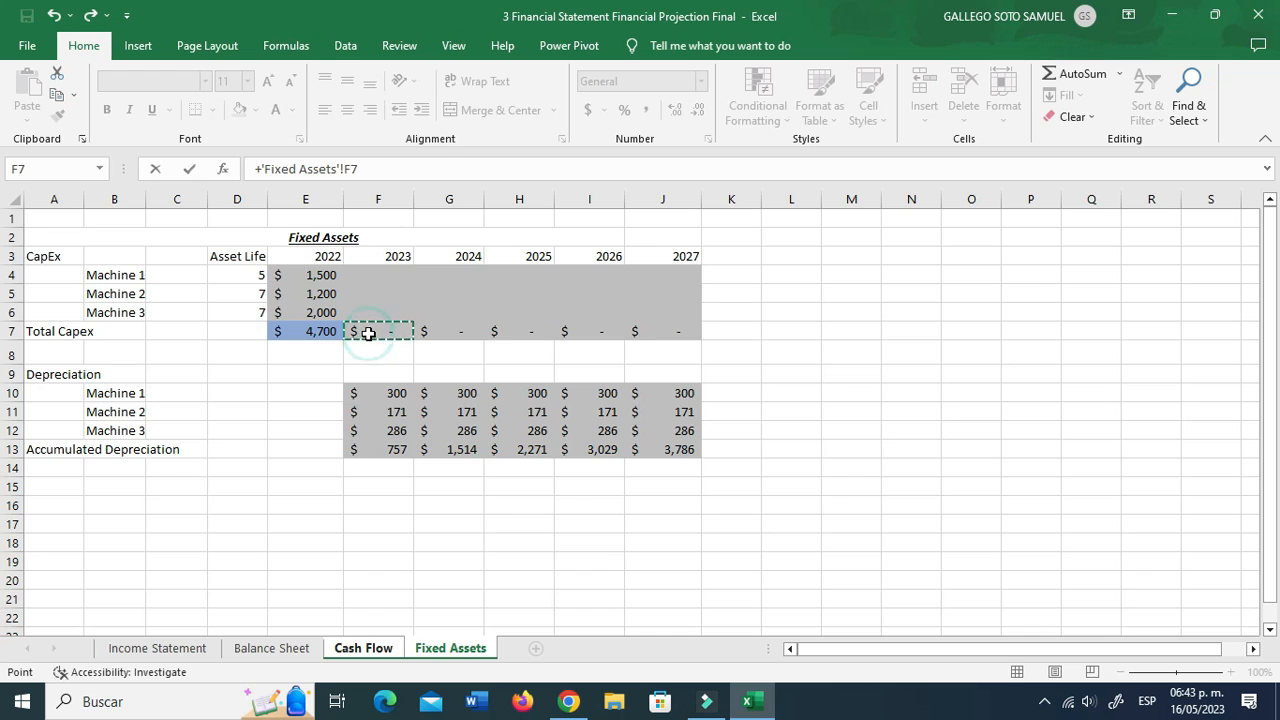
key(Return)
Step: Link the 2022 Investing Cash Flow in D12 to the 2022 Total Capex with +'Fixed Assets'!E7
click(215, 432)
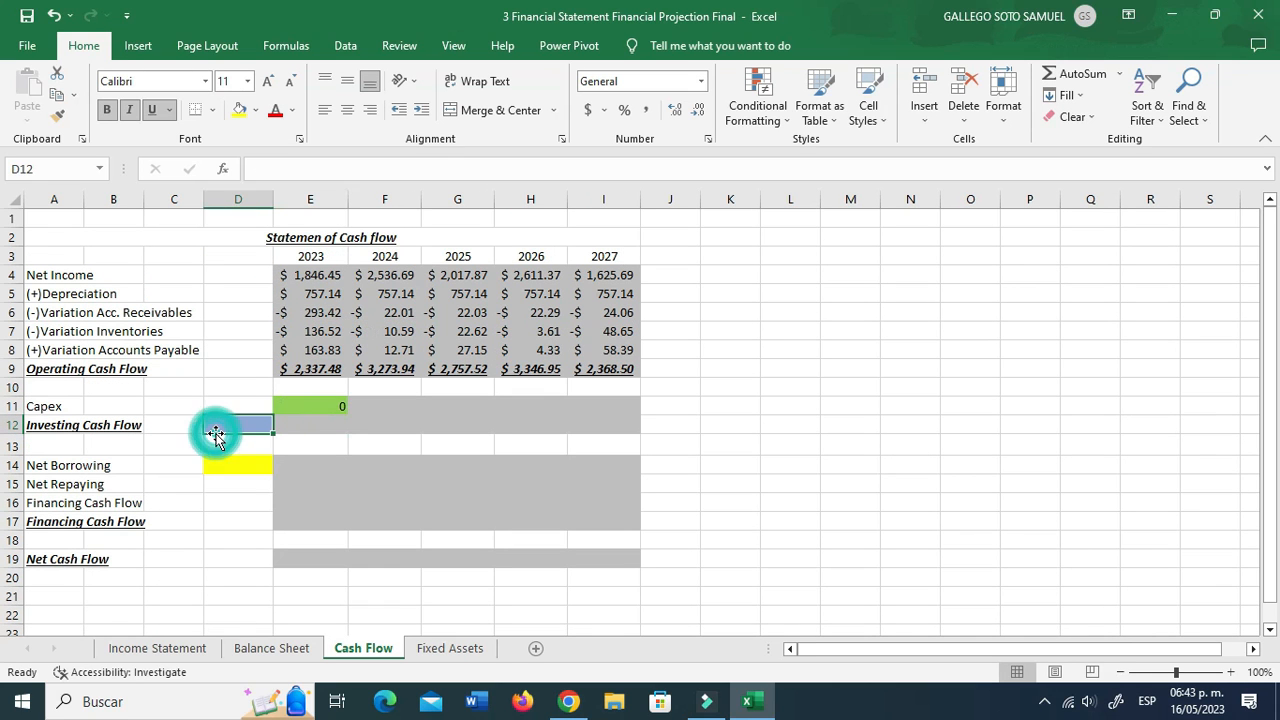
text(+)
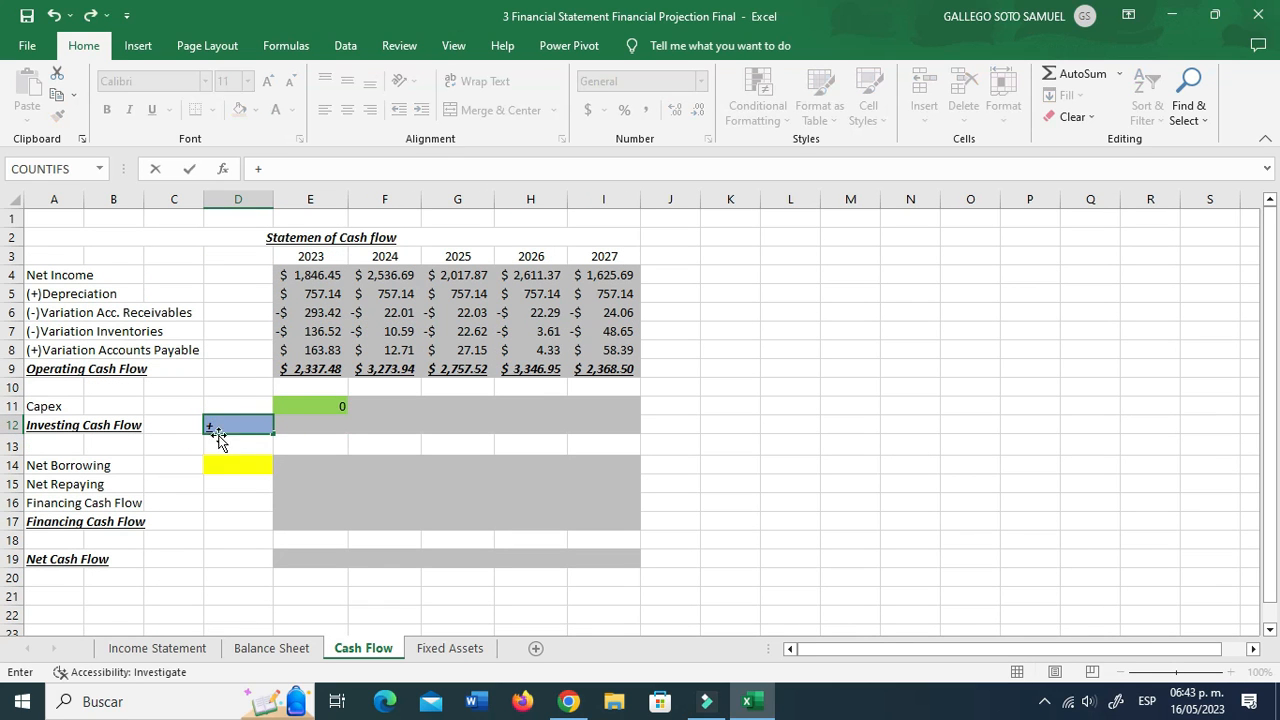
click(432, 648)
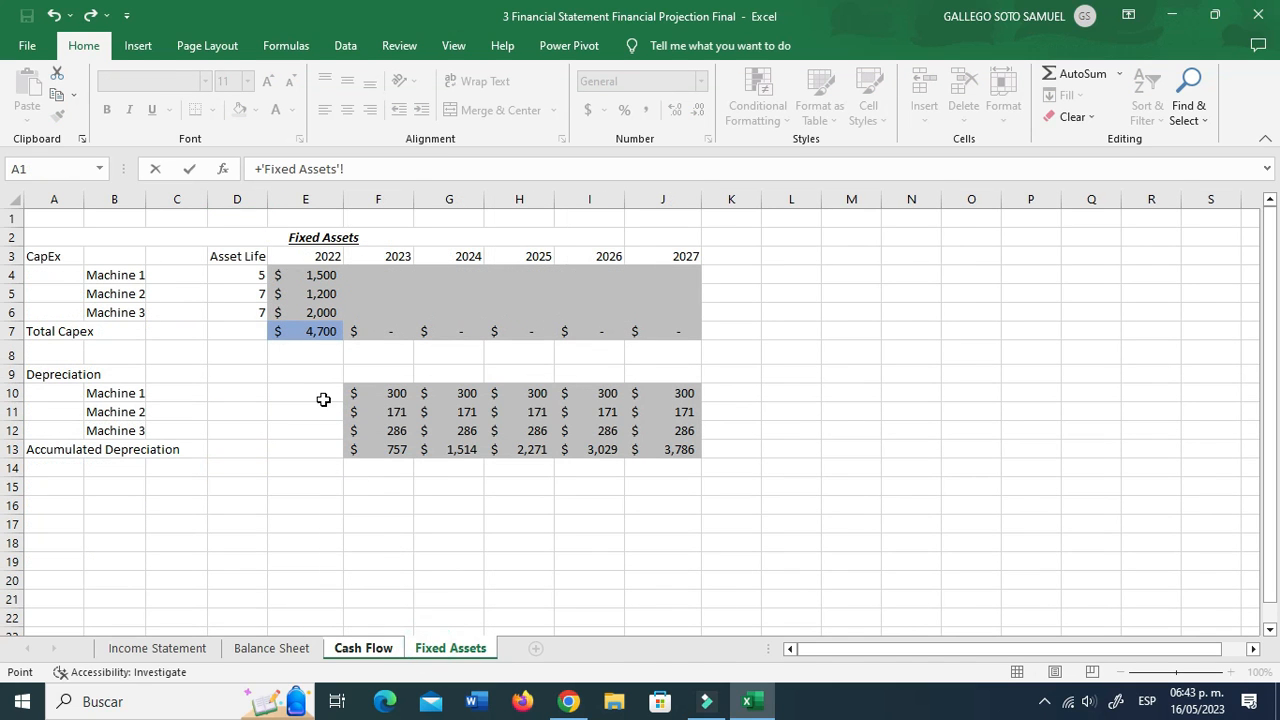
click(299, 332)
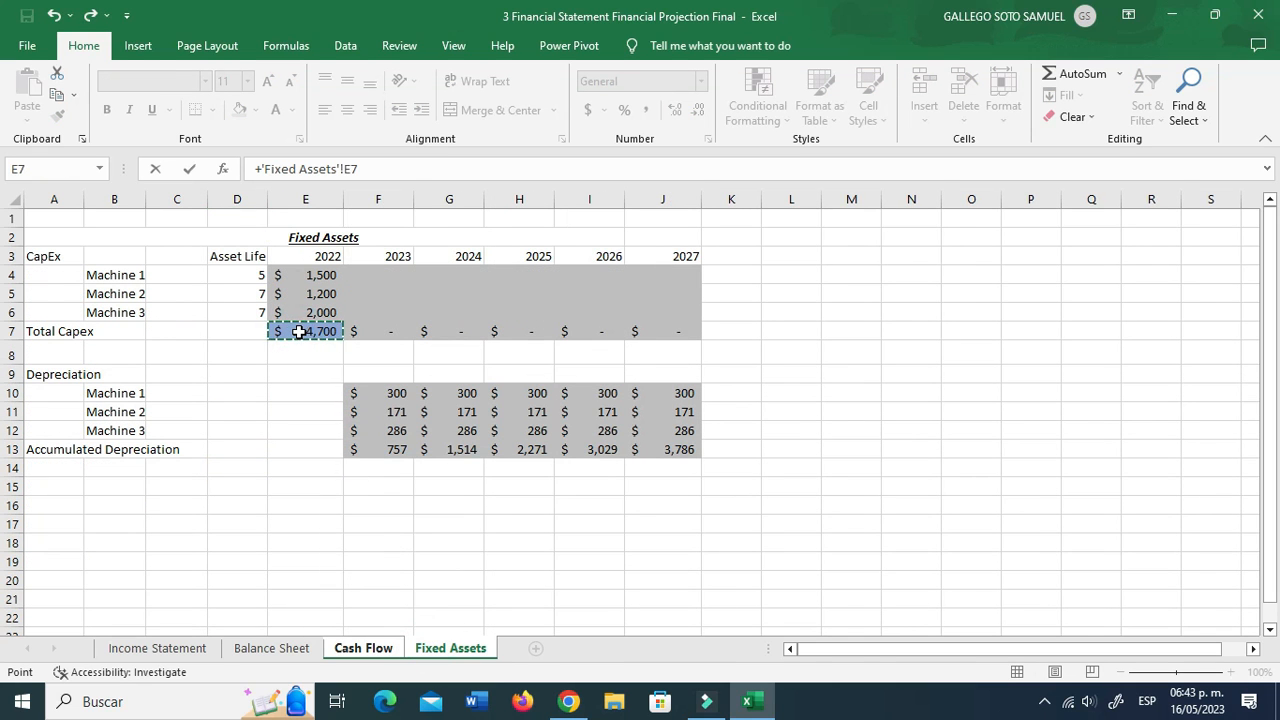
key(Return)
Step: Make the 2022 Investing Cash Flow in D12 negative by changing its formula to =-'Fixed Assets'!E7
click(251, 424)
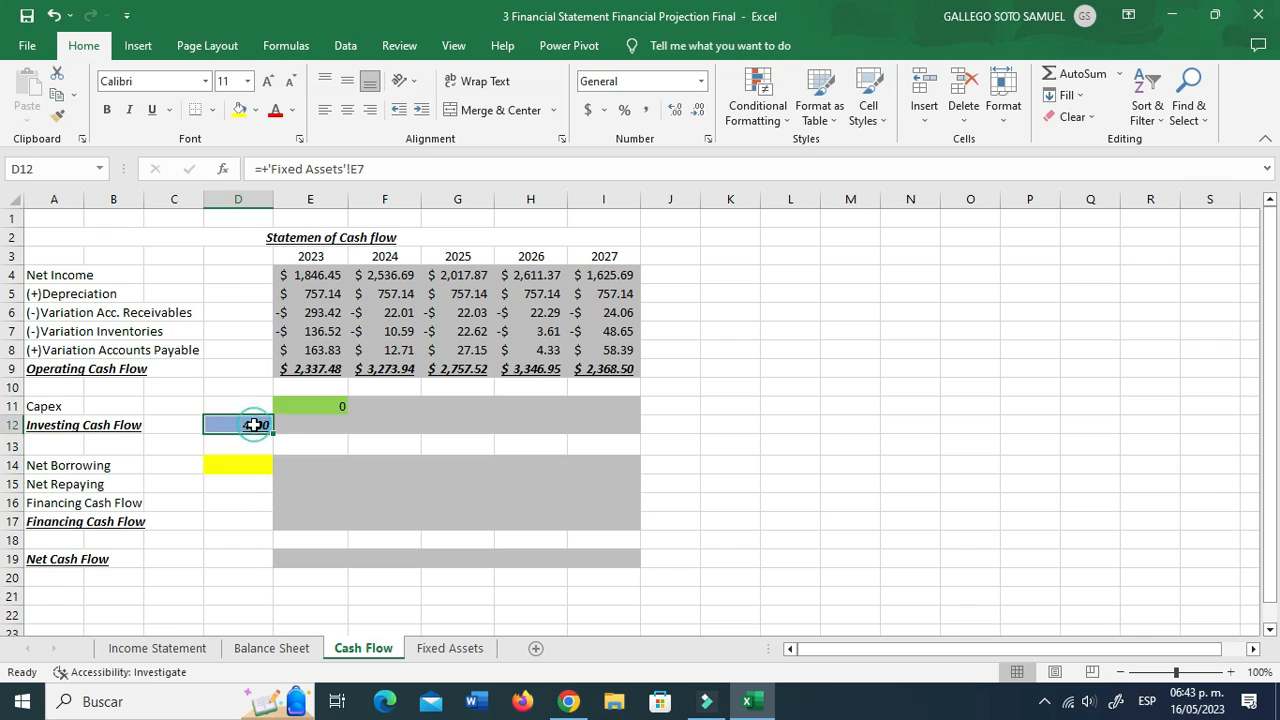
click(265, 170)
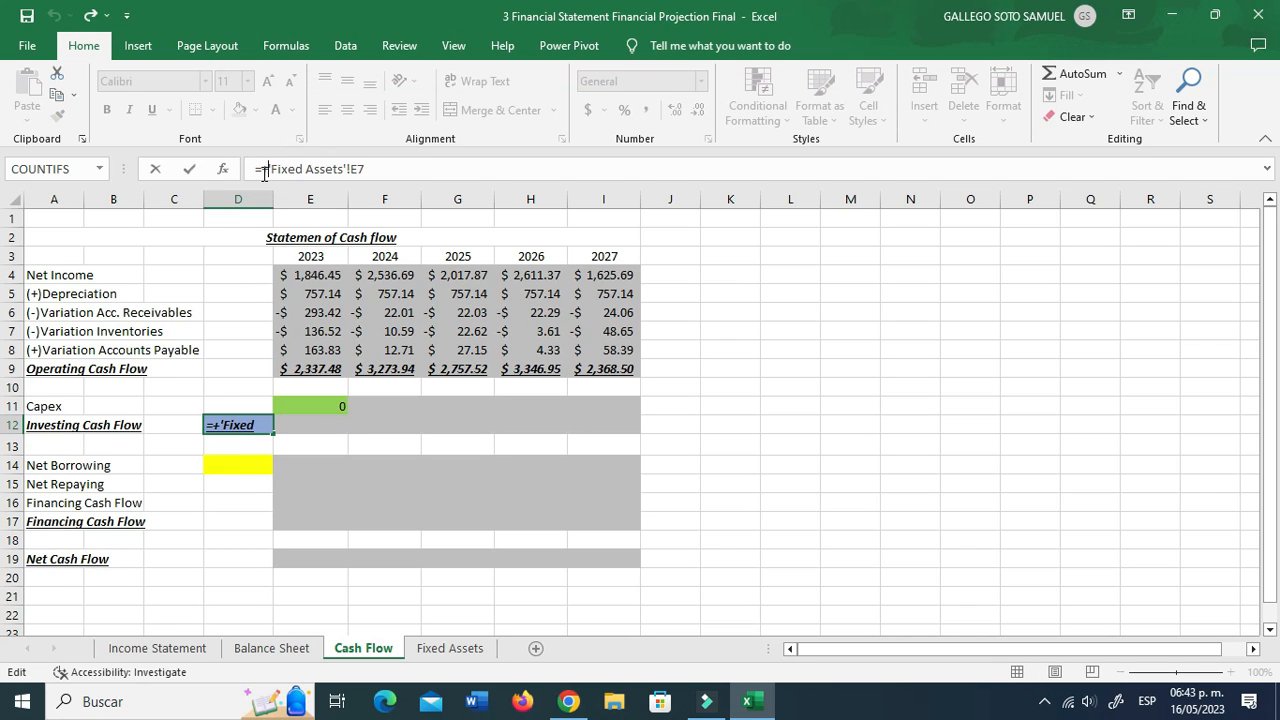
key(BackSpace)
text(-)
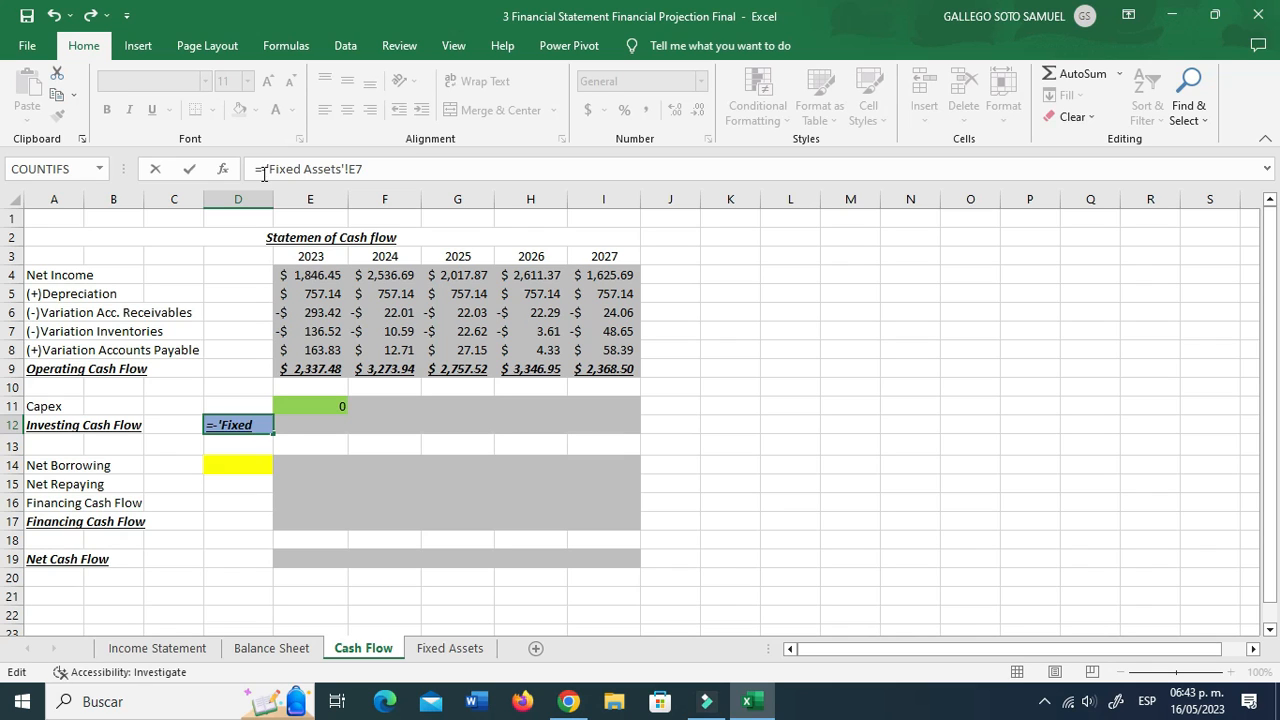
key(Return)
Step: Copy the Capex formula from E11 across to 2027 in I11
click(322, 408)
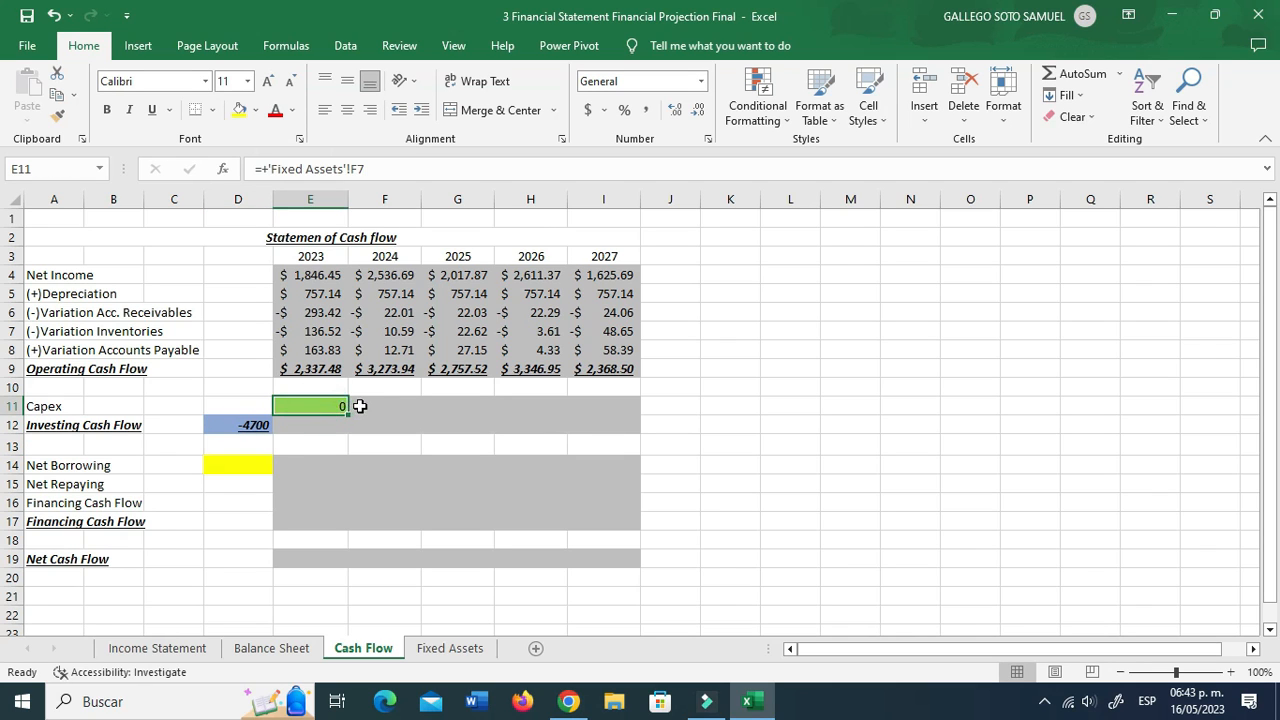
click(360, 408)
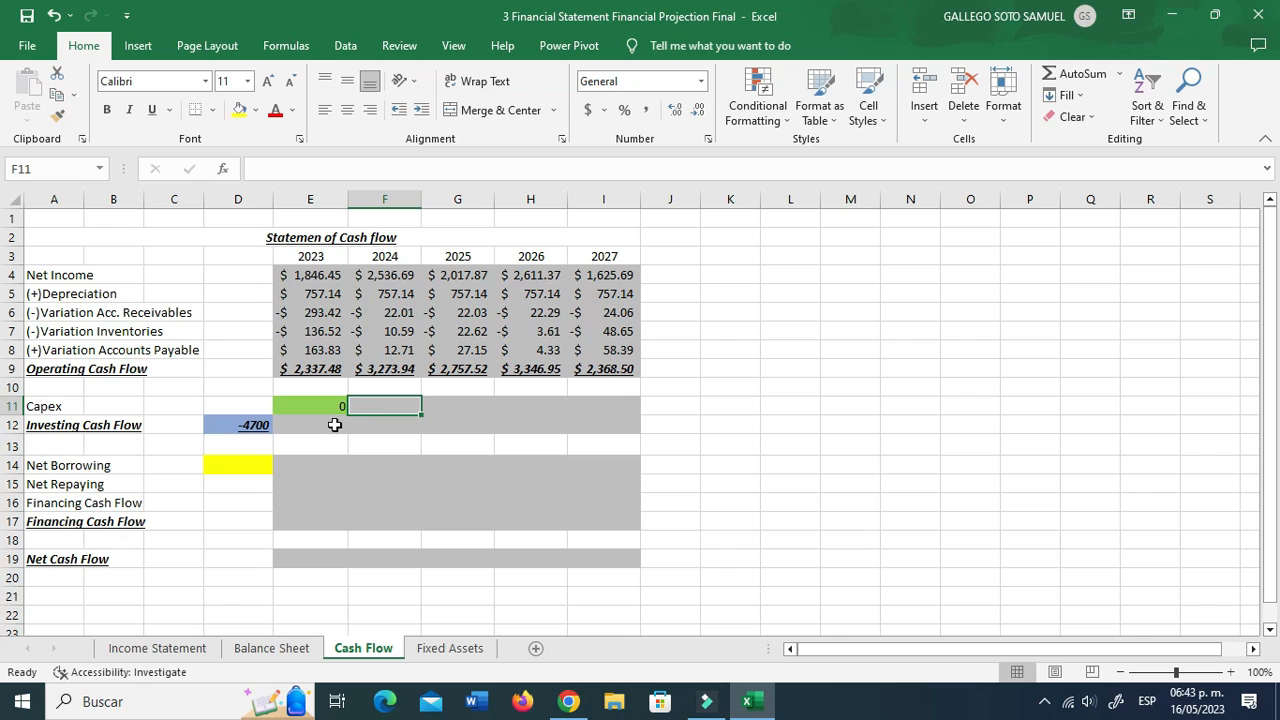
click(332, 408)
drag(348, 413, 615, 410)
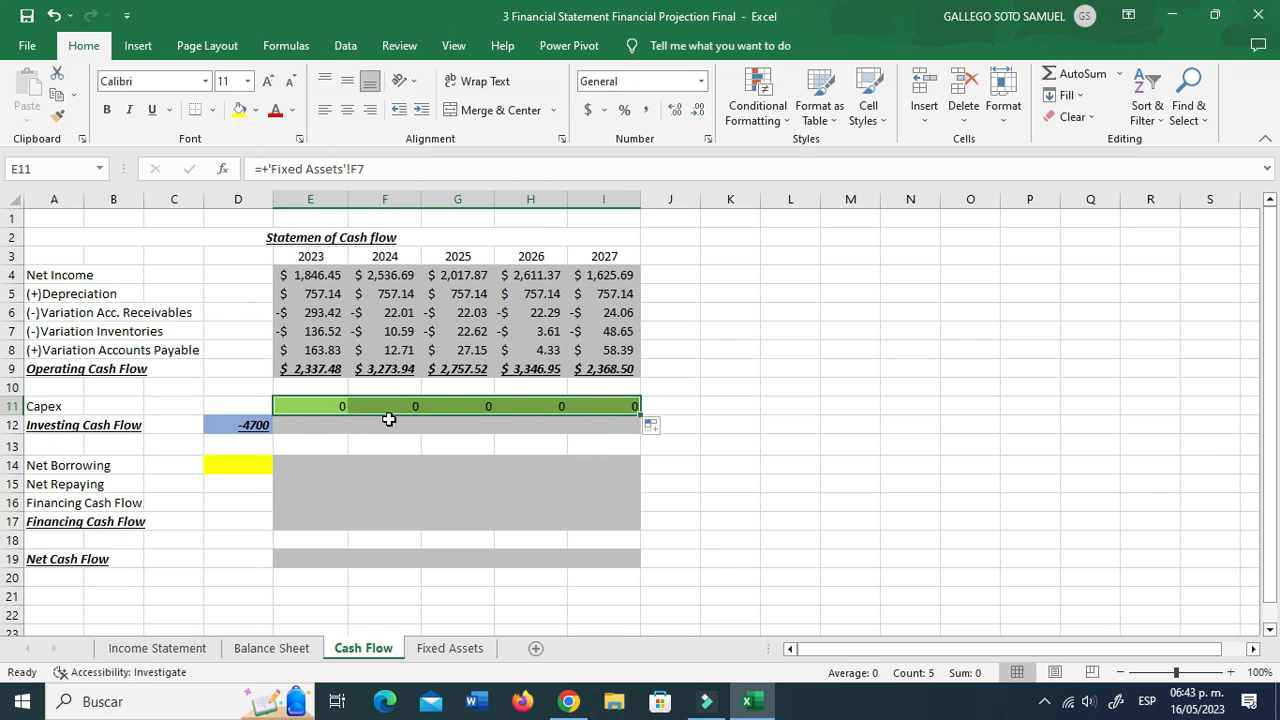
Step: Copy the grey format of F12 onto the 2024–2027 Capex cells F11:I11
click(395, 428)
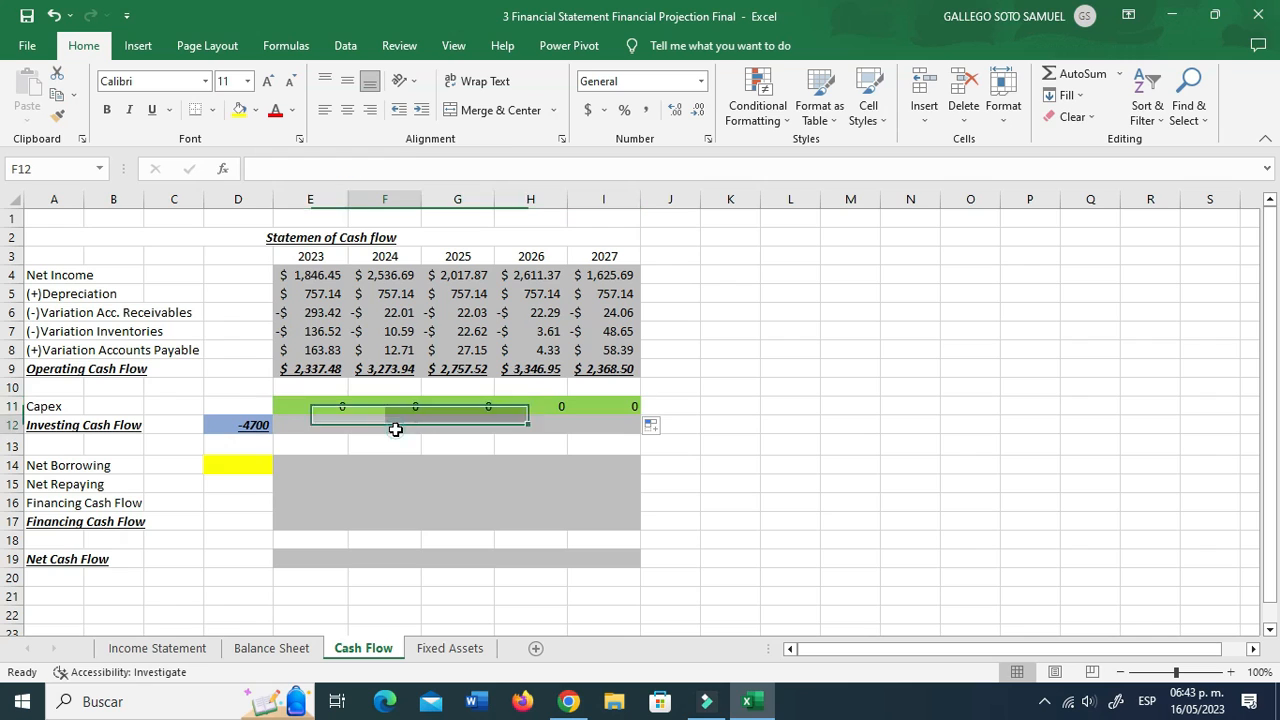
click(60, 118)
drag(397, 406, 620, 406)
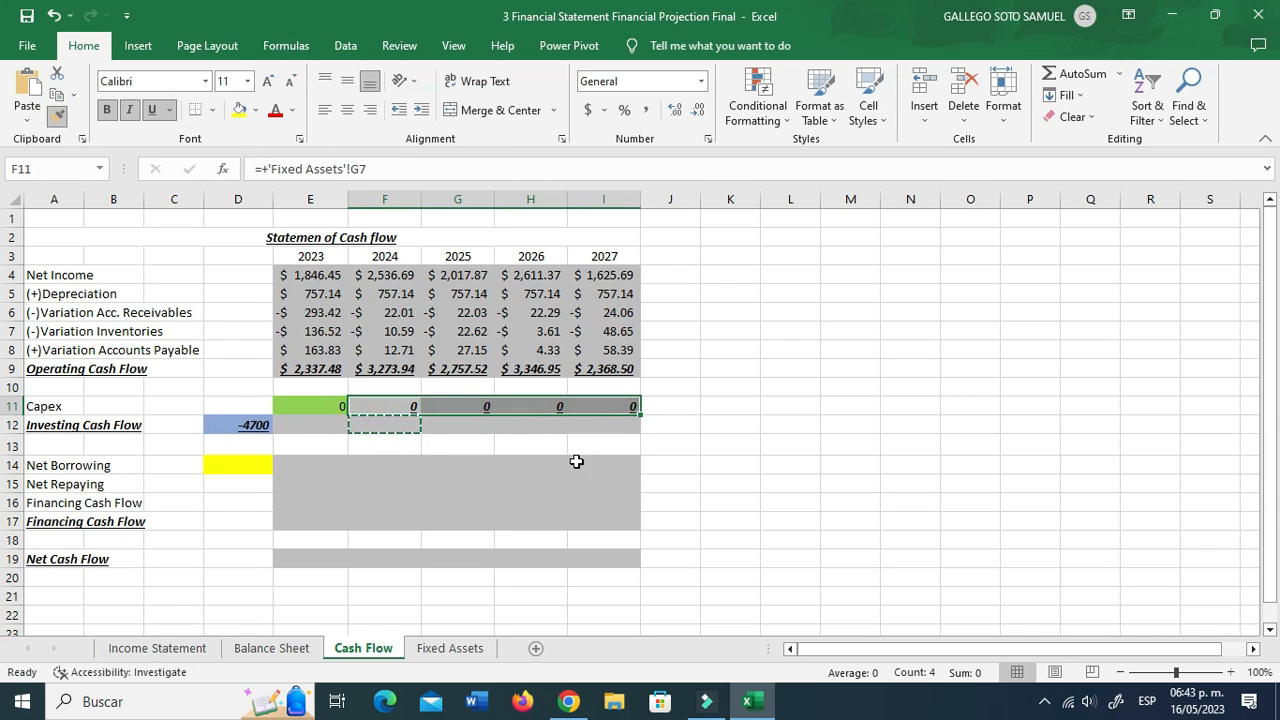
click(350, 443)
Step: Check the Capex link in E11 and examine the Fixed Assets, Income Statement and Balance Sheet sheets for the related Capex source cells
click(306, 402)
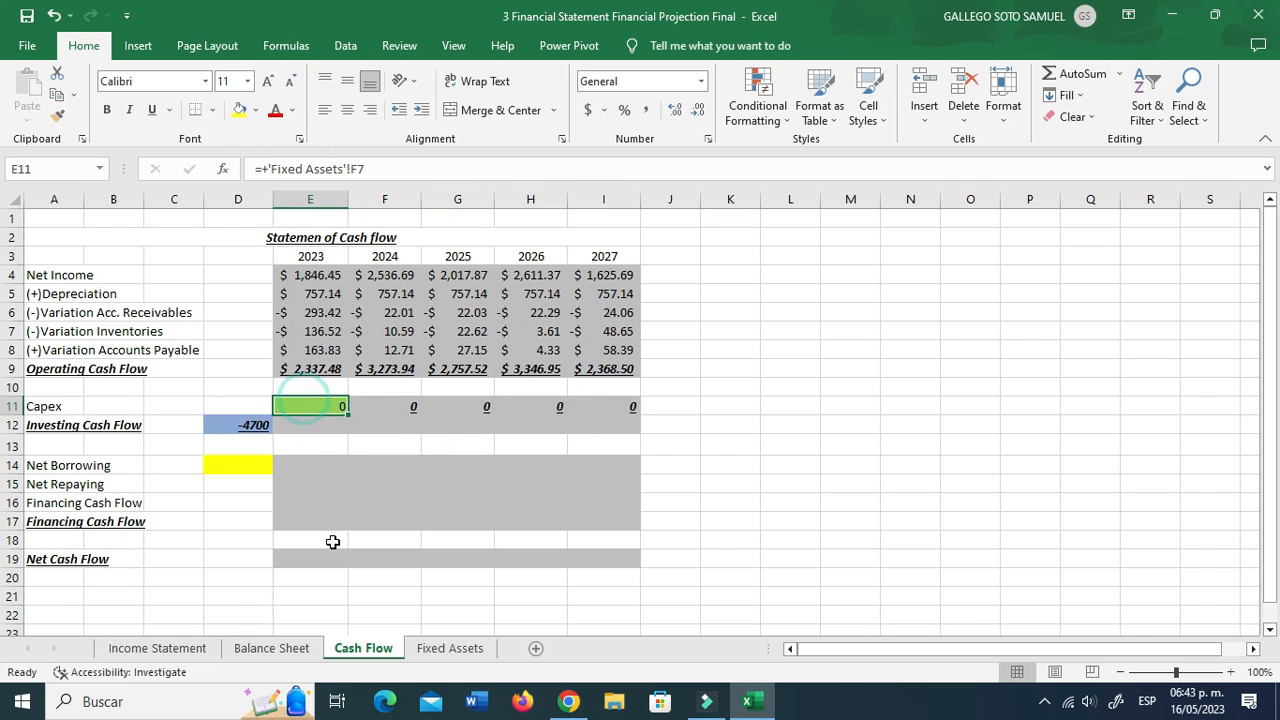
click(447, 648)
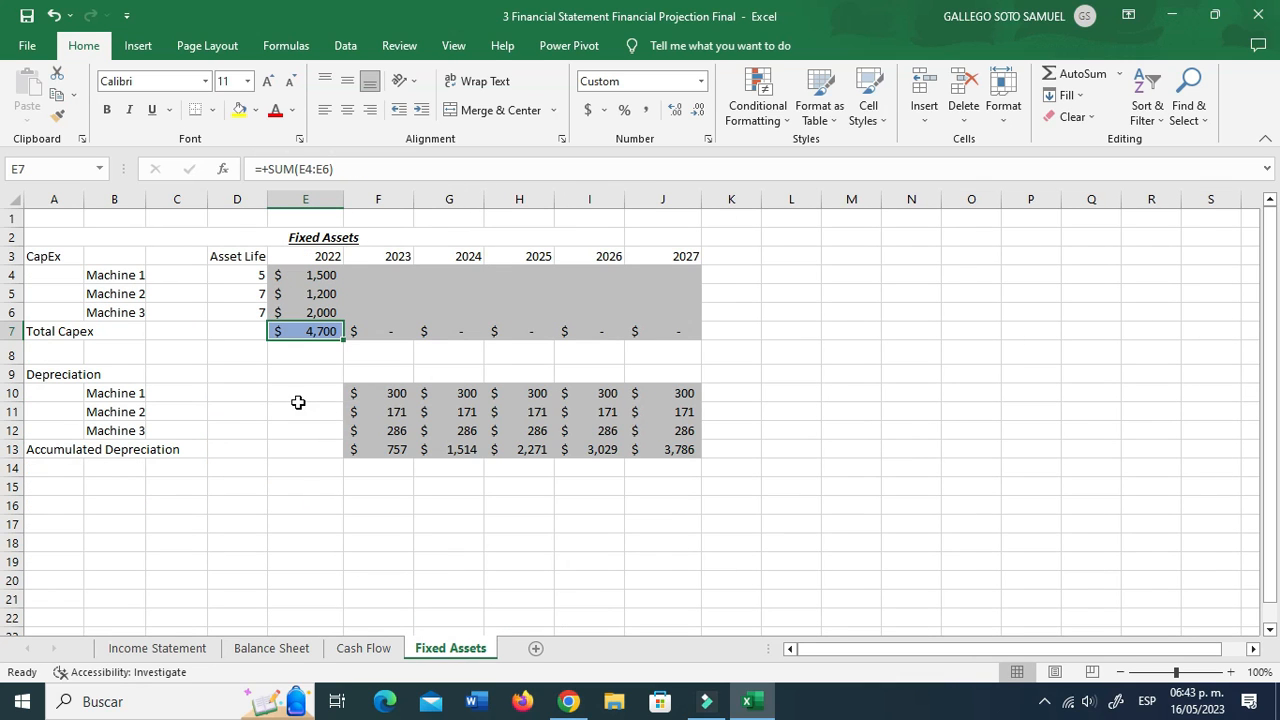
click(157, 648)
scroll(266, 563, down, 9)
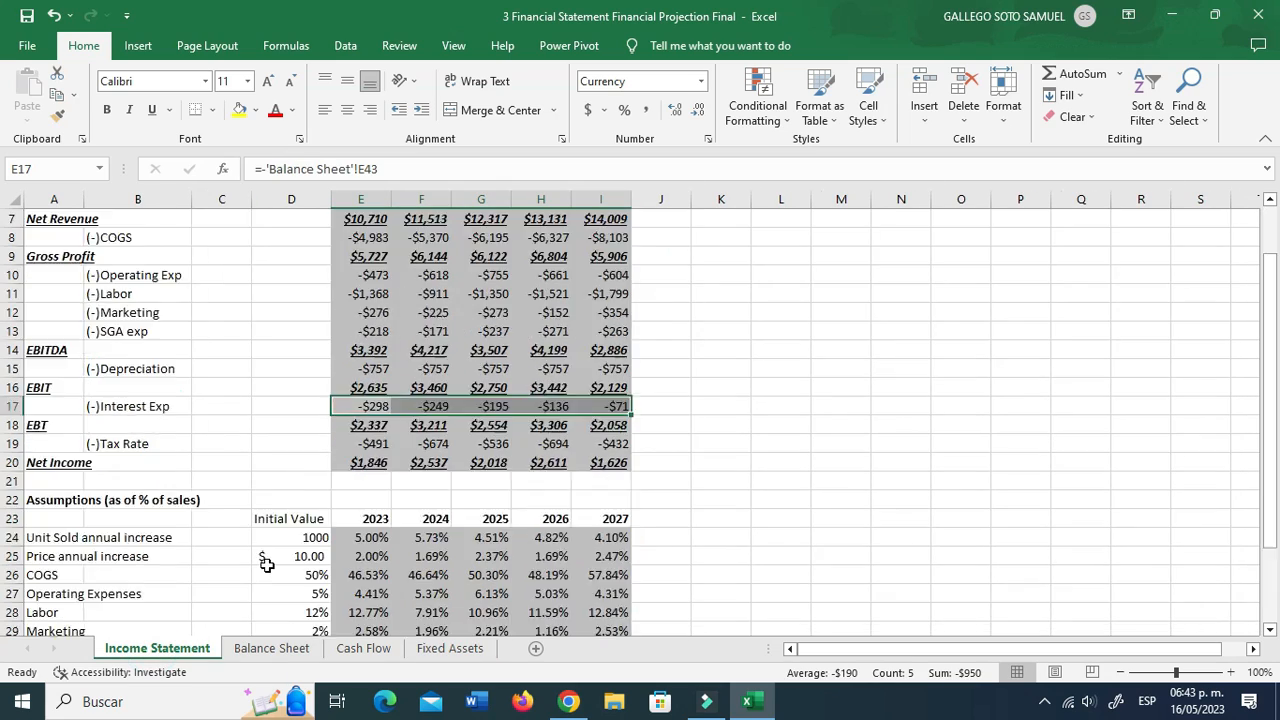
scroll(266, 563, up, 4)
click(268, 646)
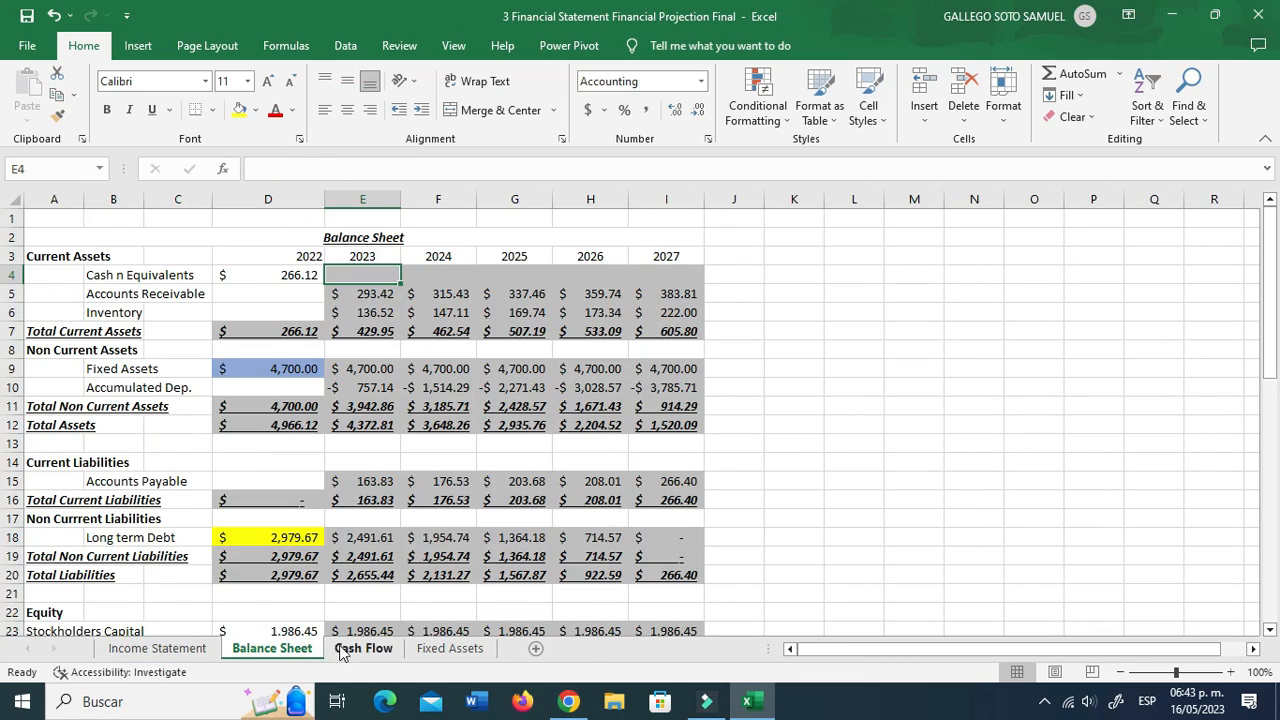
scroll(312, 537, down, 5)
scroll(312, 537, down, 9)
scroll(311, 534, up, 4)
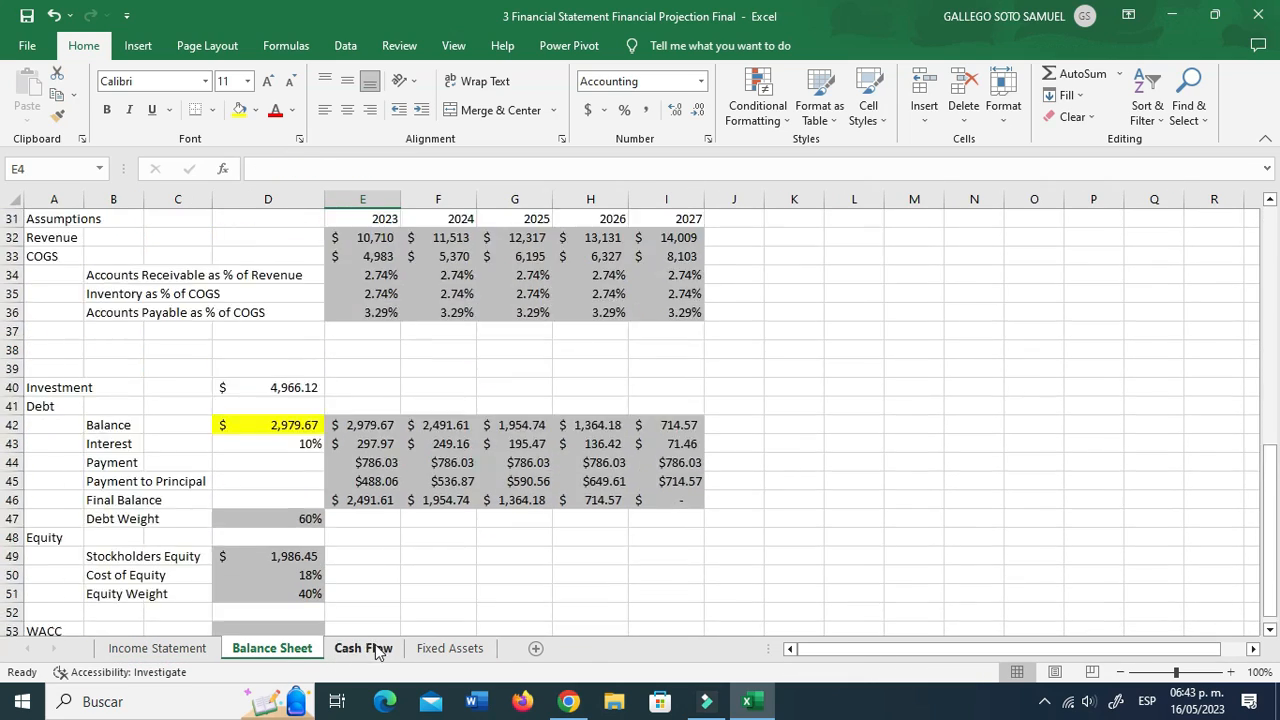
click(376, 652)
click(464, 651)
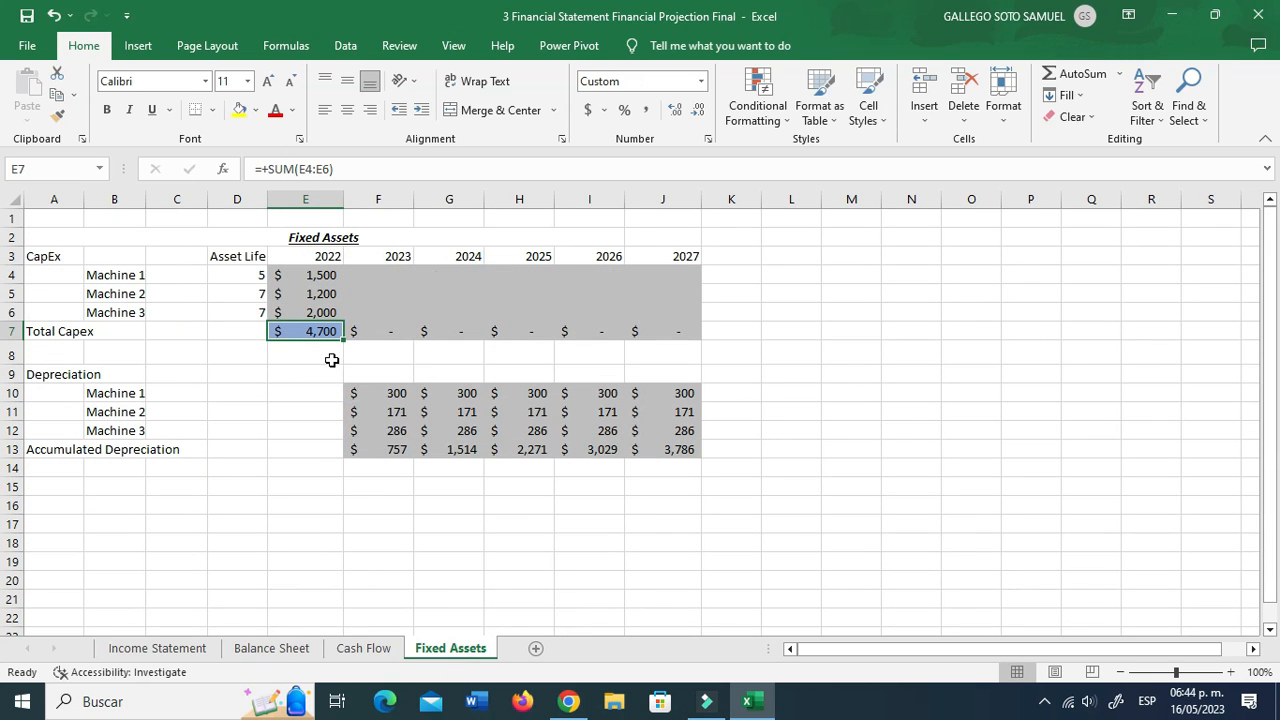
click(367, 335)
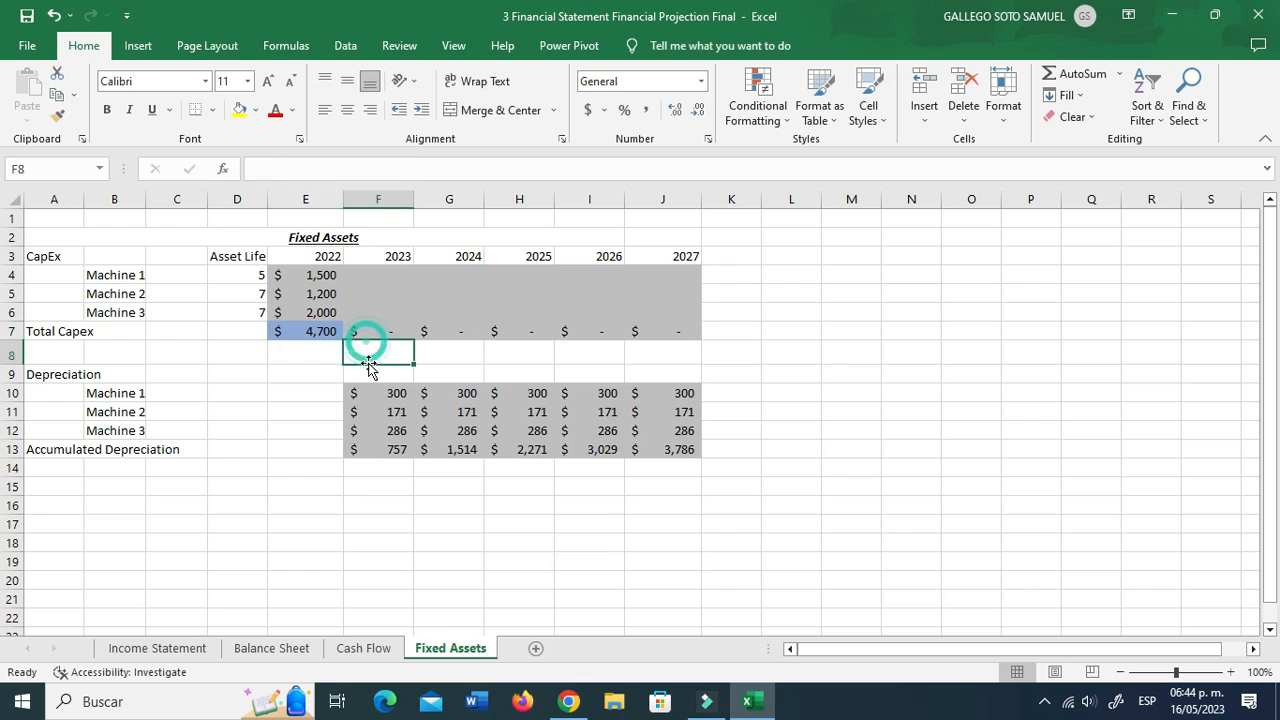
Step: Make the 2023 Capex in E11 of the Cash Flow sheet negative by changing its formula to =-'Fixed Assets'!F7
click(366, 650)
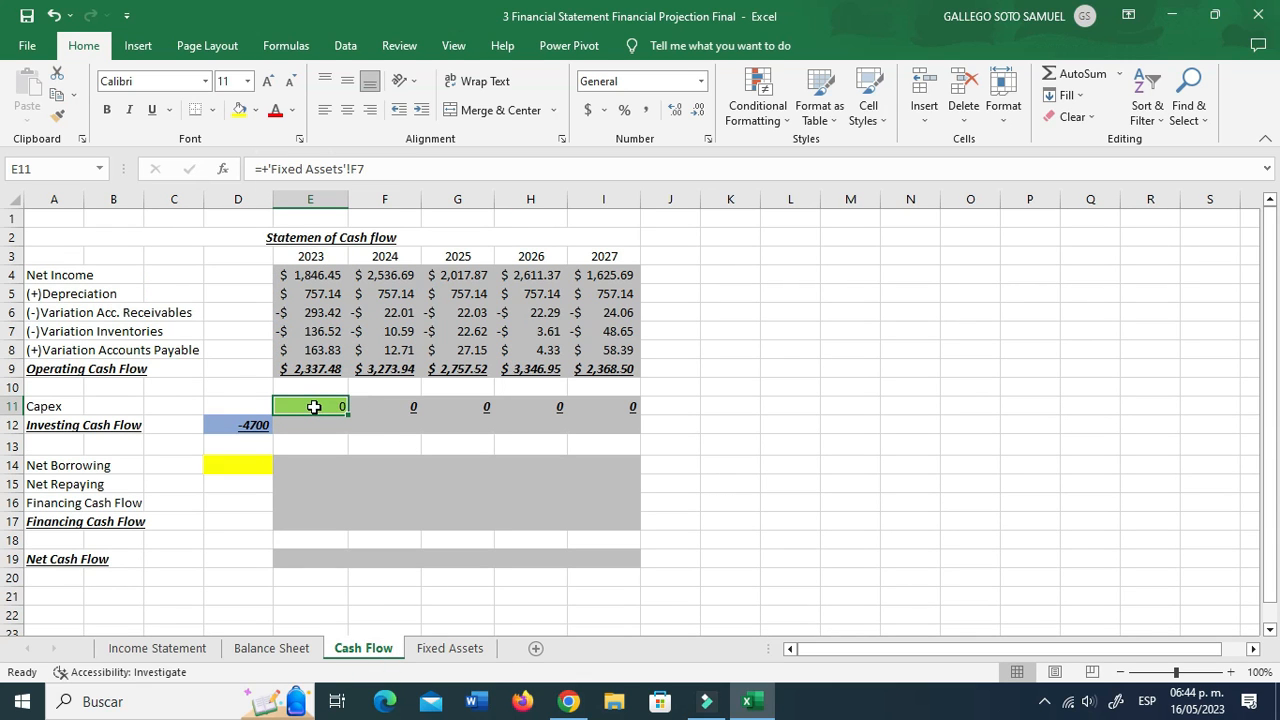
click(268, 169)
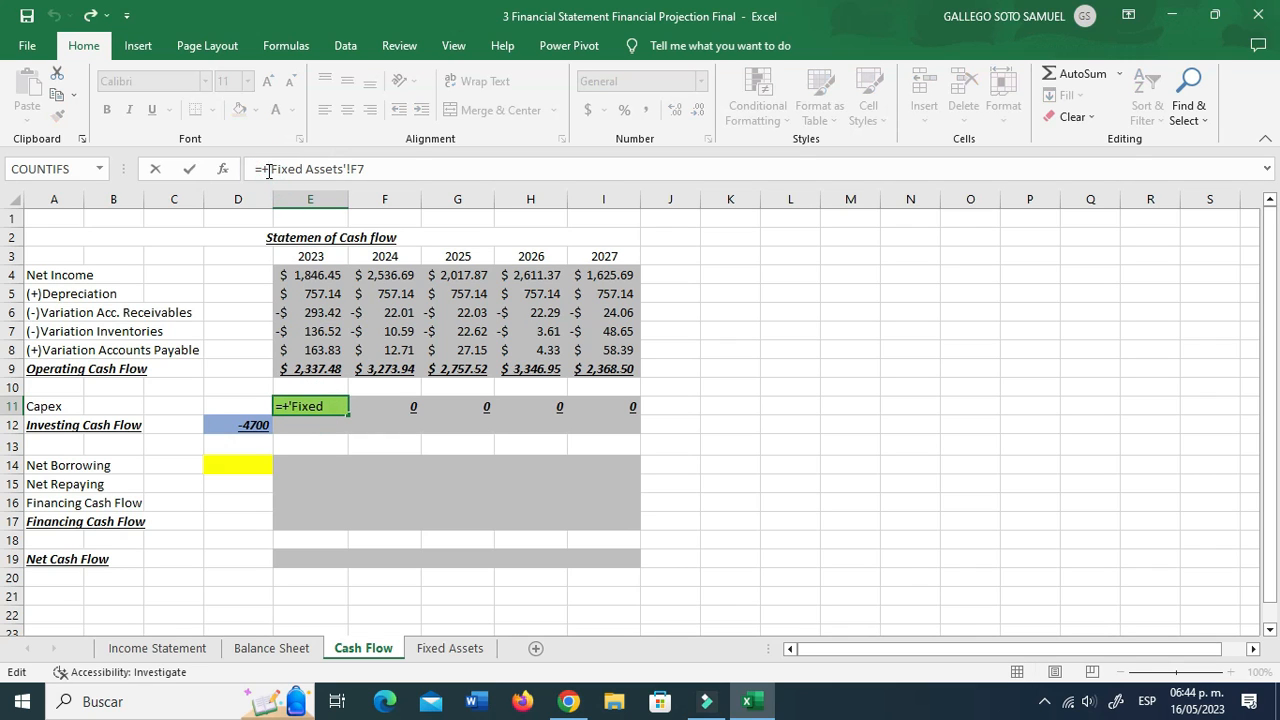
key(Return)
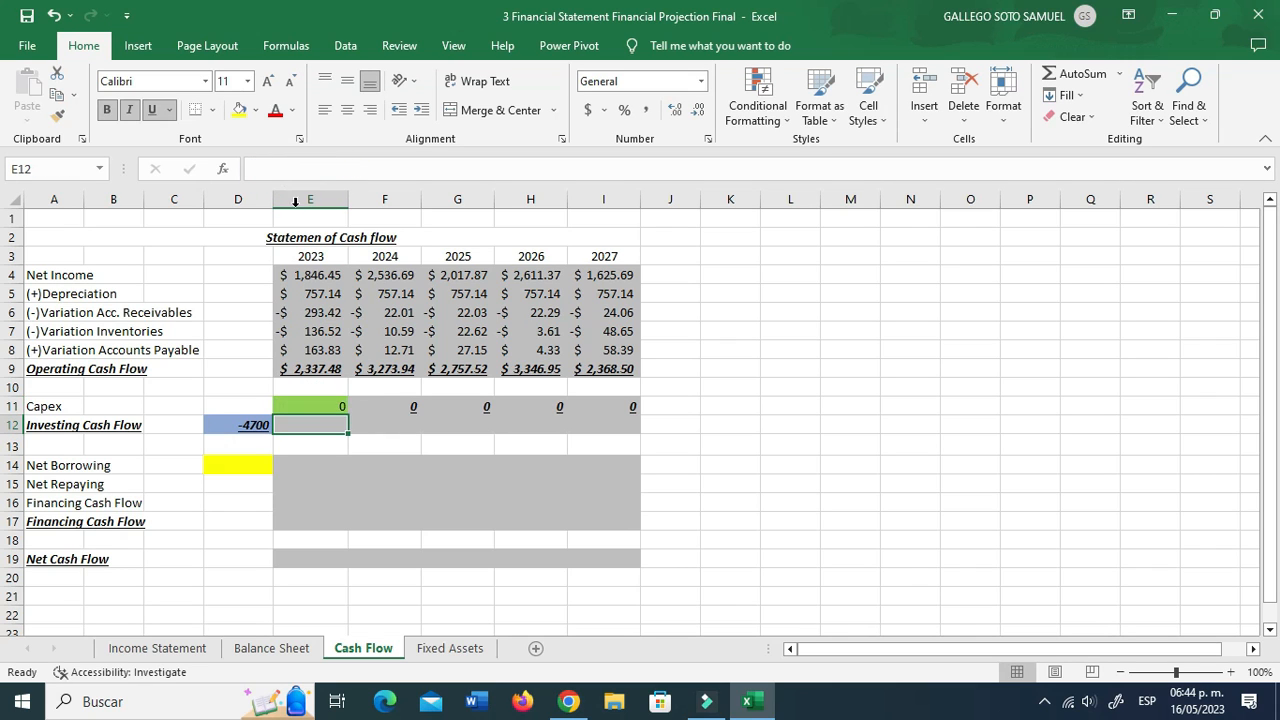
click(337, 400)
click(250, 423)
Step: Set the 2023 Investing Cash Flow in E12 to =+E11 and copy the formula across to 2027 in I12
click(295, 428)
text(+E11)
key(Return)
click(297, 429)
drag(349, 433, 640, 437)
Step: Make the 2024 Capex in F11 negative with =-'Fixed Assets'!G7 and copy the formula across to 2027 in I11
click(331, 406)
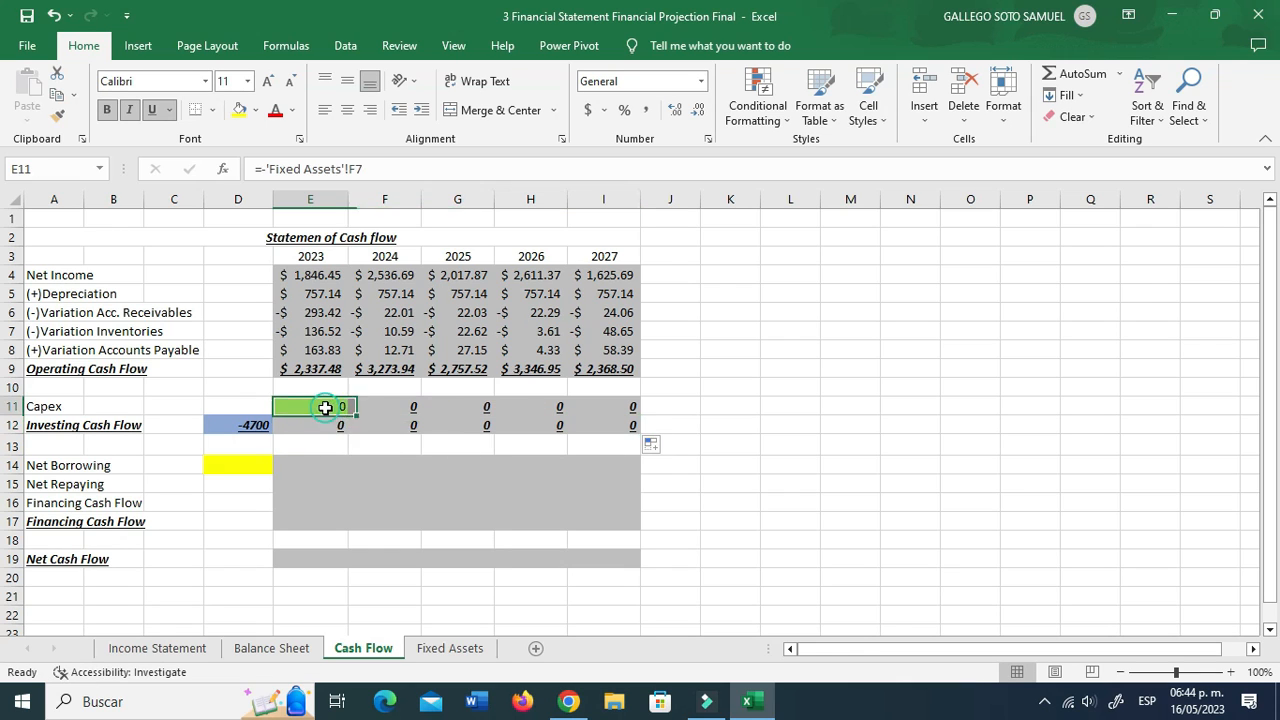
click(375, 406)
click(445, 405)
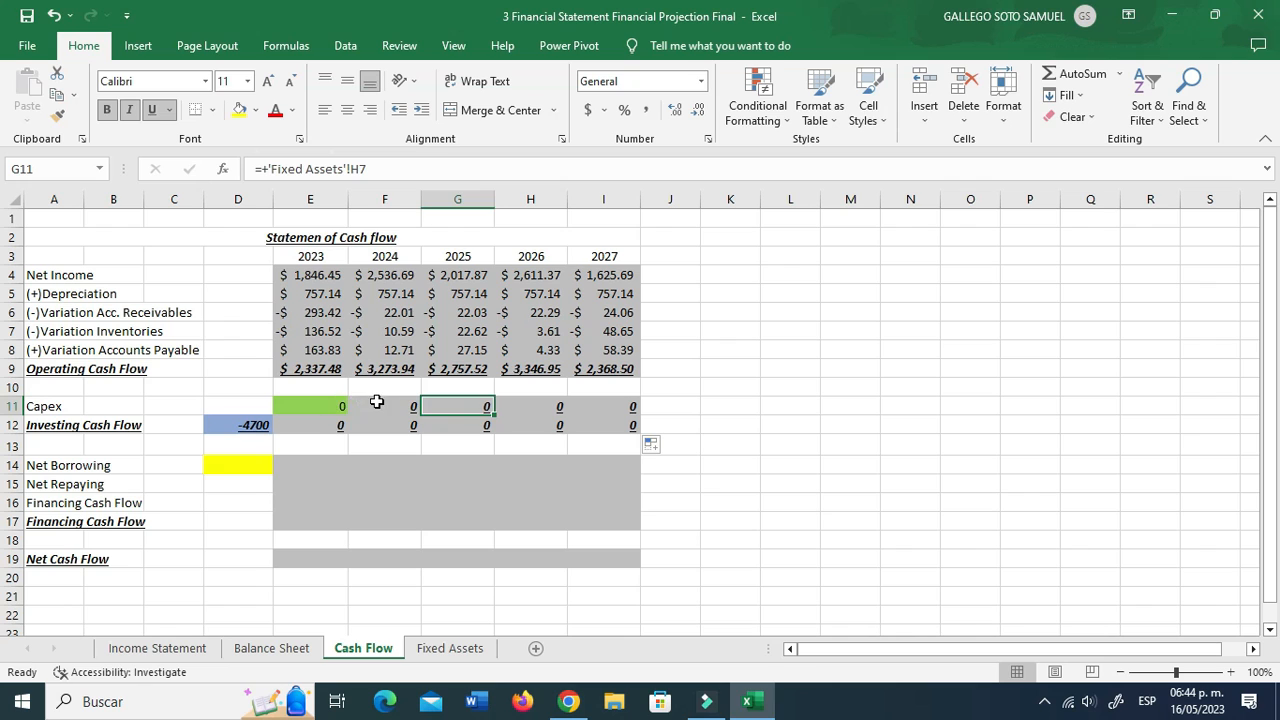
click(378, 403)
click(322, 405)
click(400, 406)
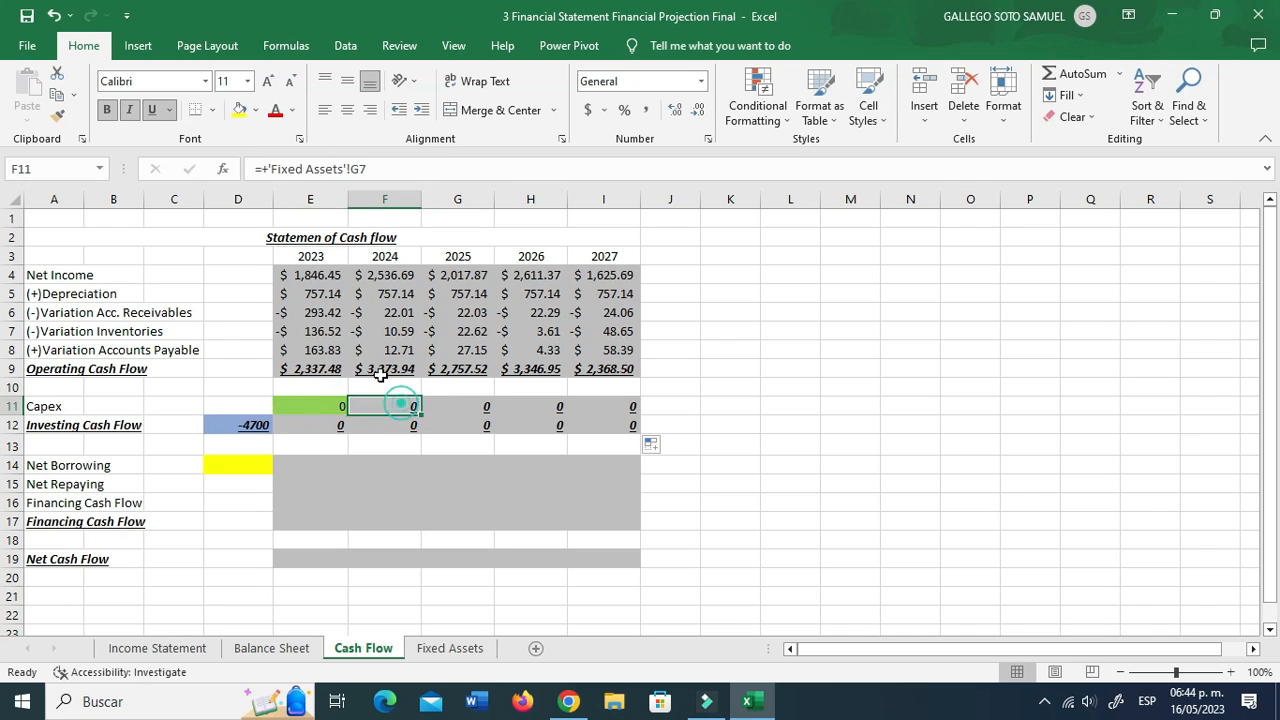
click(268, 168)
key(Delete)
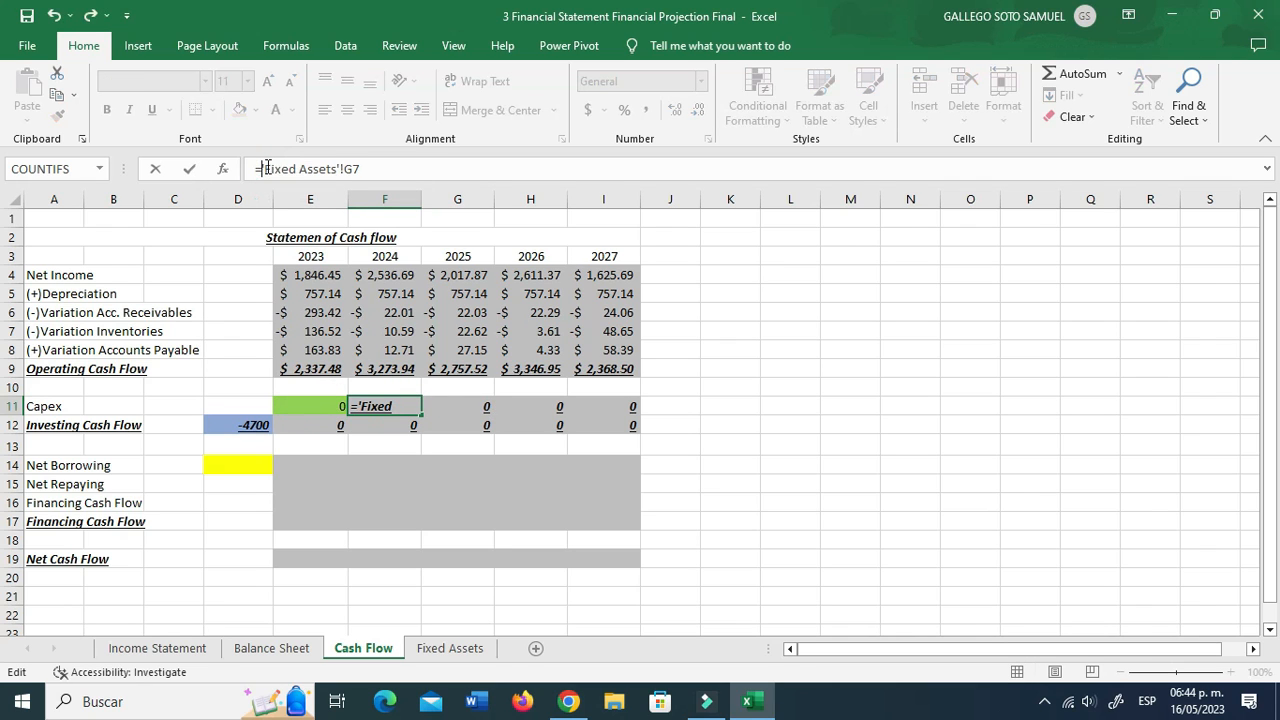
key(Return)
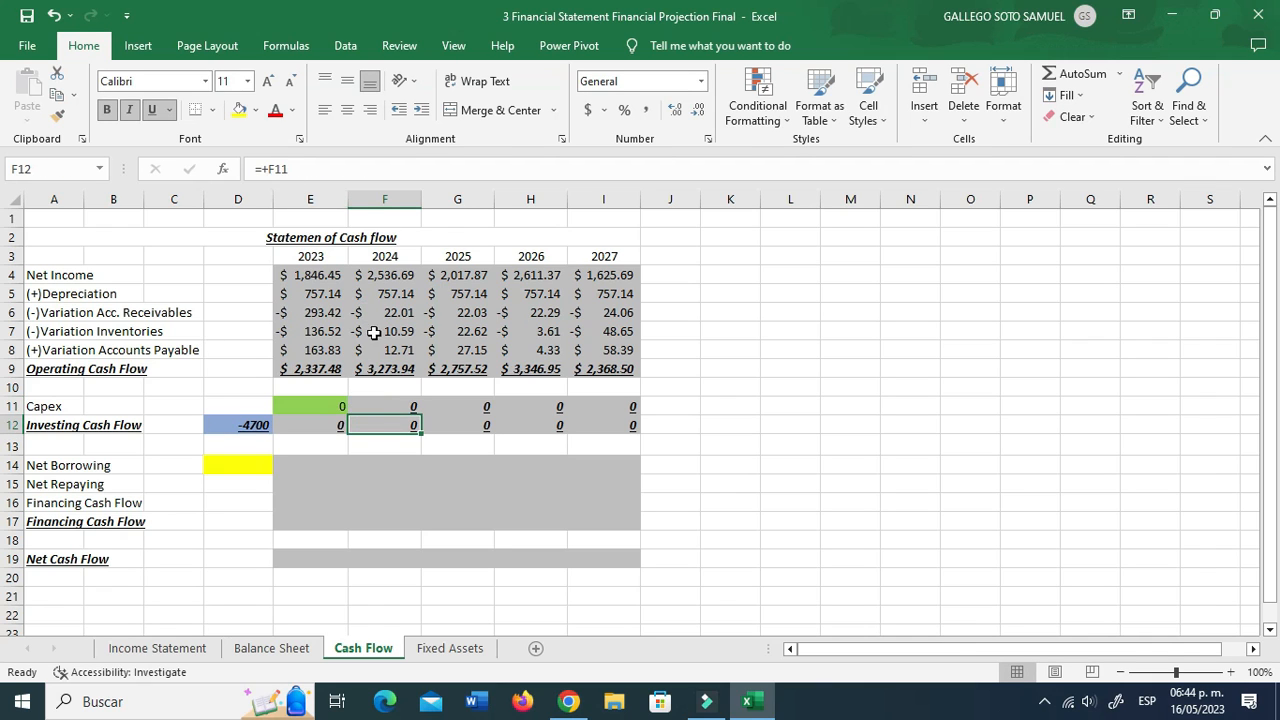
click(400, 406)
drag(421, 416, 627, 414)
click(469, 426)
click(333, 428)
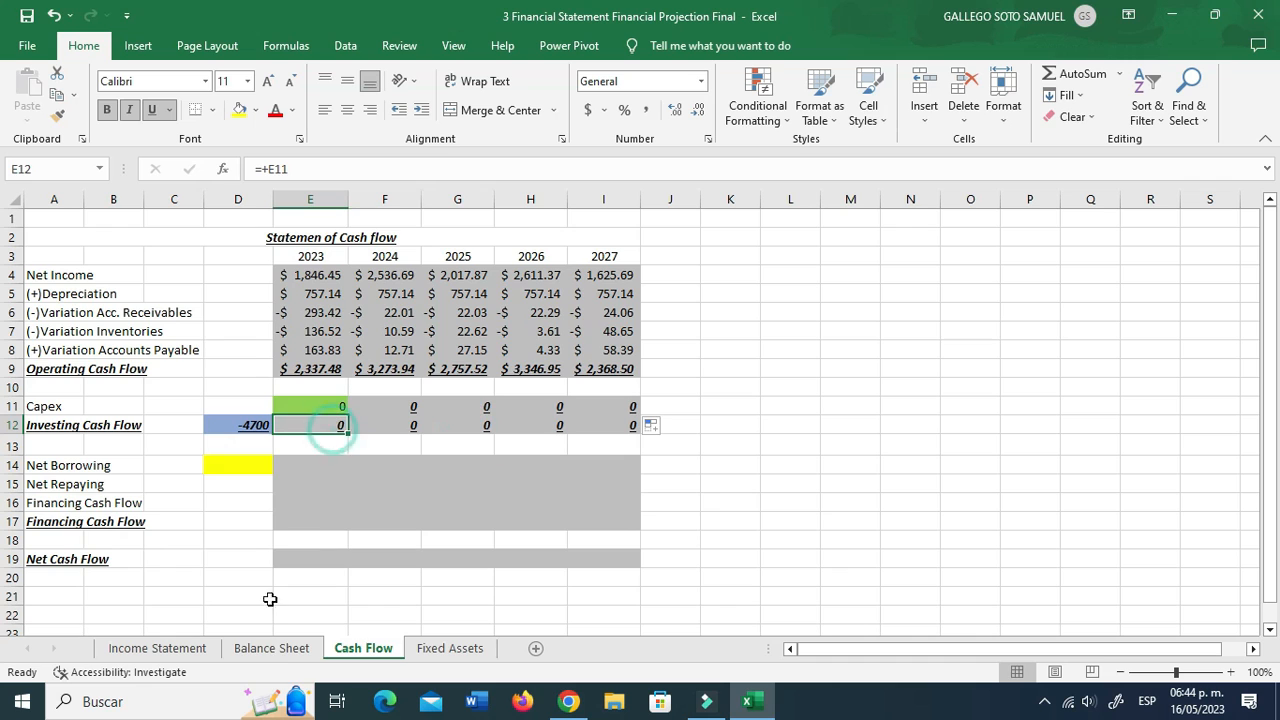
Step: Enter a trial 2024 Capex of 2,500 for Machine 2 in G5 of Fixed Assets and check its effect on the Cash Flow sheet
click(432, 650)
click(436, 292)
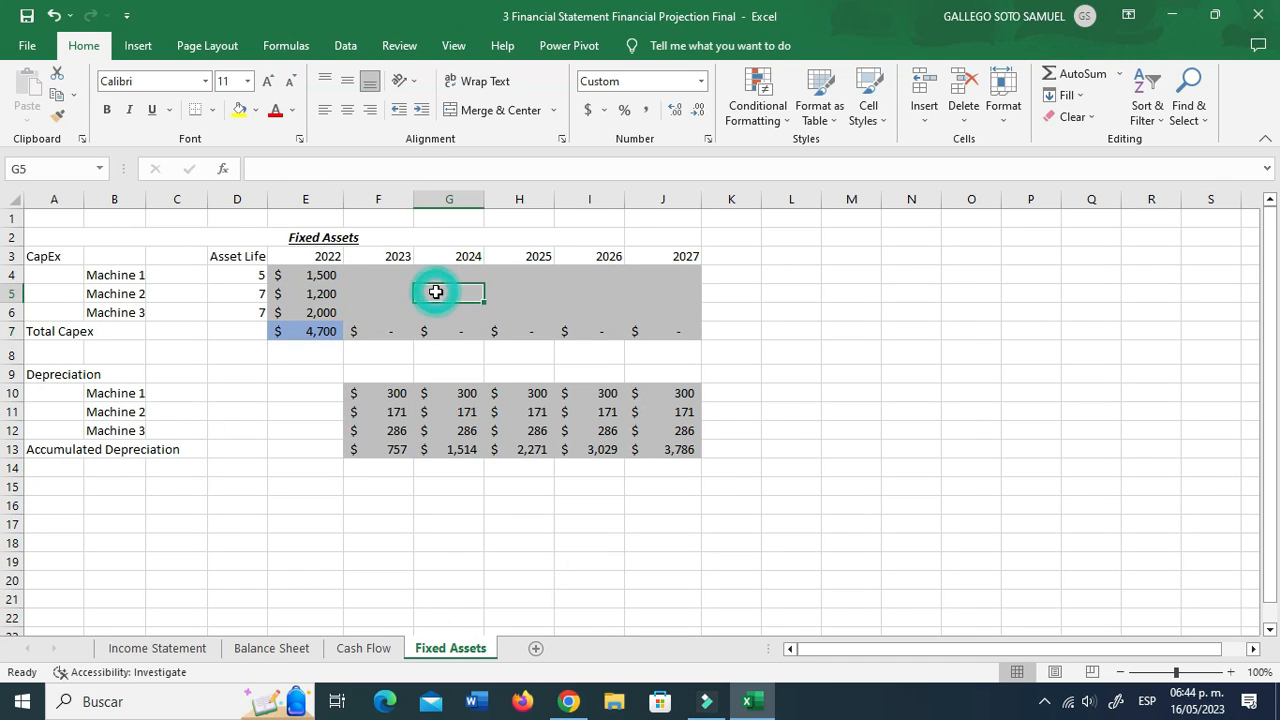
text(2,)
text(500)
key(Return)
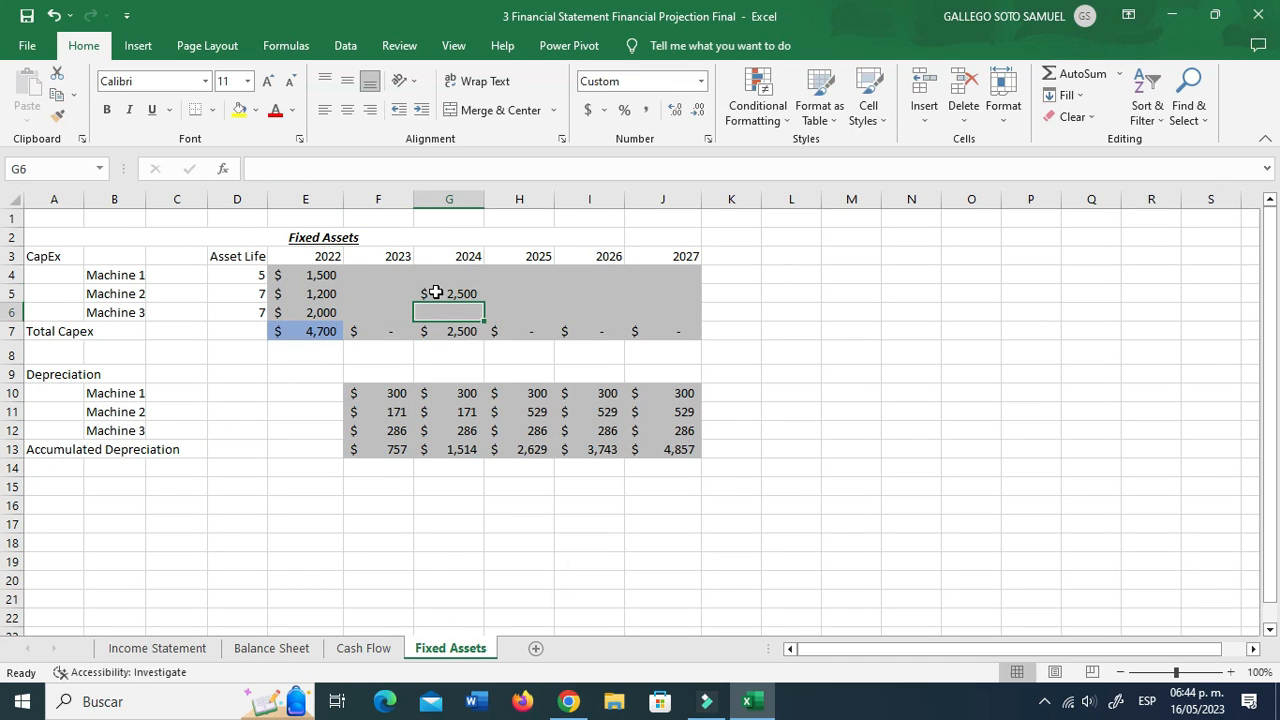
click(366, 650)
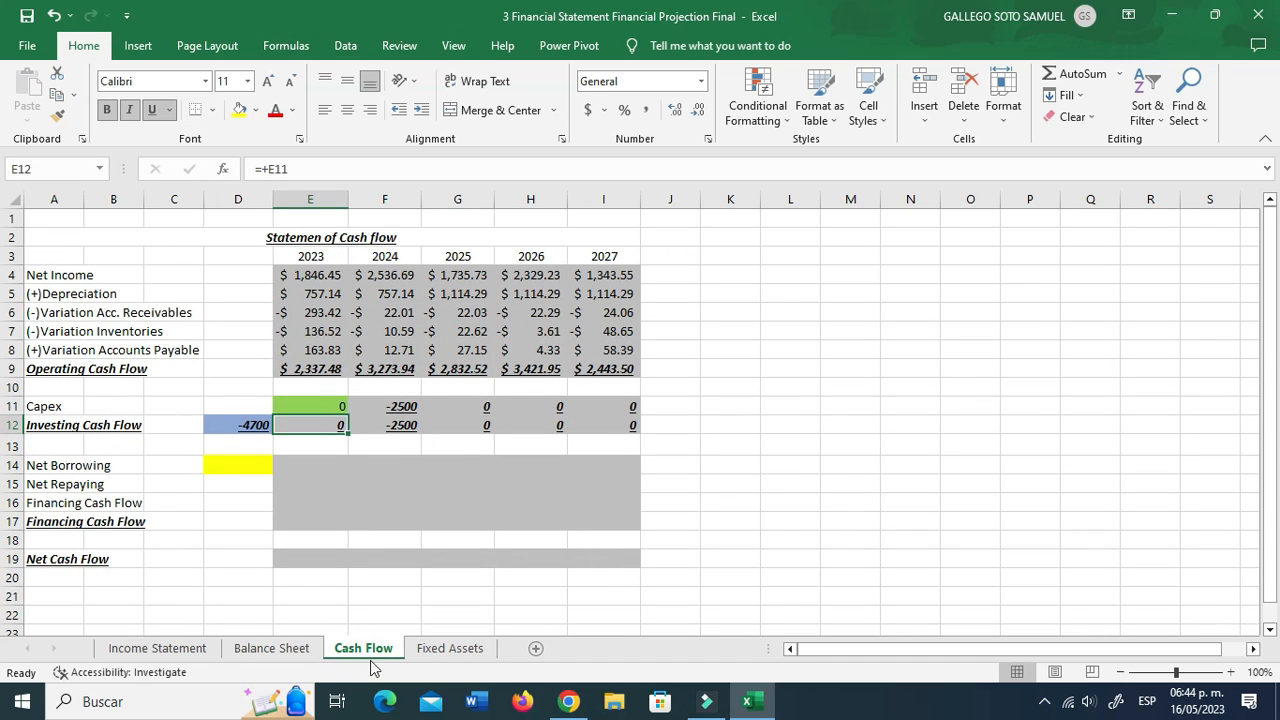
Step: Clear the trial 2024 Capex of Machine 2 from G5 of the Fixed Assets sheet
click(455, 648)
click(450, 297)
key(Delete)
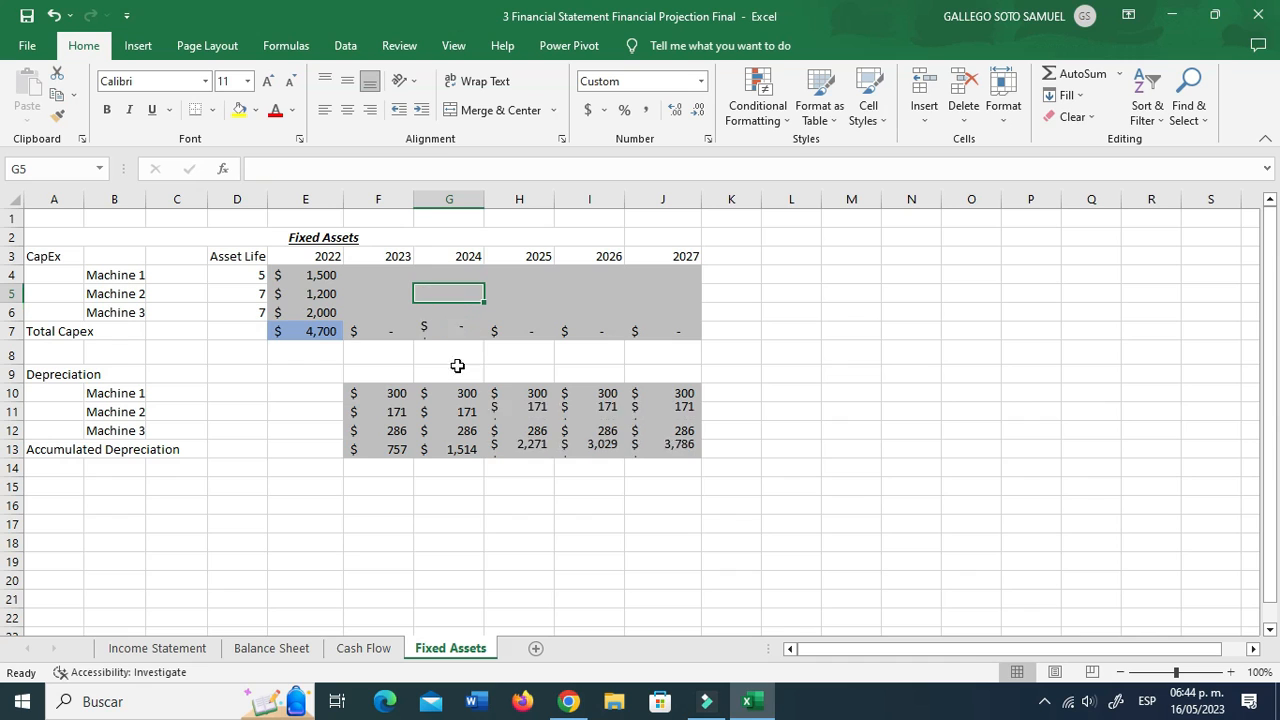
Step: Link Net Borrowing in D14 of the Cash Flow sheet to the debt balance in D42 of the Balance Sheet
click(364, 649)
click(277, 466)
click(225, 464)
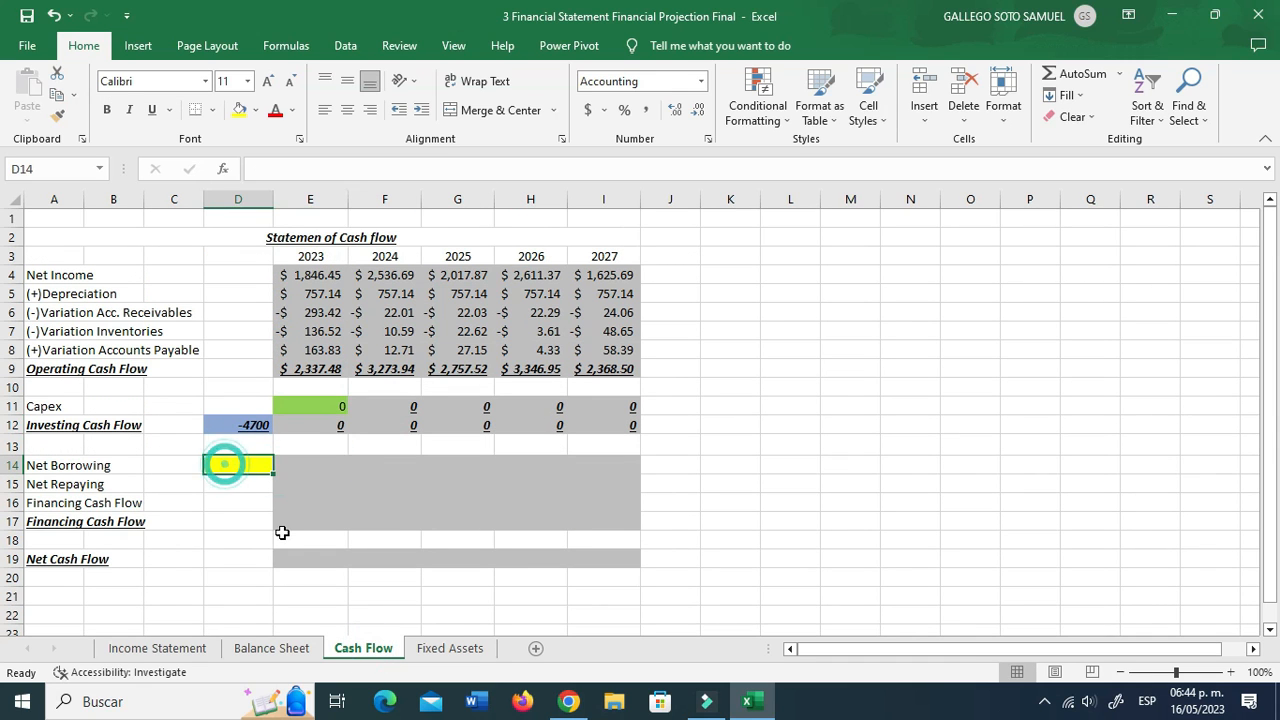
text(+)
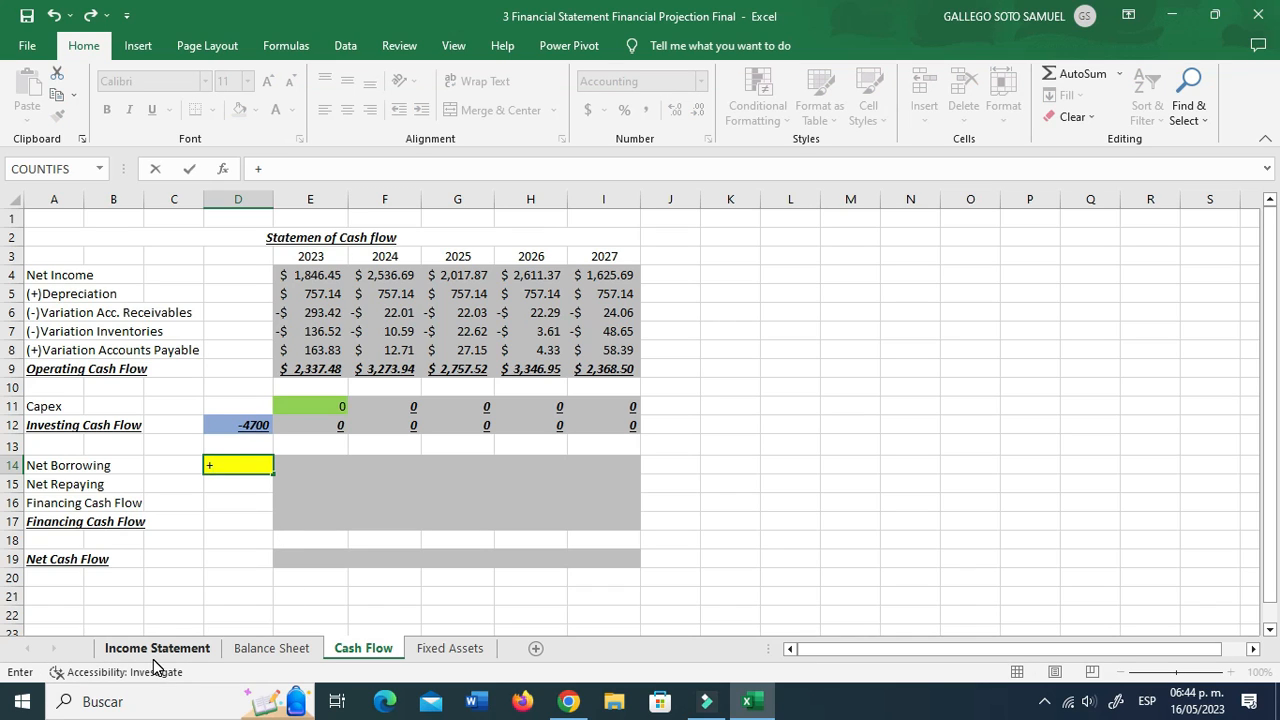
click(252, 650)
scroll(257, 517, down, 1)
scroll(279, 425, up, 1)
click(290, 428)
key(Return)
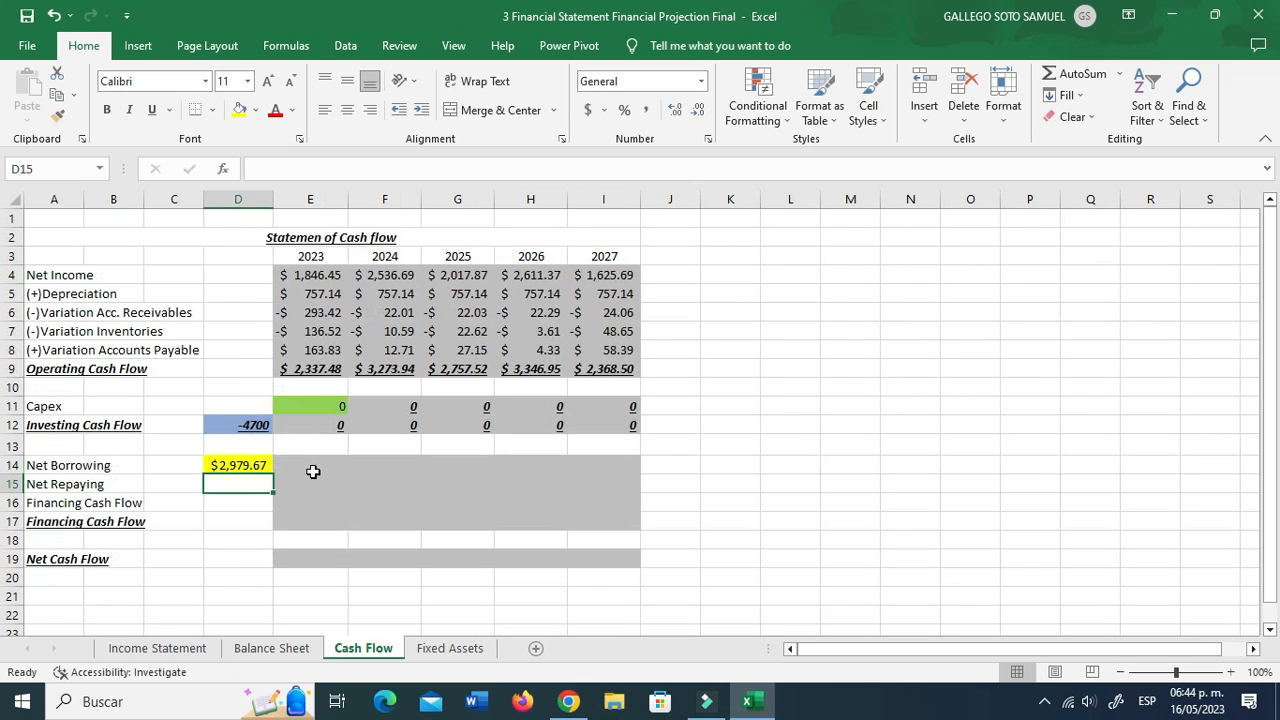
Step: Set the 2023 Net Repaying in E15 to =-'Balance Sheet'!E45, the payment to principal, and copy it across to 2027 in I15
click(294, 466)
click(298, 483)
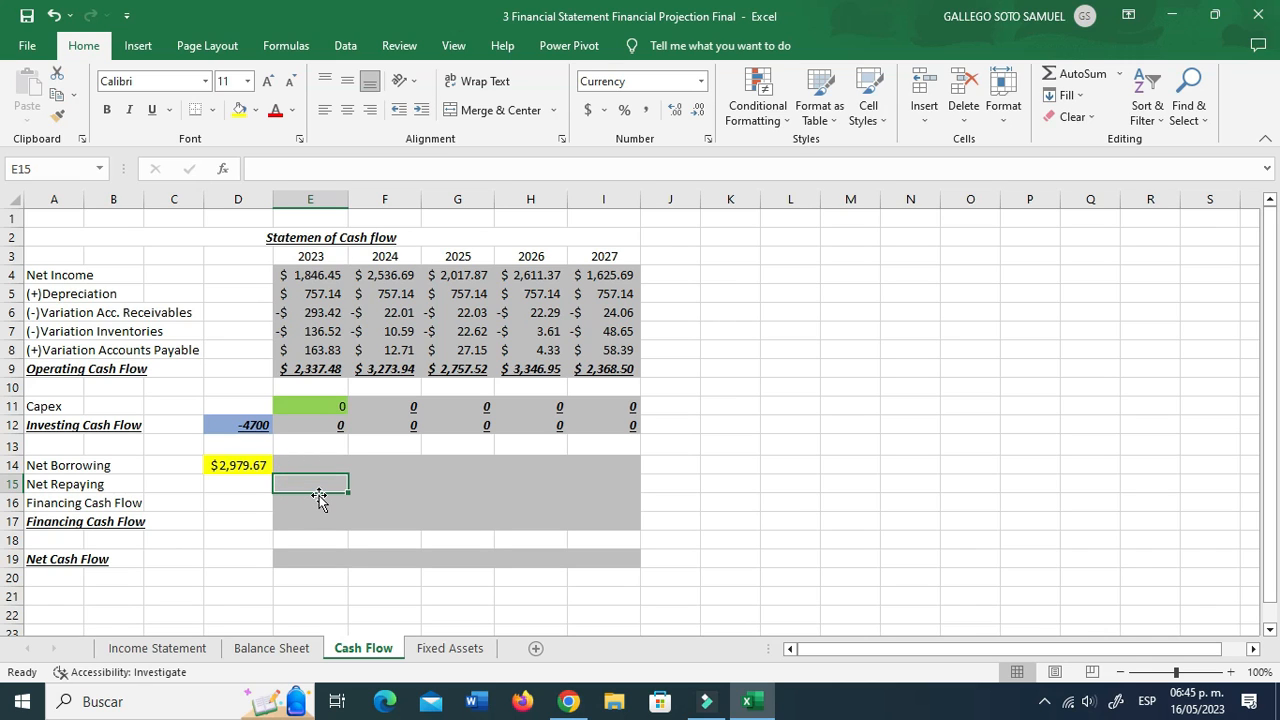
text(-)
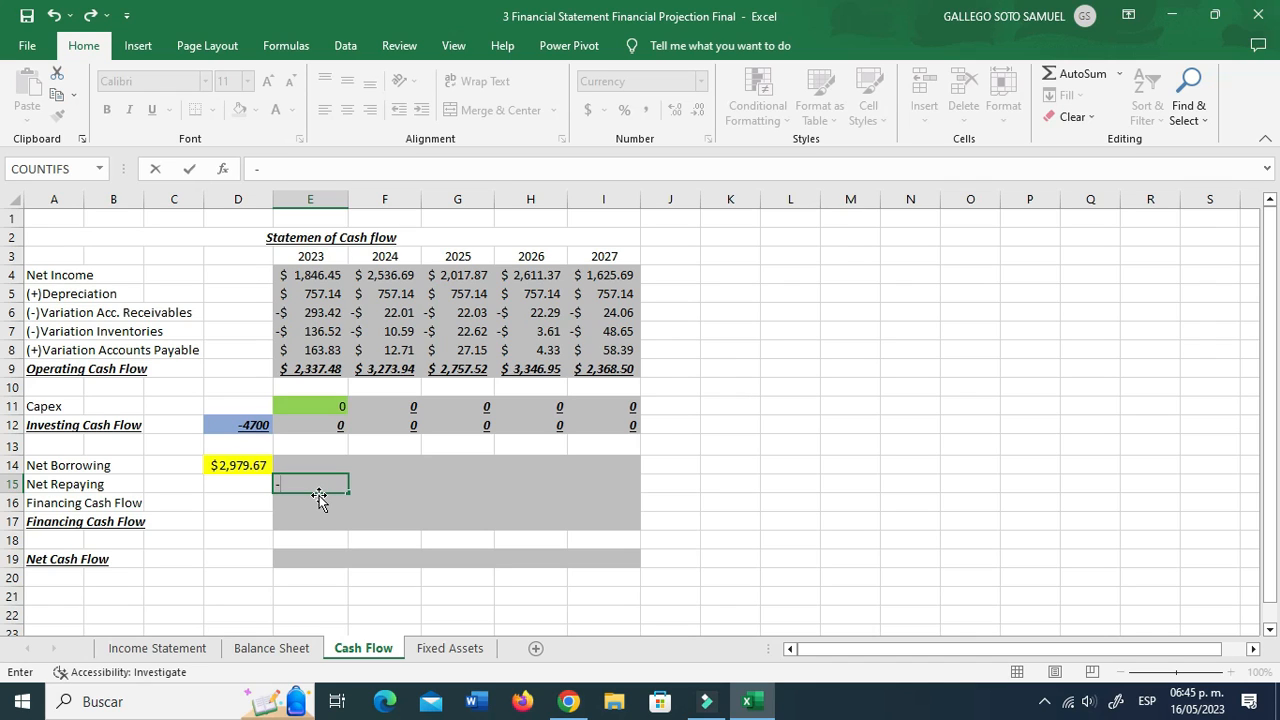
click(269, 650)
scroll(286, 571, down, 3)
scroll(328, 536, up, 2)
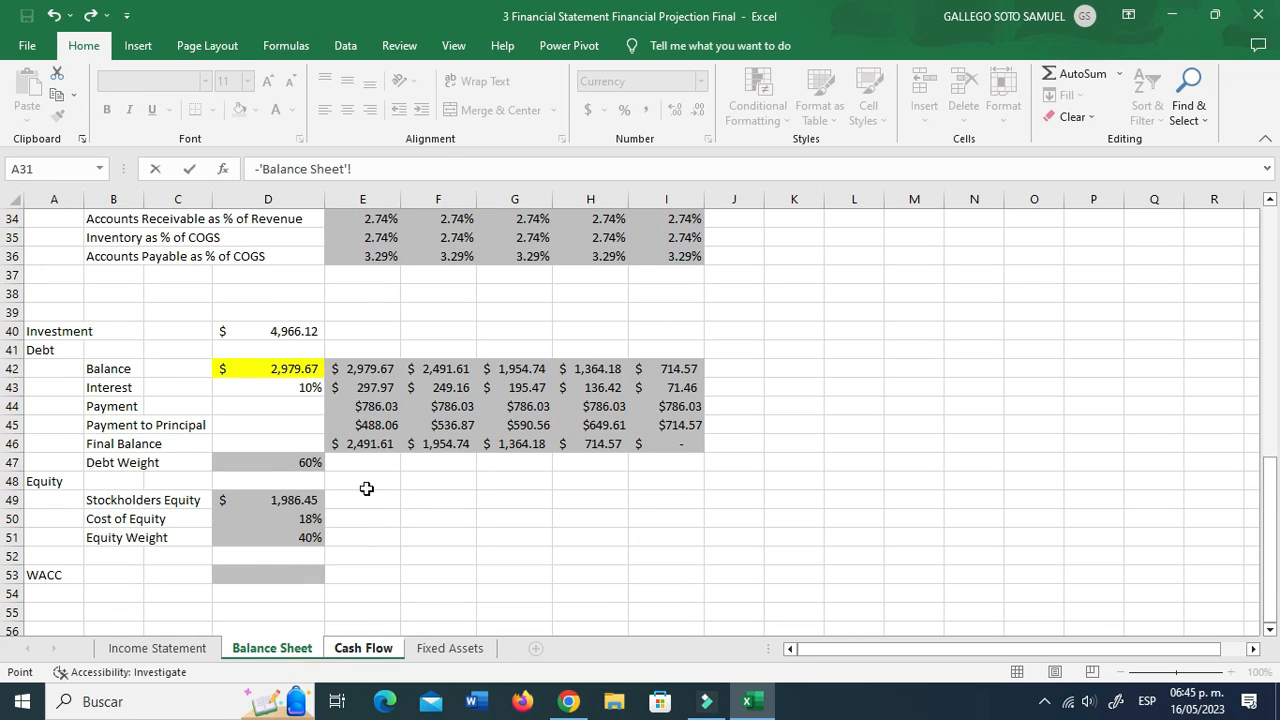
click(368, 425)
key(Return)
click(335, 483)
drag(347, 494, 615, 485)
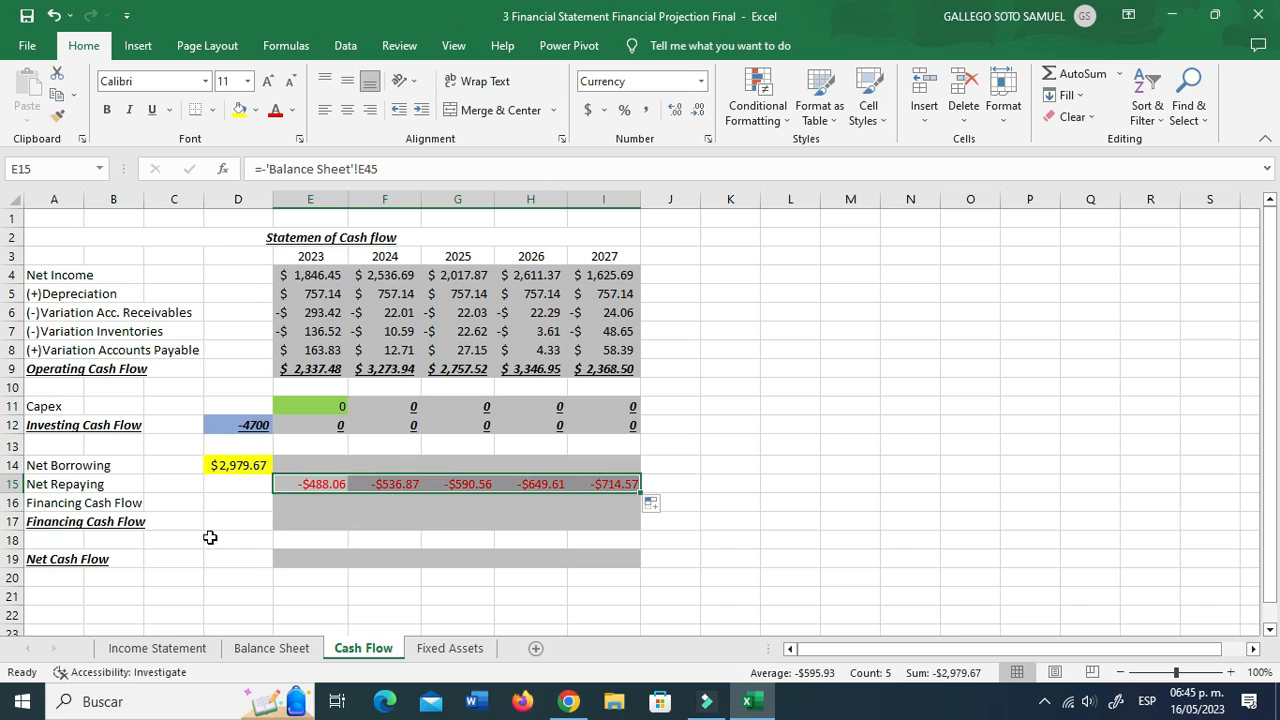
Step: Calculate the Financing Cash Flow in D16 as the sum of borrowing and repaying with =+SUM(D14:D15)
click(309, 507)
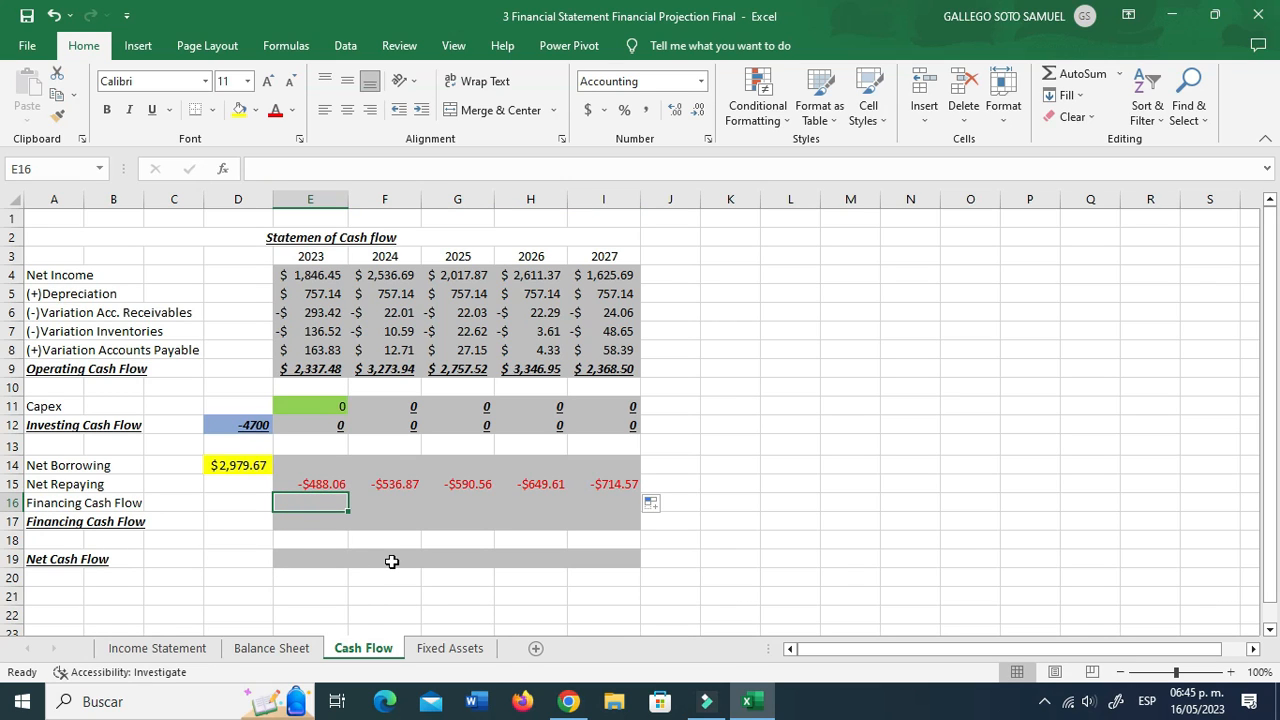
key(Left)
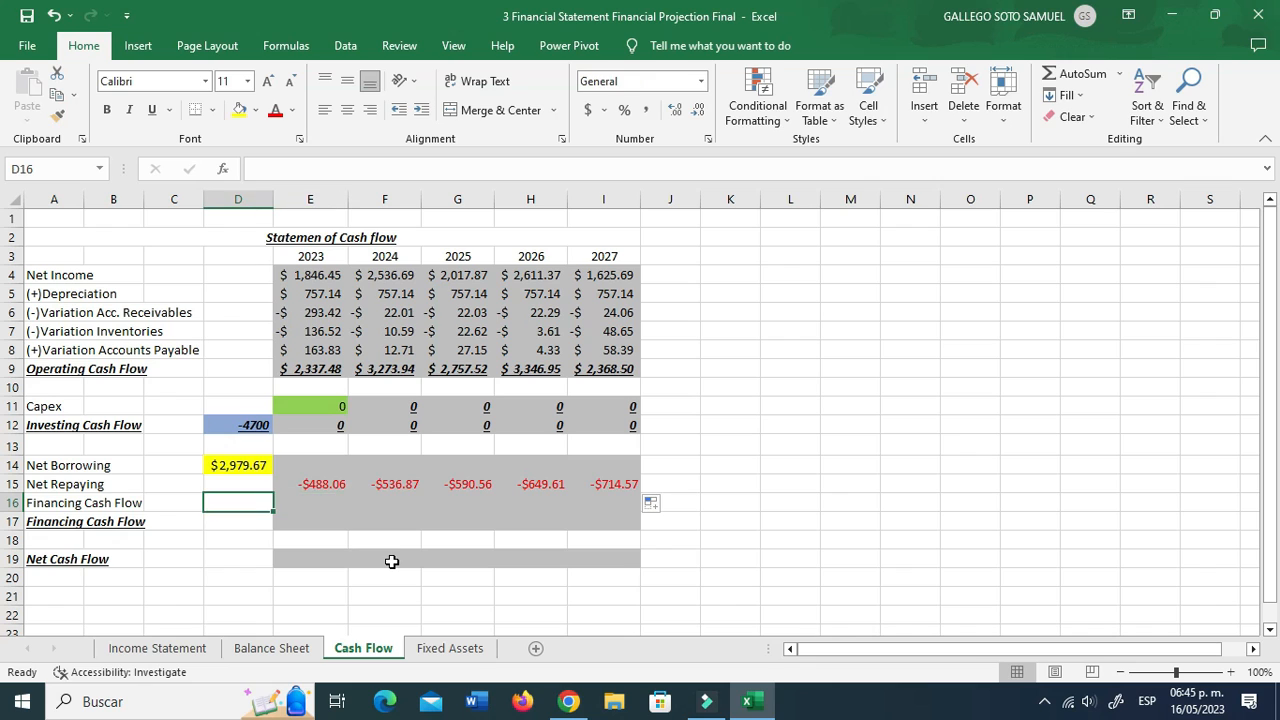
text(+sum))
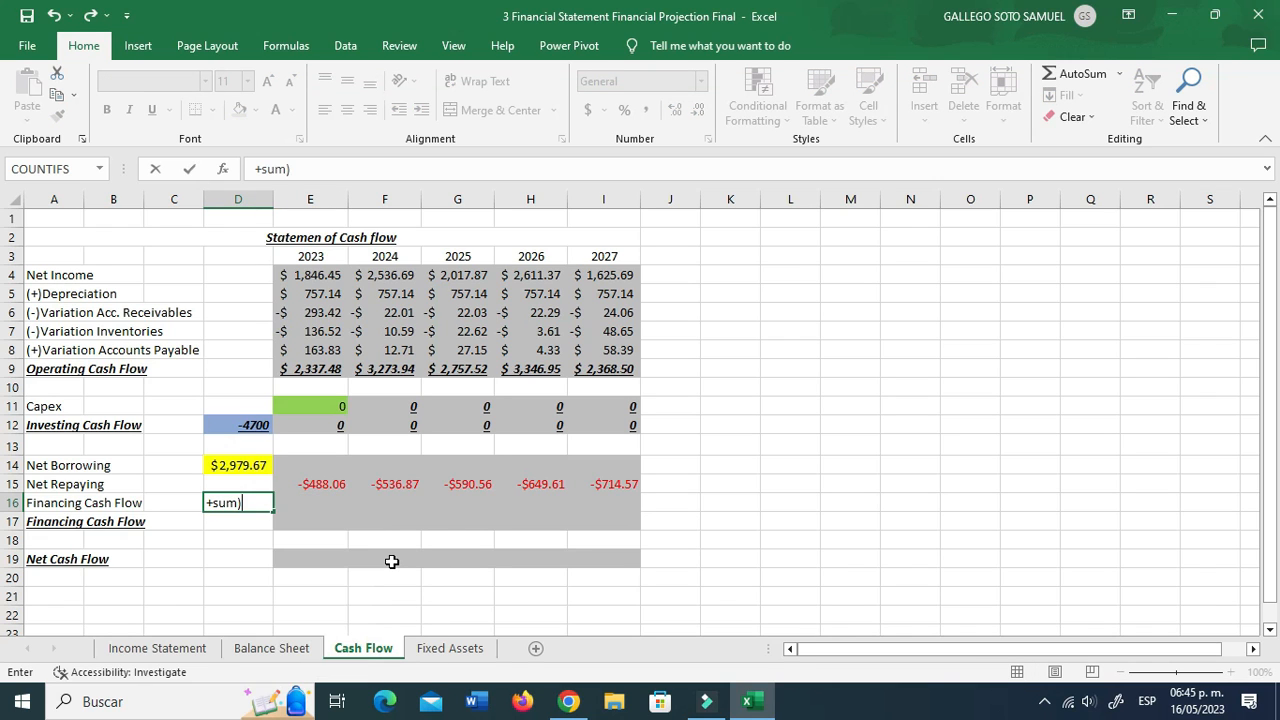
key(BackSpace)
text(()
key(Up)
key(Up)
key(Up)
key(Down)
key(shift+Down)
key(Return)
Step: Copy the Financing Cash Flow sum from D16 across to 2027 in I16
key(Up)
key(ctrl+c)
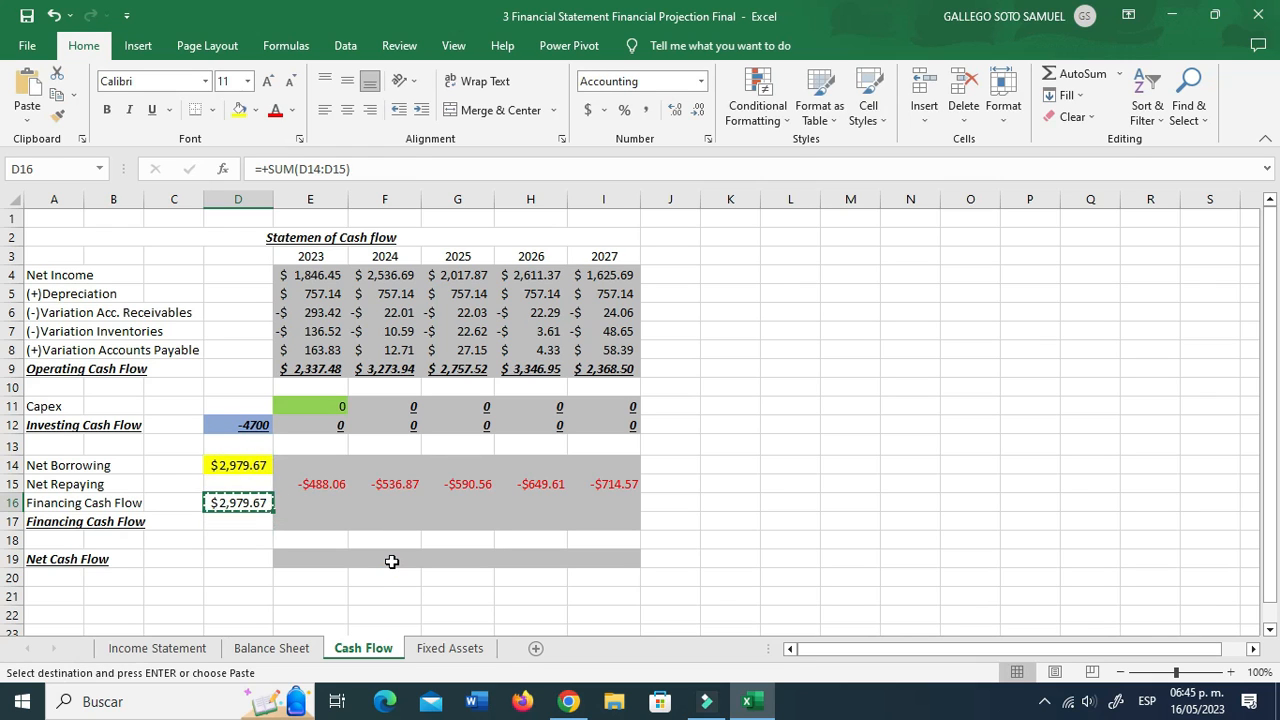
key(shift+Right)
key(shift+Right)
key(shift+Right)
key(shift+Right)
key(shift+Right)
key(ctrl+v)
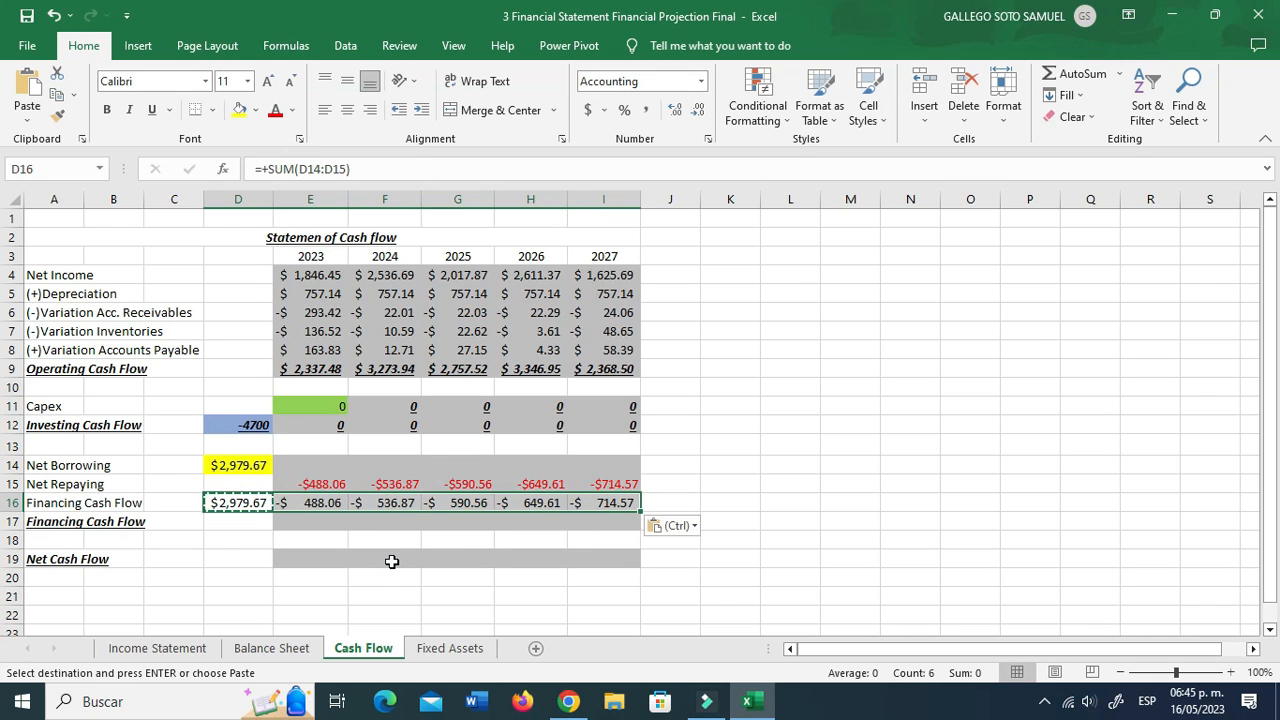
key(Escape)
Step: Set the Financing Cash Flow total in D17 to =+D16 and copy the formula across to 2027 in I17
key(Down)
key(Right)
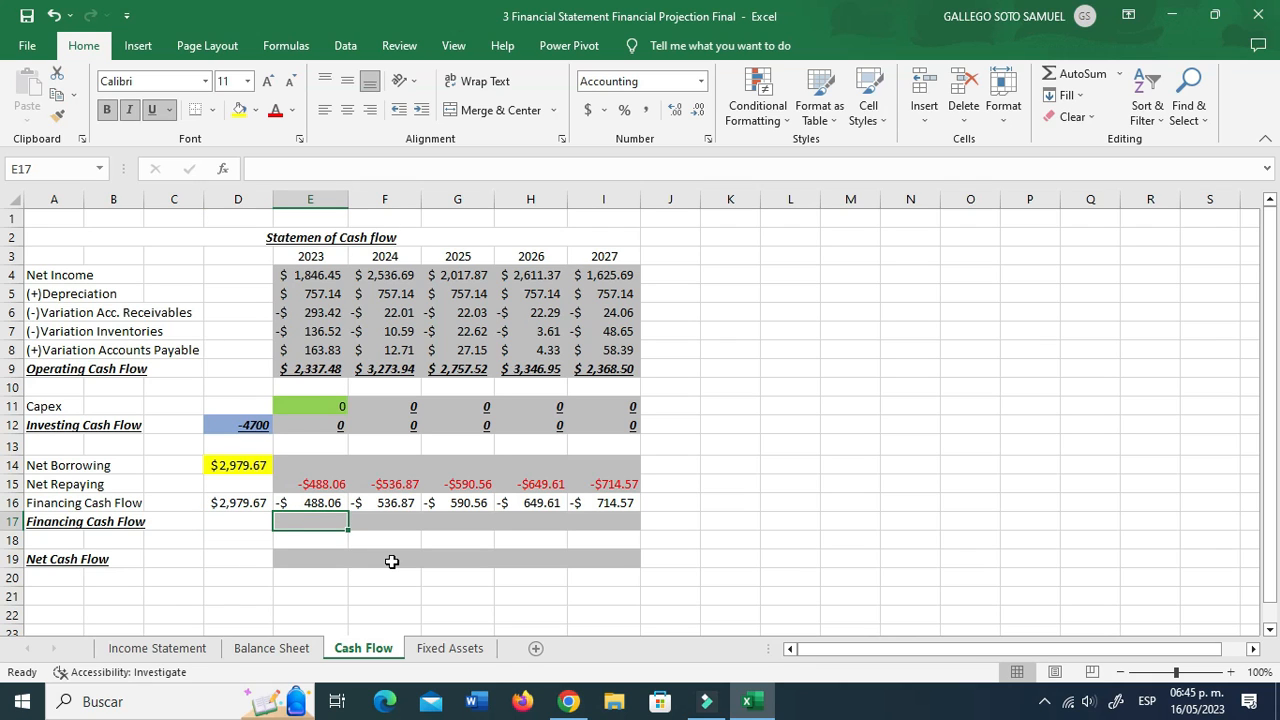
key(Left)
text(+)
key(Up)
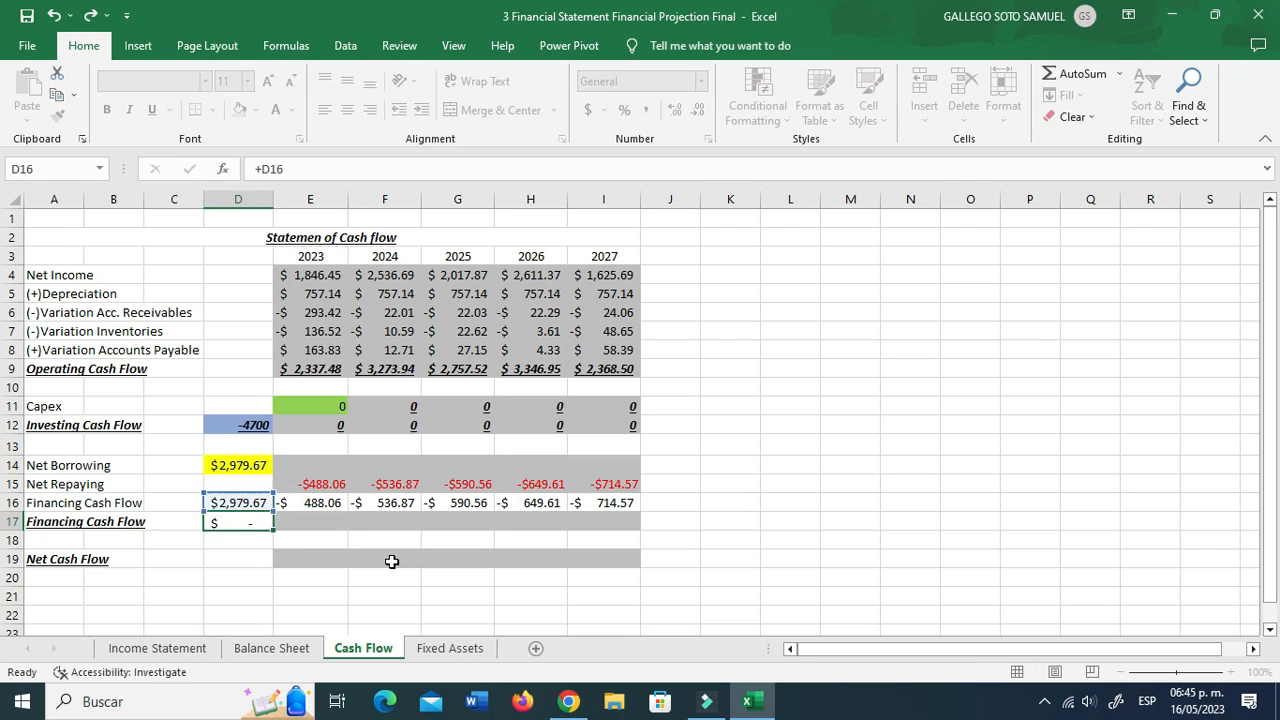
key(ctrl+Return)
drag(276, 531, 630, 531)
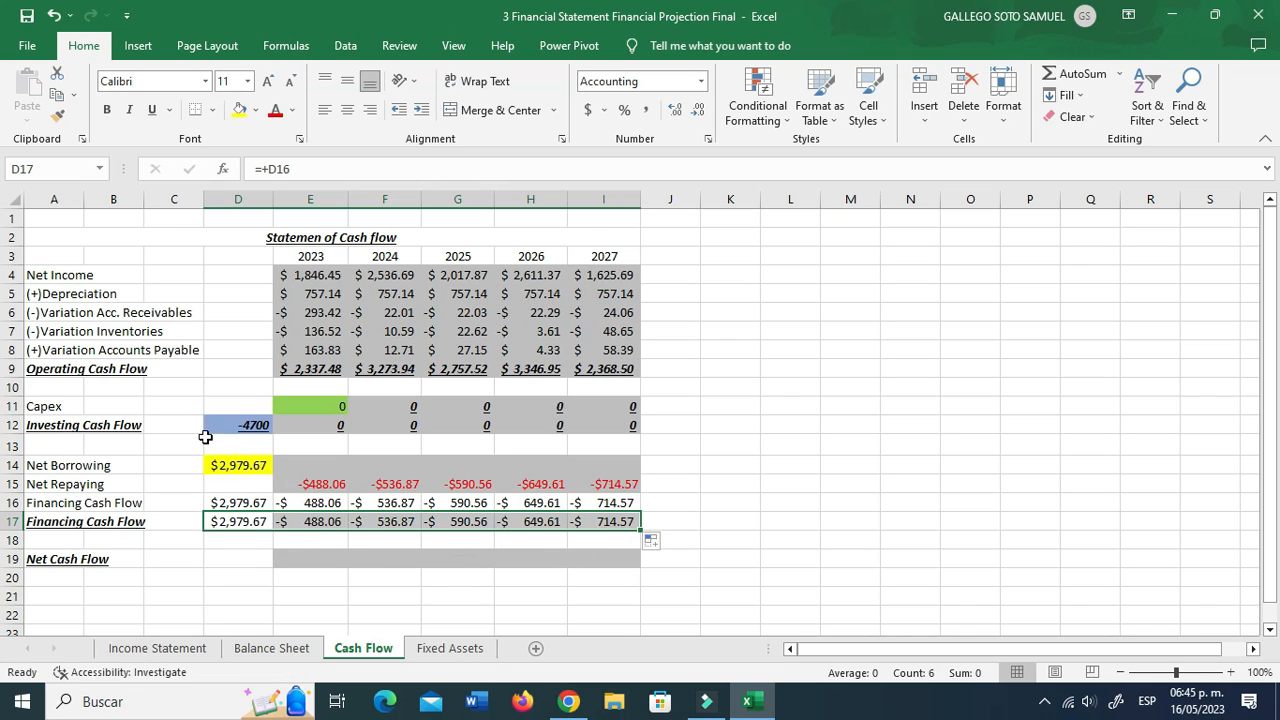
Step: Format the Financing Cash Flow totals in D17:I17 as bold, italic and underlined
click(107, 110)
click(129, 110)
click(152, 110)
click(310, 542)
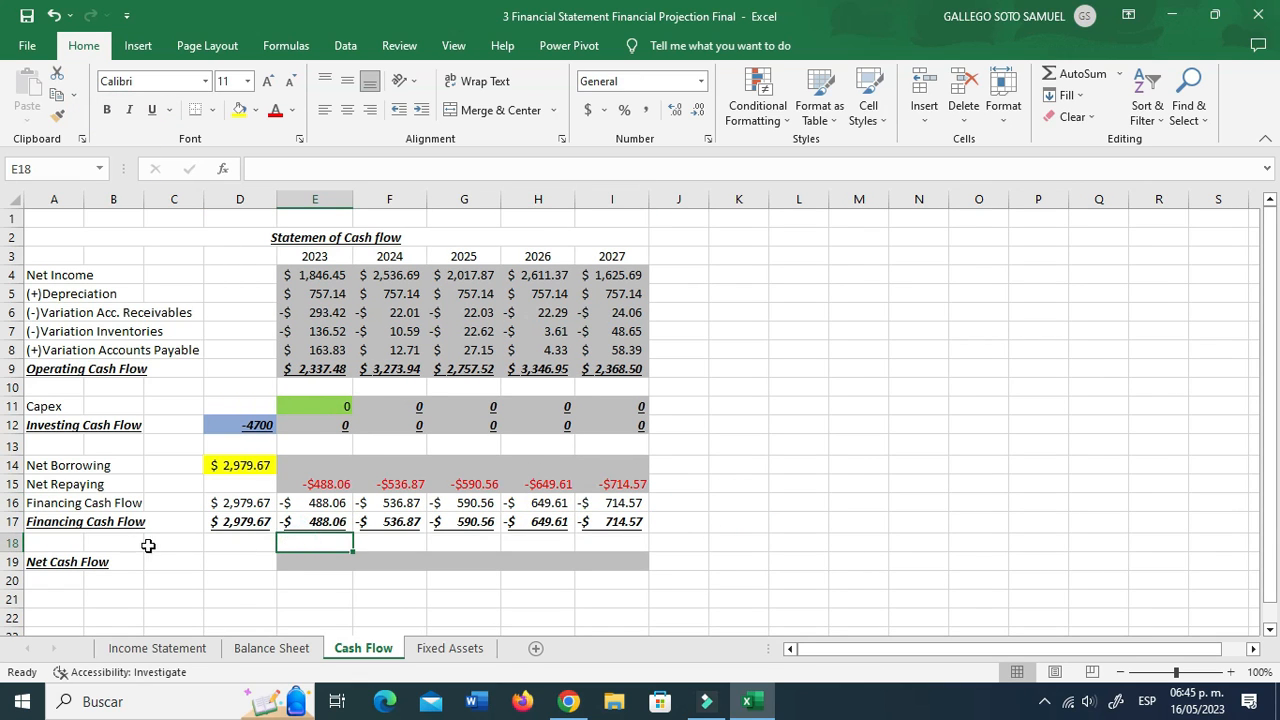
Step: Label cell A18, between Financing Cash Flow and Net Cash Flow, "Stockholders Equity"
click(222, 562)
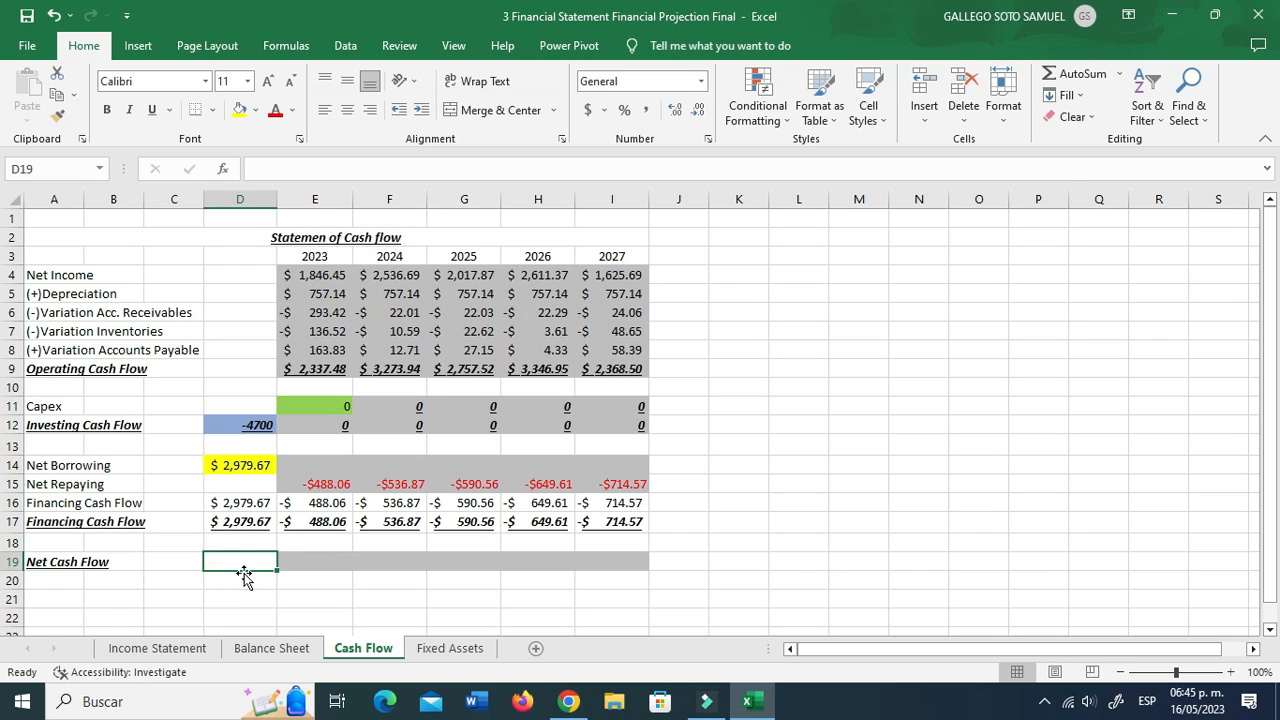
click(76, 542)
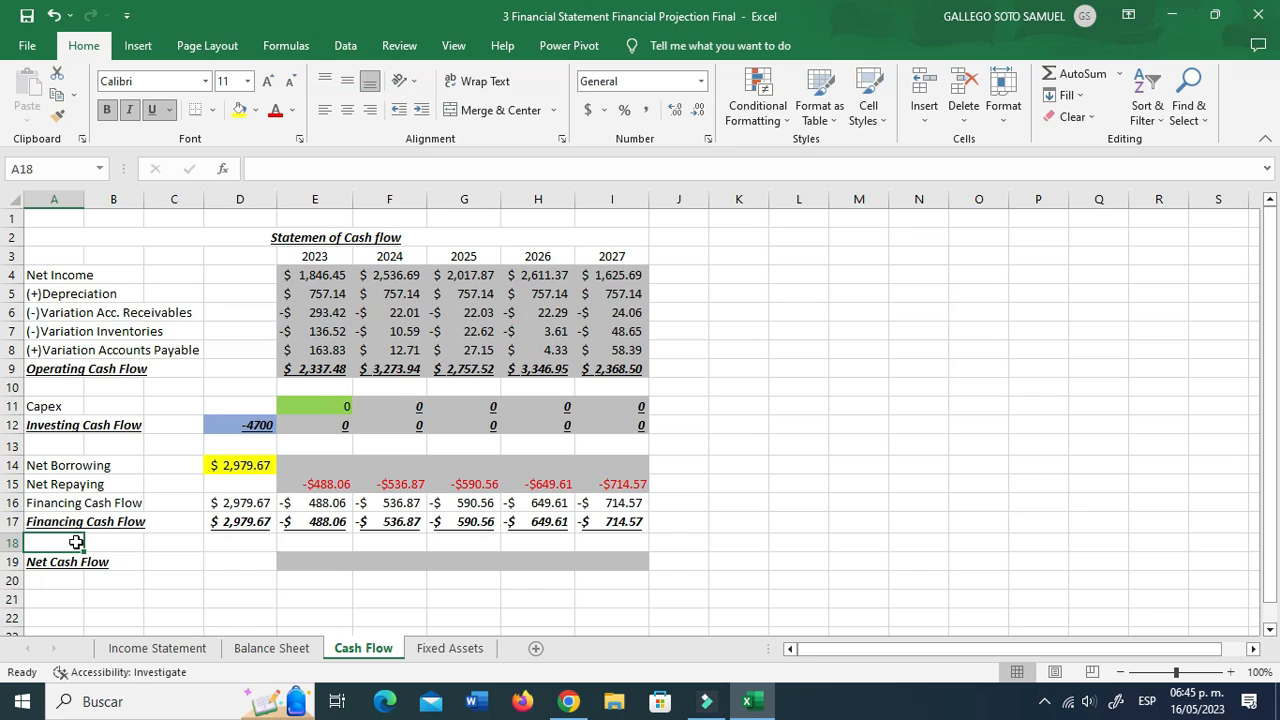
text(Stockholders)
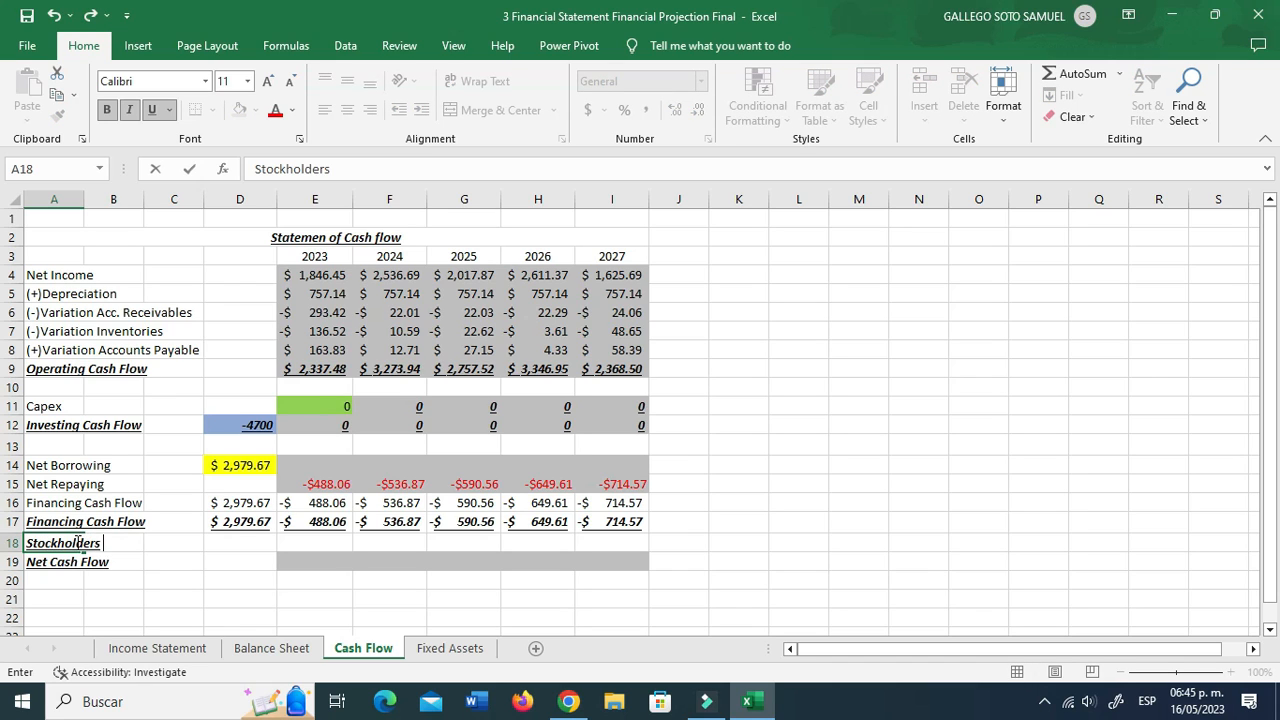
Step: Link the Stockholders Equity amount in Cash Flow D18 to cell D49 of the Balance Sheet sheet
key(Right)
key(Right)
key(Right)
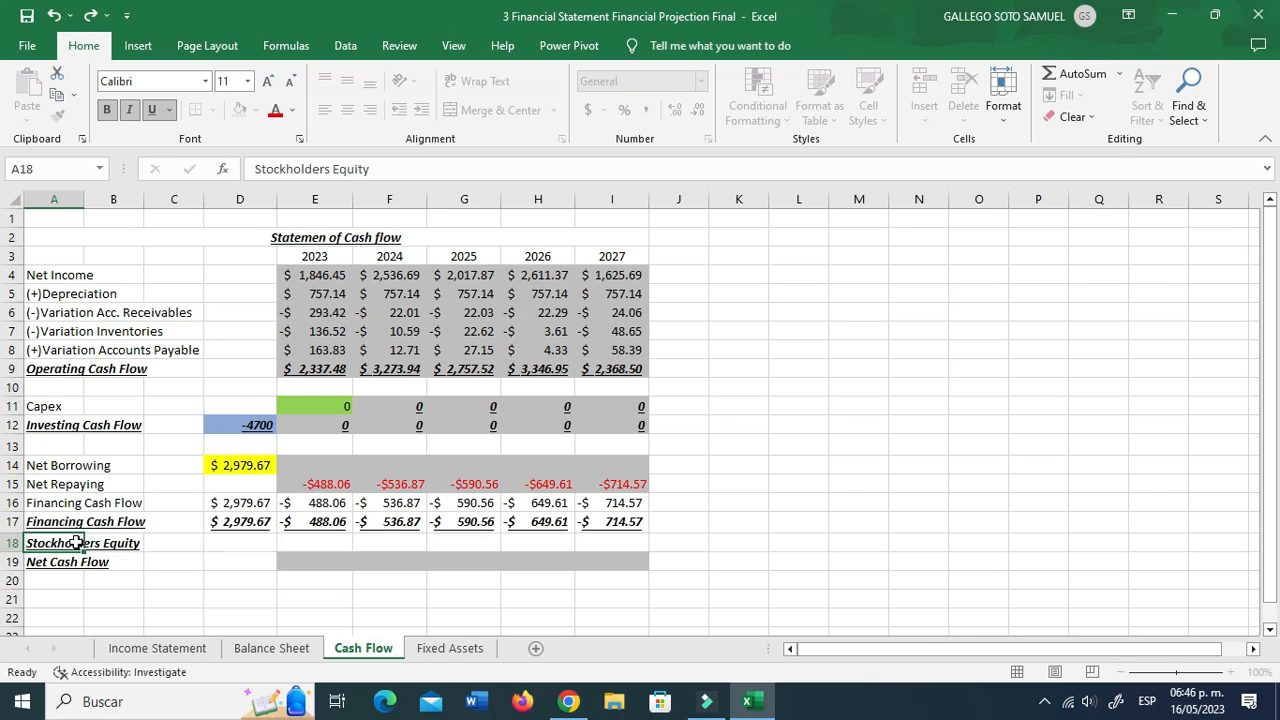
text(+)
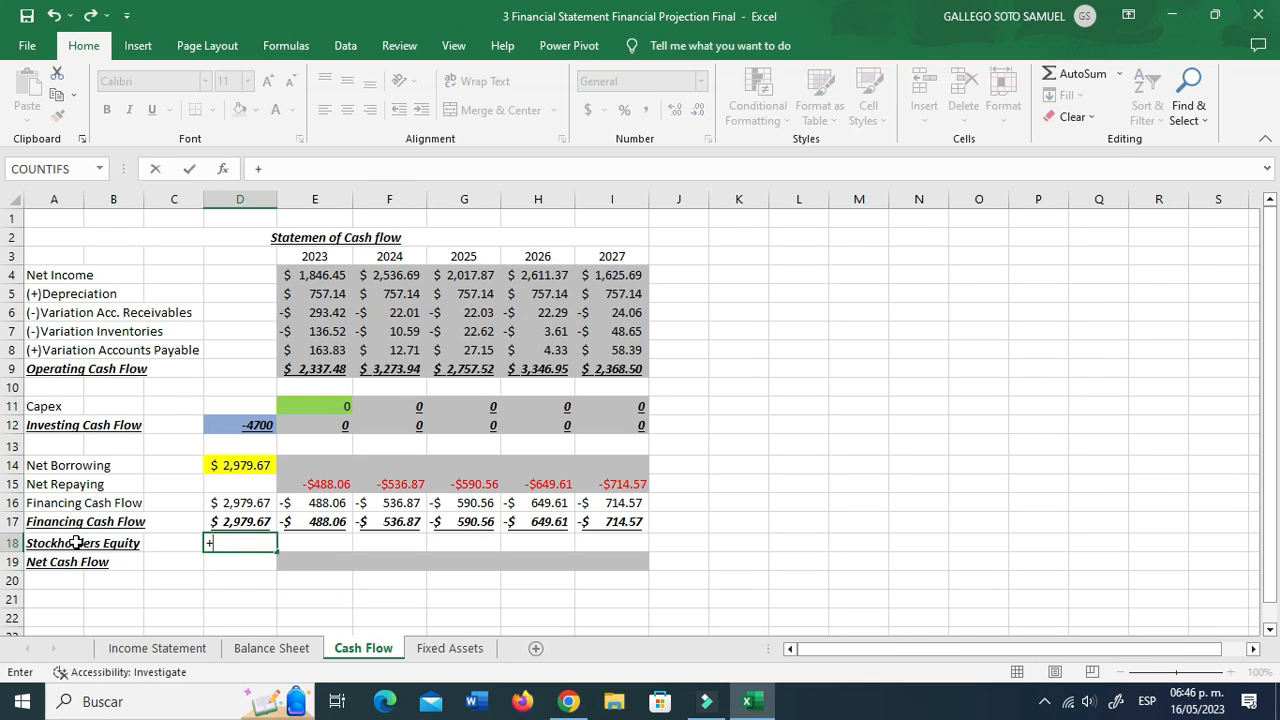
click(275, 648)
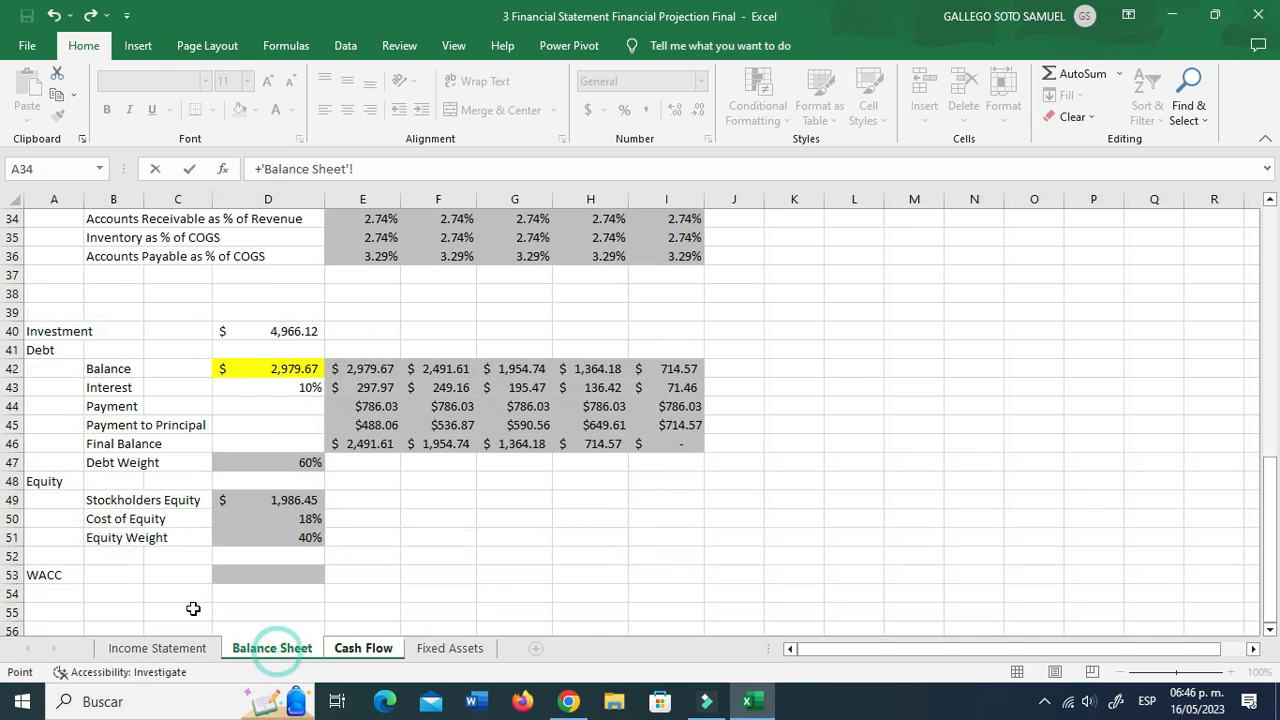
click(257, 499)
key(Return)
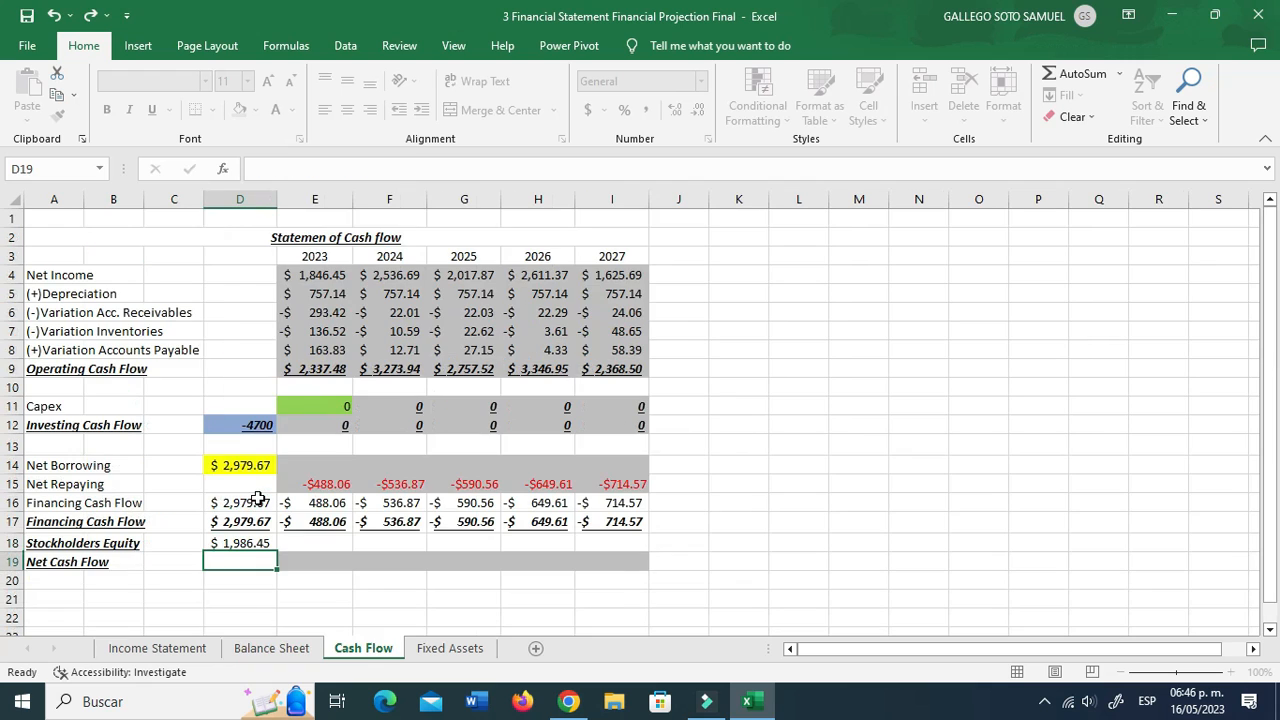
Step: Change the Stockholders Equity link in D18 to the negative reference =-'Balance Sheet'!D49
click(211, 543)
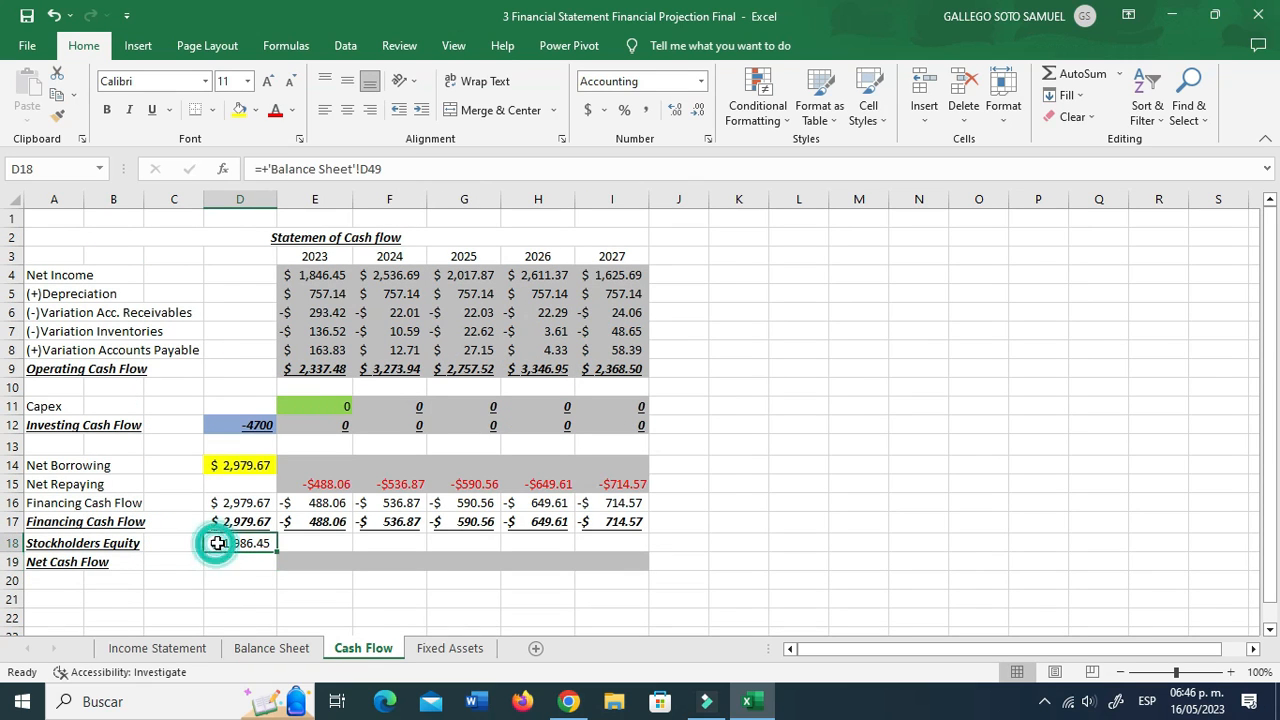
click(268, 169)
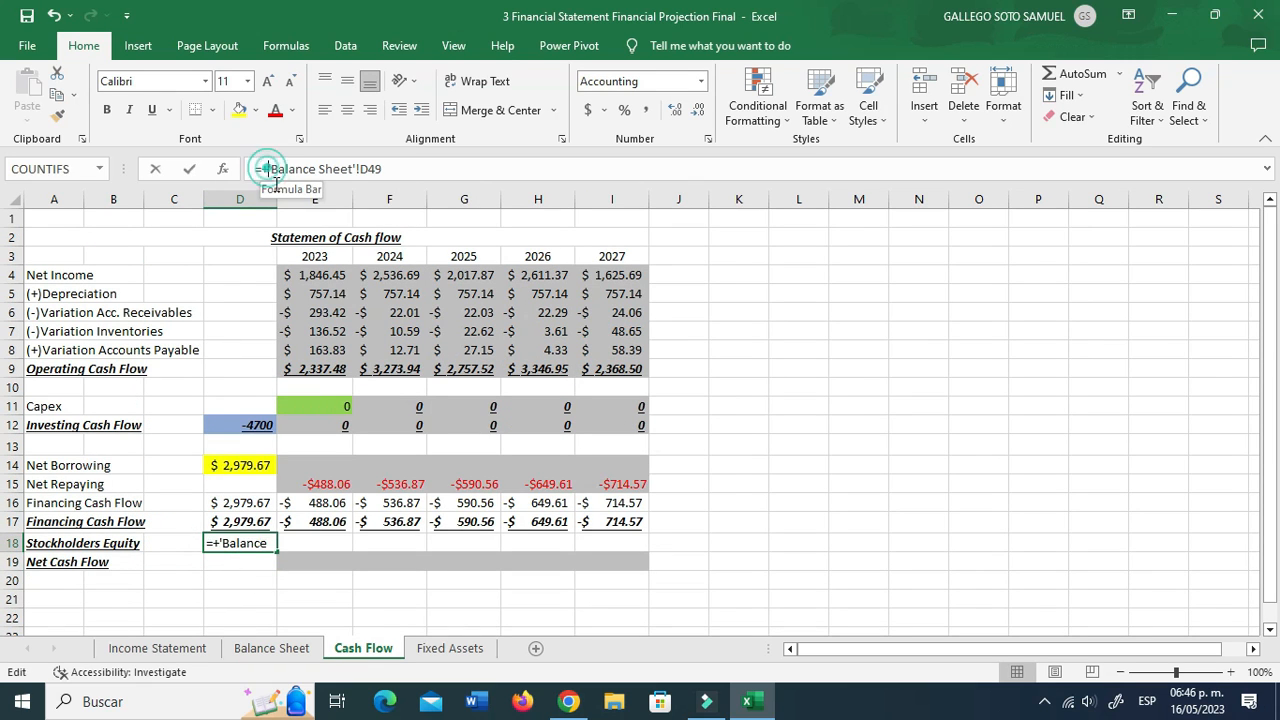
key(BackSpace)
text(-)
key(Return)
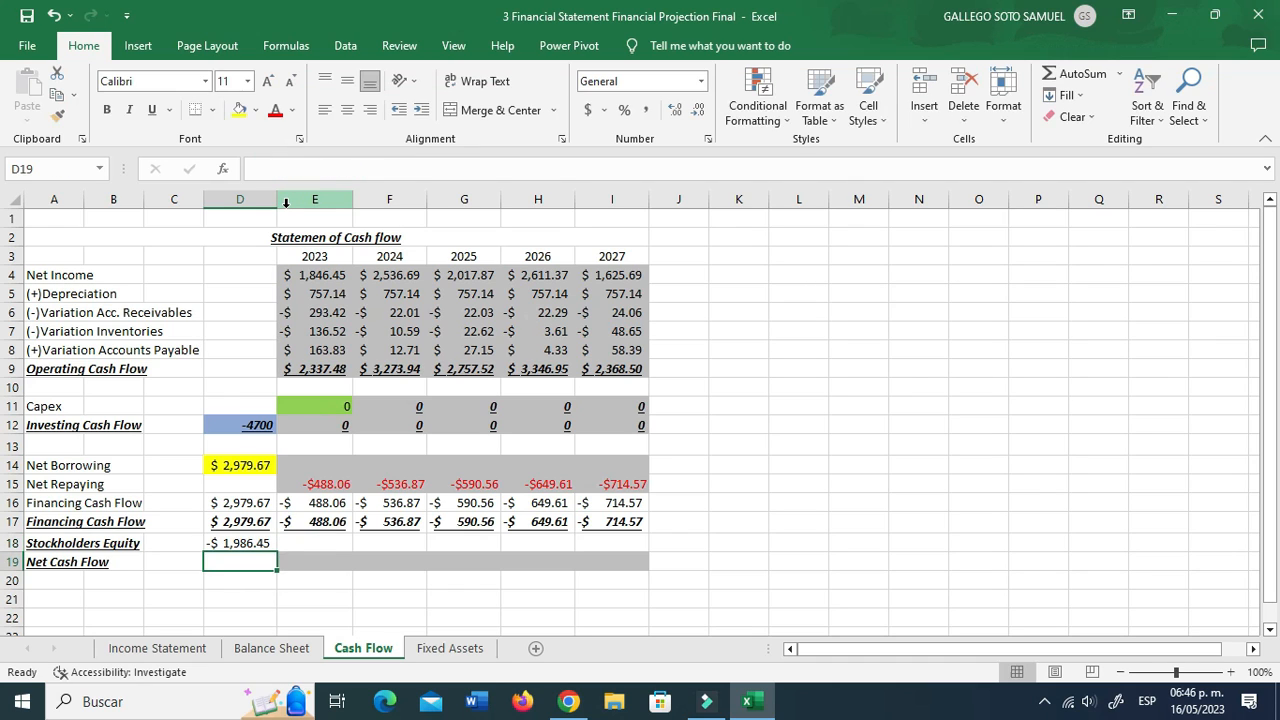
Step: Calculate Net Cash Flow in D19 as the sum of operating, investing, financing and equity flows: =+D9+D12+D17+D18
text(+D17)
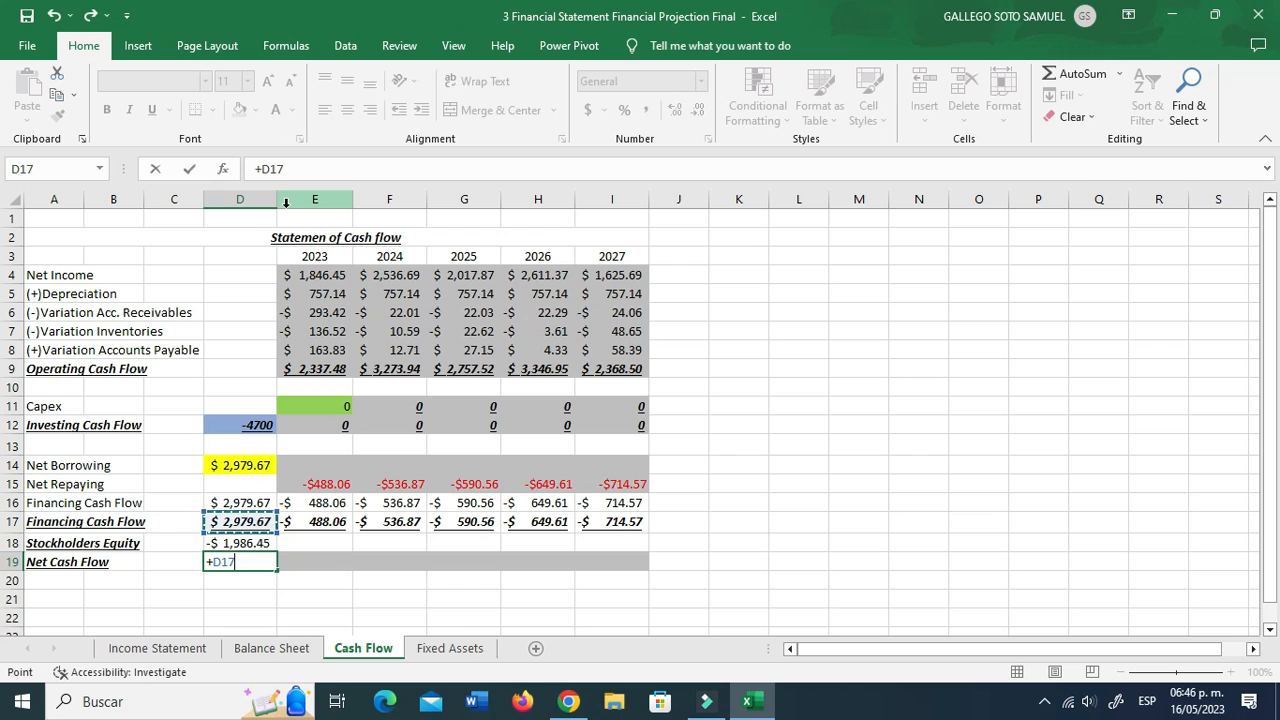
key(Up)
key(Up)
key(Up)
key(Up)
key(Up)
key(Up)
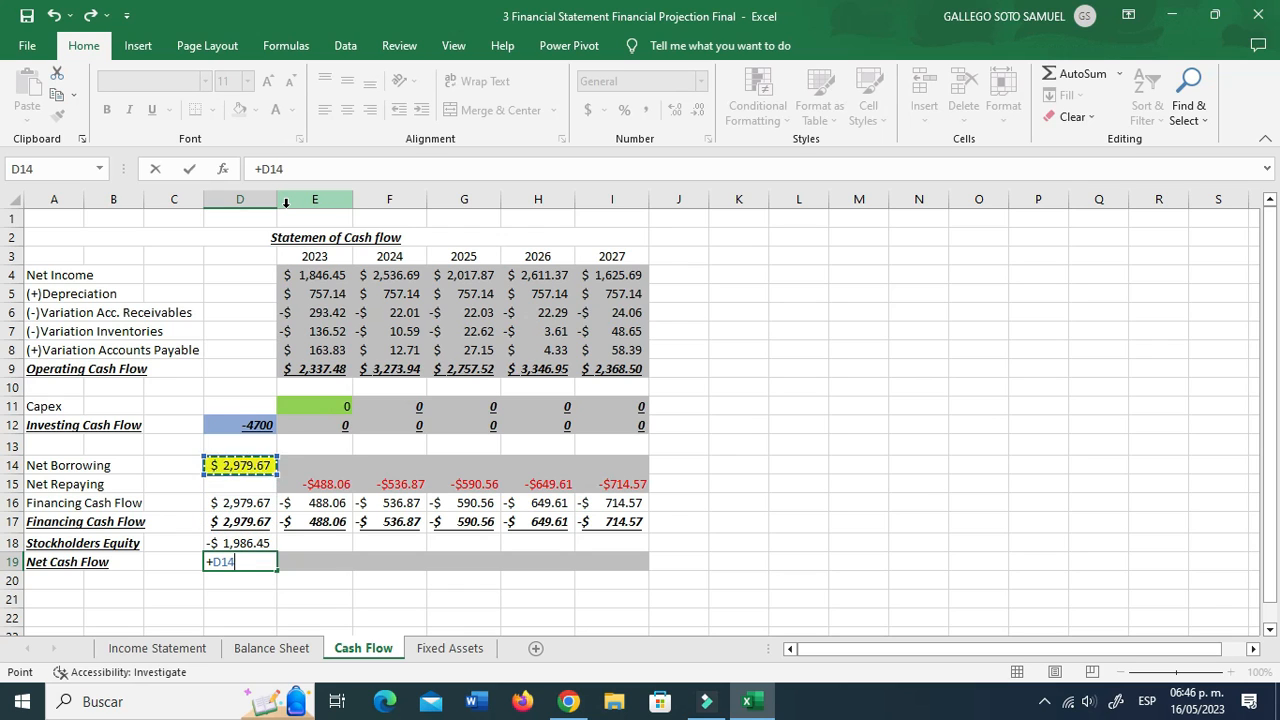
key(Up)
key(Up)
text(+)
key(Up)
key(Up)
key(Up)
key(Up)
key(Up)
key(Up)
key(Up)
text(+)
key(Up)
key(Up)
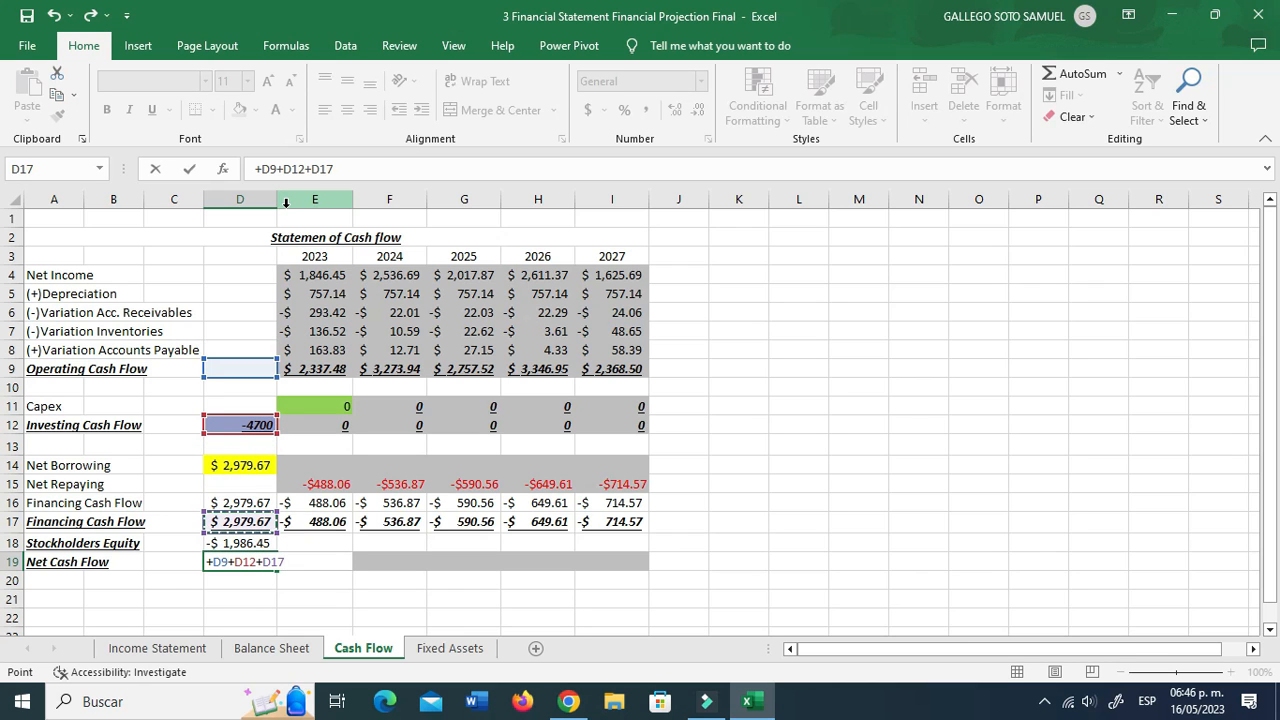
text(+)
key(Up)
key(ctrl+Return)
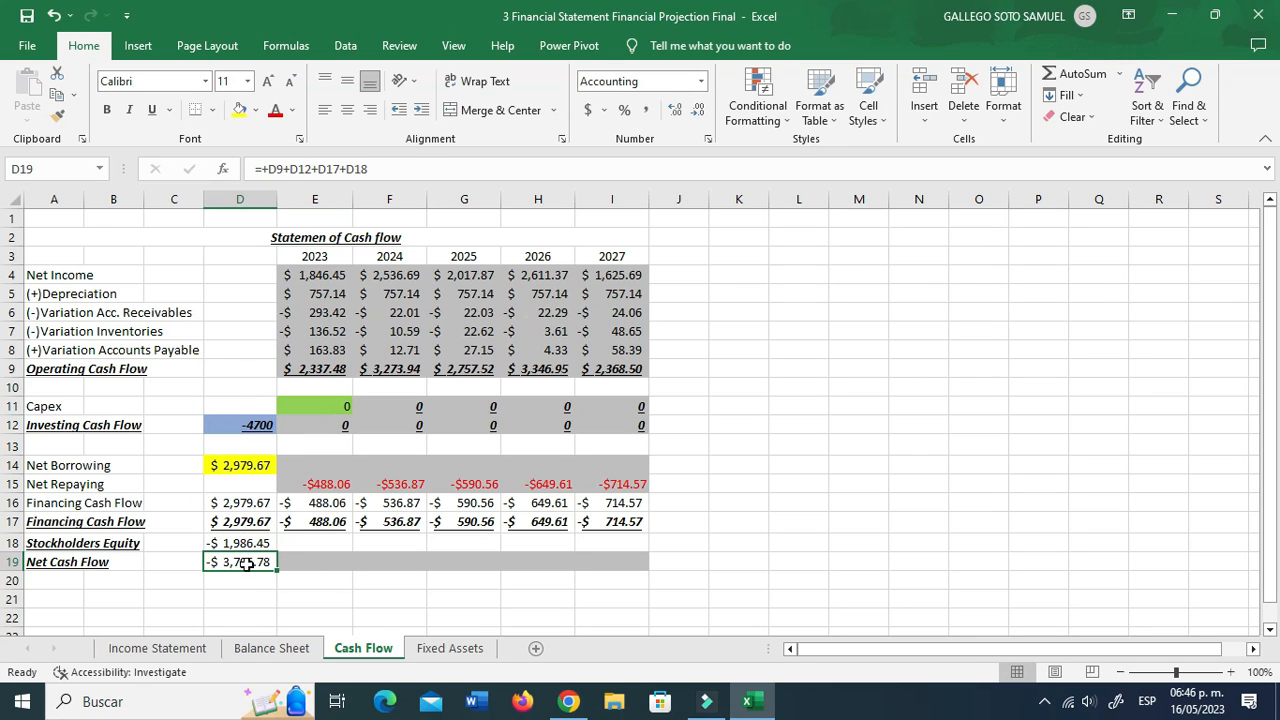
Step: Remove the minus sign from the Stockholders Equity formula in D18 so it reads ='Balance Sheet'!D49
click(244, 545)
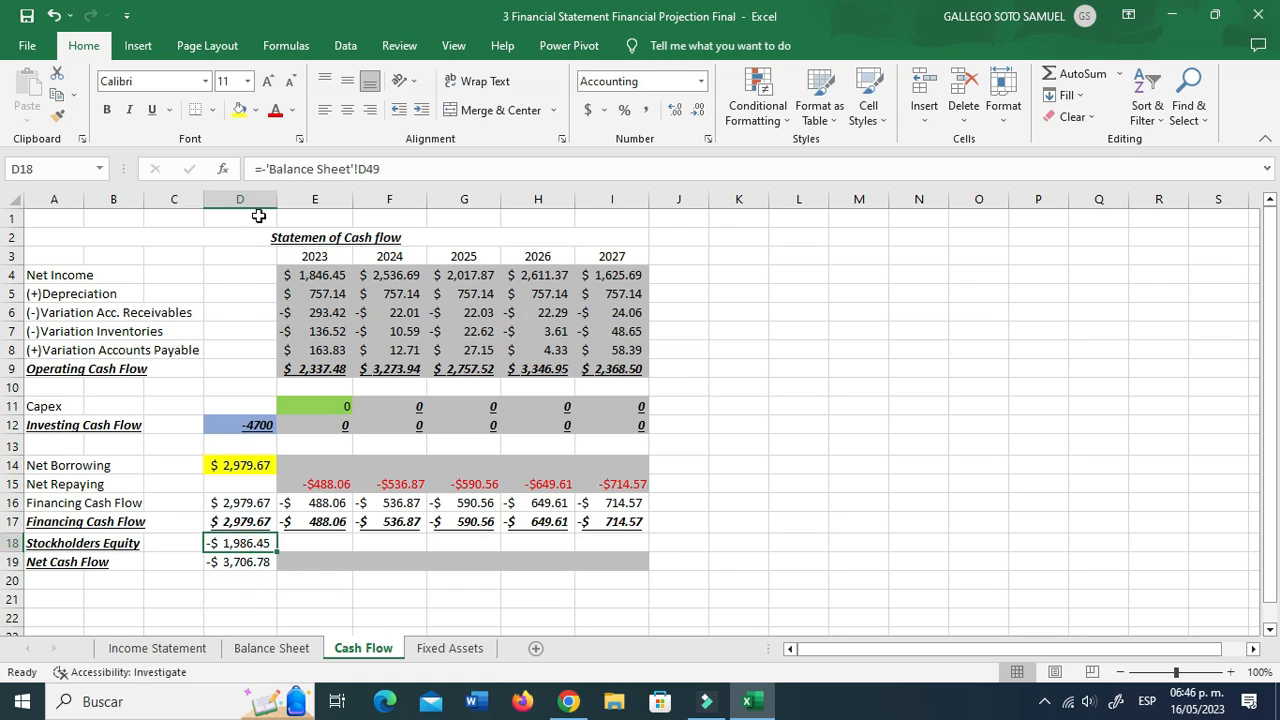
click(267, 167)
key(BackSpace)
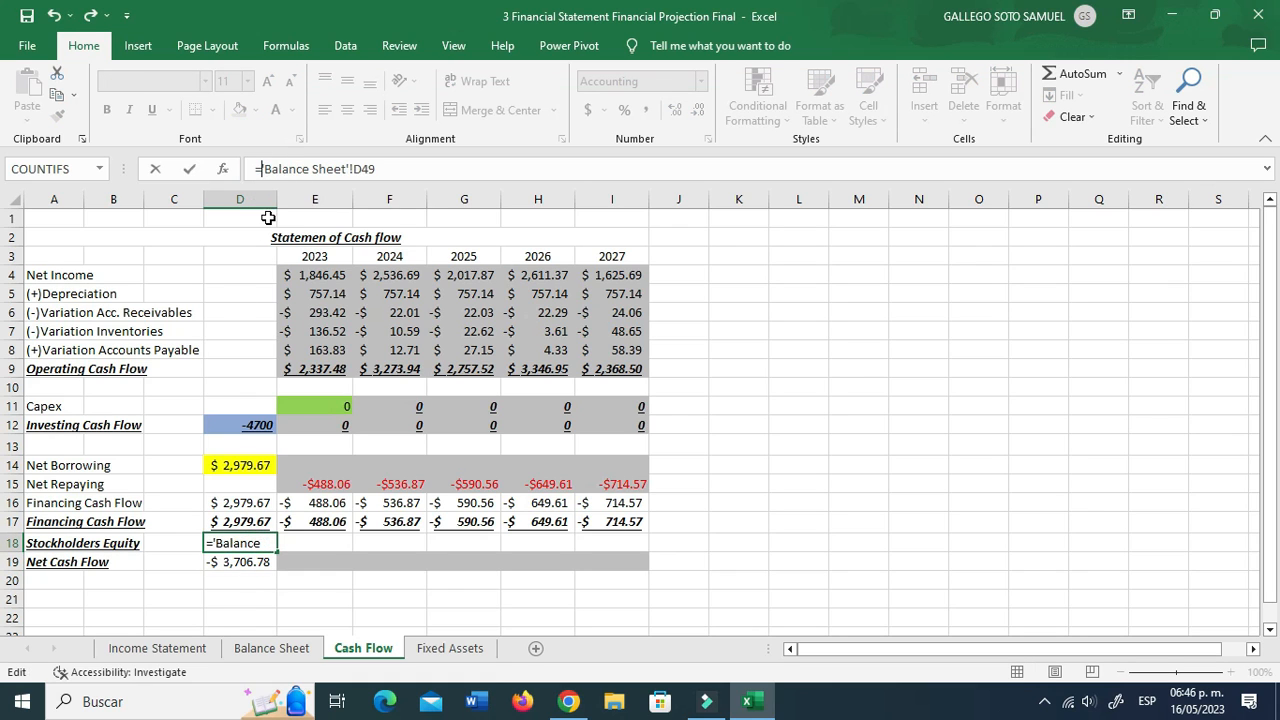
key(Return)
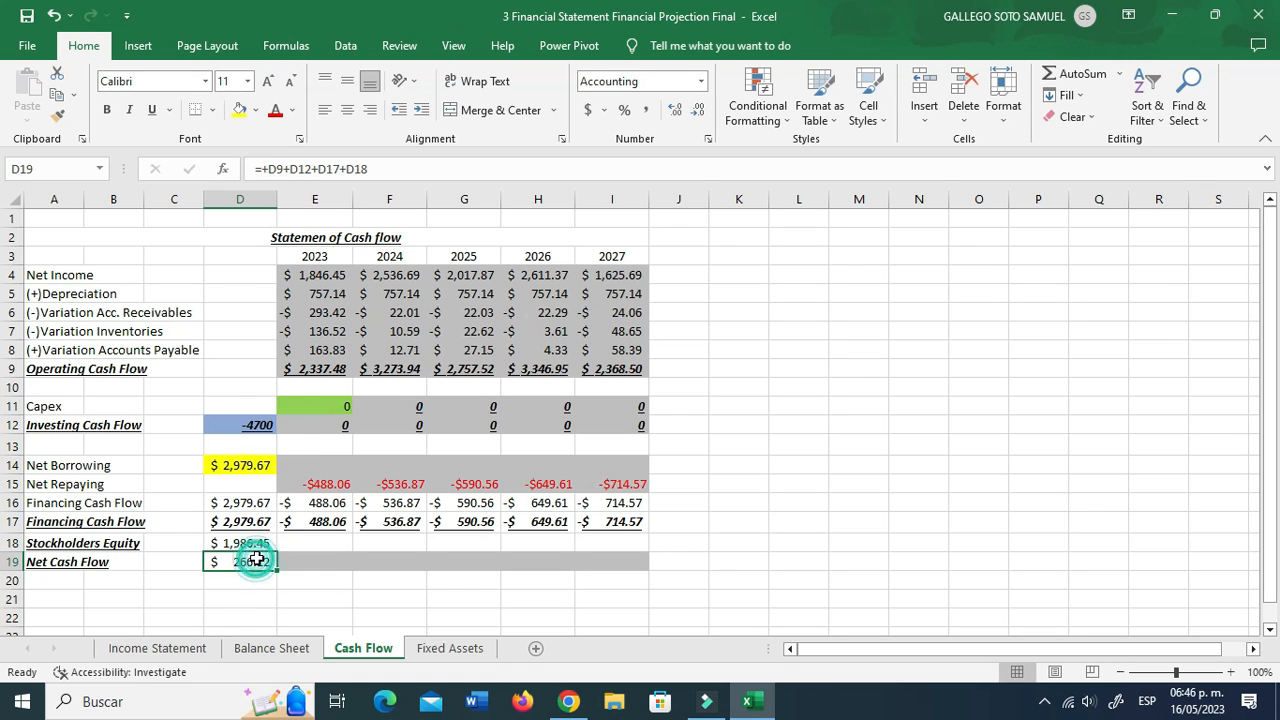
Step: Compare the 2022 Cash n Equivalents in D4 of the Balance Sheet with the Net Cash Flow in Cash Flow D19
click(277, 648)
scroll(286, 490, up, 9)
scroll(285, 478, up, 2)
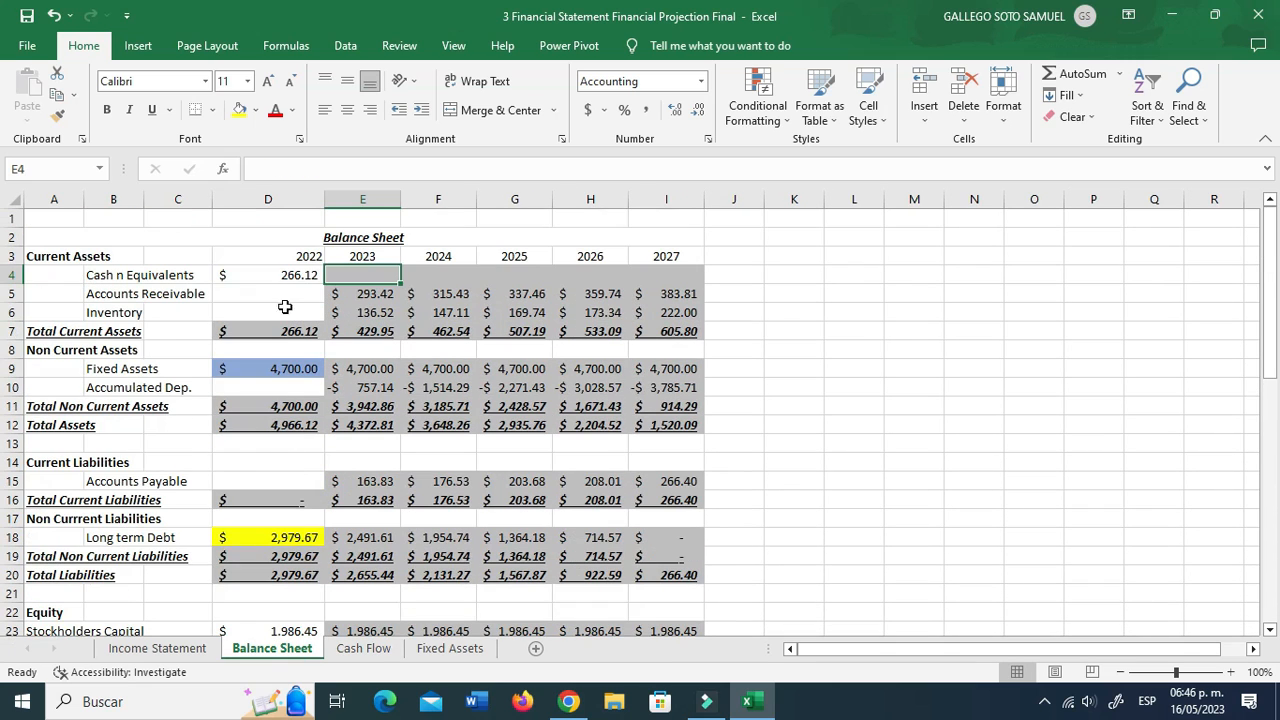
click(283, 277)
scroll(288, 520, down, 3)
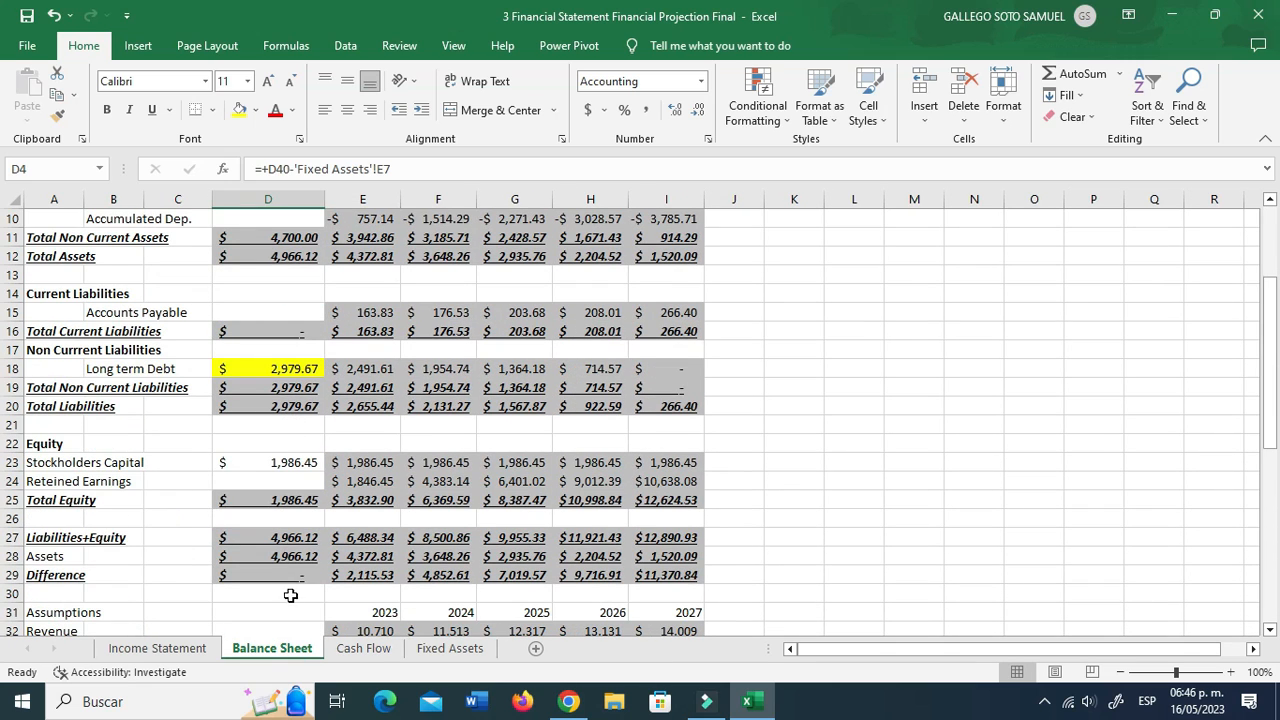
click(373, 658)
click(306, 594)
click(258, 562)
Step: Link the 2022 Cash n Equivalents in Balance Sheet D4 to Net Cash Flow with +'Cash Flow'!D19 and review the balance check
click(293, 648)
scroll(246, 403, up, 3)
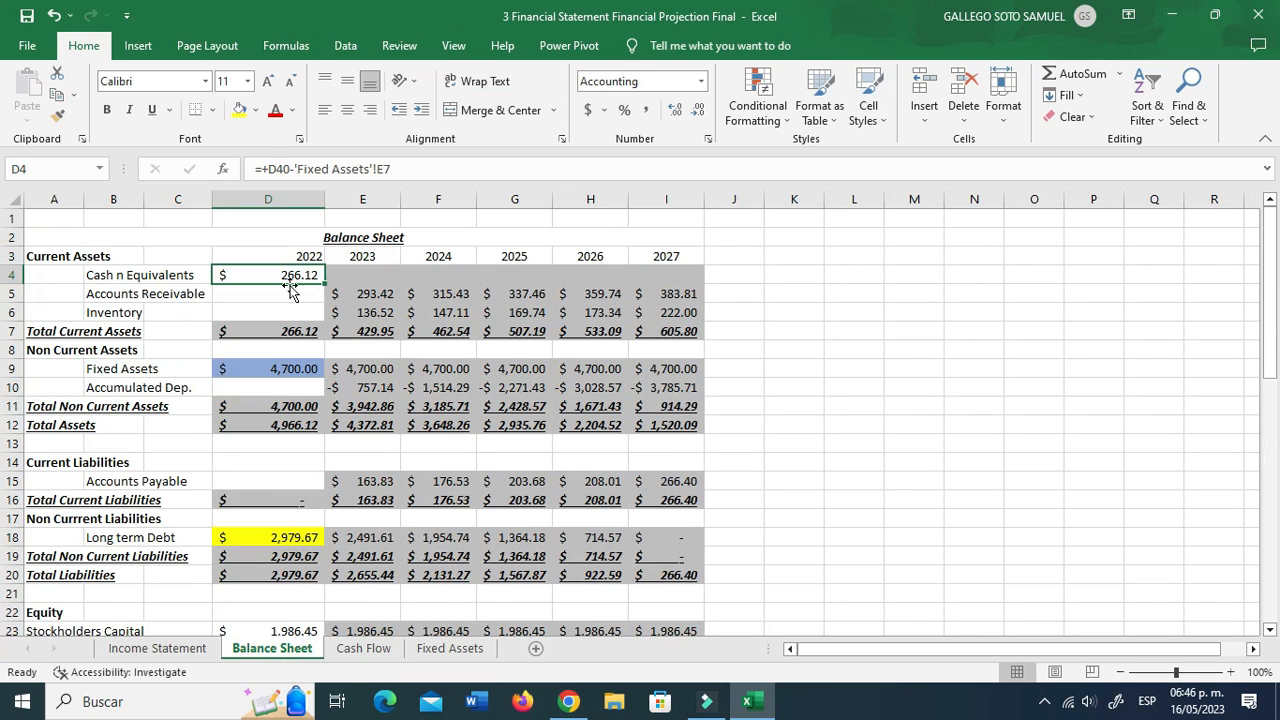
text(+)
scroll(312, 302, down, 1)
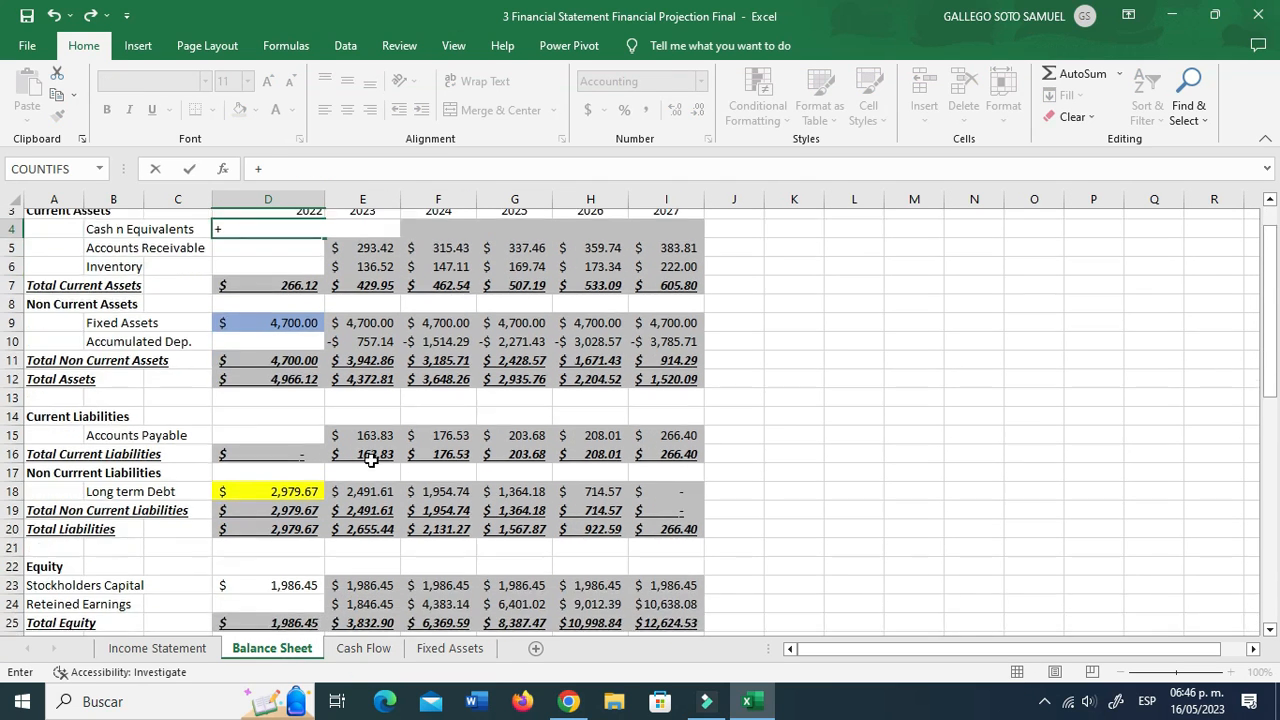
click(365, 650)
click(251, 563)
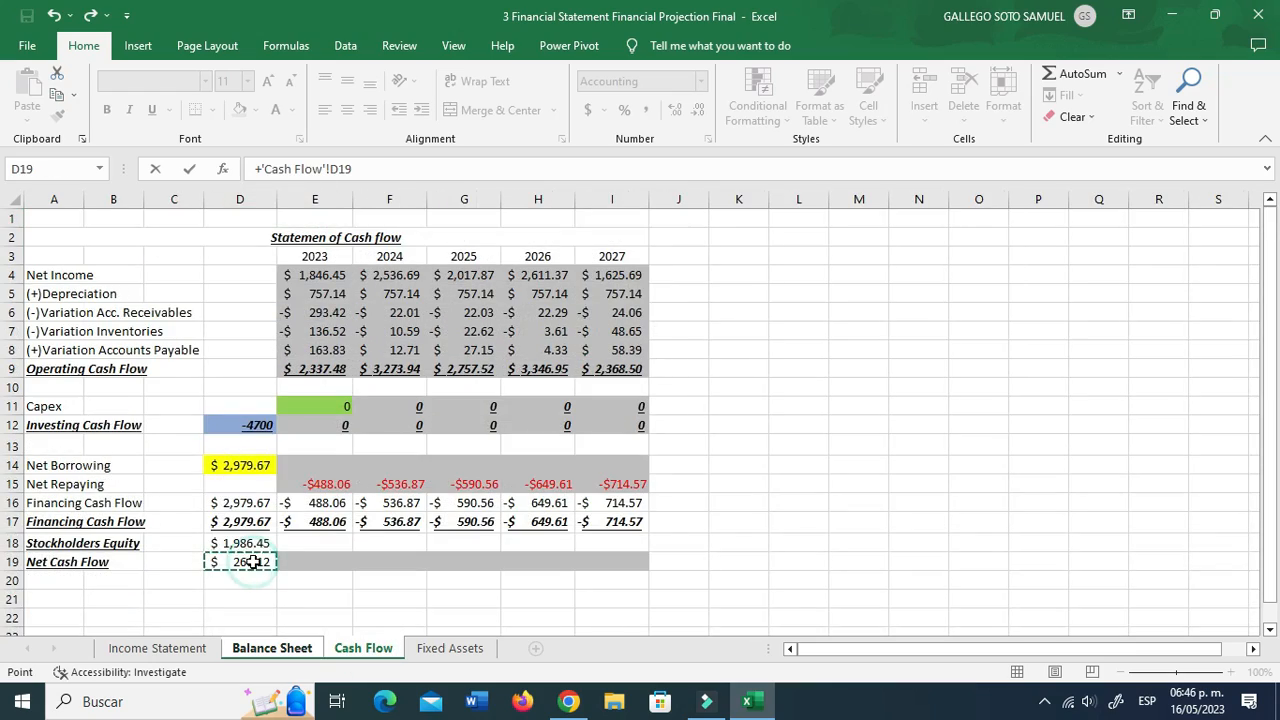
key(Return)
scroll(253, 562, up, 1)
scroll(253, 562, down, 7)
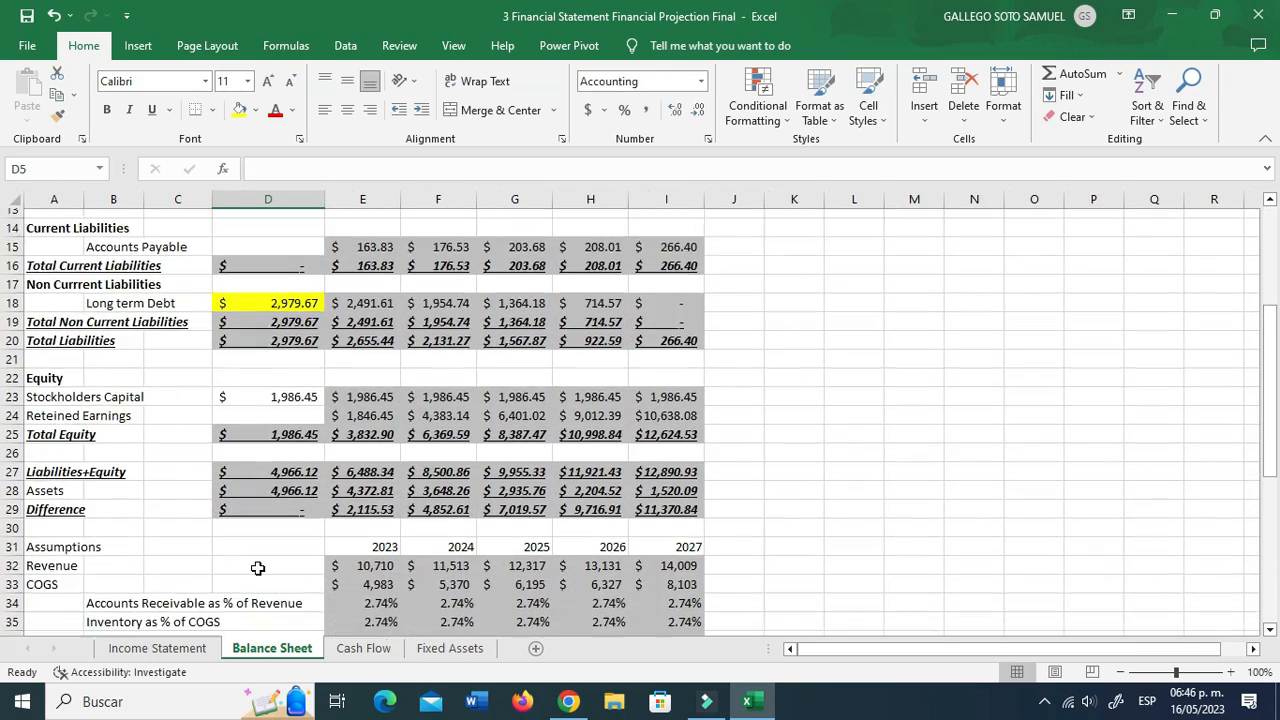
scroll(266, 569, up, 2)
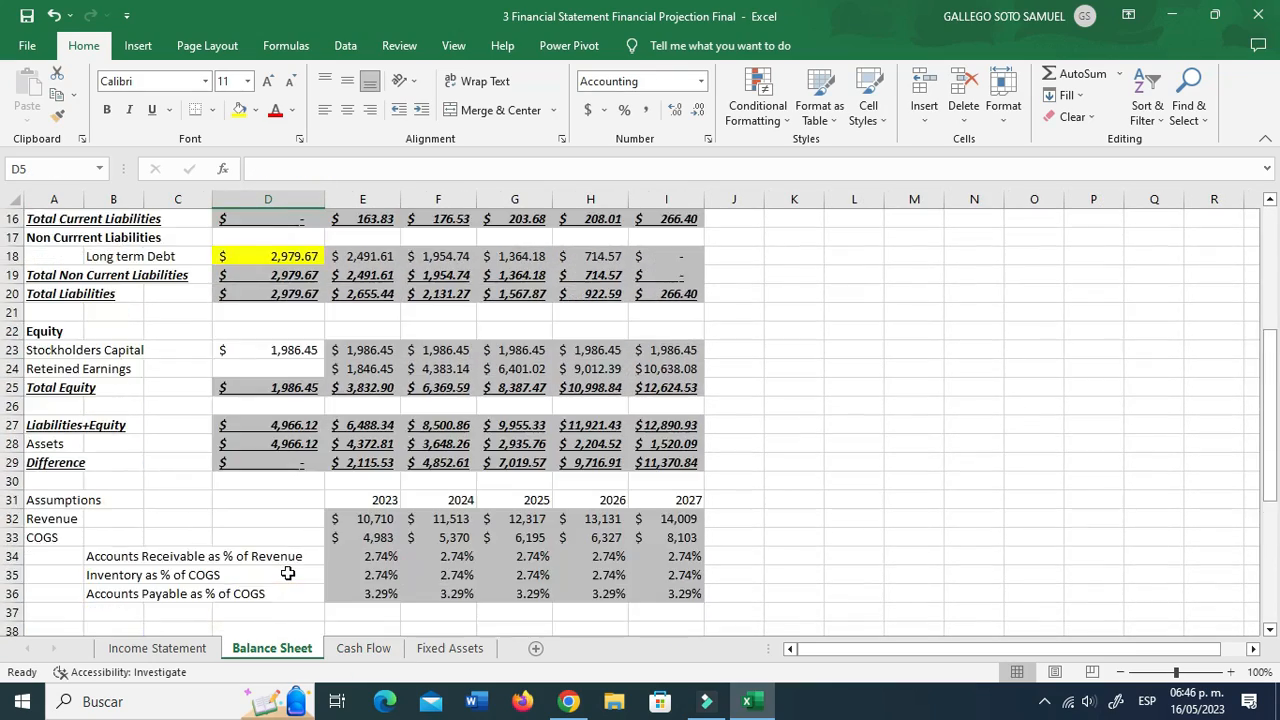
Step: Copy the Net Cash Flow formula from Cash Flow D19 across to 2027 in I19
click(366, 648)
click(329, 580)
click(312, 558)
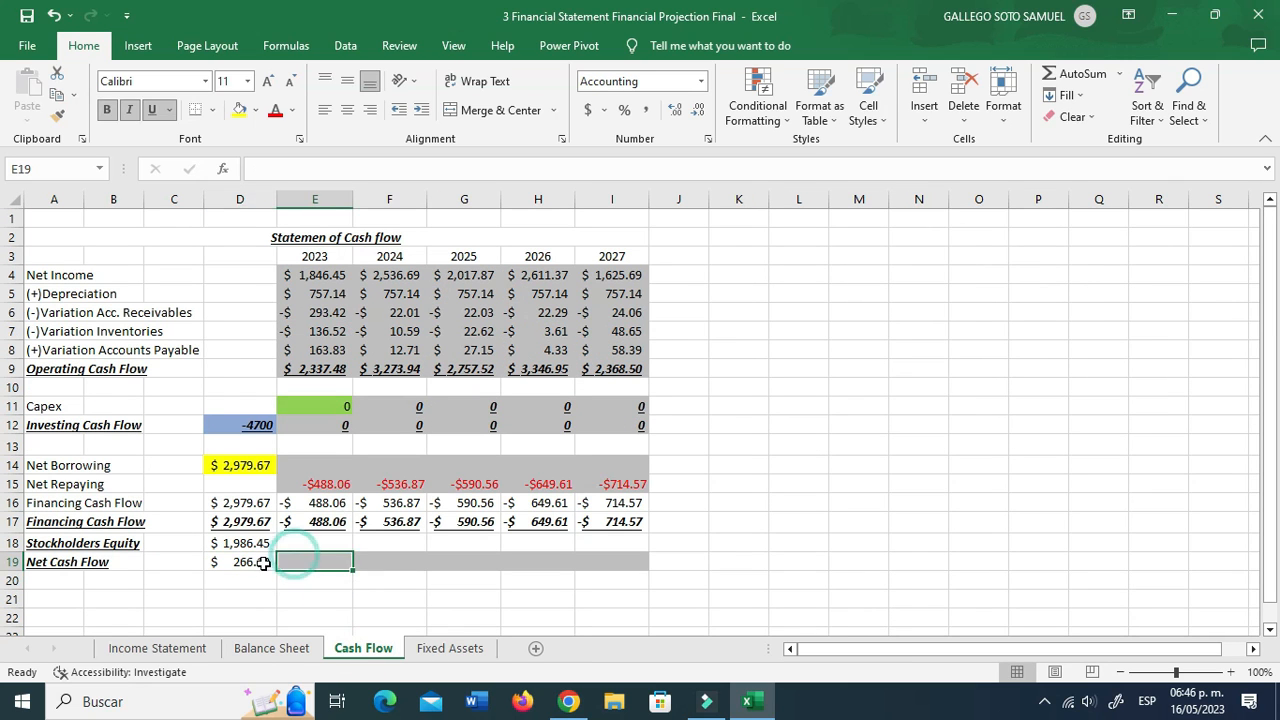
click(257, 561)
drag(275, 570, 640, 568)
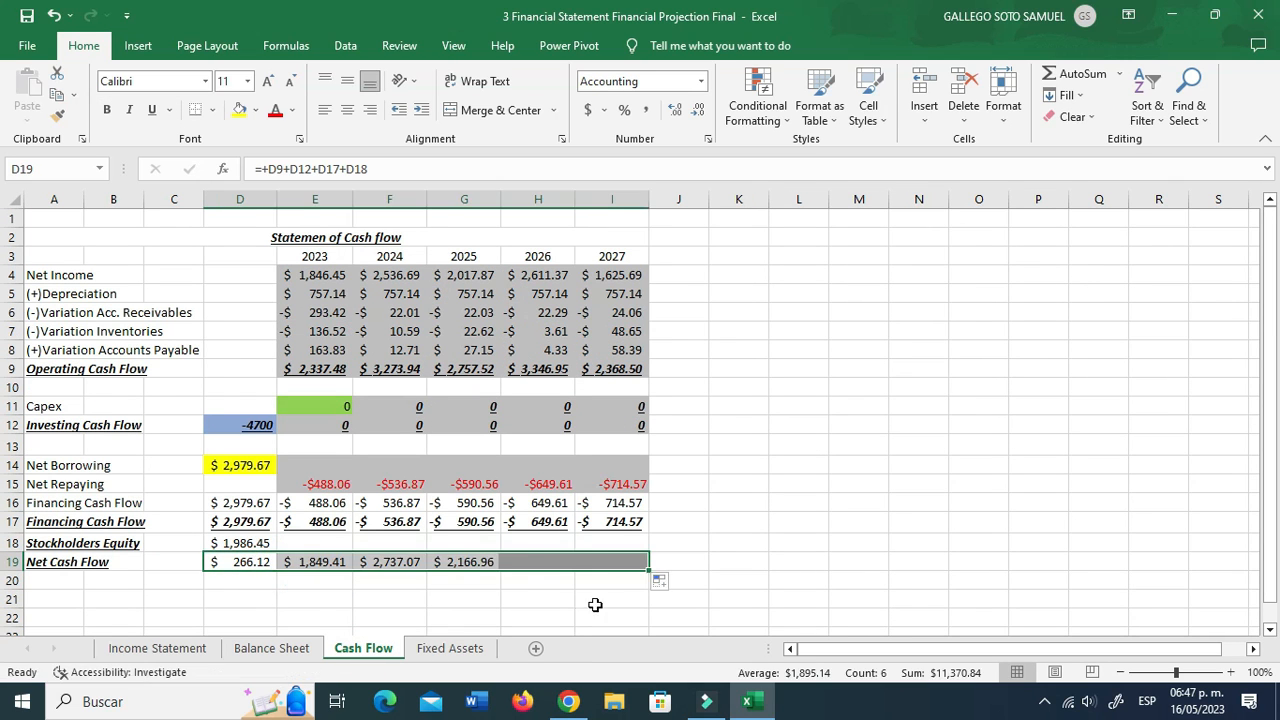
Step: Inspect the cell references of the copied Net Cash Flow formulas in E19 through H19
double_click(337, 563)
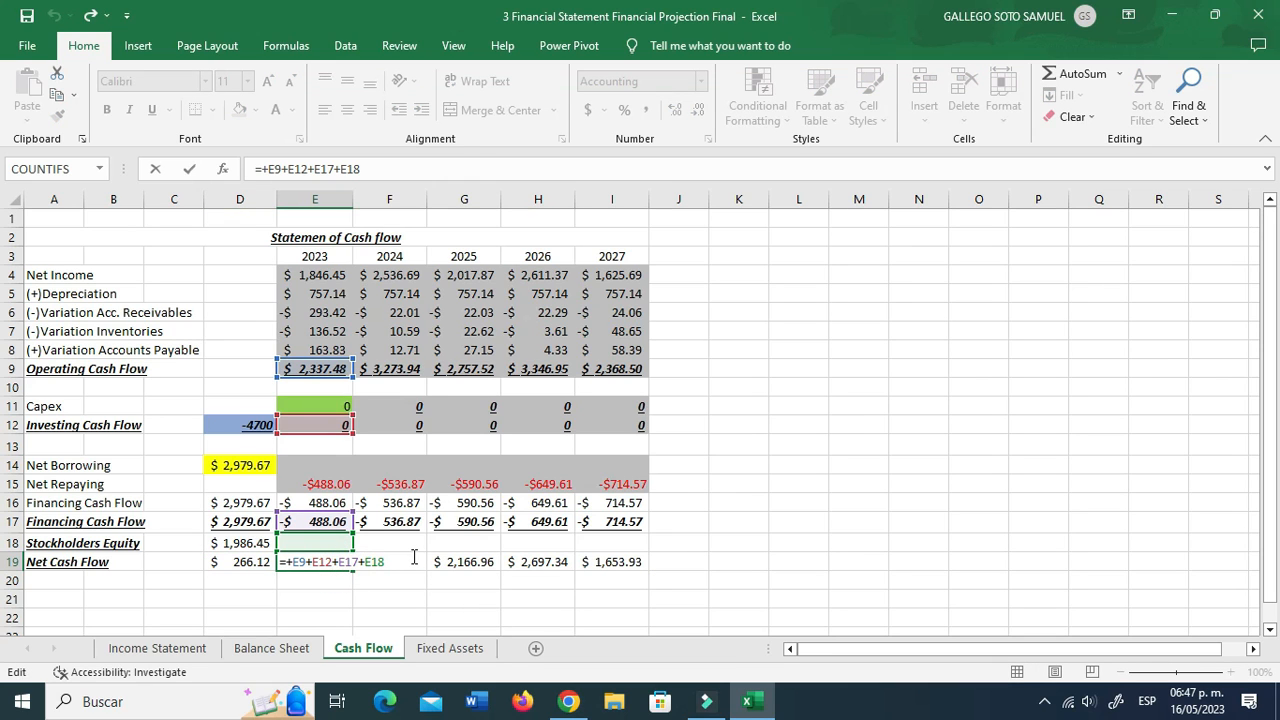
key(Escape)
double_click(415, 562)
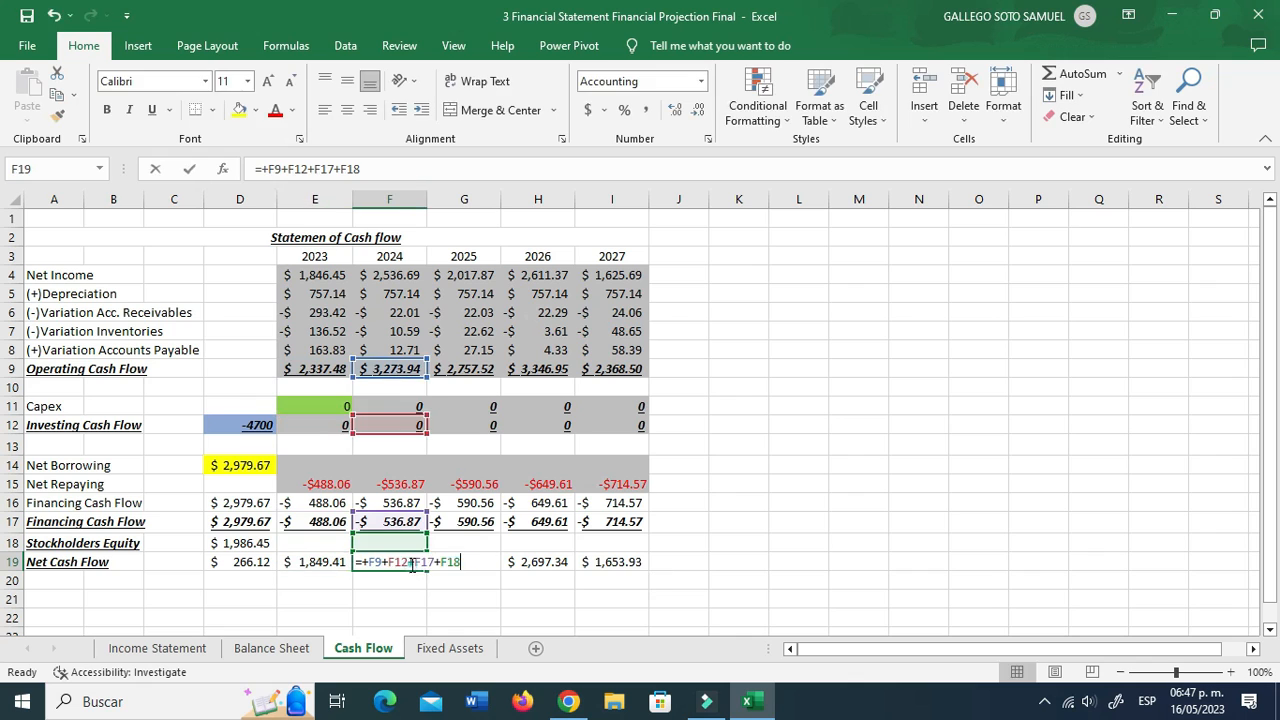
key(Escape)
double_click(469, 563)
key(Escape)
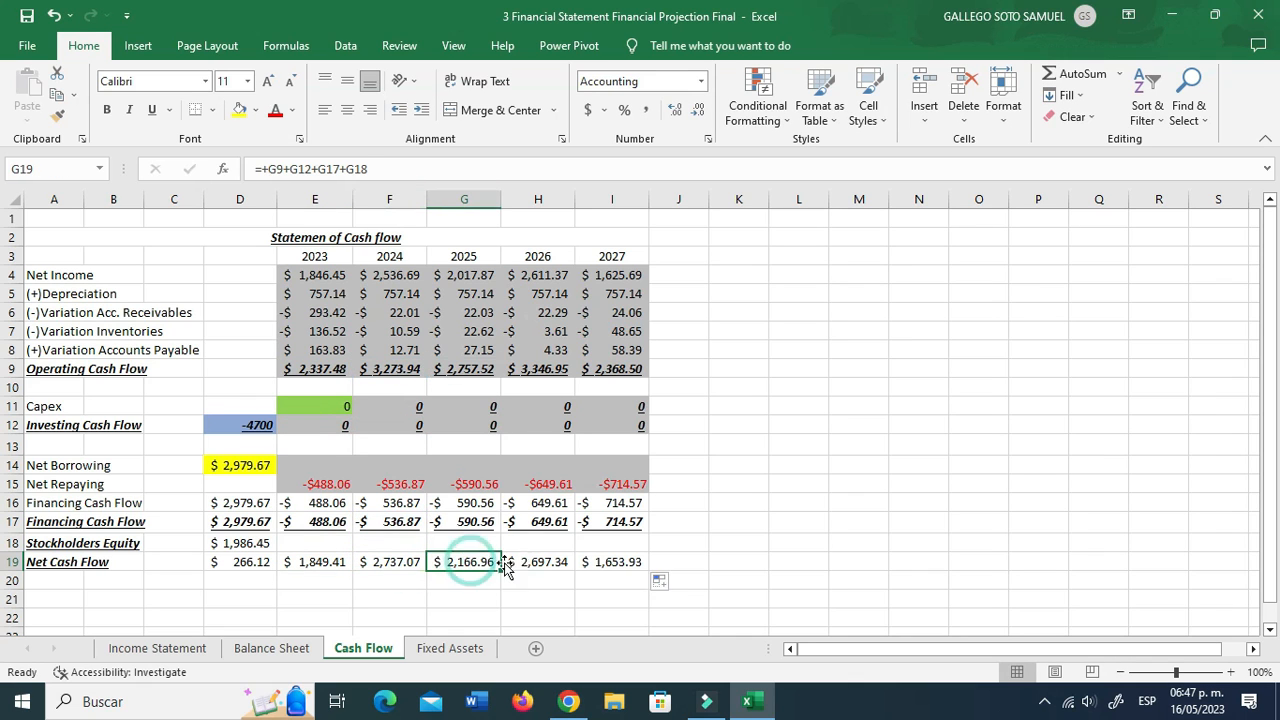
double_click(535, 563)
key(Escape)
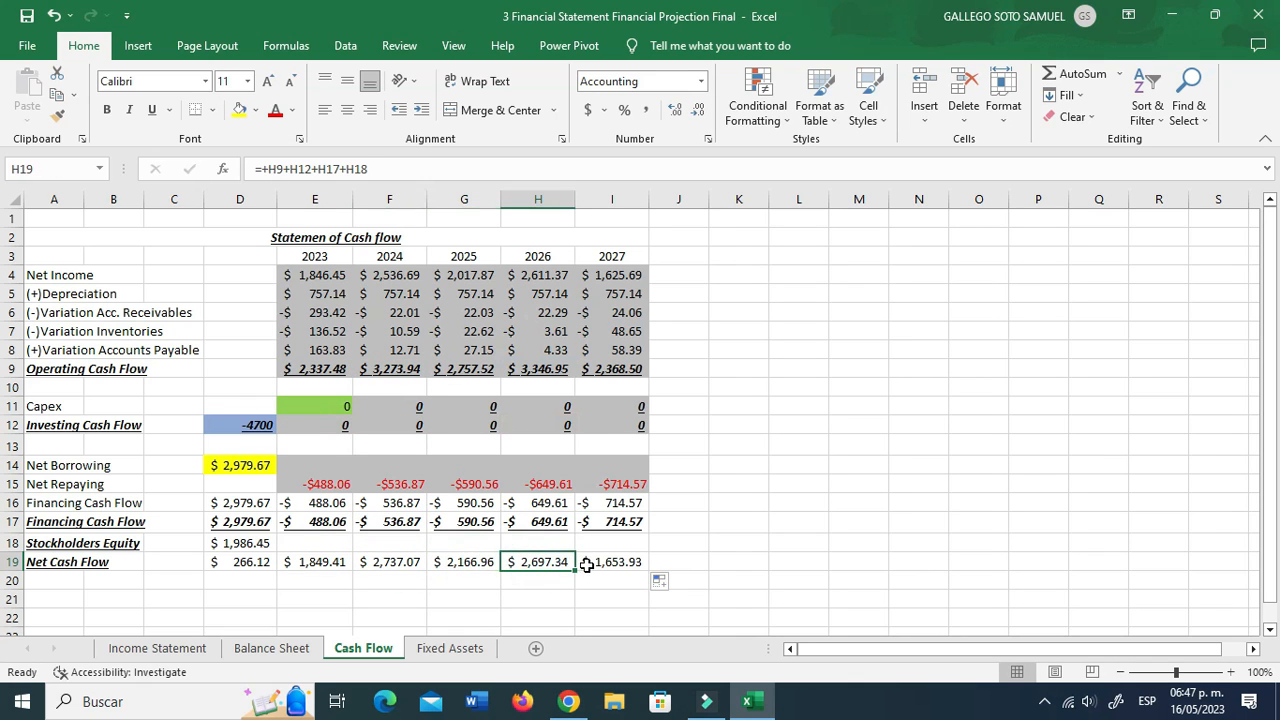
double_click(312, 562)
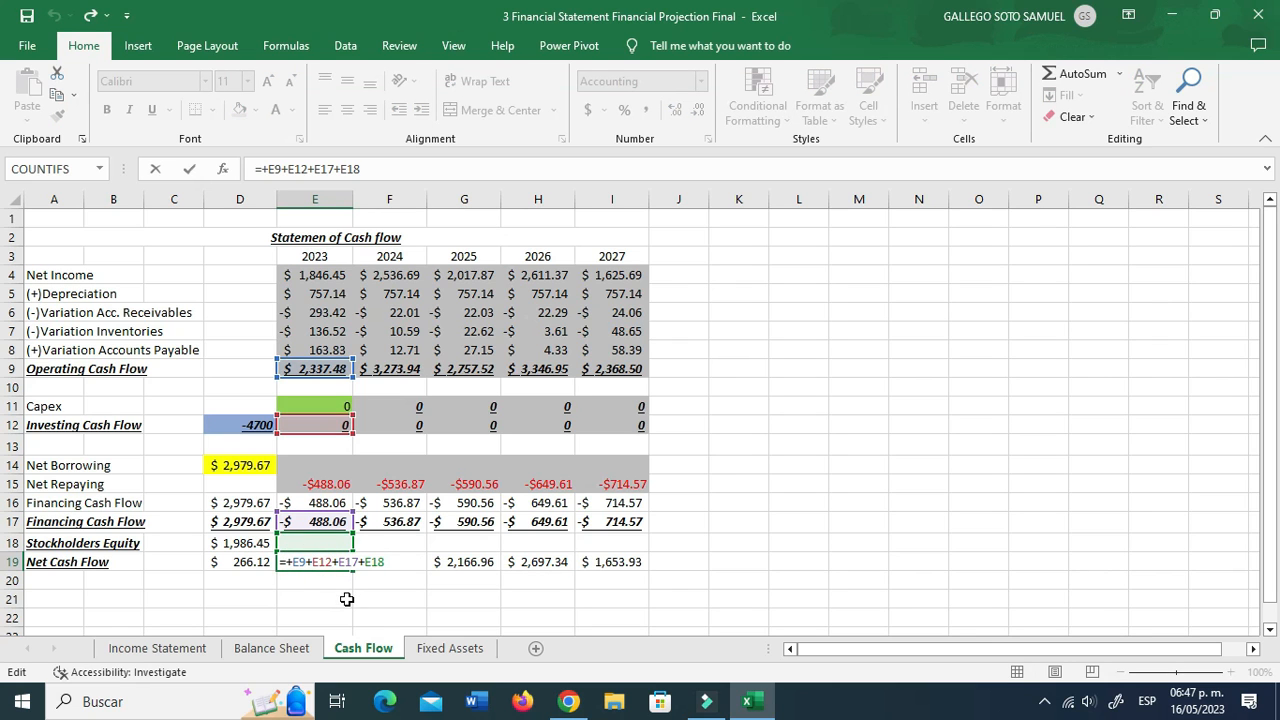
key(Escape)
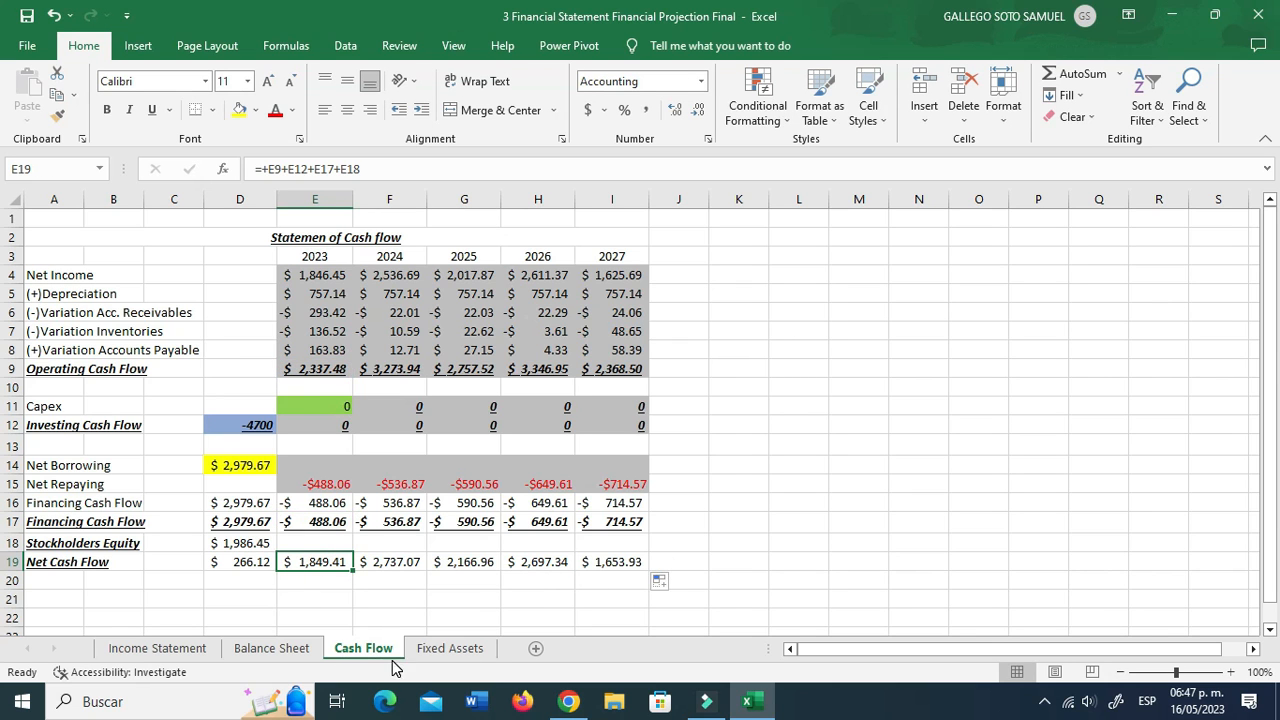
Step: Set the 2023 Cash n Equivalents in Balance Sheet E4 to +D4+'Cash Flow'!E19 and check the Difference in E29
click(271, 648)
scroll(305, 530, up, 5)
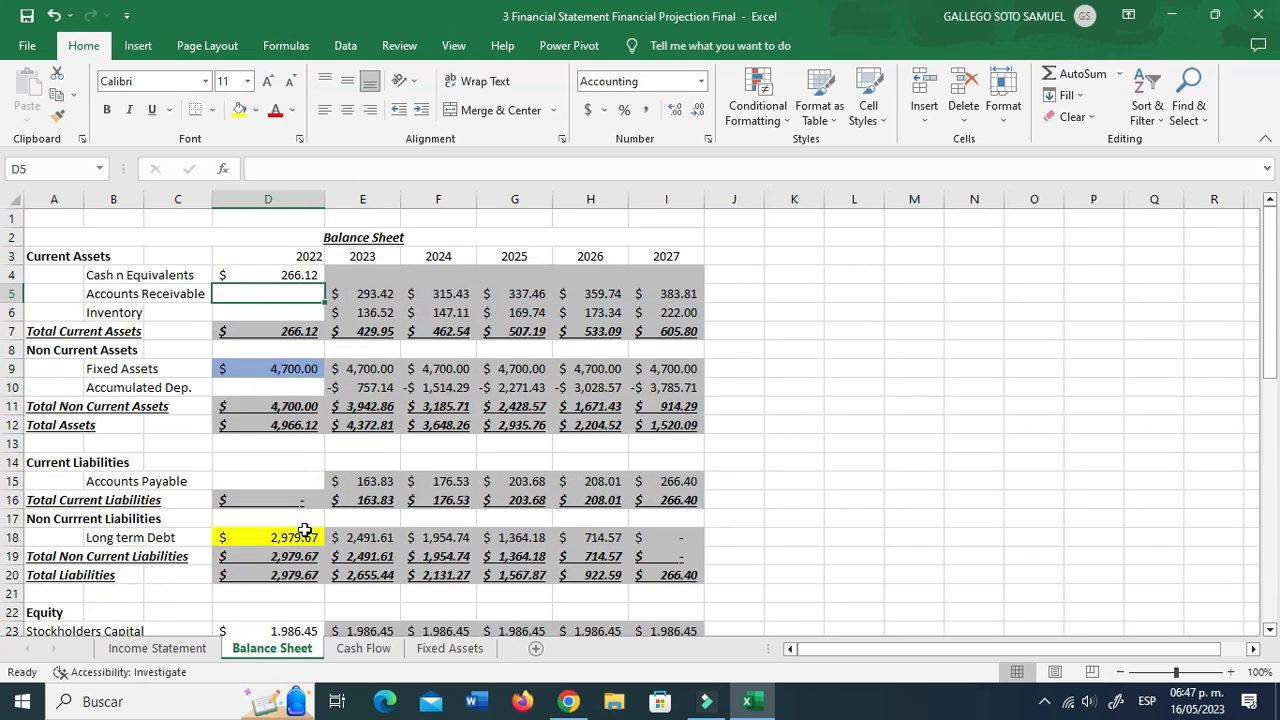
click(390, 275)
text(+)
key(Left)
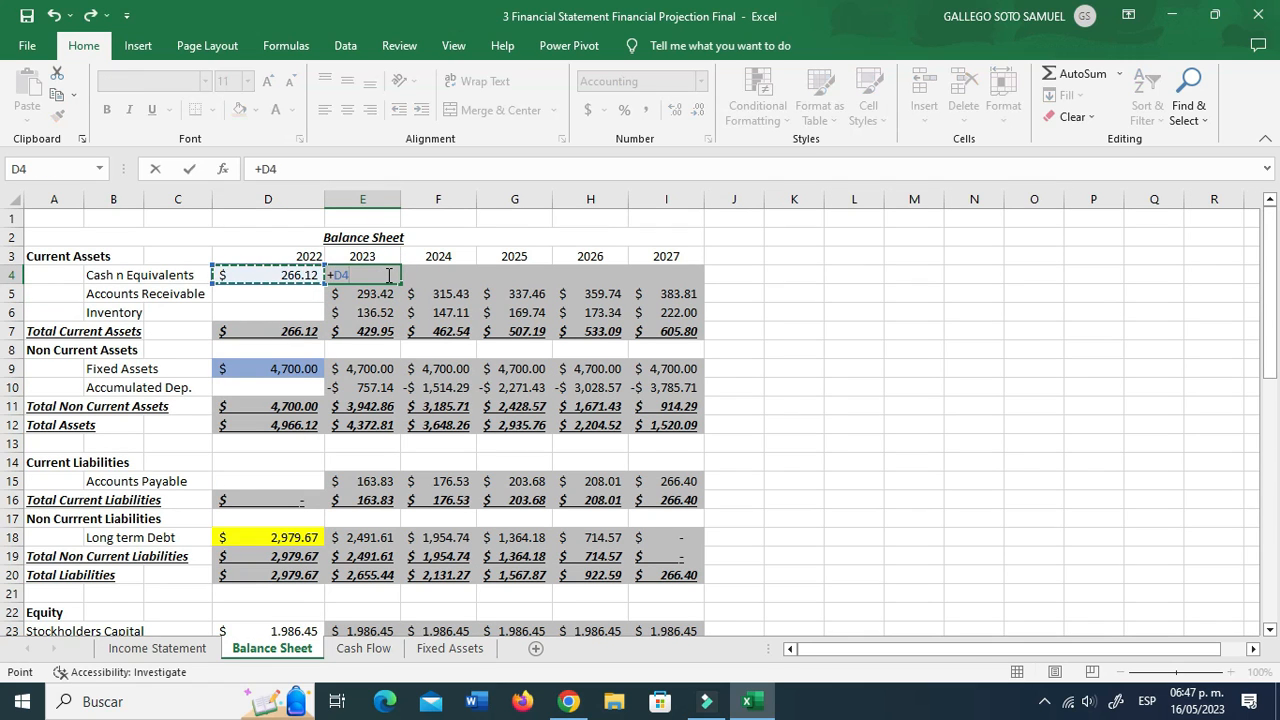
text(+)
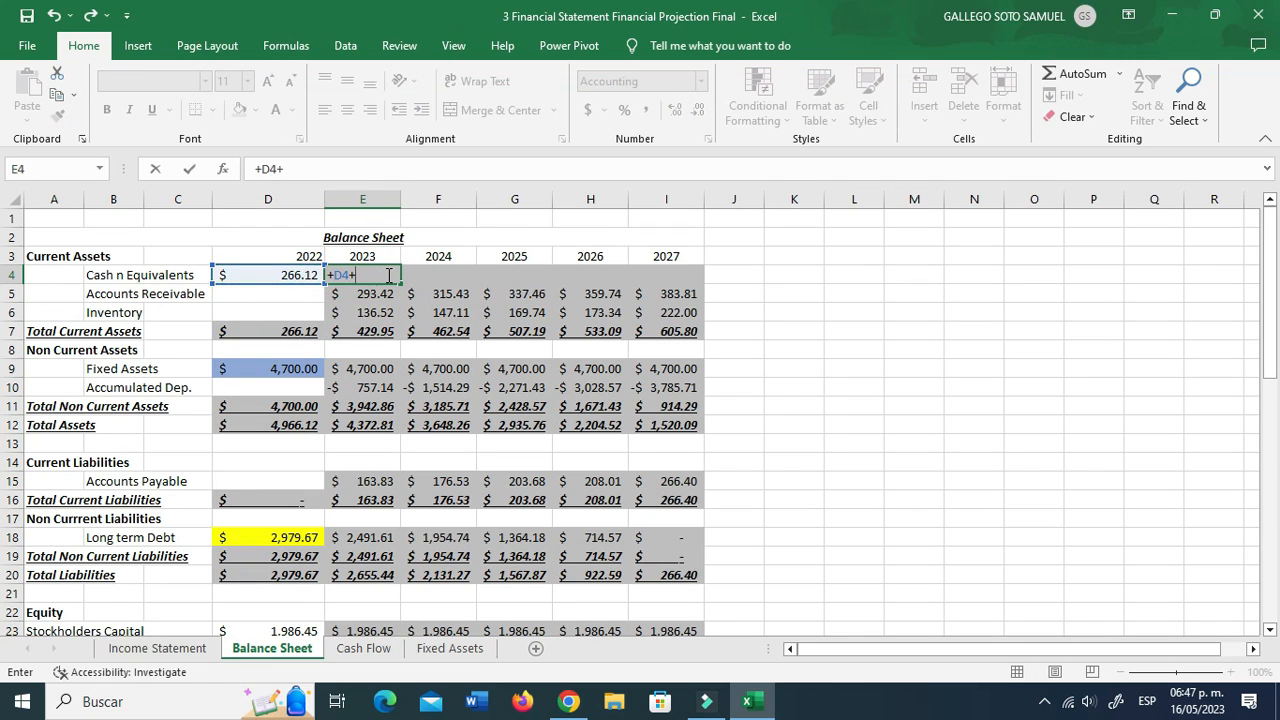
click(360, 649)
click(300, 566)
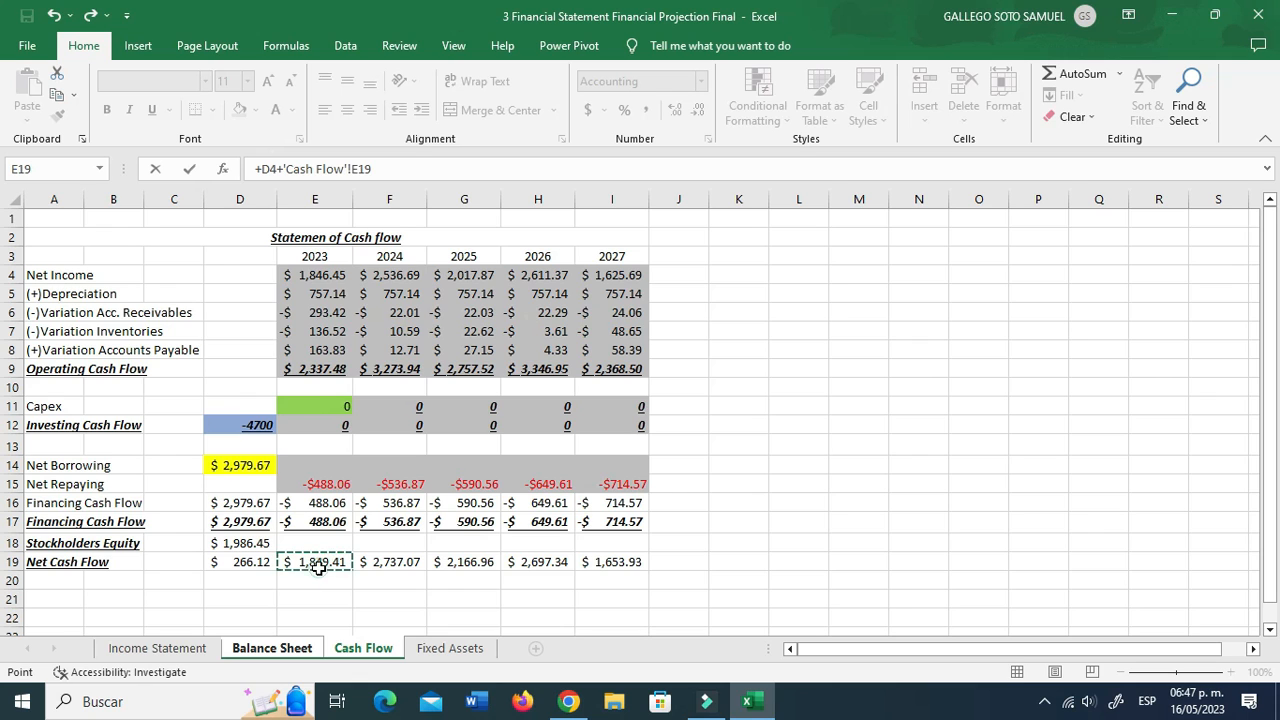
key(Return)
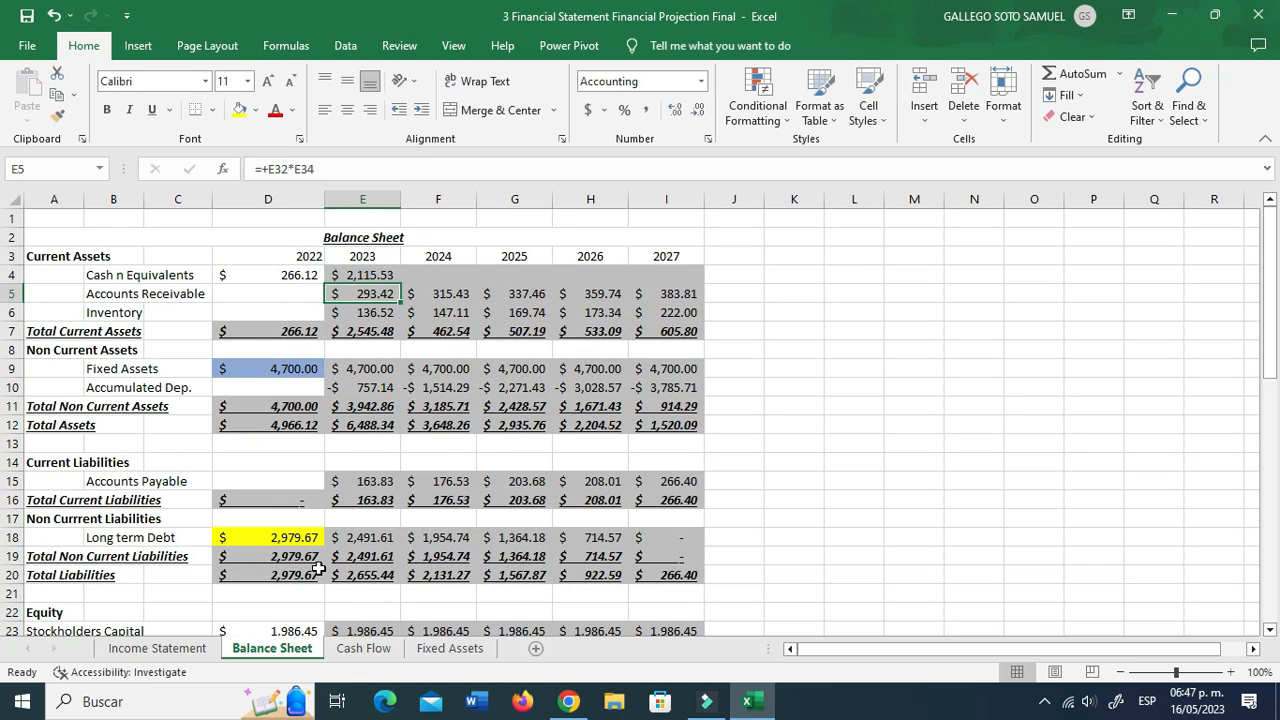
scroll(318, 567, down, 4)
click(374, 520)
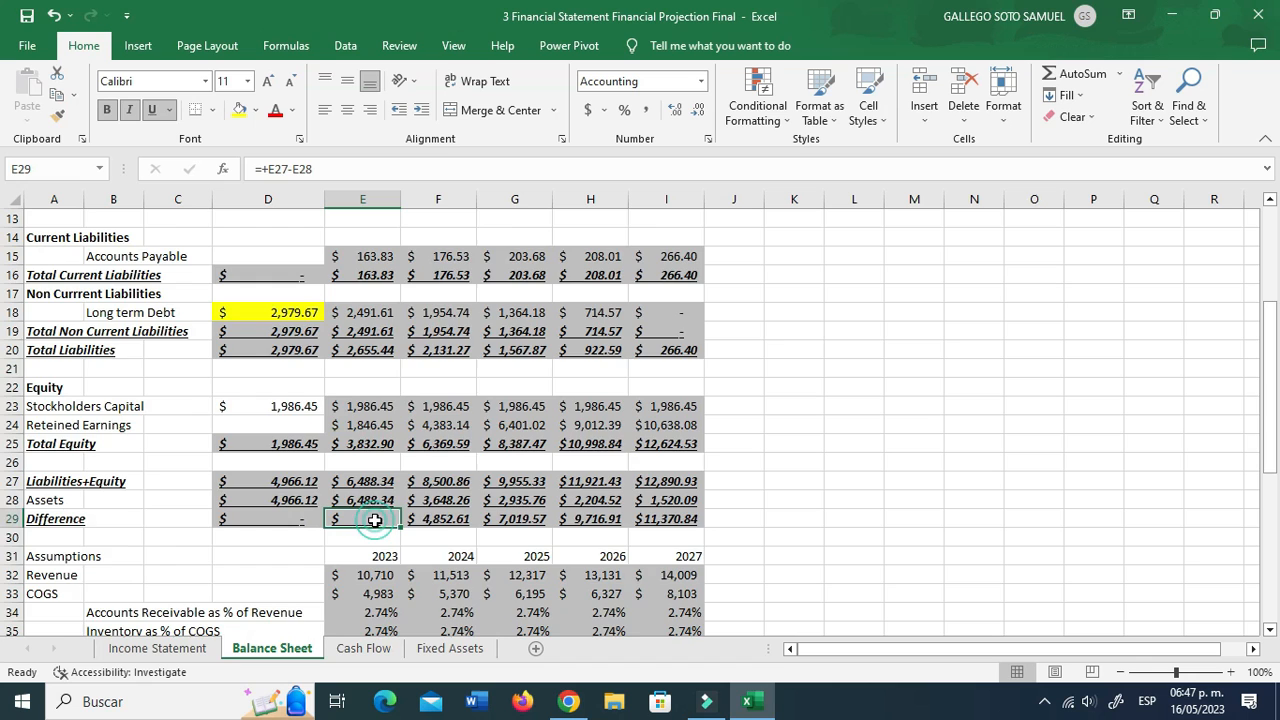
Step: Copy the Cash n Equivalents formula from Balance Sheet E4 across to 2027 in I4 and check the Difference row
scroll(374, 520, up, 4)
click(370, 273)
drag(398, 286, 682, 281)
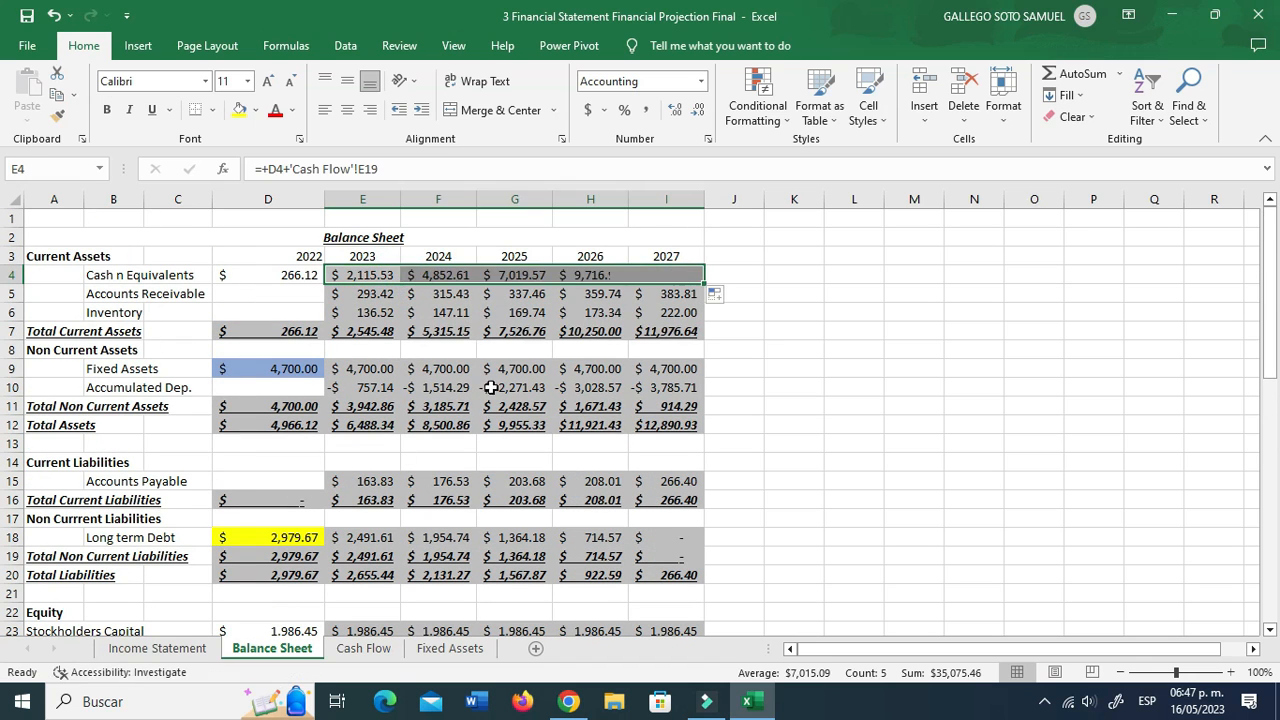
scroll(491, 387, down, 6)
drag(297, 405, 650, 405)
click(775, 424)
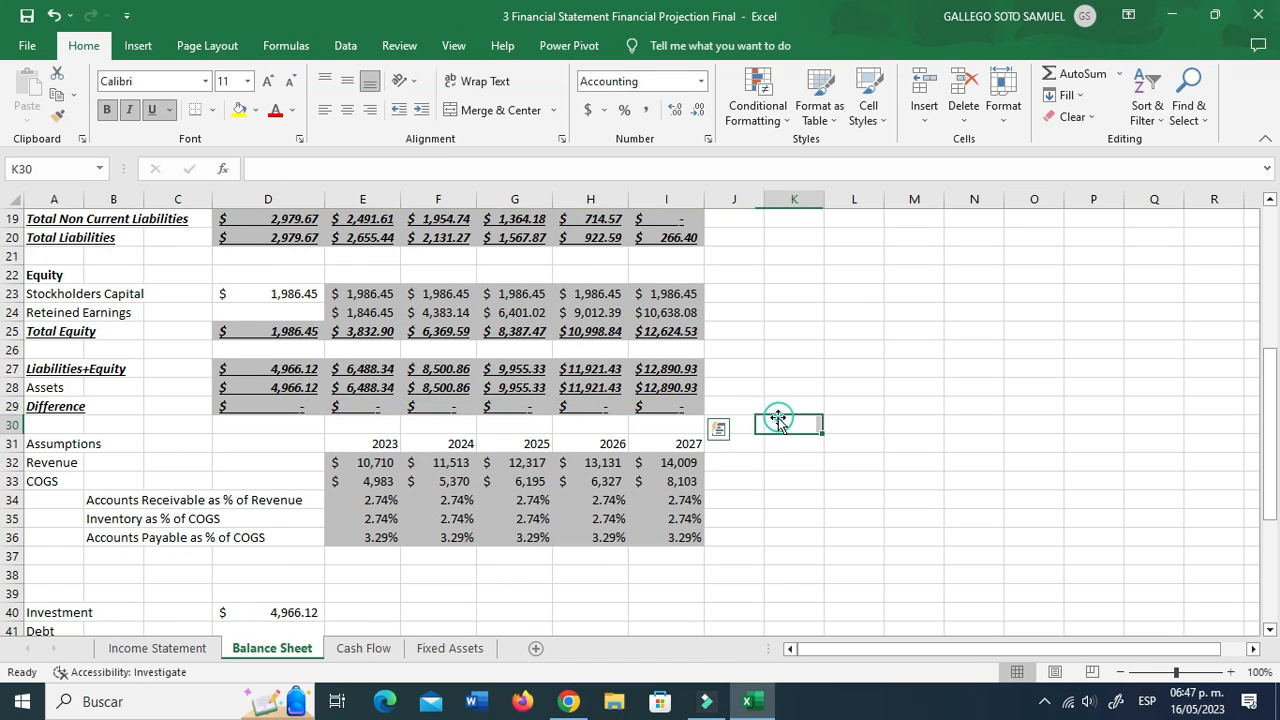
Step: Calculate WACC in Balance Sheet D53 with =D50*D51+D47*D43*(1-'Income Statement'!D31)
scroll(760, 417, up, 6)
scroll(680, 428, down, 13)
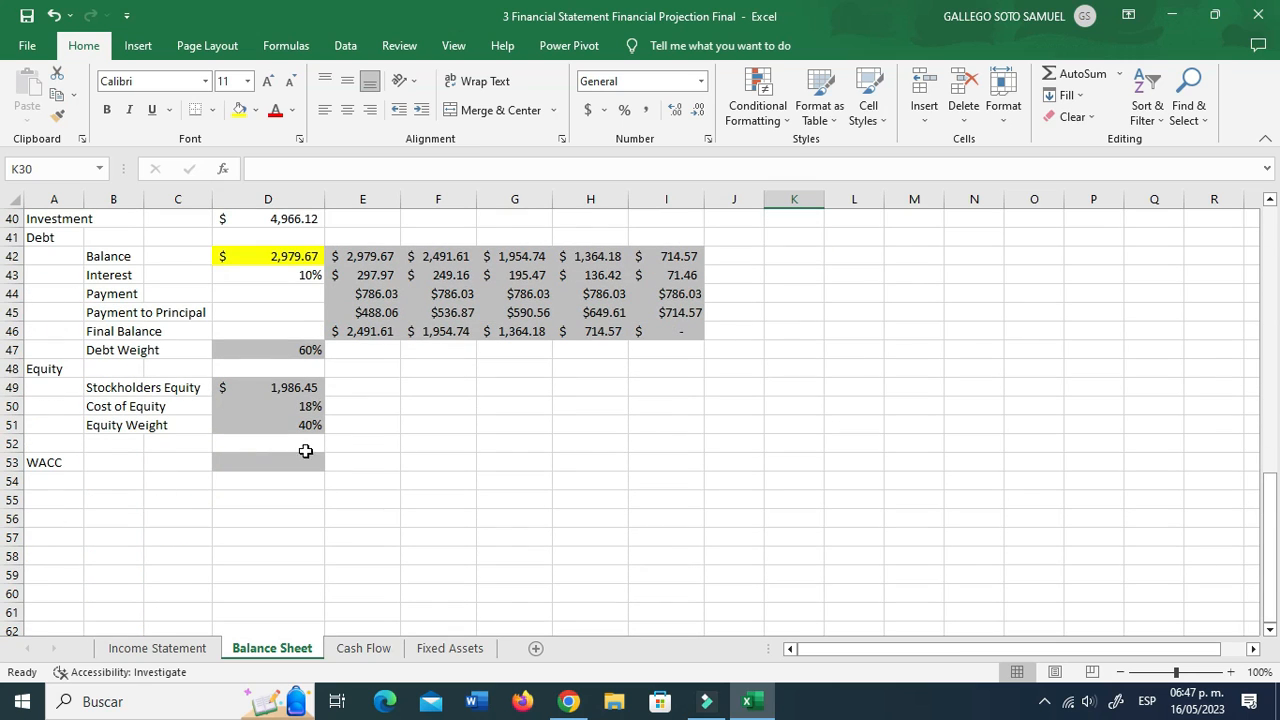
click(305, 460)
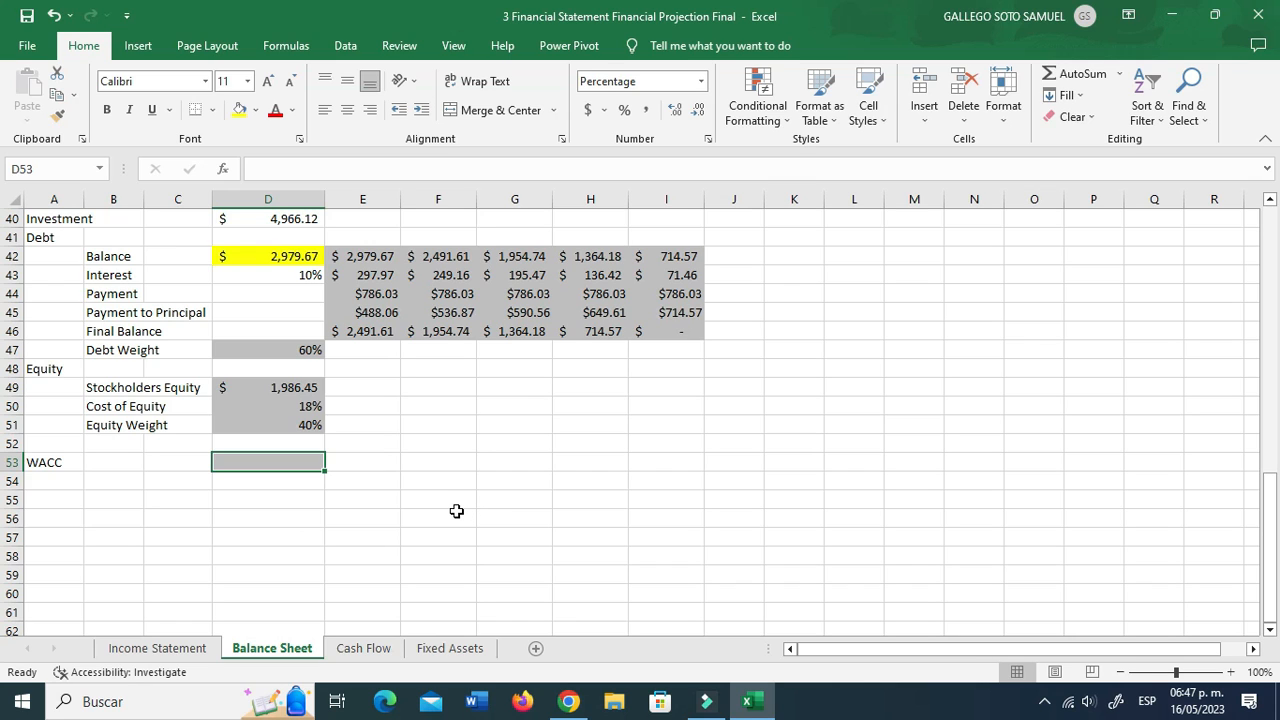
text(=)
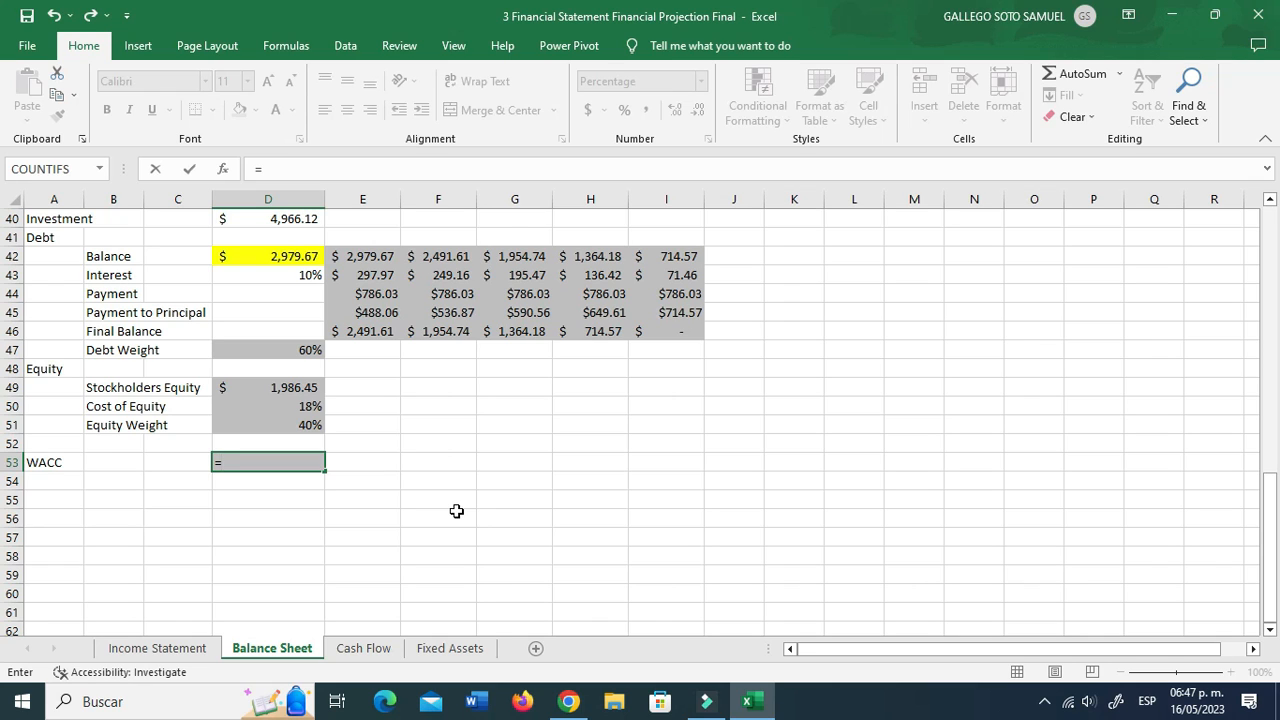
click(300, 406)
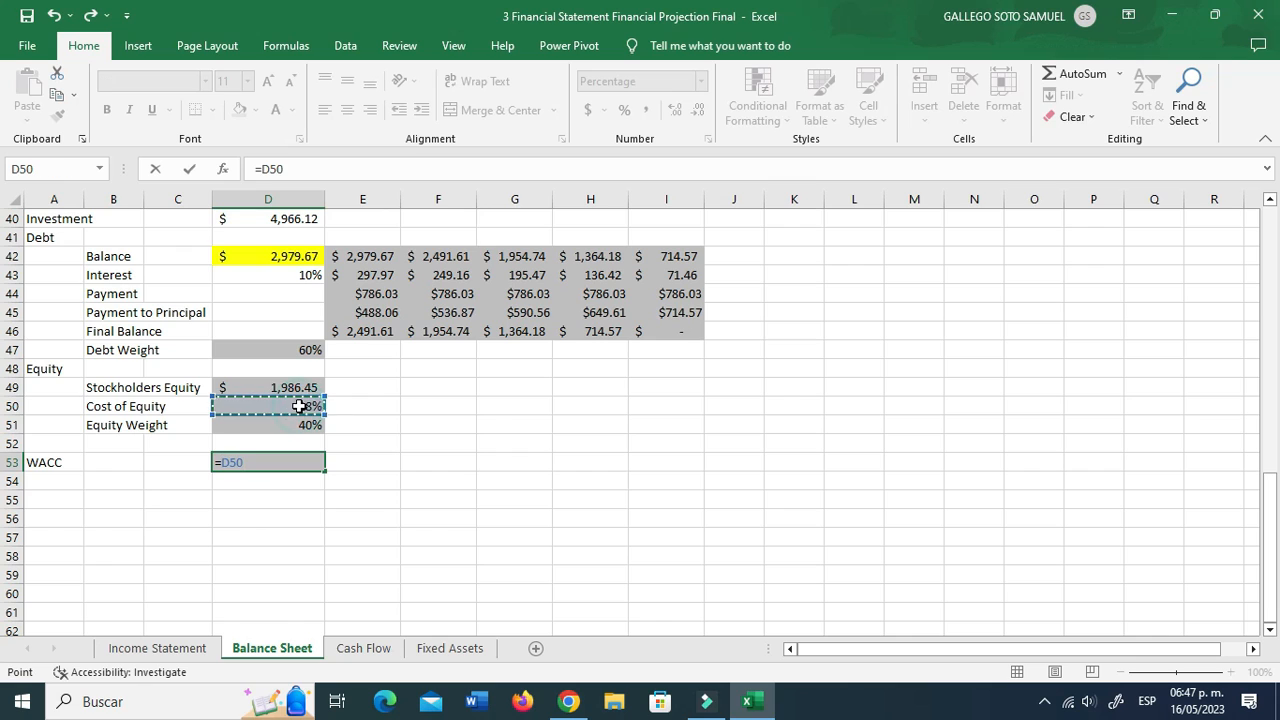
text(*)
click(300, 424)
text(+)
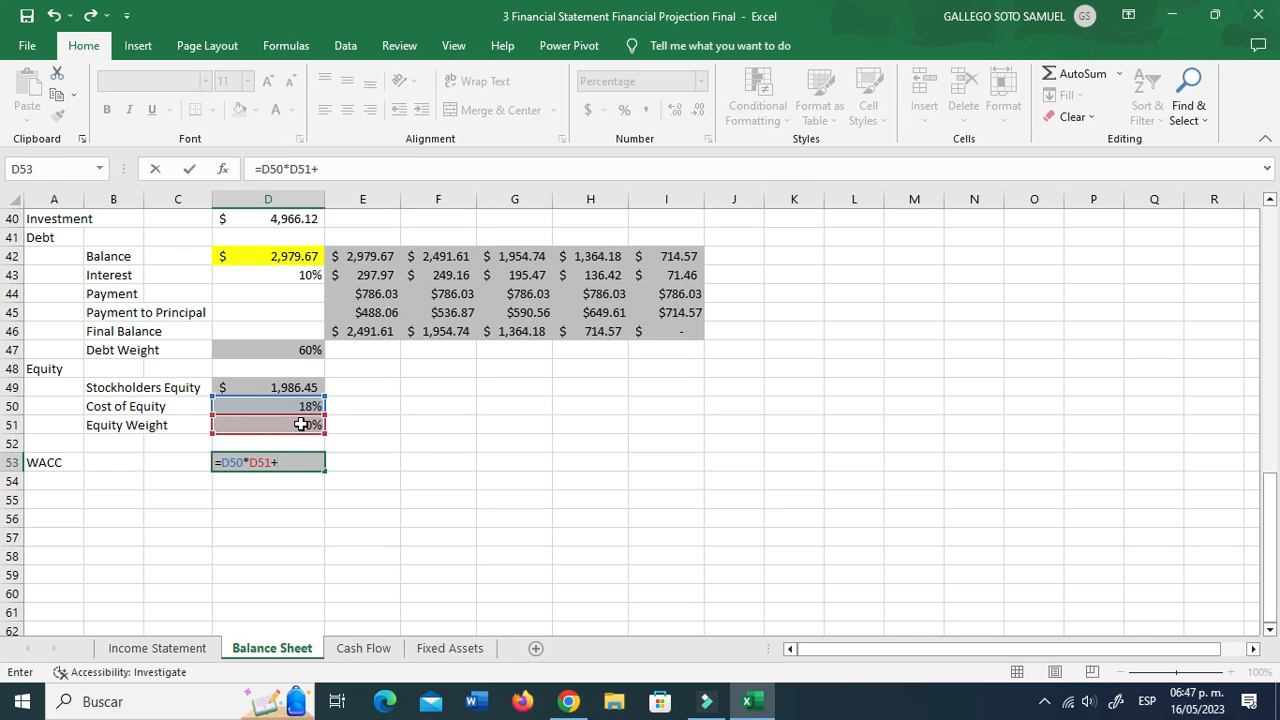
click(295, 352)
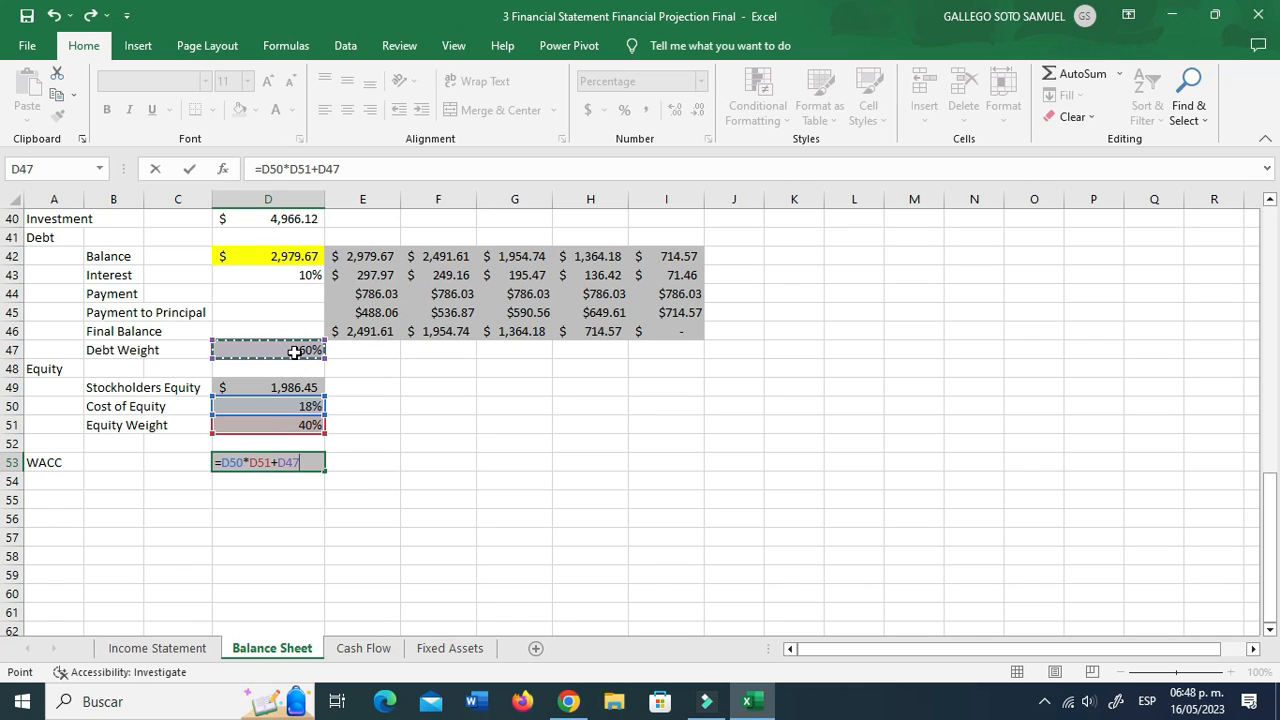
text(*)
click(310, 276)
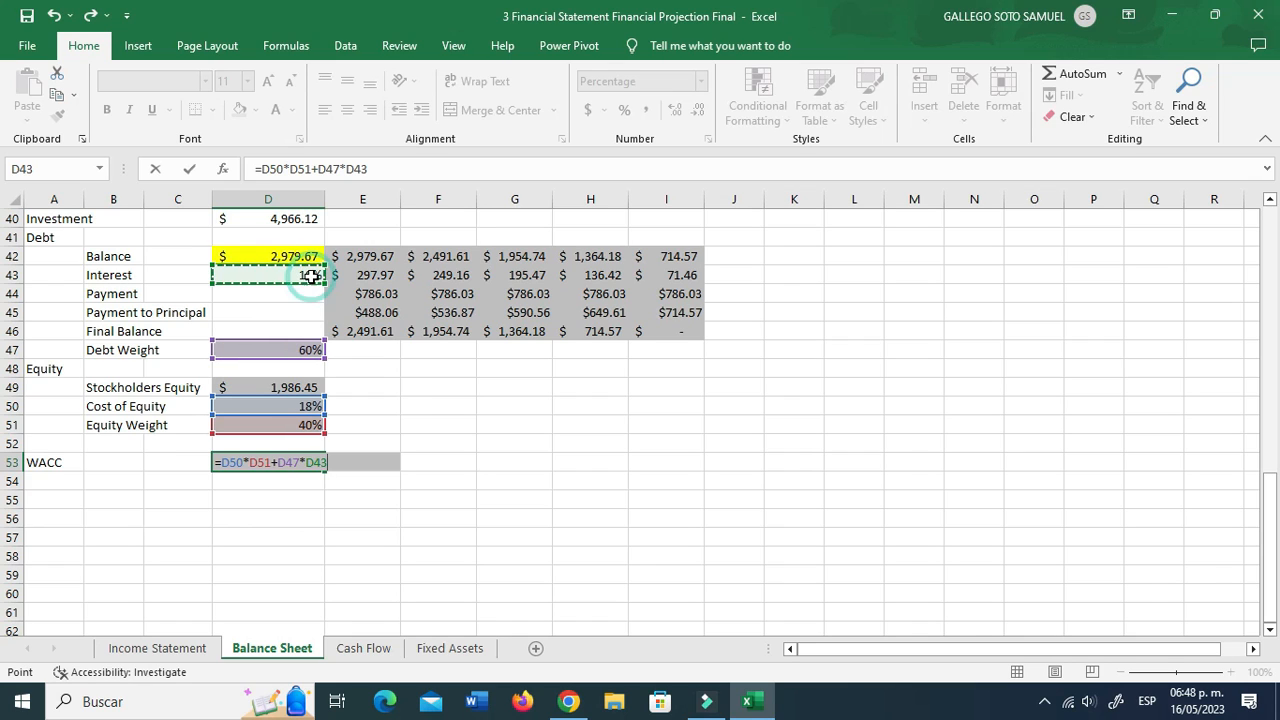
text(*)
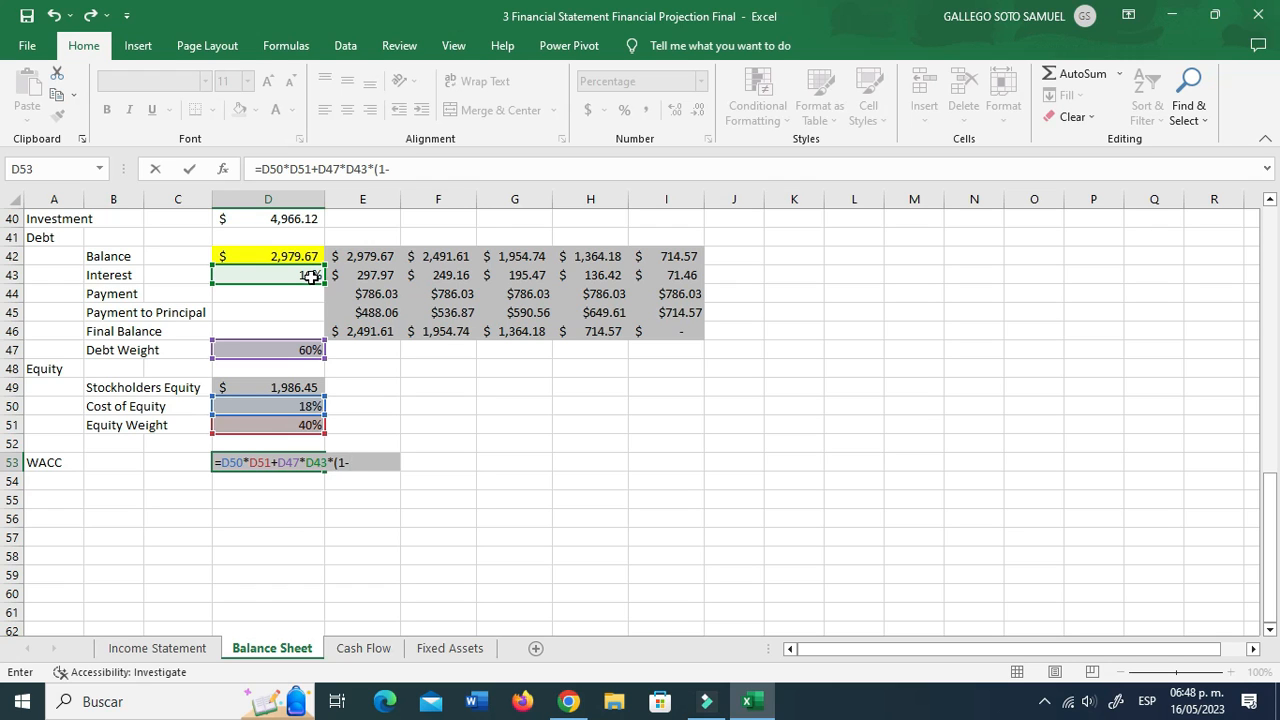
click(178, 648)
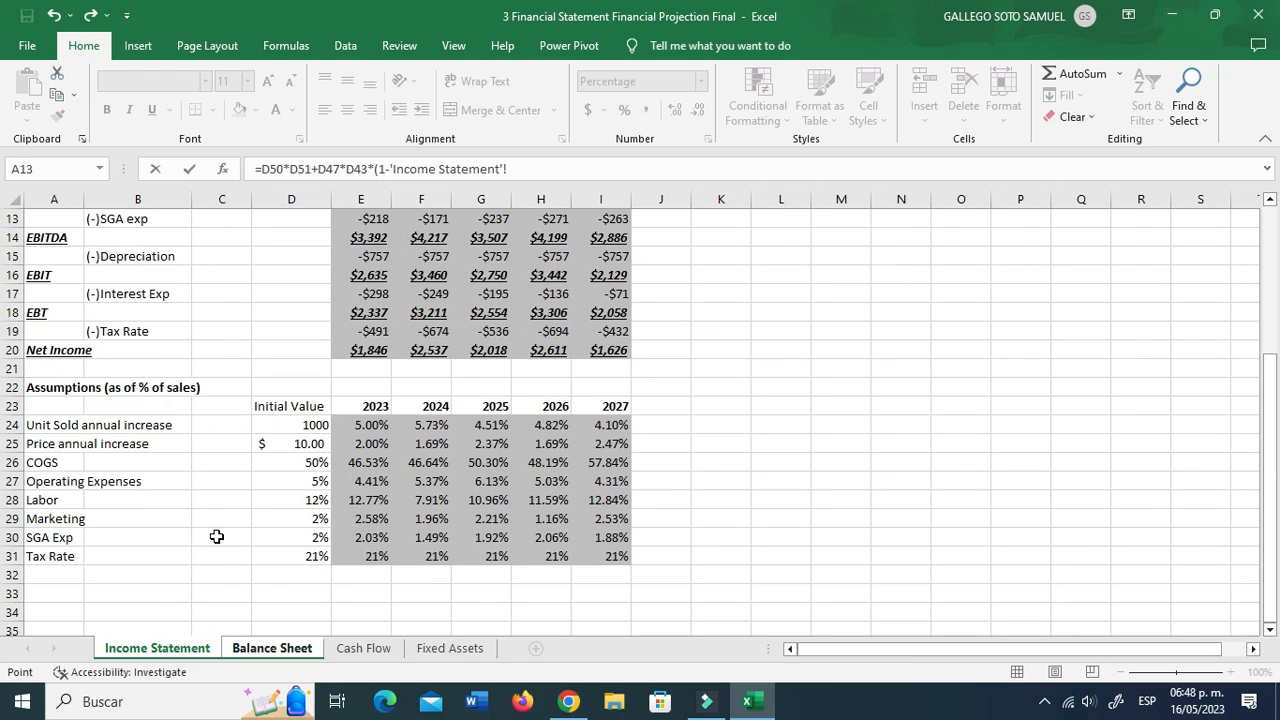
click(320, 556)
text())
key(Return)
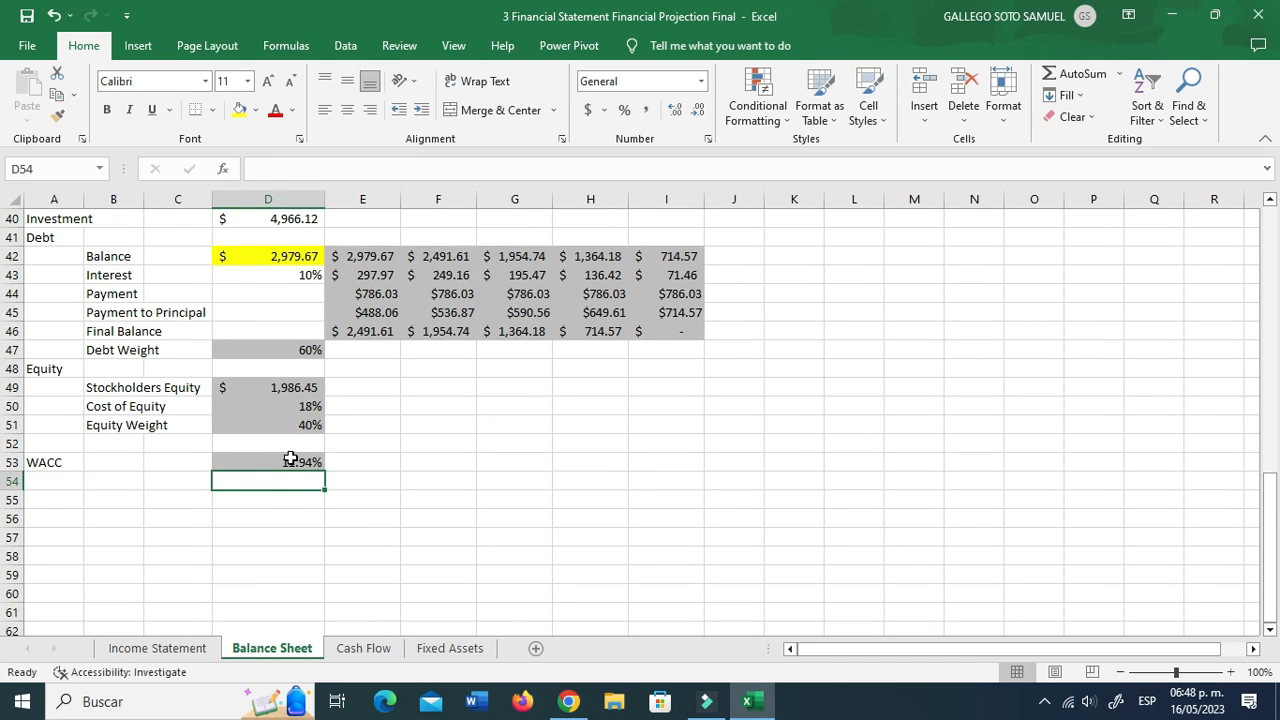
click(290, 459)
Step: Review the completed Balance Sheet, Income Statement and Cash Flow sheets, including the balance check and assumptions
scroll(181, 491, up, 13)
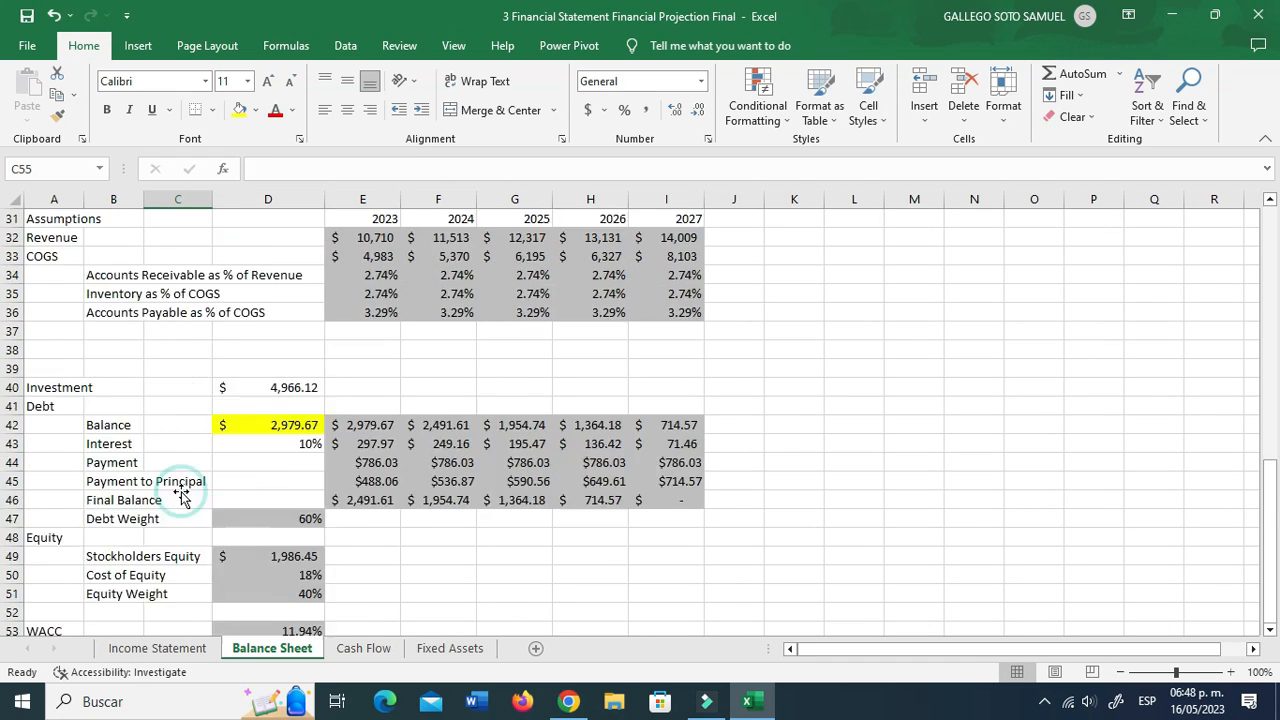
click(490, 387)
scroll(520, 380, down, 11)
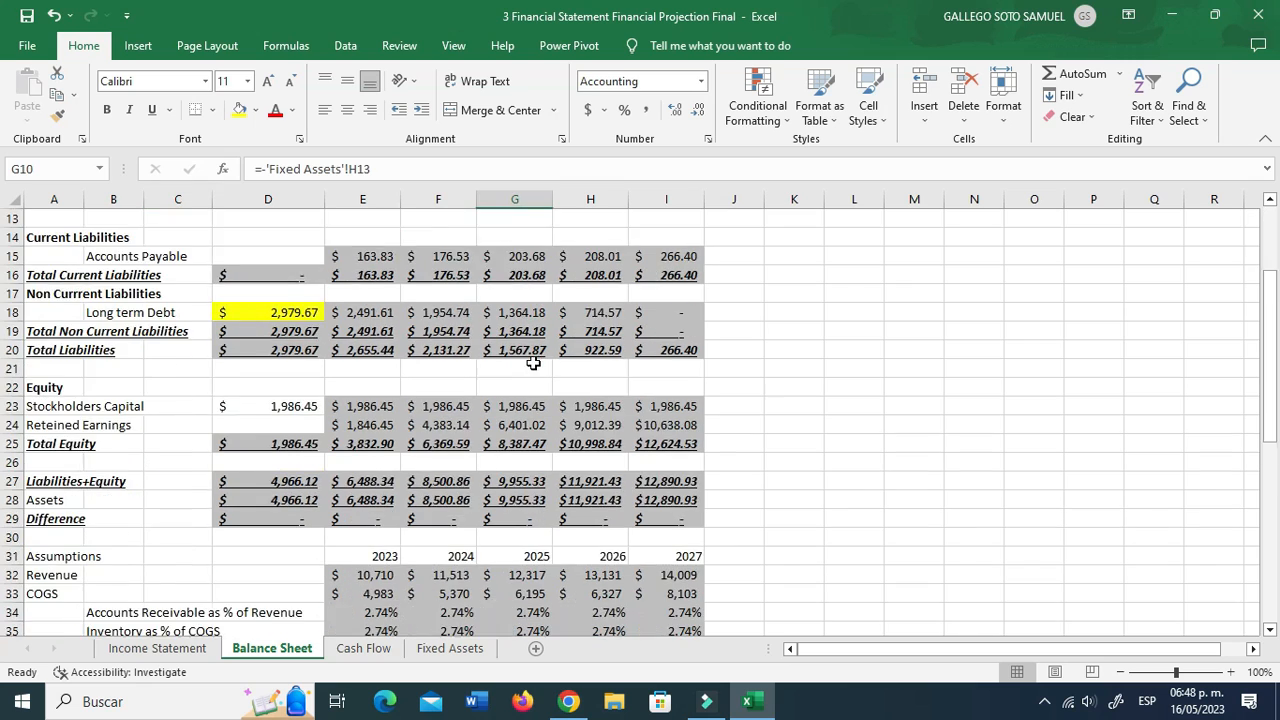
scroll(510, 392, up, 1)
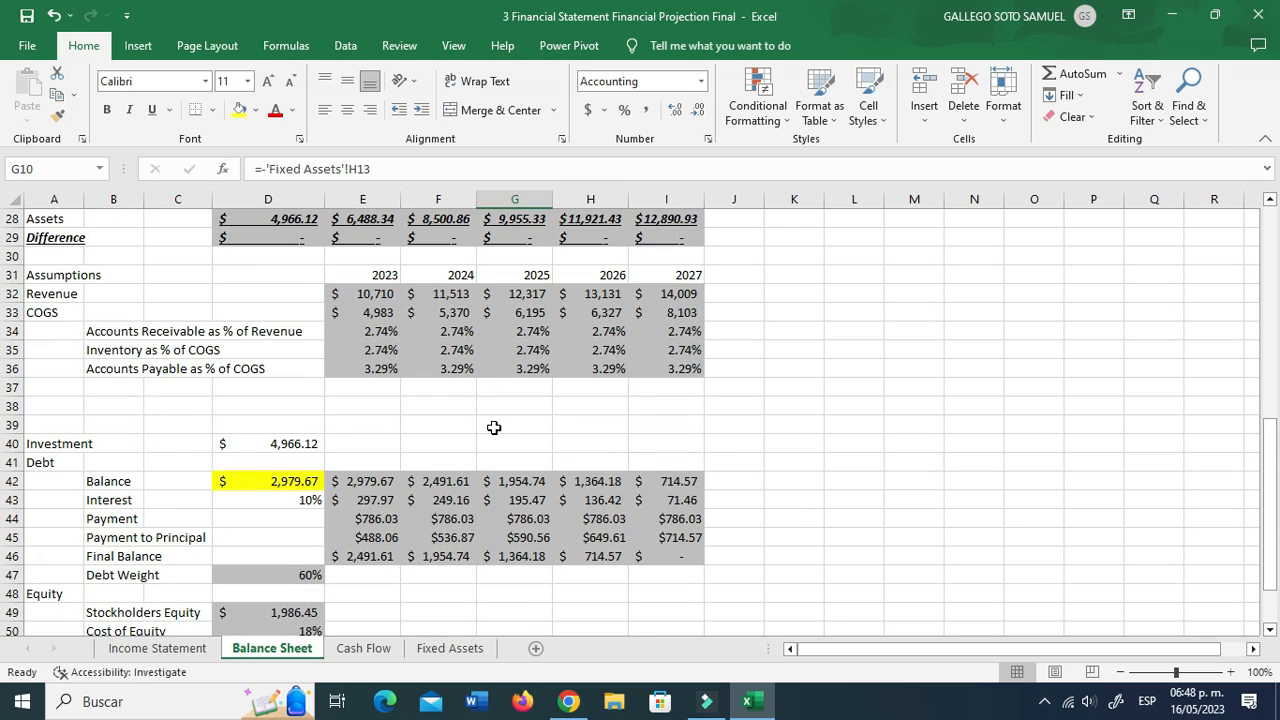
scroll(367, 317, up, 3)
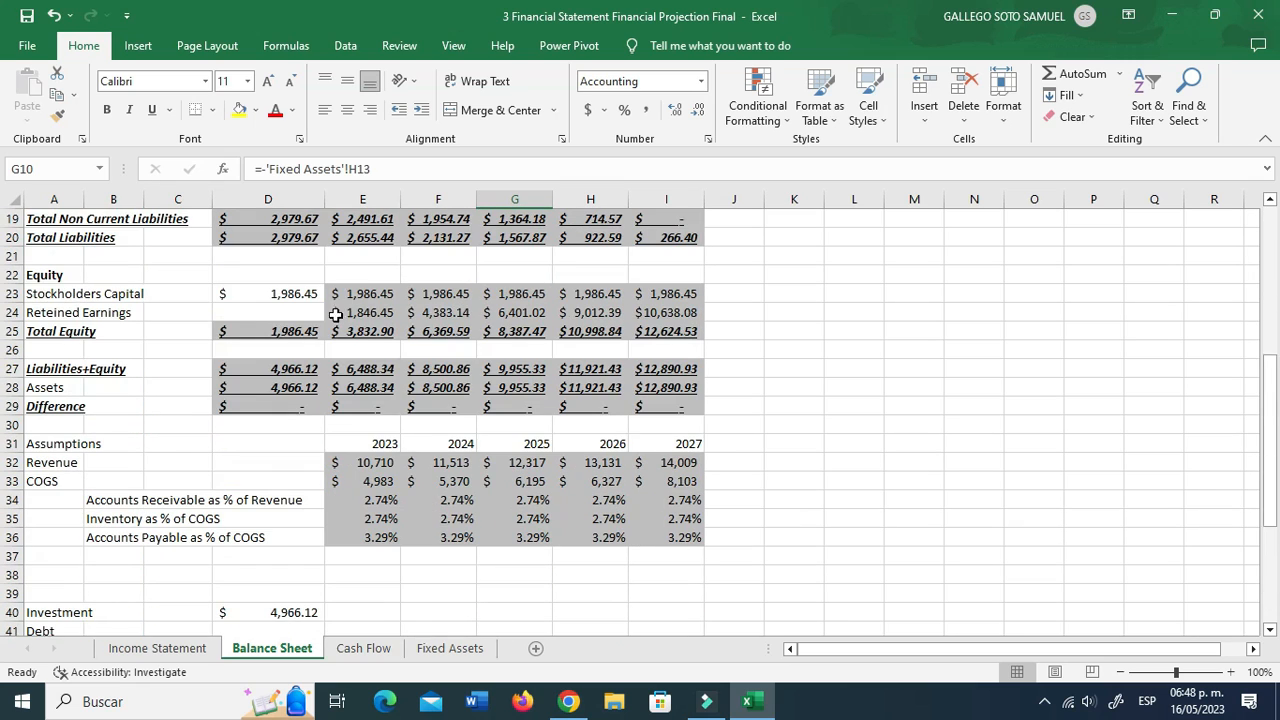
click(168, 651)
scroll(260, 392, up, 4)
click(266, 391)
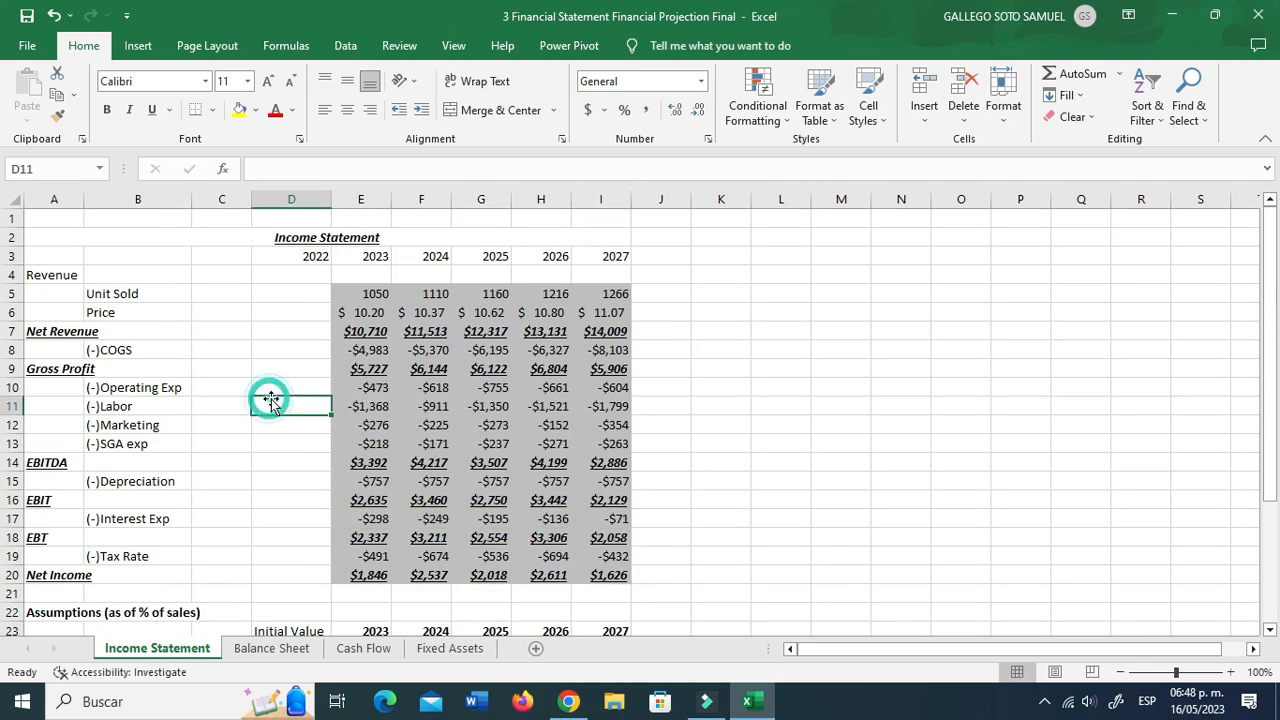
scroll(301, 285, down, 4)
scroll(271, 513, up, 4)
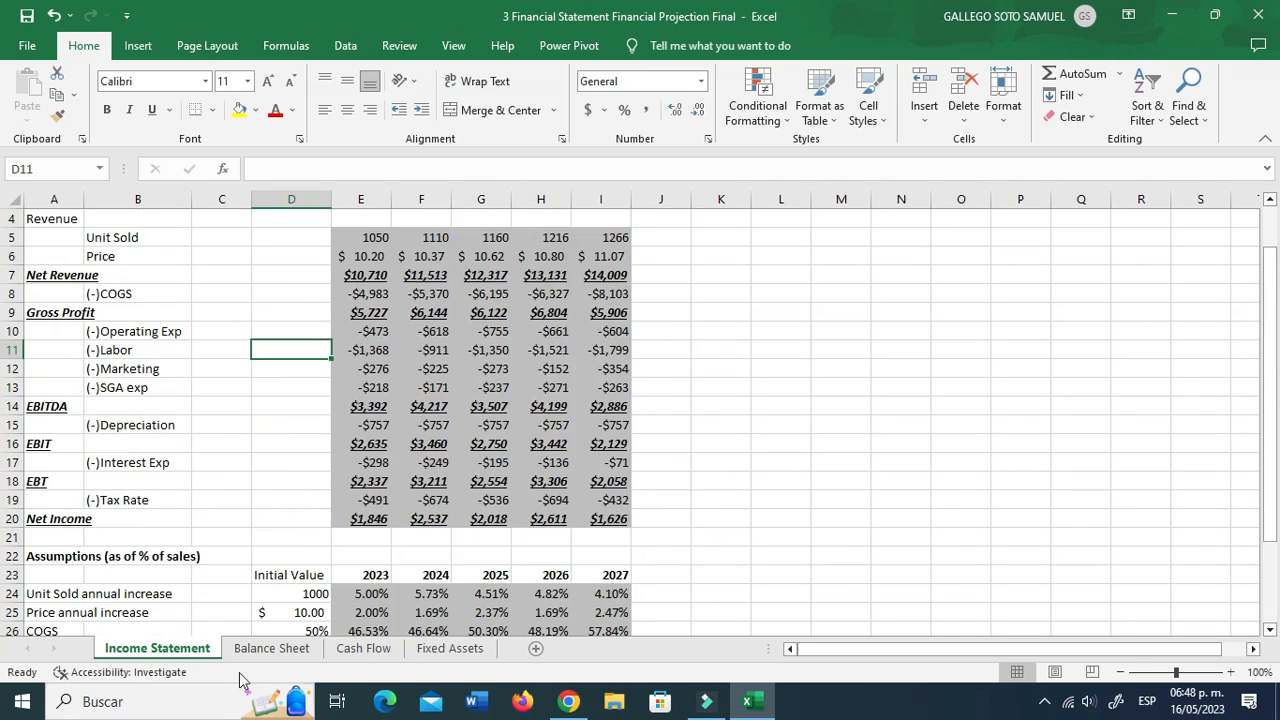
click(262, 648)
scroll(211, 375, up, 6)
scroll(250, 450, down, 5)
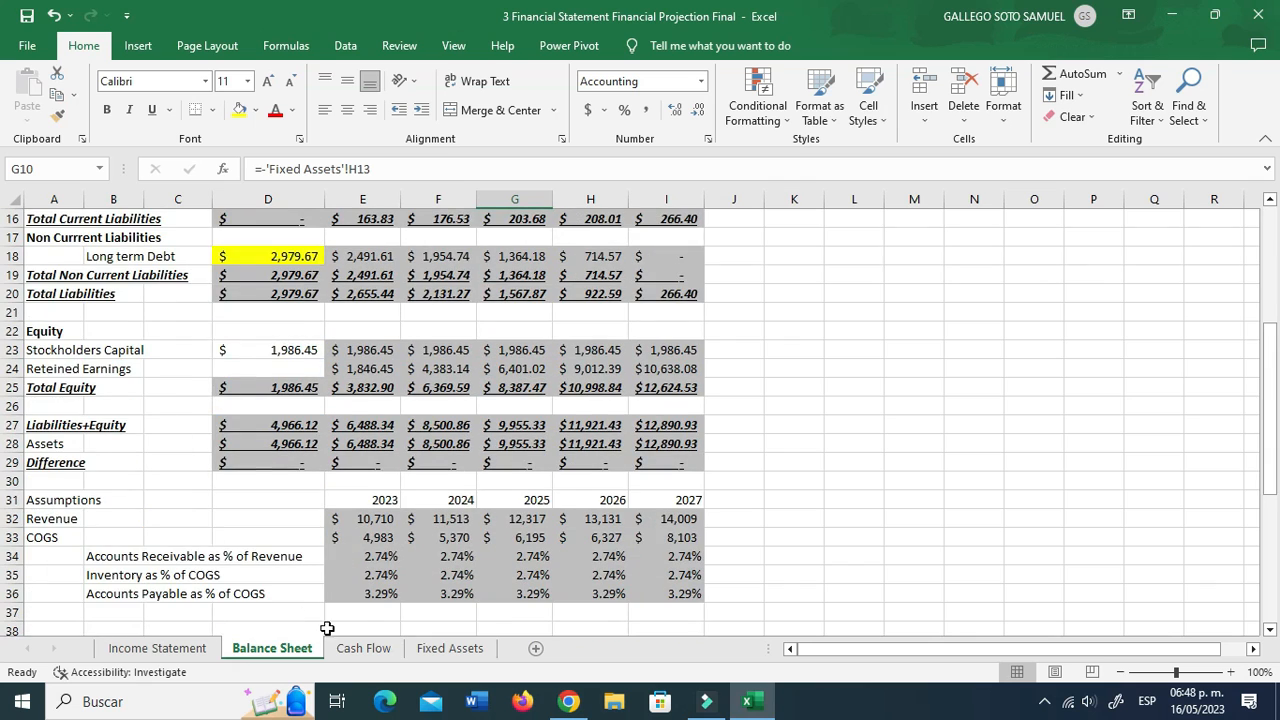
click(363, 648)
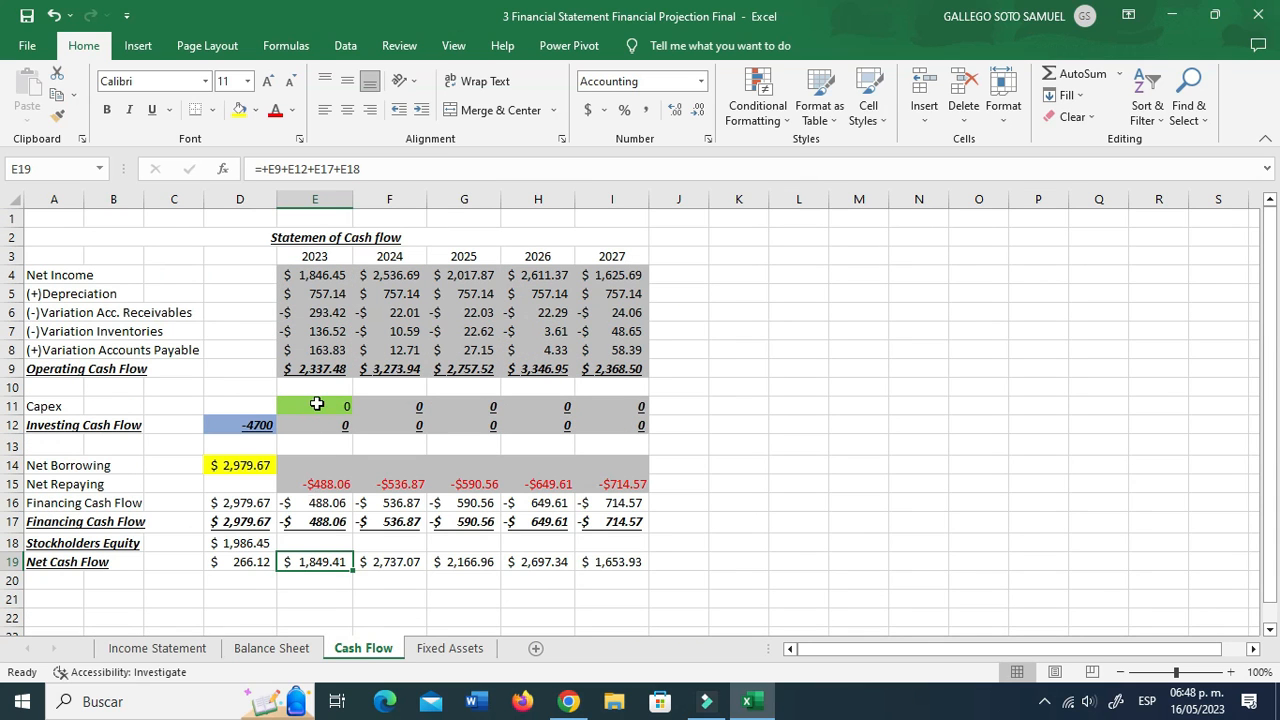
click(791, 307)
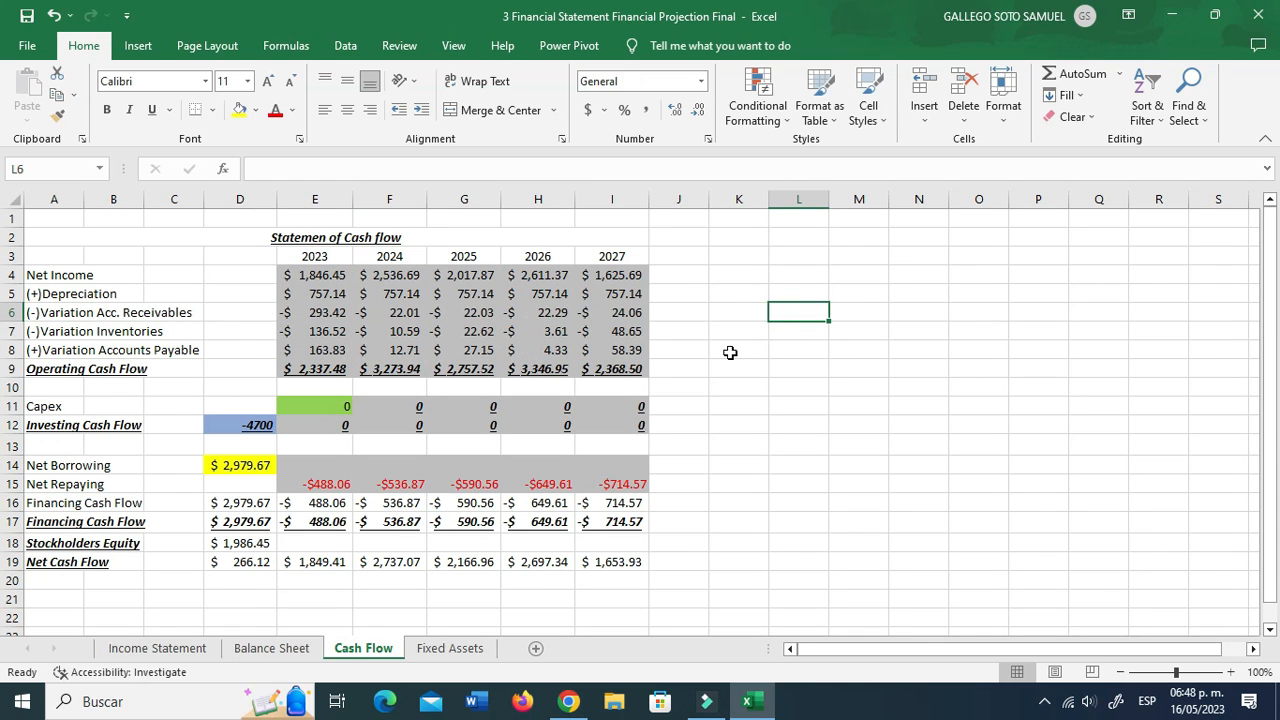
click(758, 240)
click(749, 273)
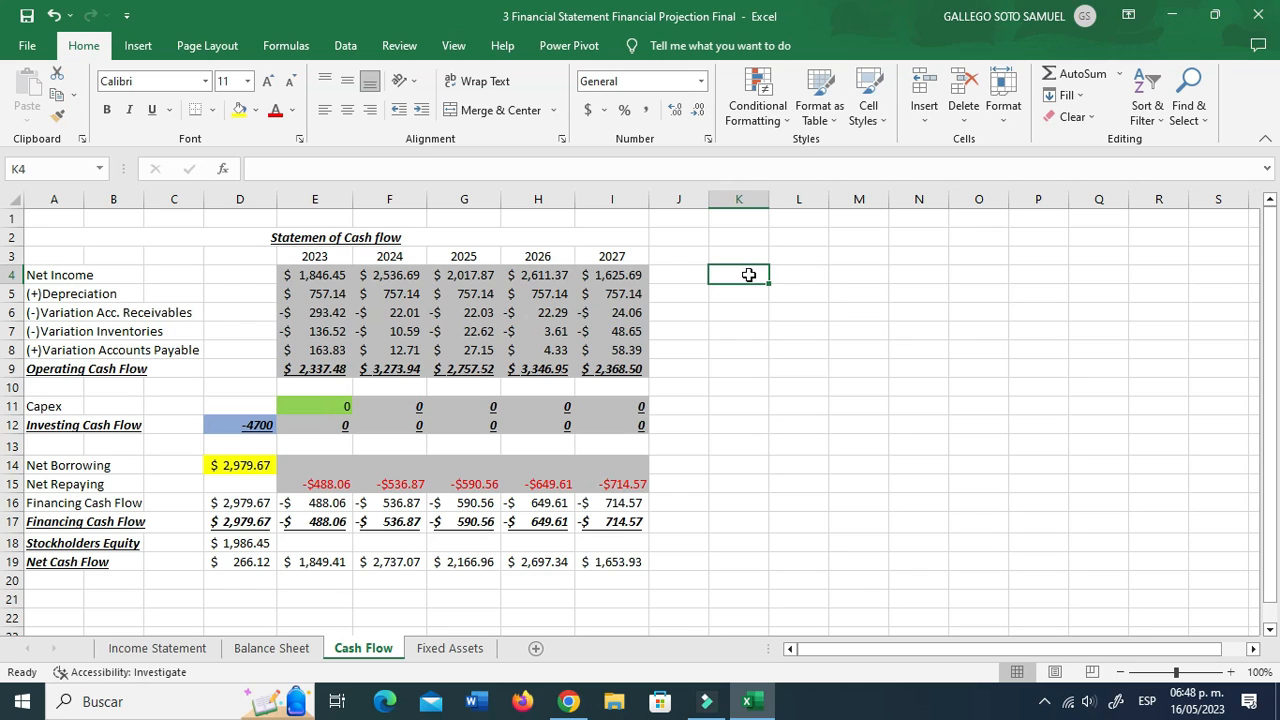
click(456, 599)
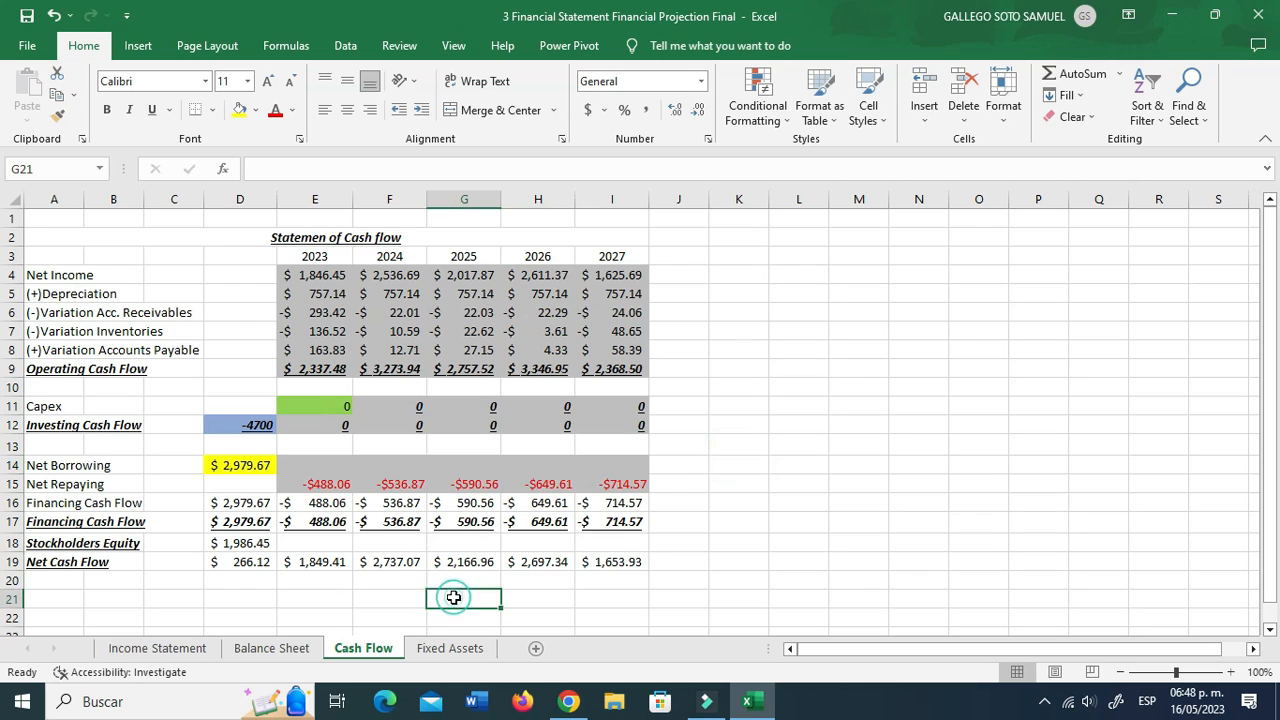
click(222, 583)
click(120, 583)
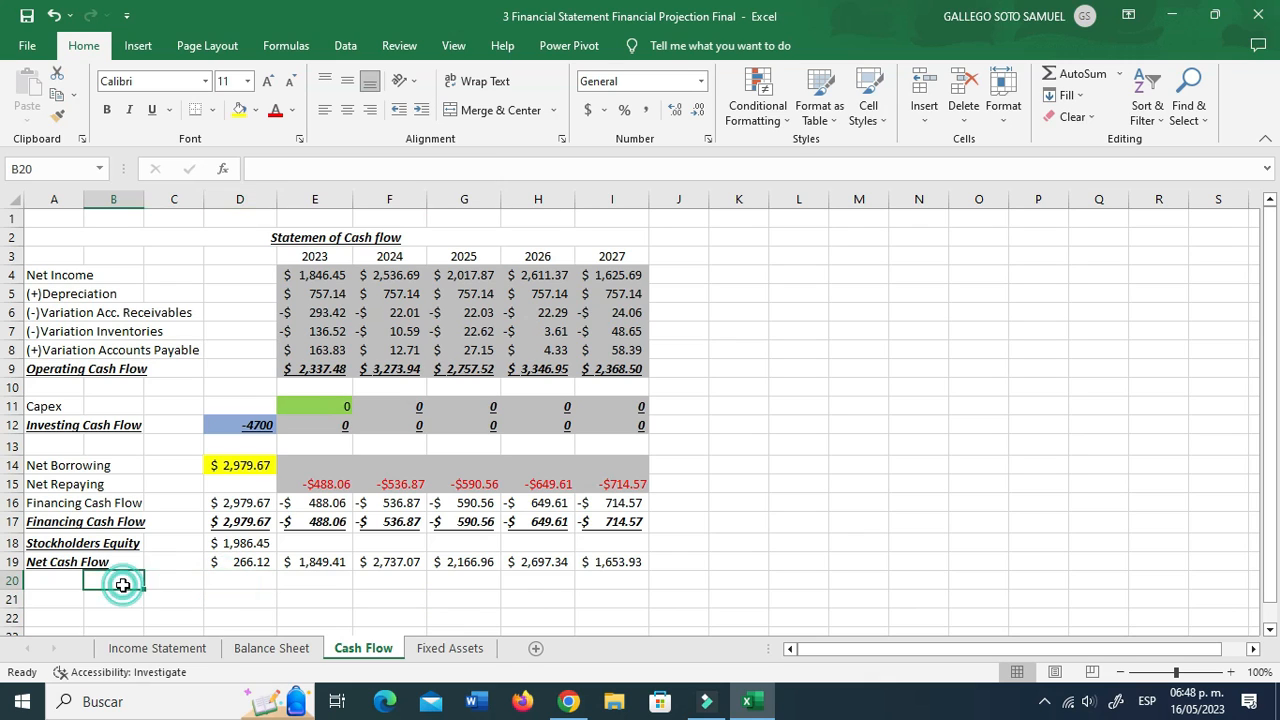
click(78, 599)
click(95, 599)
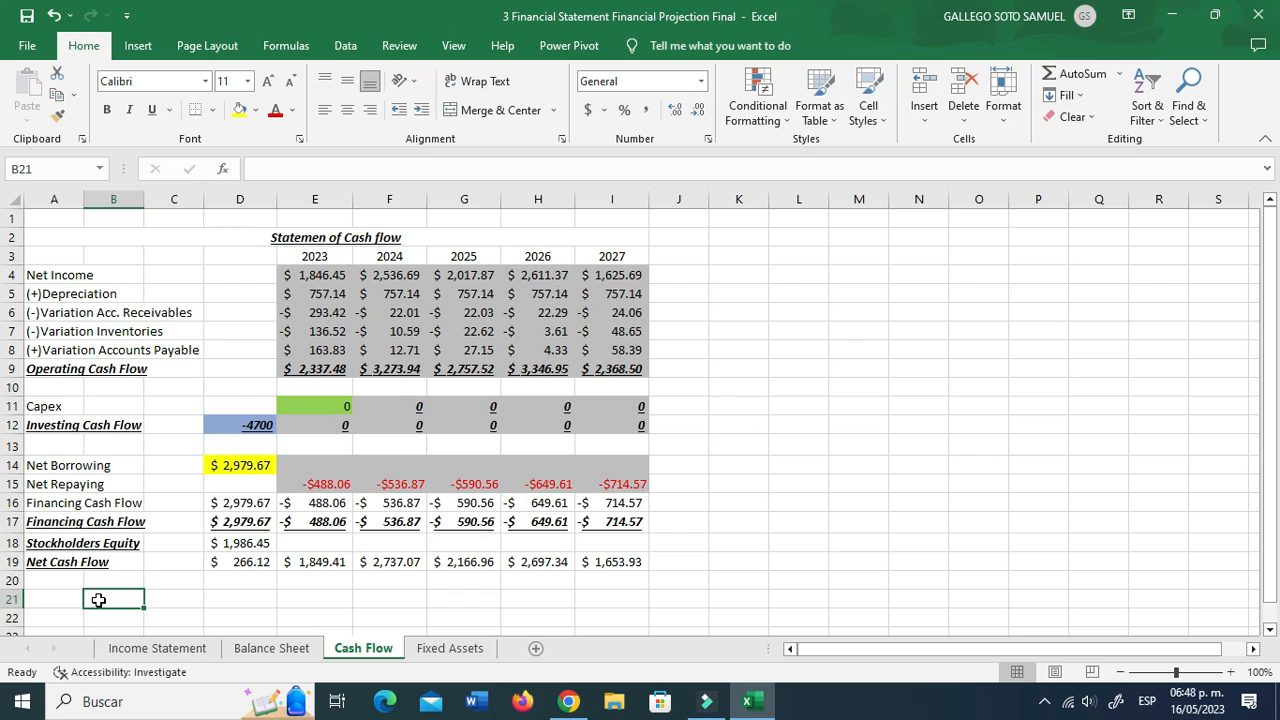
click(238, 597)
click(147, 599)
click(73, 597)
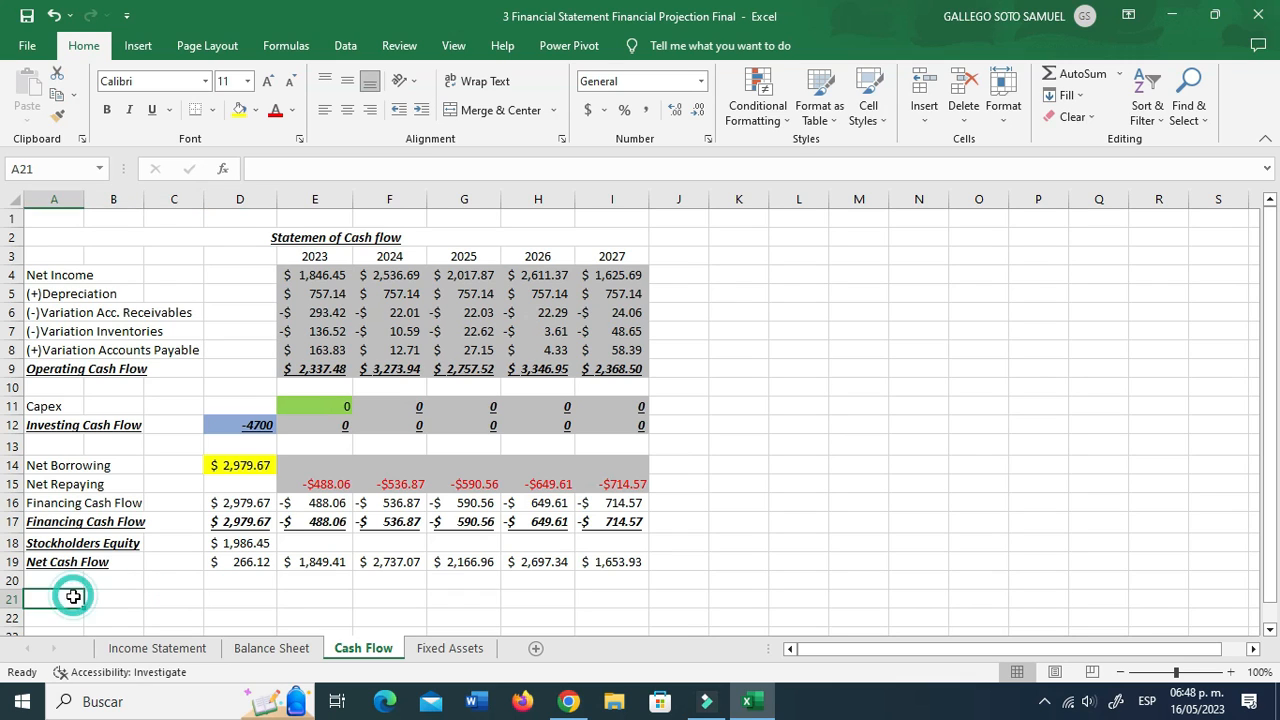
click(108, 597)
click(210, 597)
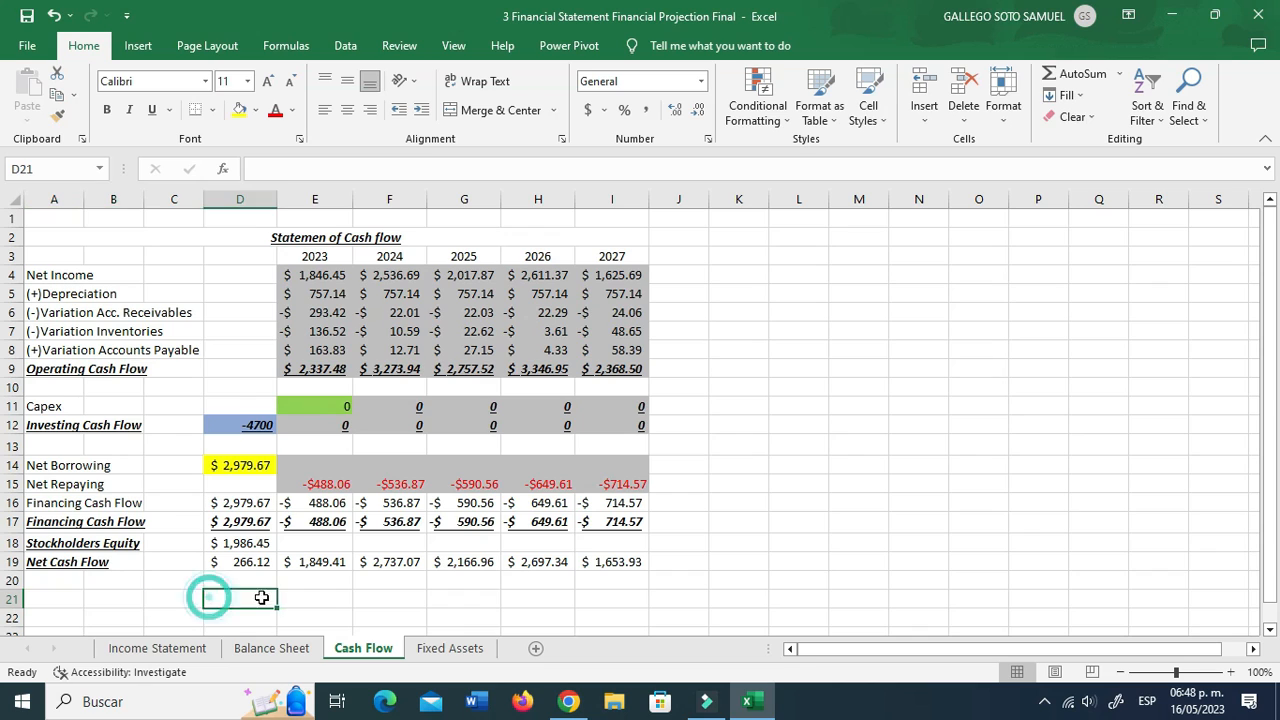
click(326, 597)
click(385, 600)
click(455, 600)
click(567, 603)
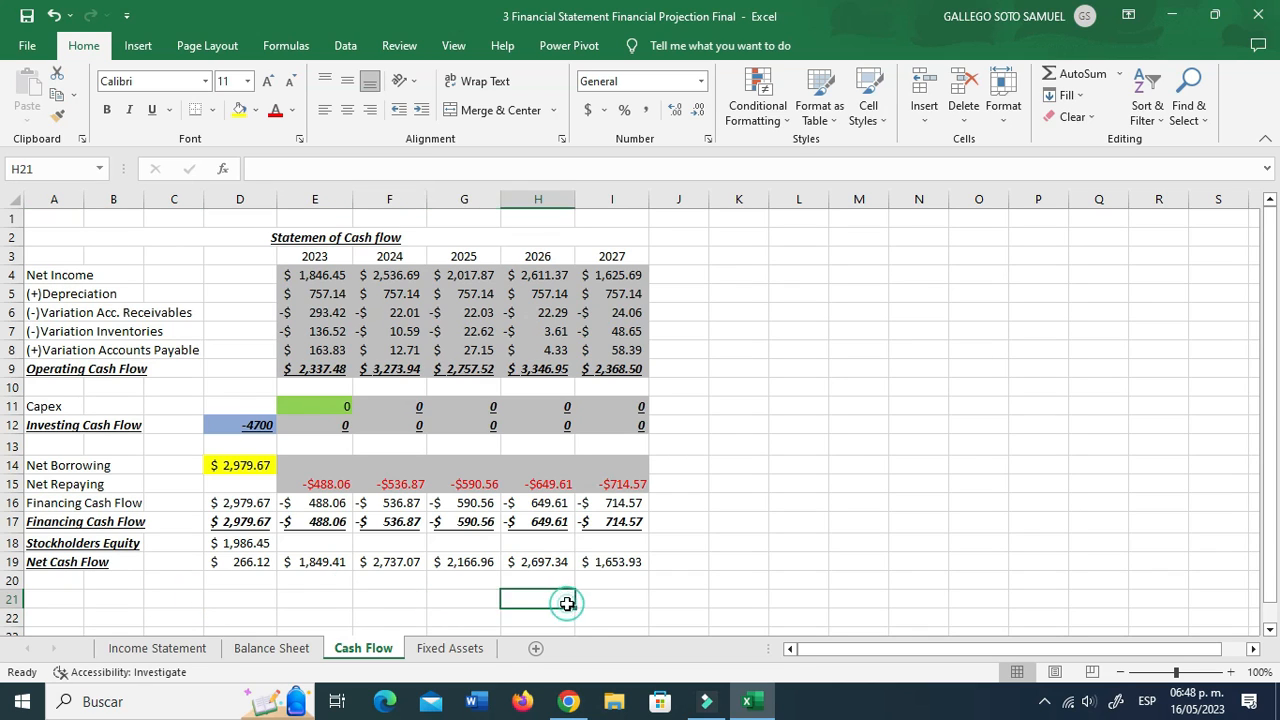
click(603, 600)
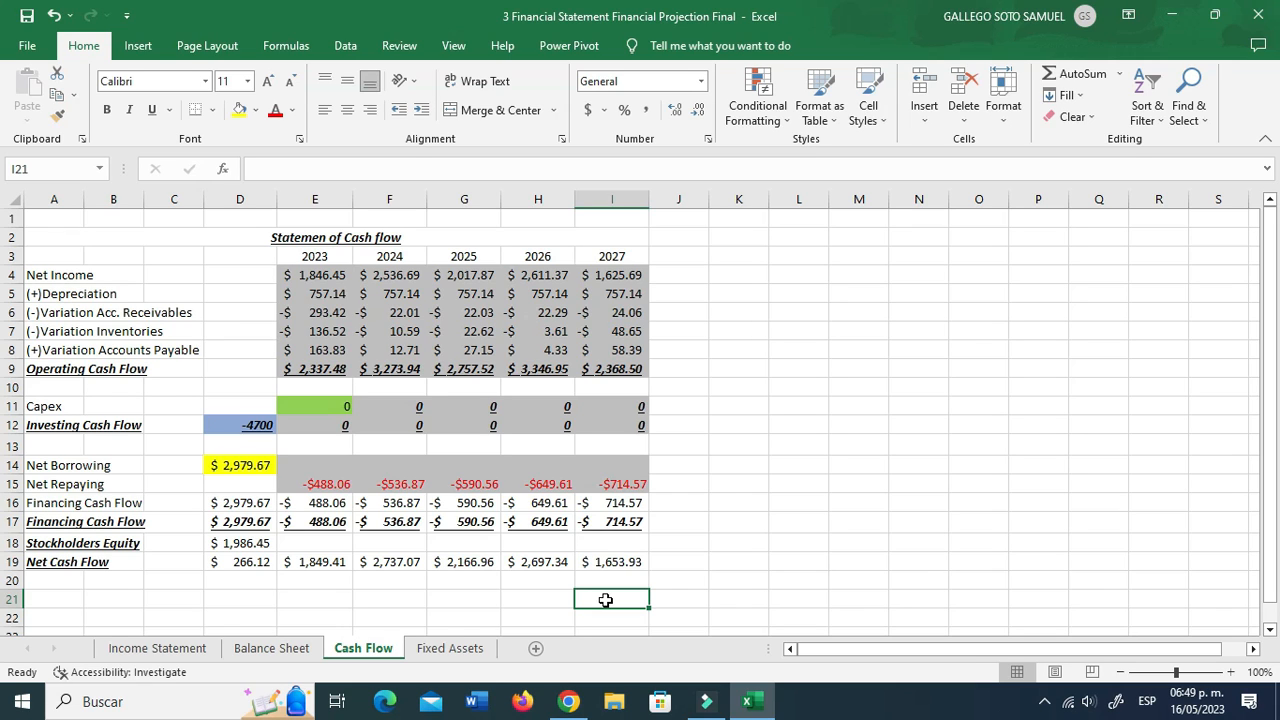
click(135, 606)
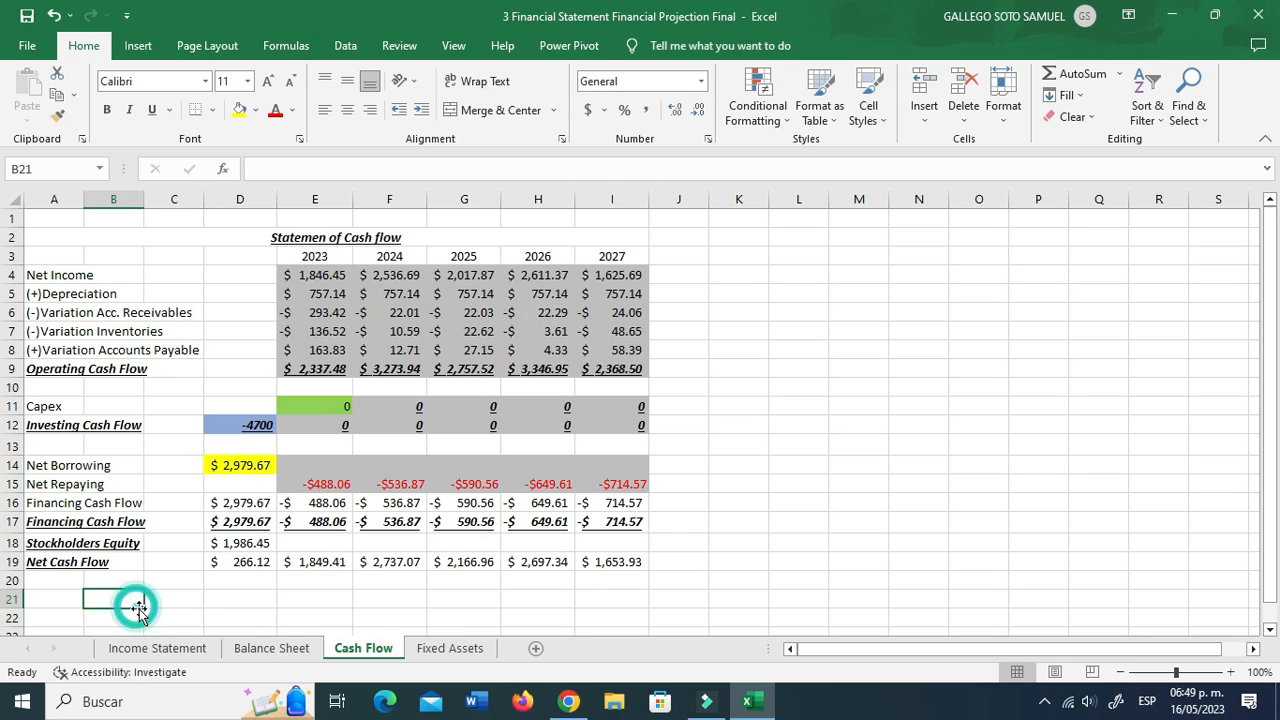
click(72, 592)
click(77, 582)
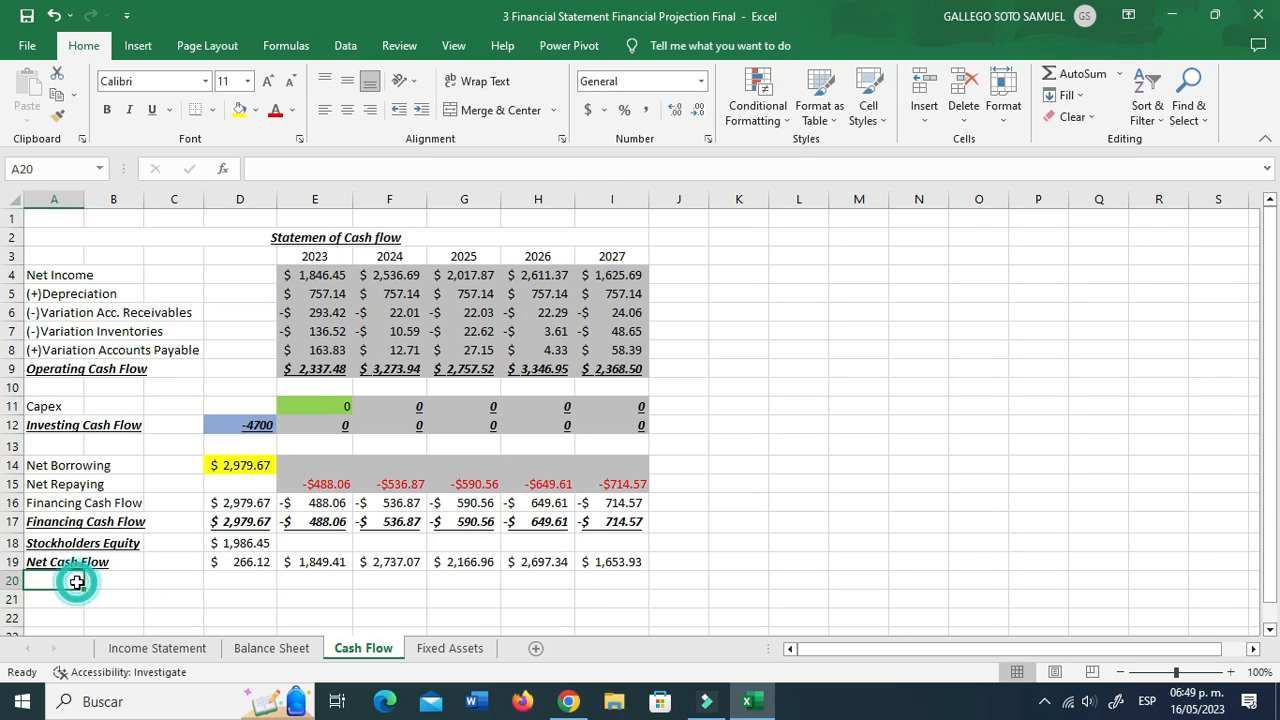
click(155, 580)
click(264, 585)
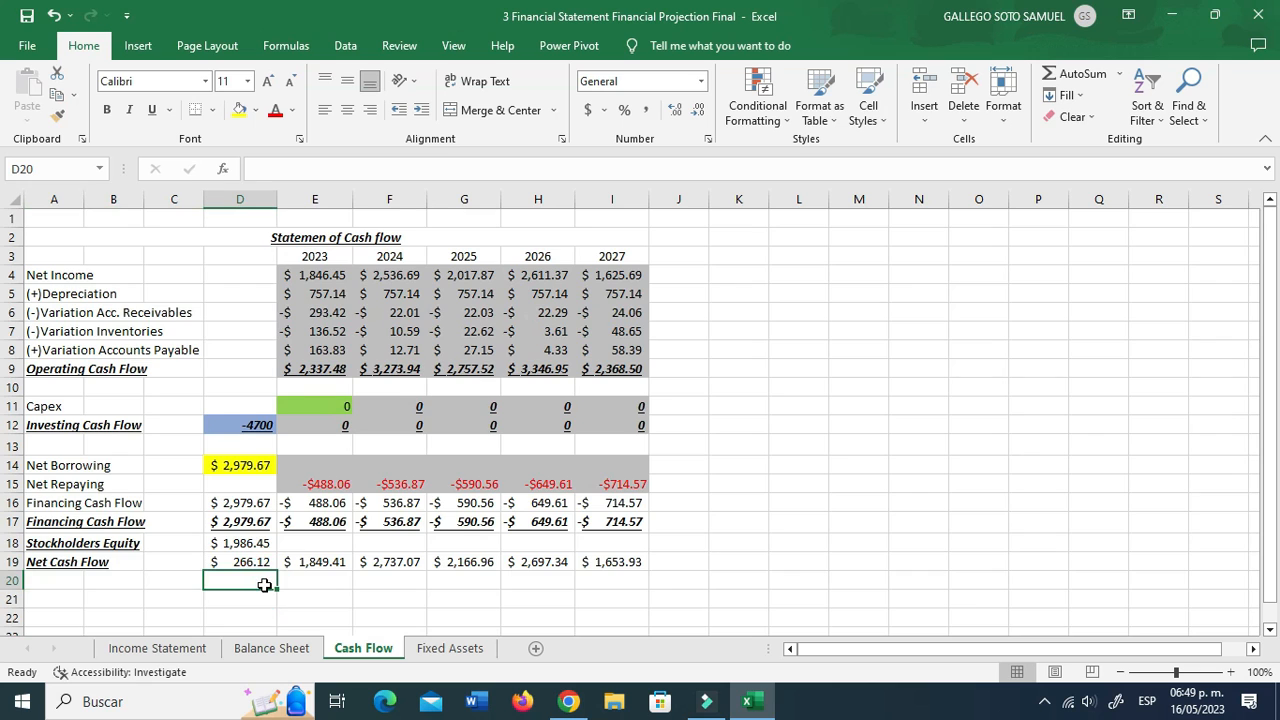
scroll(264, 585, down, 1)
scroll(264, 587, up, 1)
click(140, 585)
click(42, 575)
click(50, 563)
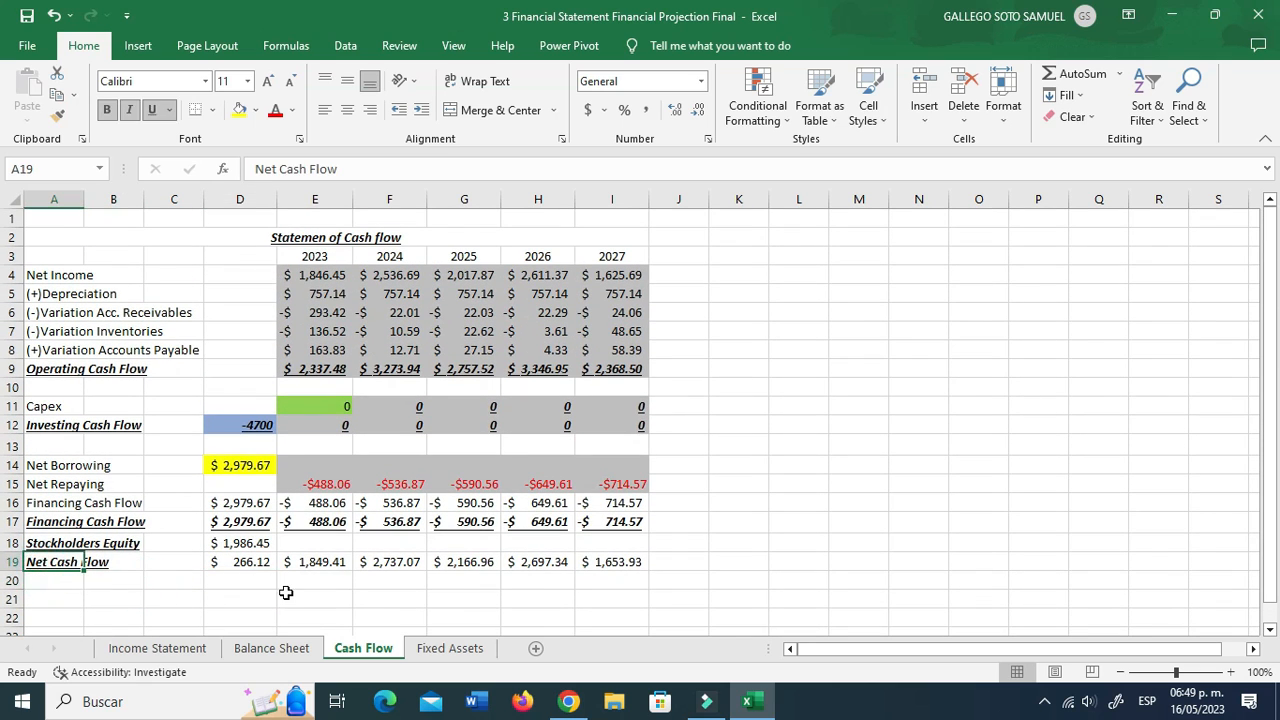
click(290, 595)
click(142, 600)
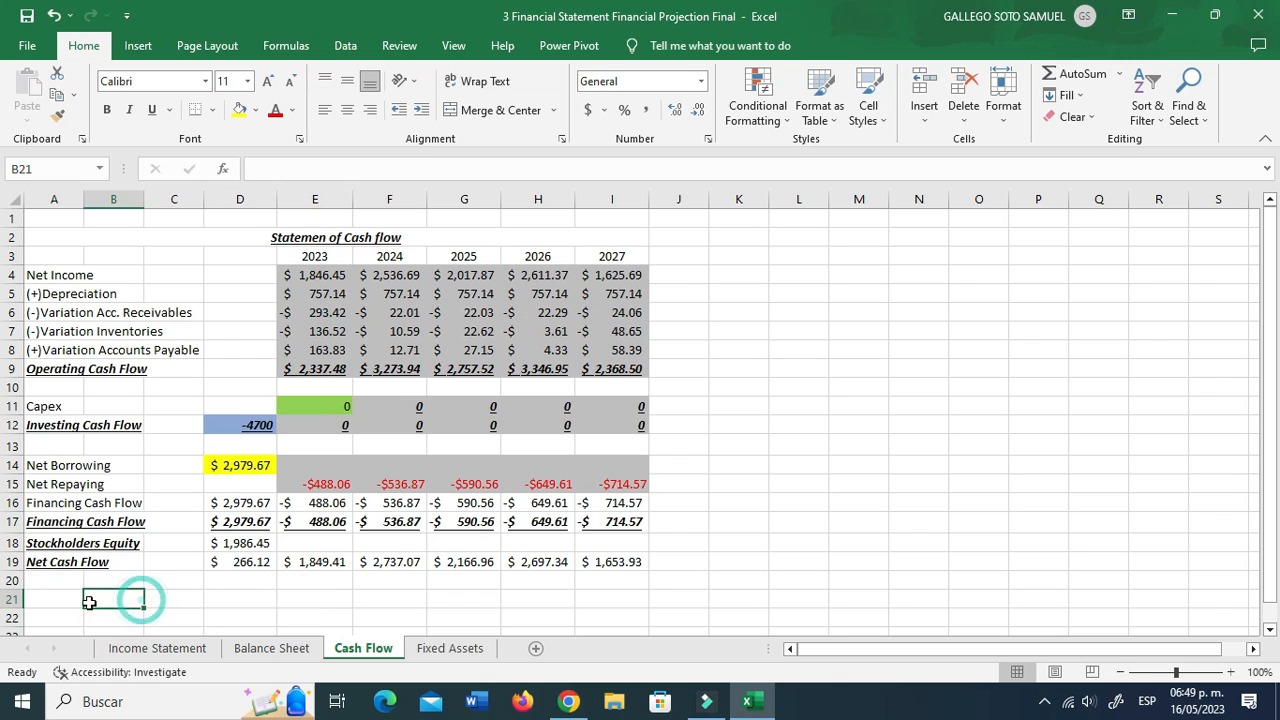
click(65, 600)
click(328, 612)
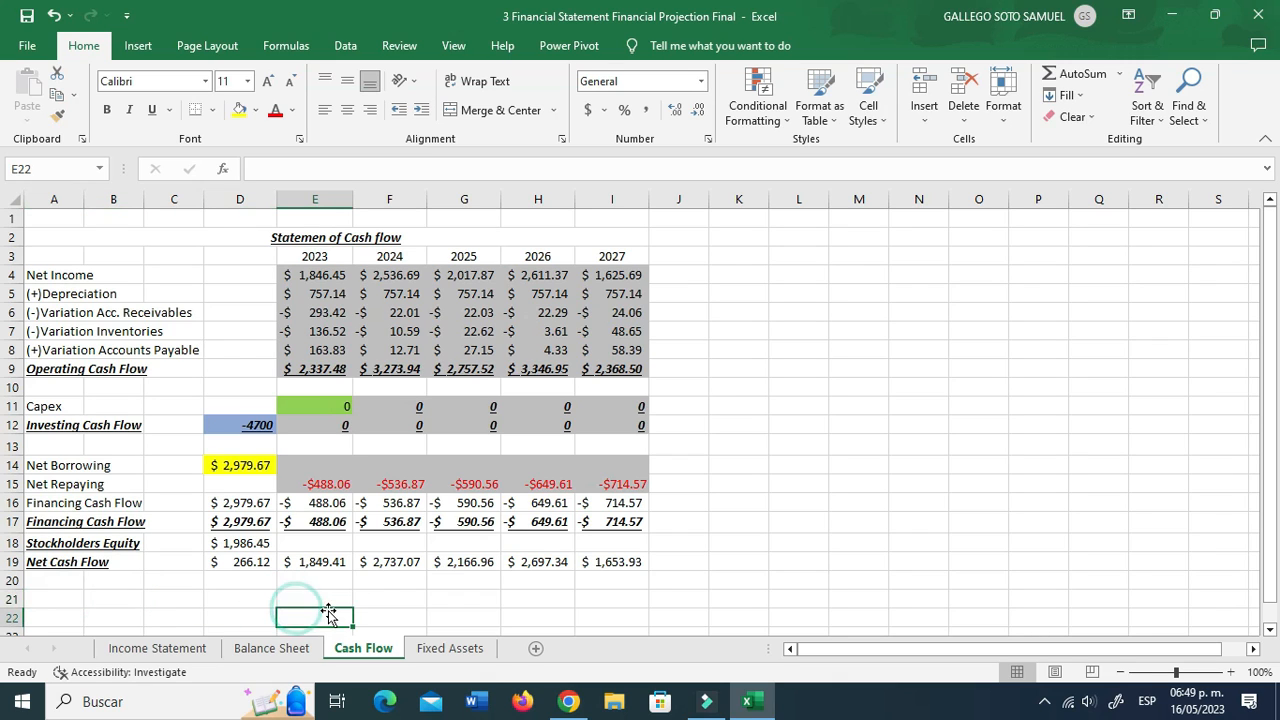
click(398, 594)
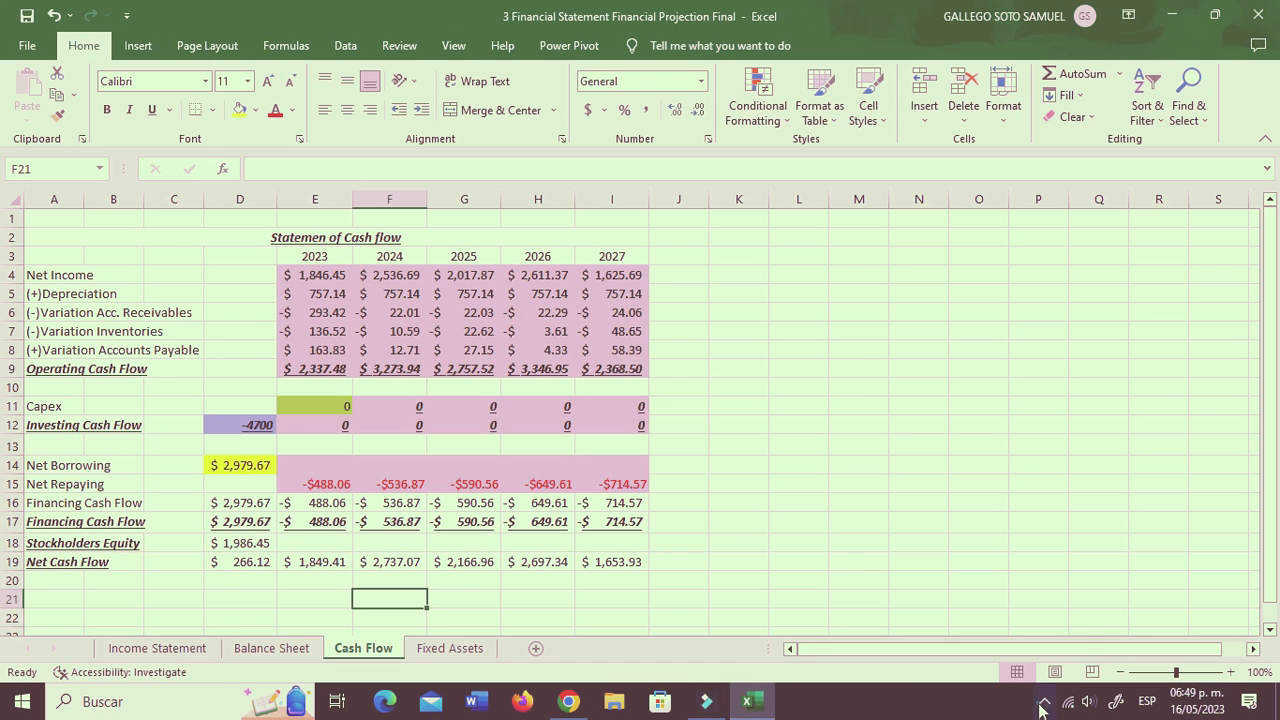
click(1042, 705)
click(914, 528)
click(712, 521)
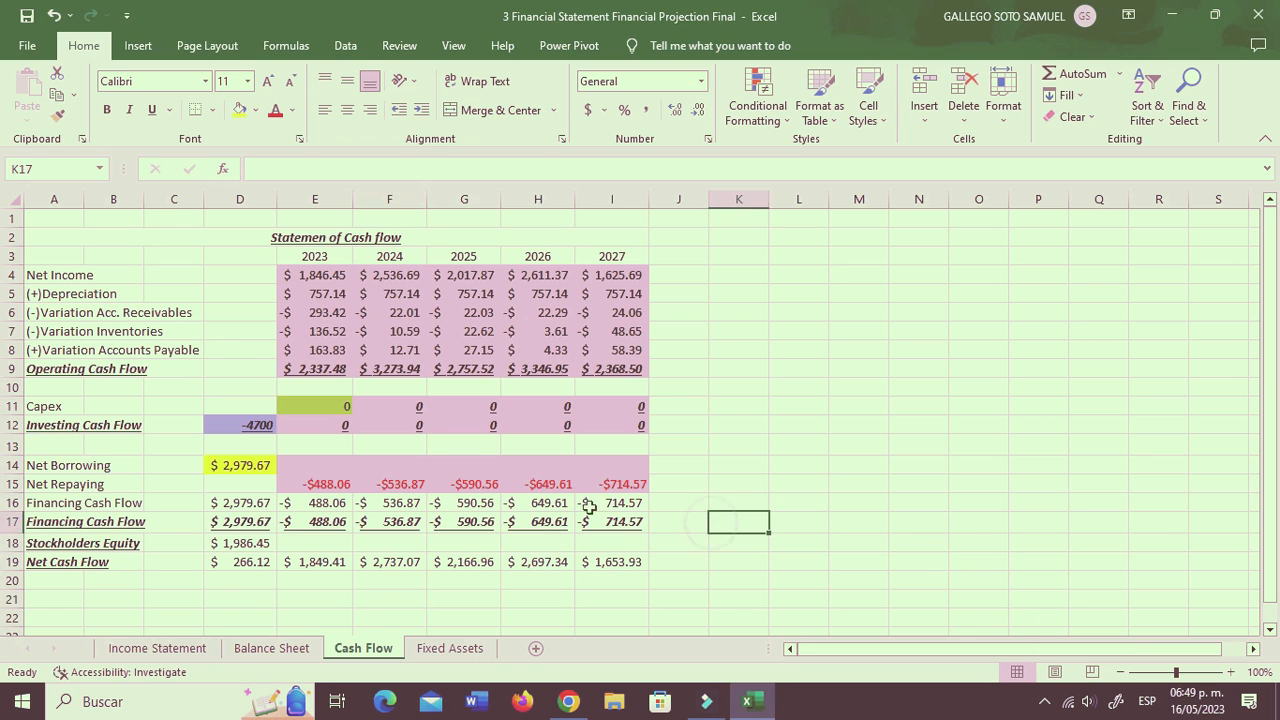
Step: Review the 2023–2027 cash flow figures and the Income Statement with its assumptions as % of sales
click(678, 331)
drag(465, 291, 615, 387)
drag(322, 329, 615, 502)
drag(886, 425, 389, 503)
drag(508, 586, 322, 464)
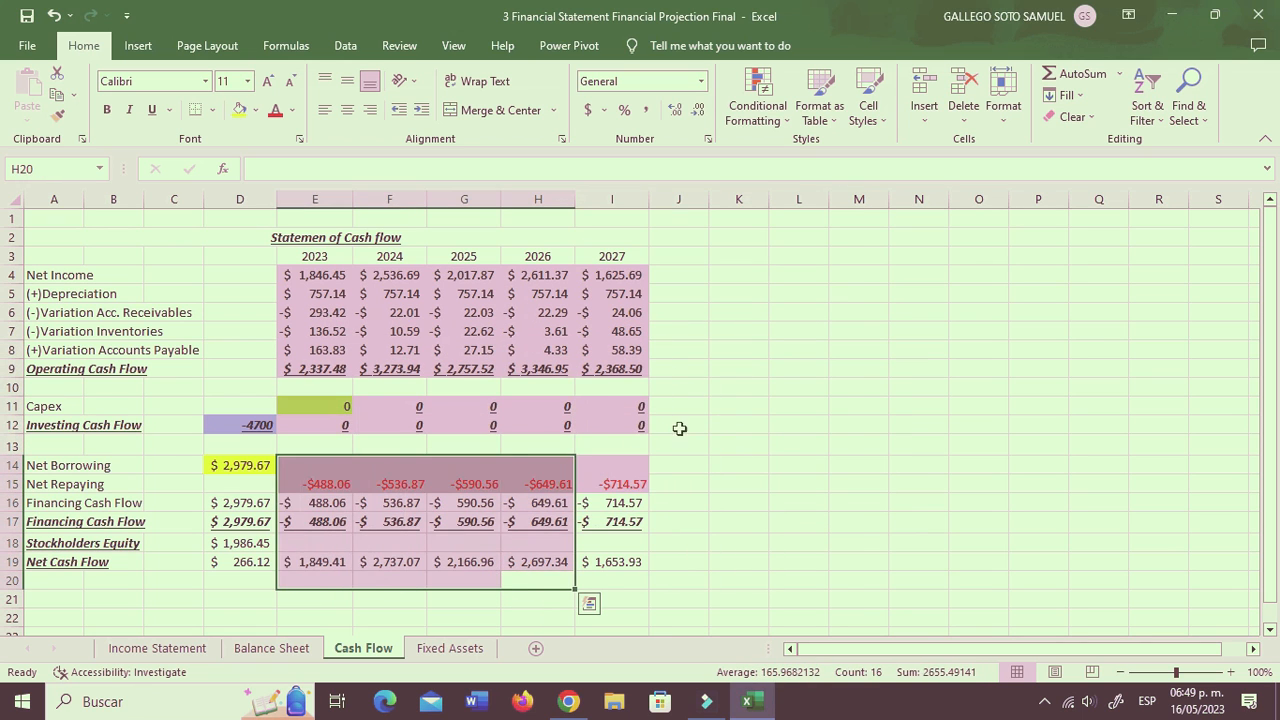
click(720, 423)
scroll(439, 566, down, 5)
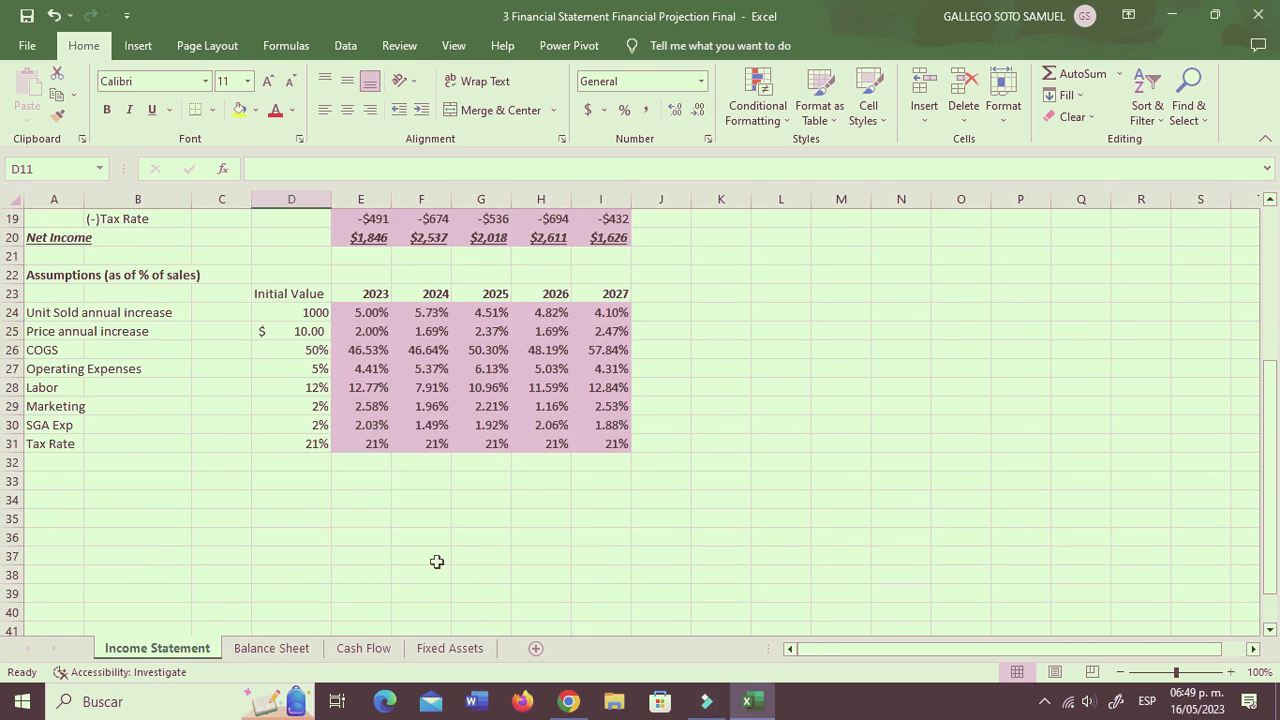
scroll(434, 560, up, 6)
Step: Examine the Liabilities+Equity, Assets and Difference rows of the Balance Sheet and the Net Repaying through Net Cash Flow rows of the Cash Flow
click(276, 649)
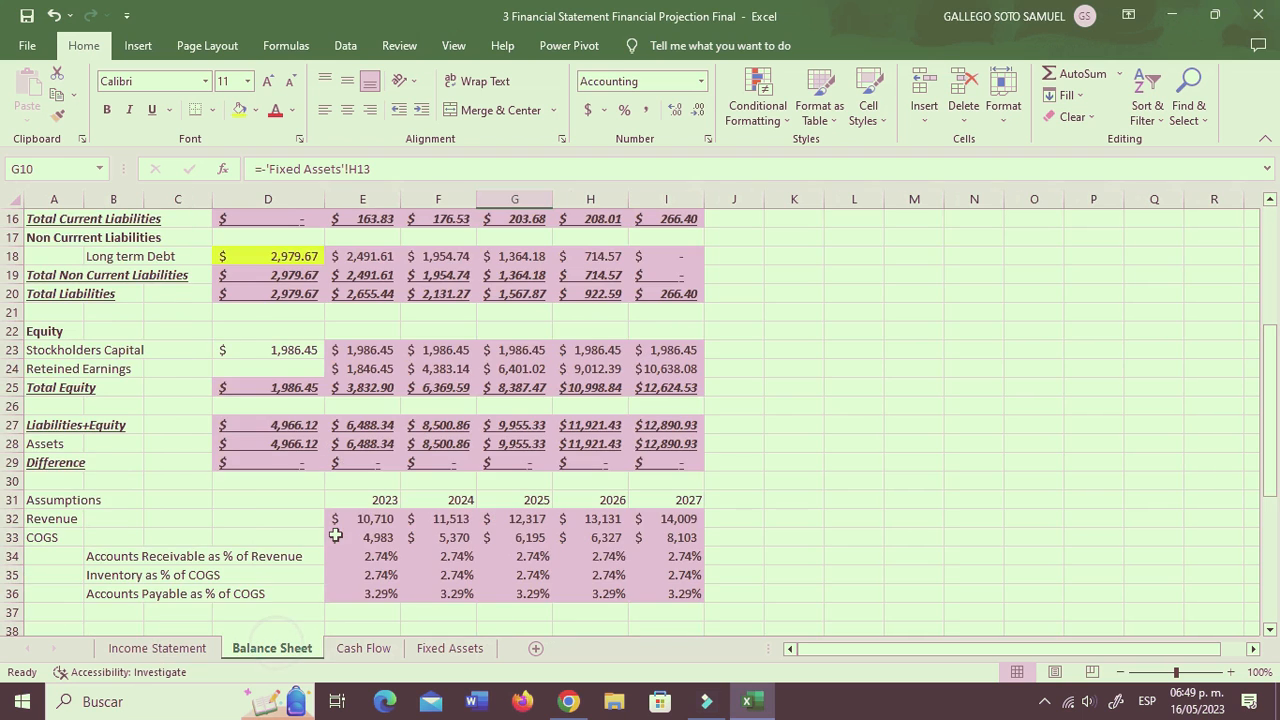
scroll(357, 486, up, 1)
drag(250, 479, 728, 507)
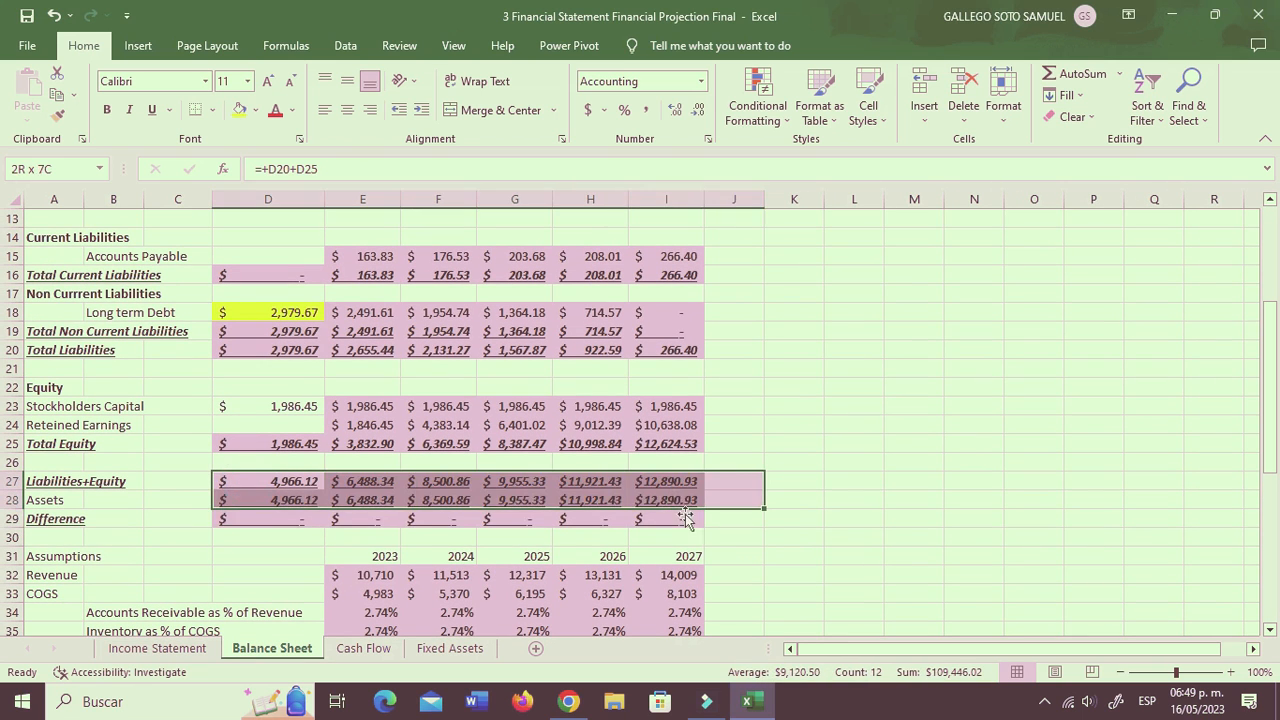
click(210, 556)
drag(252, 521, 666, 520)
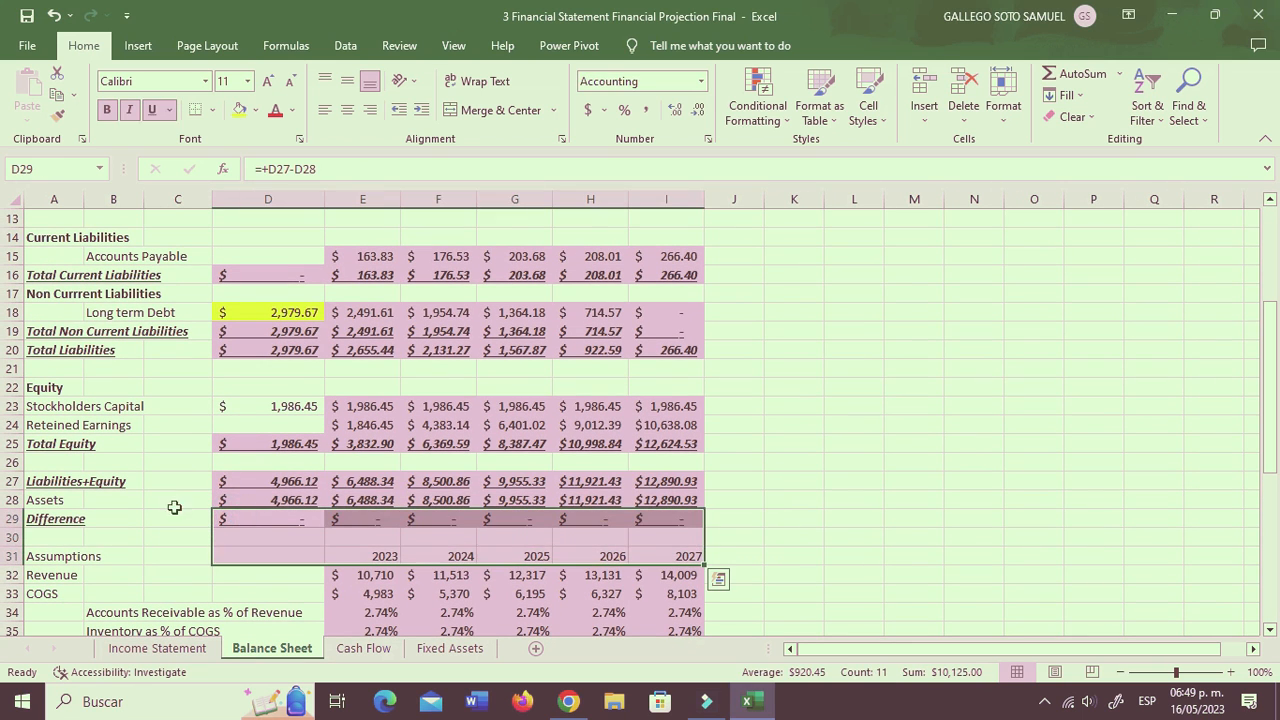
click(225, 524)
drag(261, 520, 749, 534)
click(786, 438)
drag(702, 330, 590, 481)
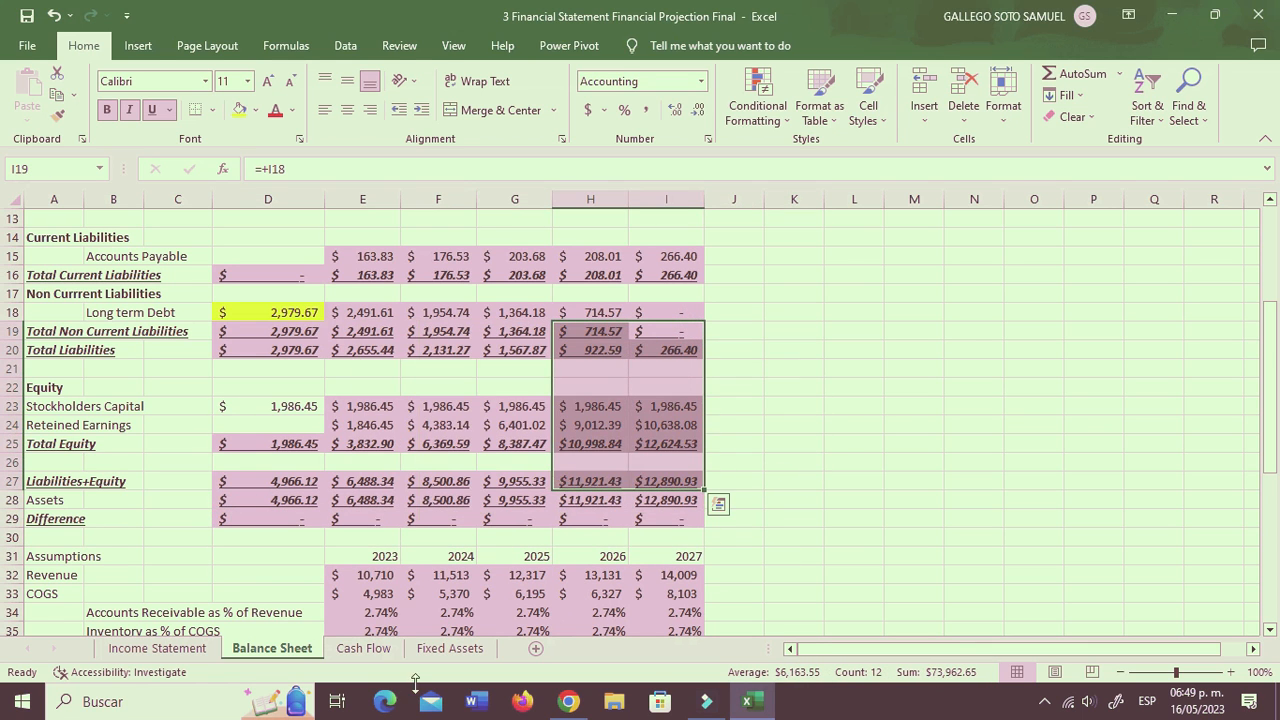
click(363, 650)
drag(538, 618, 310, 485)
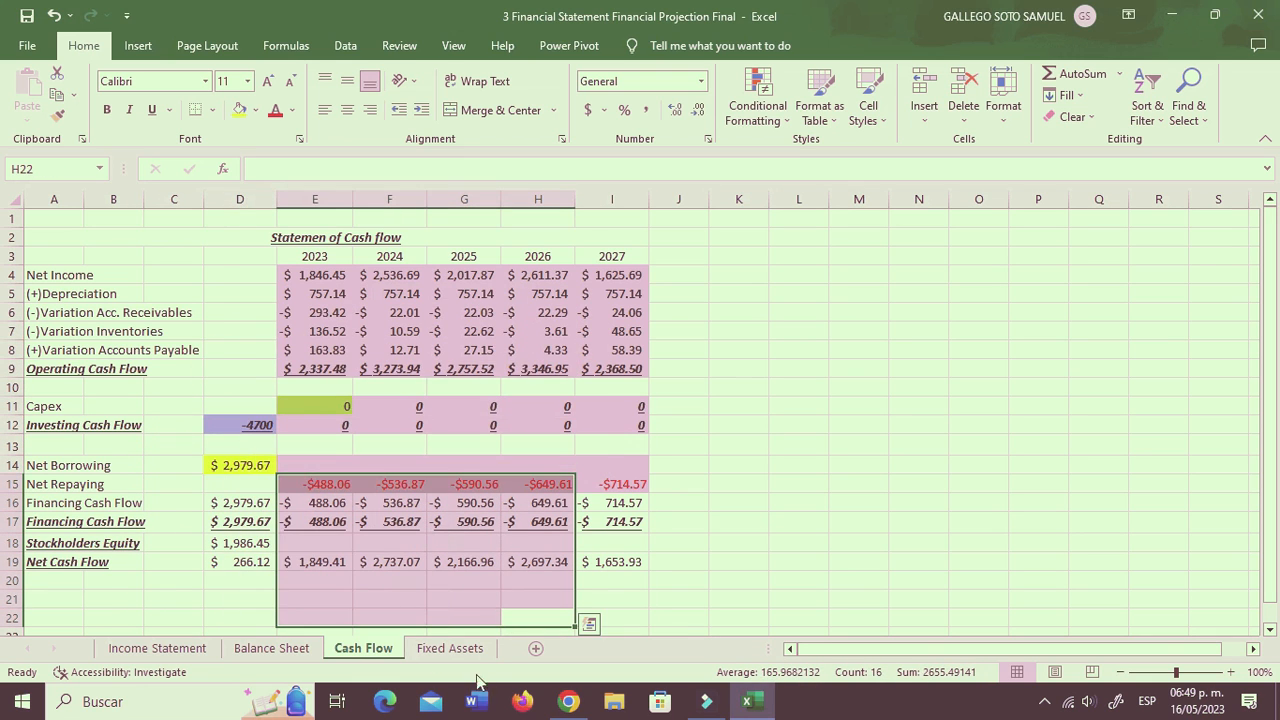
Step: Enter a 2025 CapEx of 1200 for Machine 3 in Fixed Assets H6
click(477, 655)
drag(411, 506, 460, 393)
click(481, 520)
drag(556, 557, 573, 417)
click(578, 410)
click(488, 314)
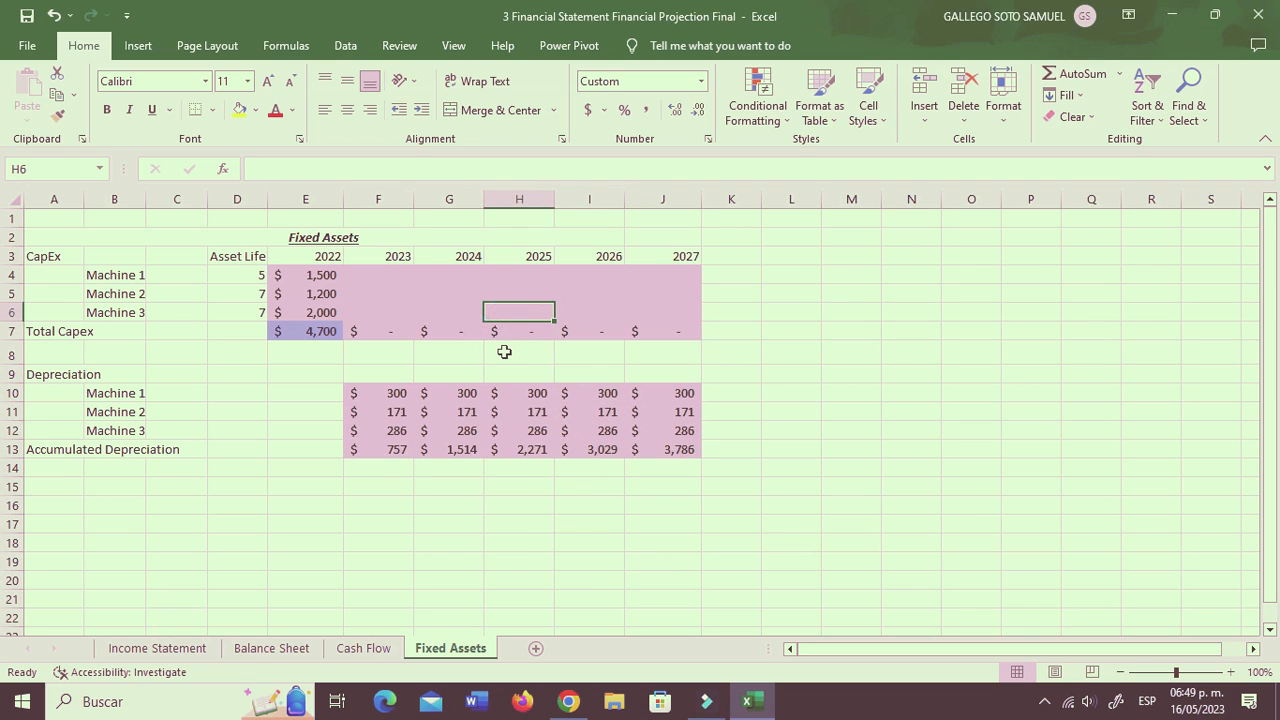
text(12)
key(Return)
key(Up)
text(1200)
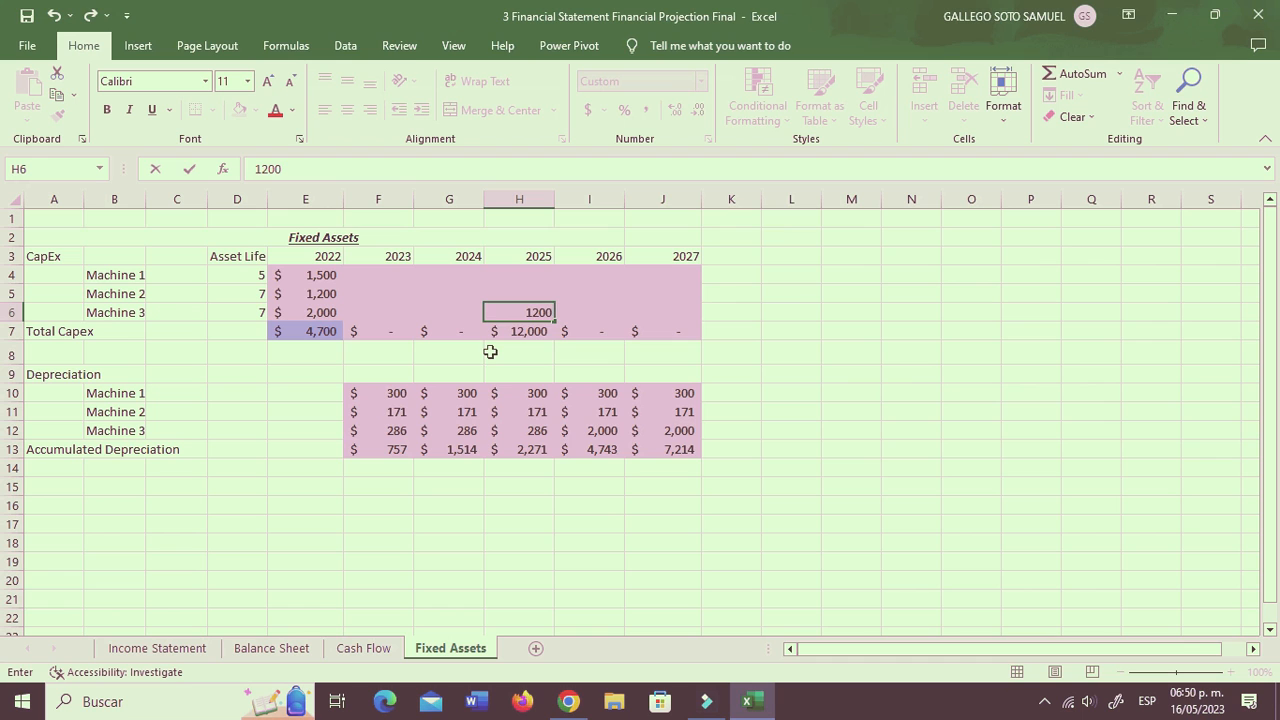
key(Return)
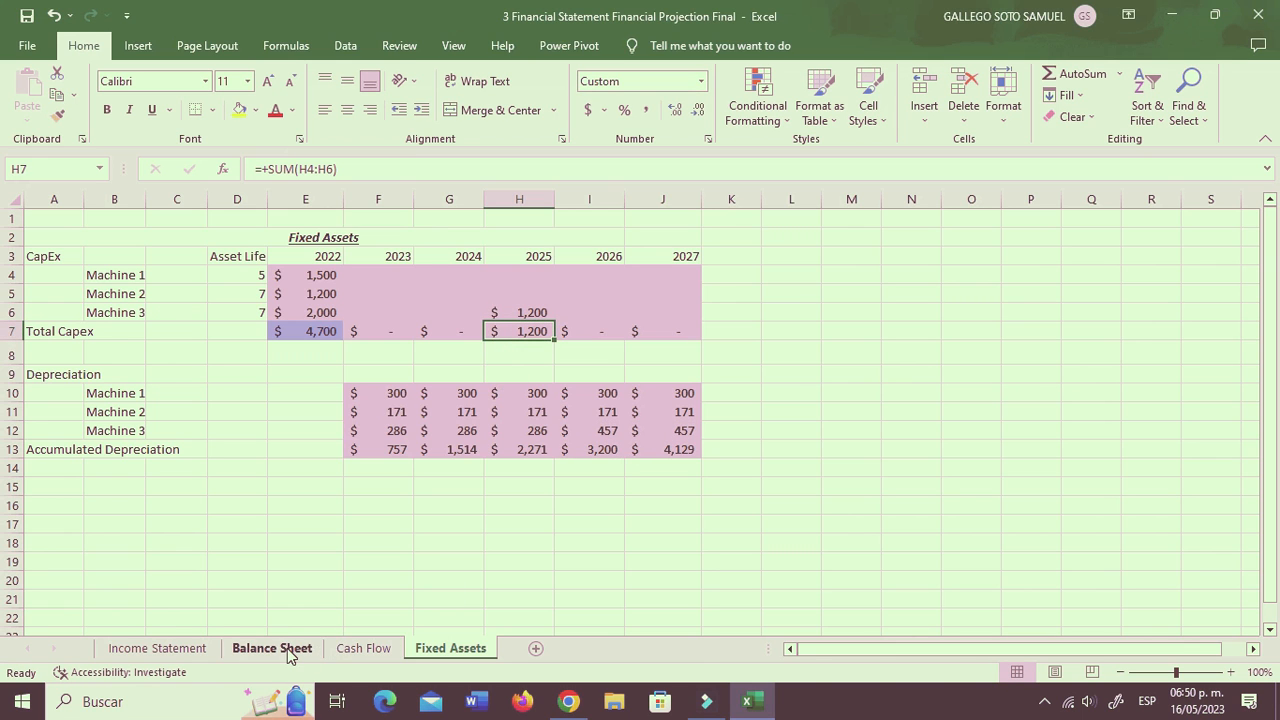
Step: Check how the 2025 Machine 3 CapEx carries through to the Balance Sheet and Cash Flow sheets
click(290, 649)
click(490, 444)
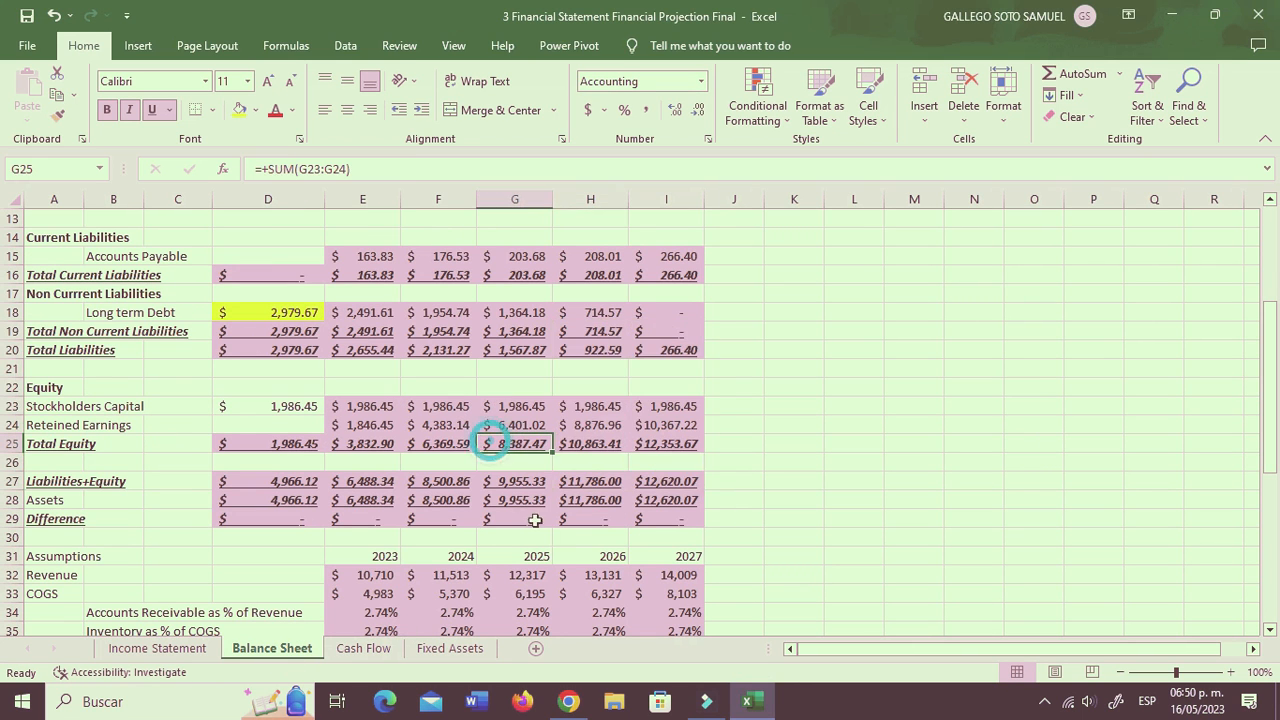
click(346, 651)
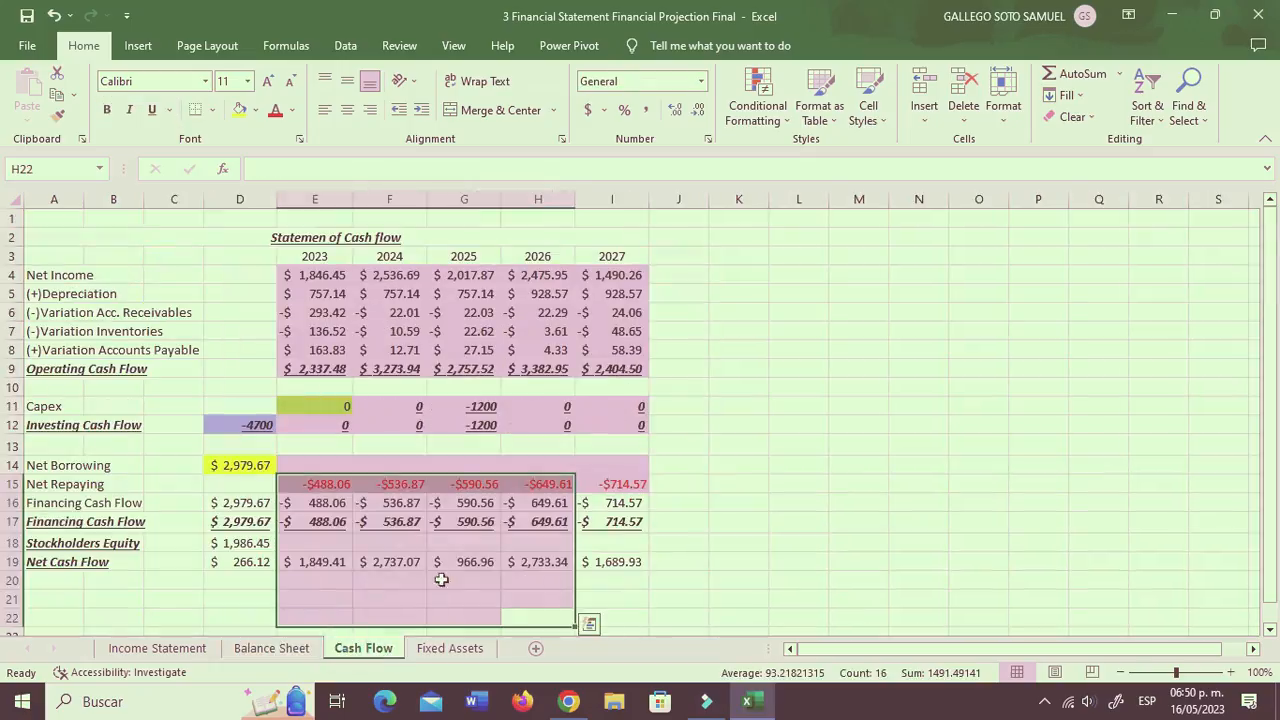
click(702, 503)
click(430, 648)
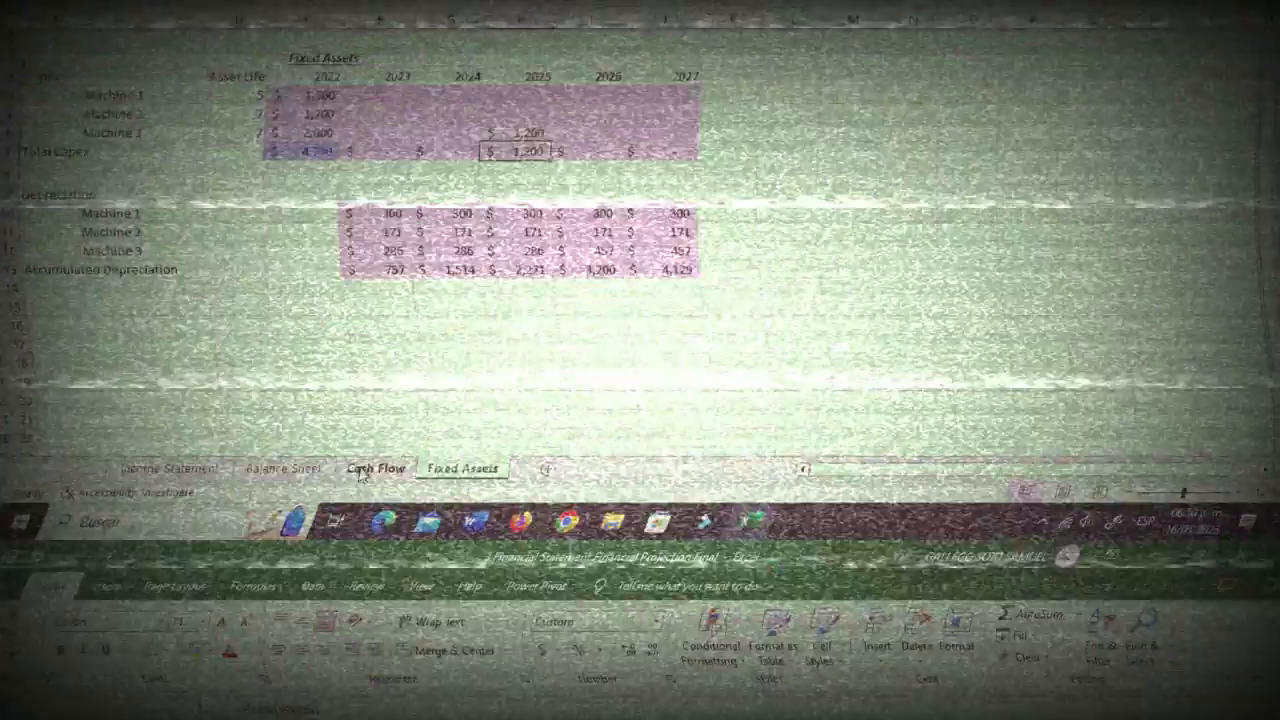
click(347, 648)
Step: Examine the Balance Sheet's Difference row across 2022–2027, along with the retained earnings and total equity figures
click(272, 648)
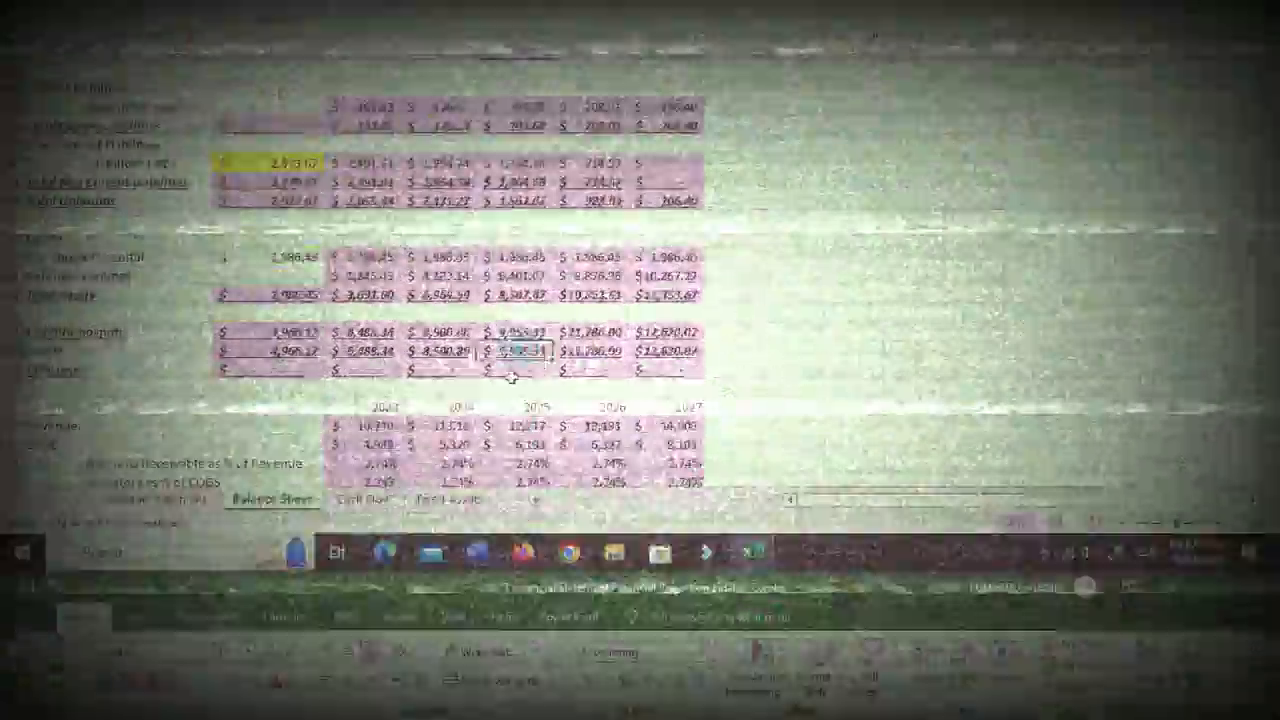
click(511, 385)
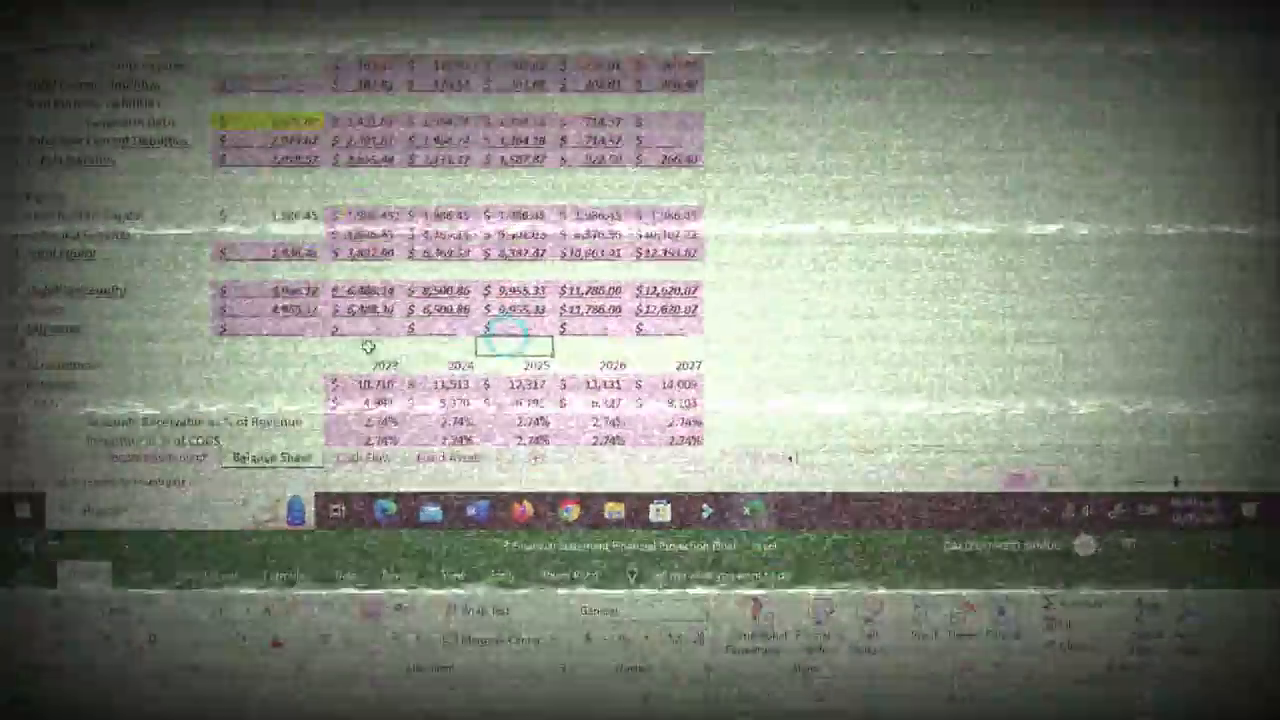
click(303, 369)
click(590, 369)
click(638, 517)
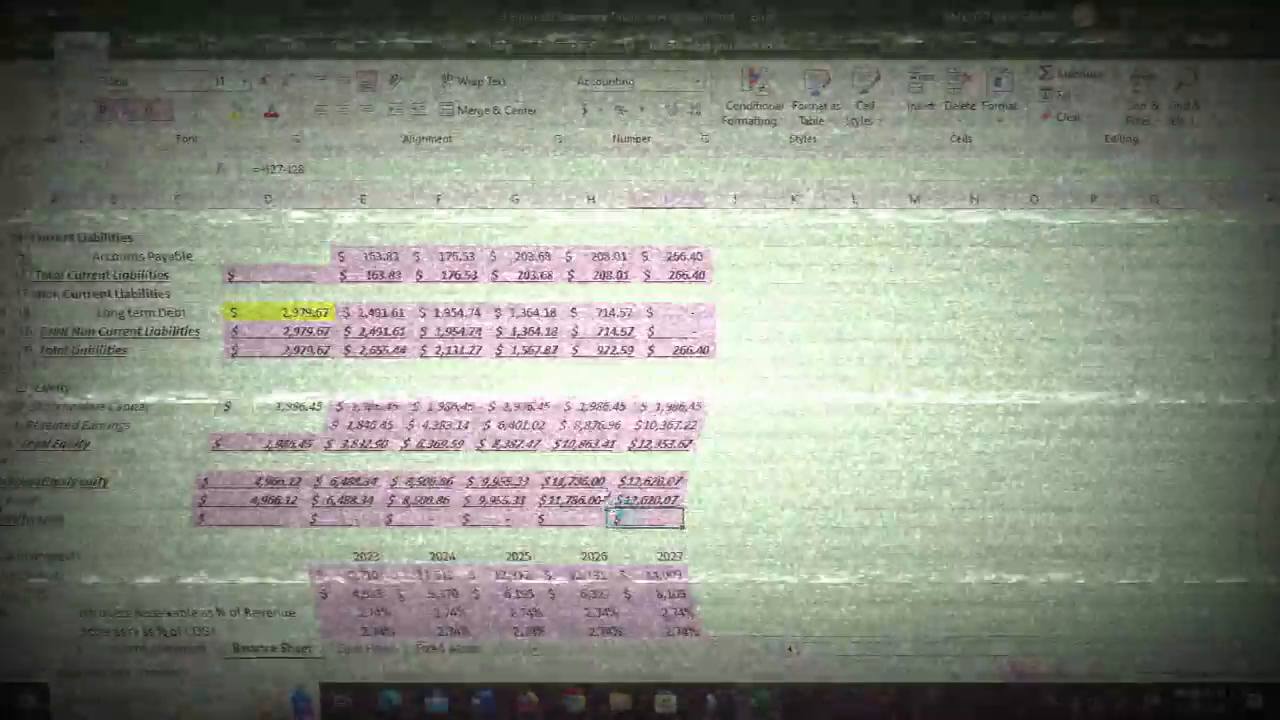
click(600, 426)
click(503, 429)
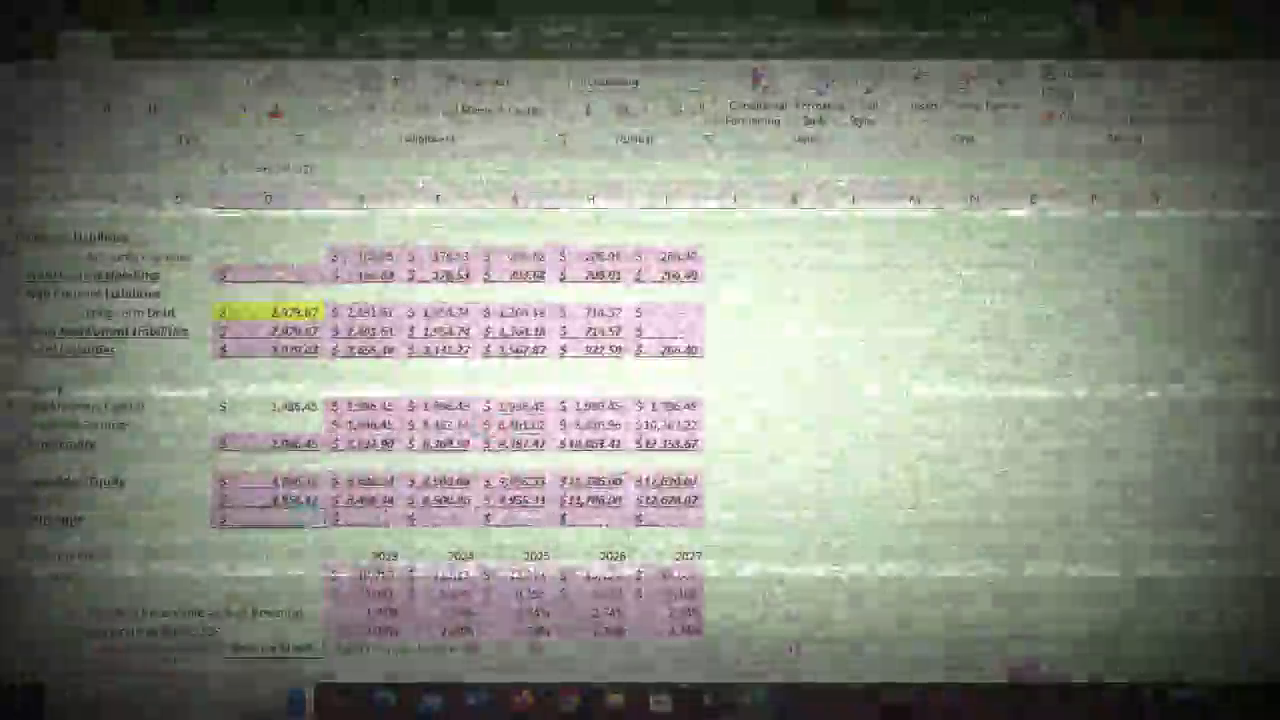
click(568, 443)
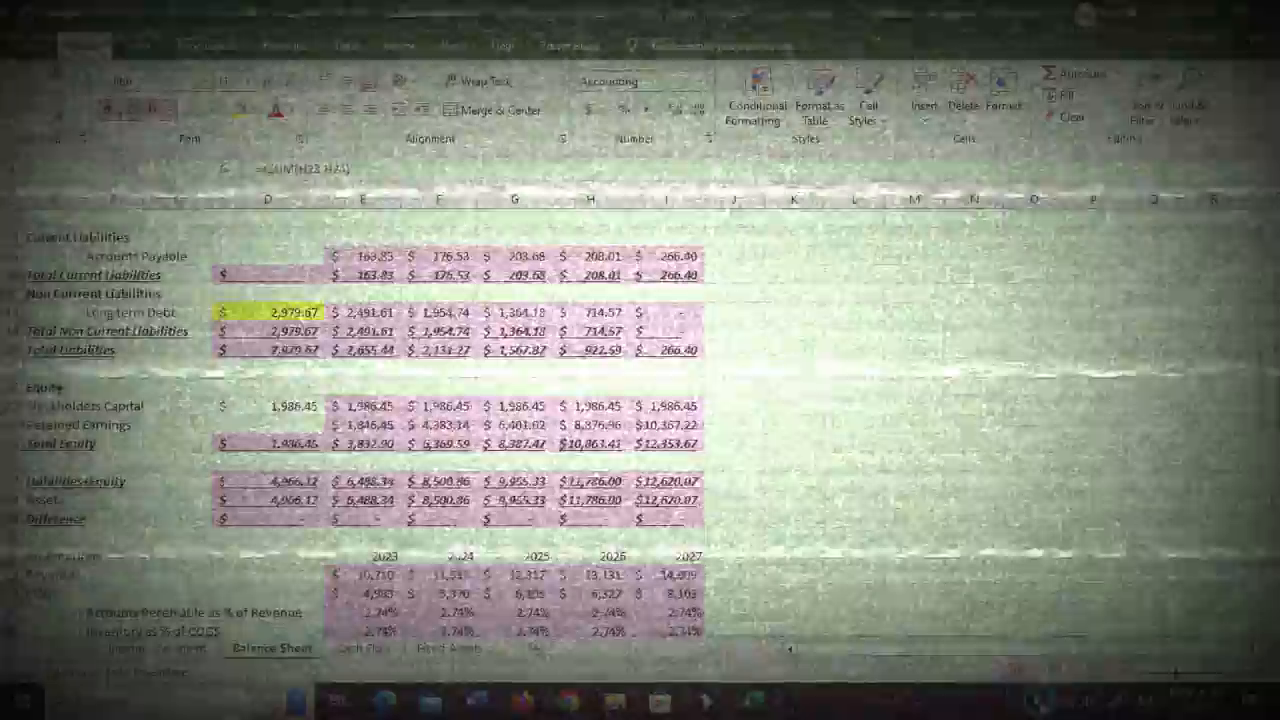
click(1046, 700)
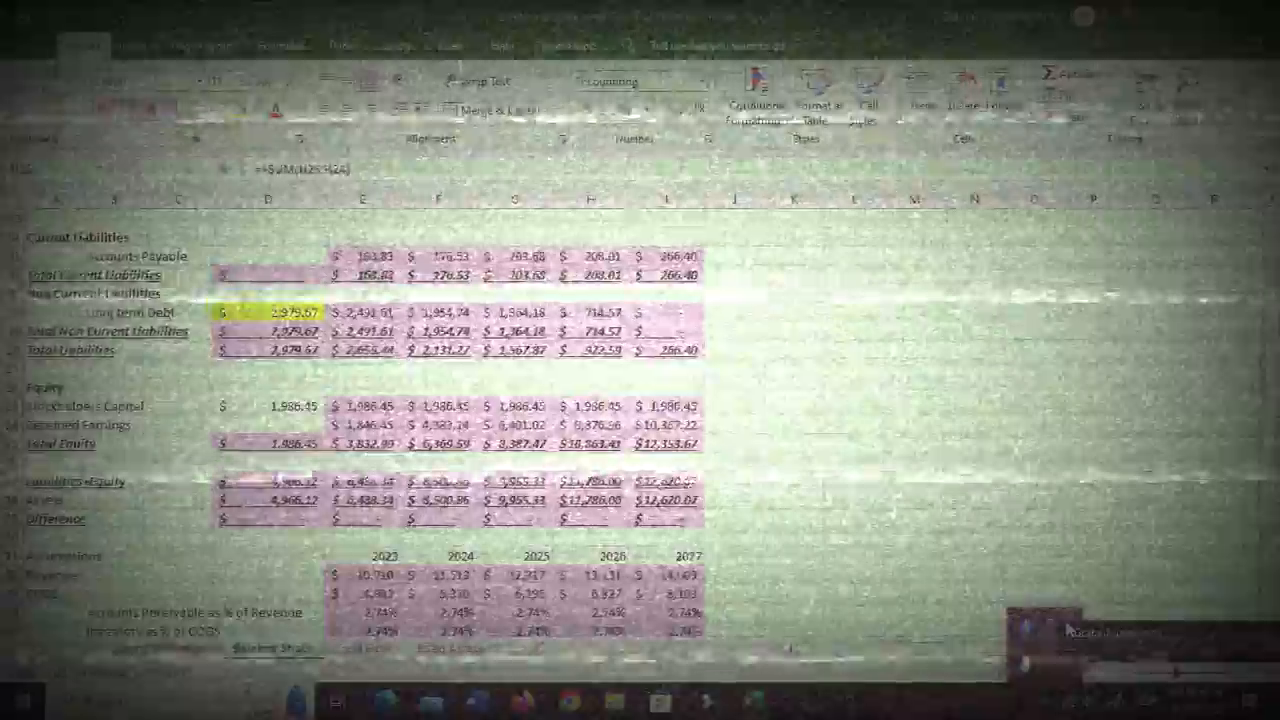